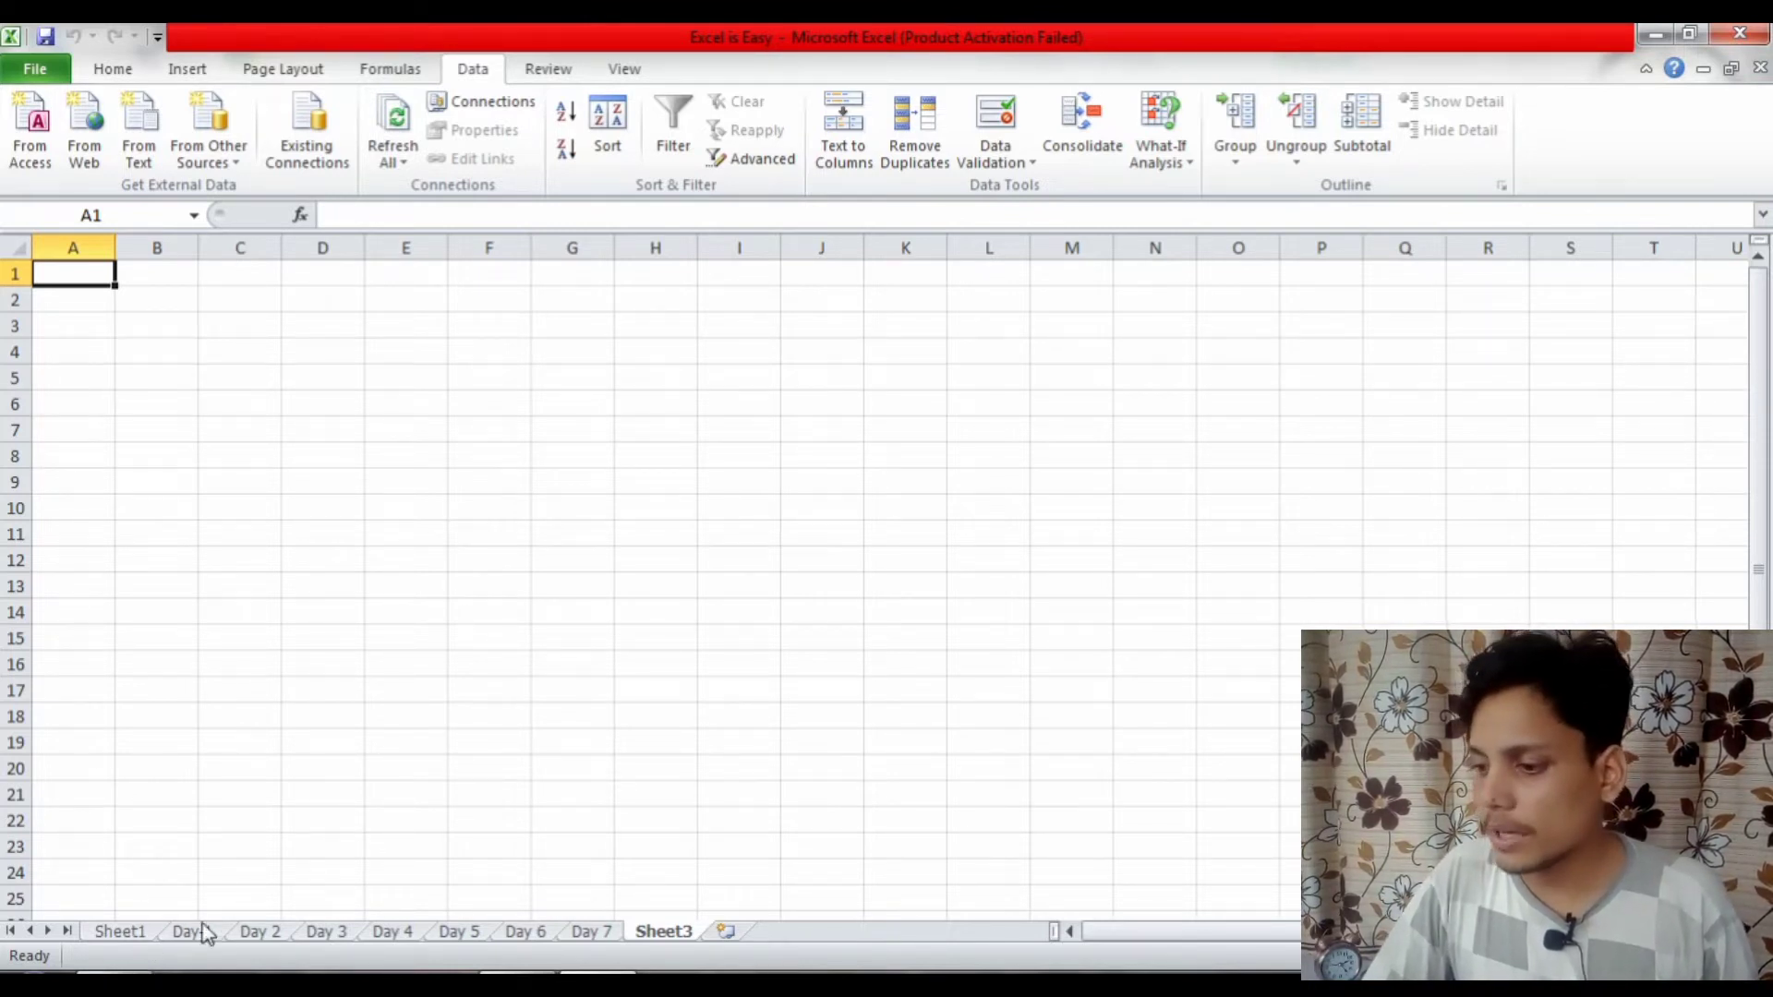
Look through the earlier Day 1 to Day 4 student sheets.
click(196, 932)
click(261, 932)
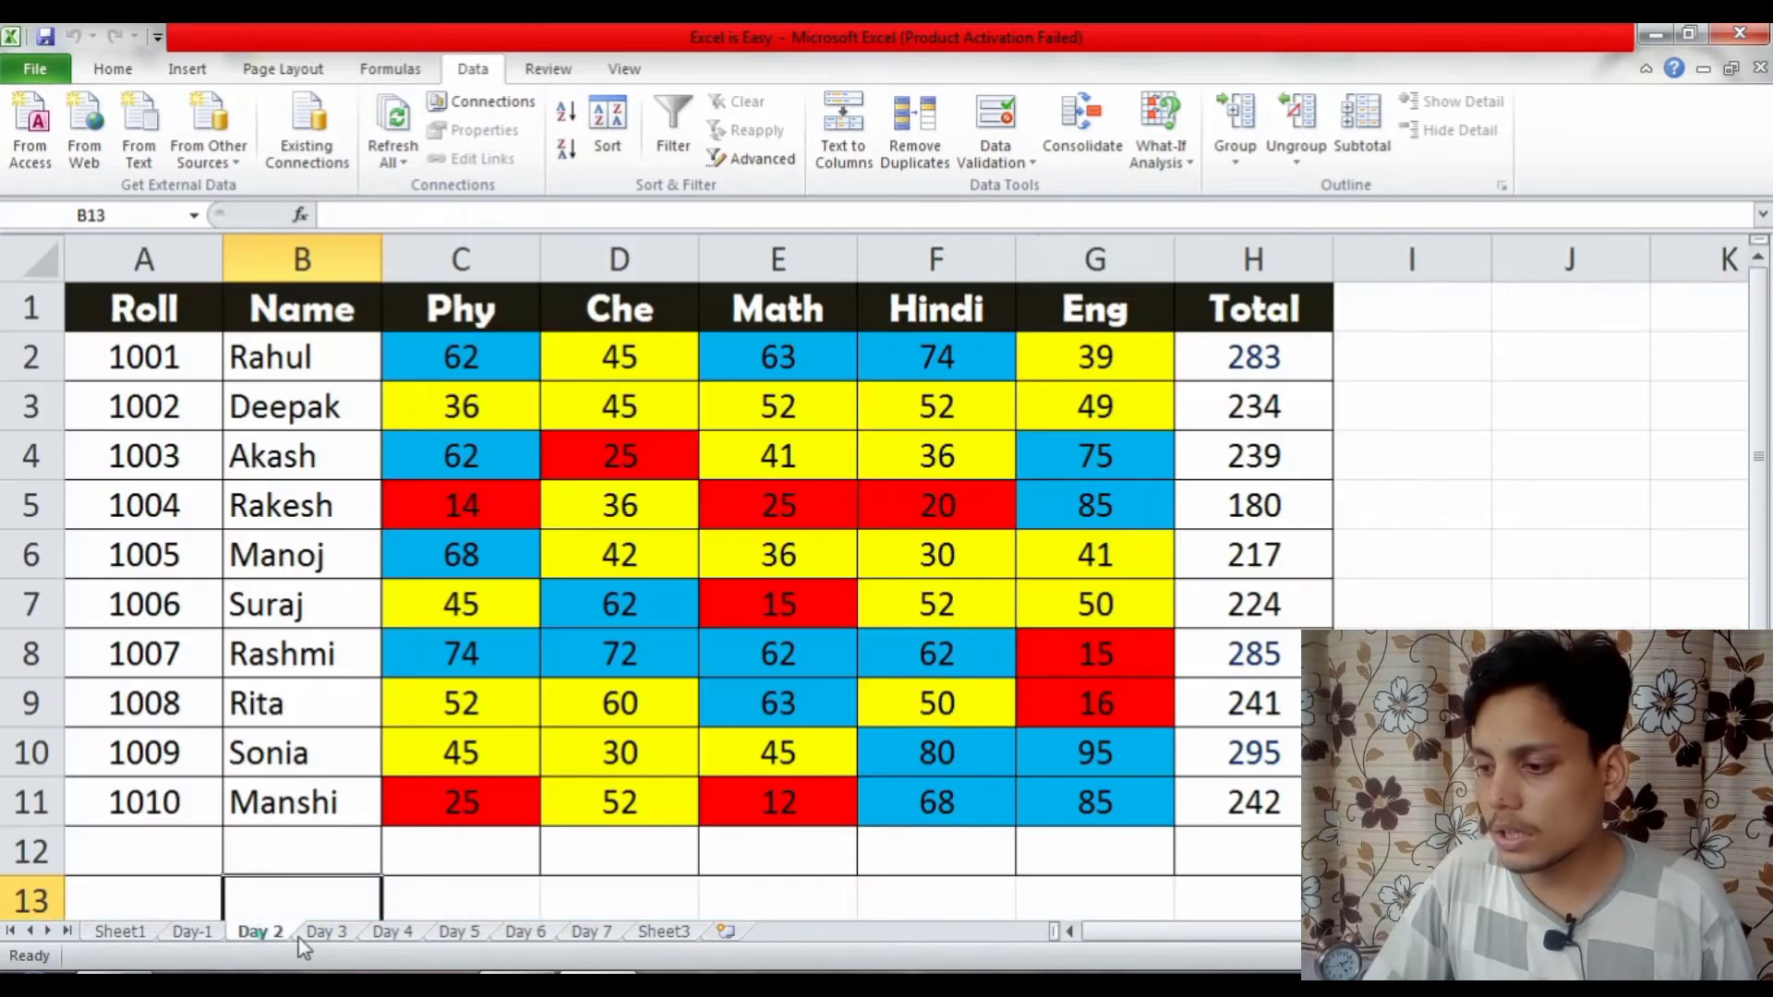
click(326, 932)
click(393, 932)
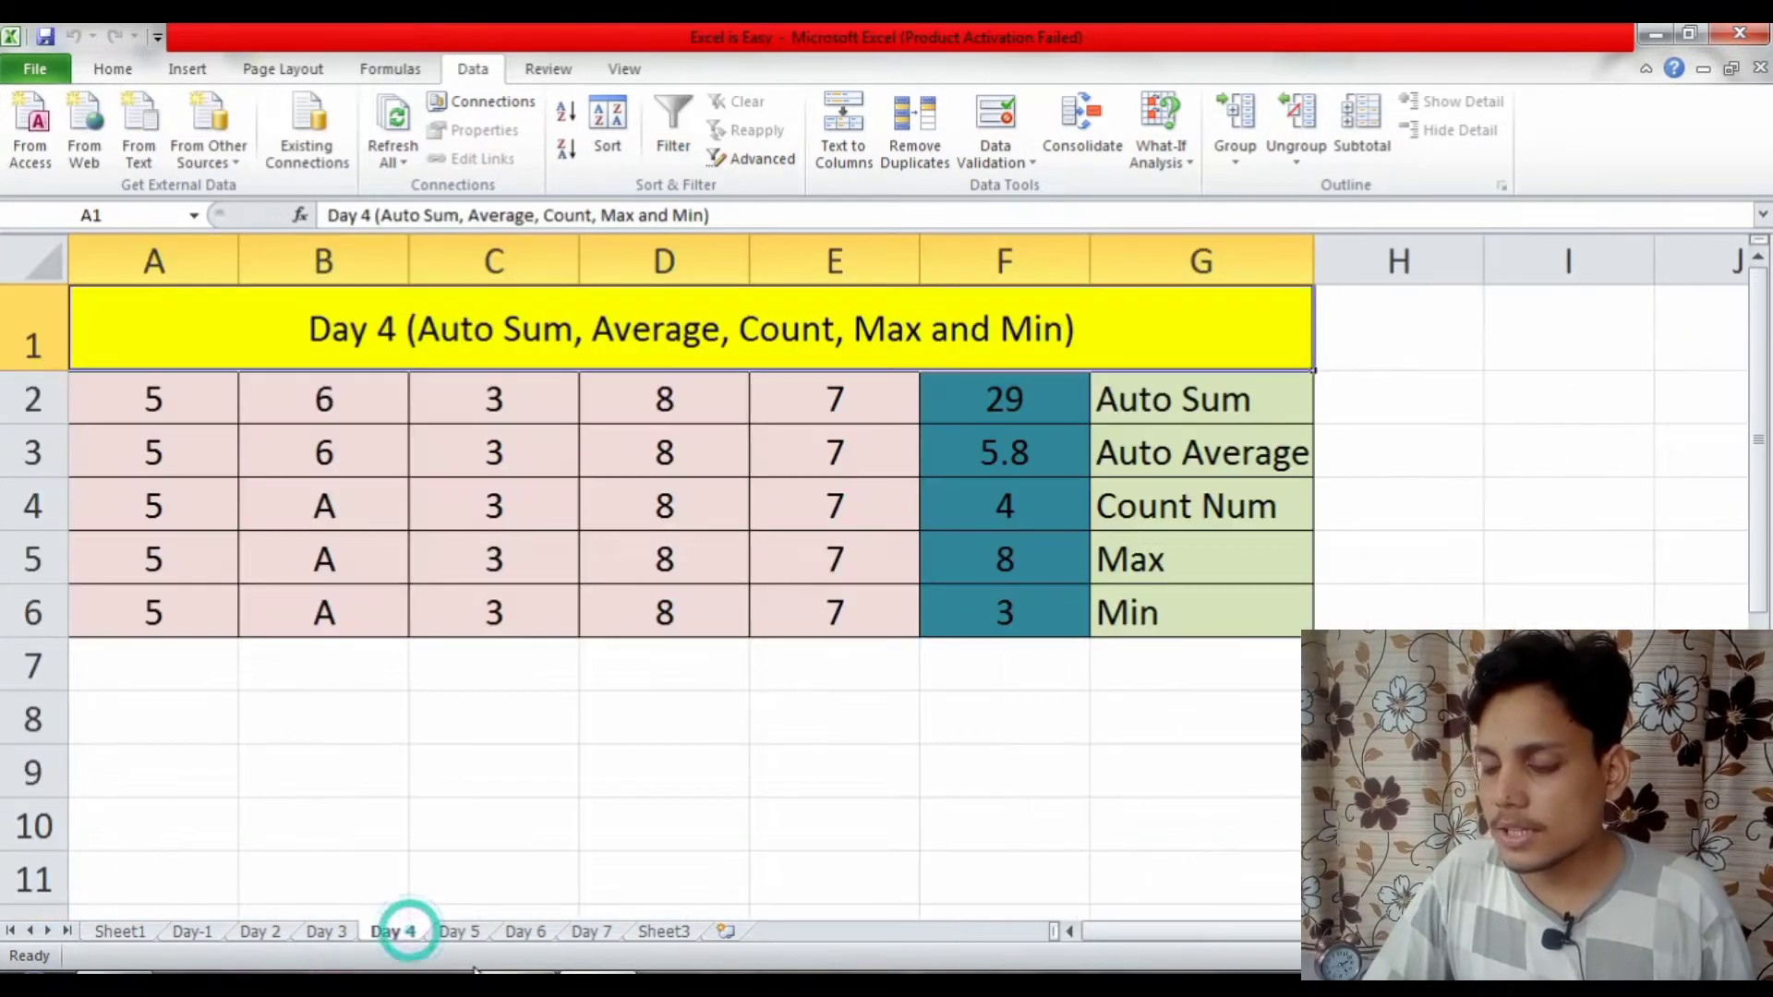
Rename the empty Sheet3 worksheet to 'Day 8'.
click(663, 933)
right_click(661, 935)
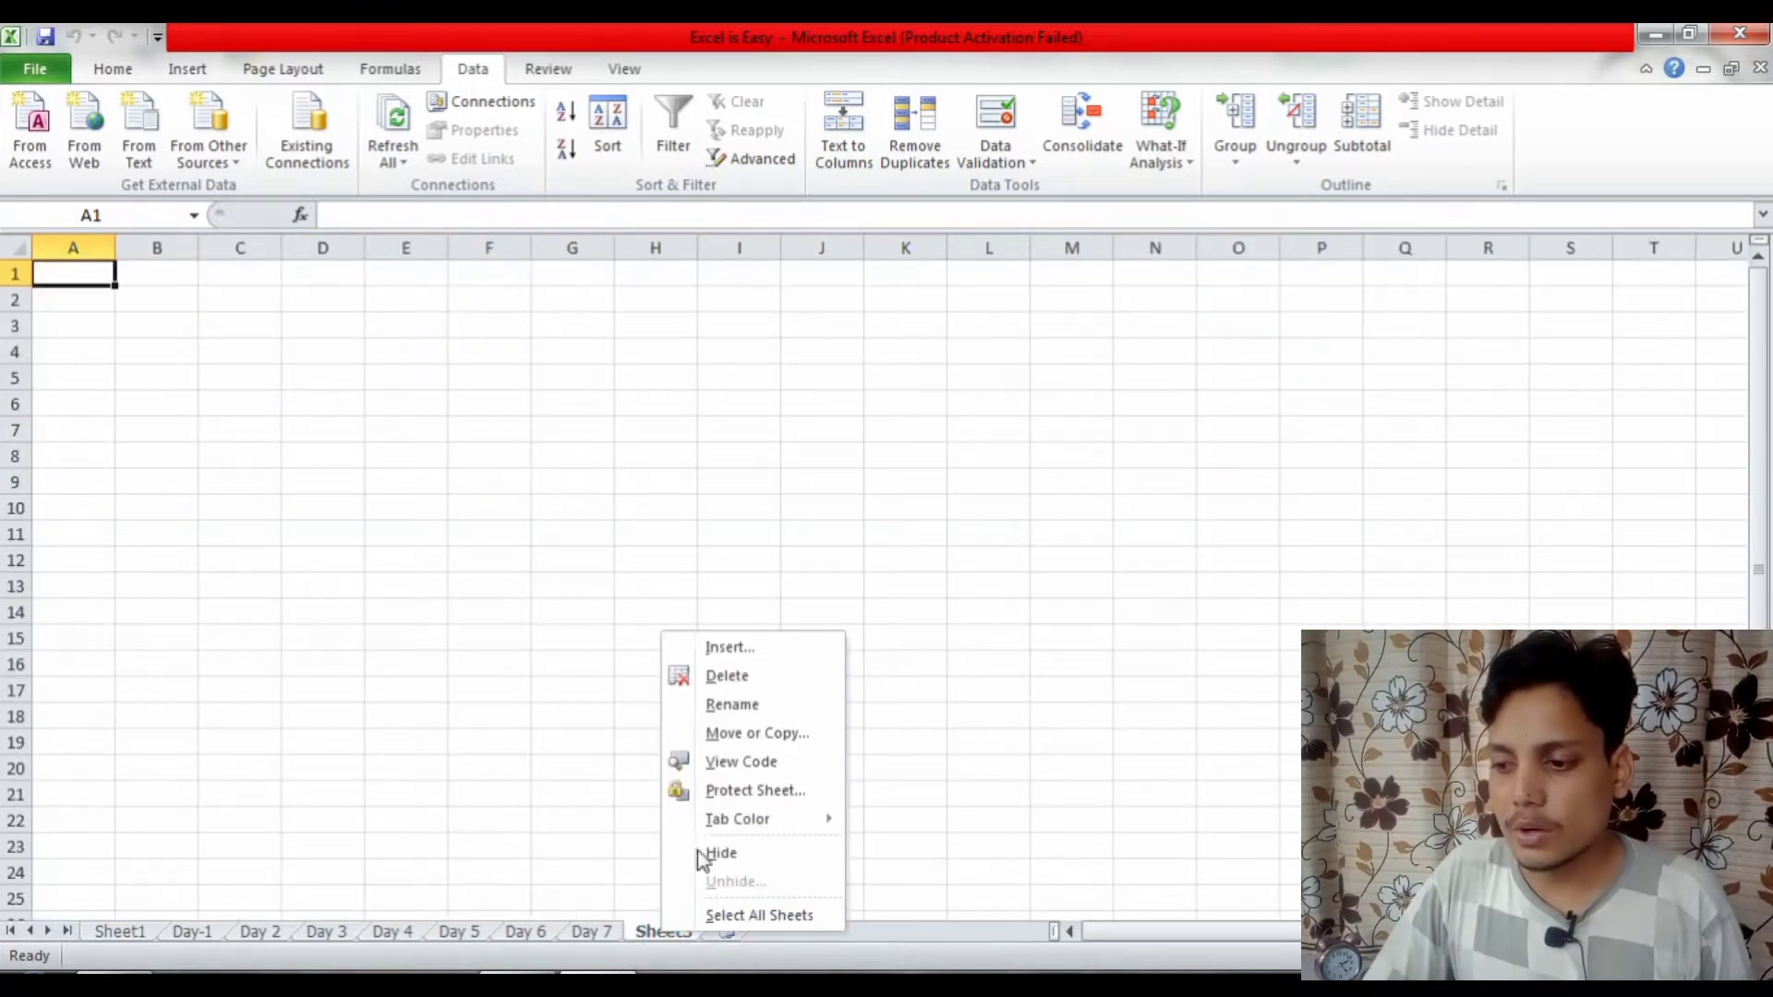
click(733, 702)
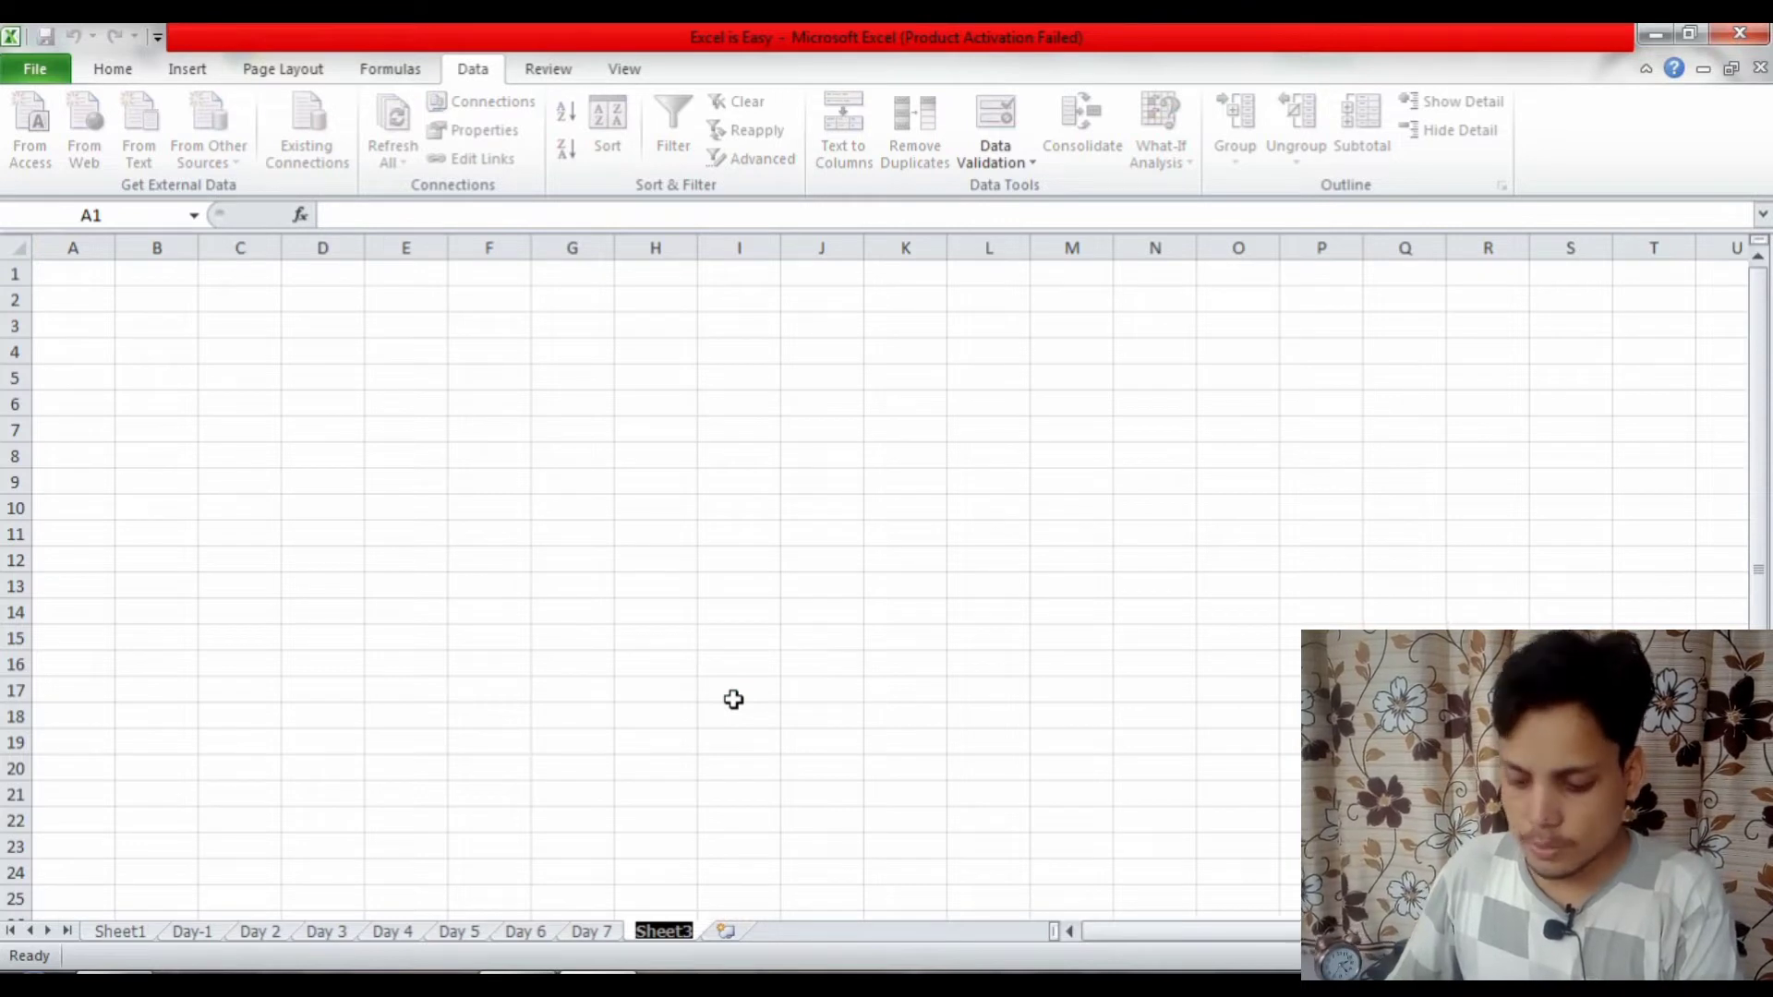
text(Day )
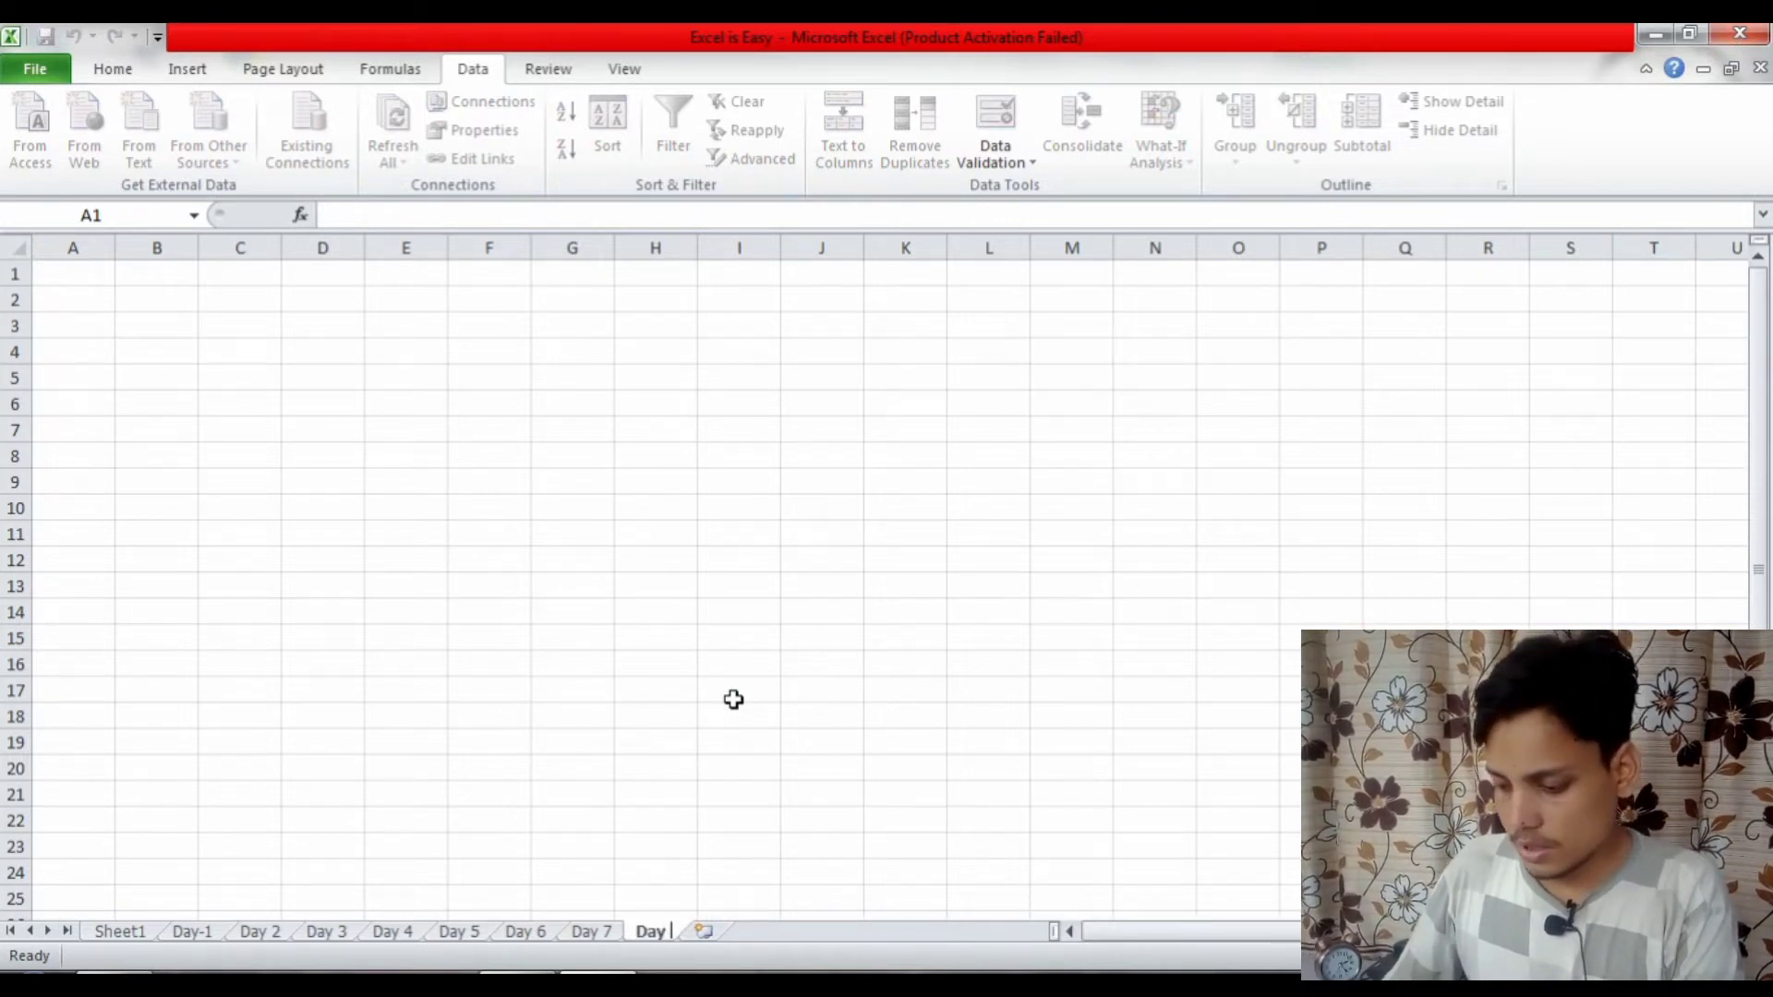
text(8)
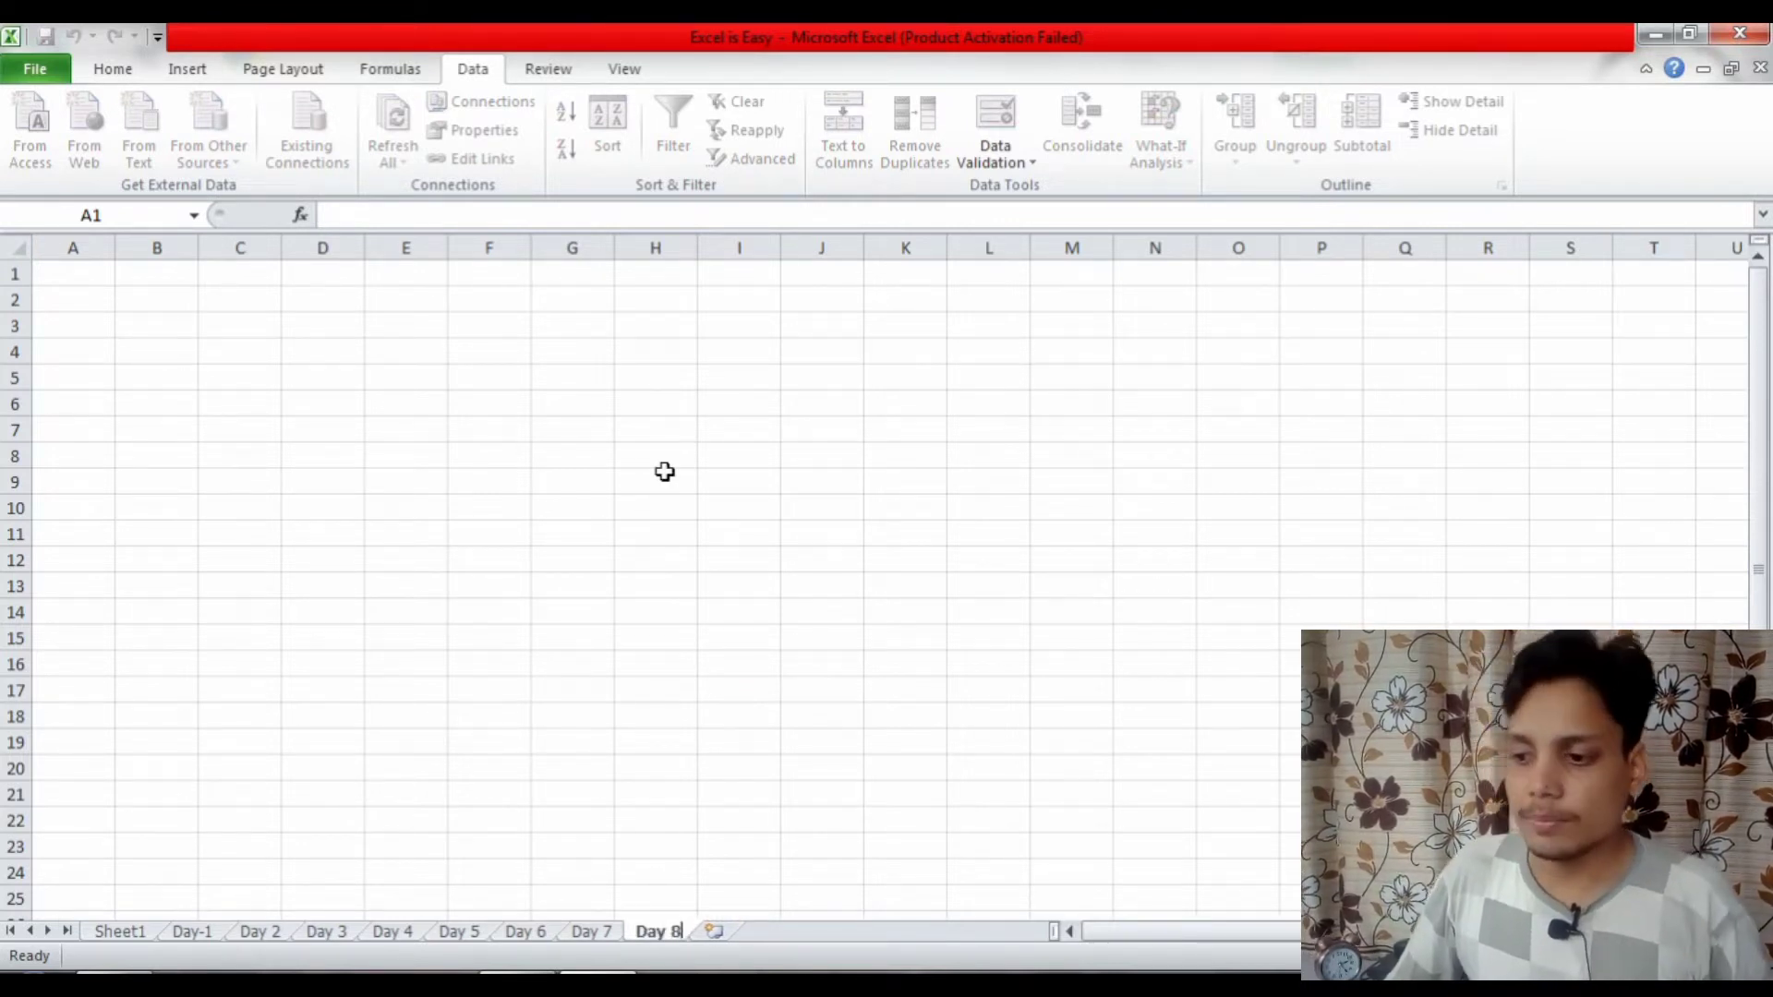
click(659, 477)
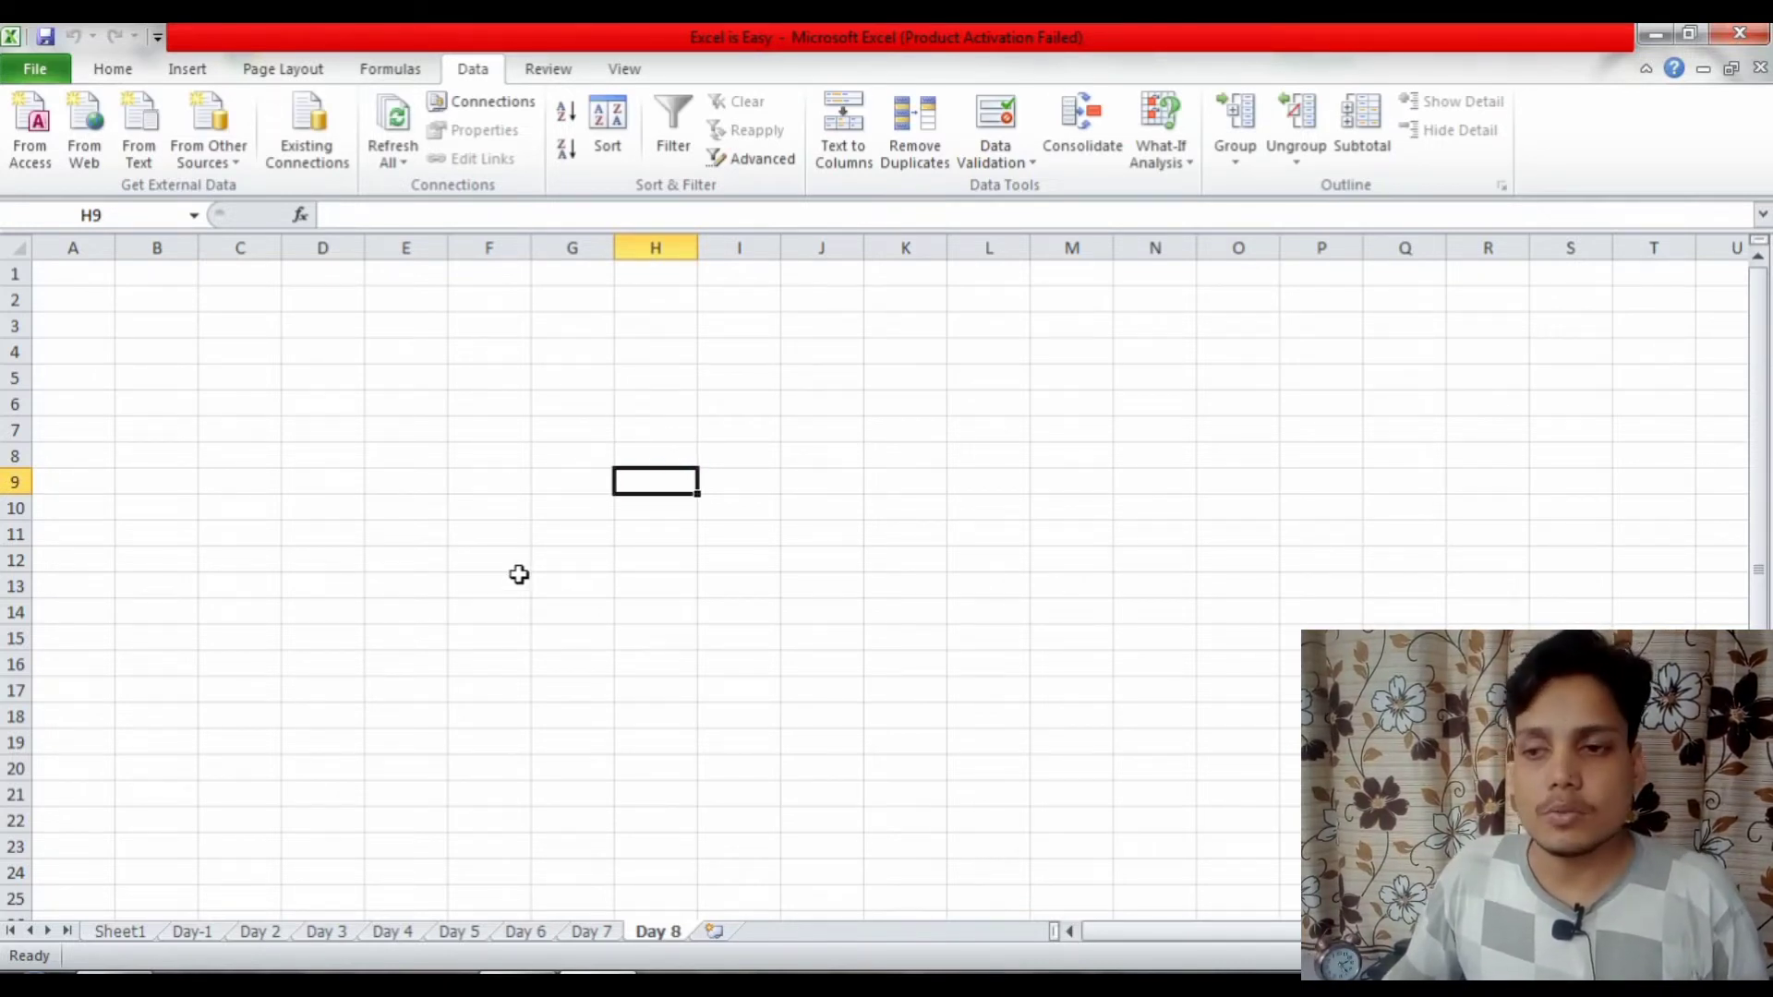
ctrl+scroll(395, 540, up, 4)
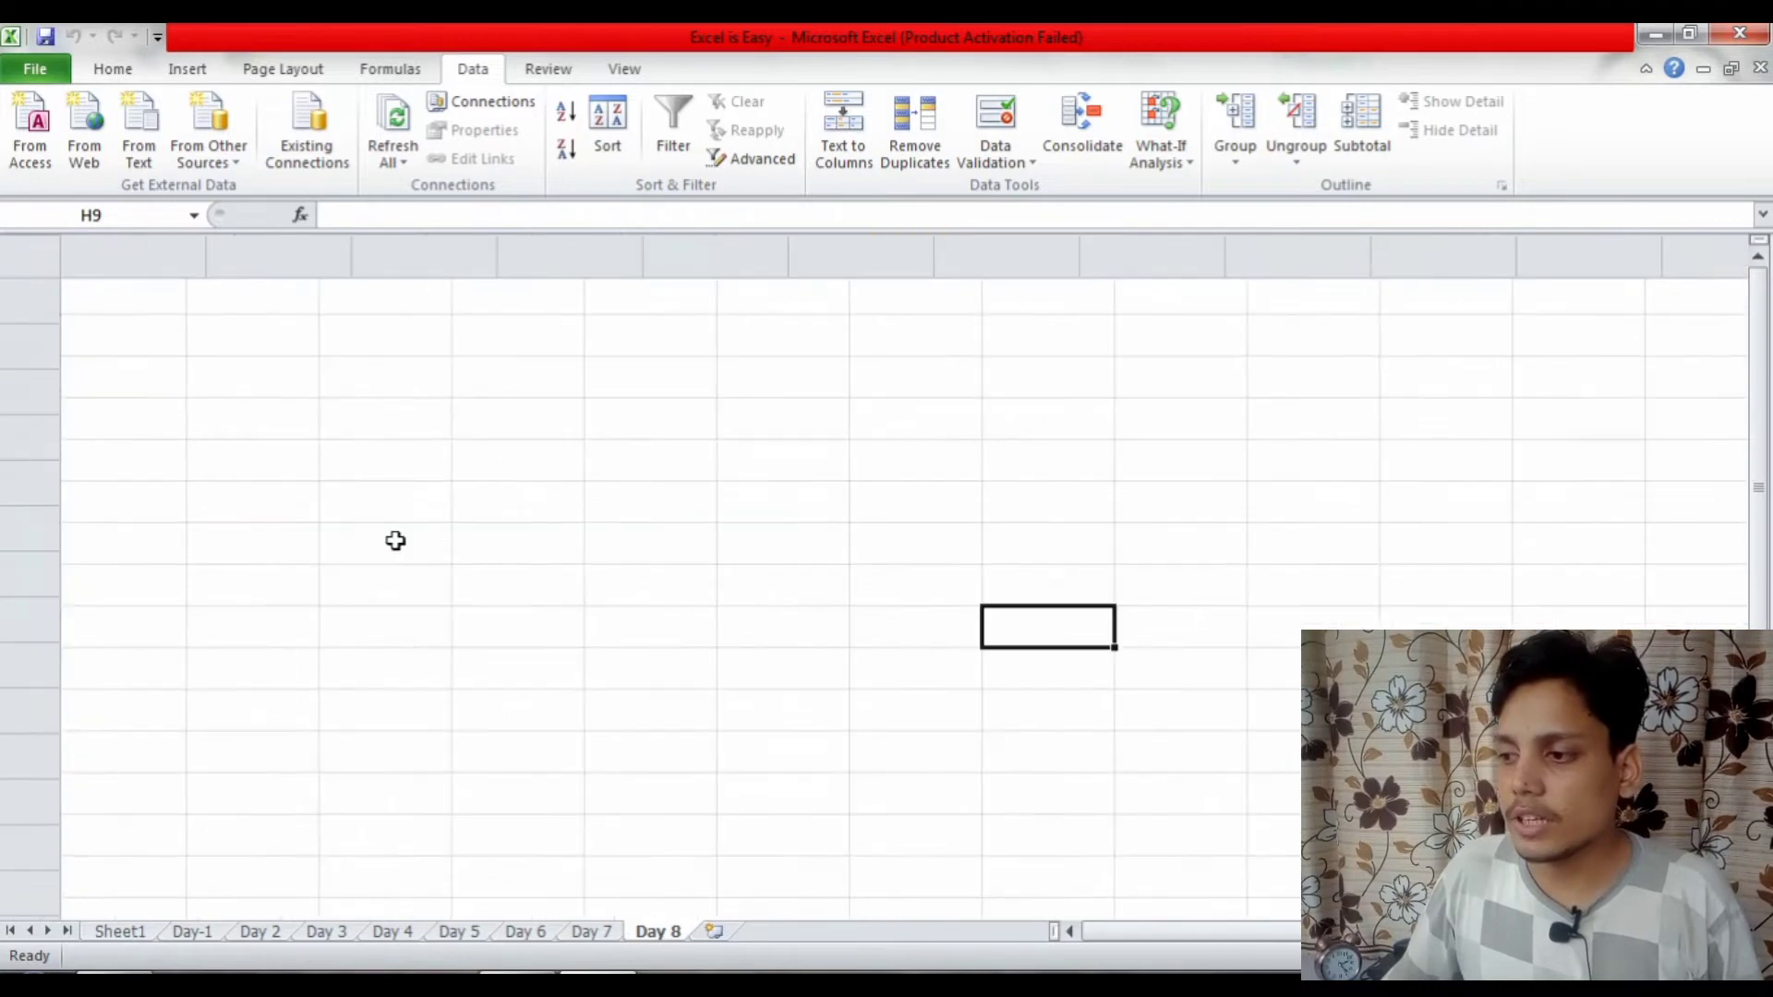
ctrl+scroll(395, 540, up, 2)
Show the Home ribbon's font and cell formatting commands for the blank Day 8 sheet.
ctrl+scroll(396, 540, up, 1)
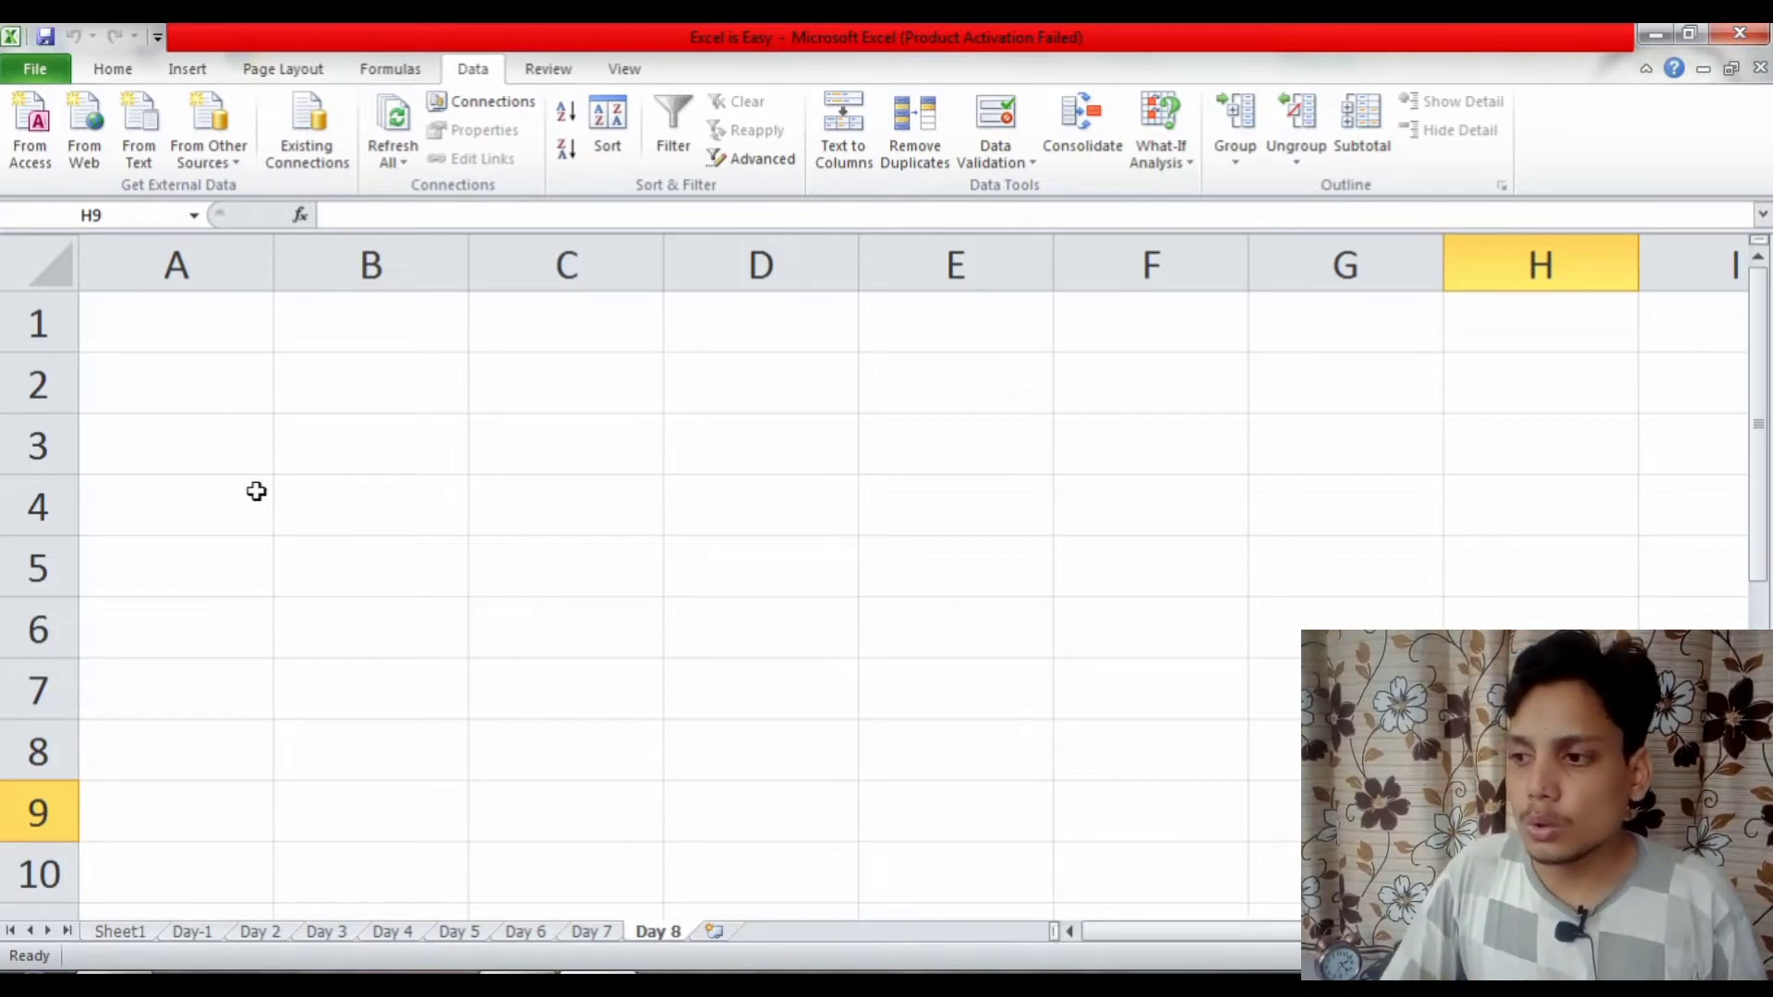
click(113, 68)
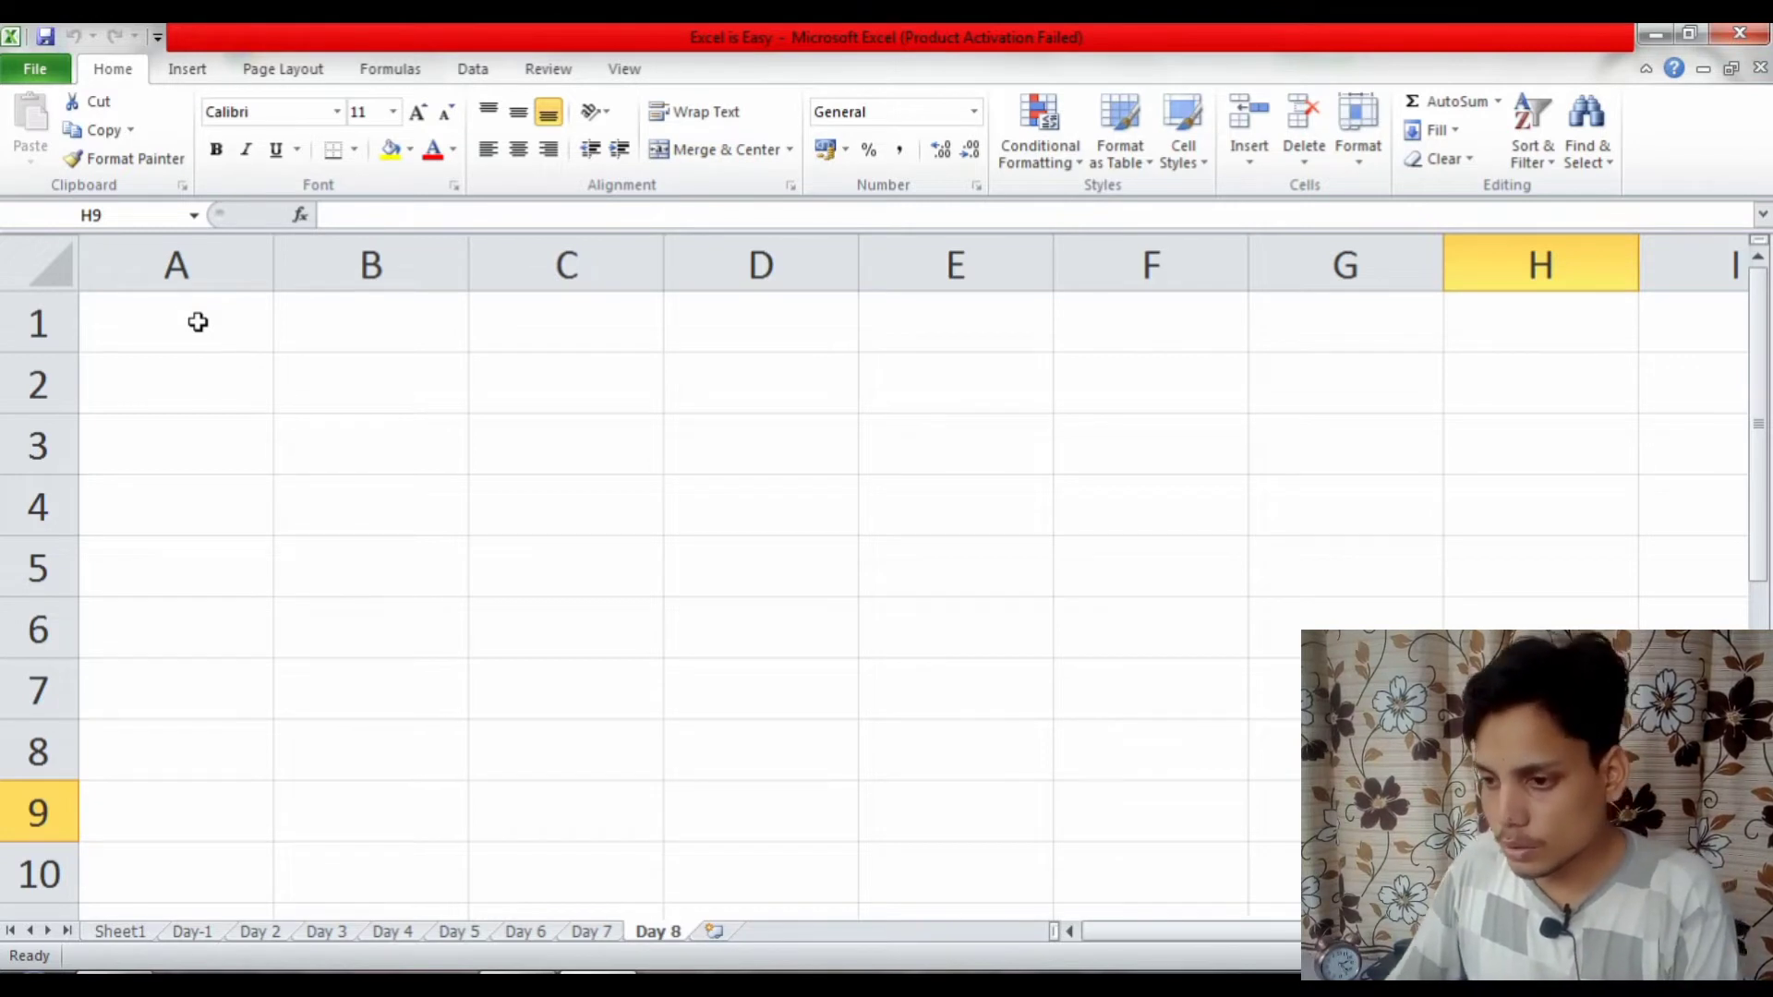
Enter the headings Roll, Name, Address and Pin in A1:D1.
click(198, 321)
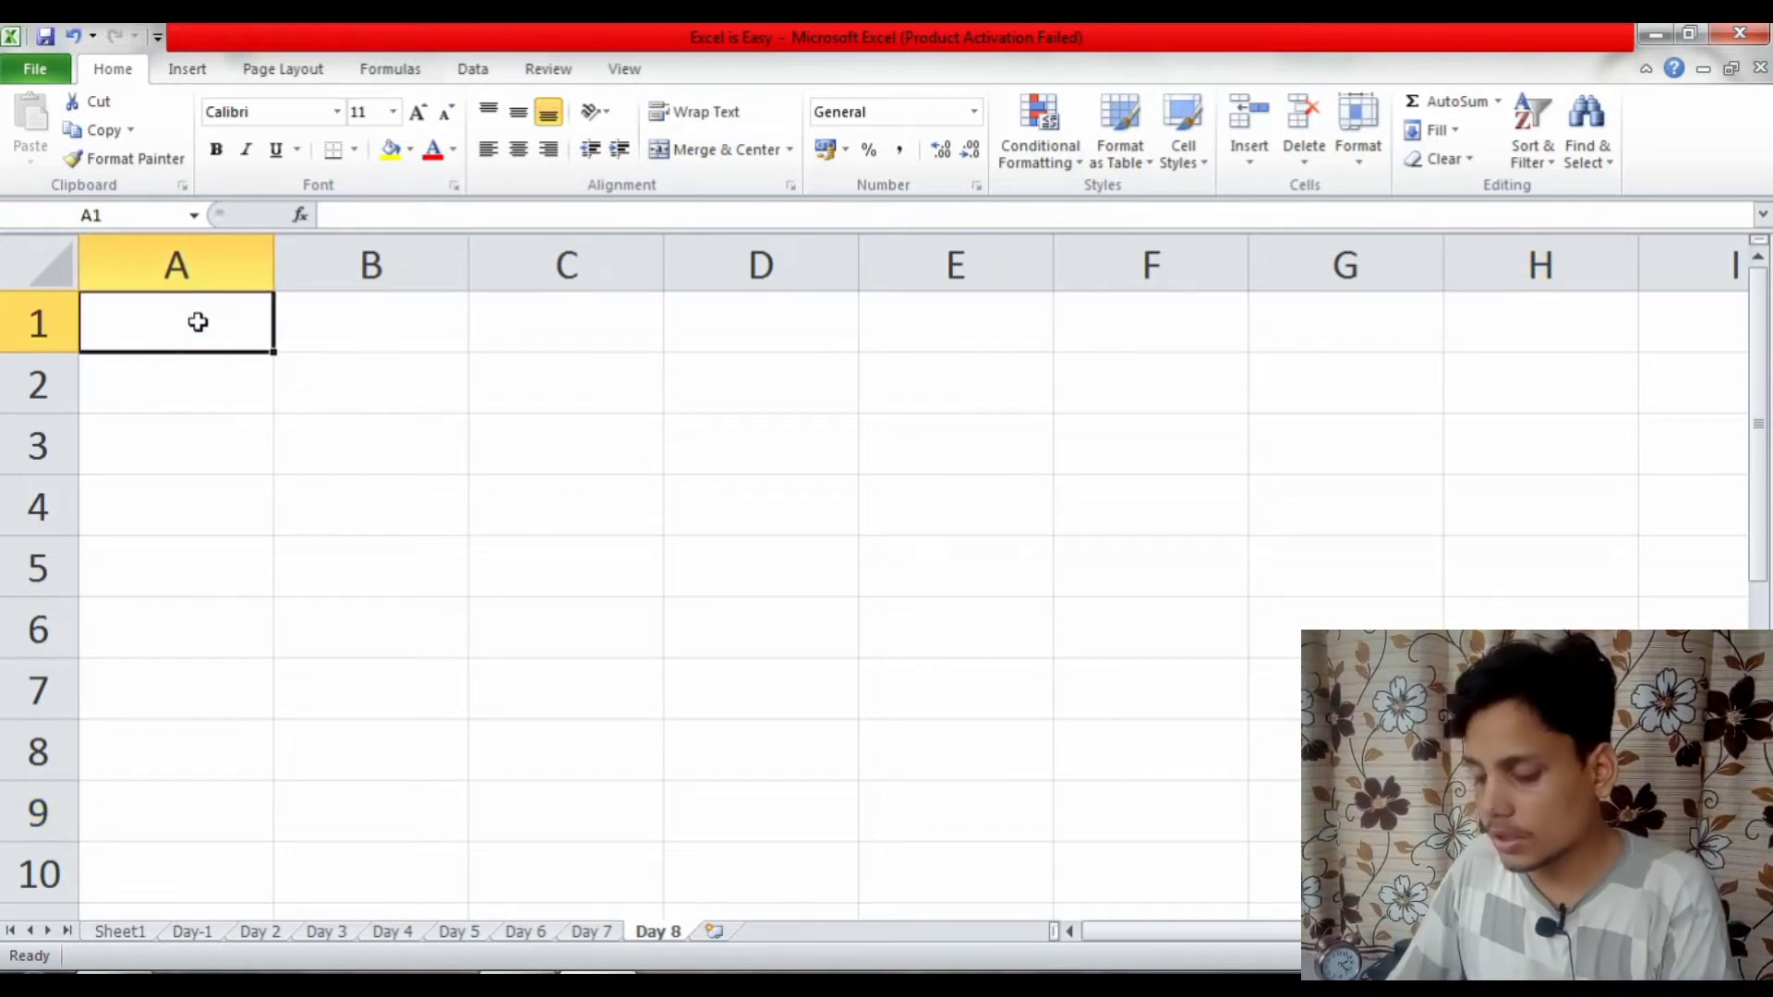
text(R)
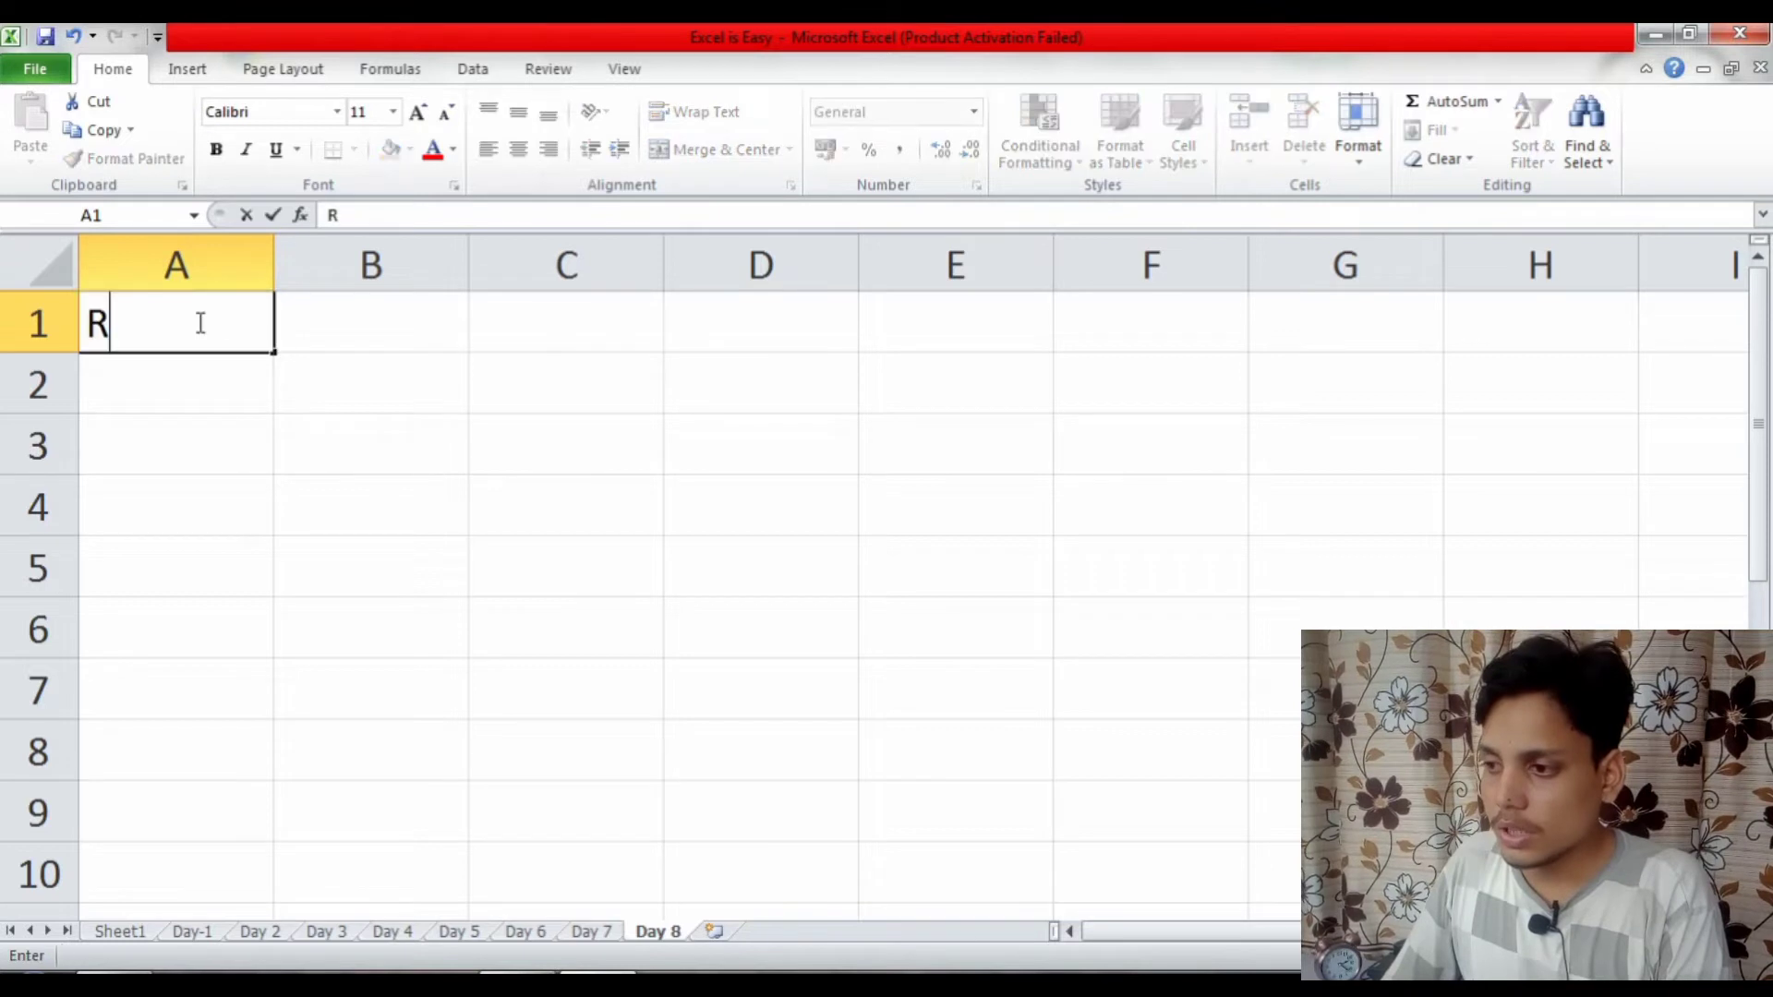
text(o)
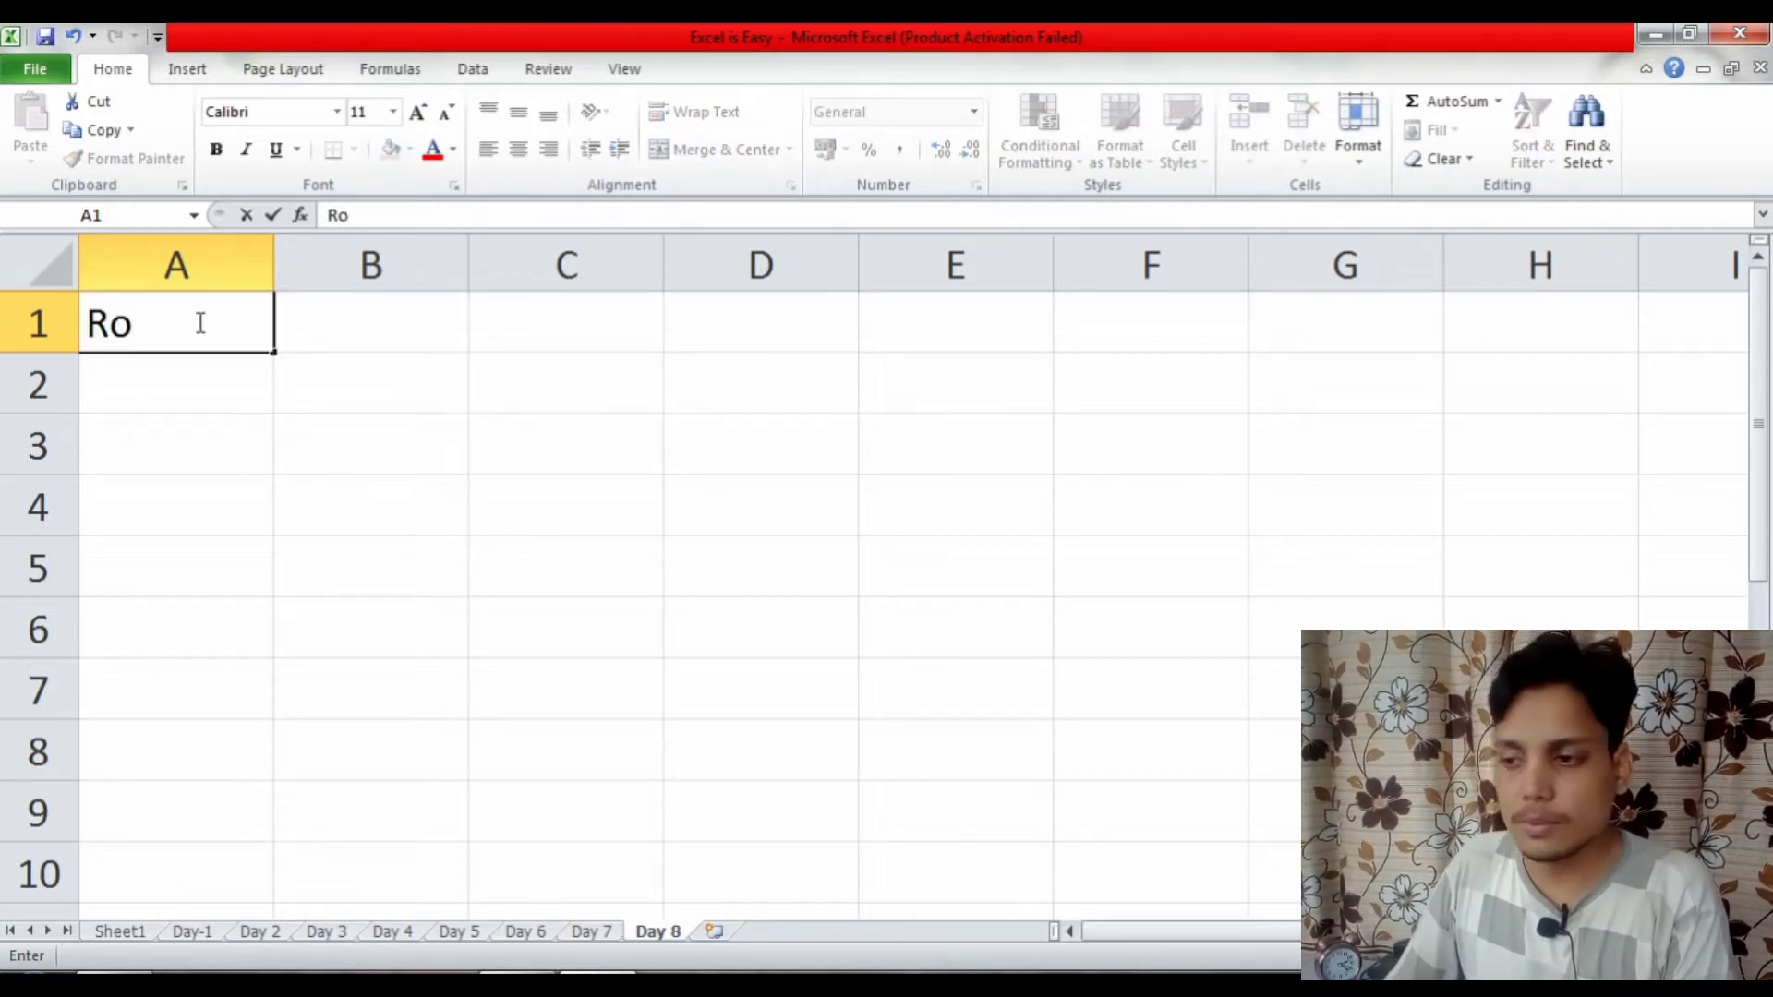
text(ll)
key(Tab)
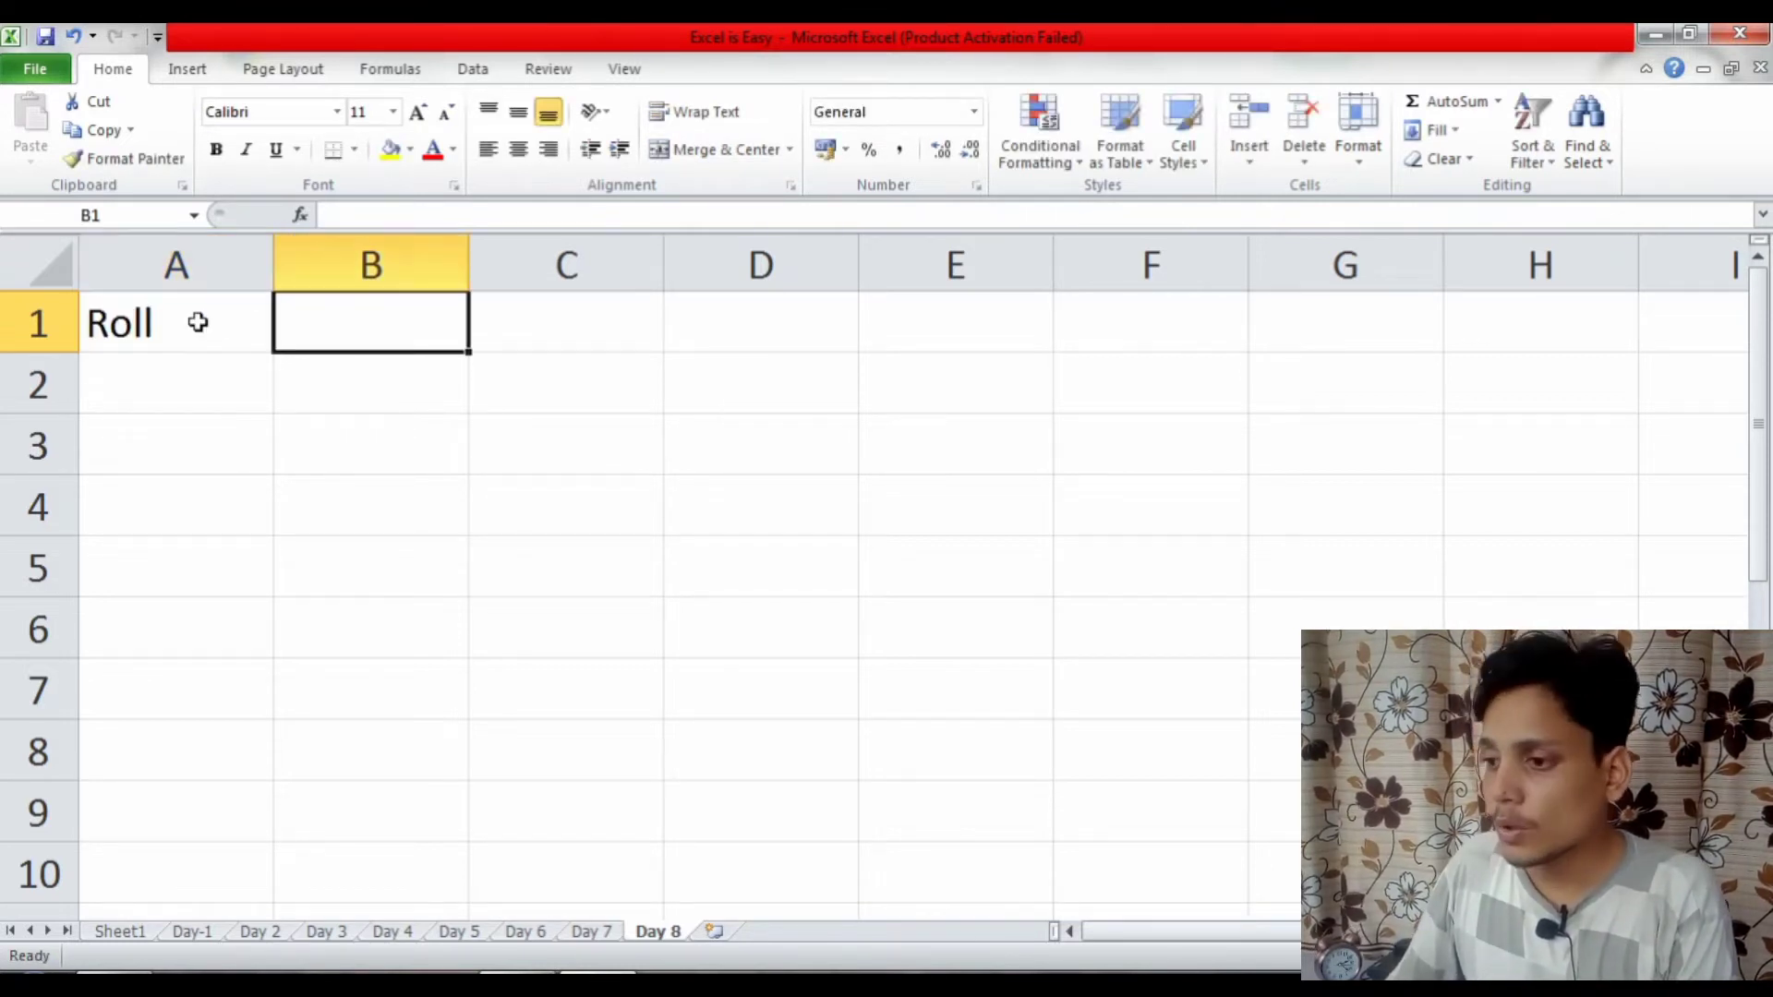
text(Name)
key(Tab)
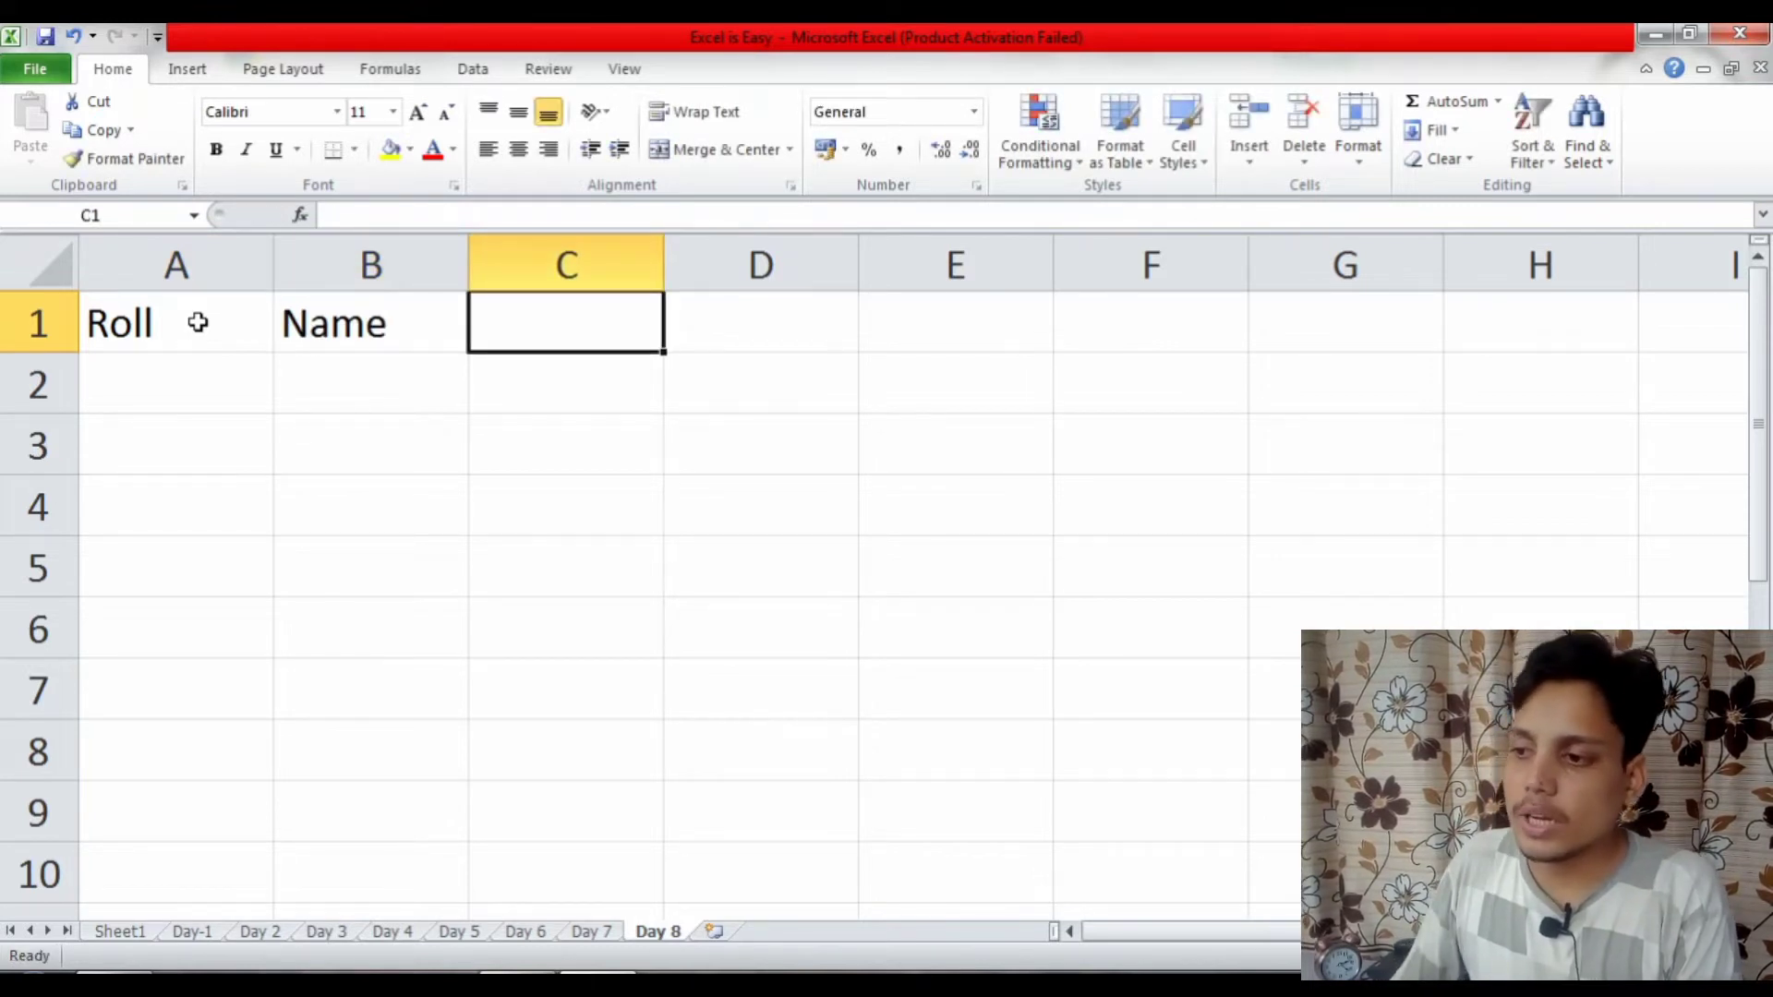
text(D)
key(BackSpace)
text(A)
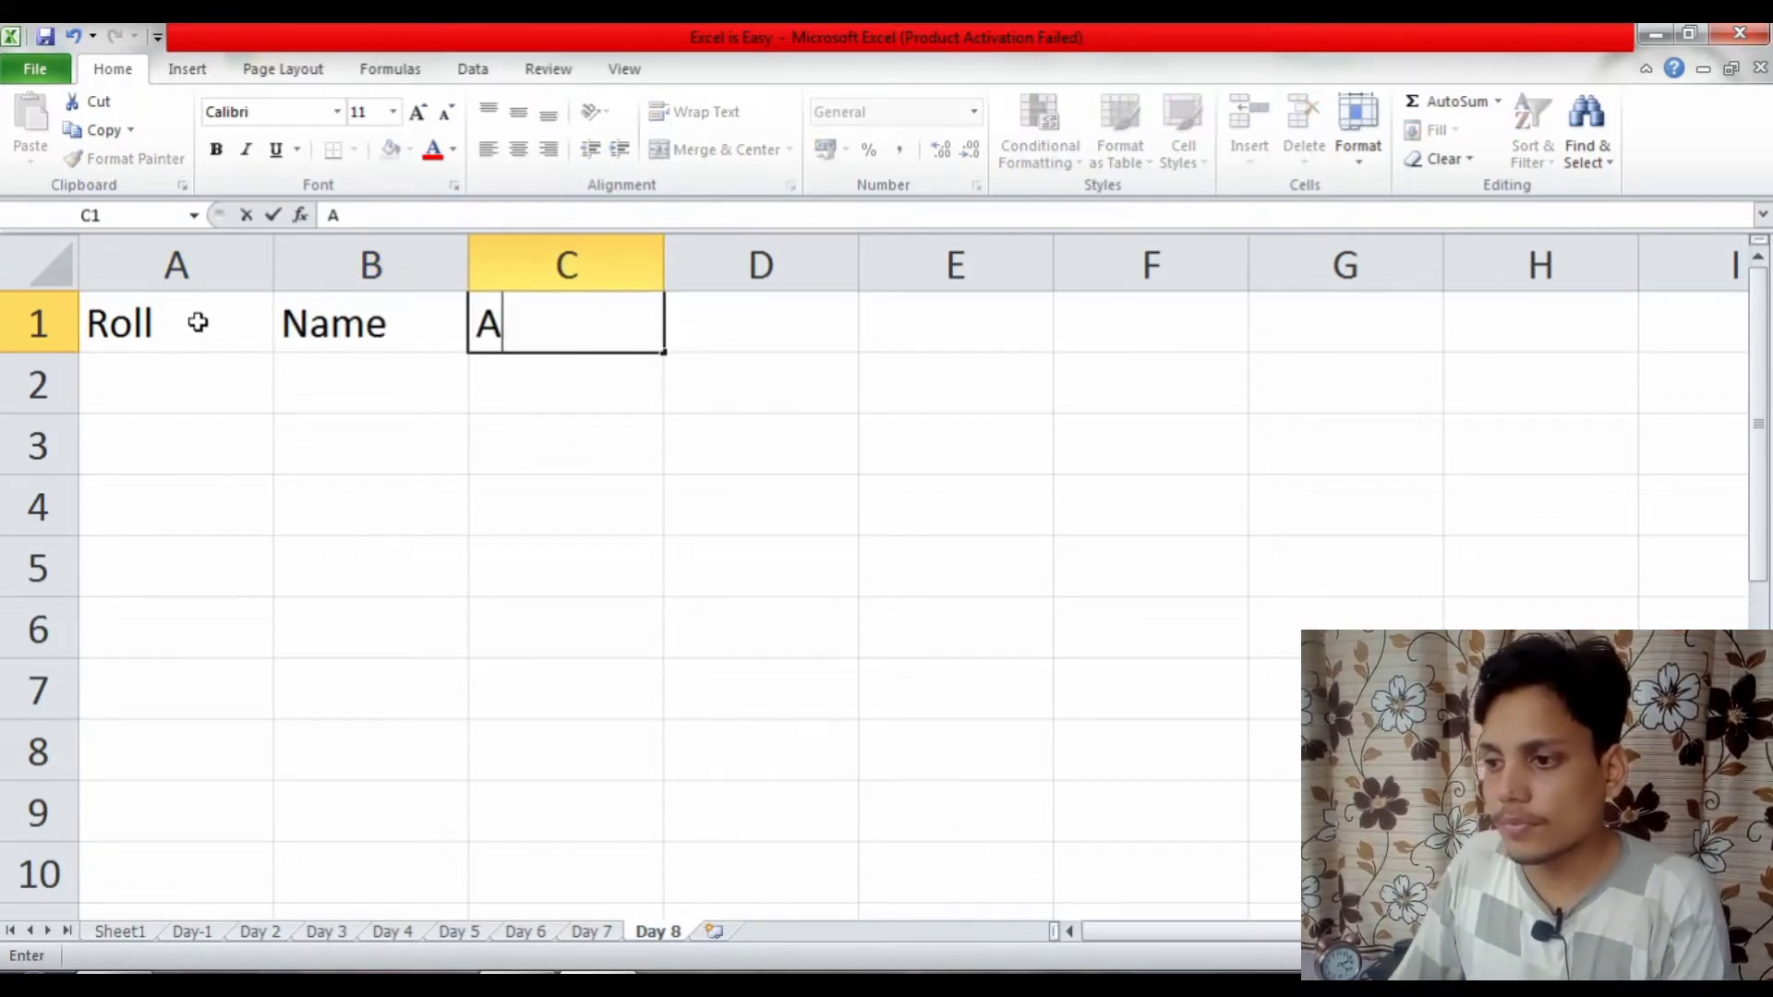
text(ddress)
key(Tab)
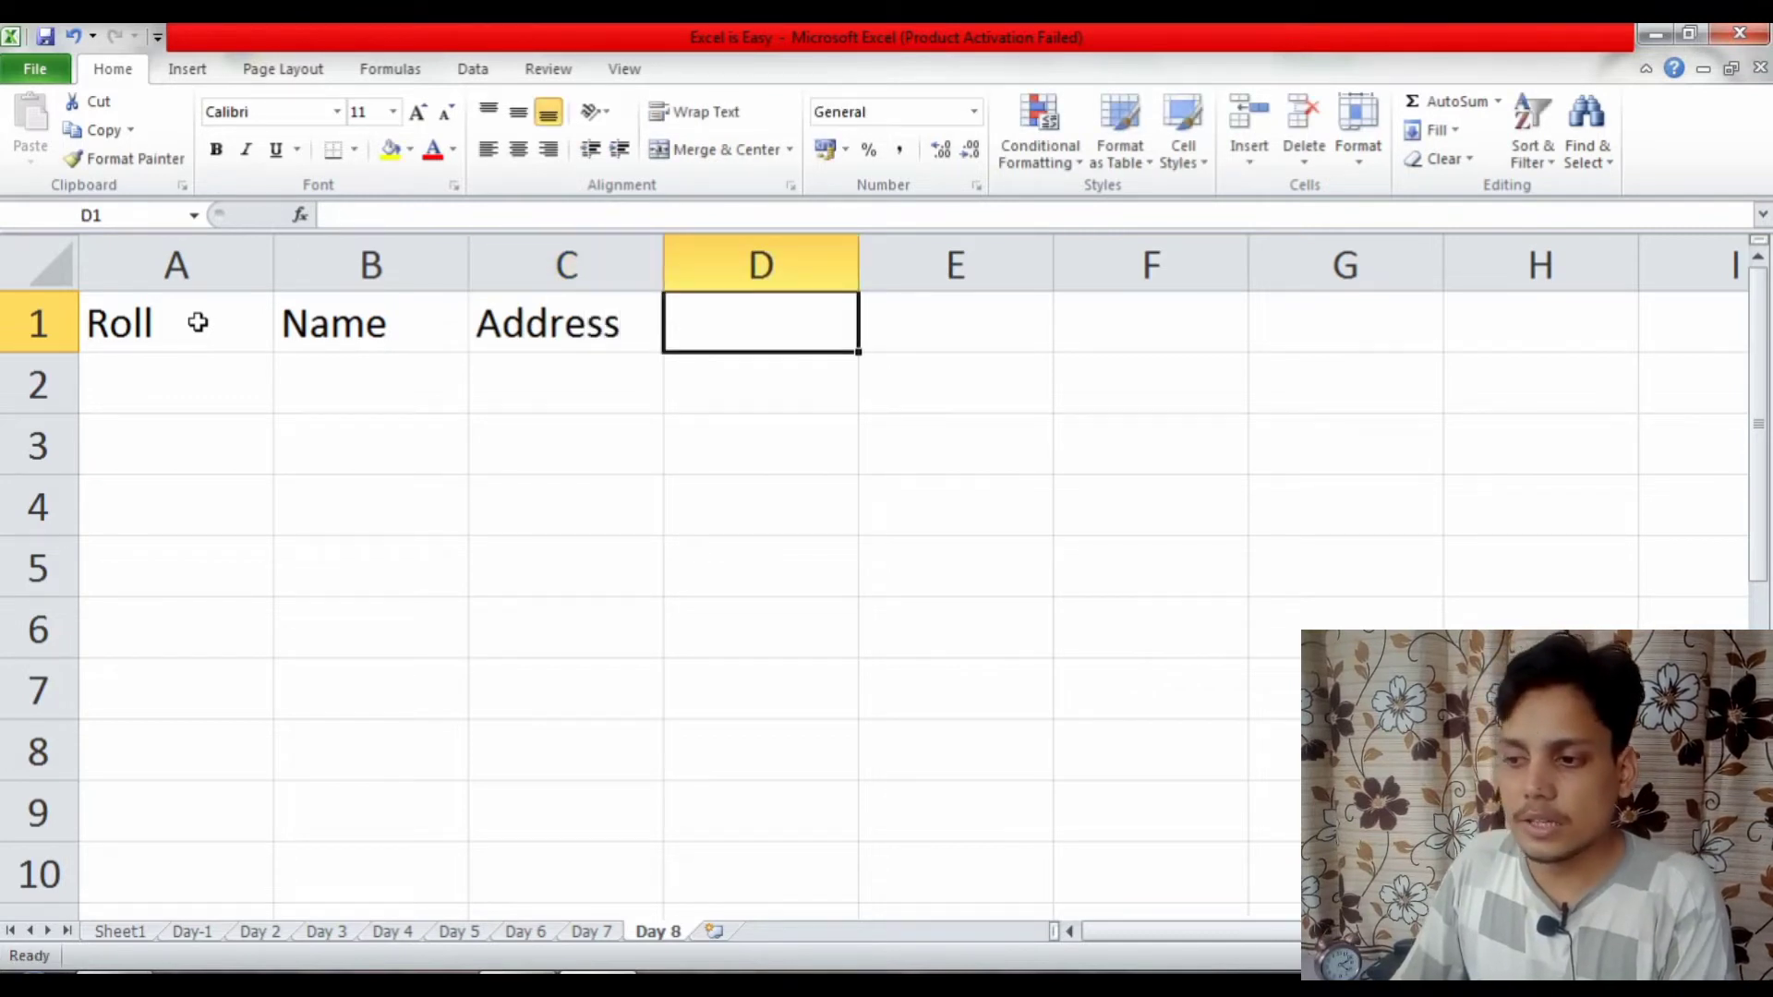
text(Pi)
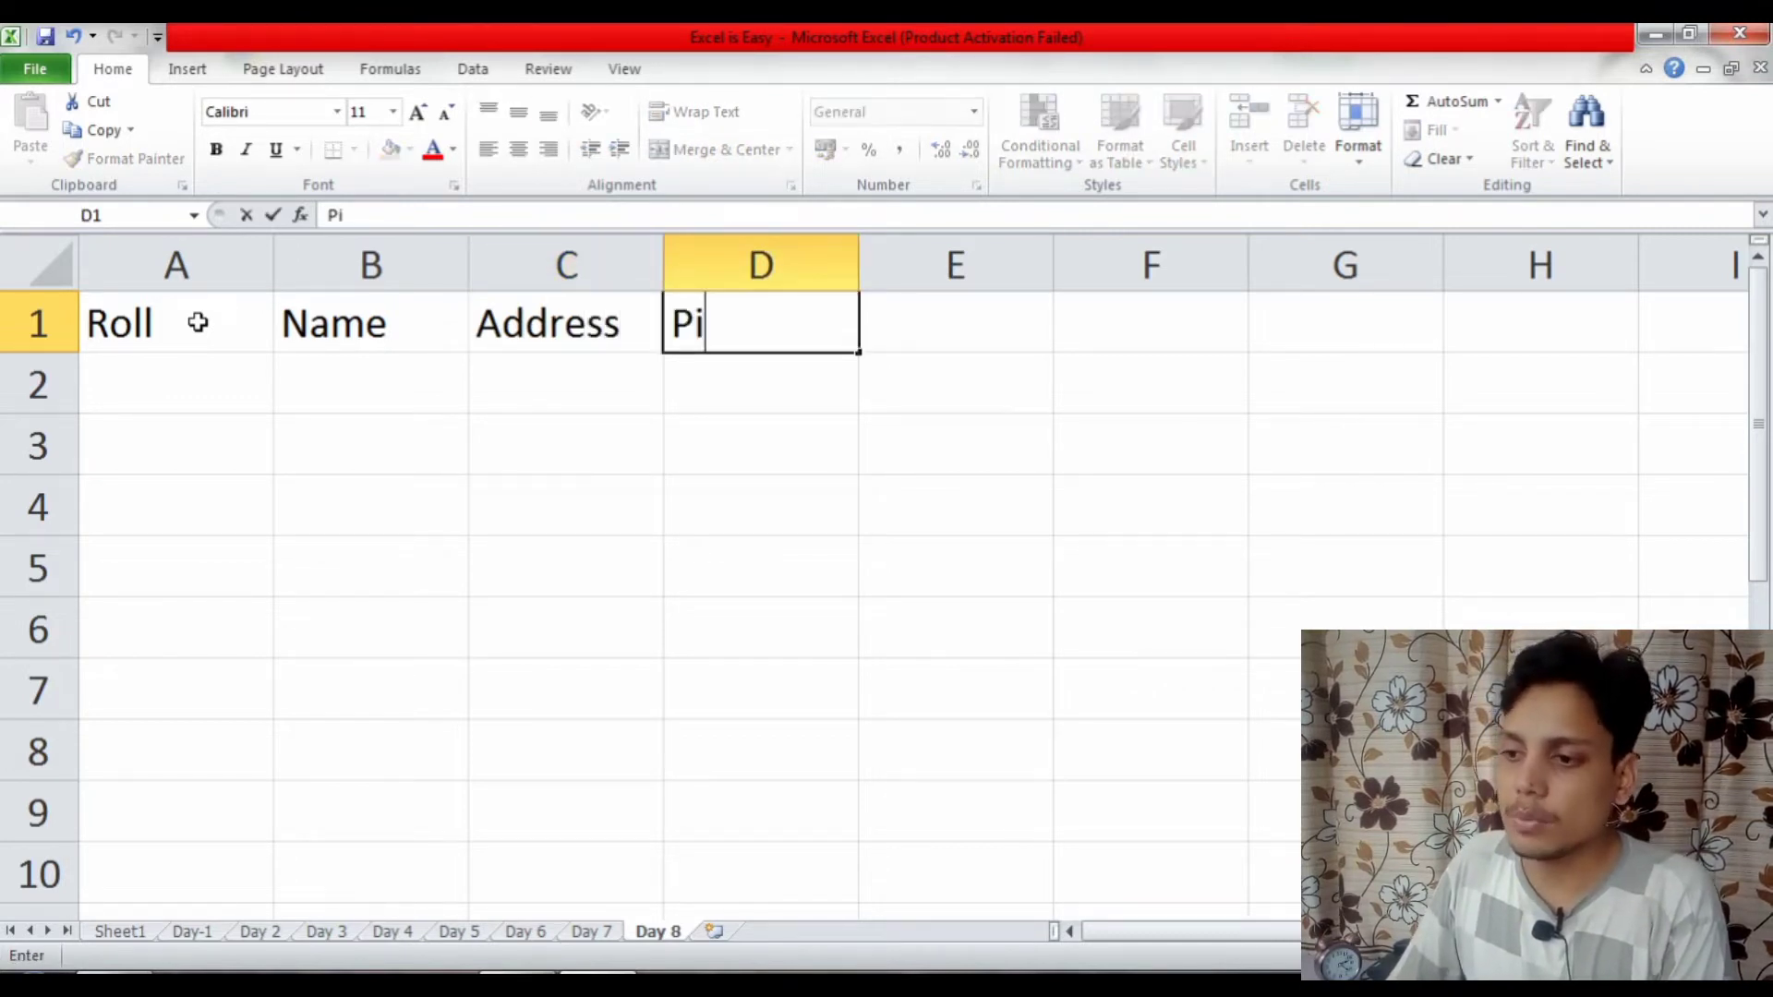
text(n)
key(Tab)
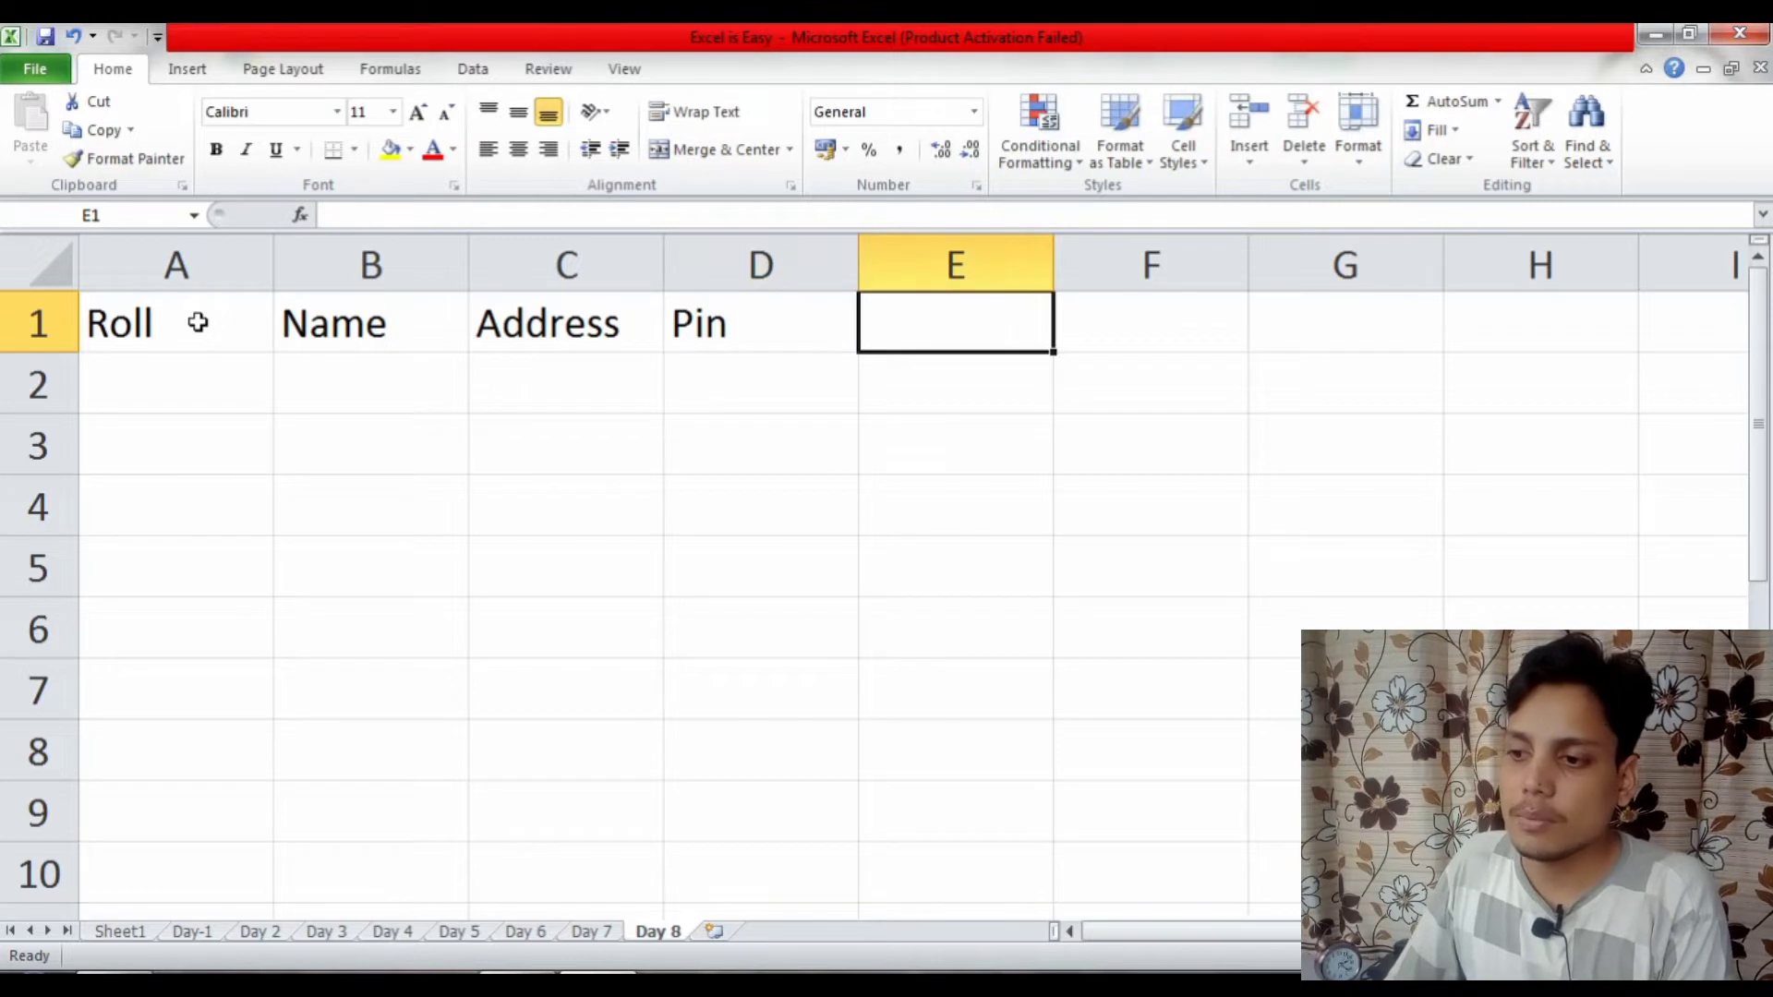
Enter the headings Mob, DOB, Batch Time and Fee in E1:H1.
text(Mo)
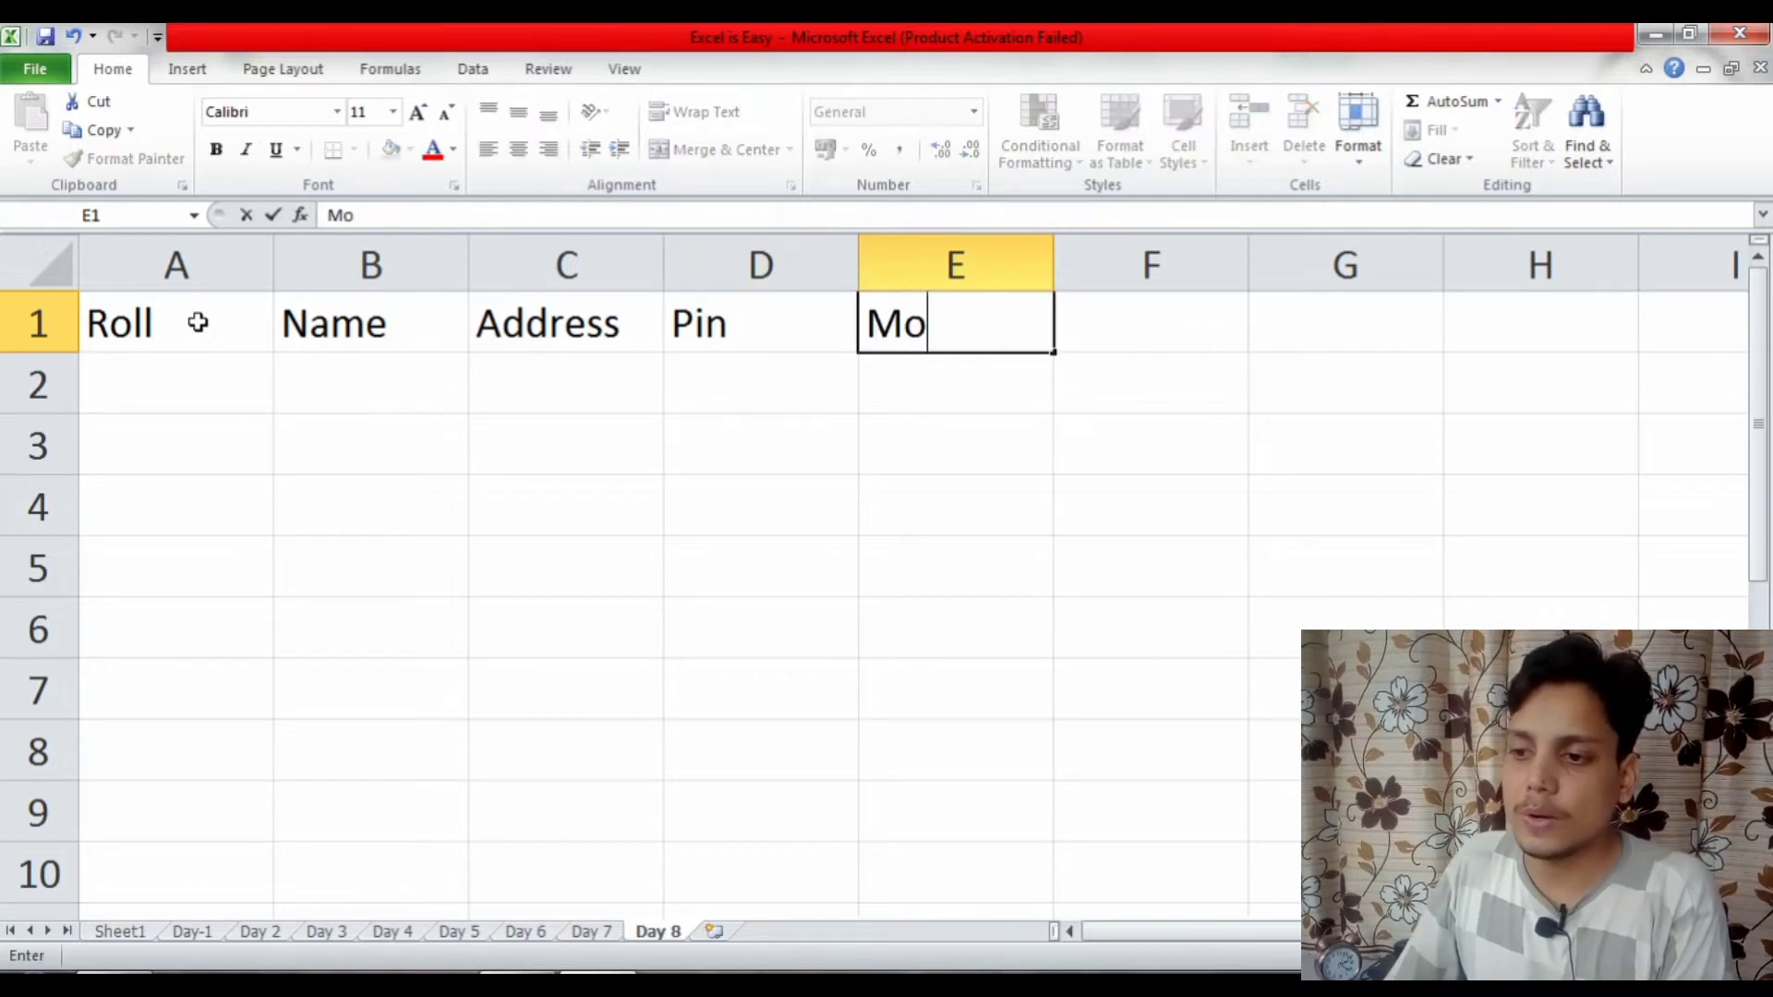
text(b)
key(Tab)
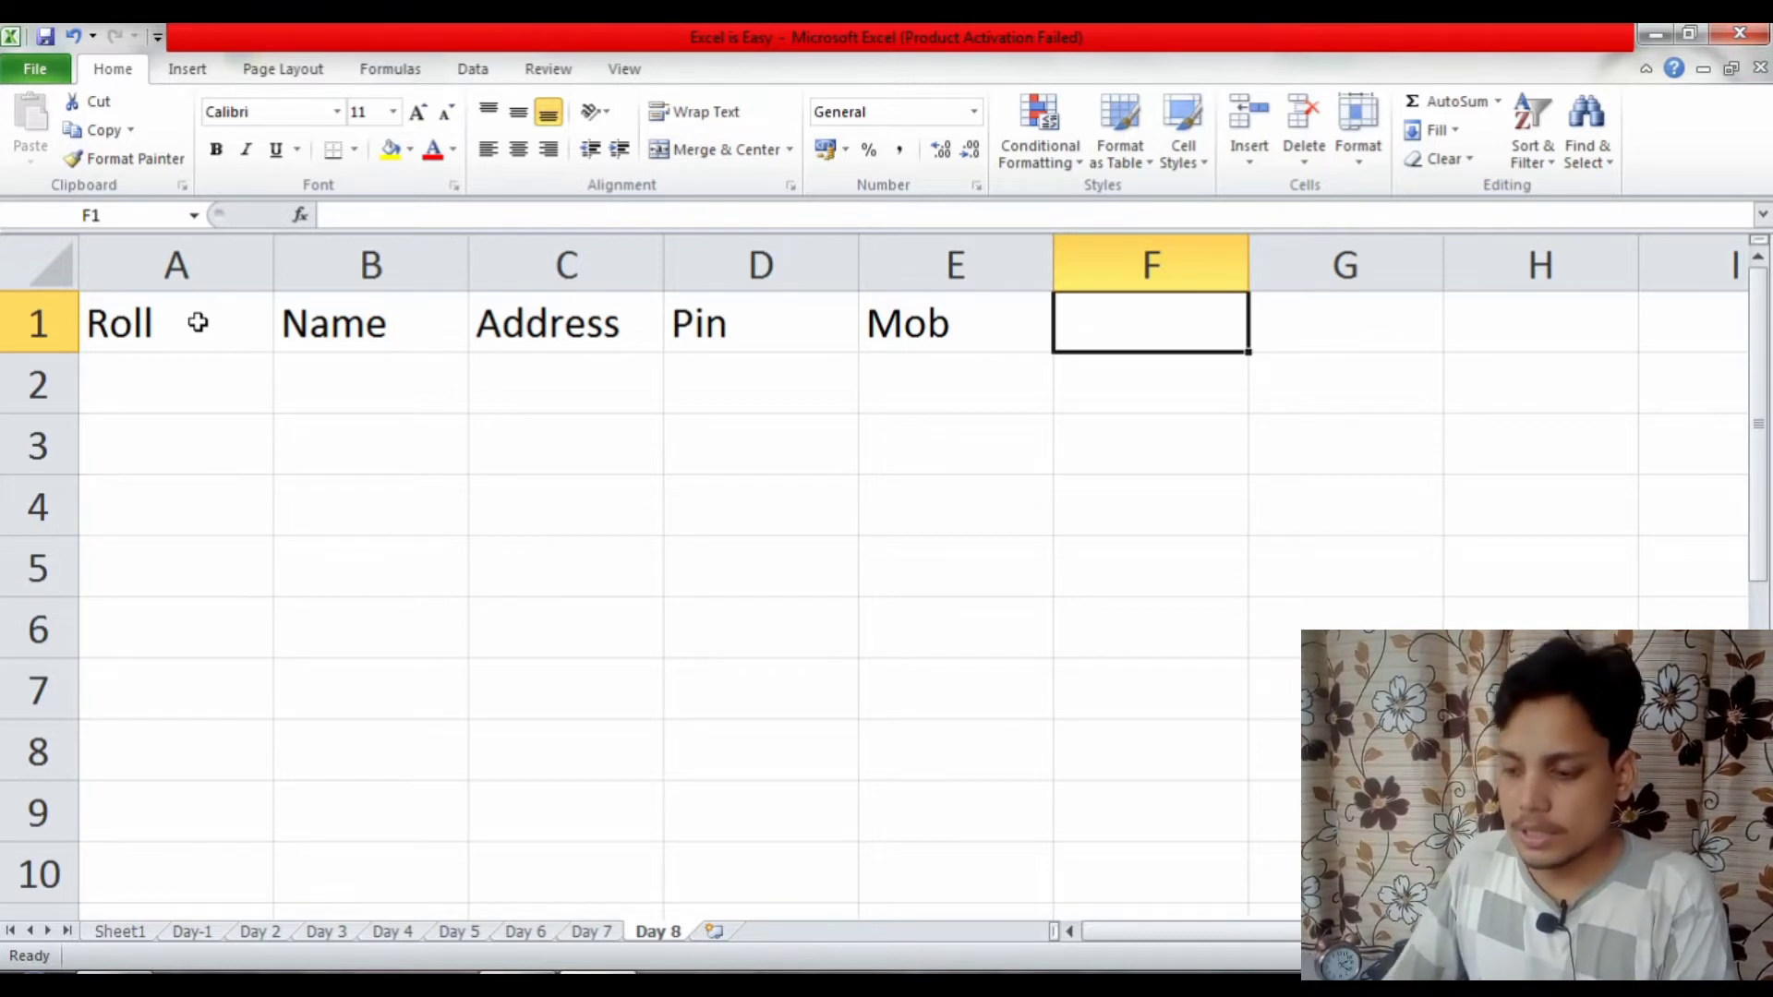
text(DOB)
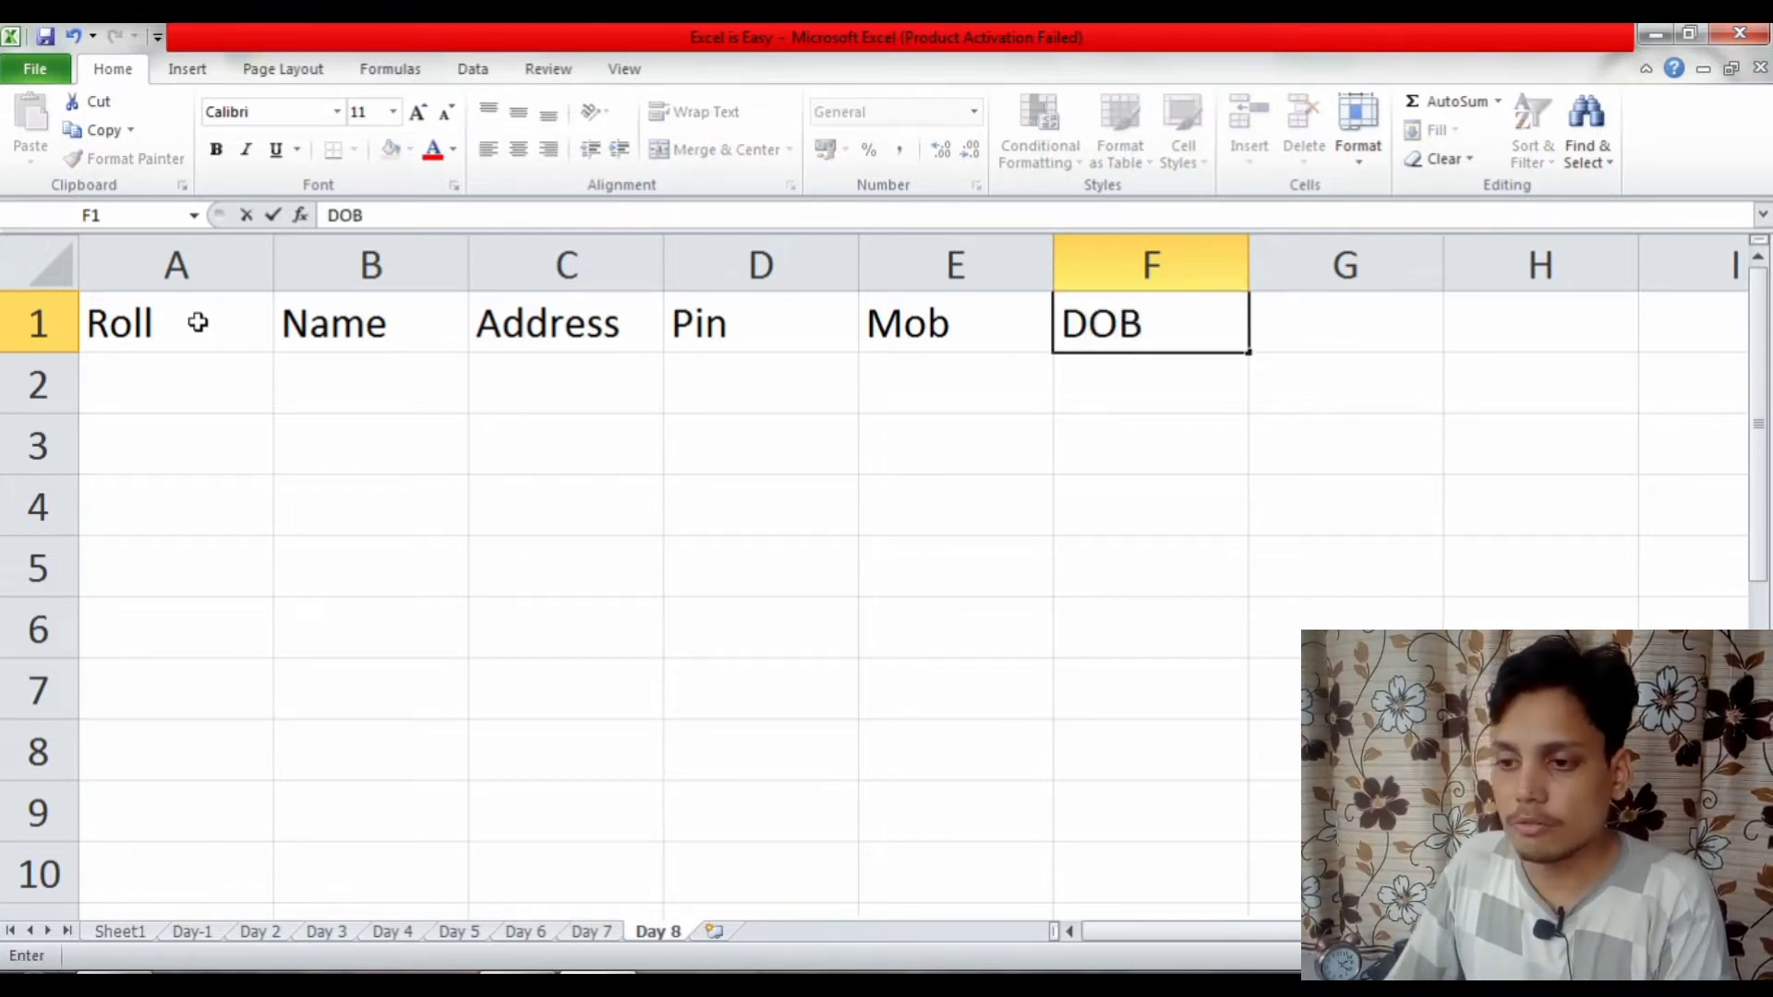
key(Tab)
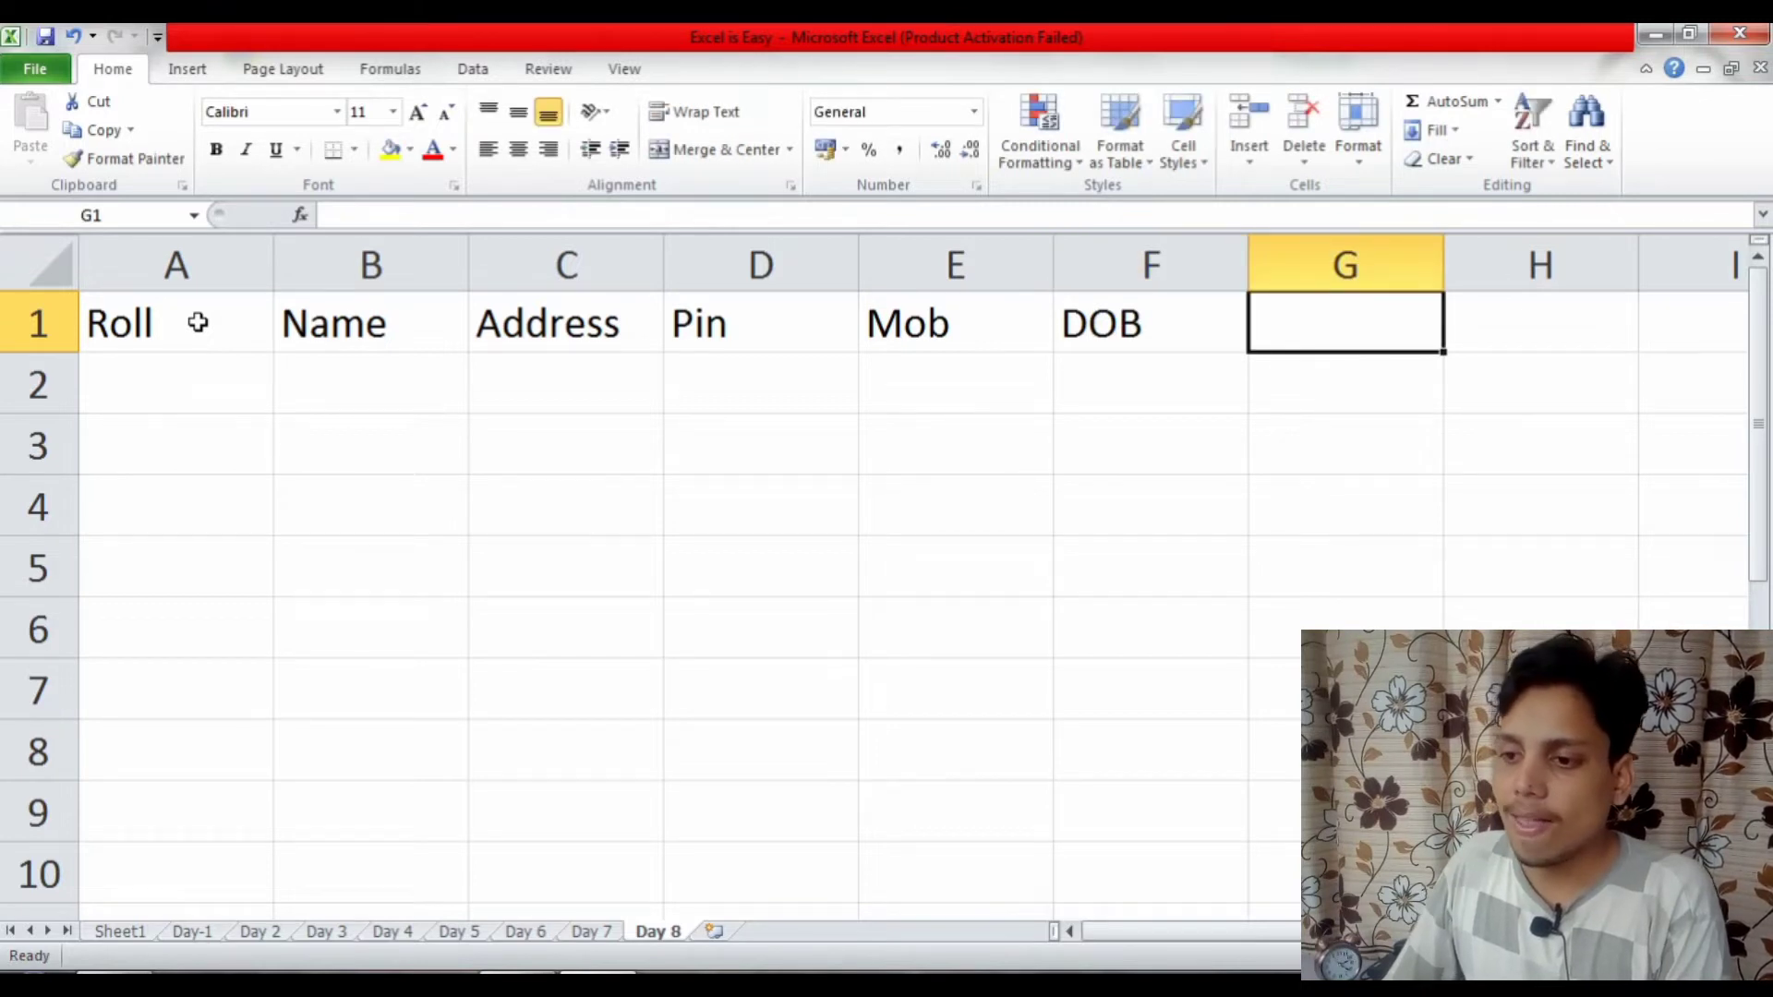
text(Batc)
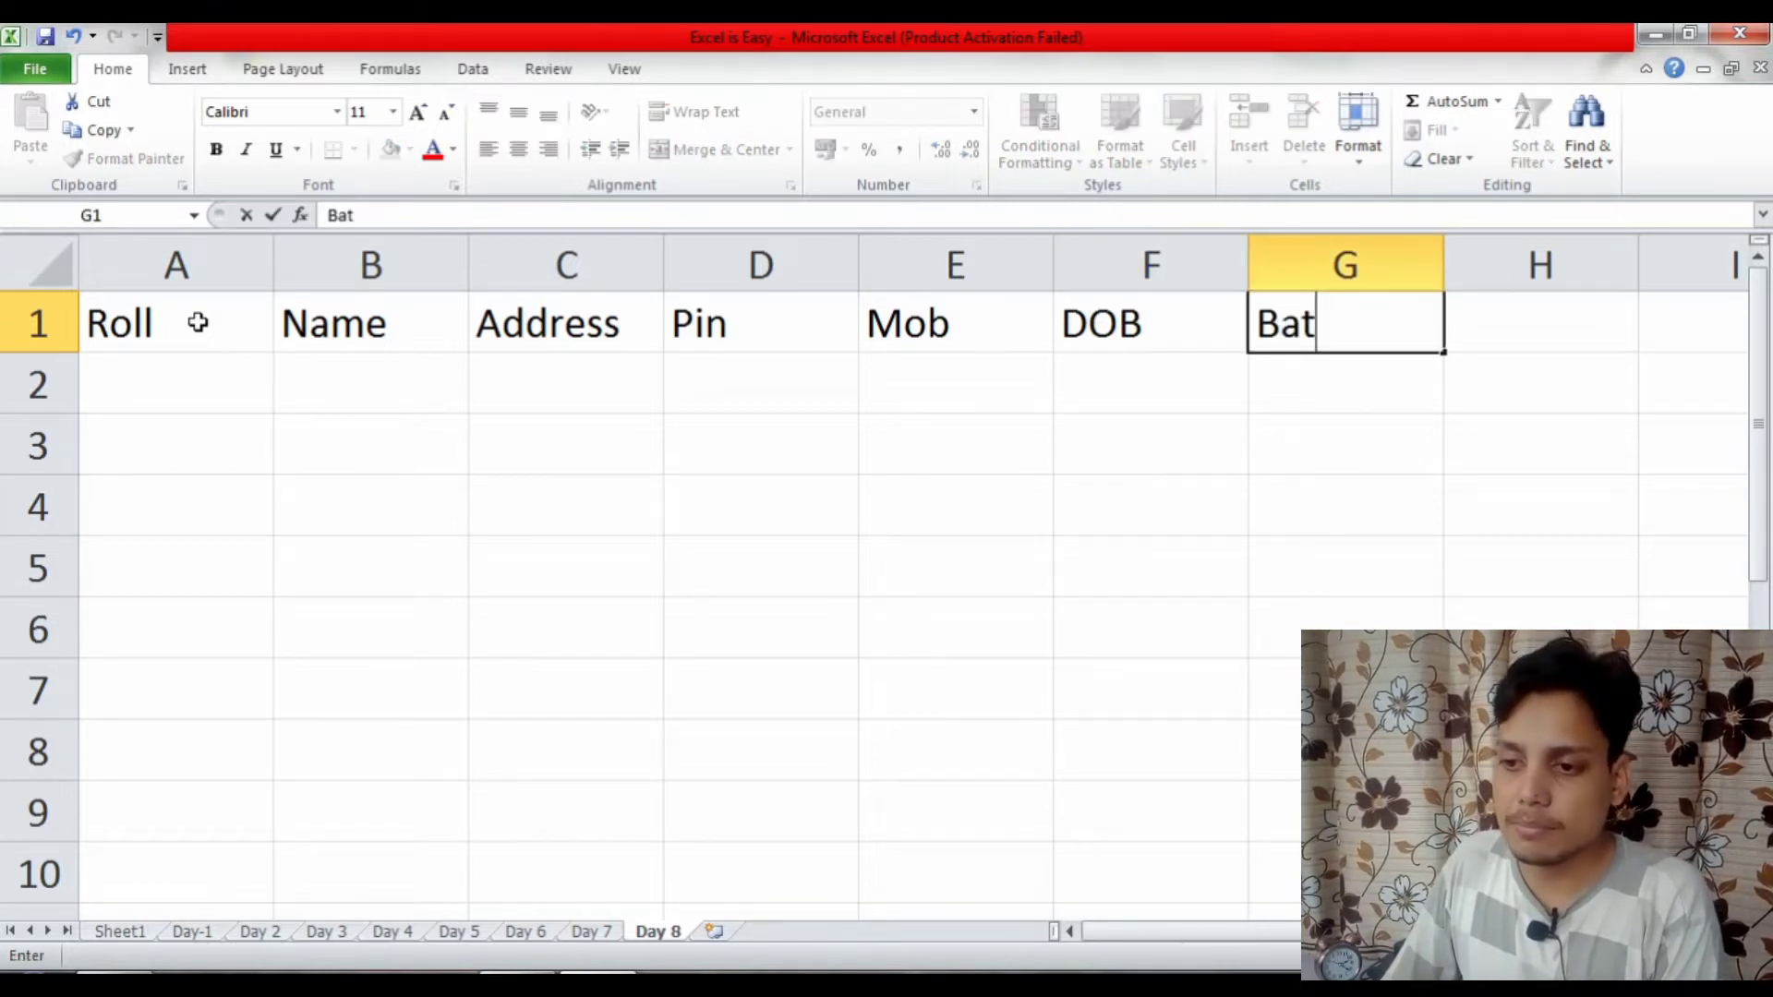
text(h Ti)
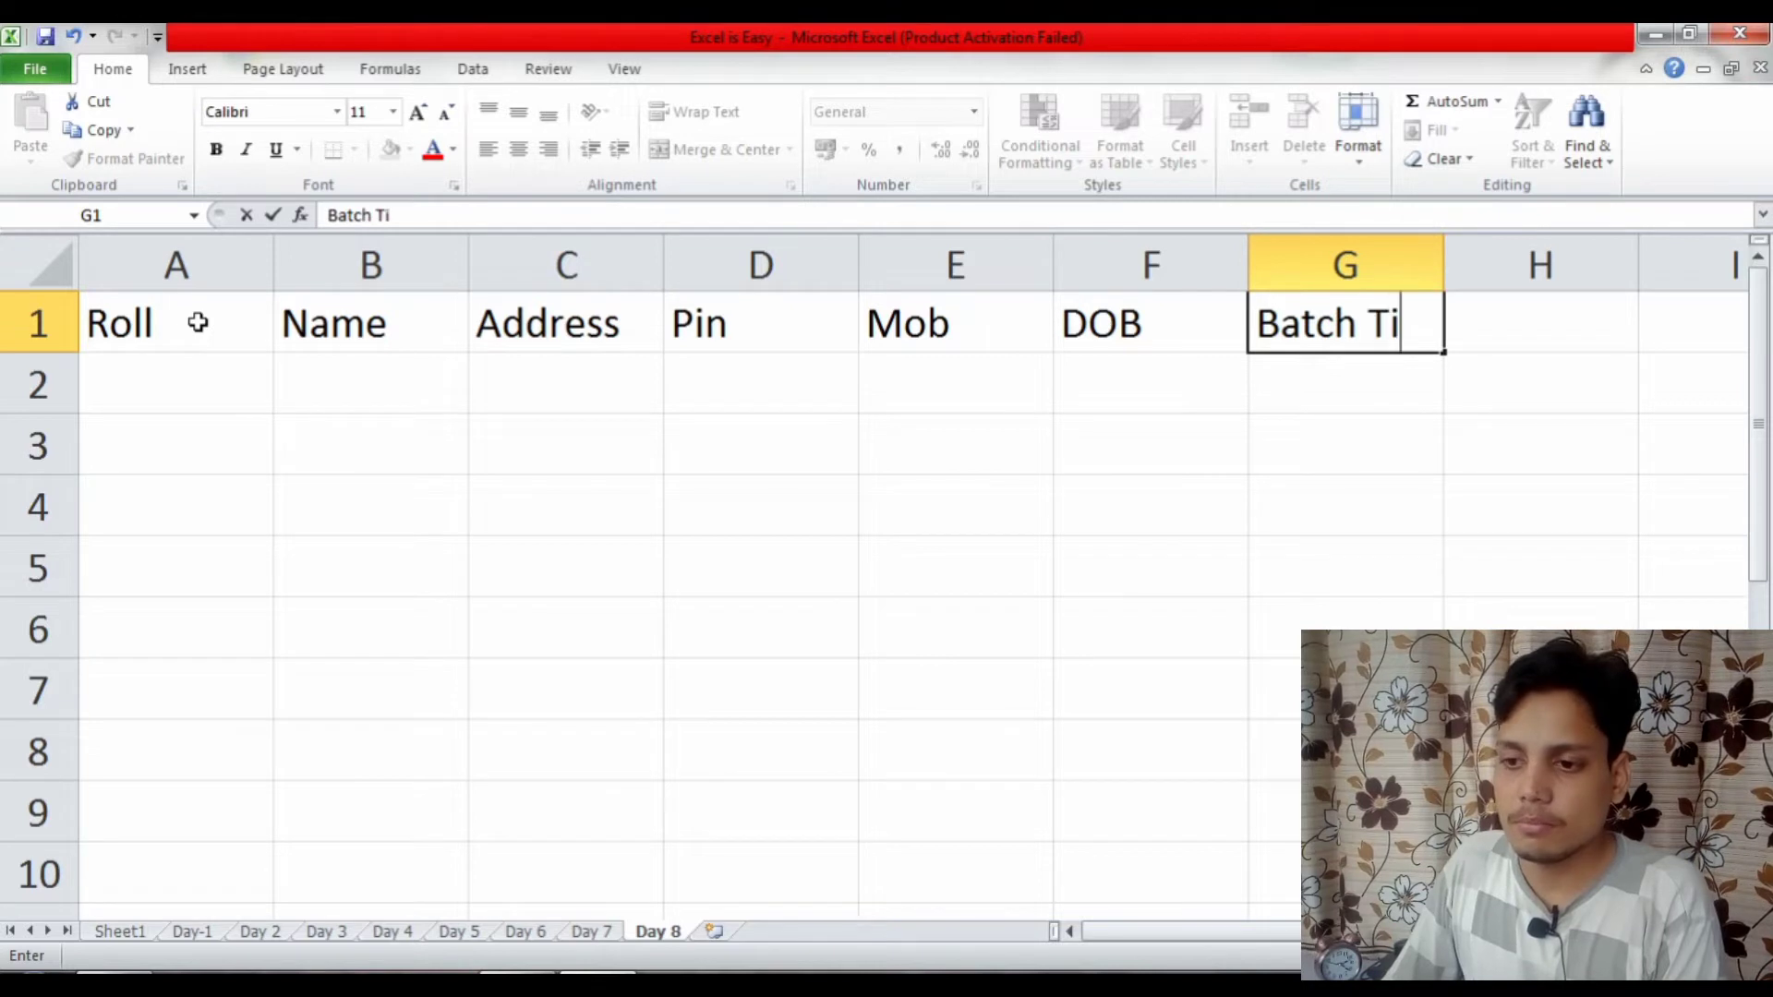
text(me)
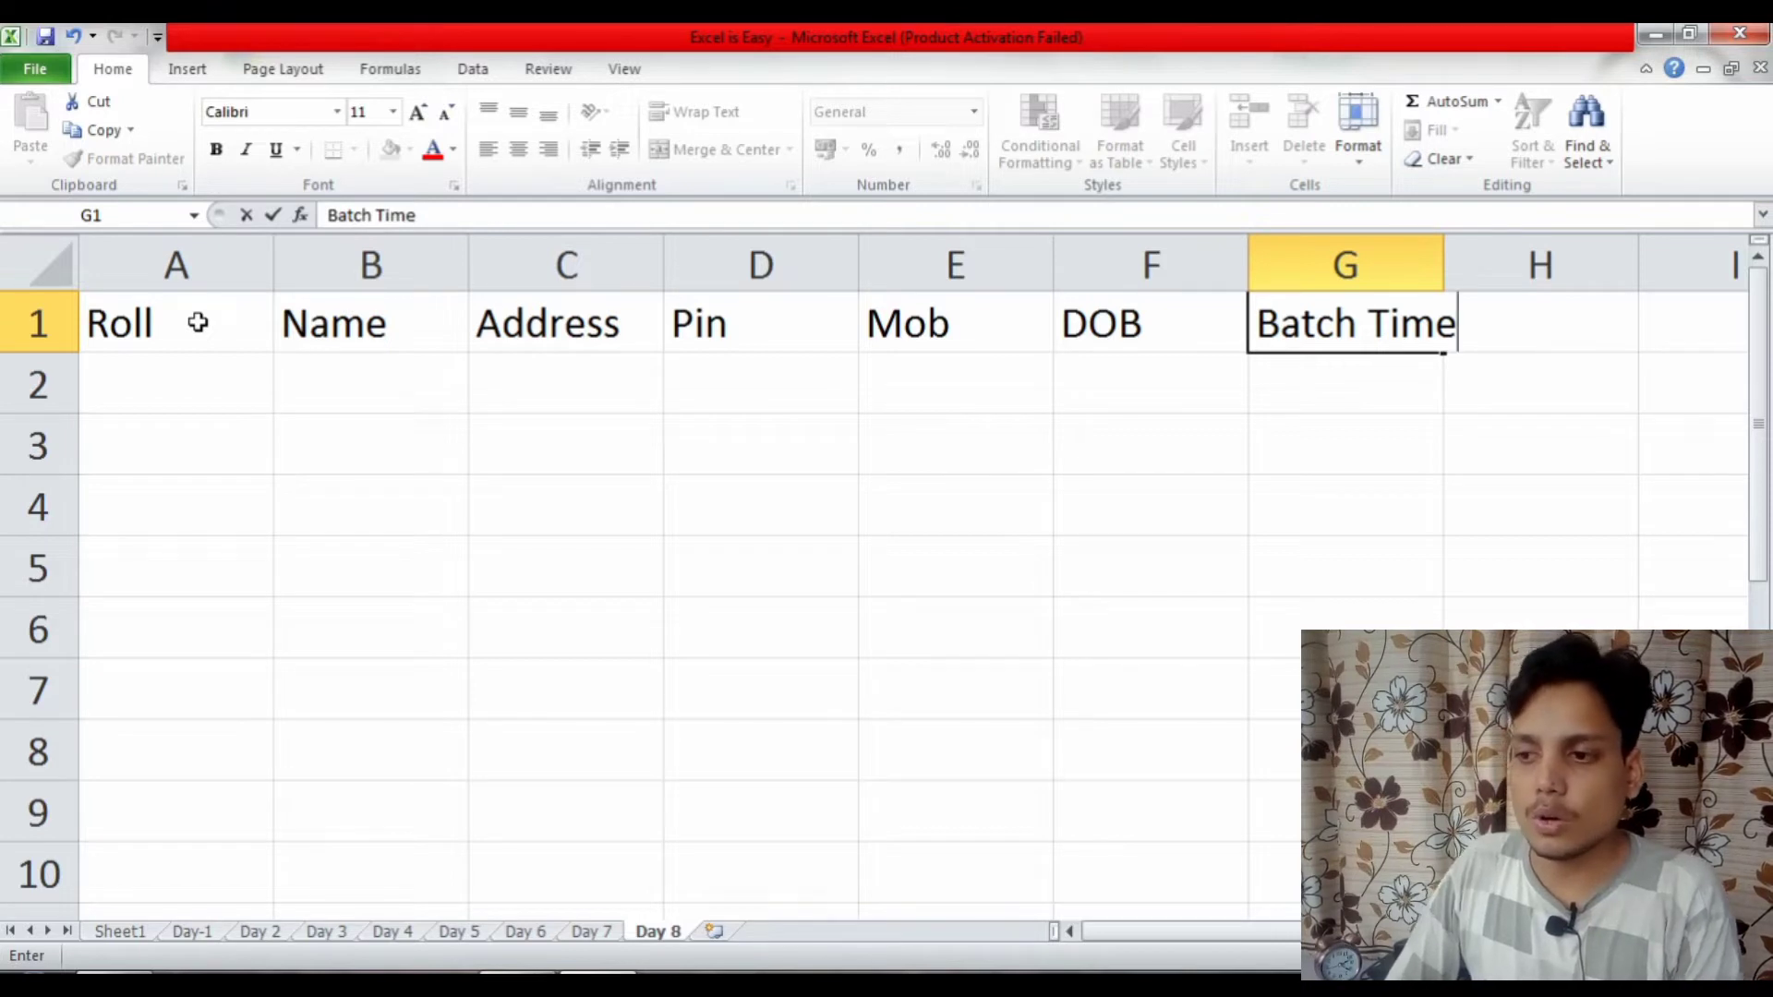
key(Tab)
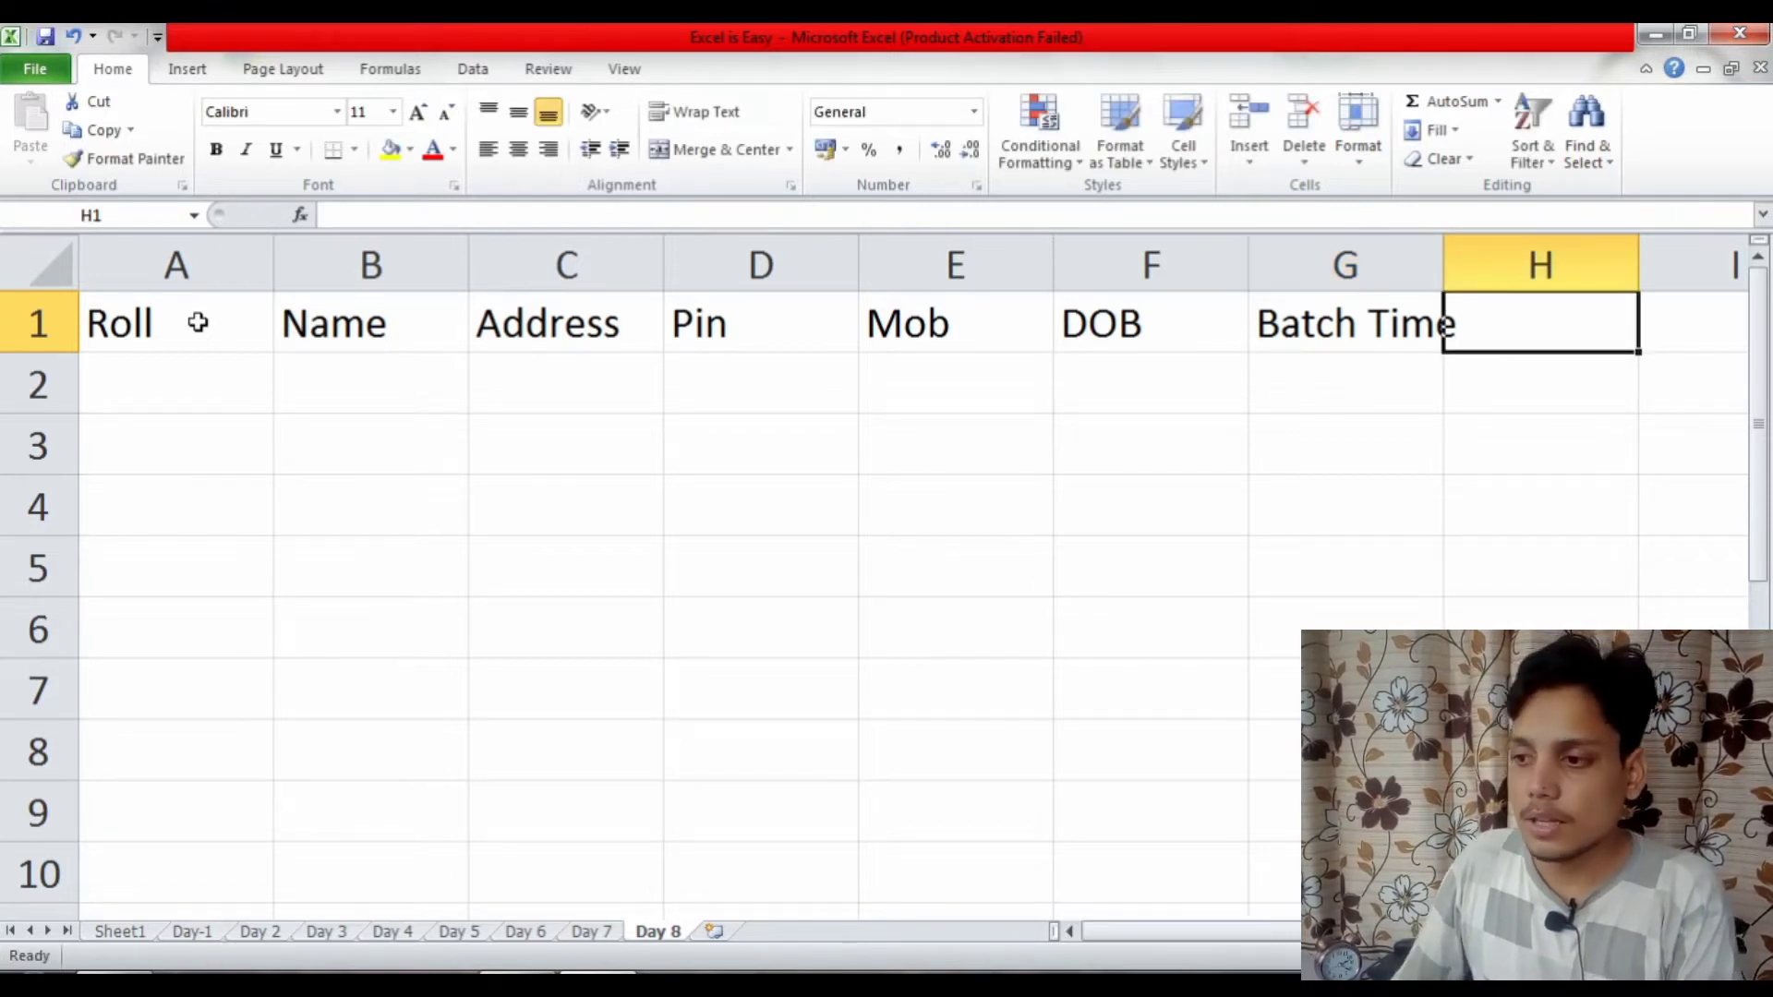
text(G)
key(BackSpace)
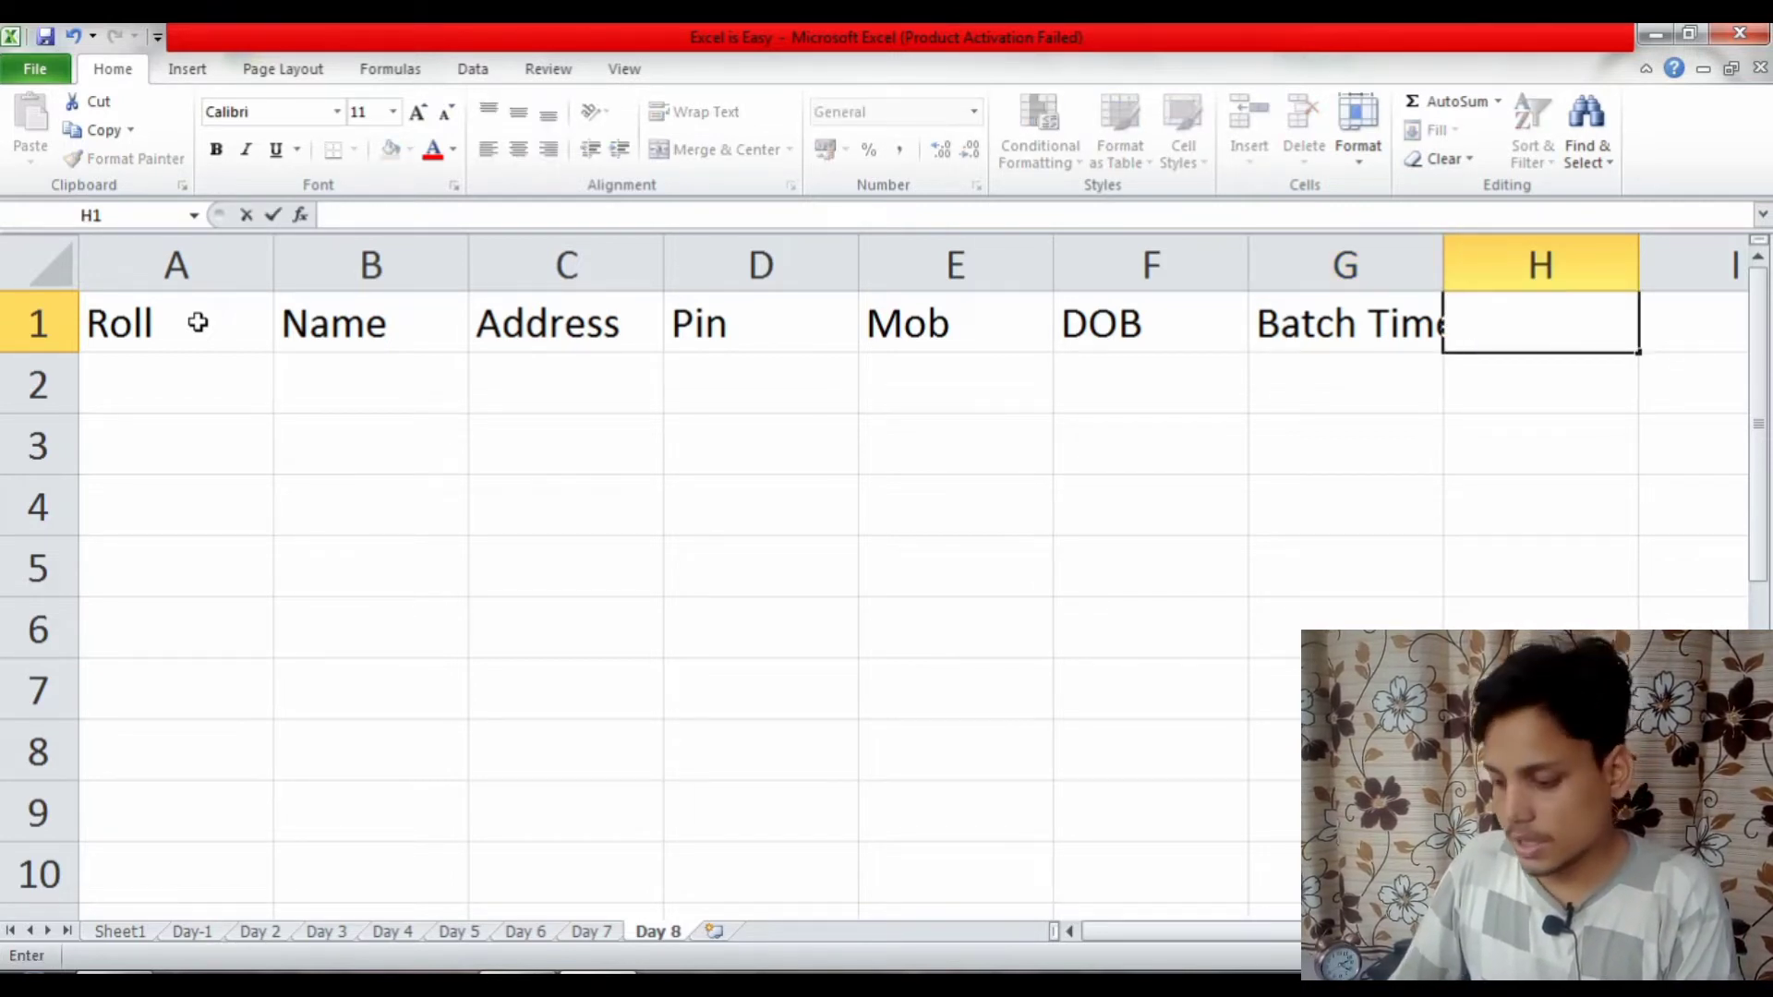
text(Fee)
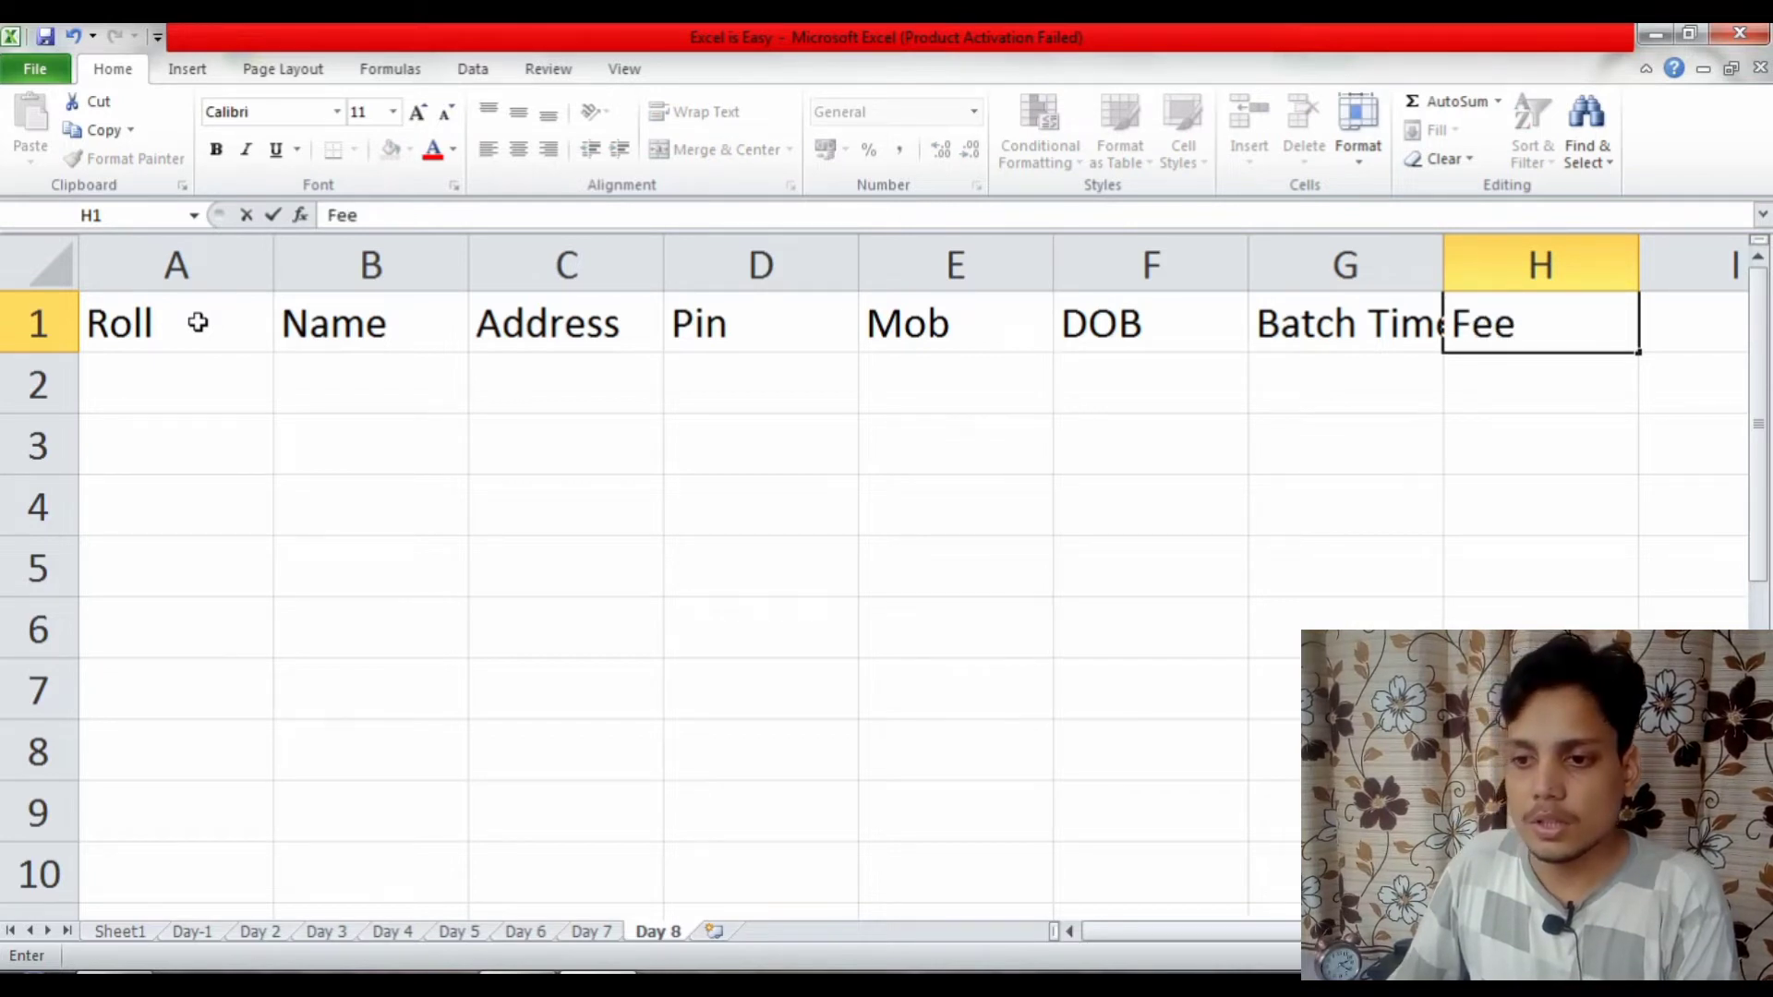
key(Tab)
Widen column G to fit 'Batch Time', then select the table range A1:H7.
click(227, 320)
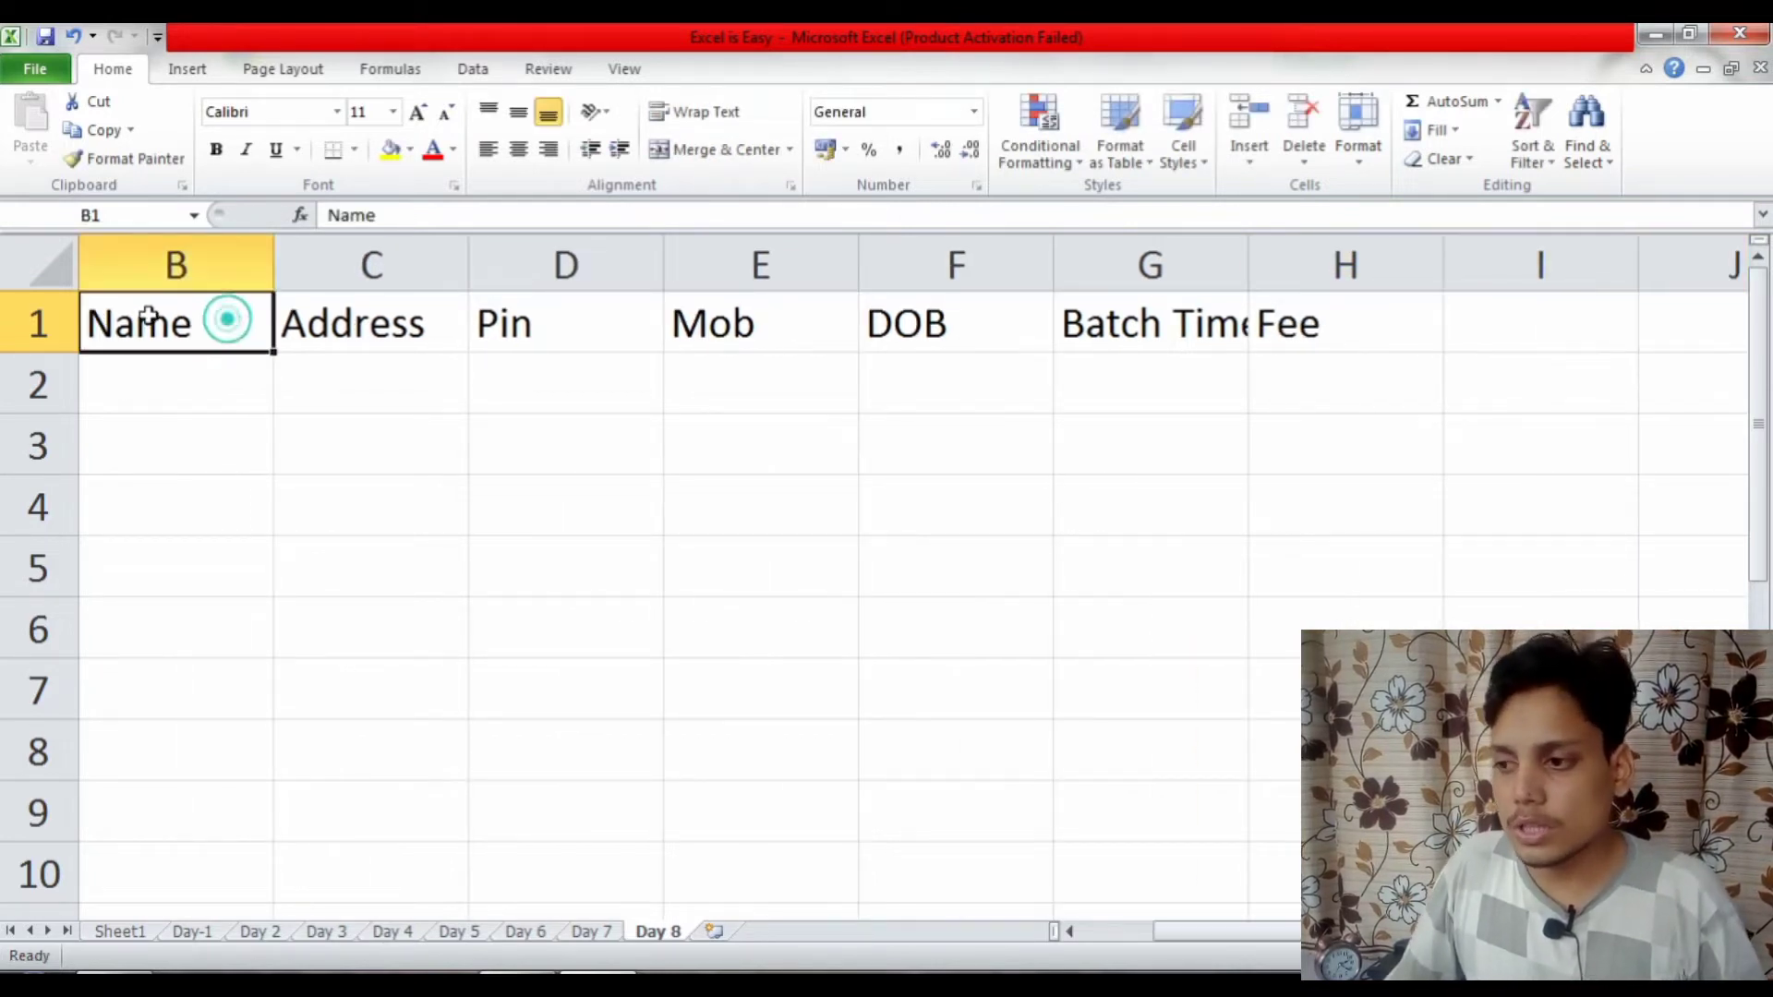
key(shift+Left)
click(178, 314)
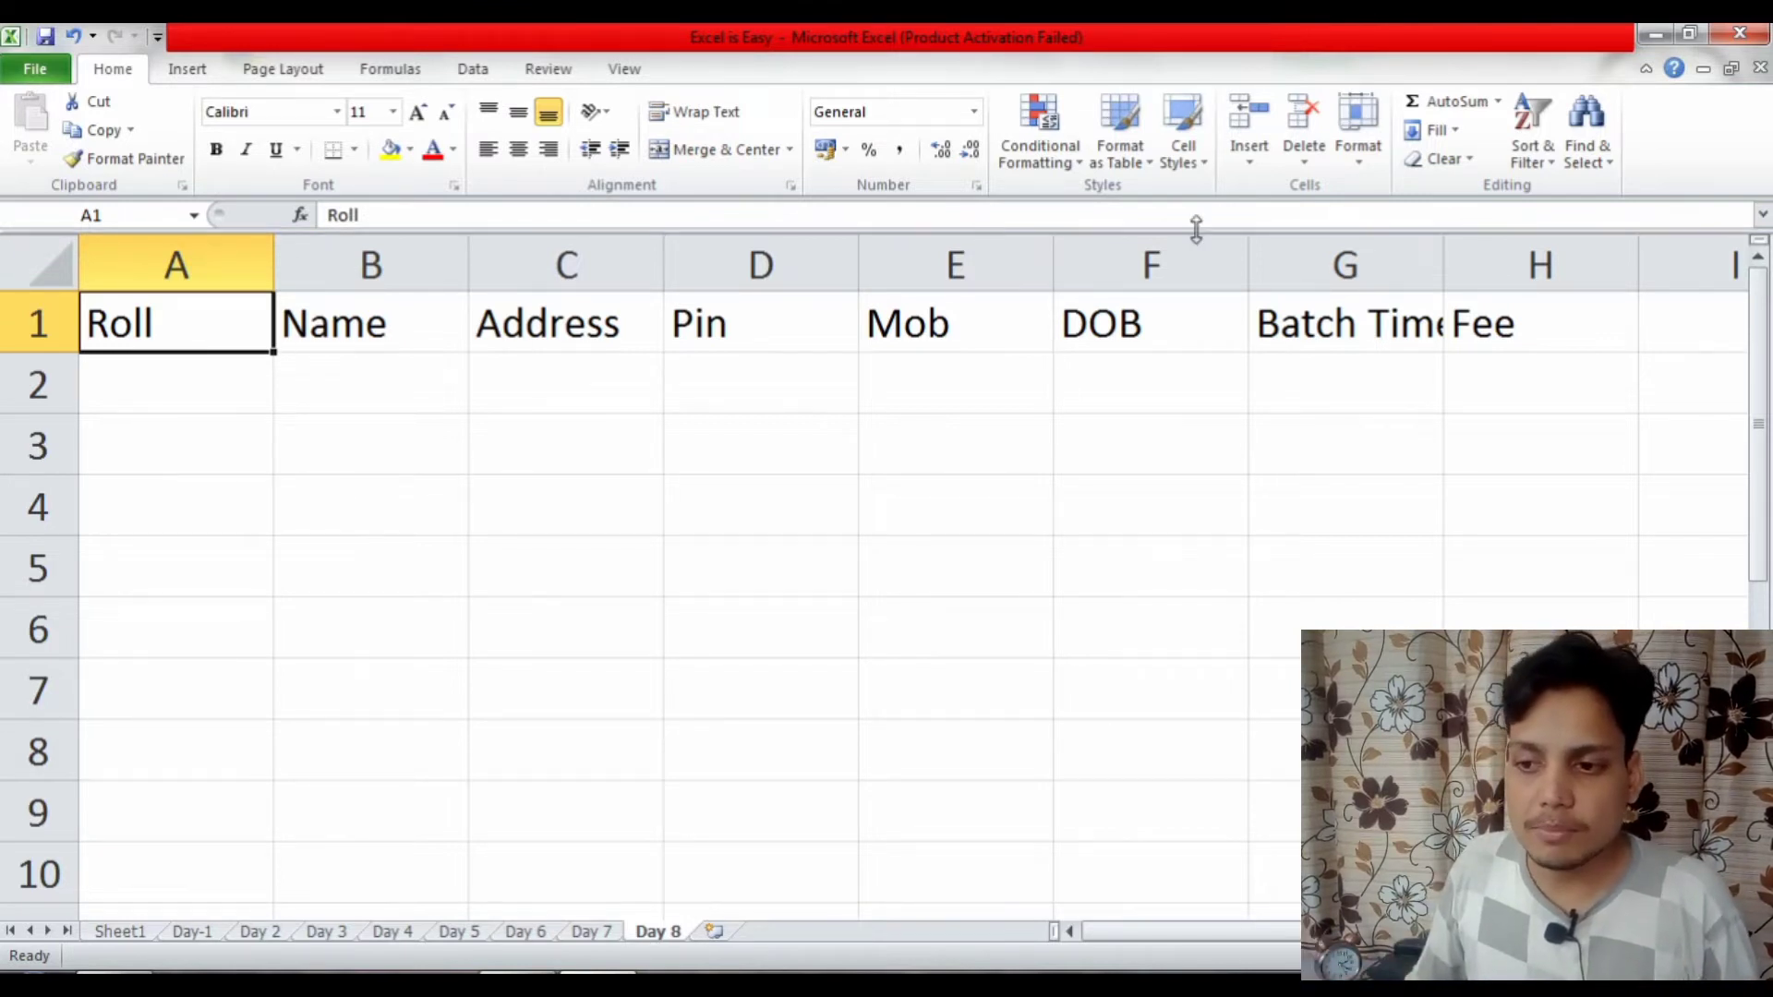
drag(1444, 261, 1471, 258)
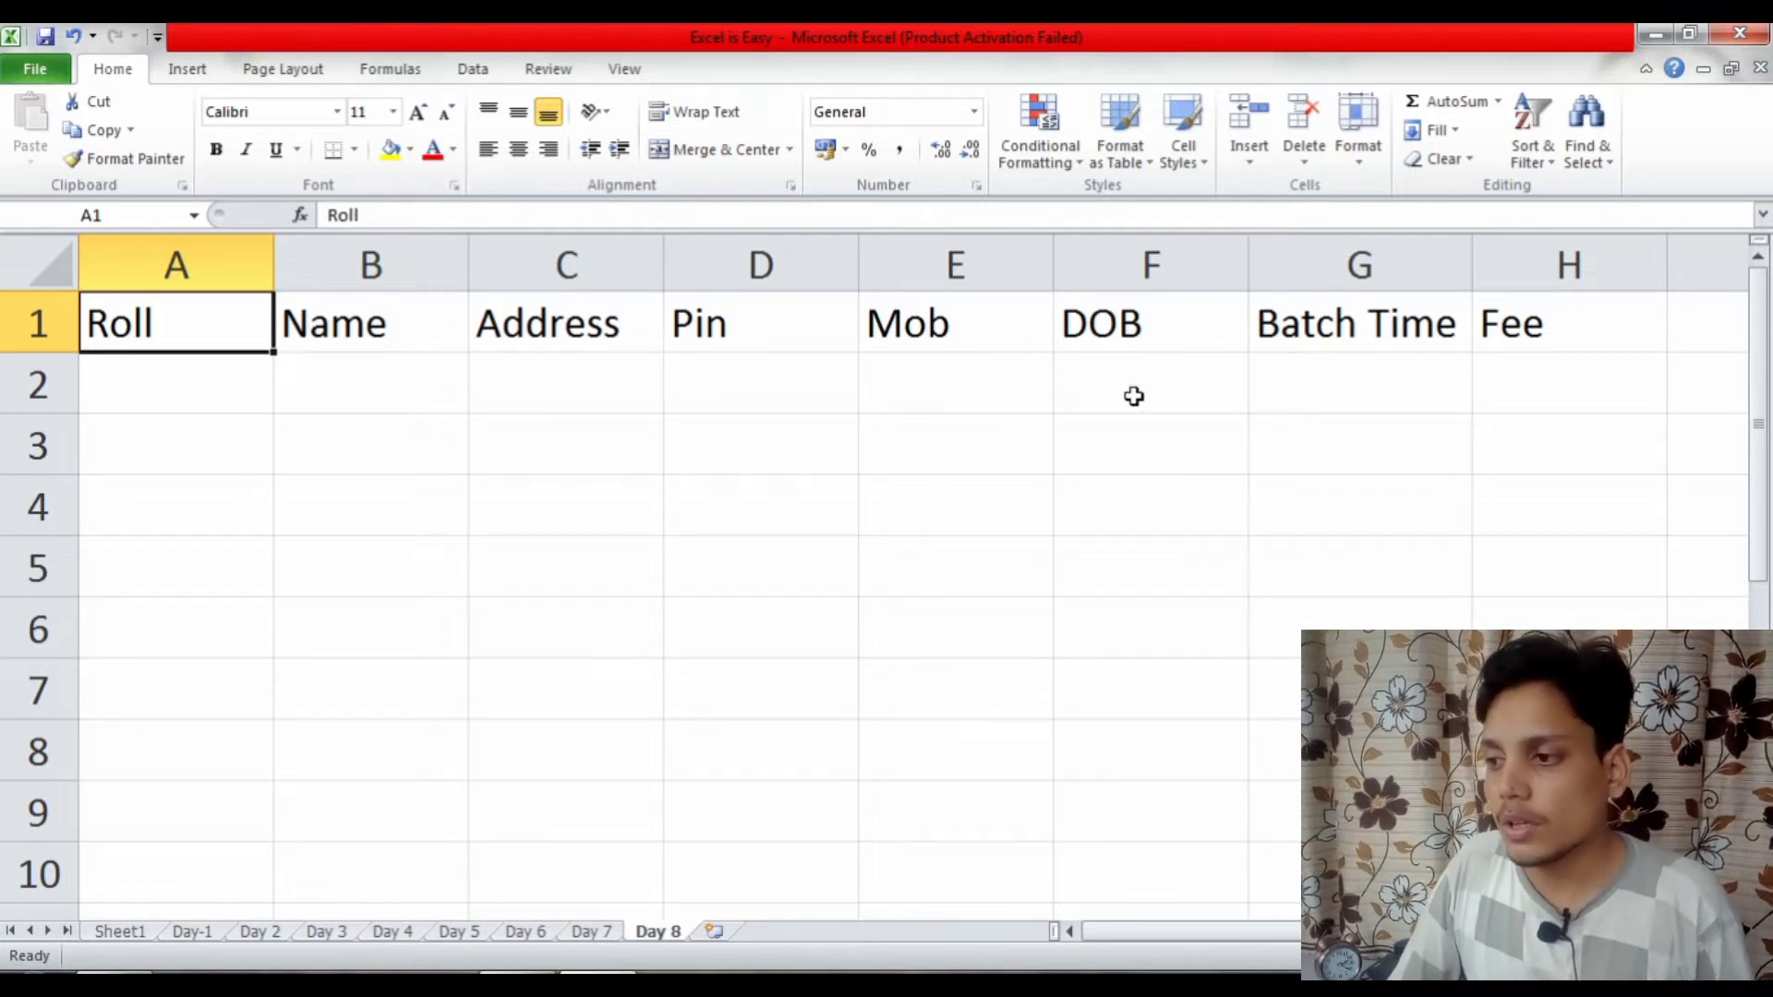
mouse_move(186, 320)
mouse_down()
mouse_move(764, 258)
mouse_move(1456, 297)
mouse_move(1536, 368)
mouse_move(1543, 692)
mouse_up()
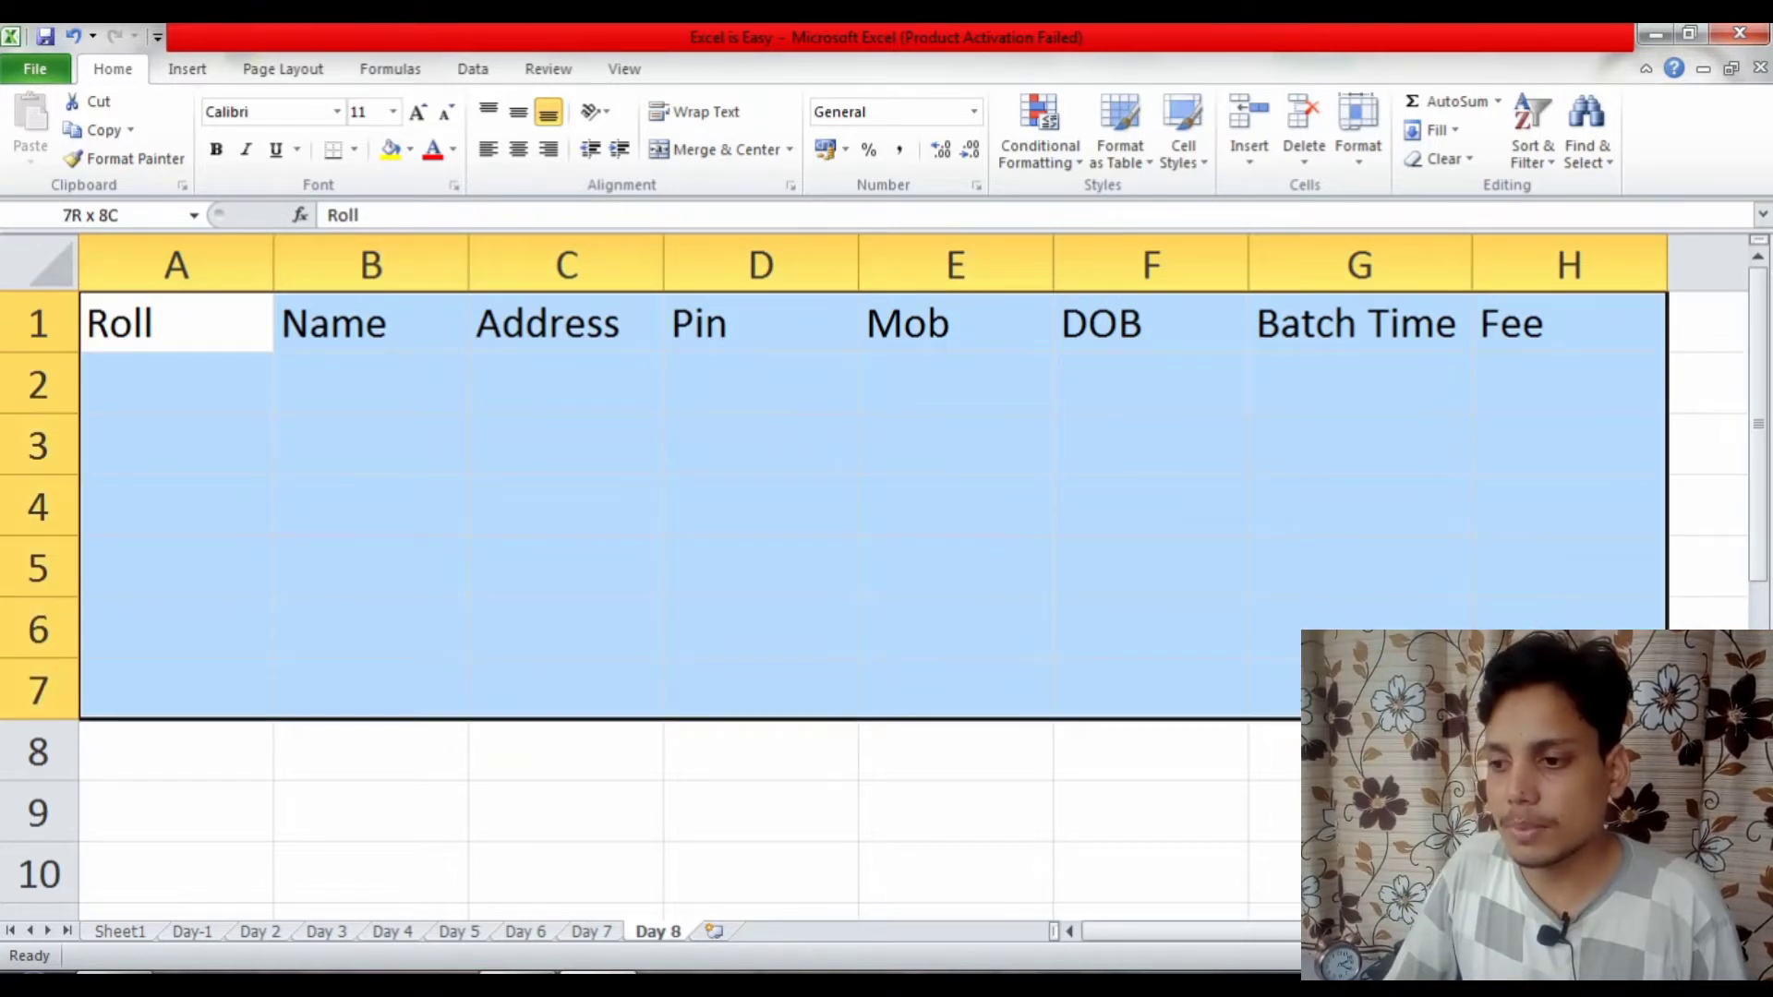
Apply All Borders to A1:H7 and centre the row 1 headers horizontally and vertically.
click(353, 150)
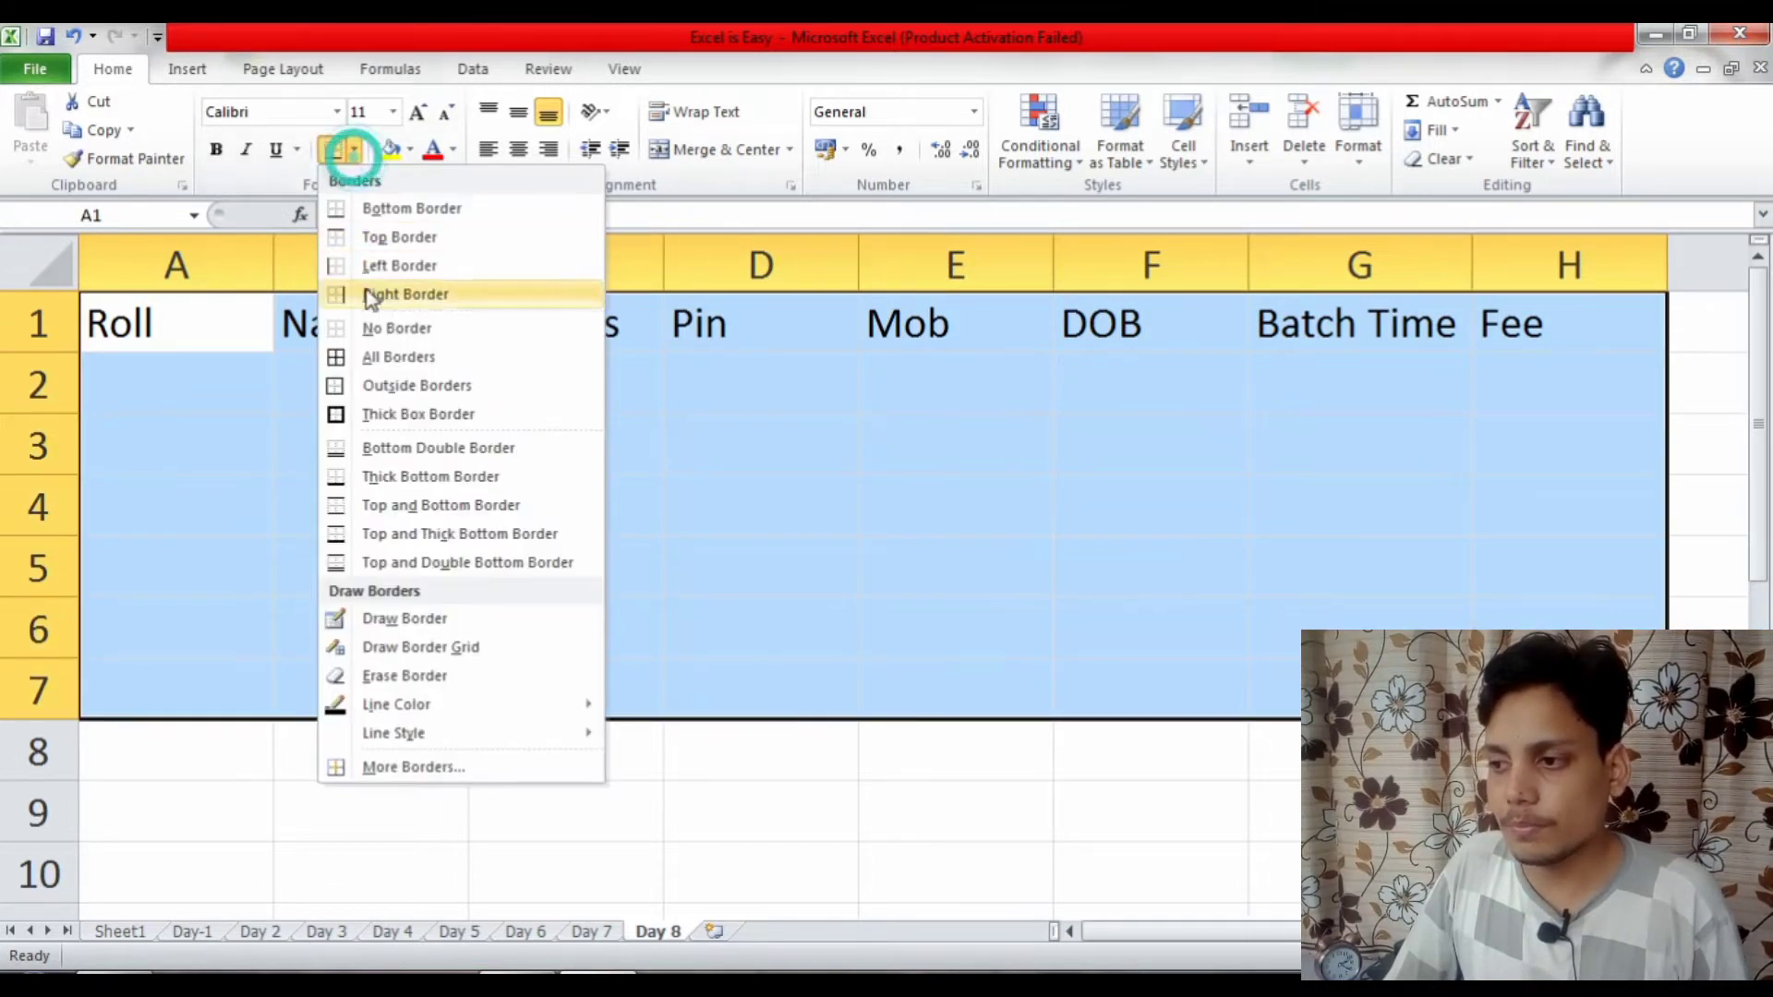
click(360, 363)
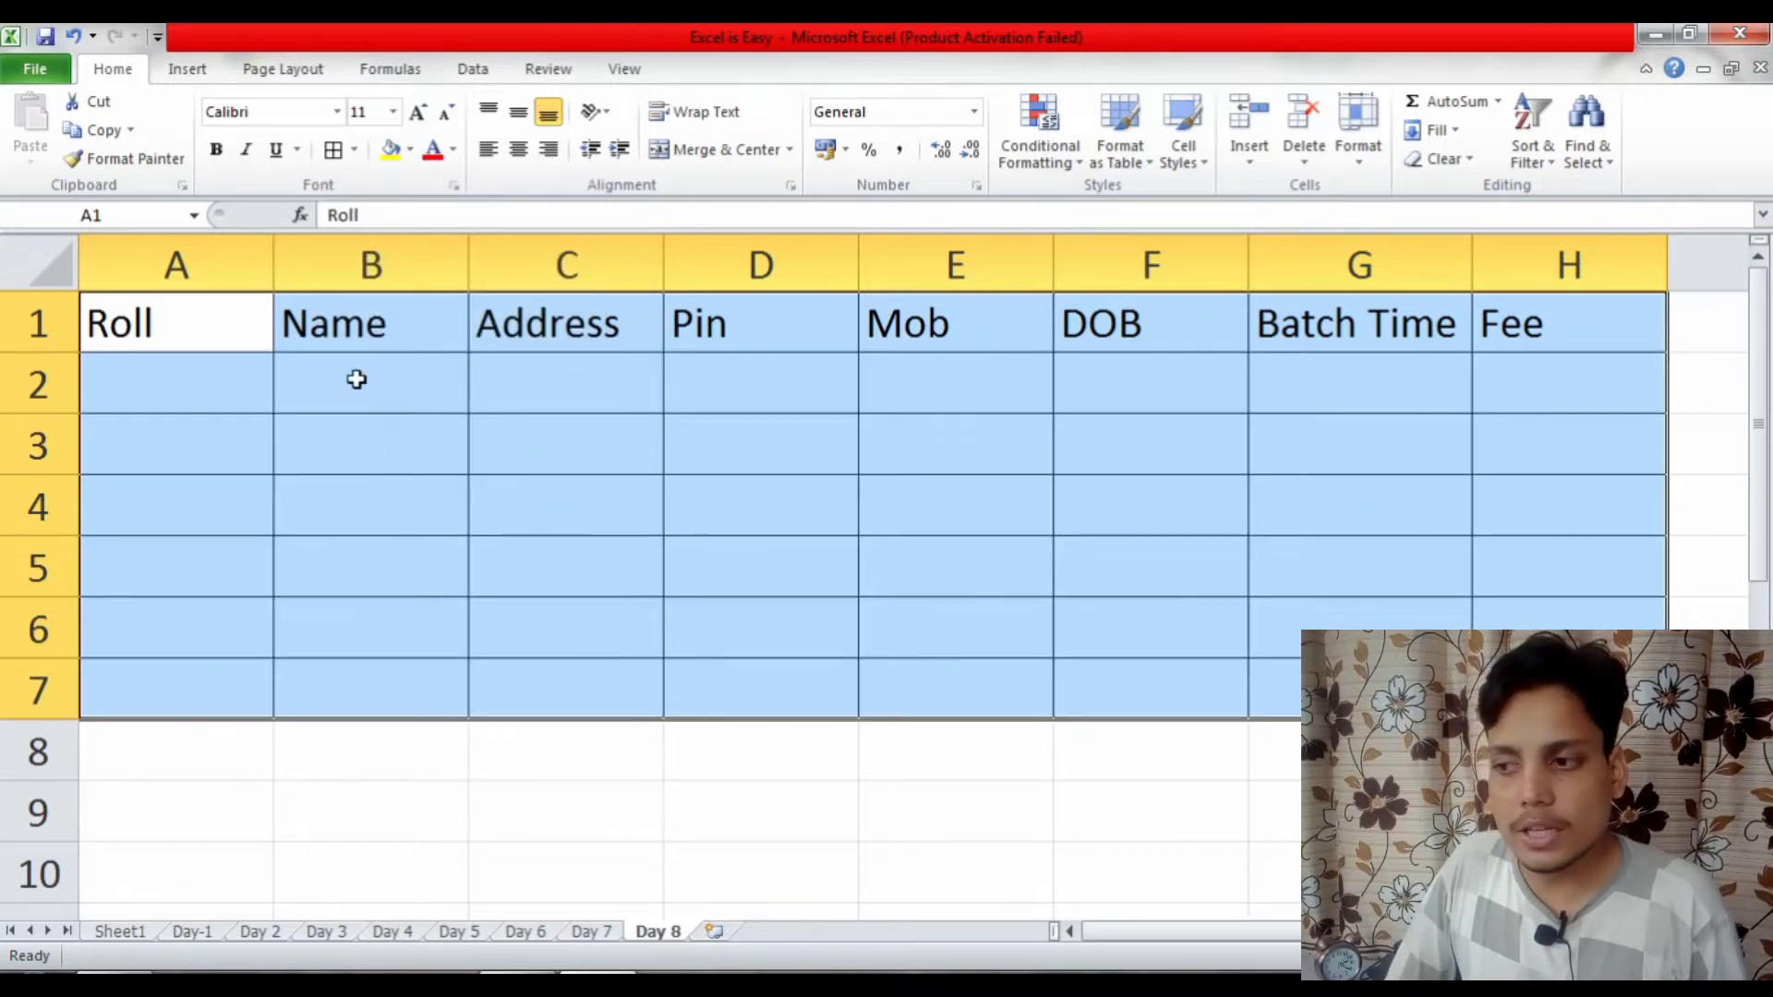
drag(187, 328, 1505, 332)
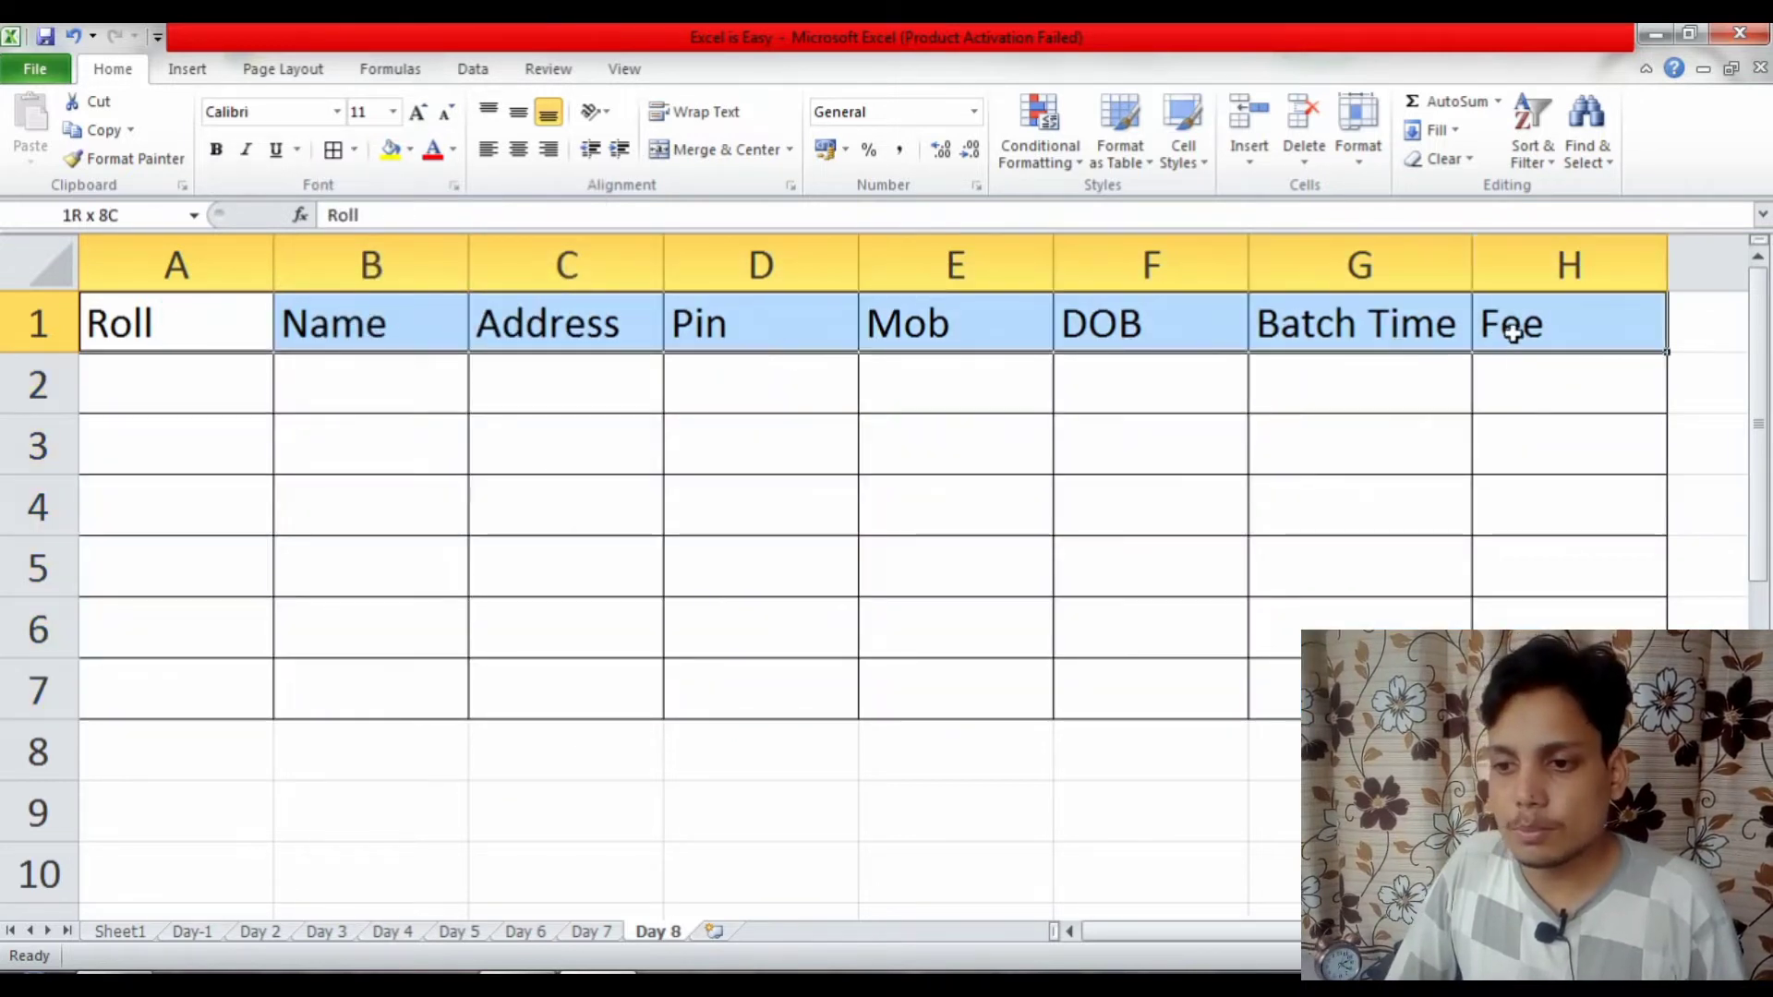
click(518, 148)
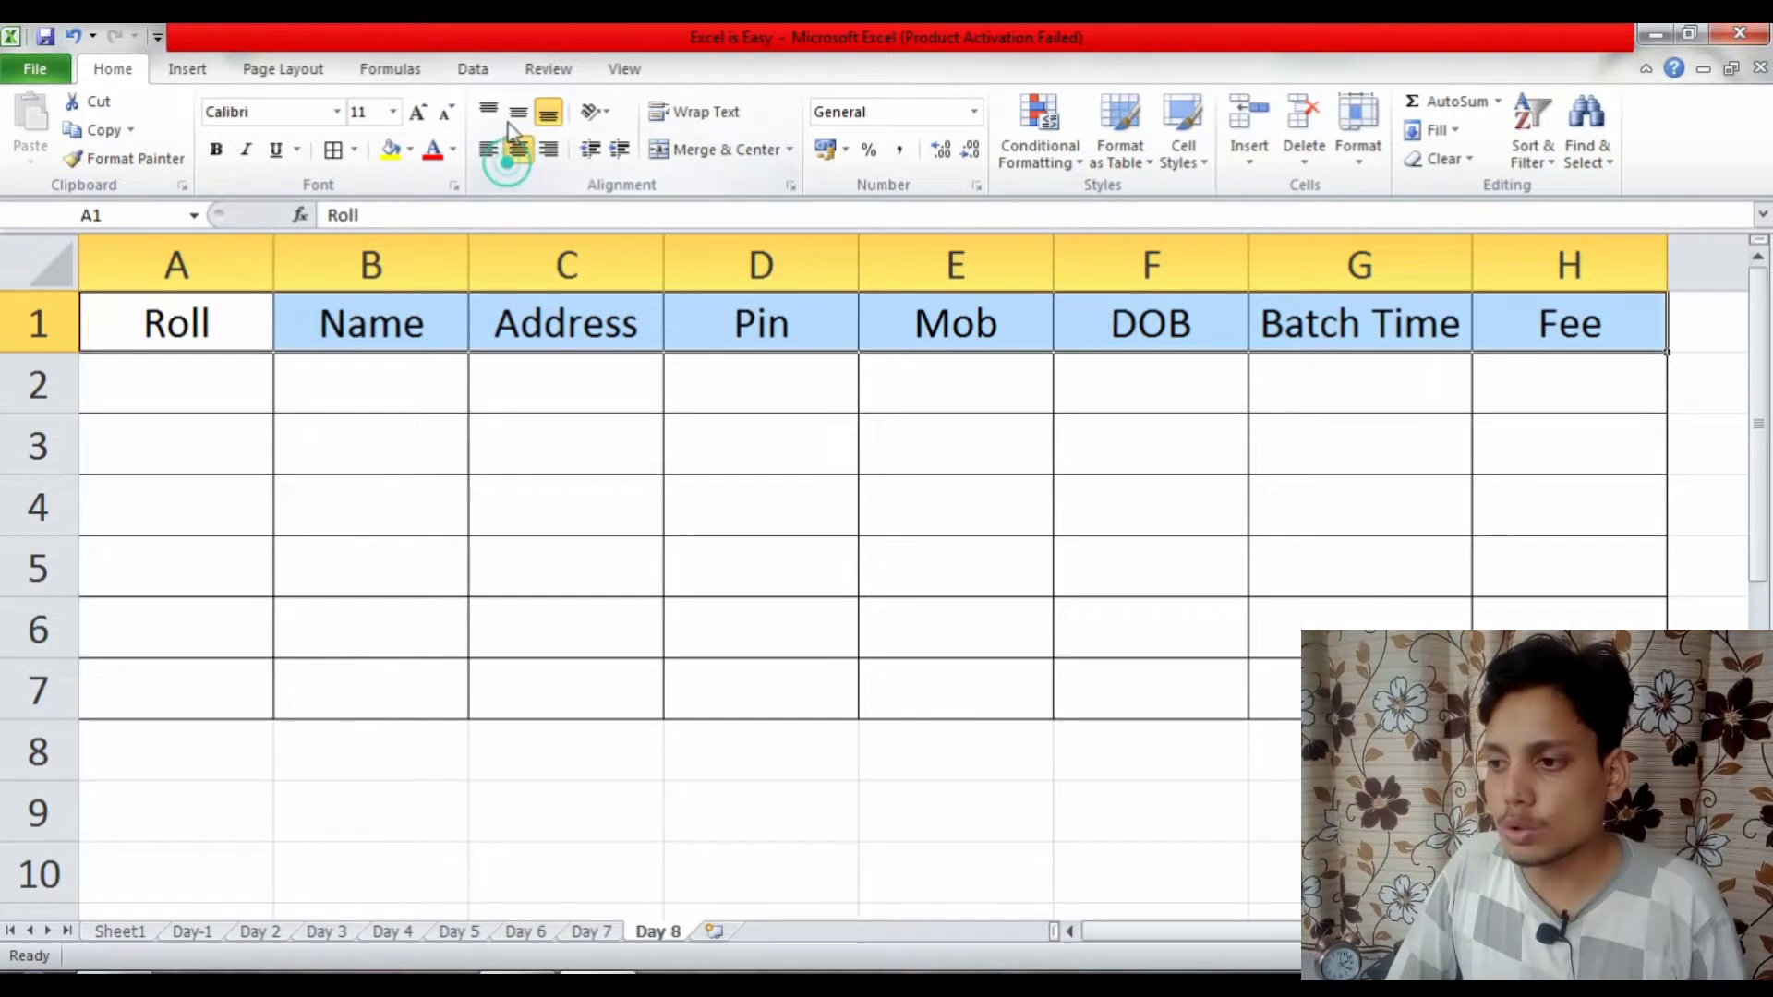
click(518, 112)
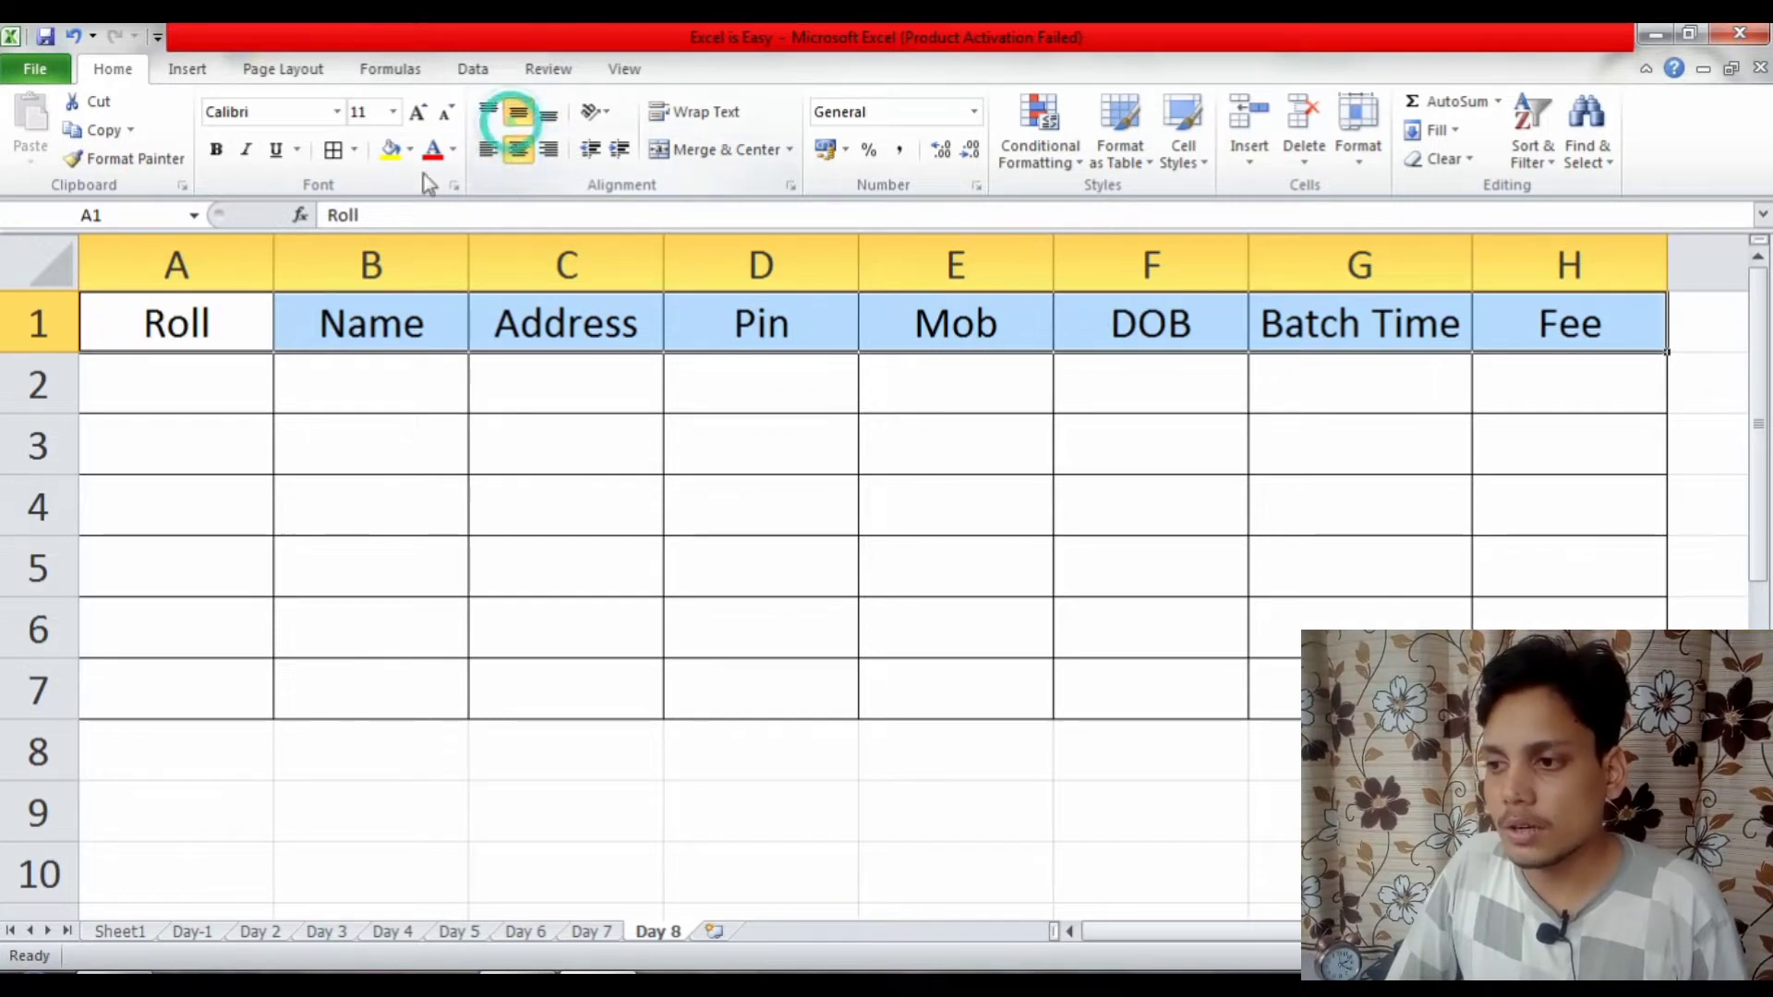
Set the headers to Andalus 14, rewiden column G and fill row 1 tan.
click(417, 112)
click(417, 112)
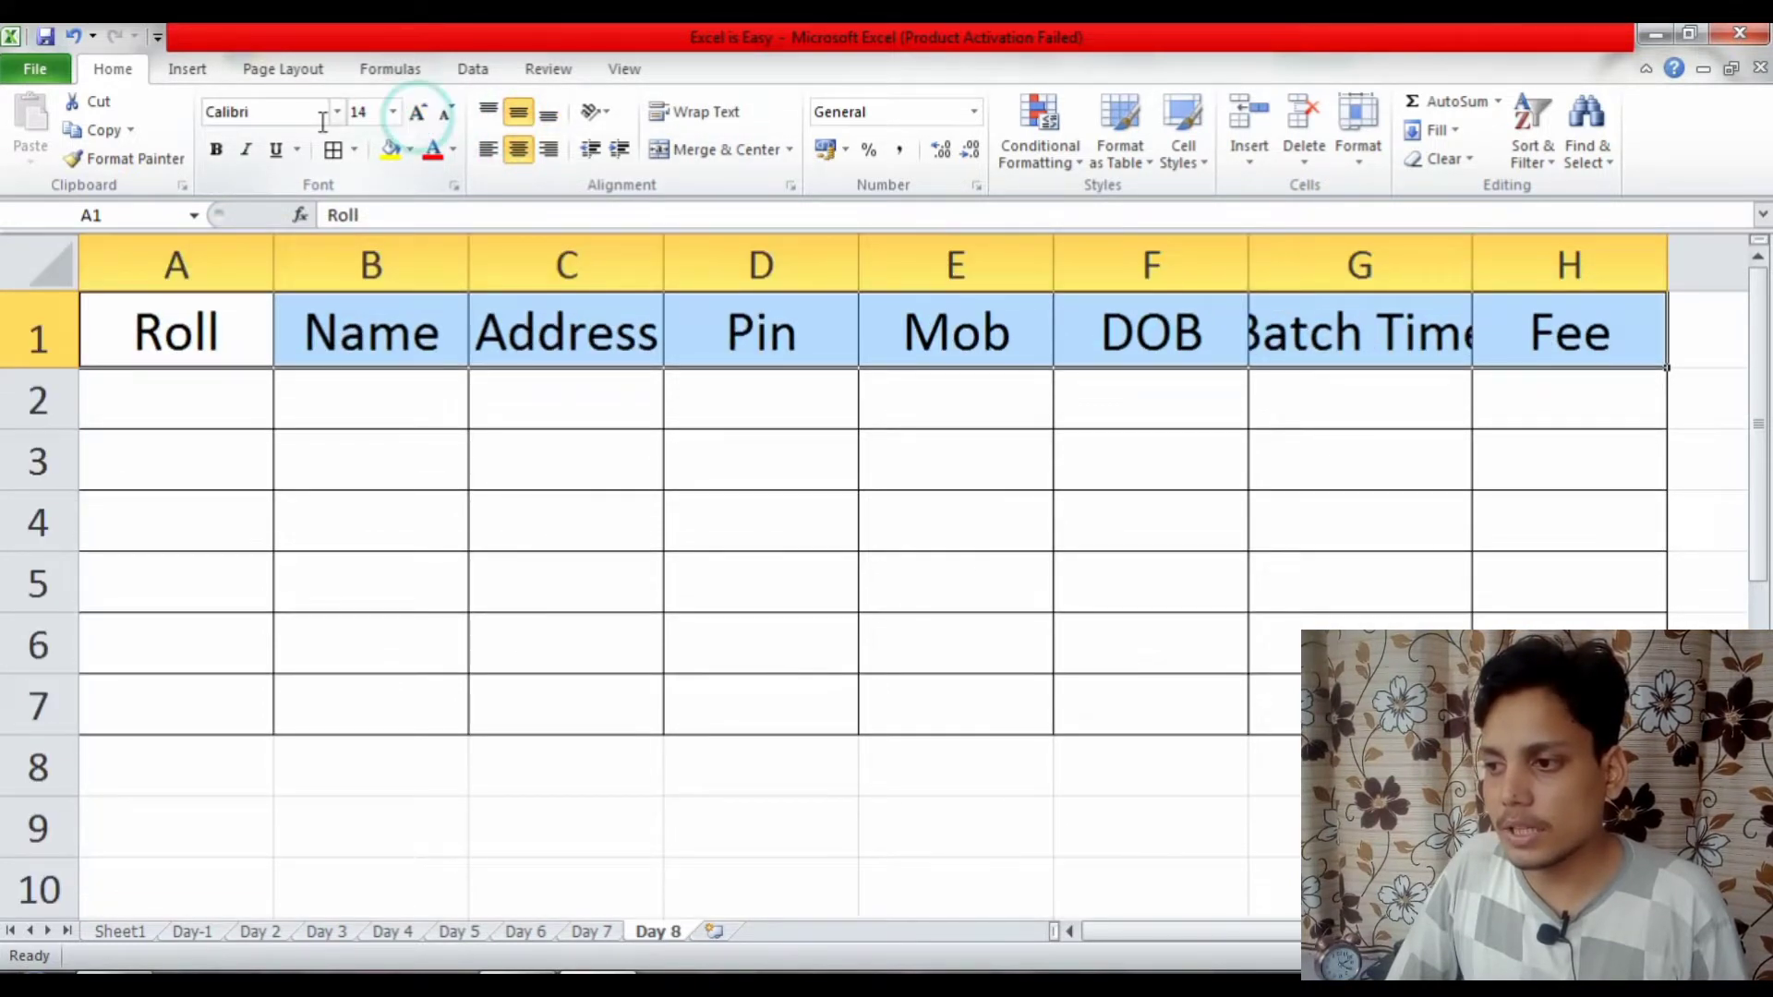
click(336, 112)
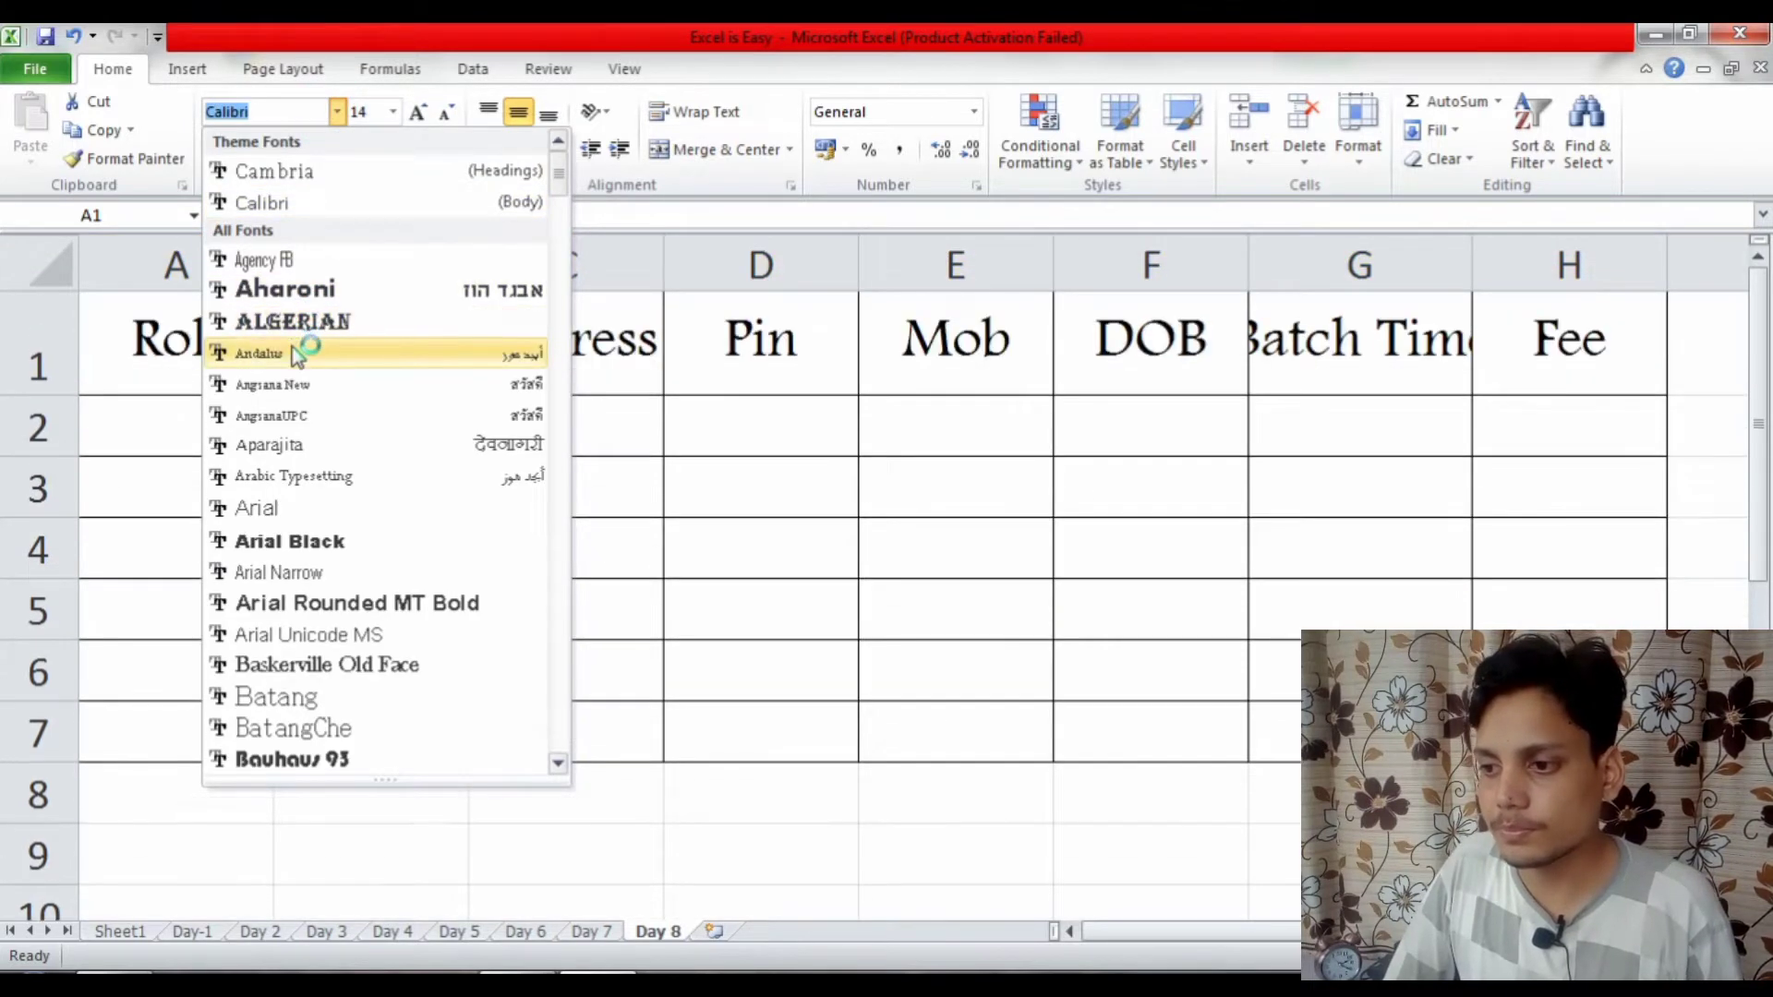
click(292, 345)
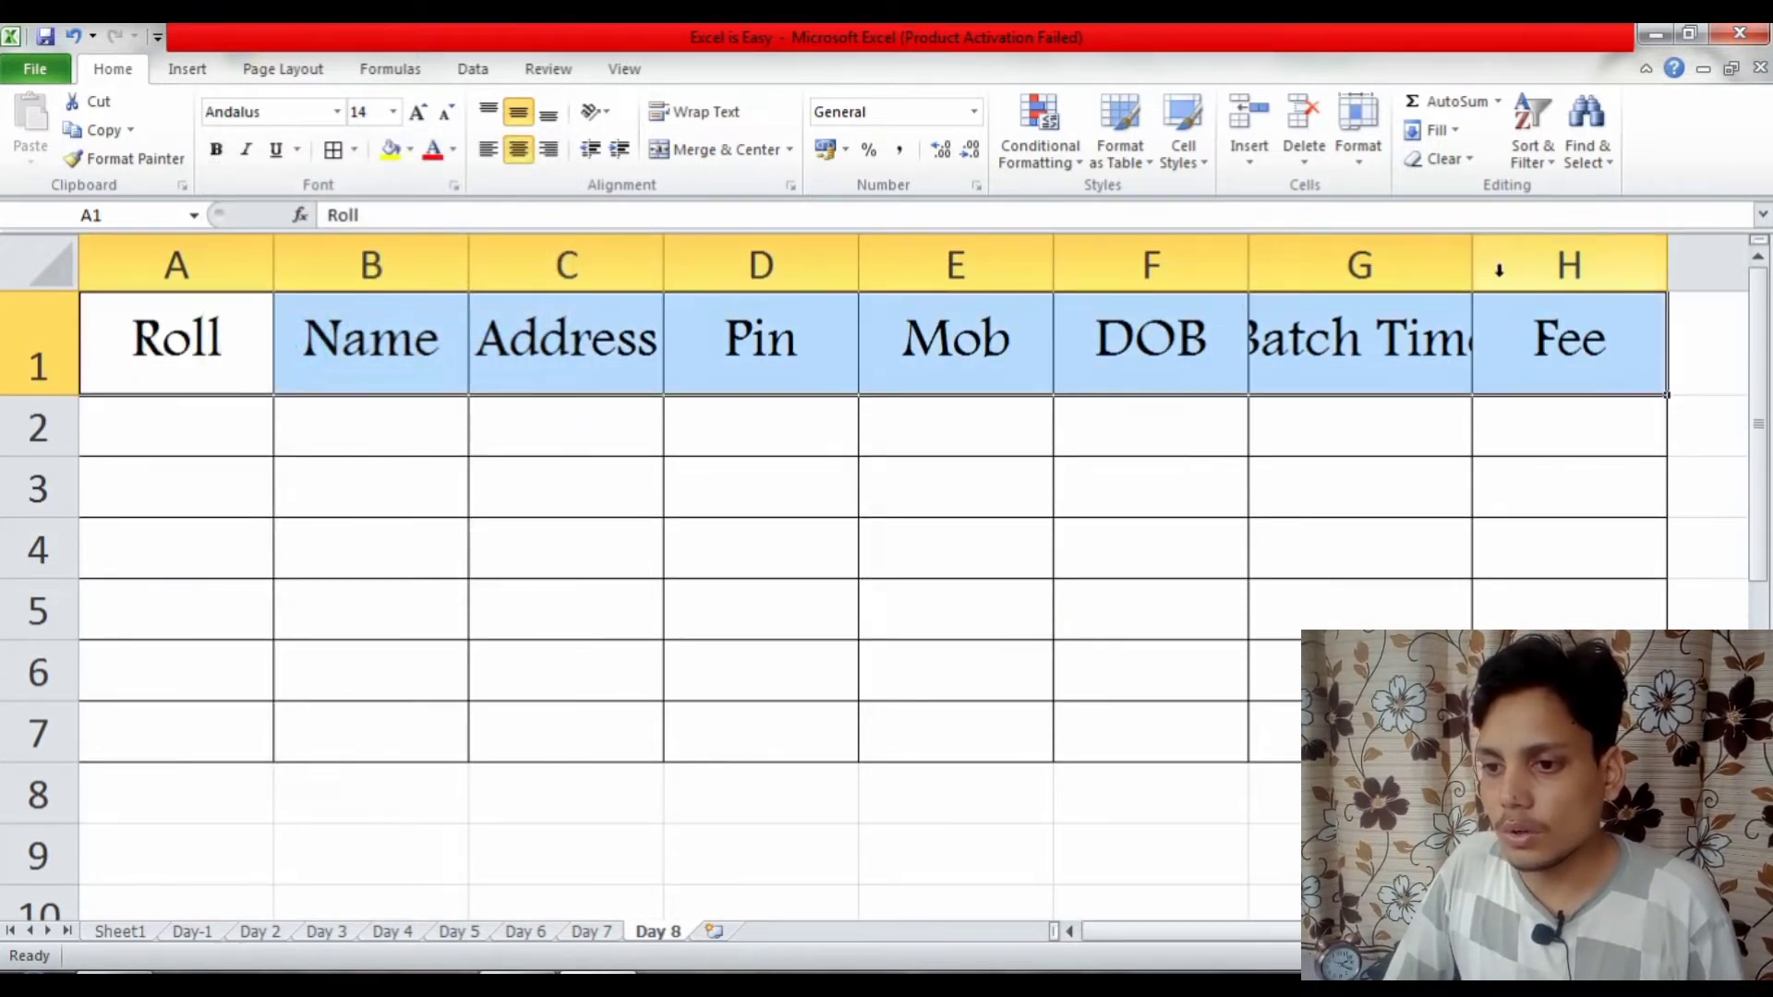
drag(1473, 281, 1537, 265)
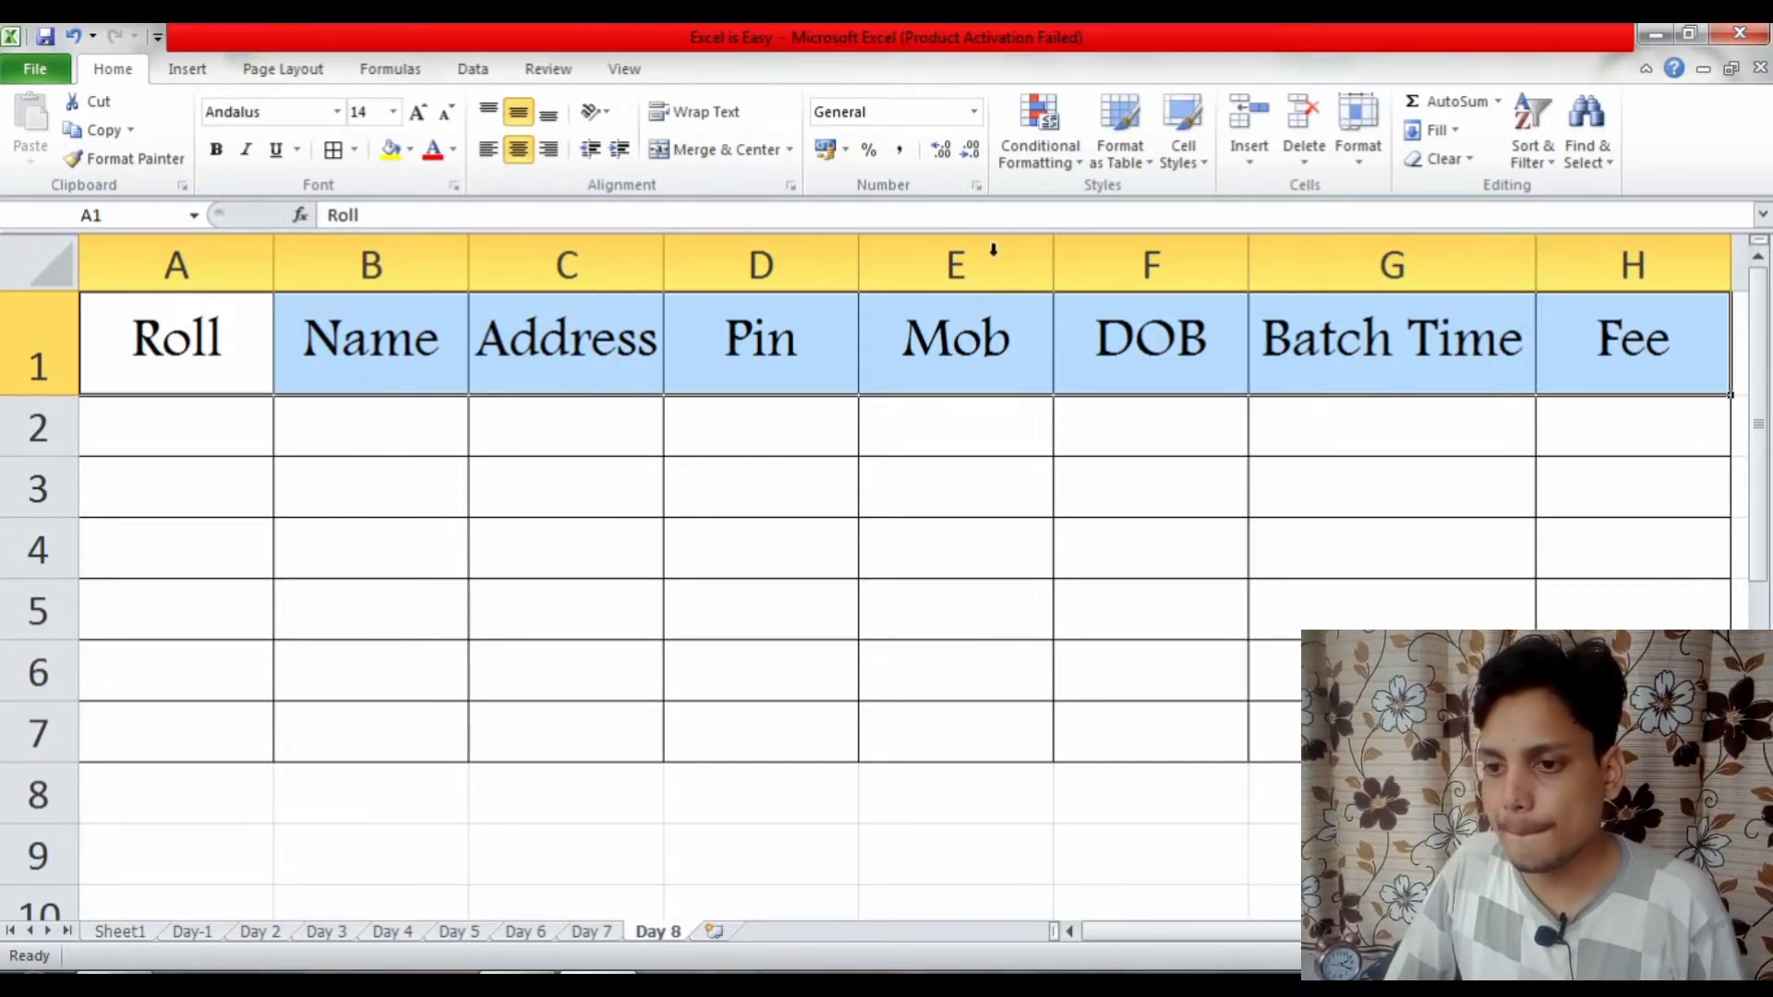
click(410, 150)
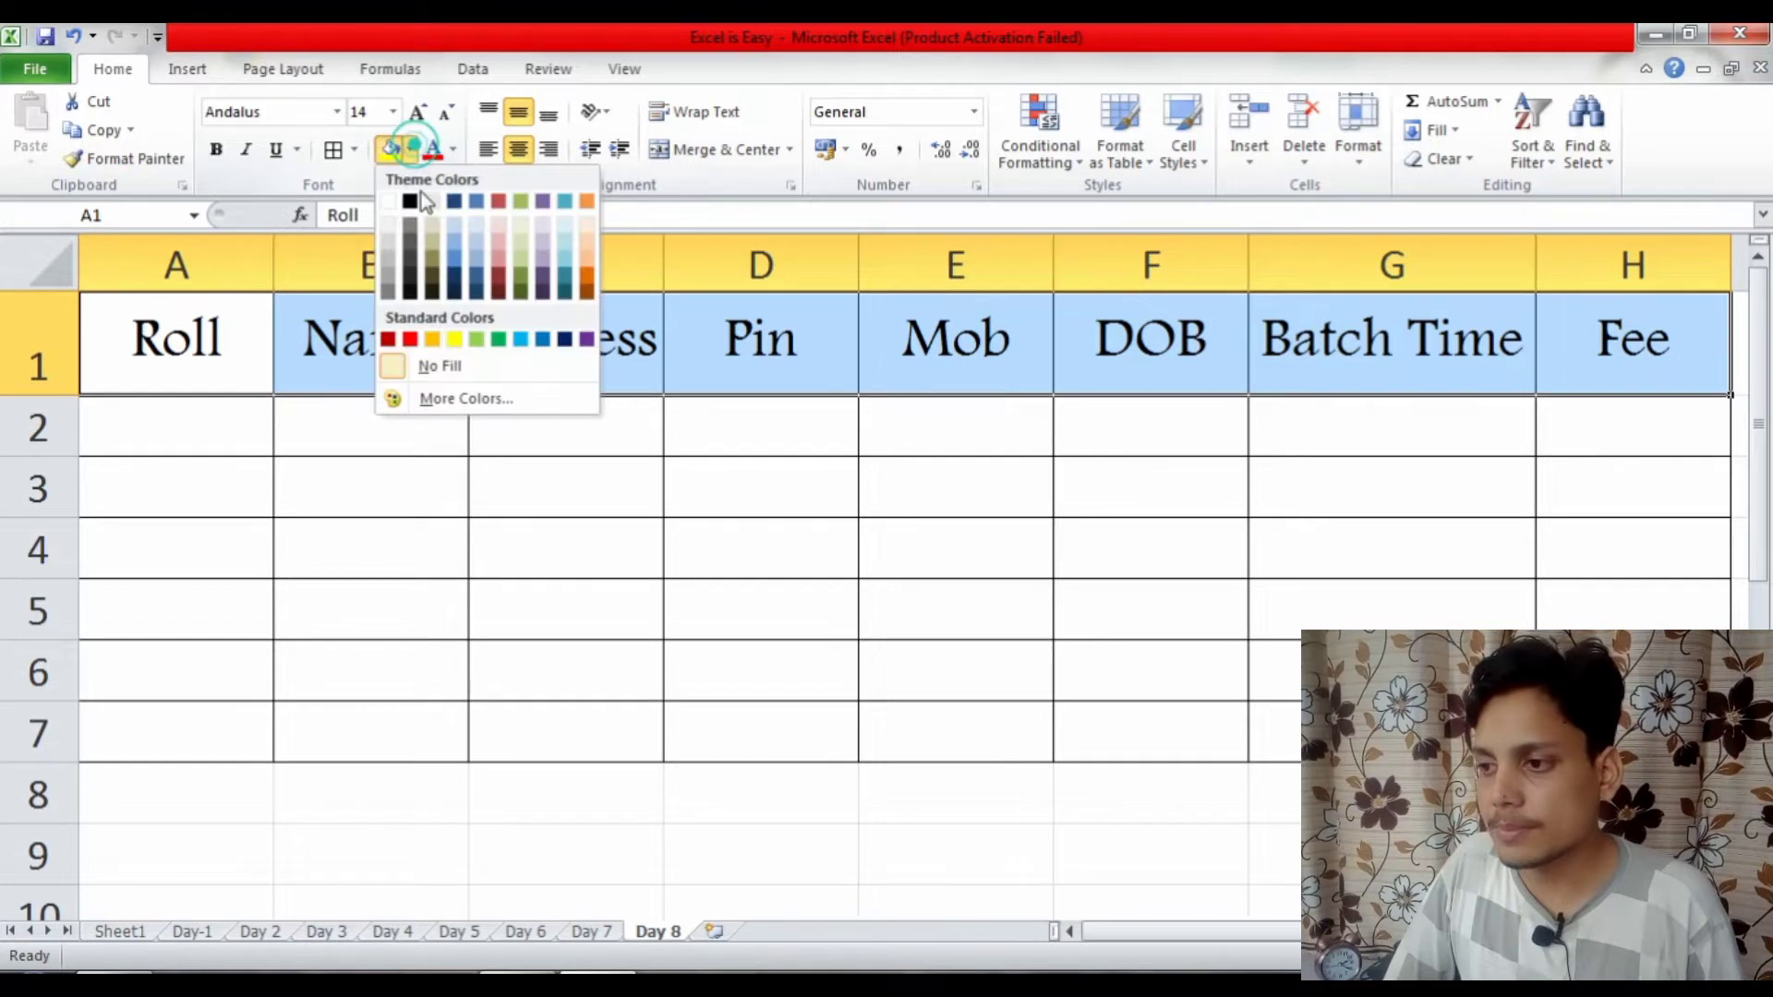
click(431, 225)
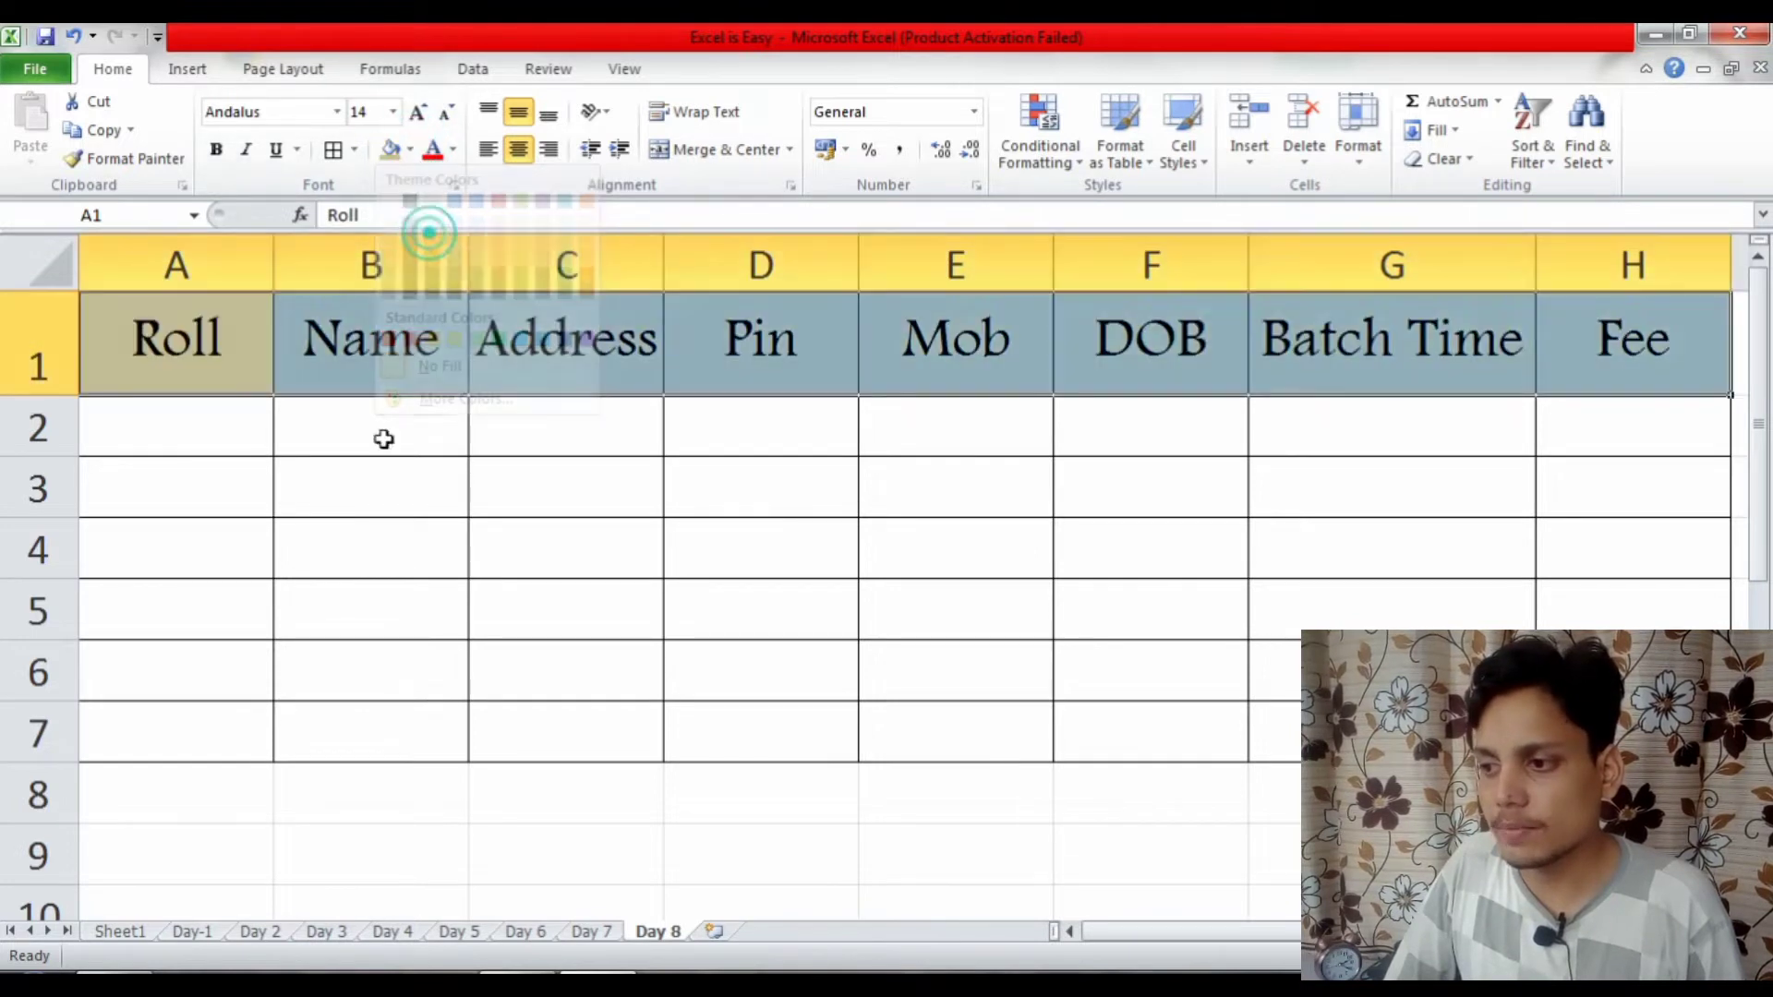
click(325, 597)
drag(217, 443, 1632, 489)
click(1080, 708)
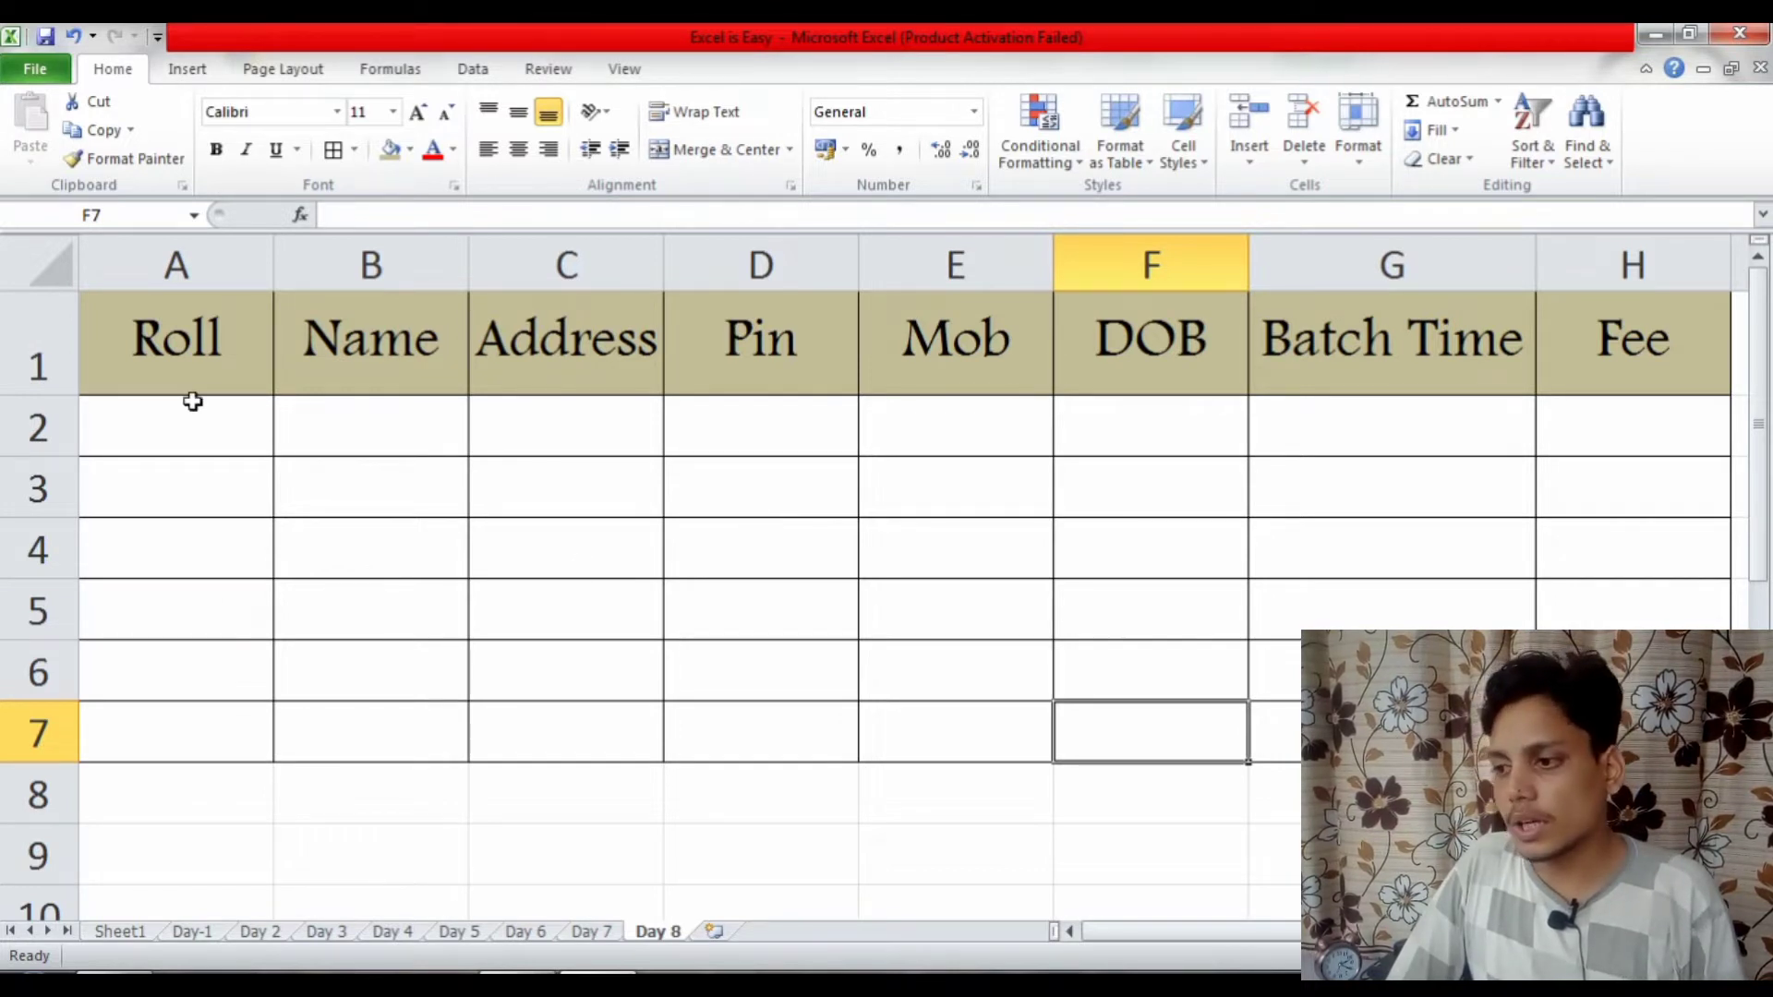
click(158, 357)
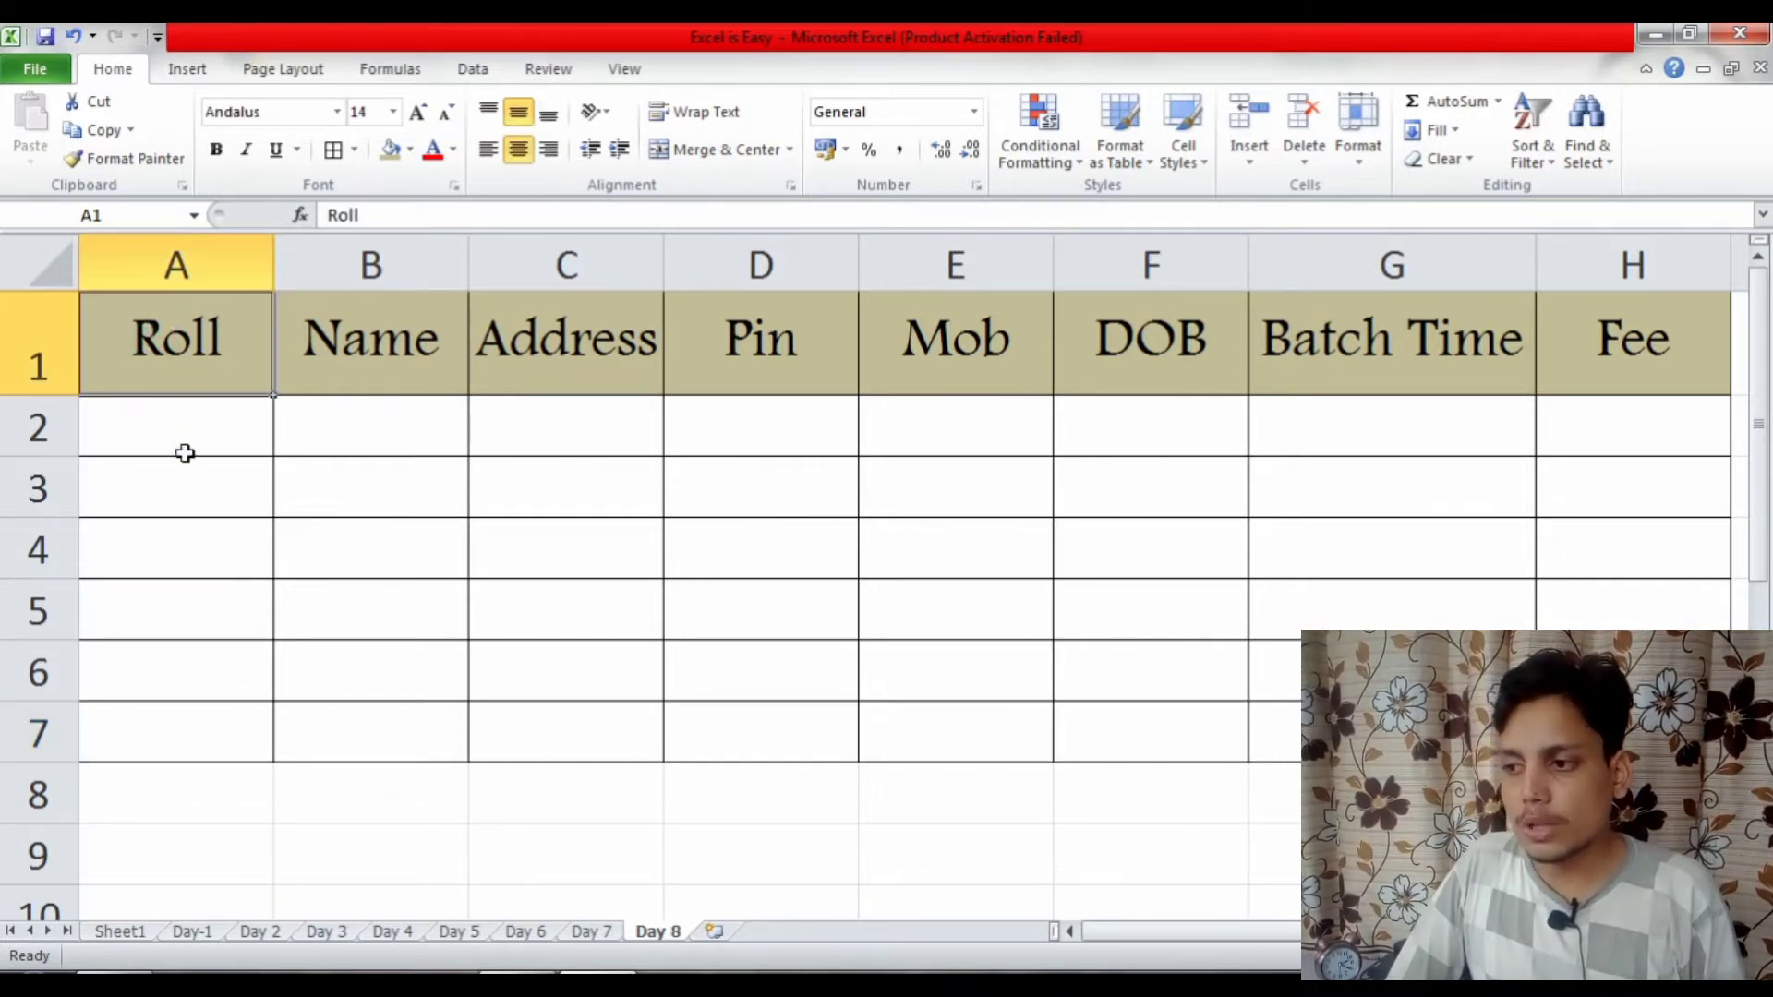
drag(179, 427, 146, 785)
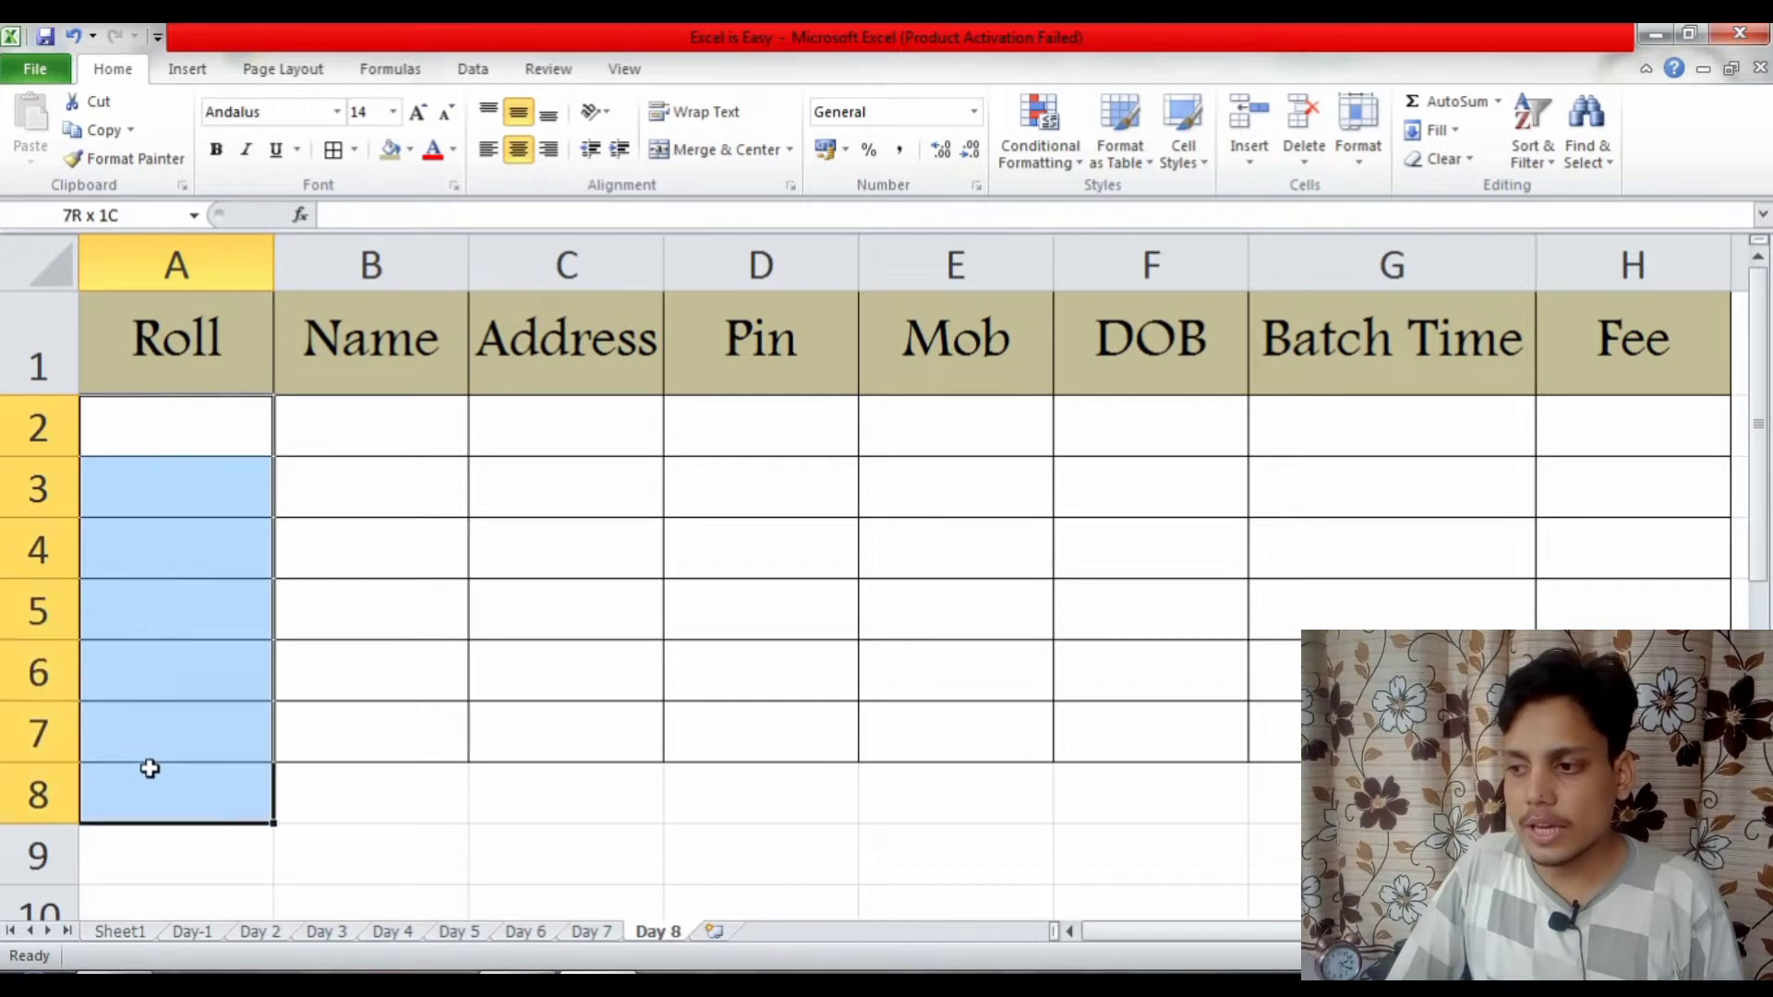
Select the Roll cells A2:A7 and bring up the Data Validation options.
drag(163, 424, 181, 720)
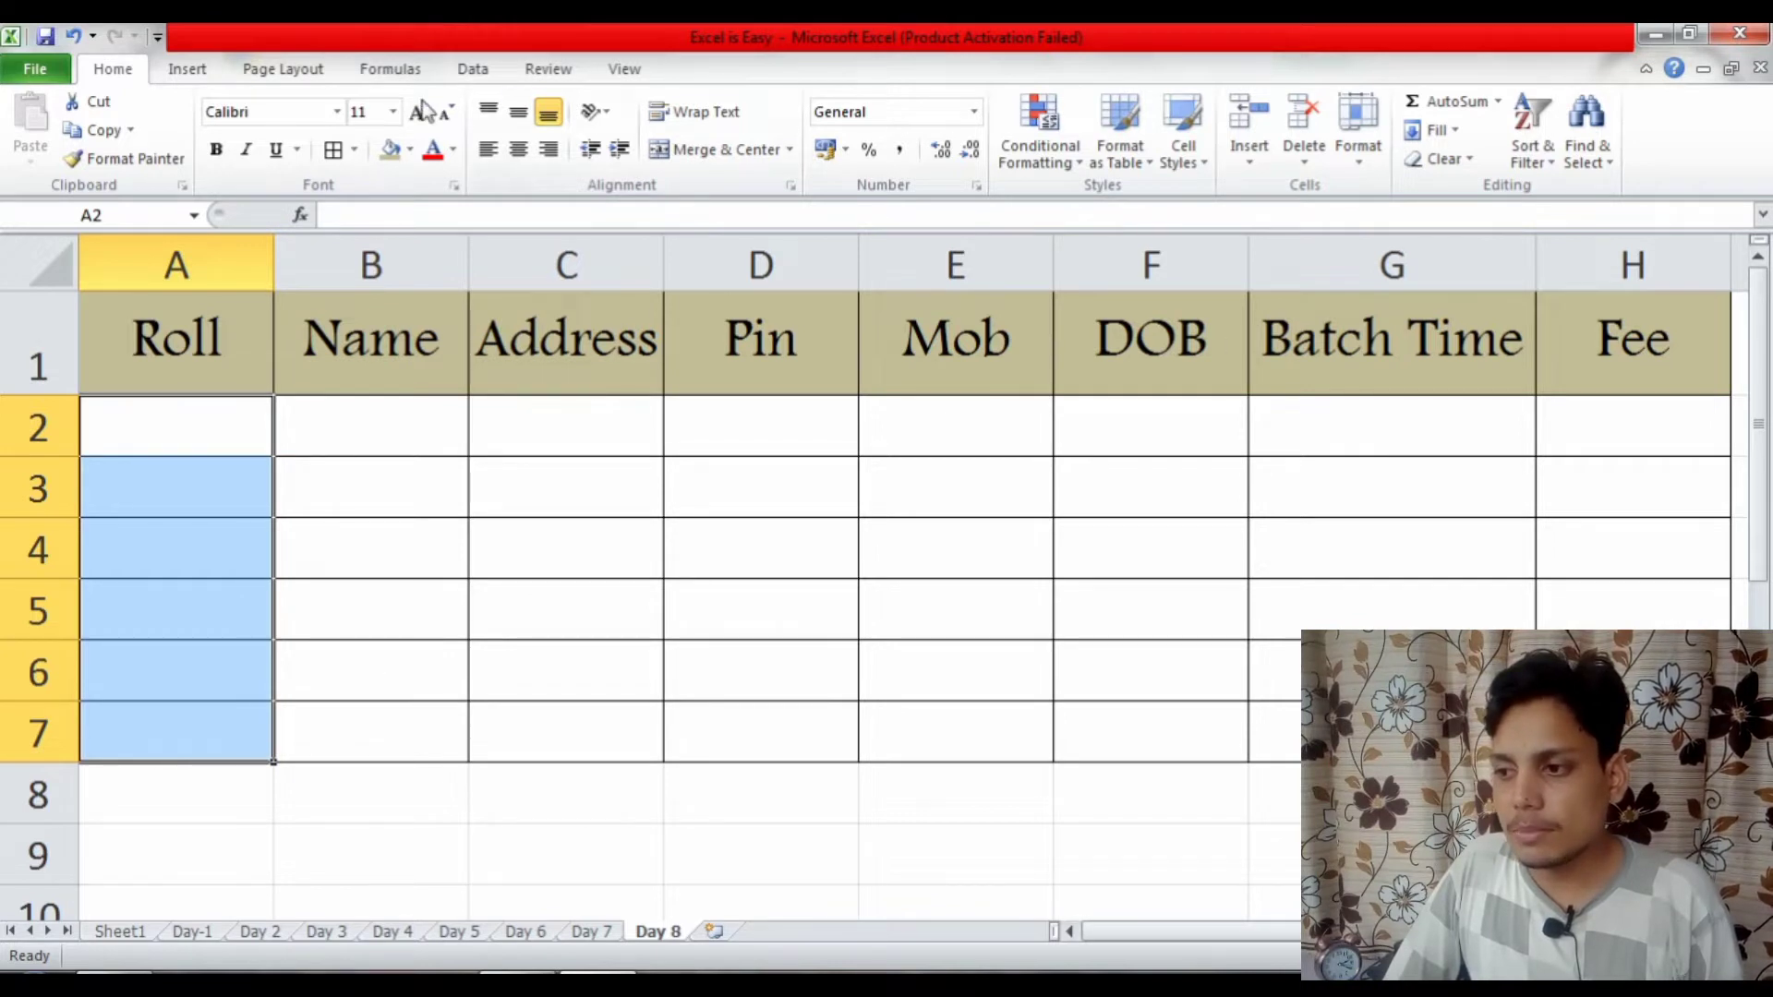
click(473, 69)
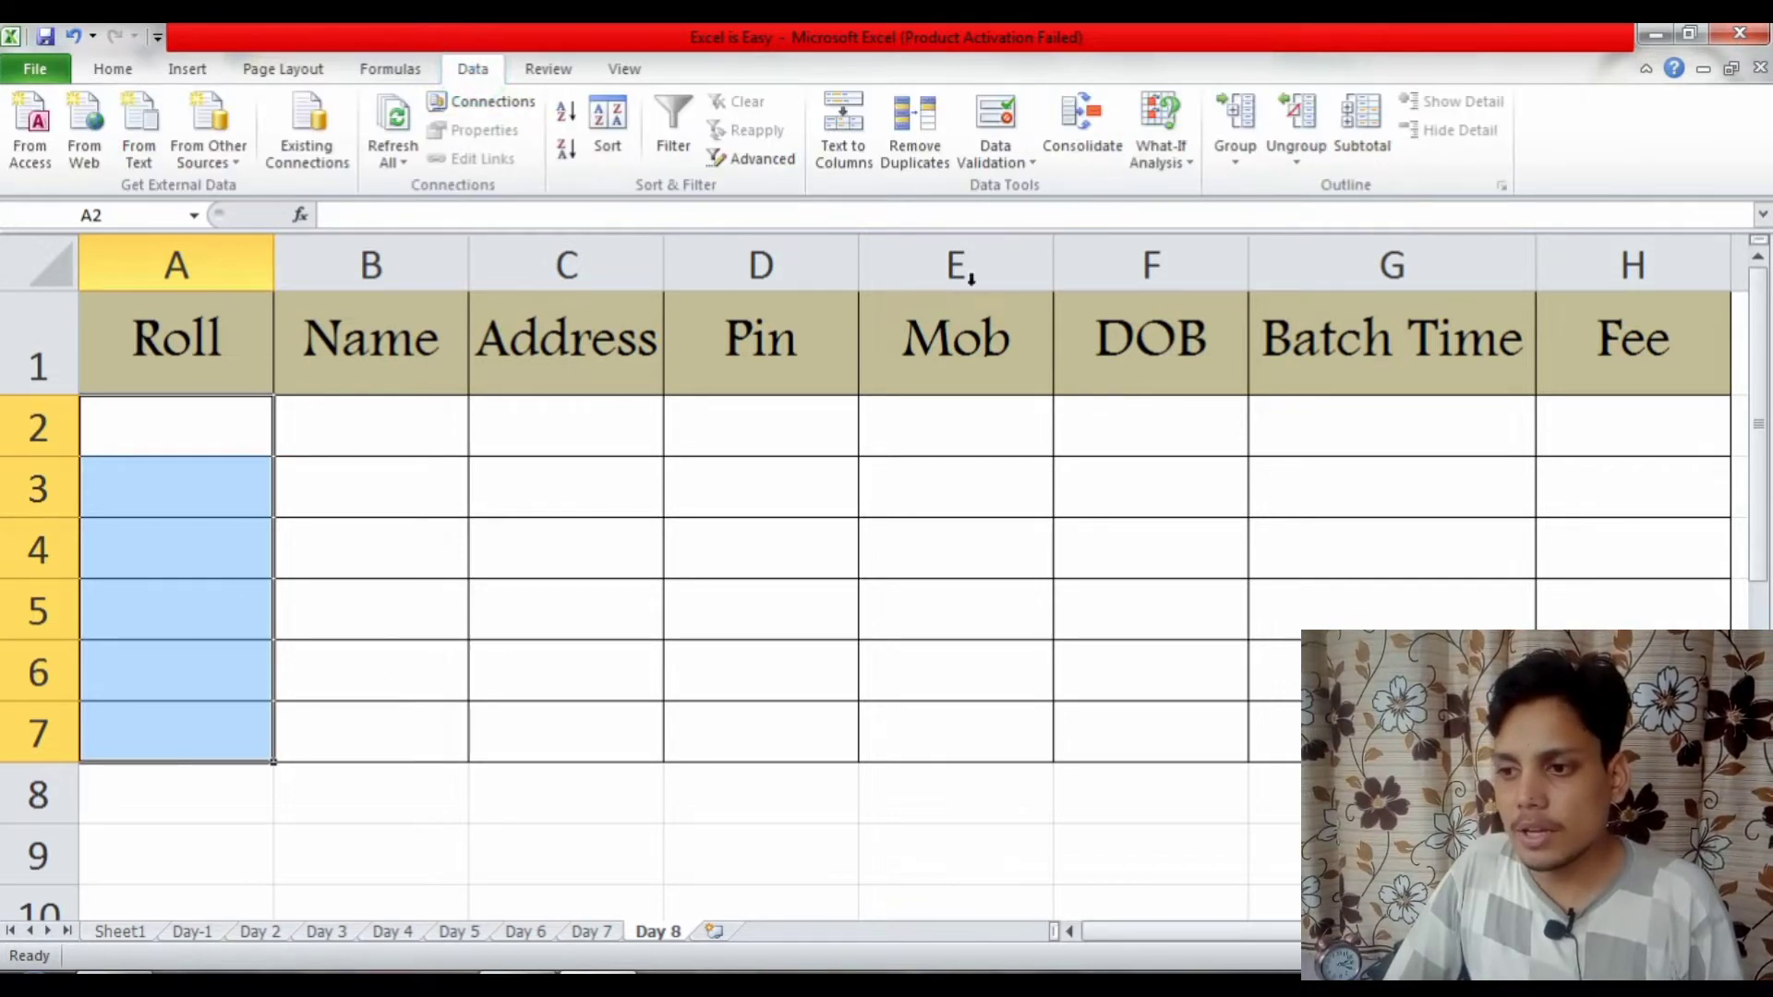
click(1015, 152)
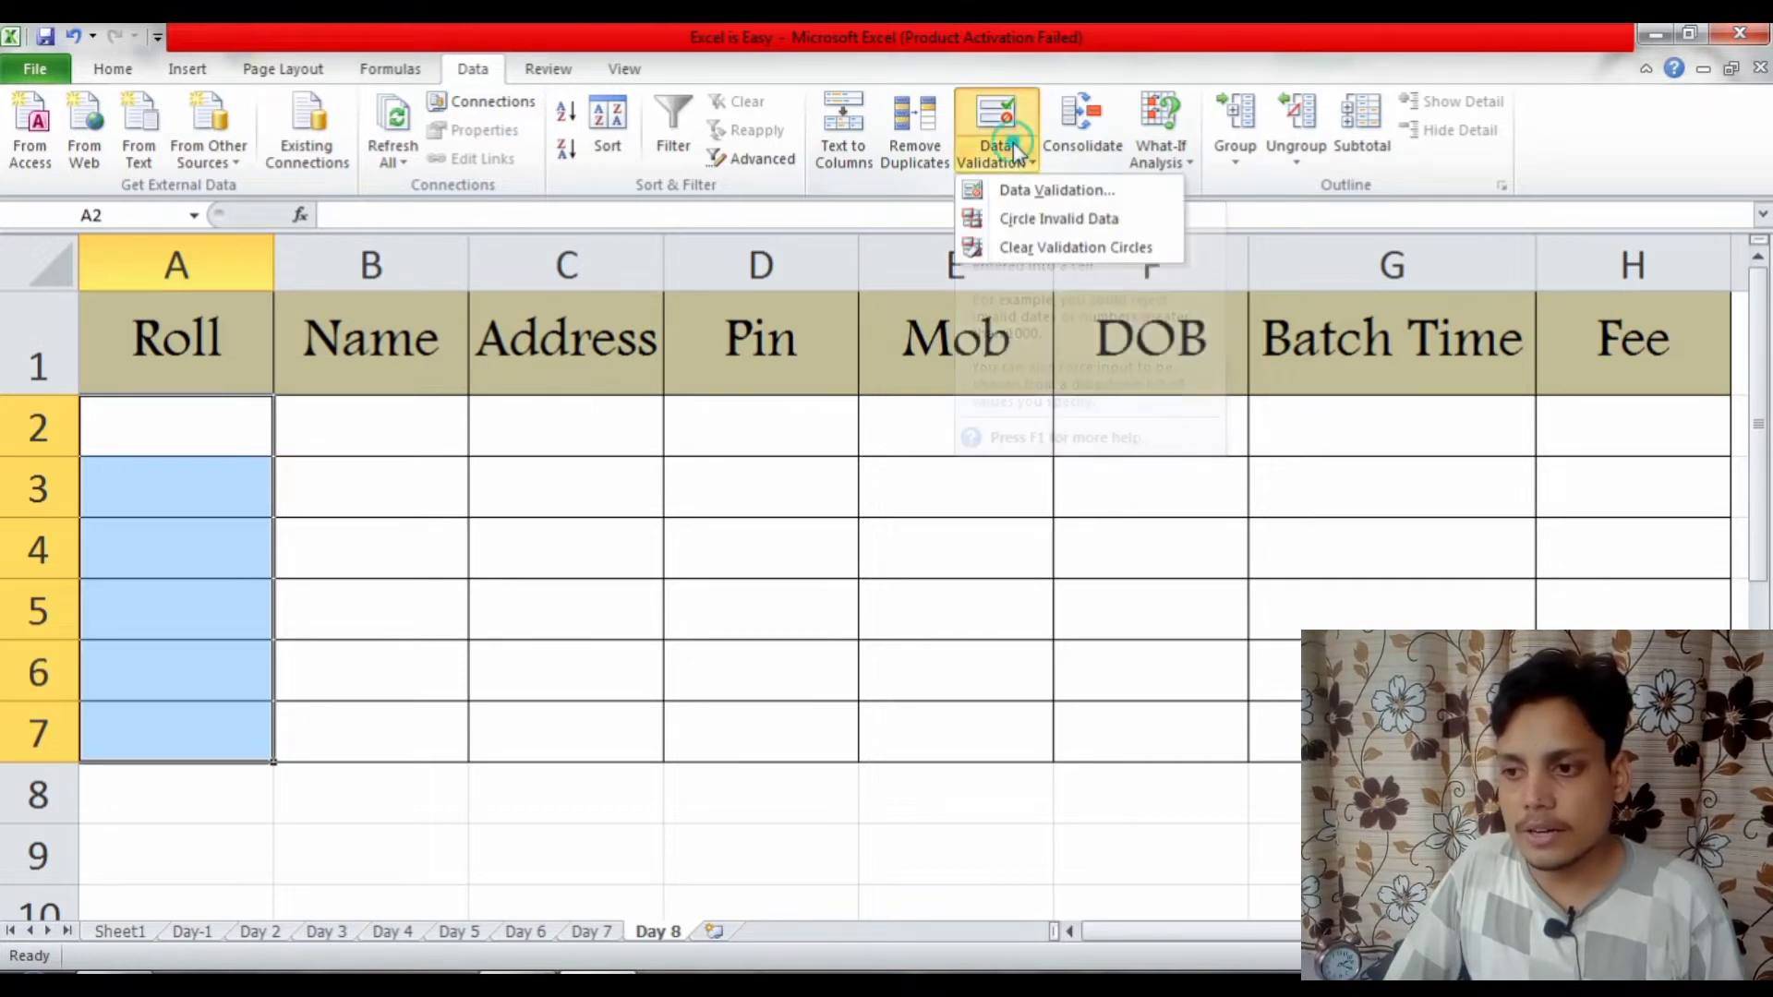
Open the Data Validation dialog, review its Input Message and Error Alert tabs, and expand Allow.
click(1036, 191)
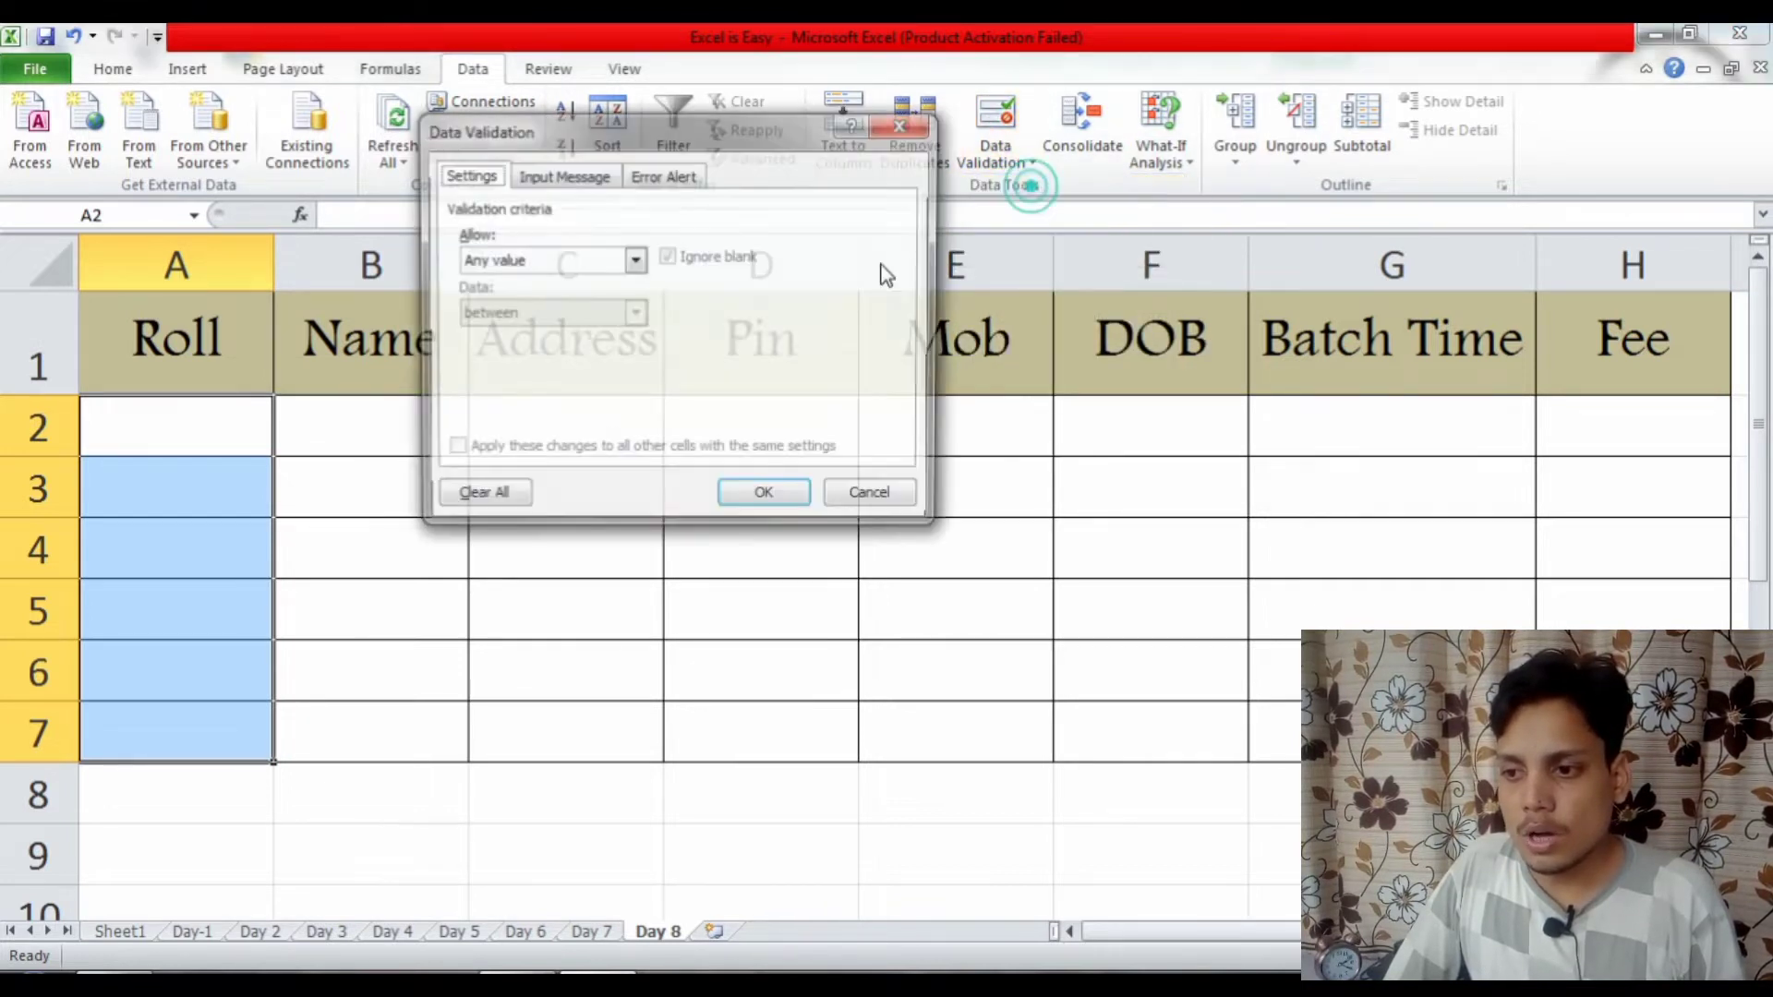
drag(697, 149, 743, 260)
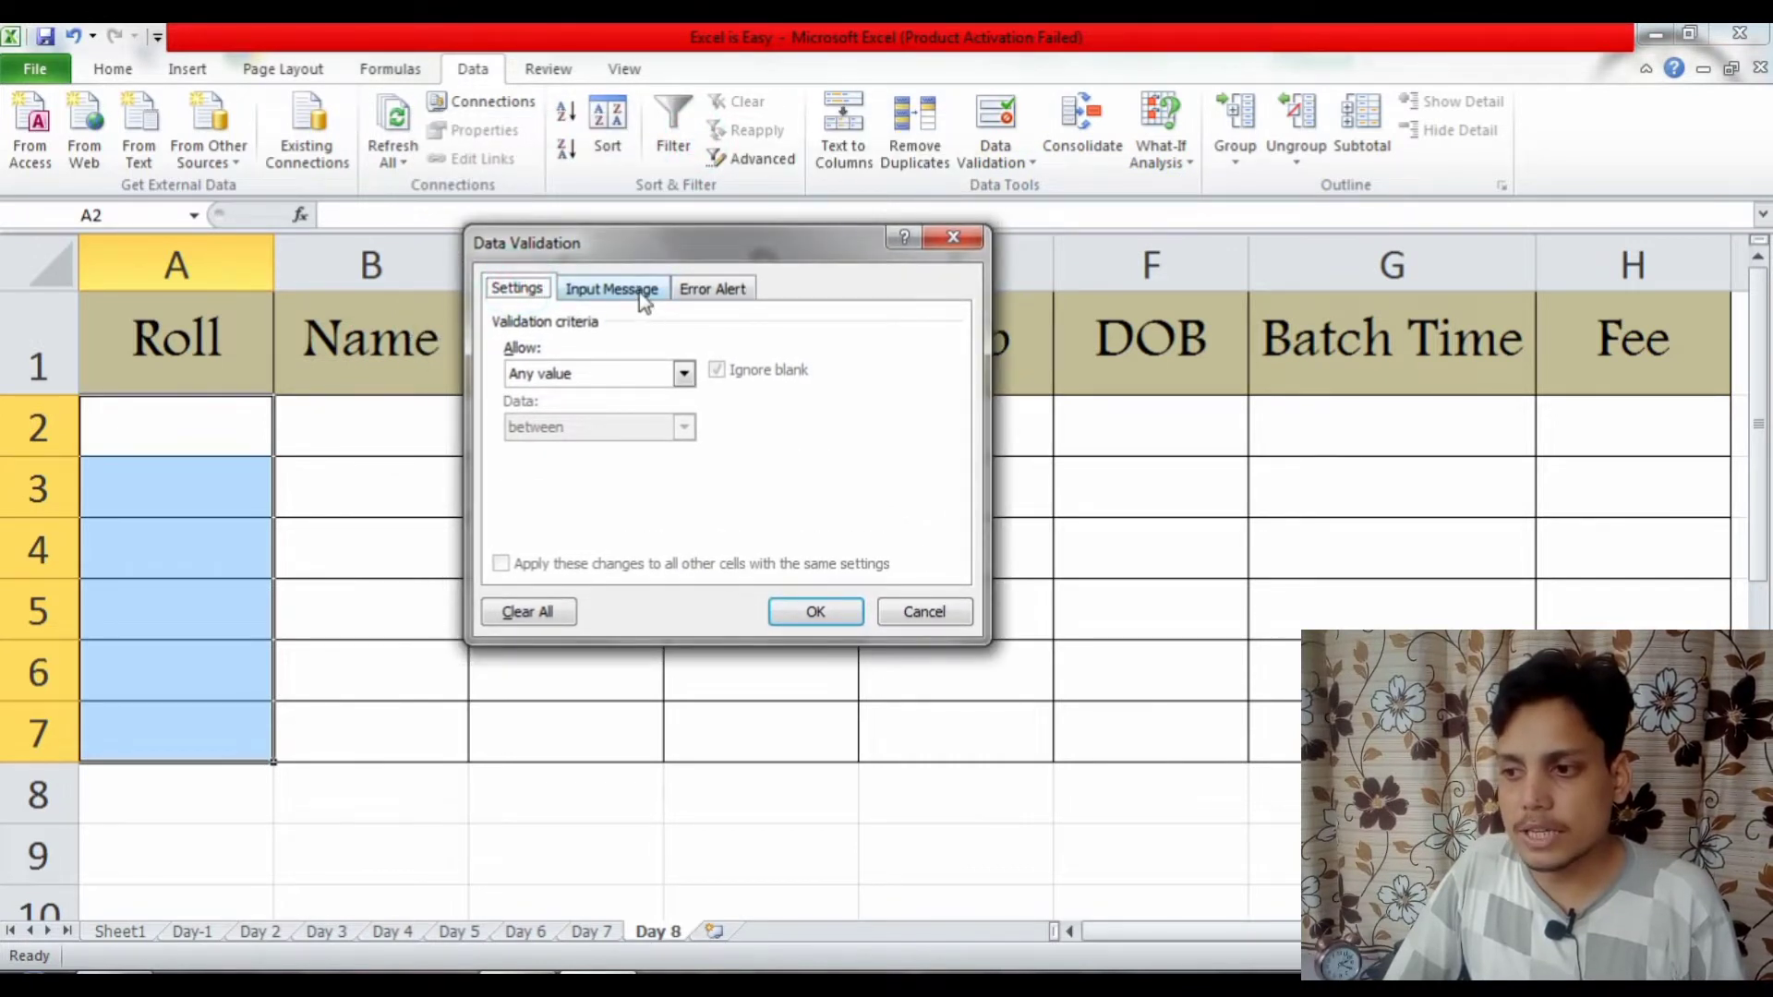
click(639, 292)
click(723, 290)
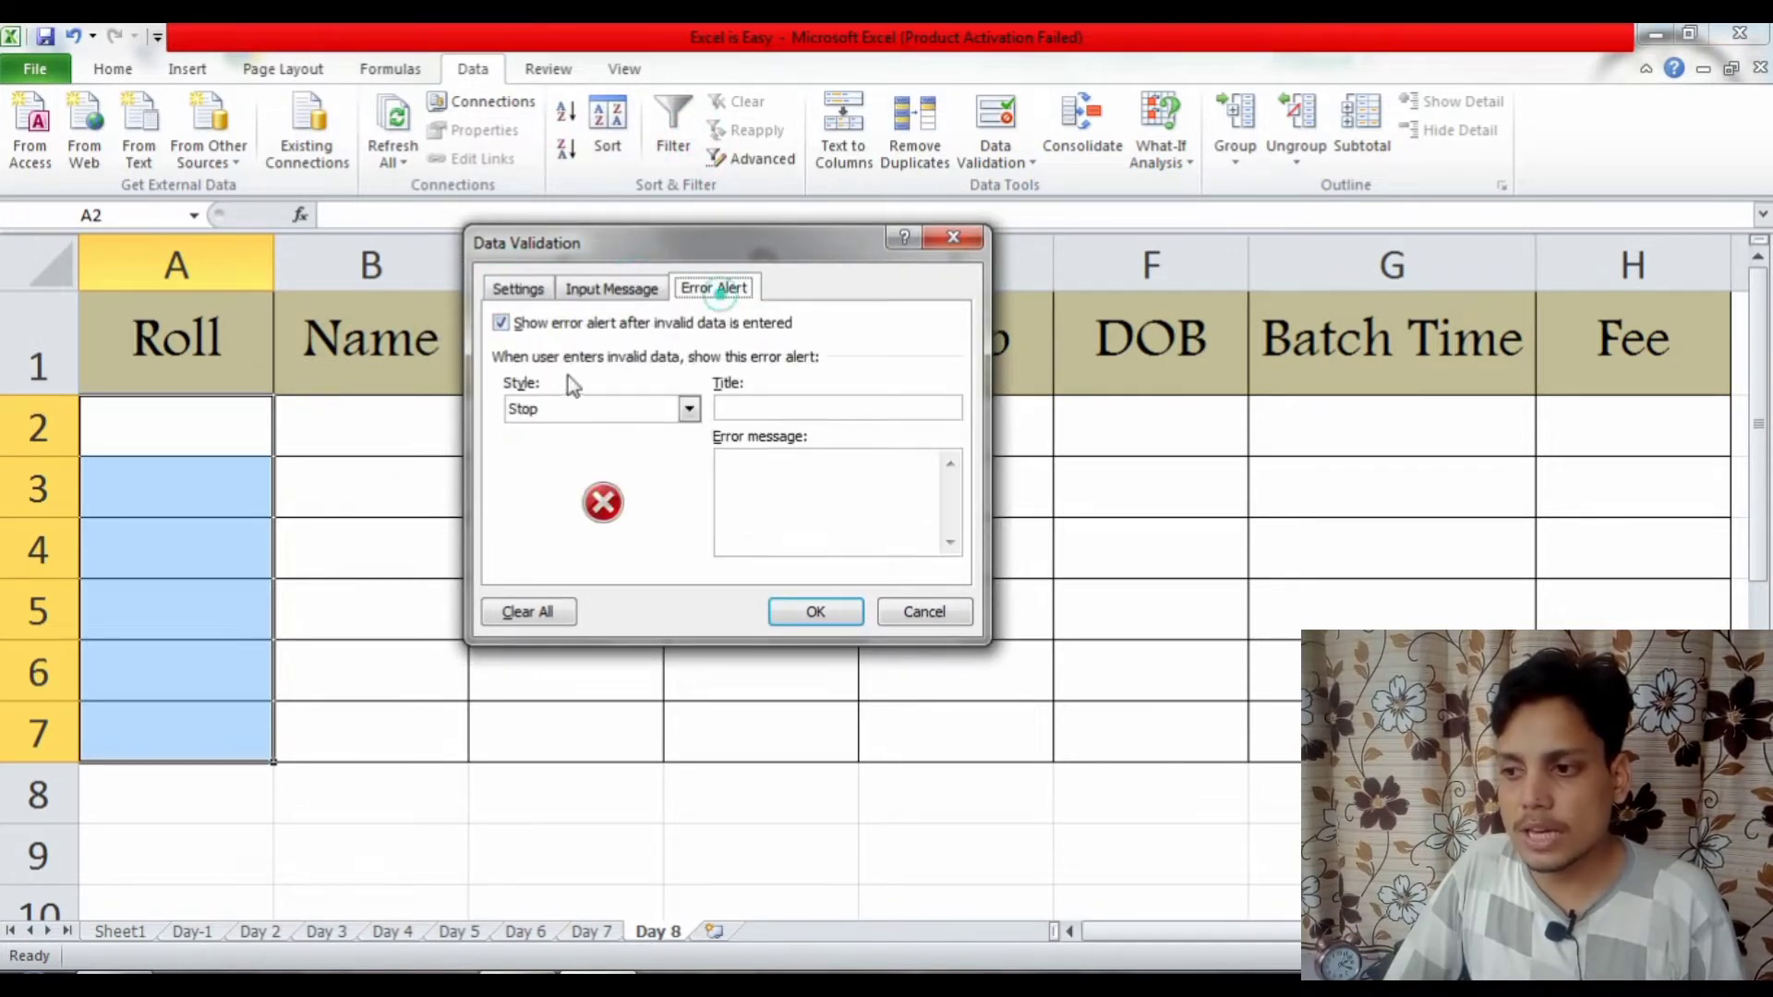
click(522, 292)
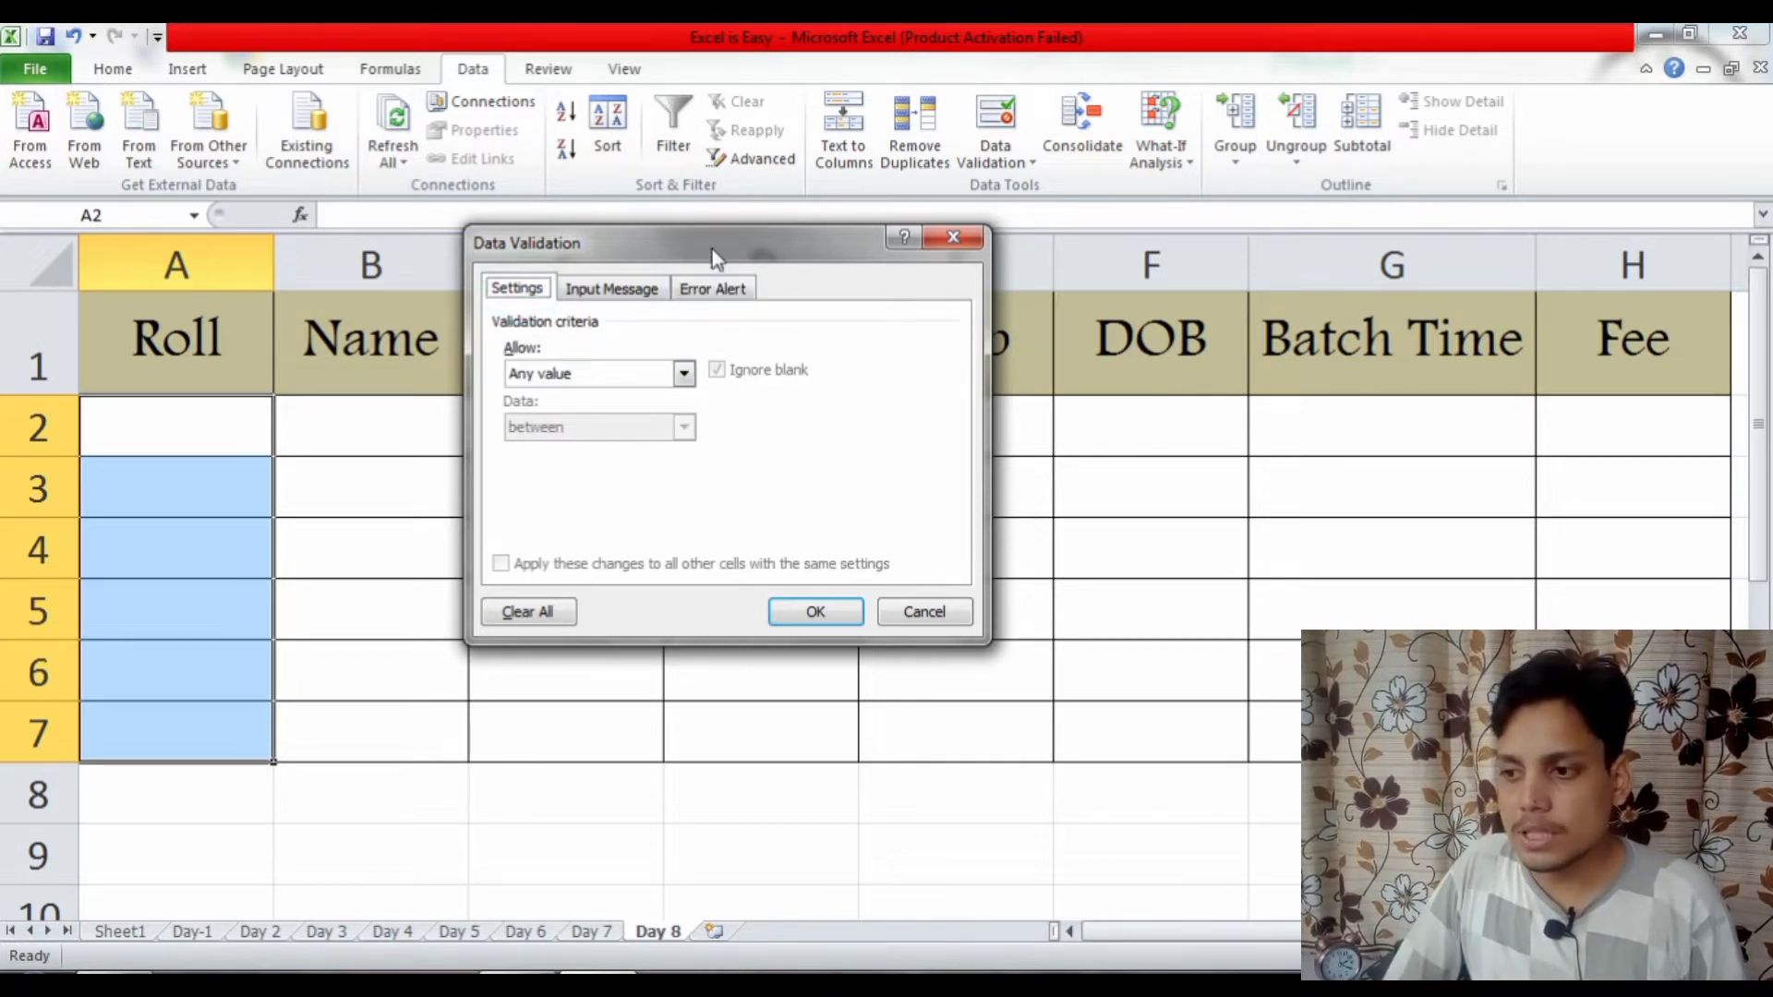
drag(719, 245, 751, 244)
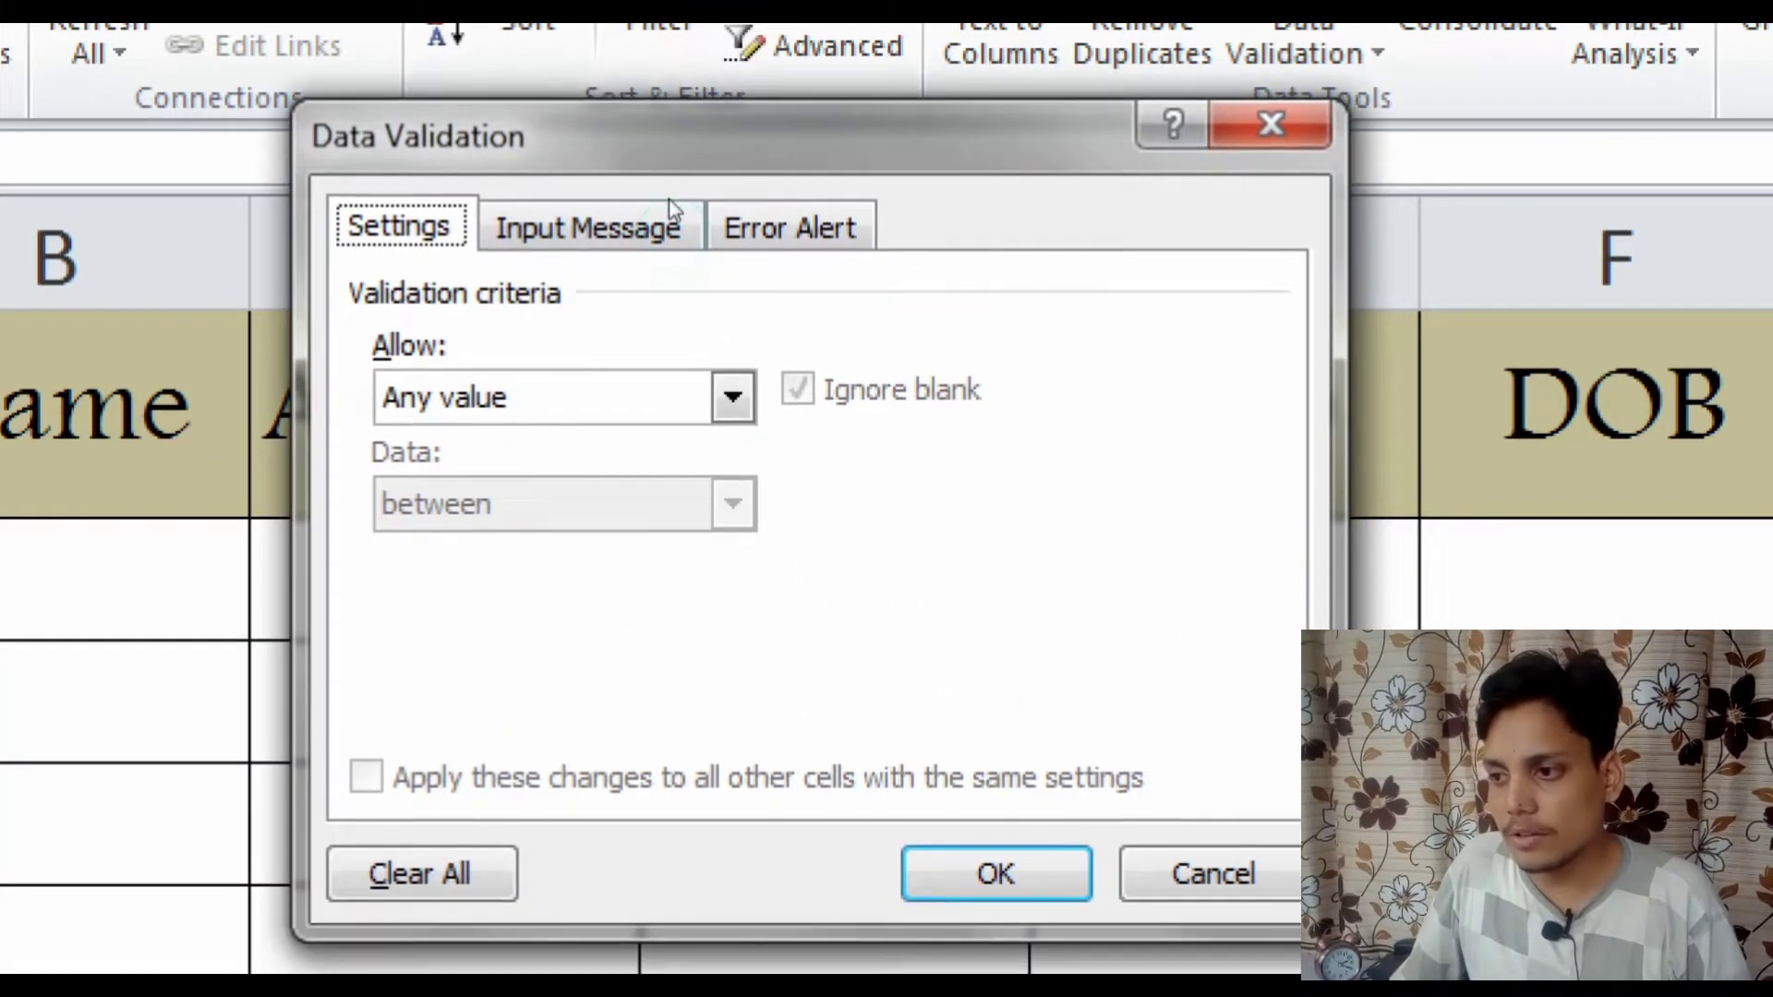
drag(677, 247, 669, 148)
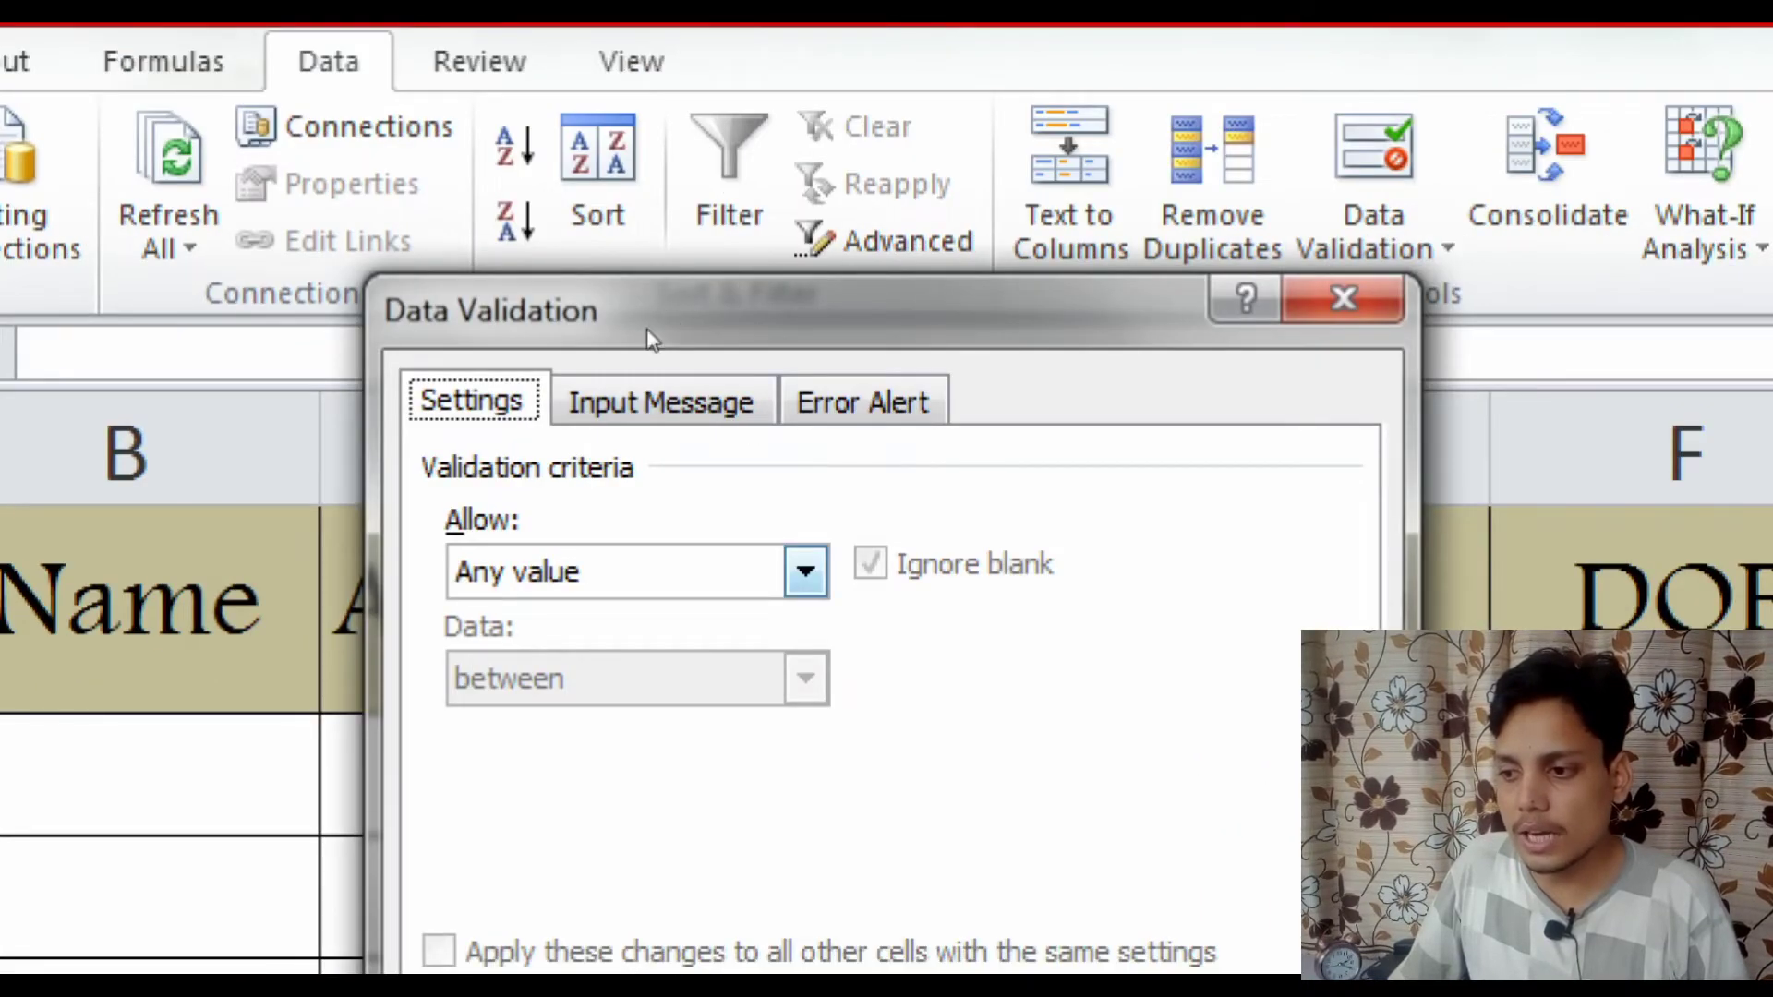
click(805, 571)
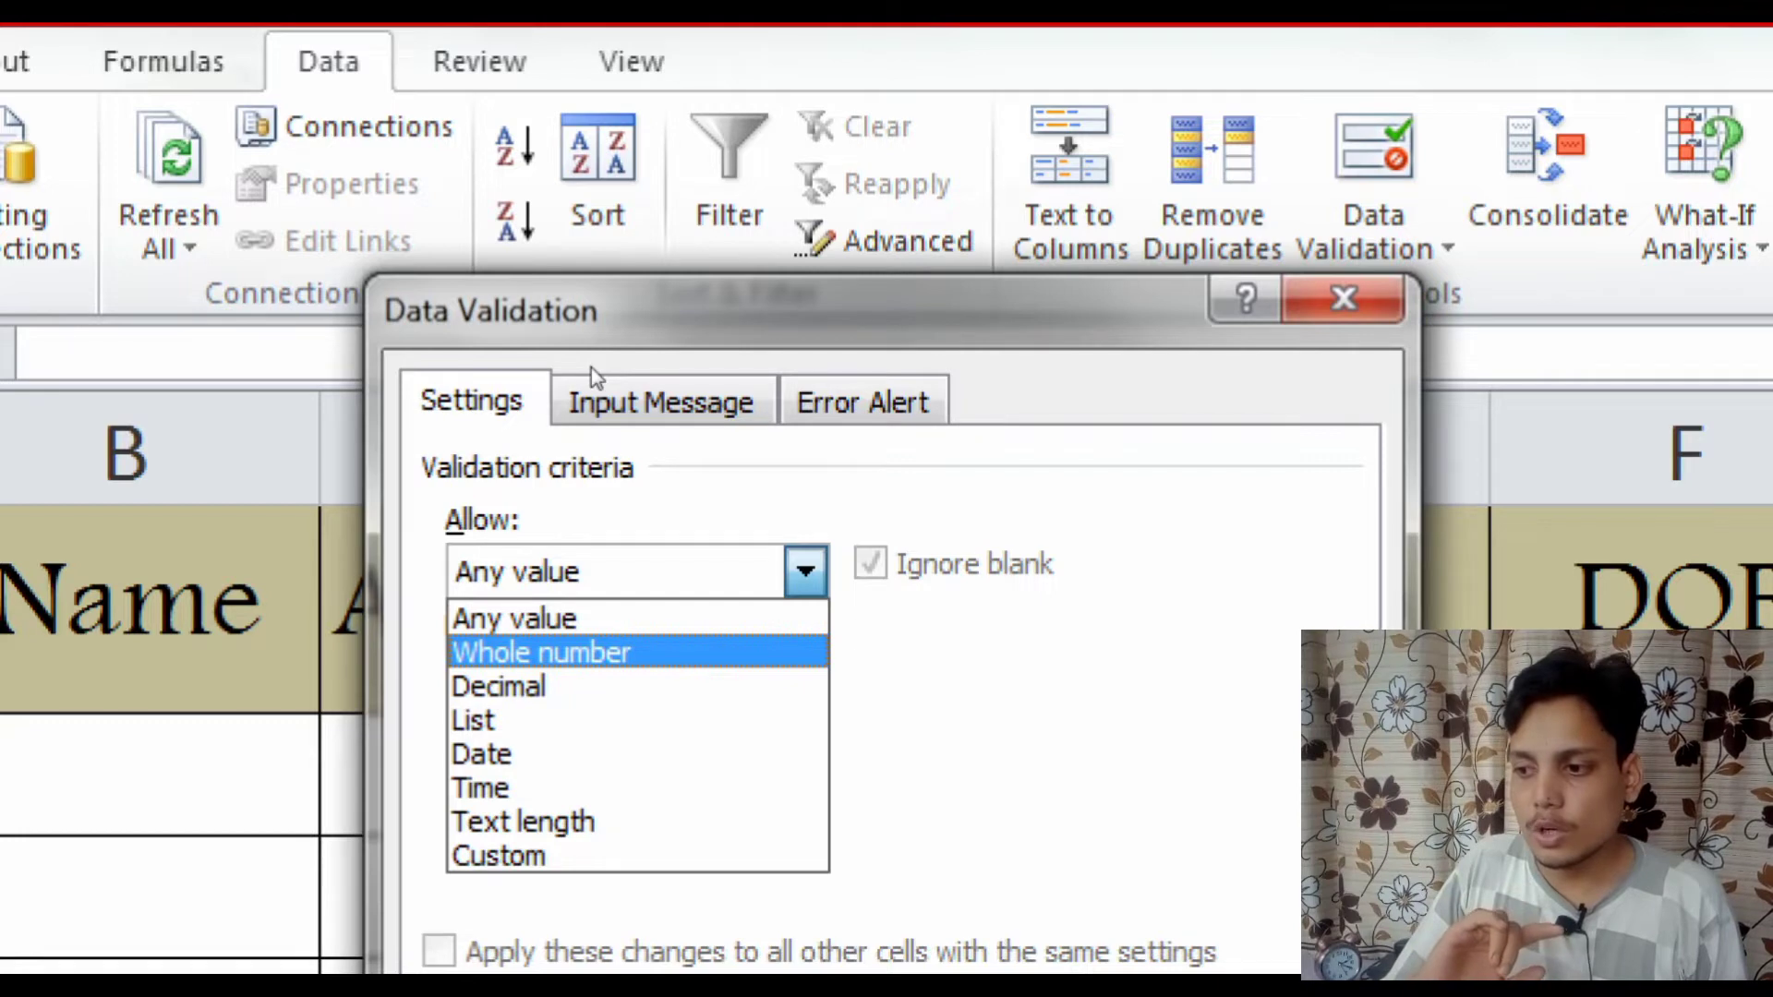
Choose Whole number as the allowed data type for the Roll cells.
key(Down)
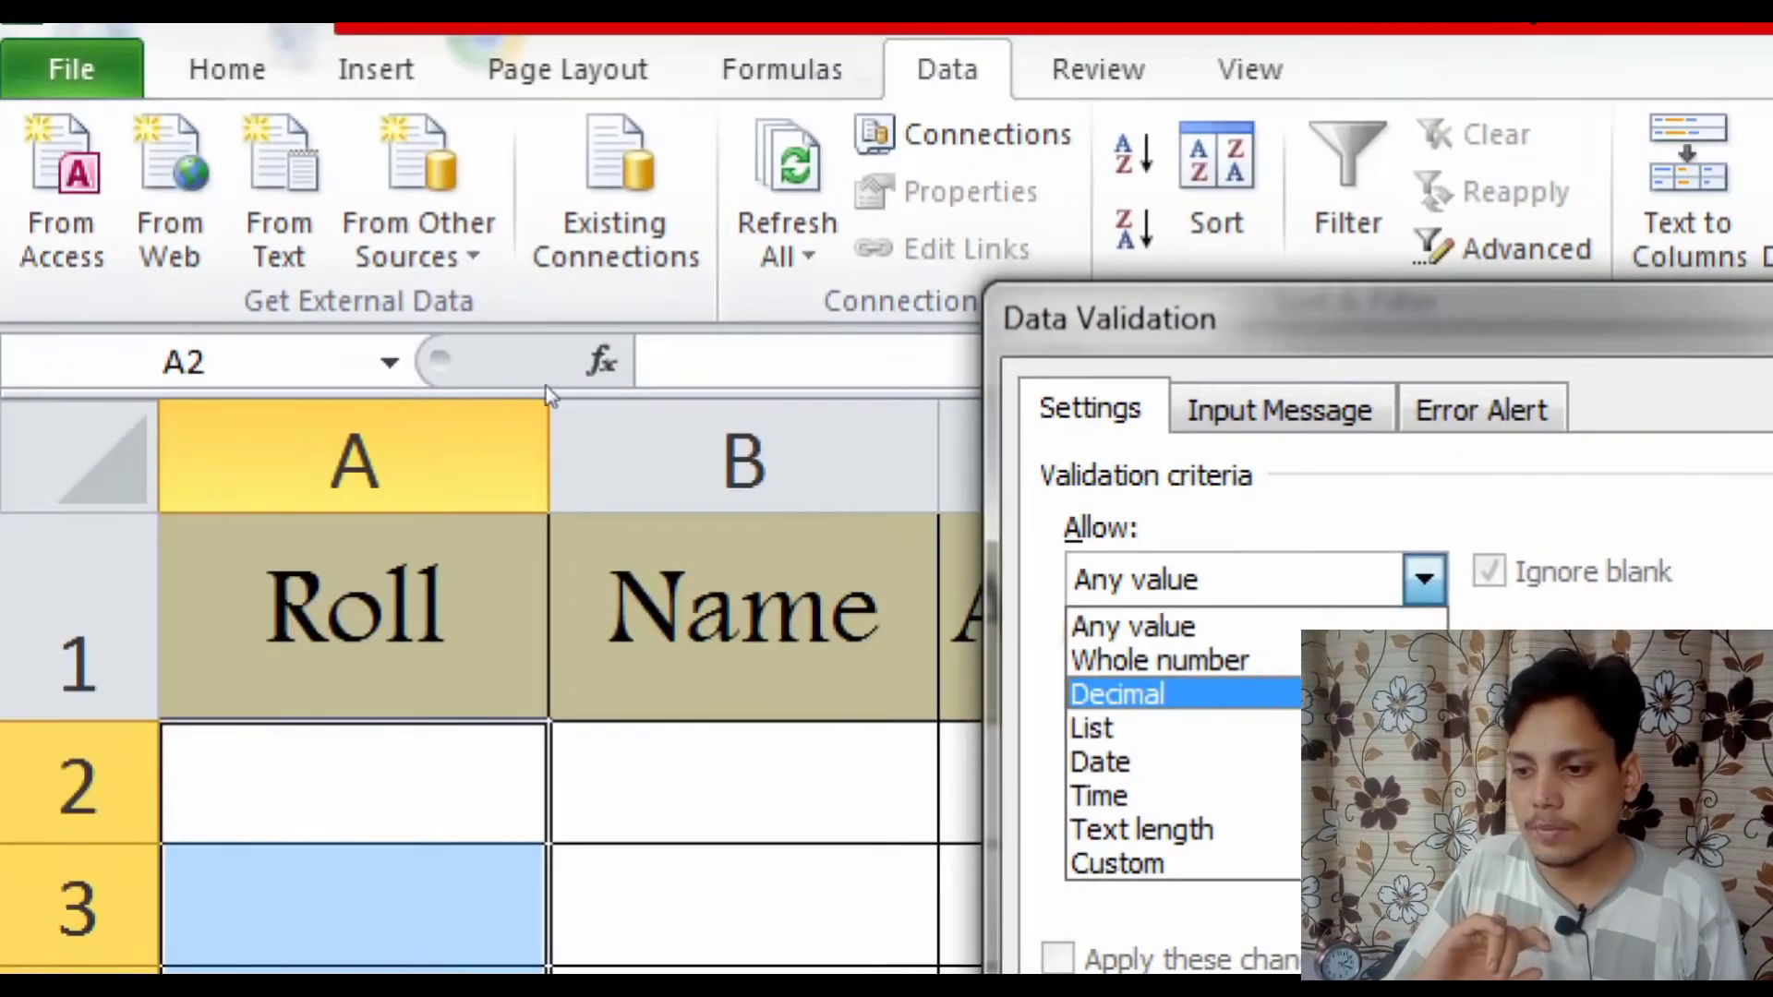
key(Up)
key(Down)
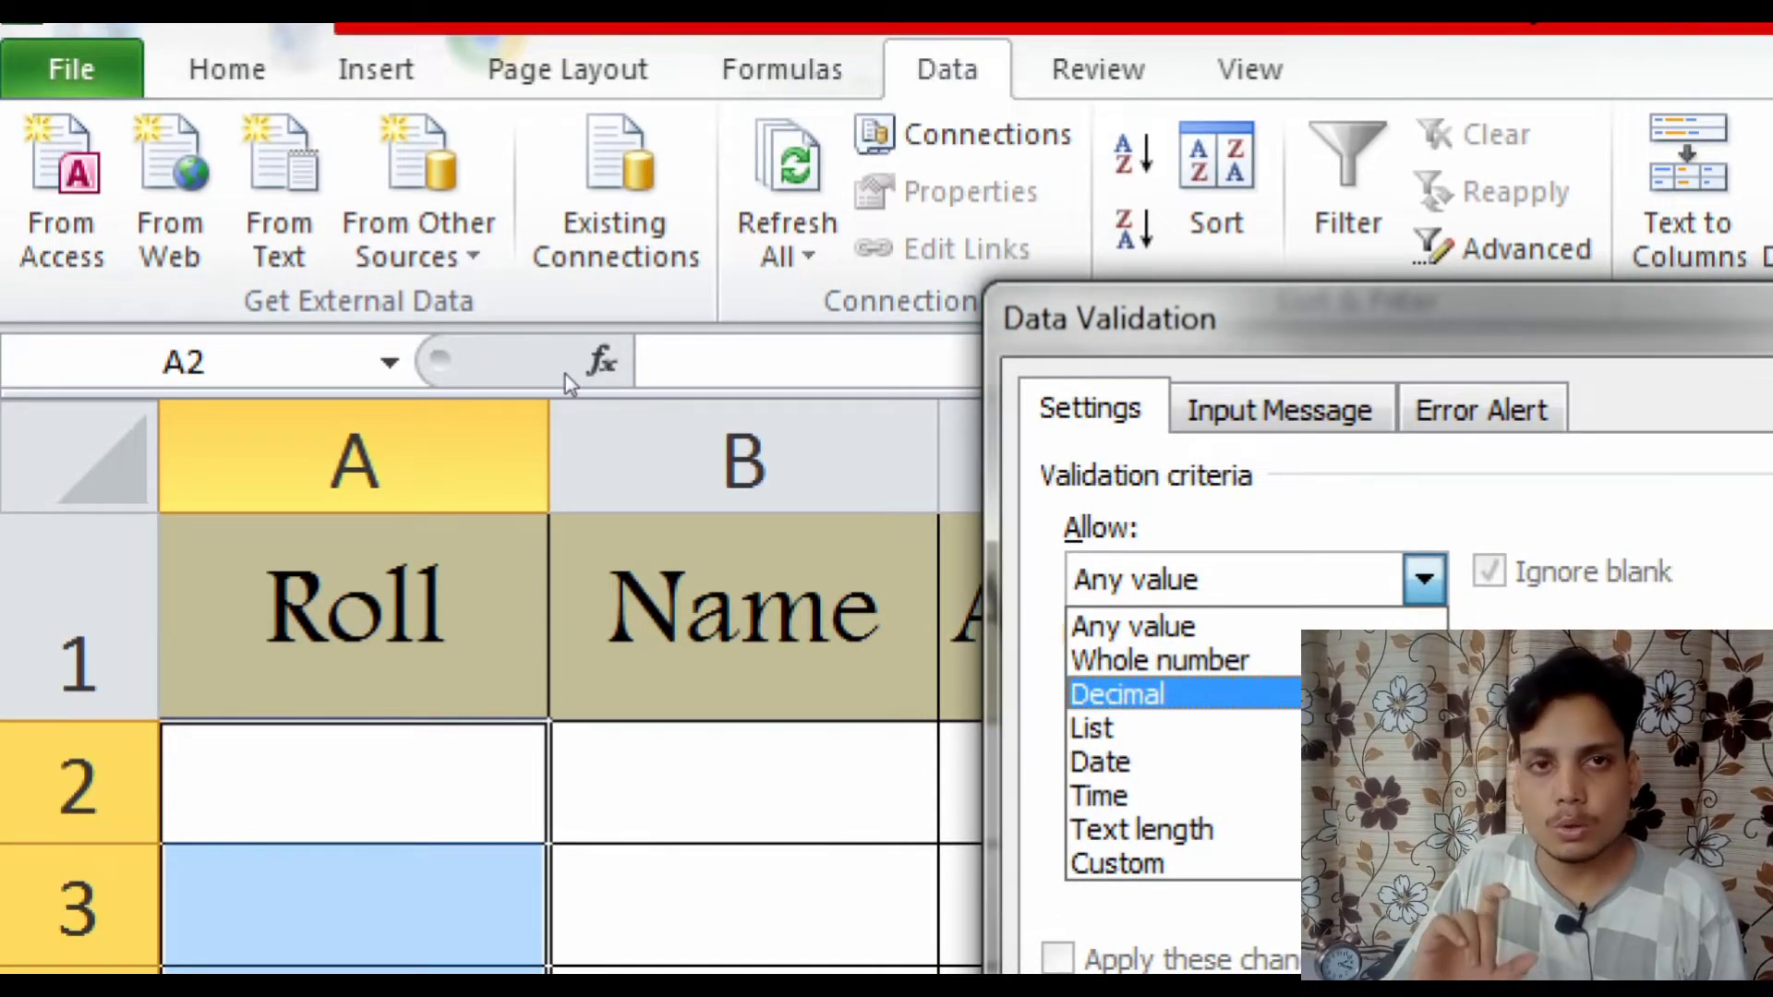
key(Up)
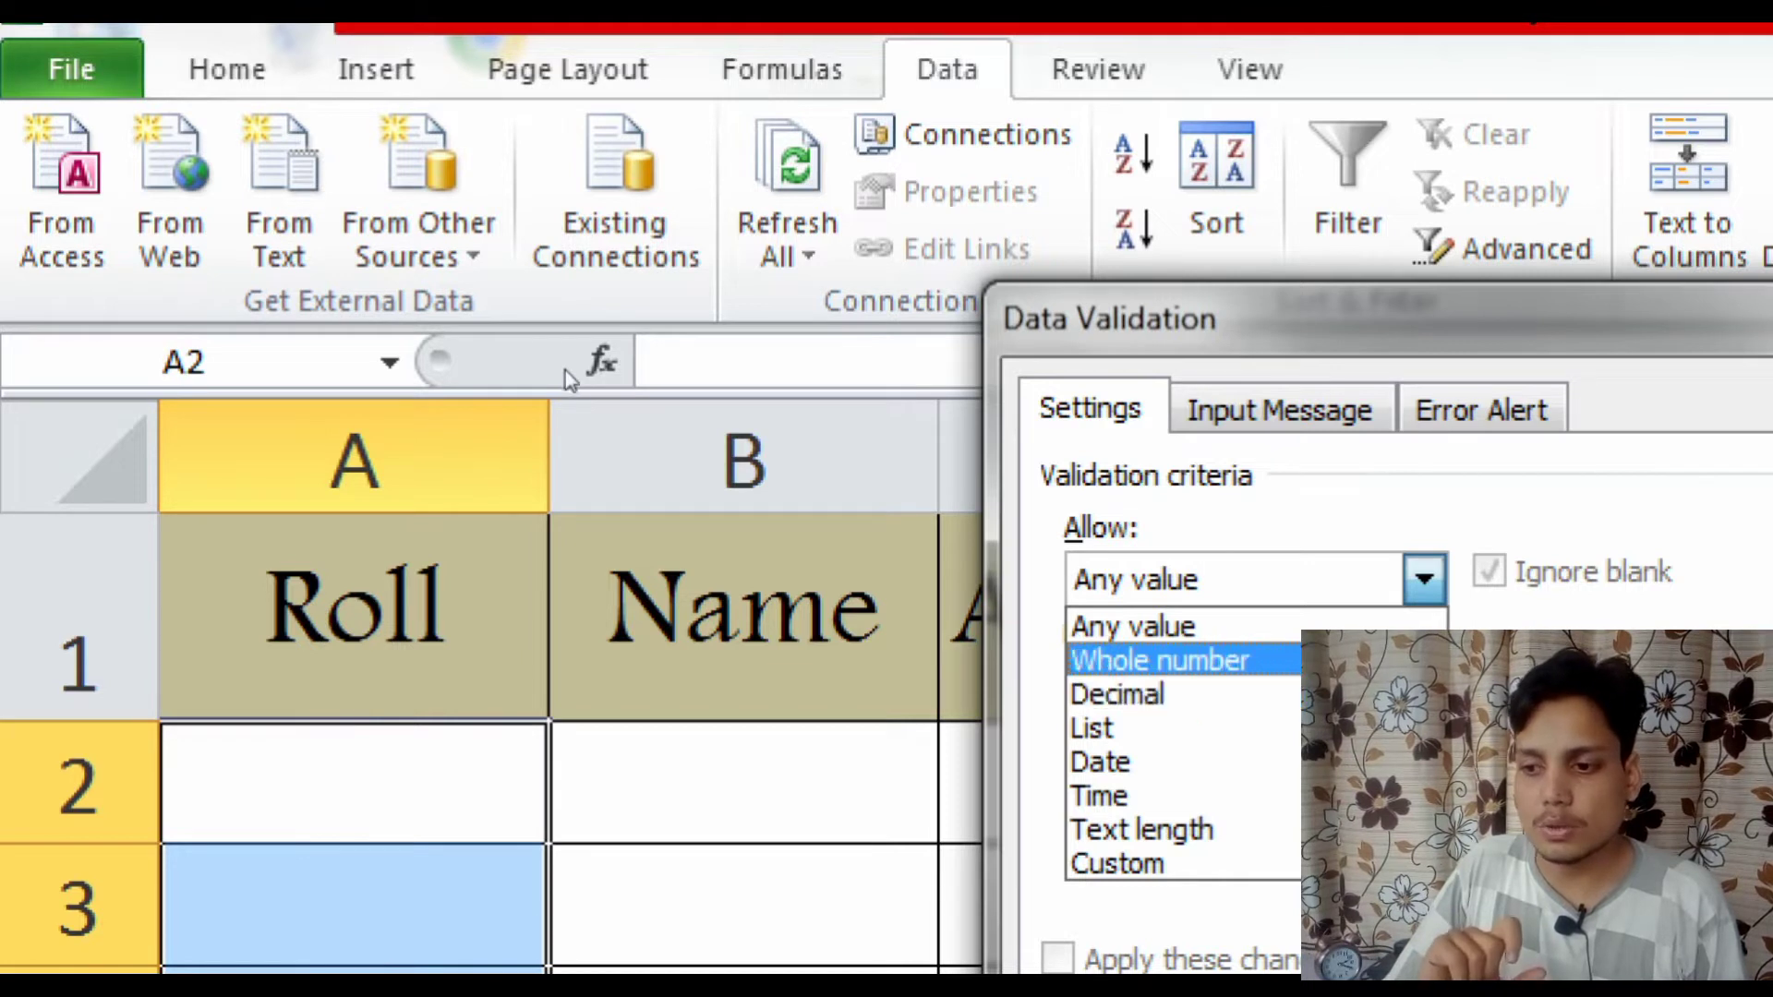
key(Down)
key(Down)
key(Down)
key(Up)
key(Down)
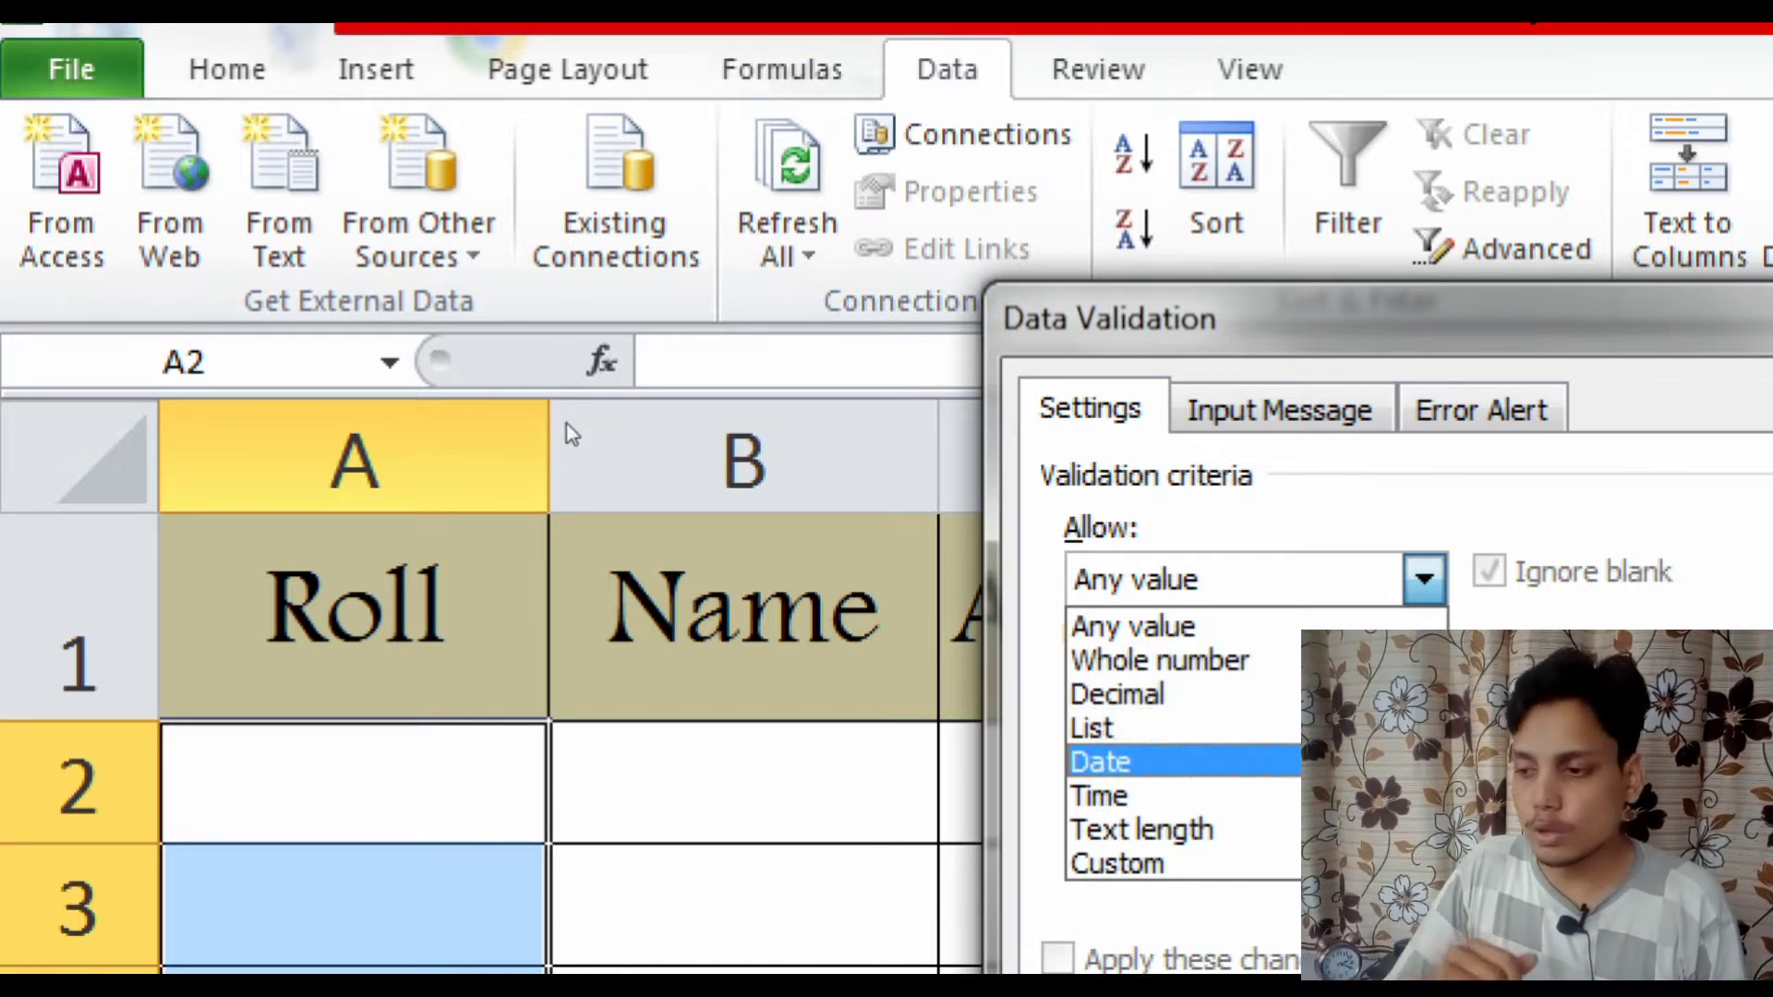
key(Down)
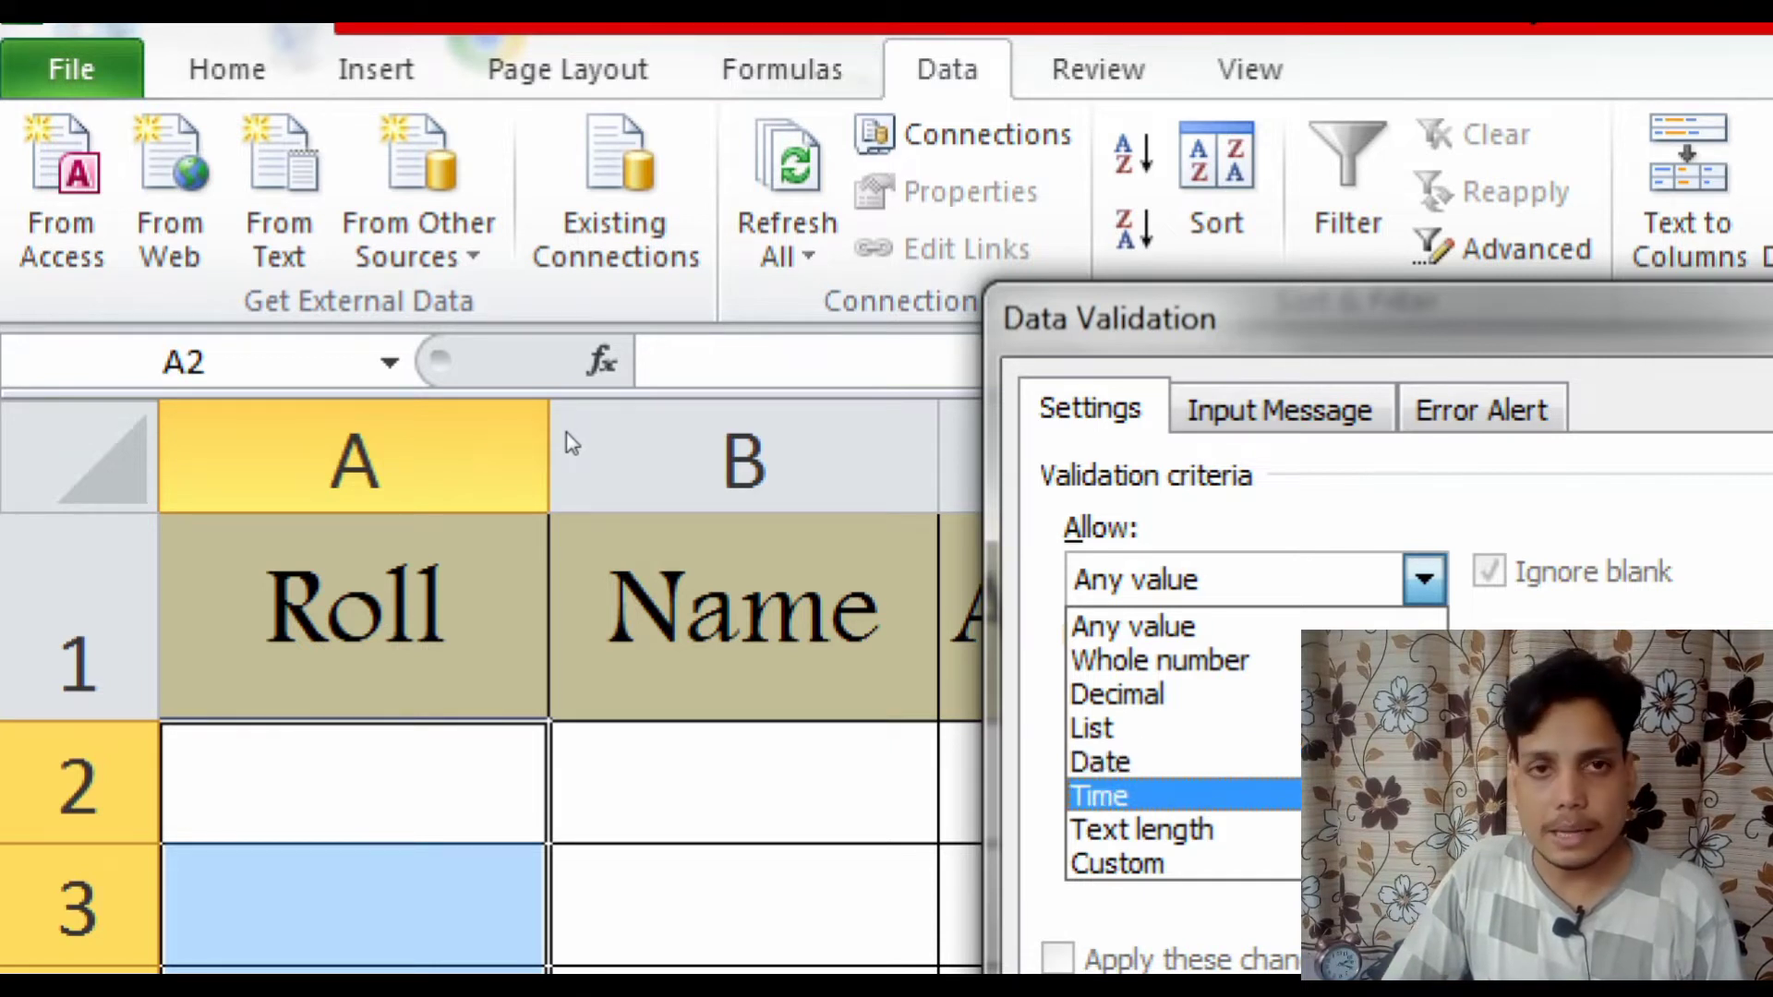
key(Down)
key(Down)
key(Up)
key(Up)
key(Up)
key(Up)
key(Up)
key(Up)
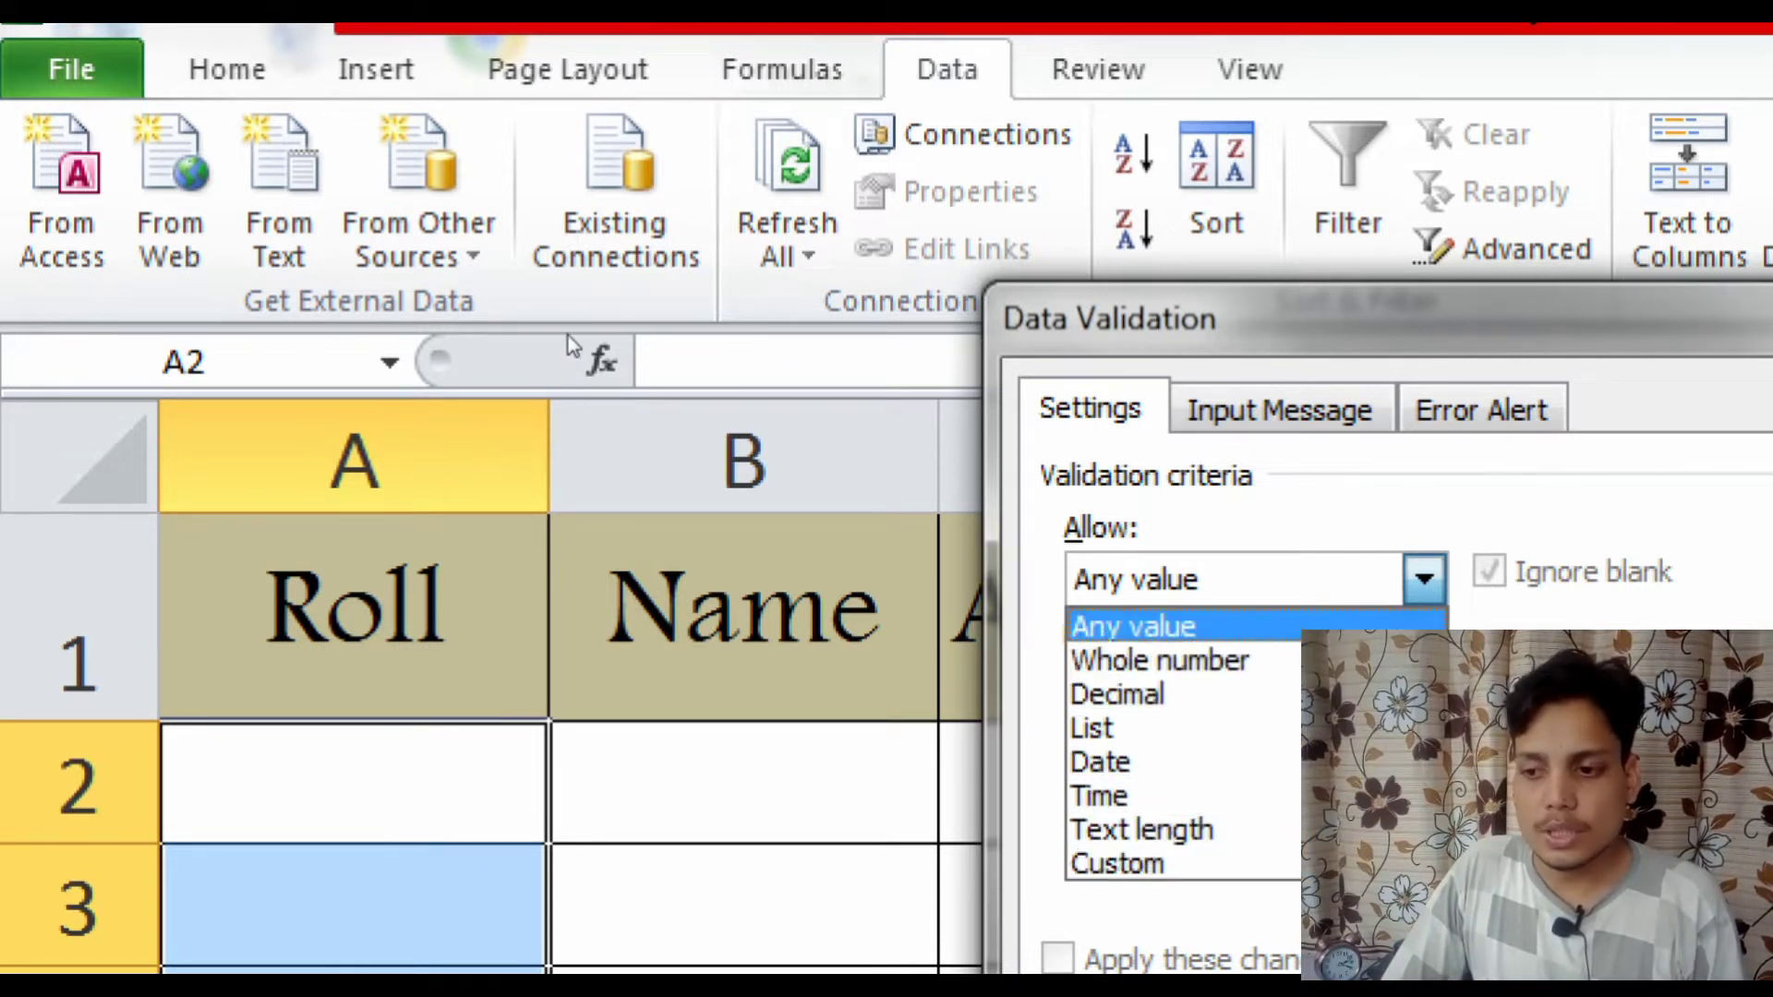
key(Down)
key(Down)
key(Down)
key(Up)
key(Up)
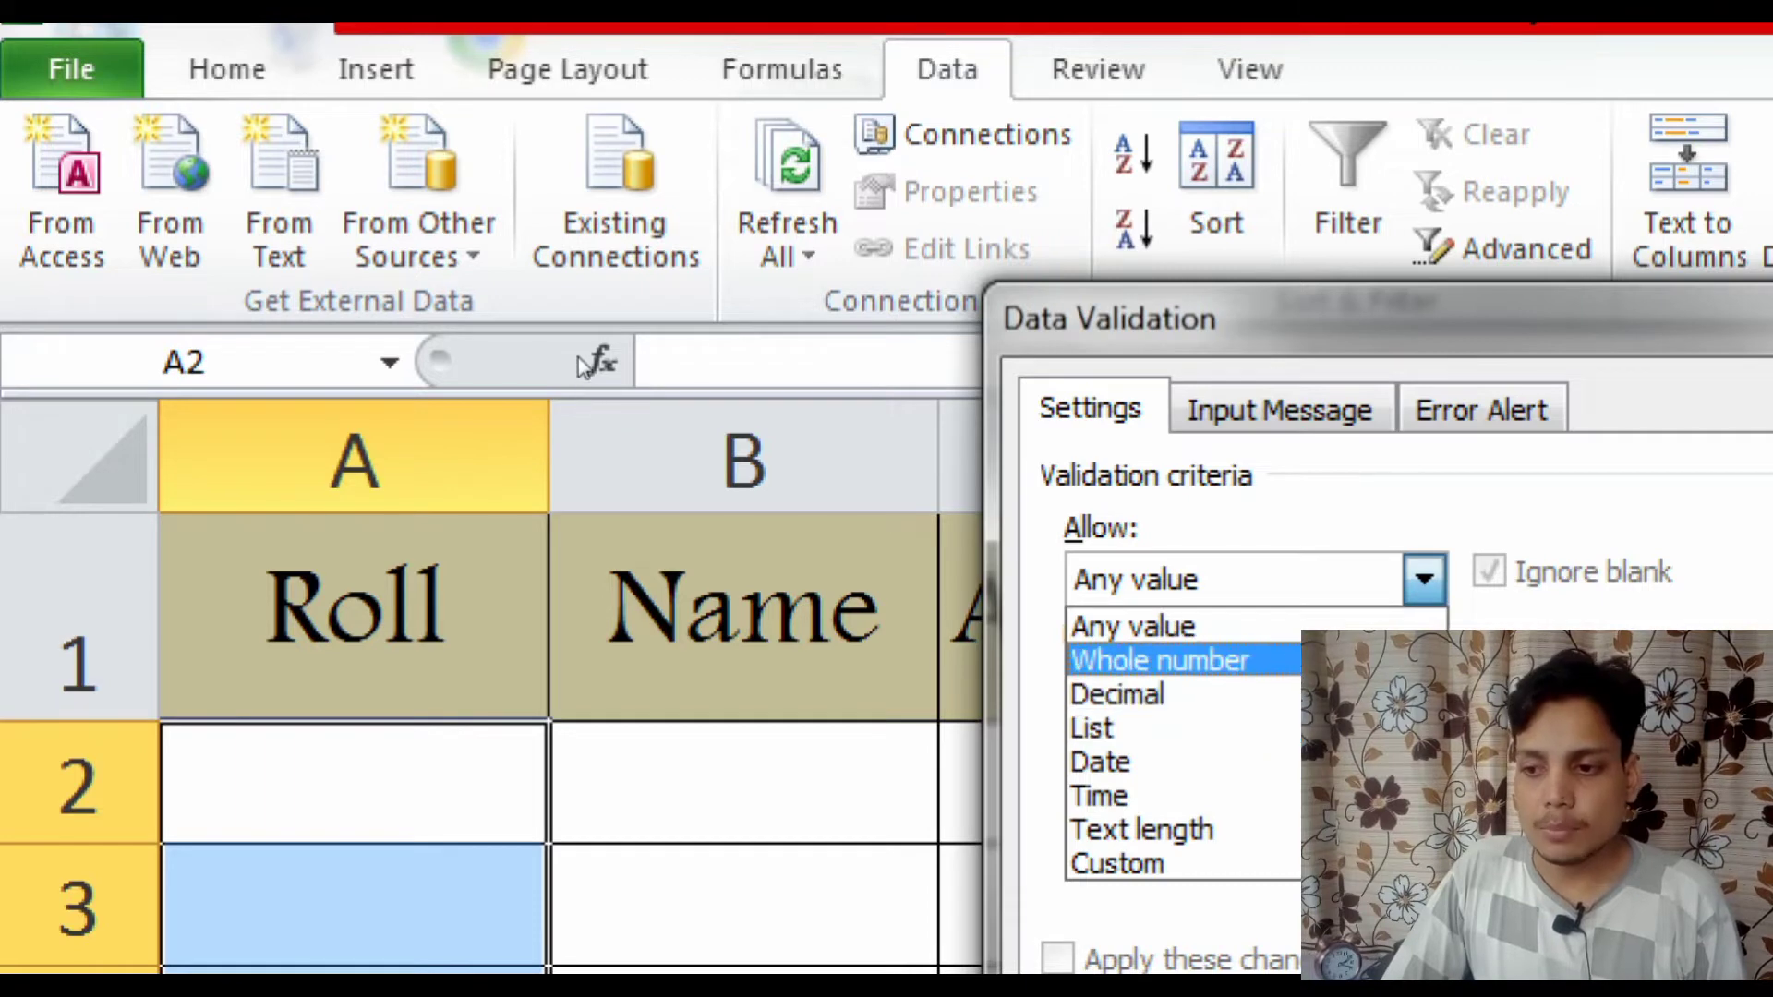
key(Return)
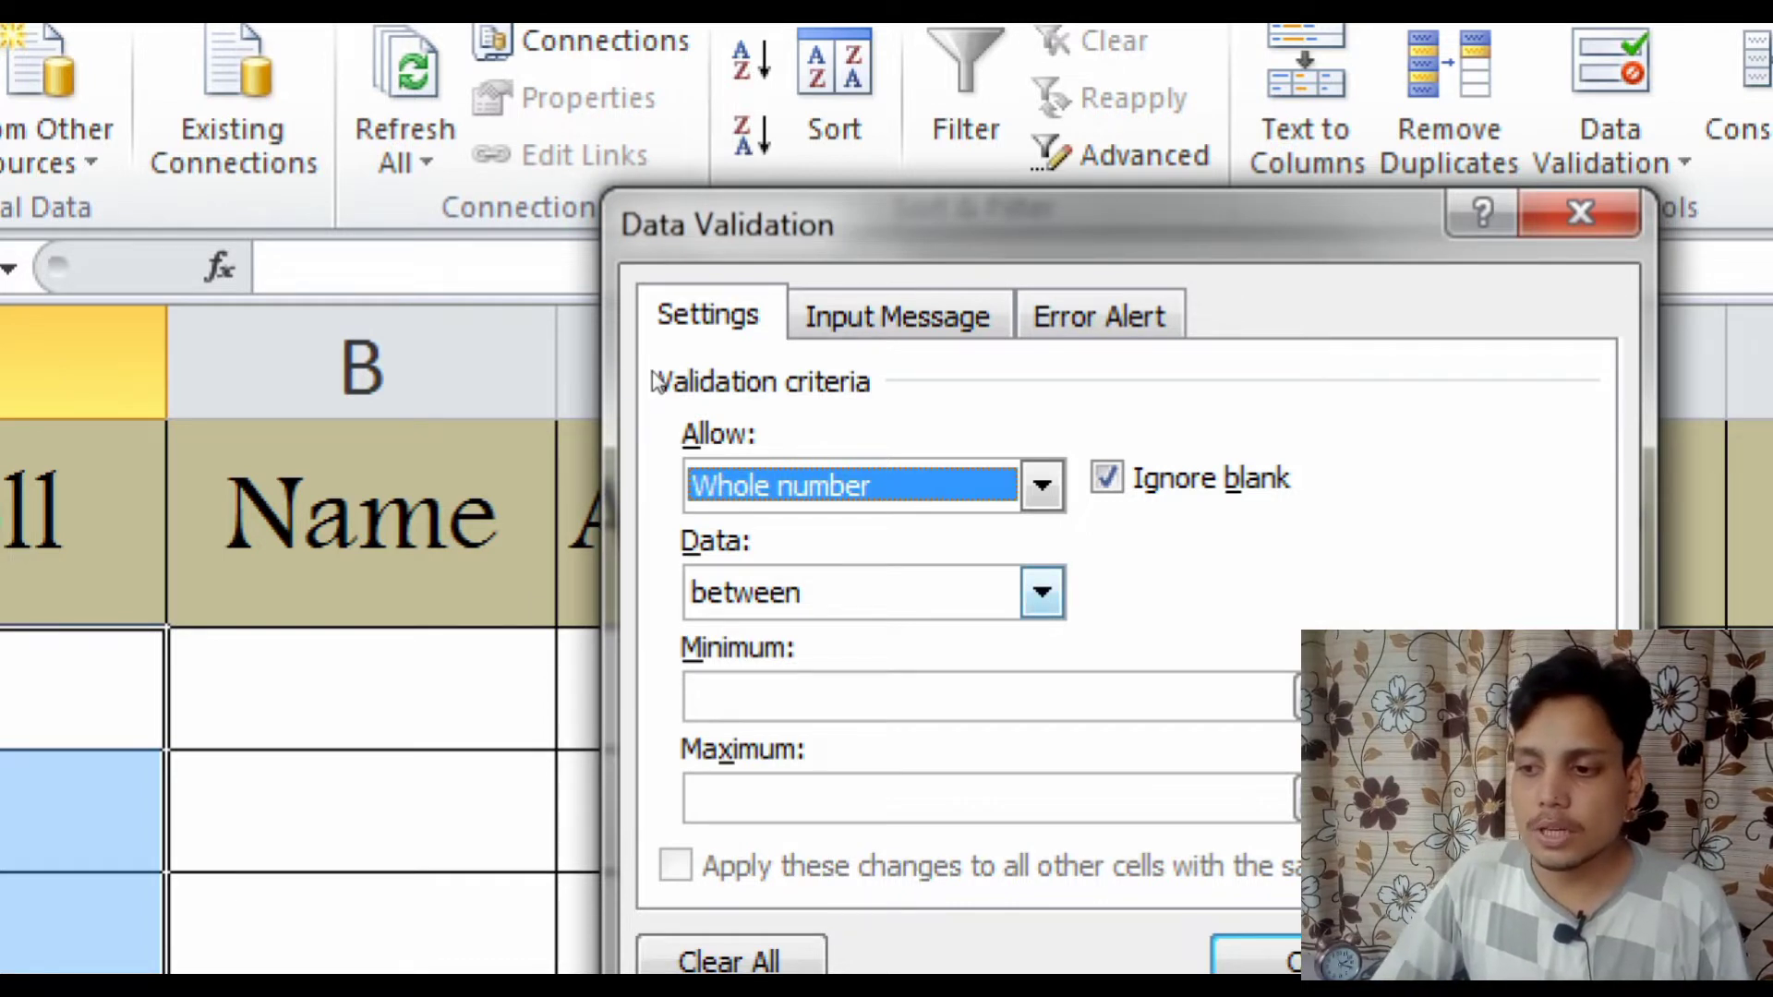
Set the validation condition to 'greater than or equal to'.
key(Tab)
key(alt+Down)
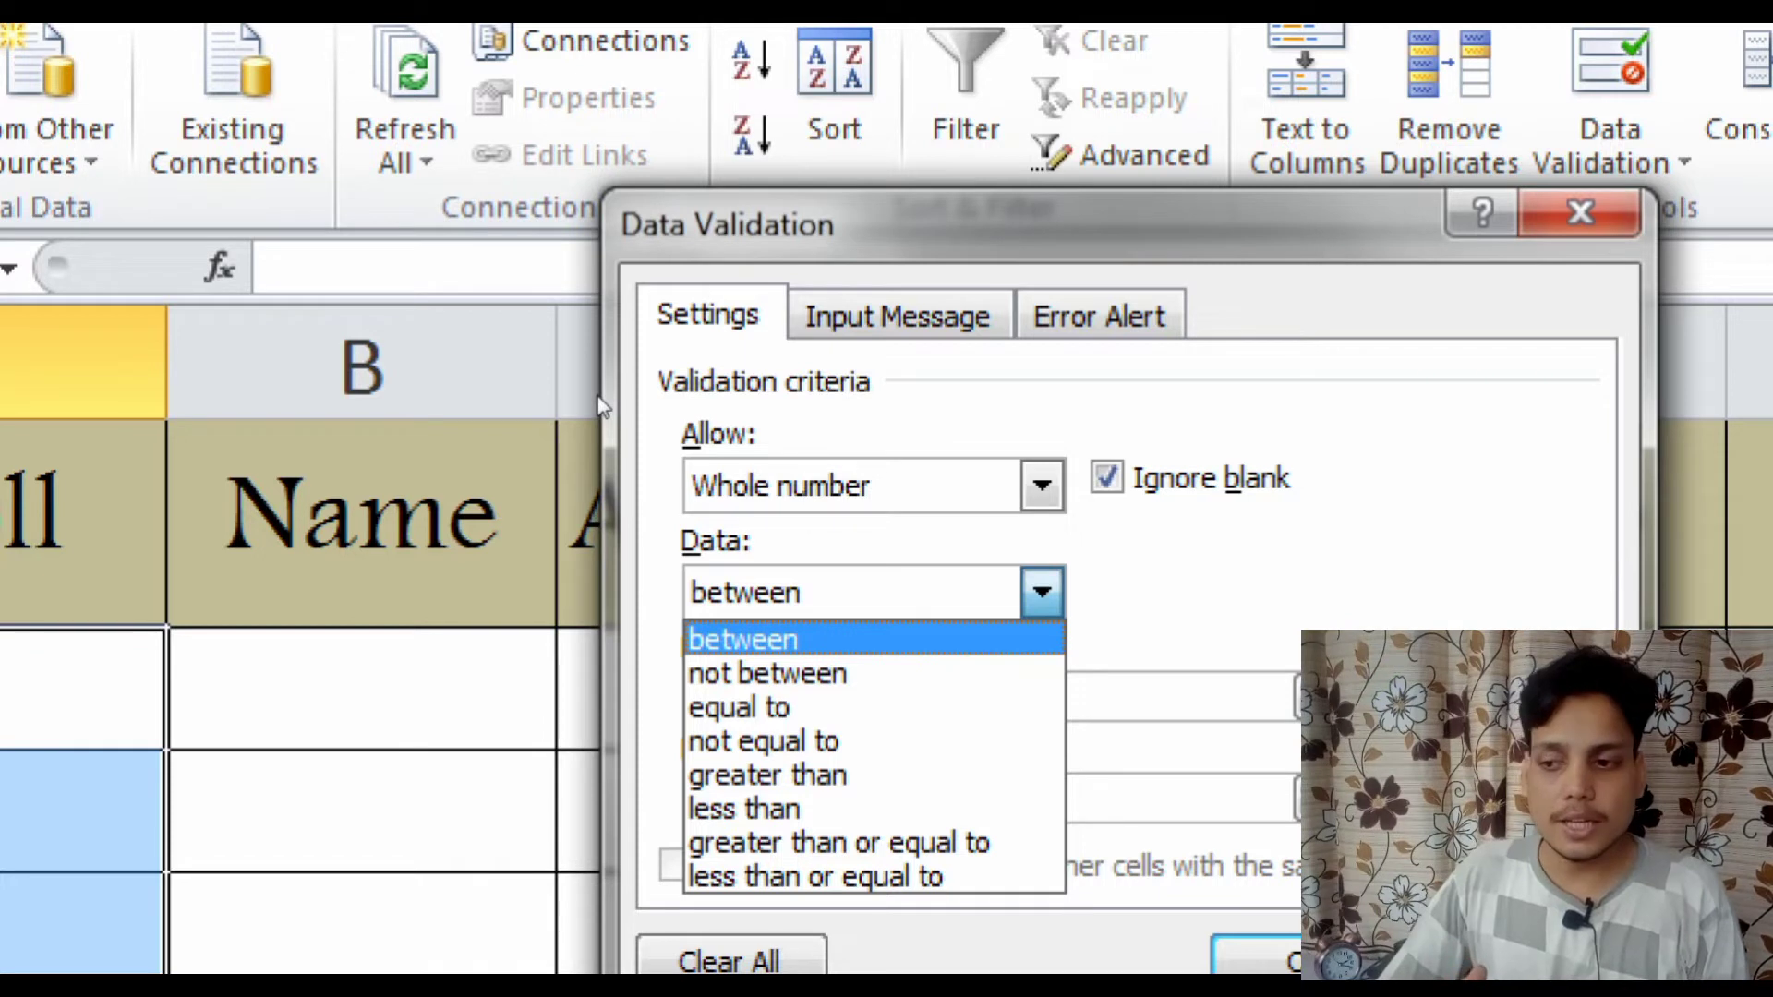
key(Down)
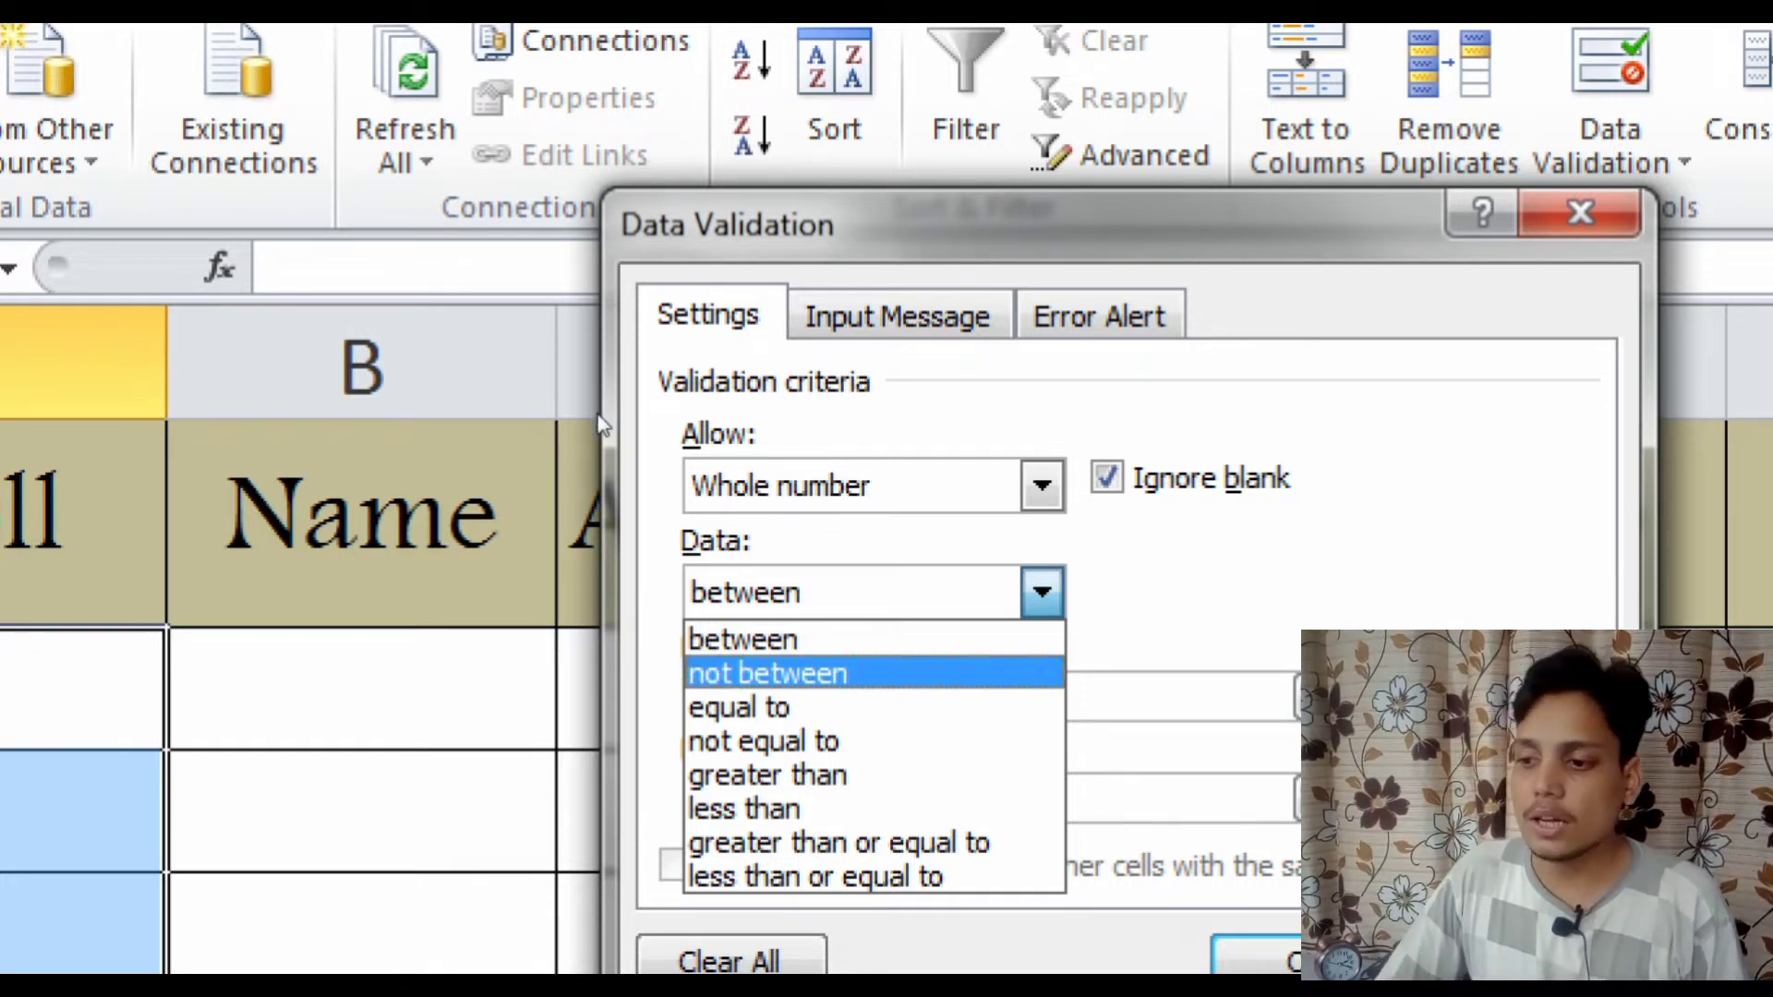
key(Down)
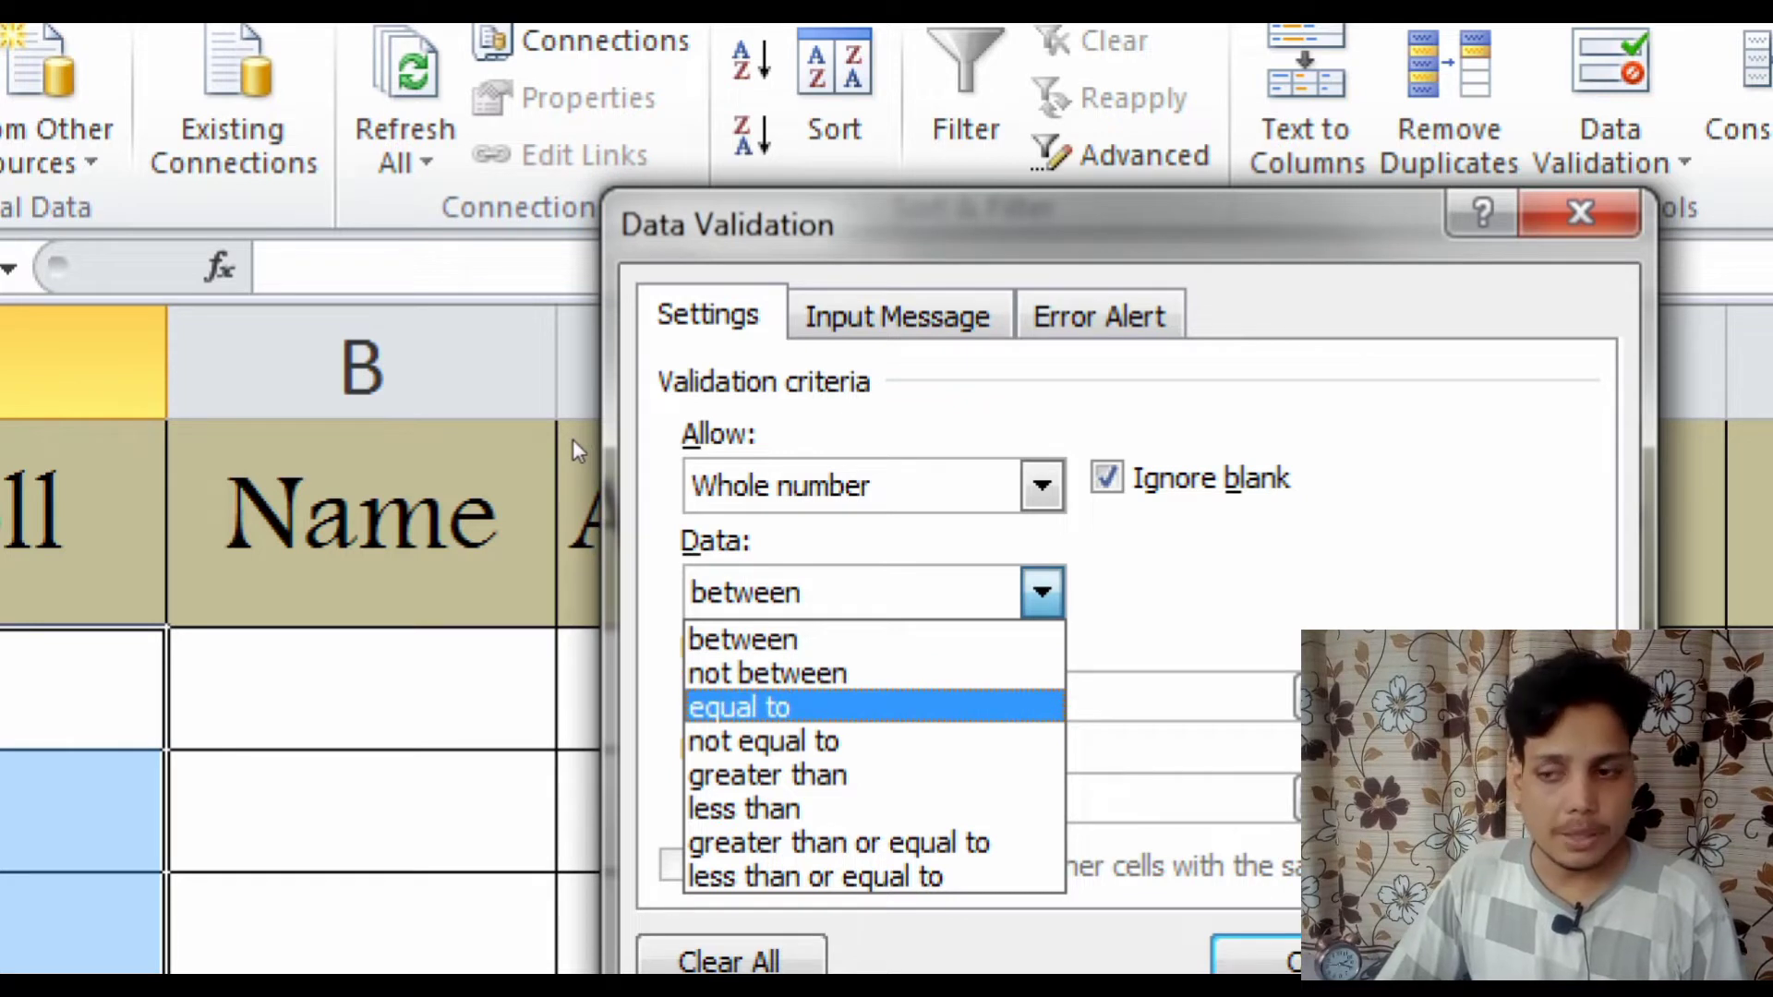
key(Down)
key(Down)
key(Down)
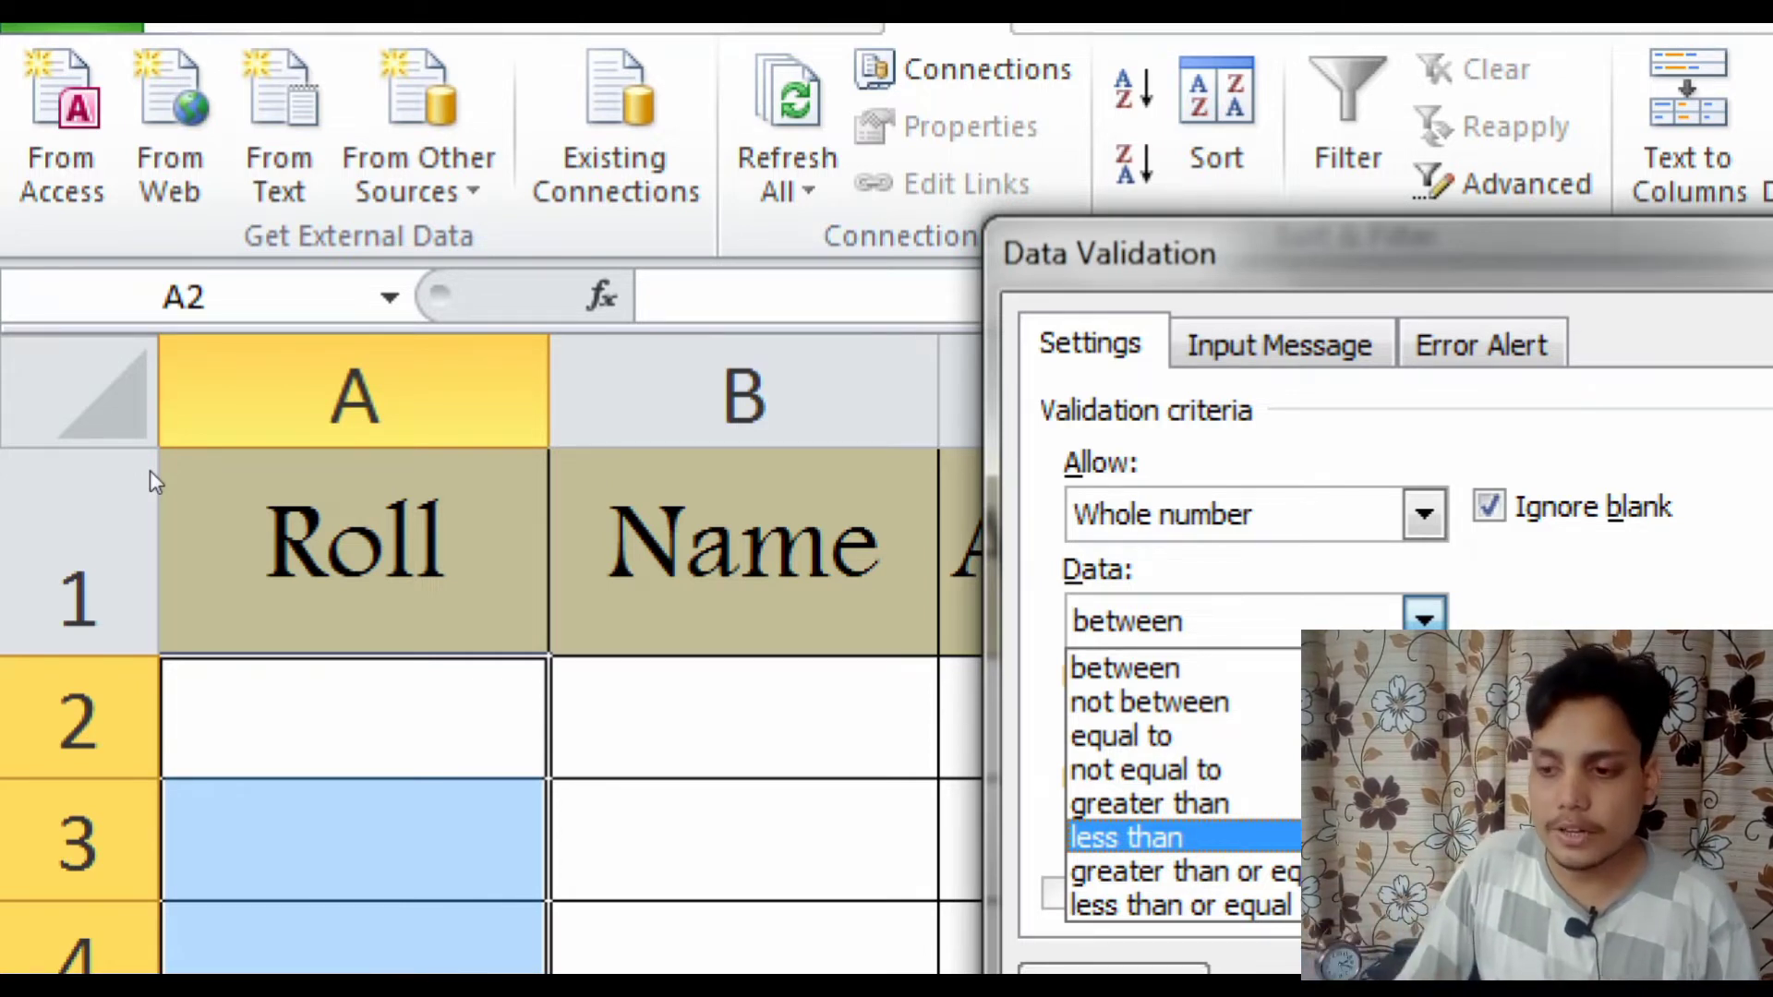
key(Up)
key(Up)
key(Up)
key(Up)
key(Up)
key(Down)
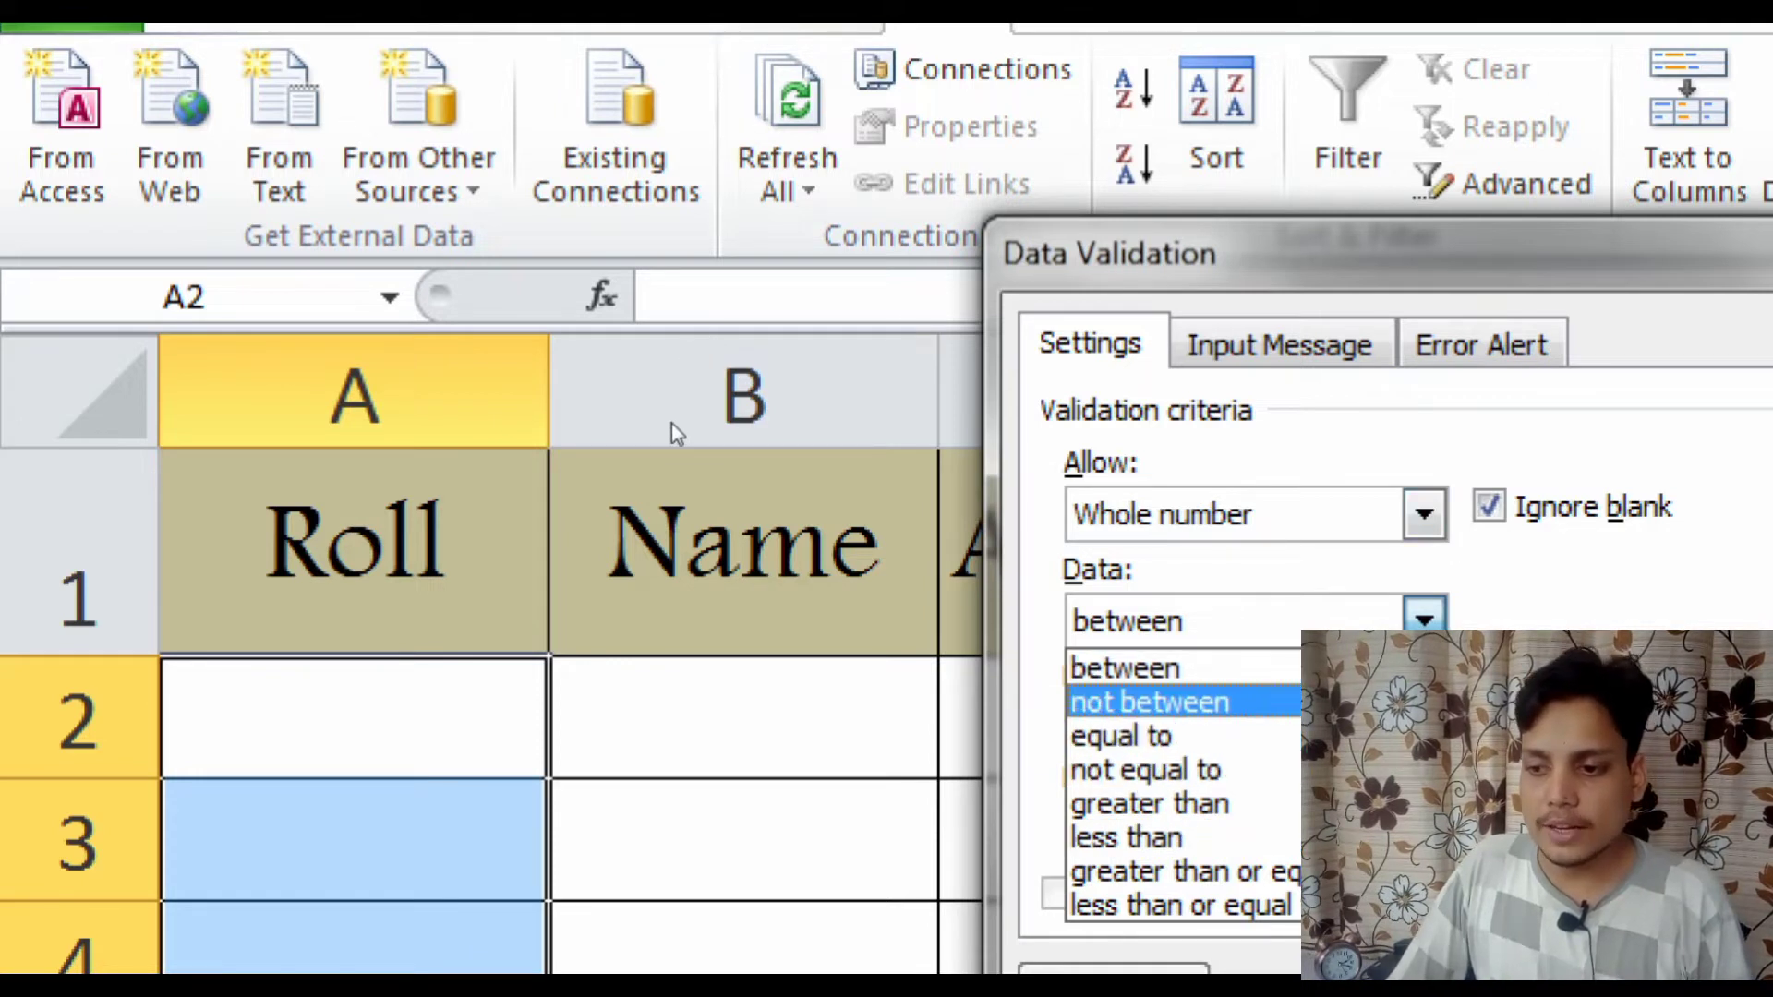
key(Down)
key(Down)
key(Up)
key(Up)
key(Down)
key(Down)
key(Down)
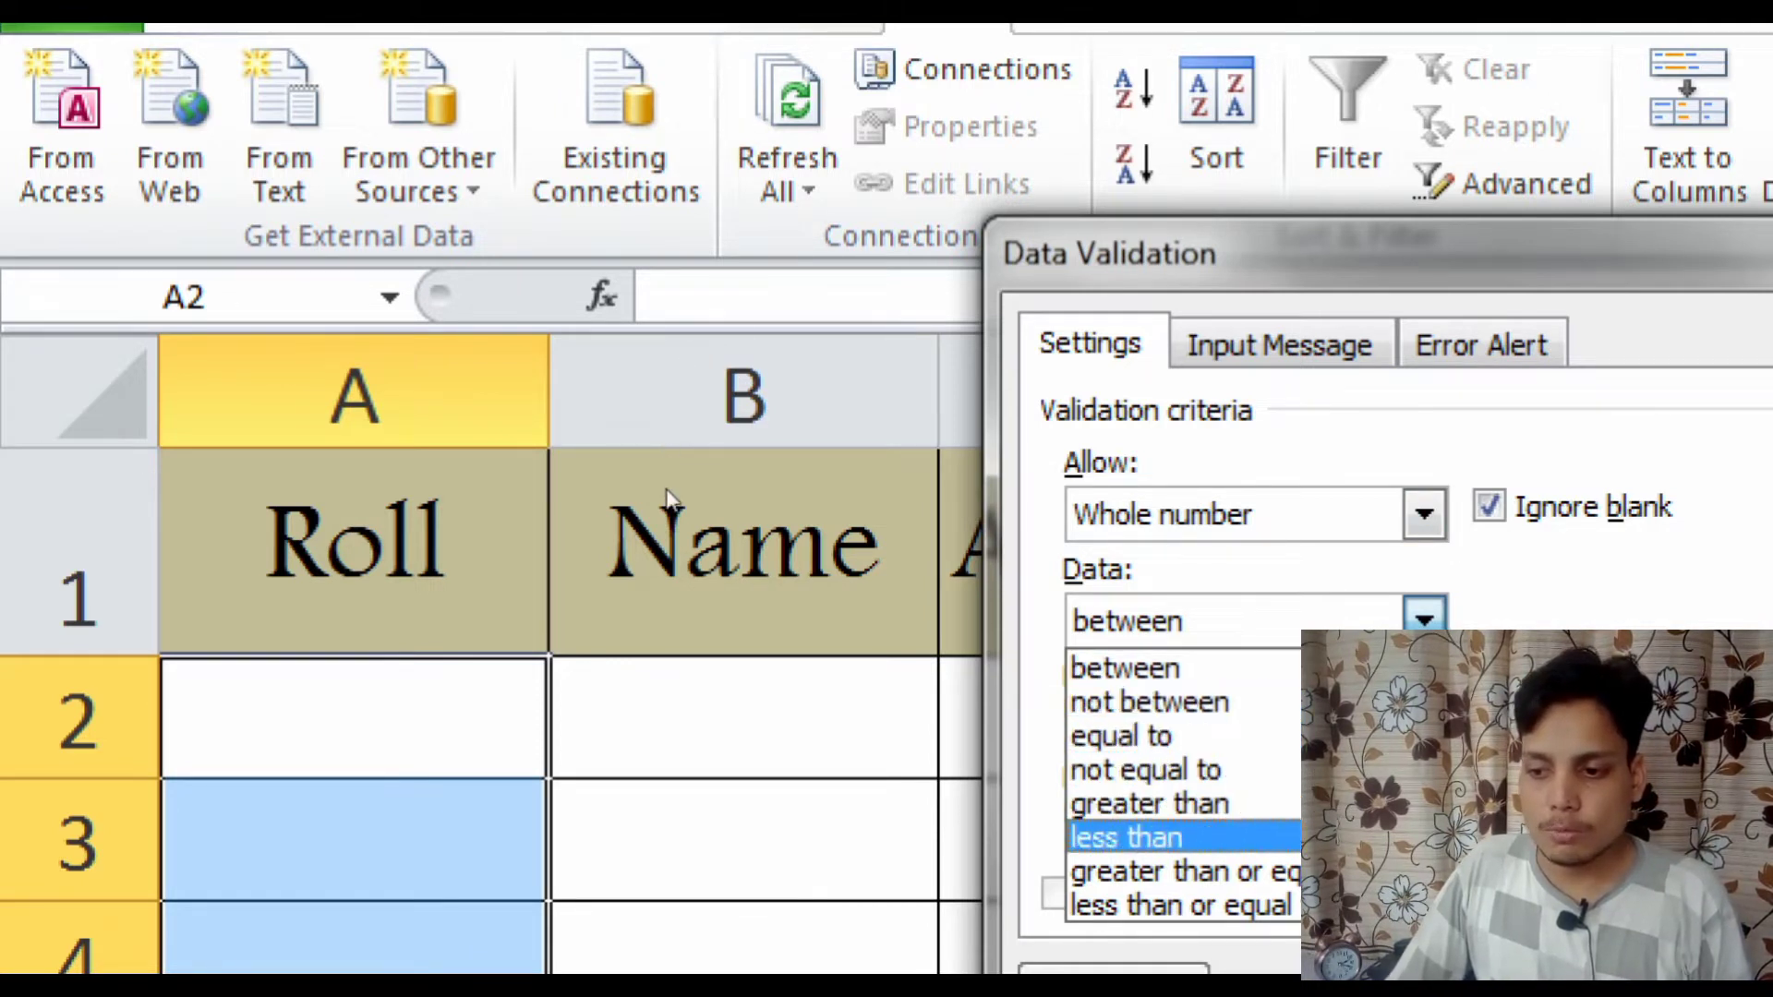
key(Down)
key(Down)
key(Up)
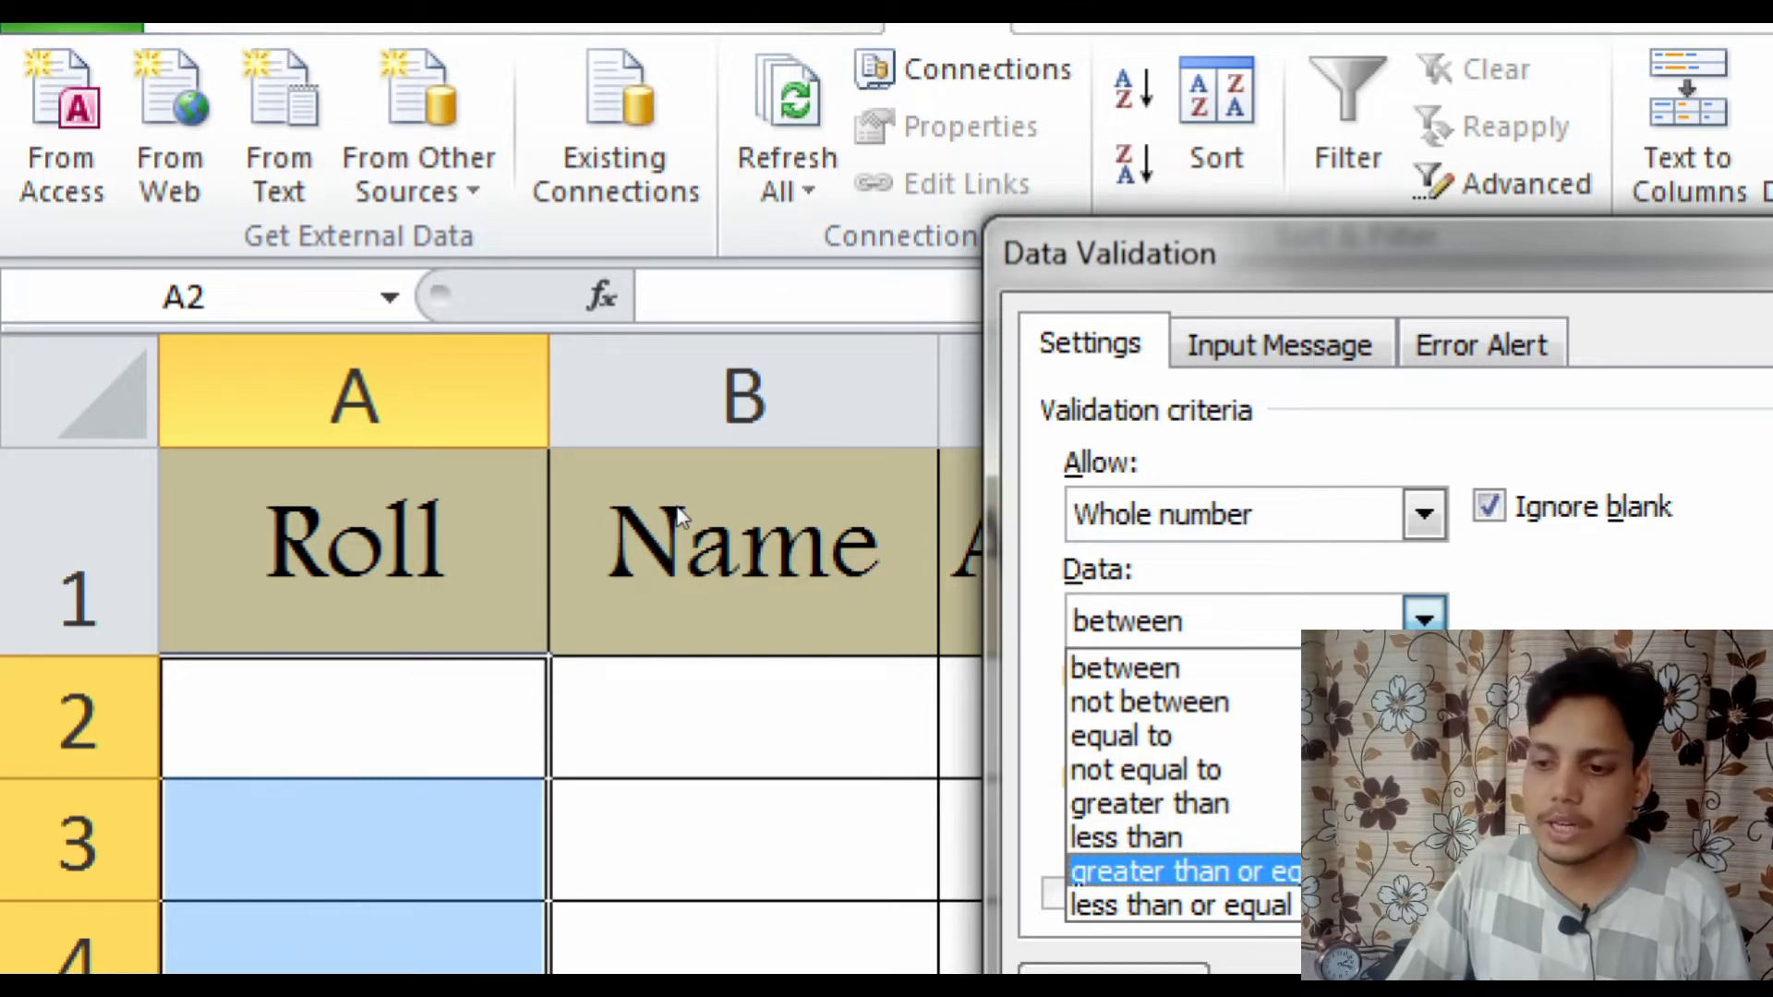
key(Return)
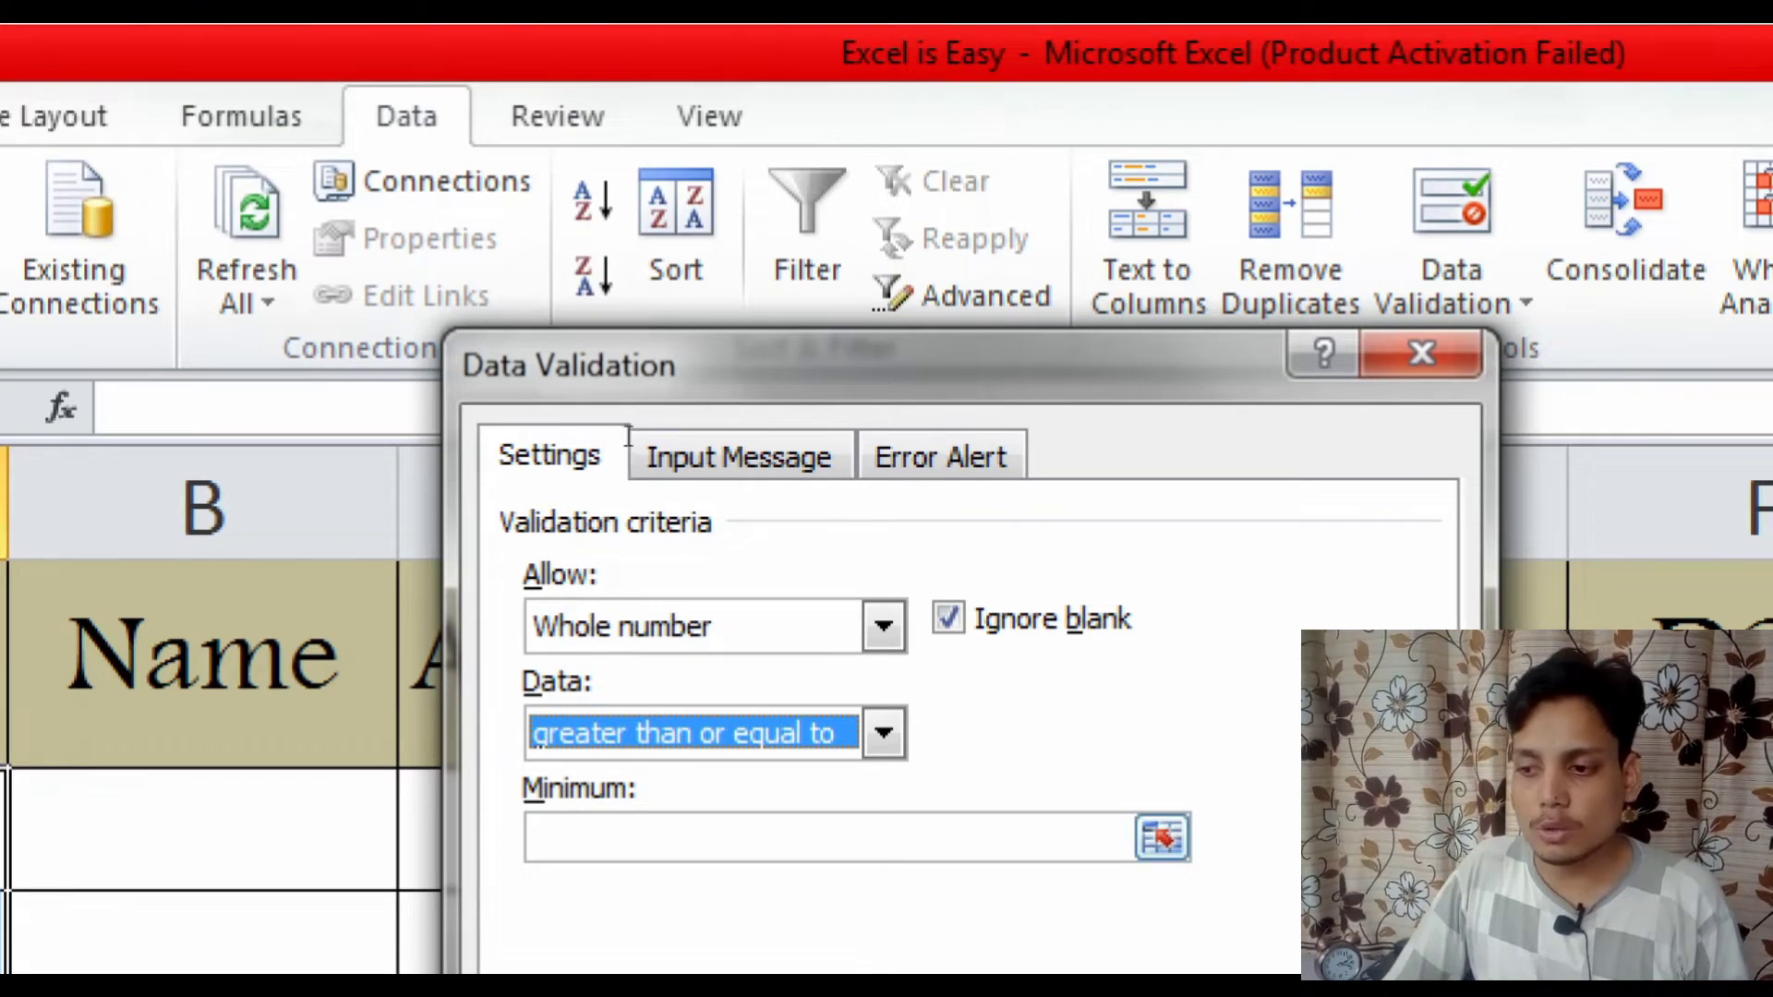
Enter 100 as the minimum and confirm the Roll validation rule.
key(Tab)
text(100)
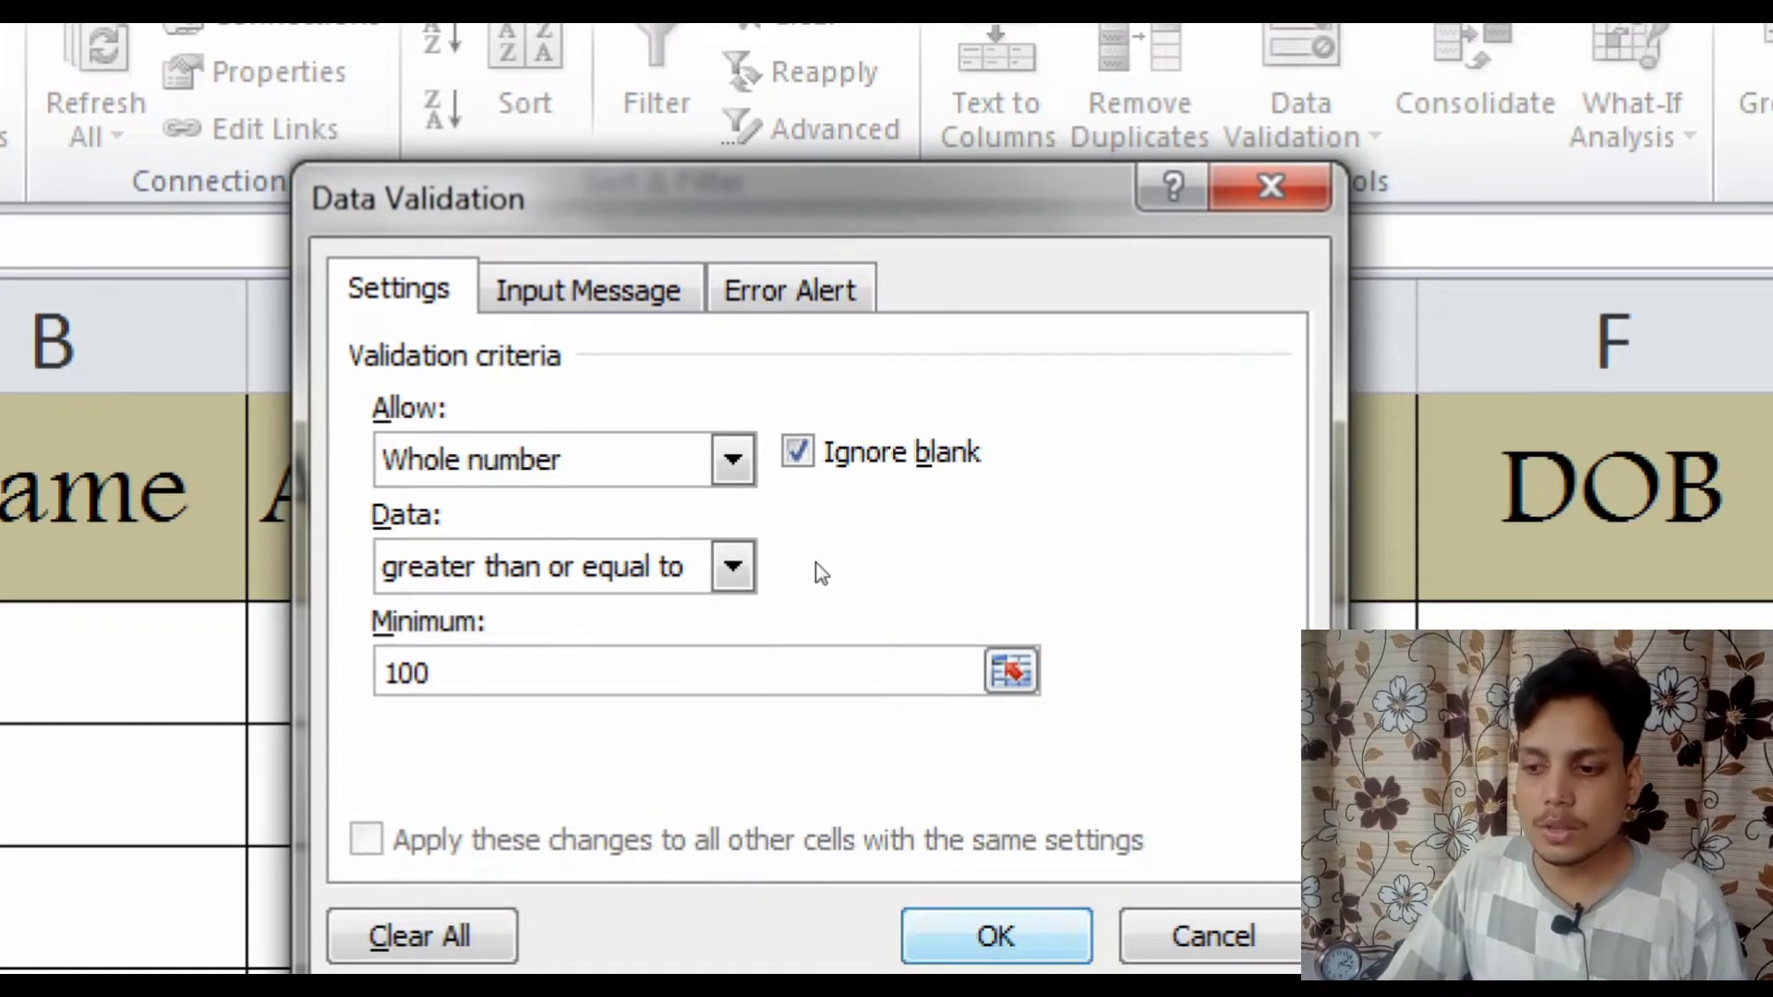
key(Return)
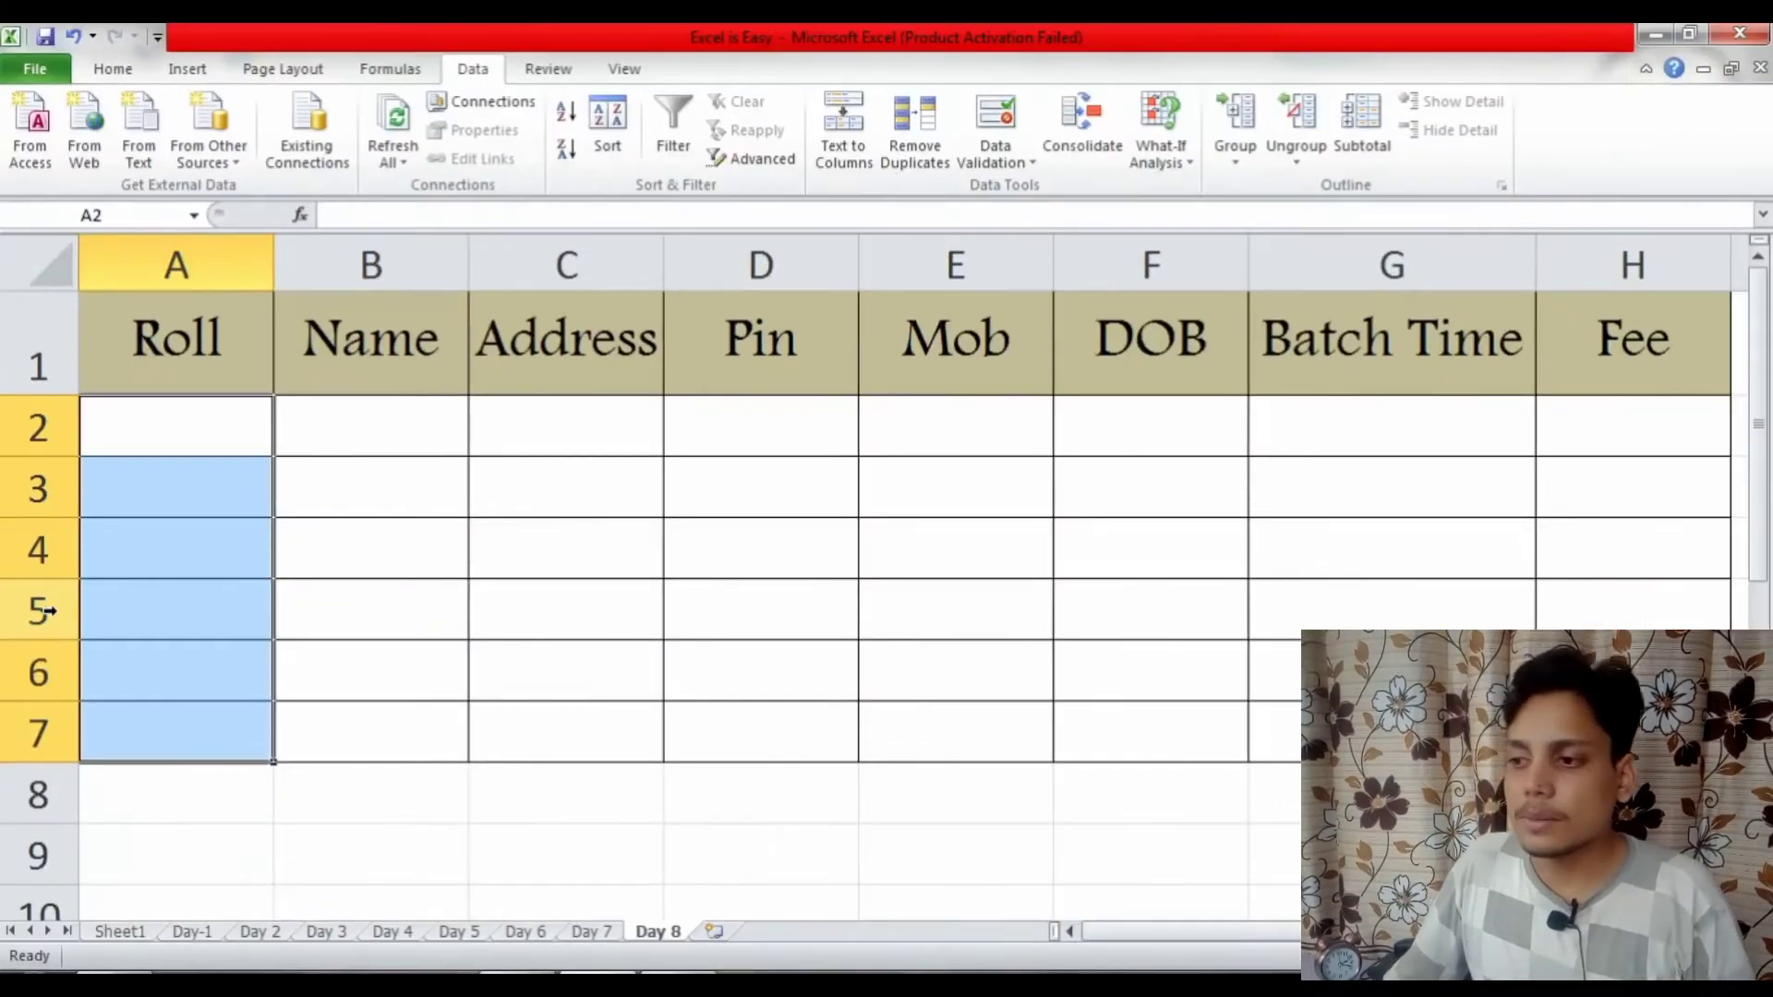
click(153, 436)
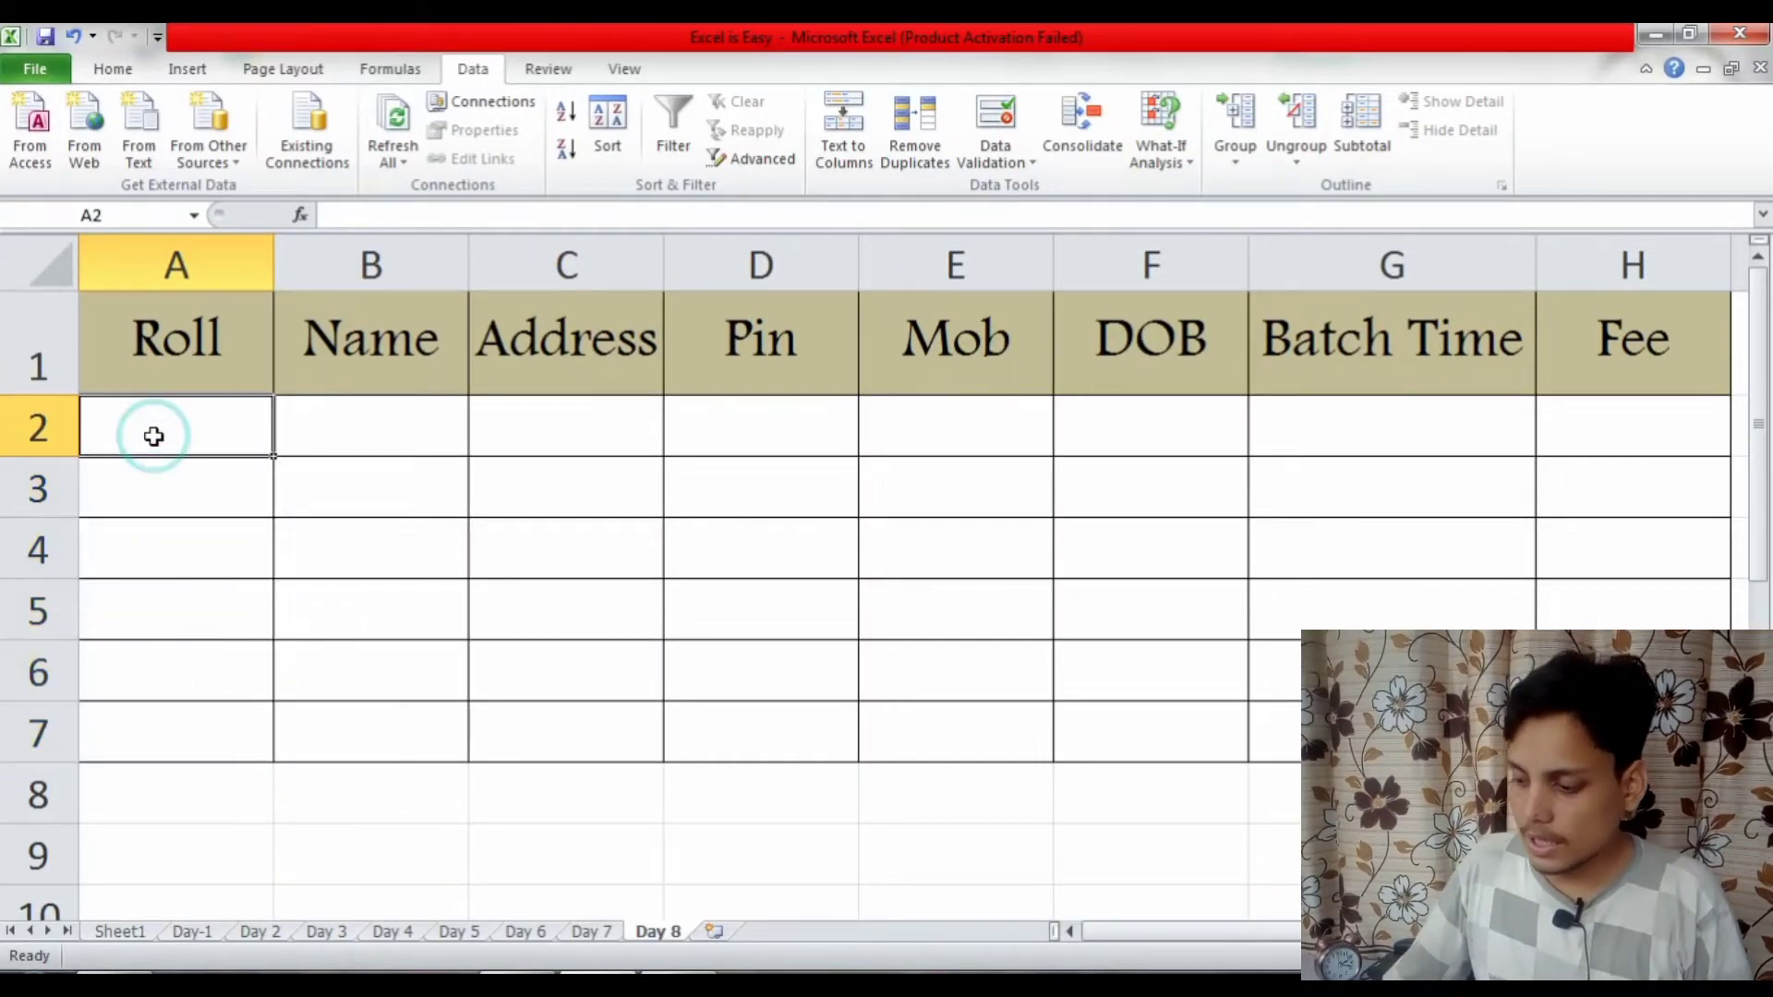
text(12)
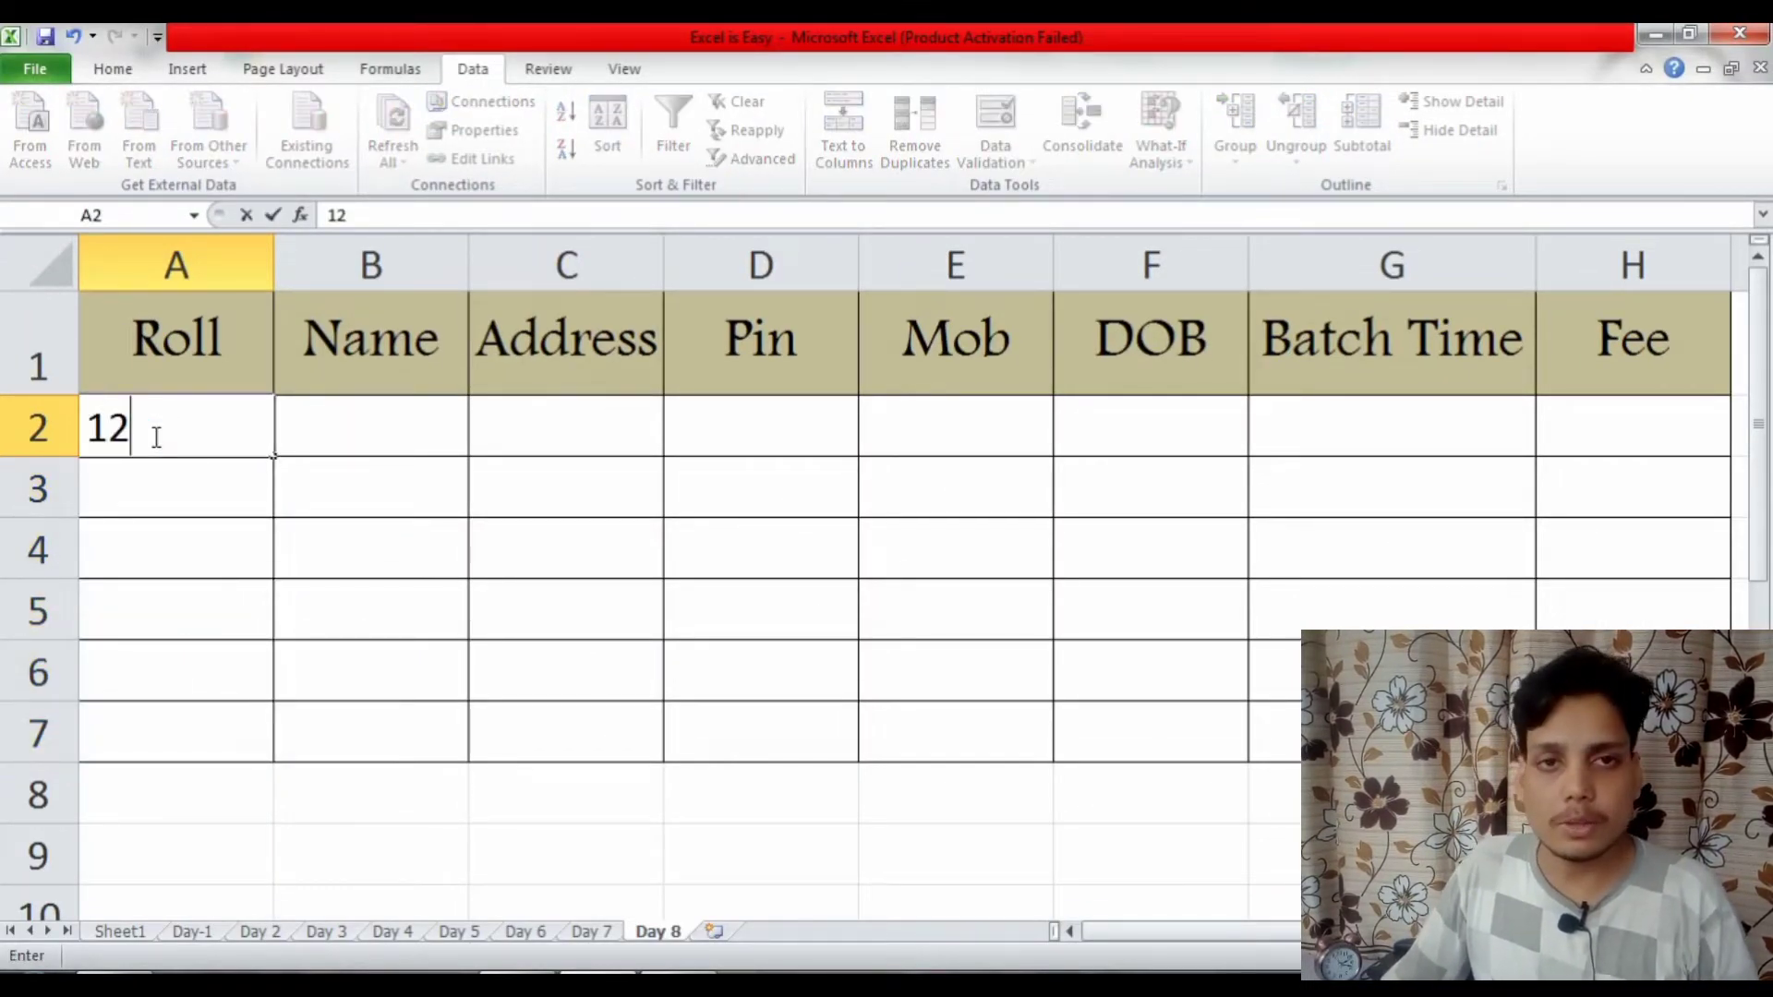
key(Return)
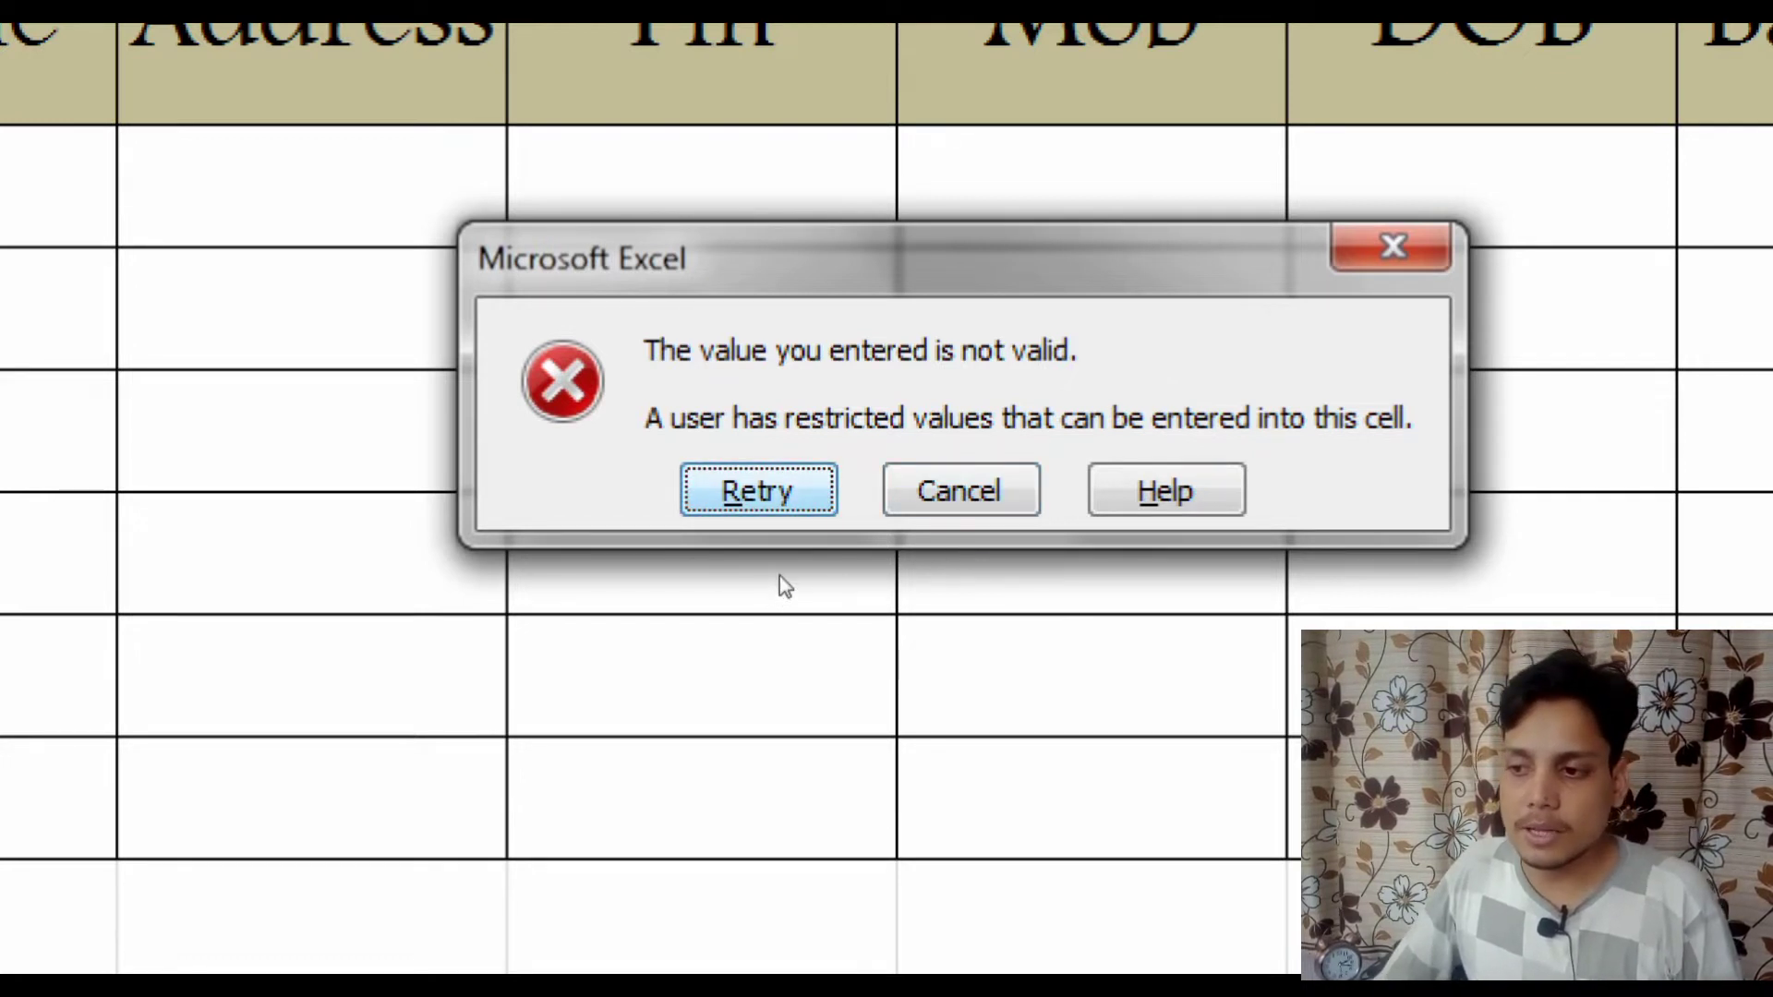
key(Tab)
key(Return)
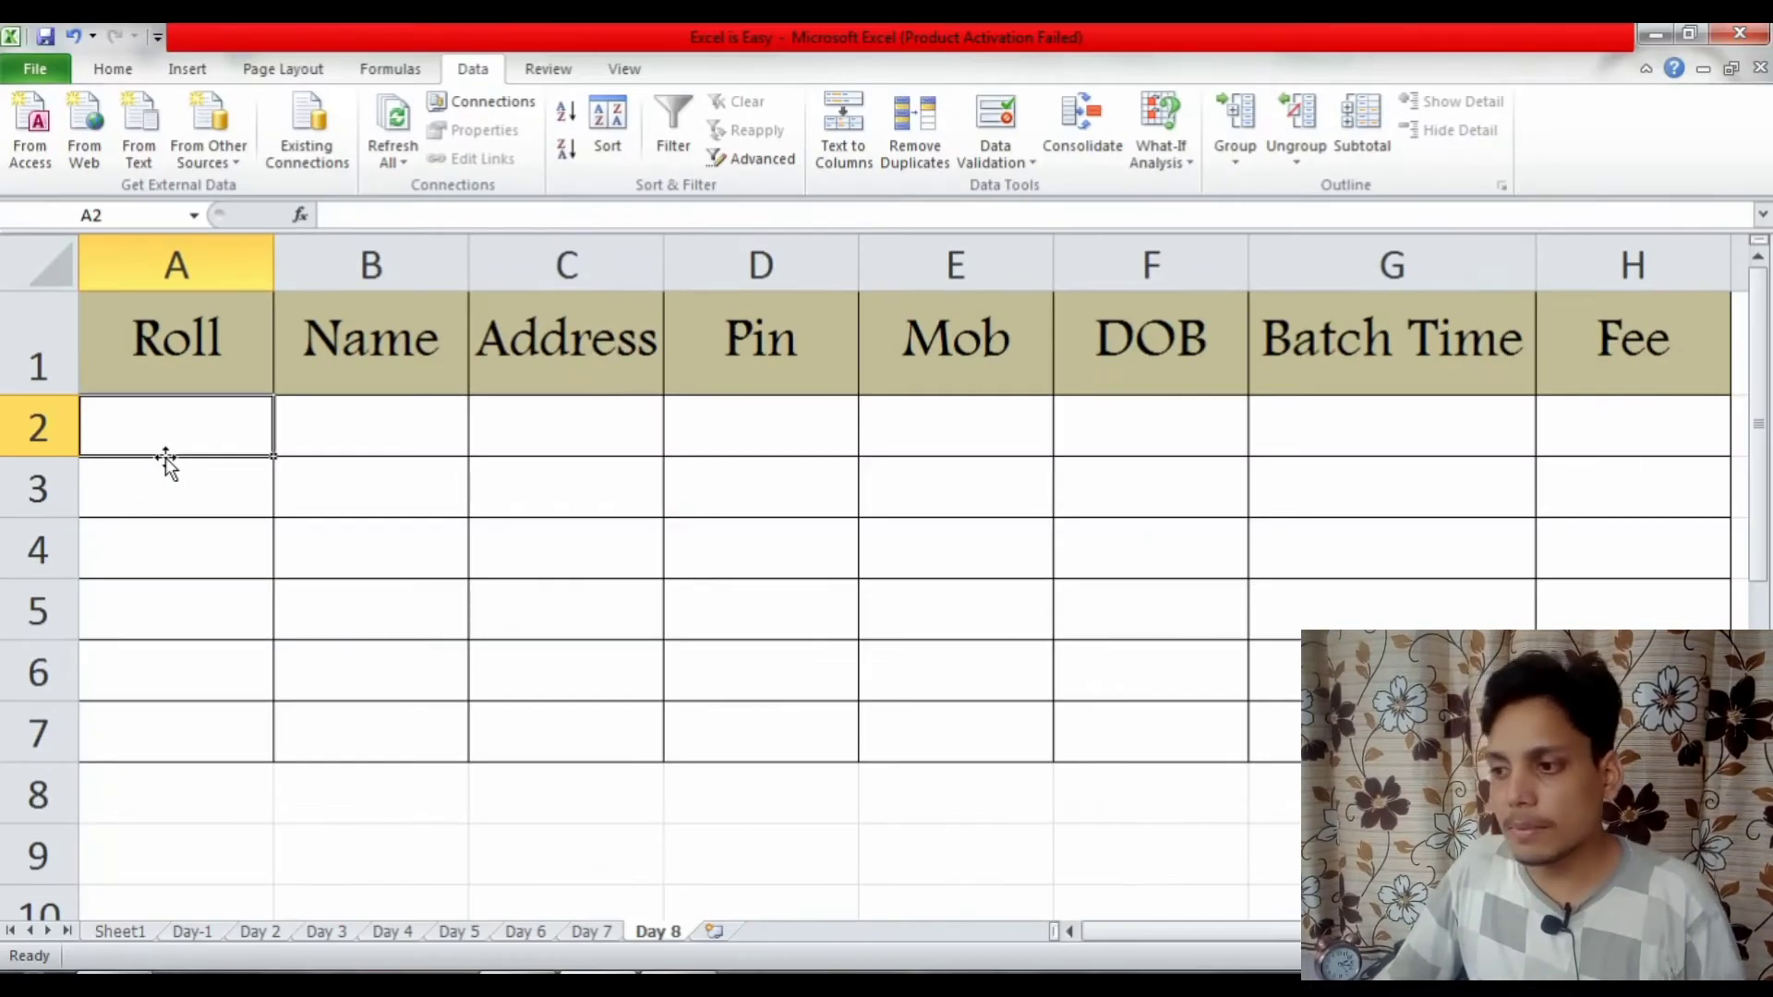
Reopen Data Validation for Roll cells A2:A6 on the Error Alert tab.
drag(182, 407, 162, 729)
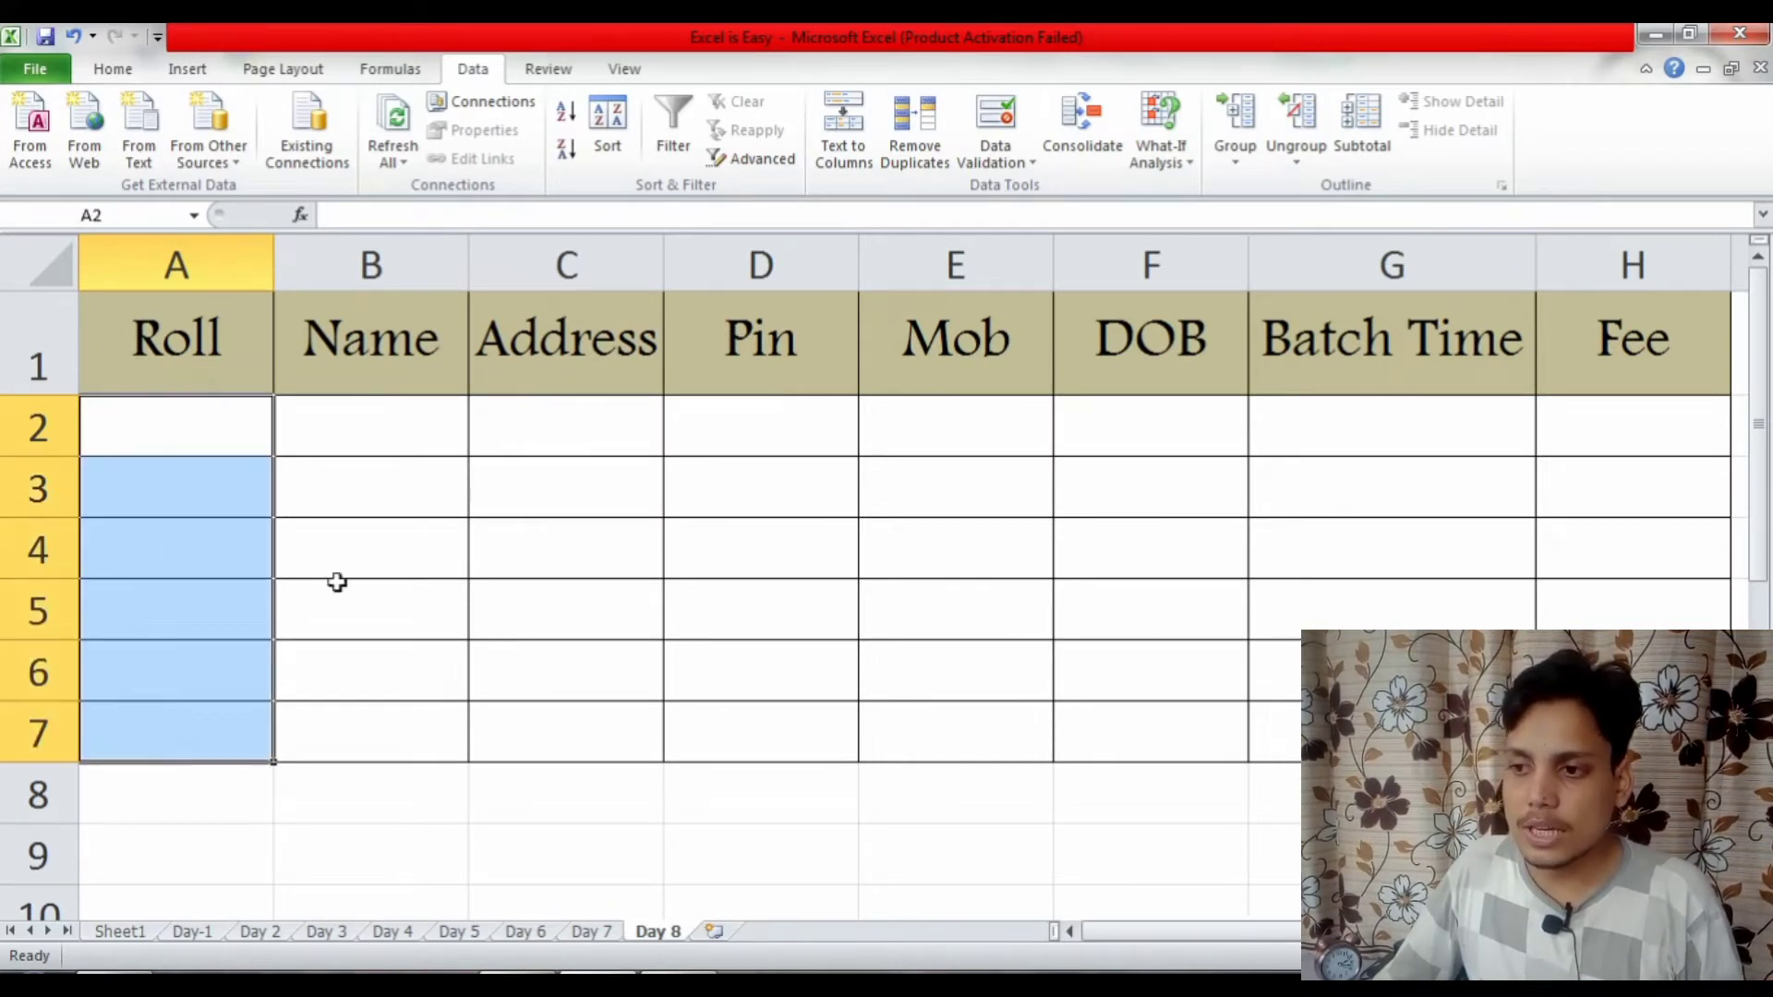
click(1003, 145)
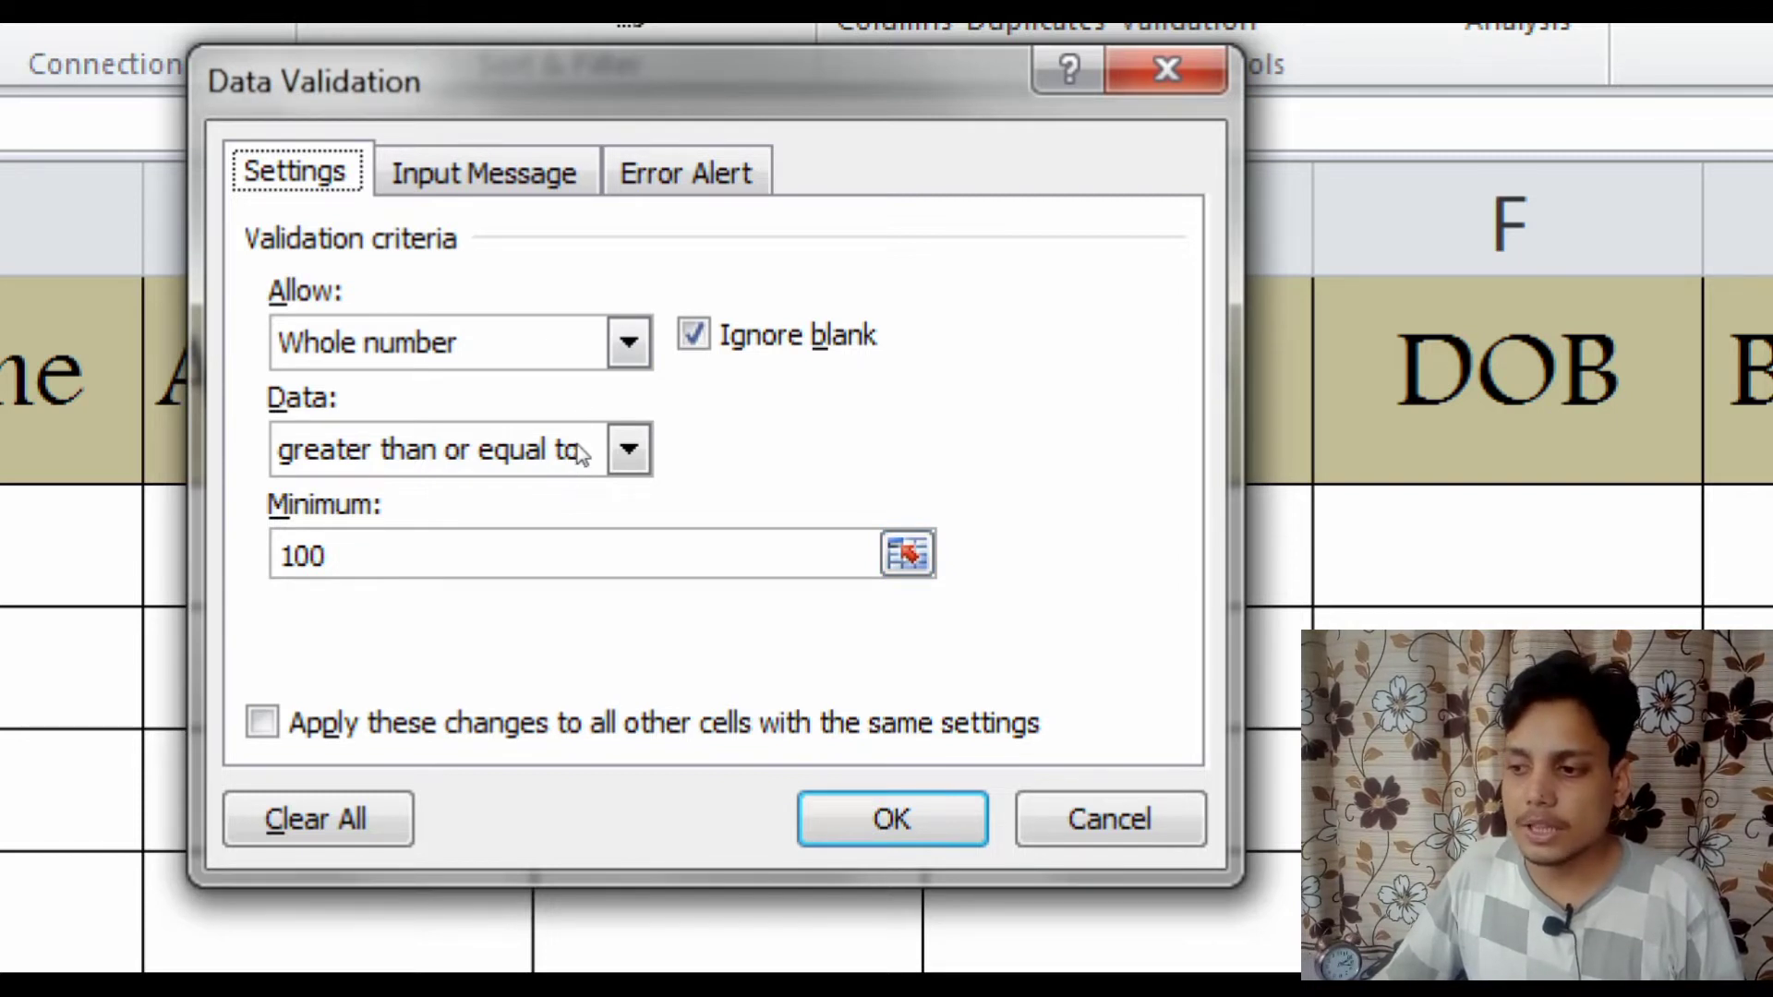
click(731, 238)
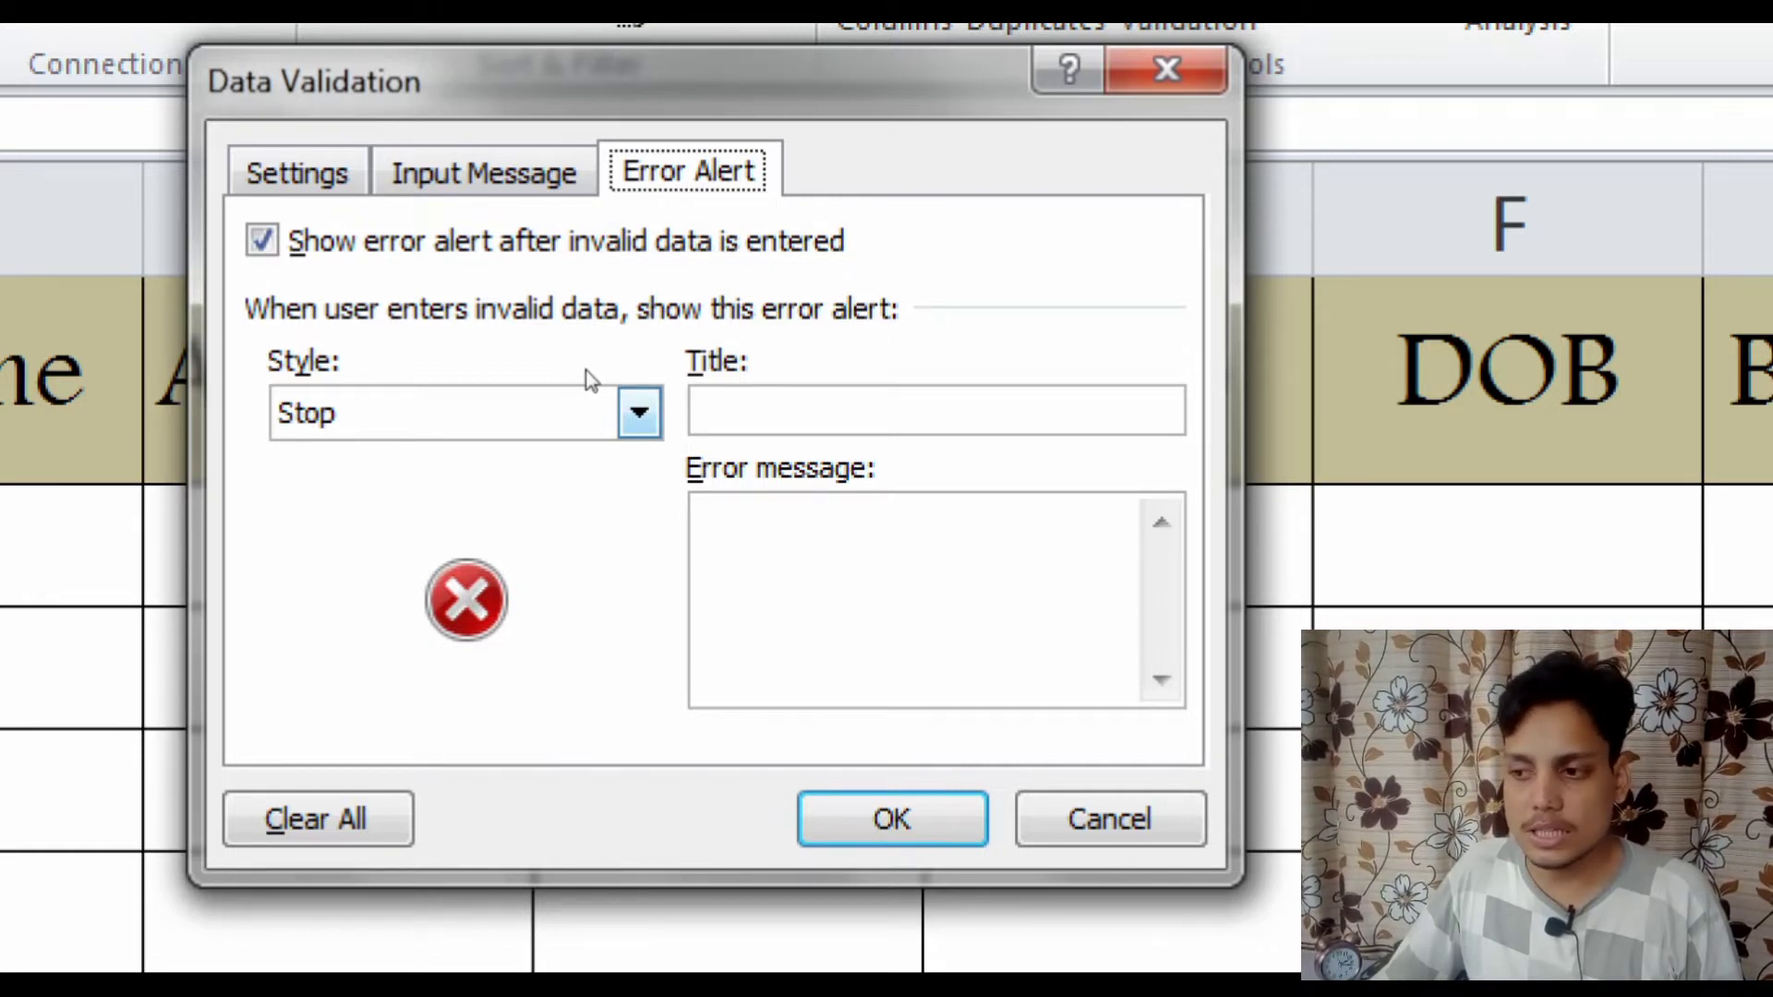
Title the Roll column's Stop error alert 'Wrong Input'.
click(801, 406)
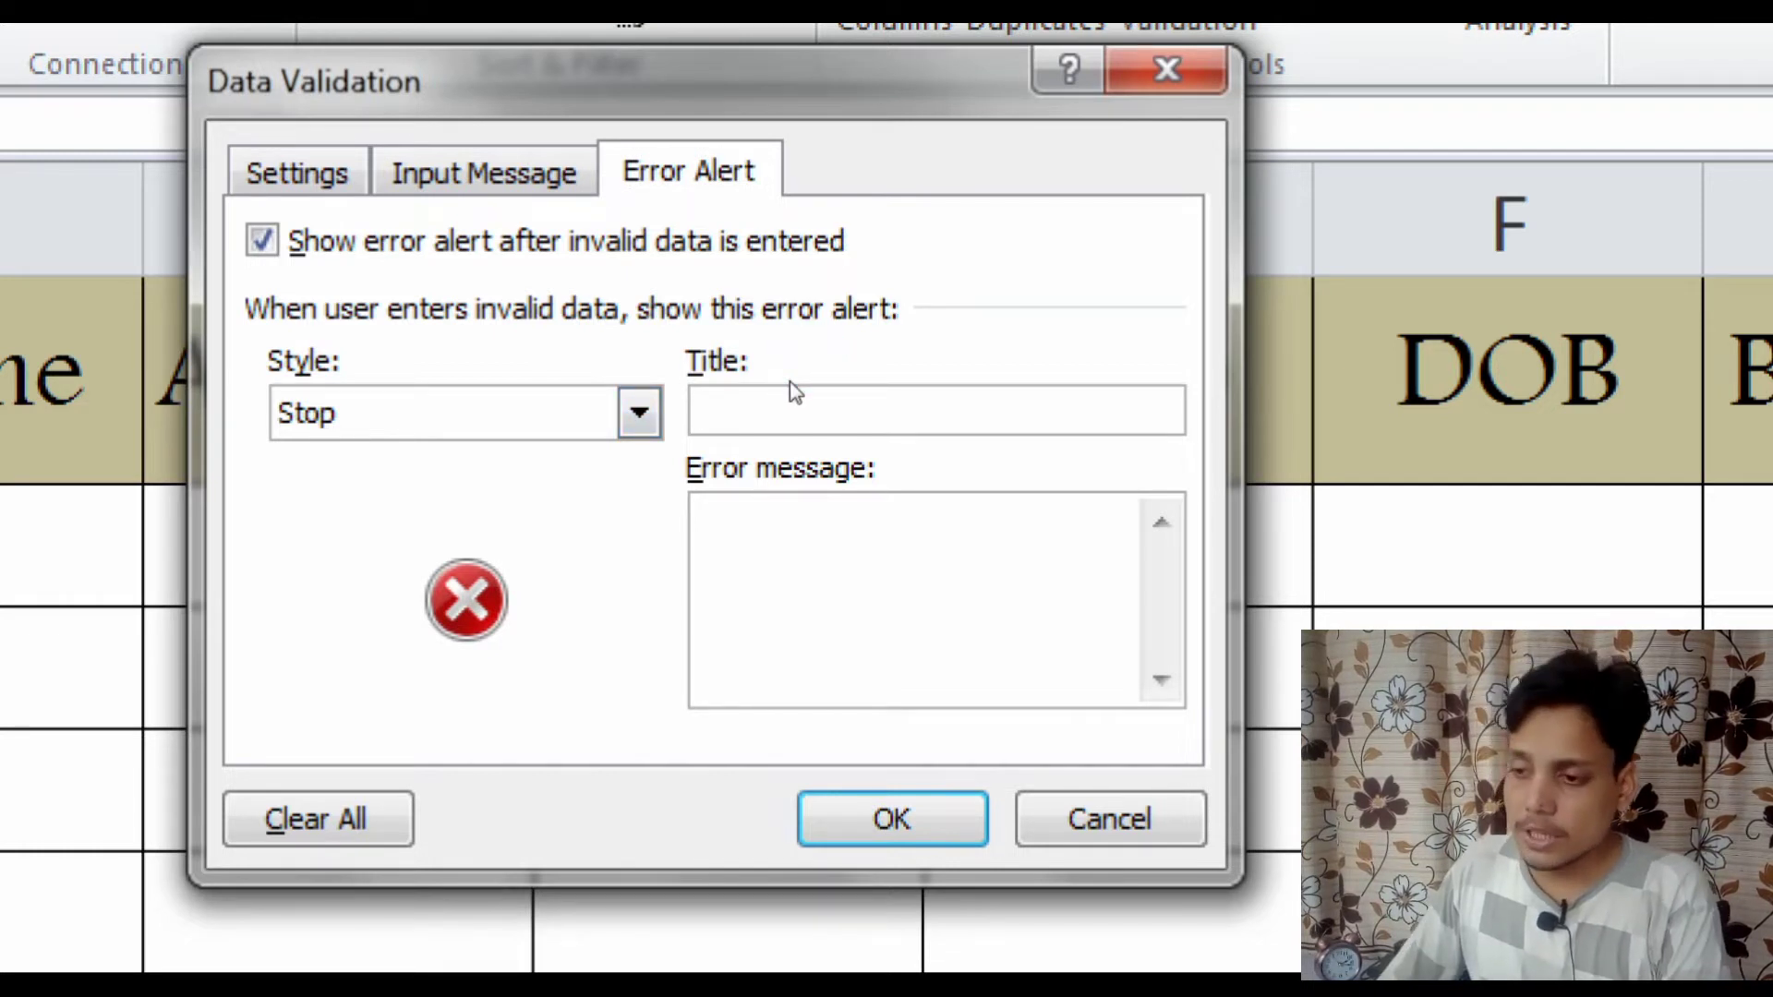
text(R)
key(BackSpace)
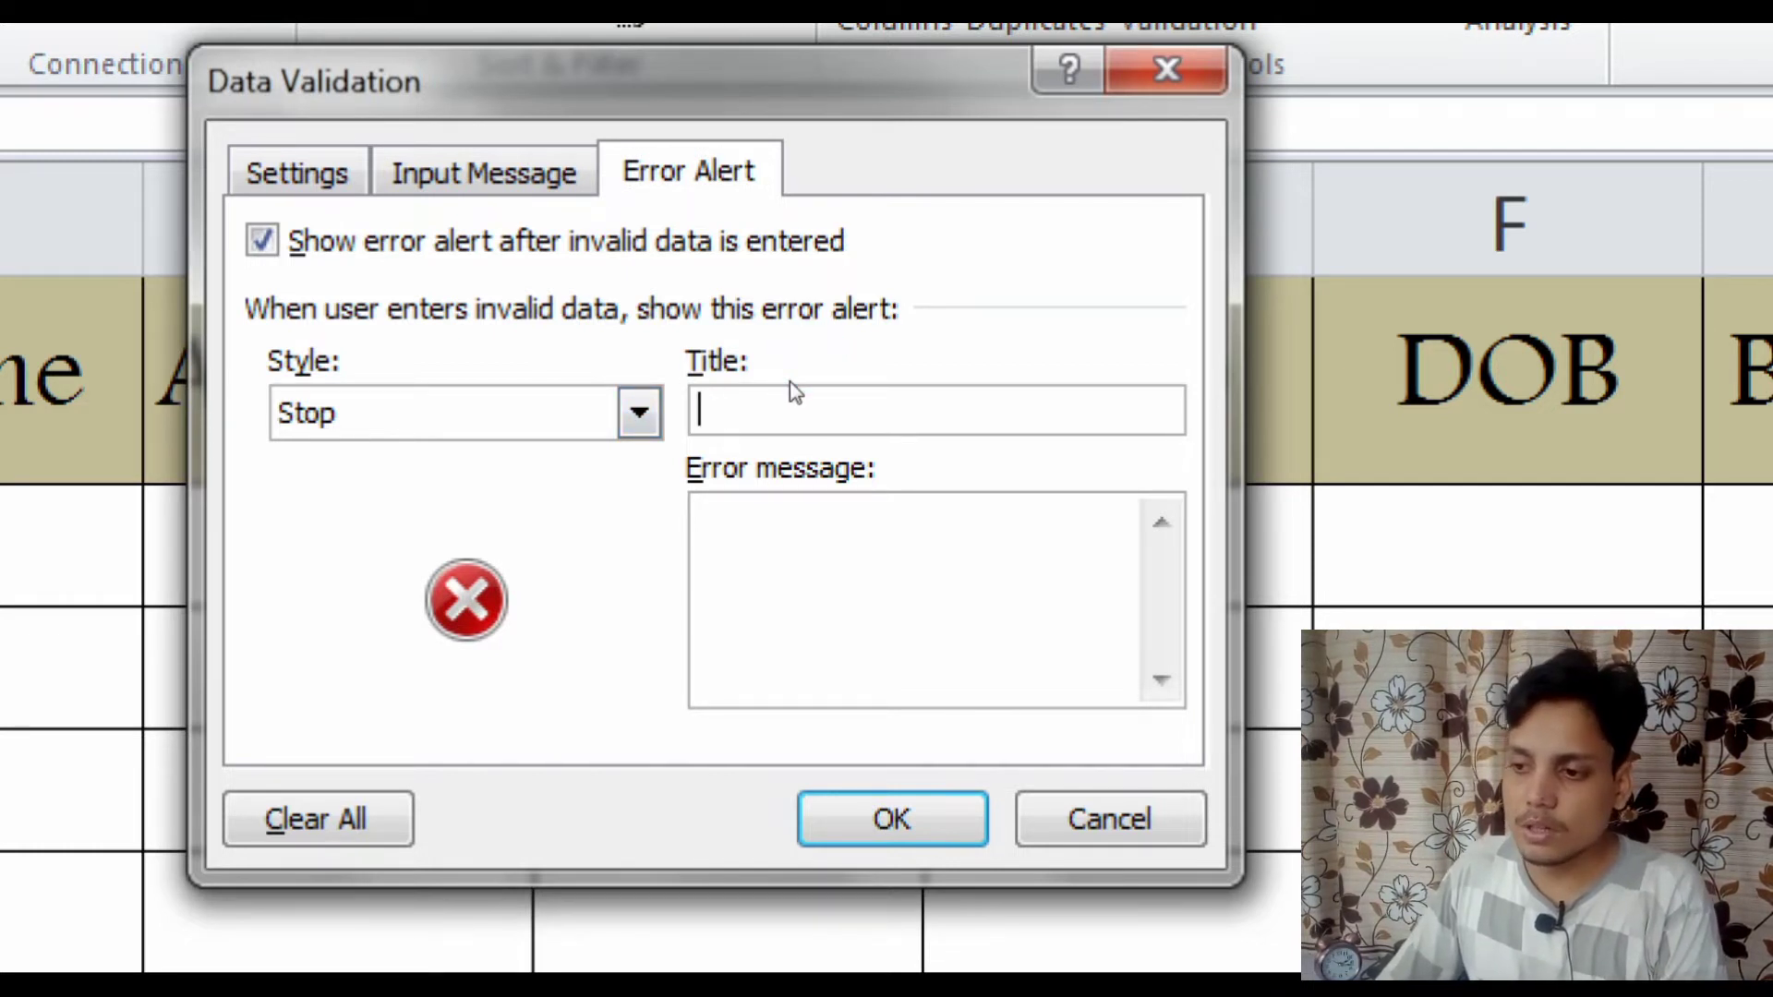
text(WrongD)
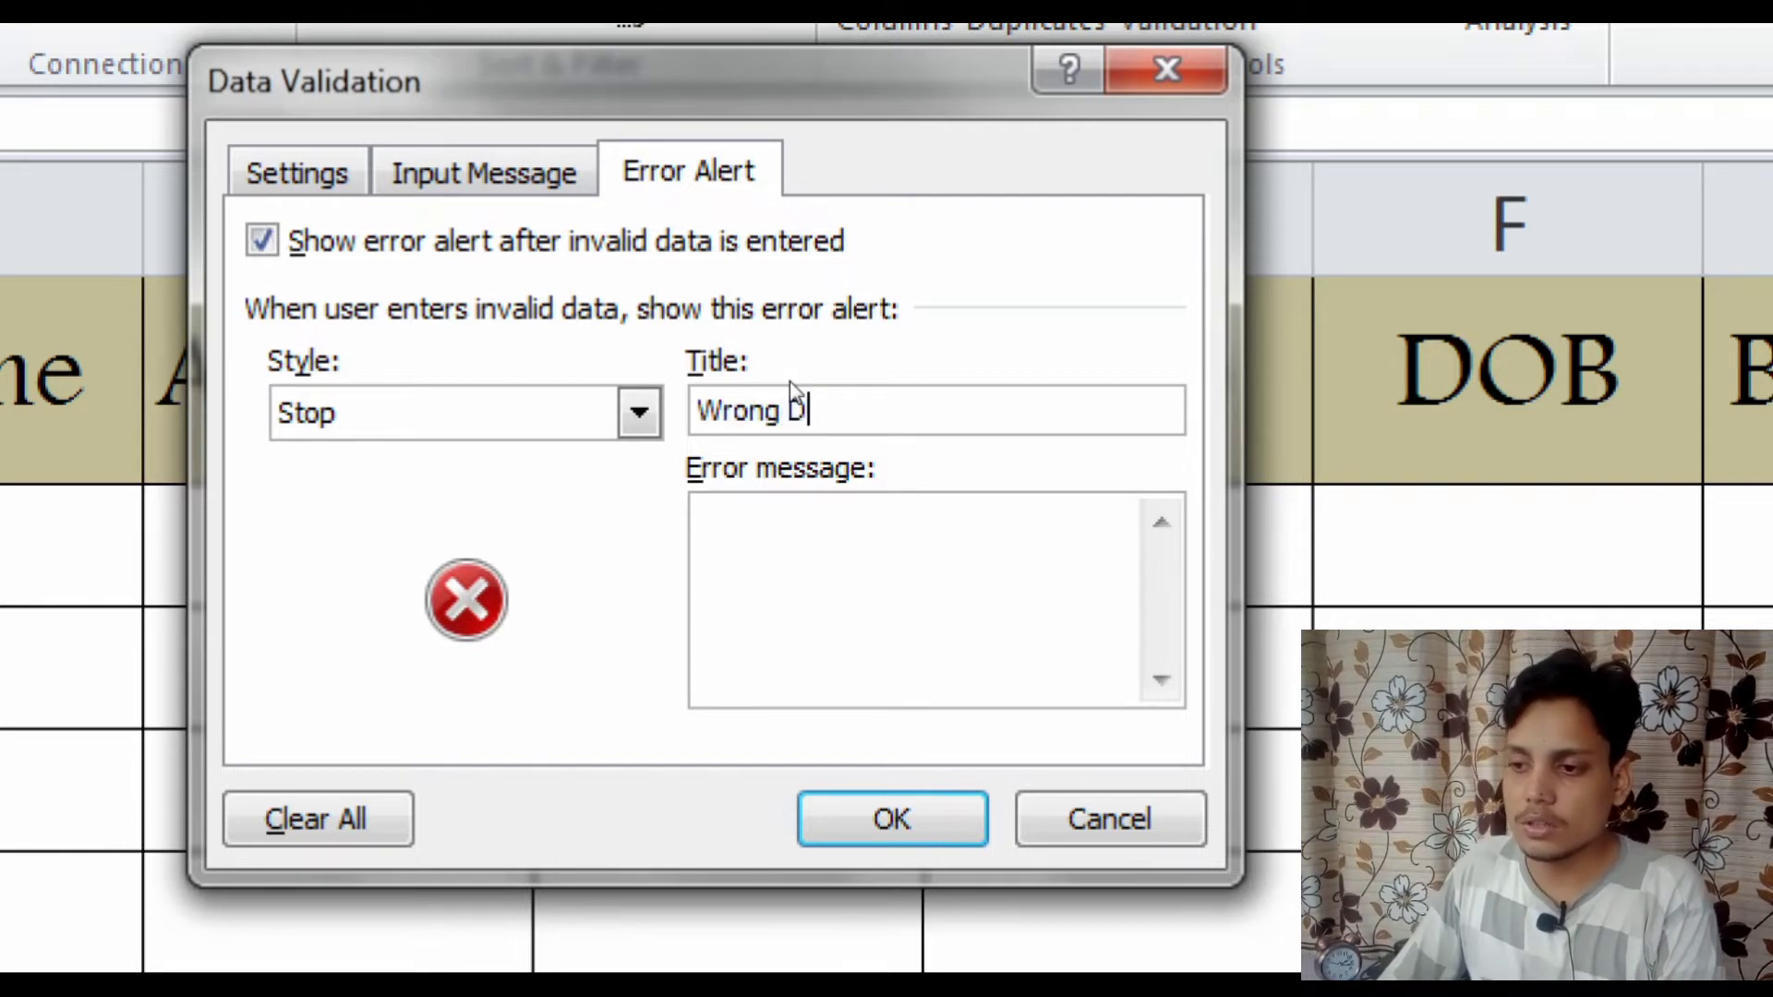
key(BackSpace)
text(Inpu)
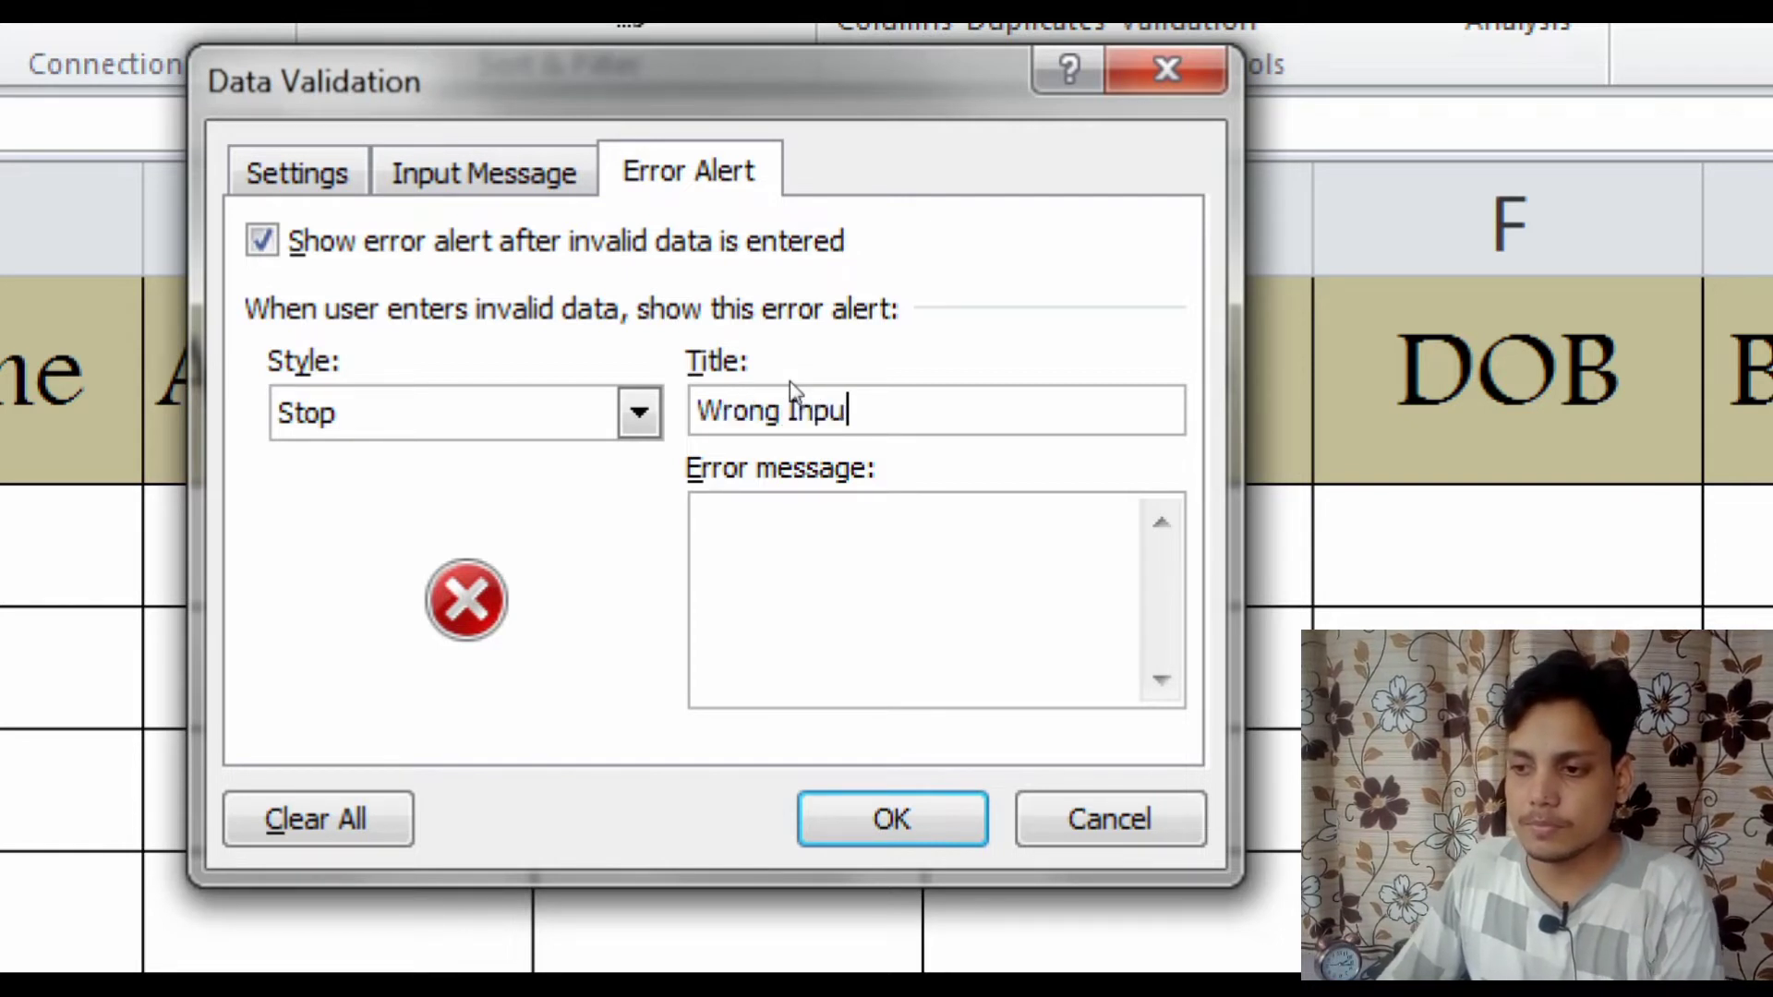
text(t)
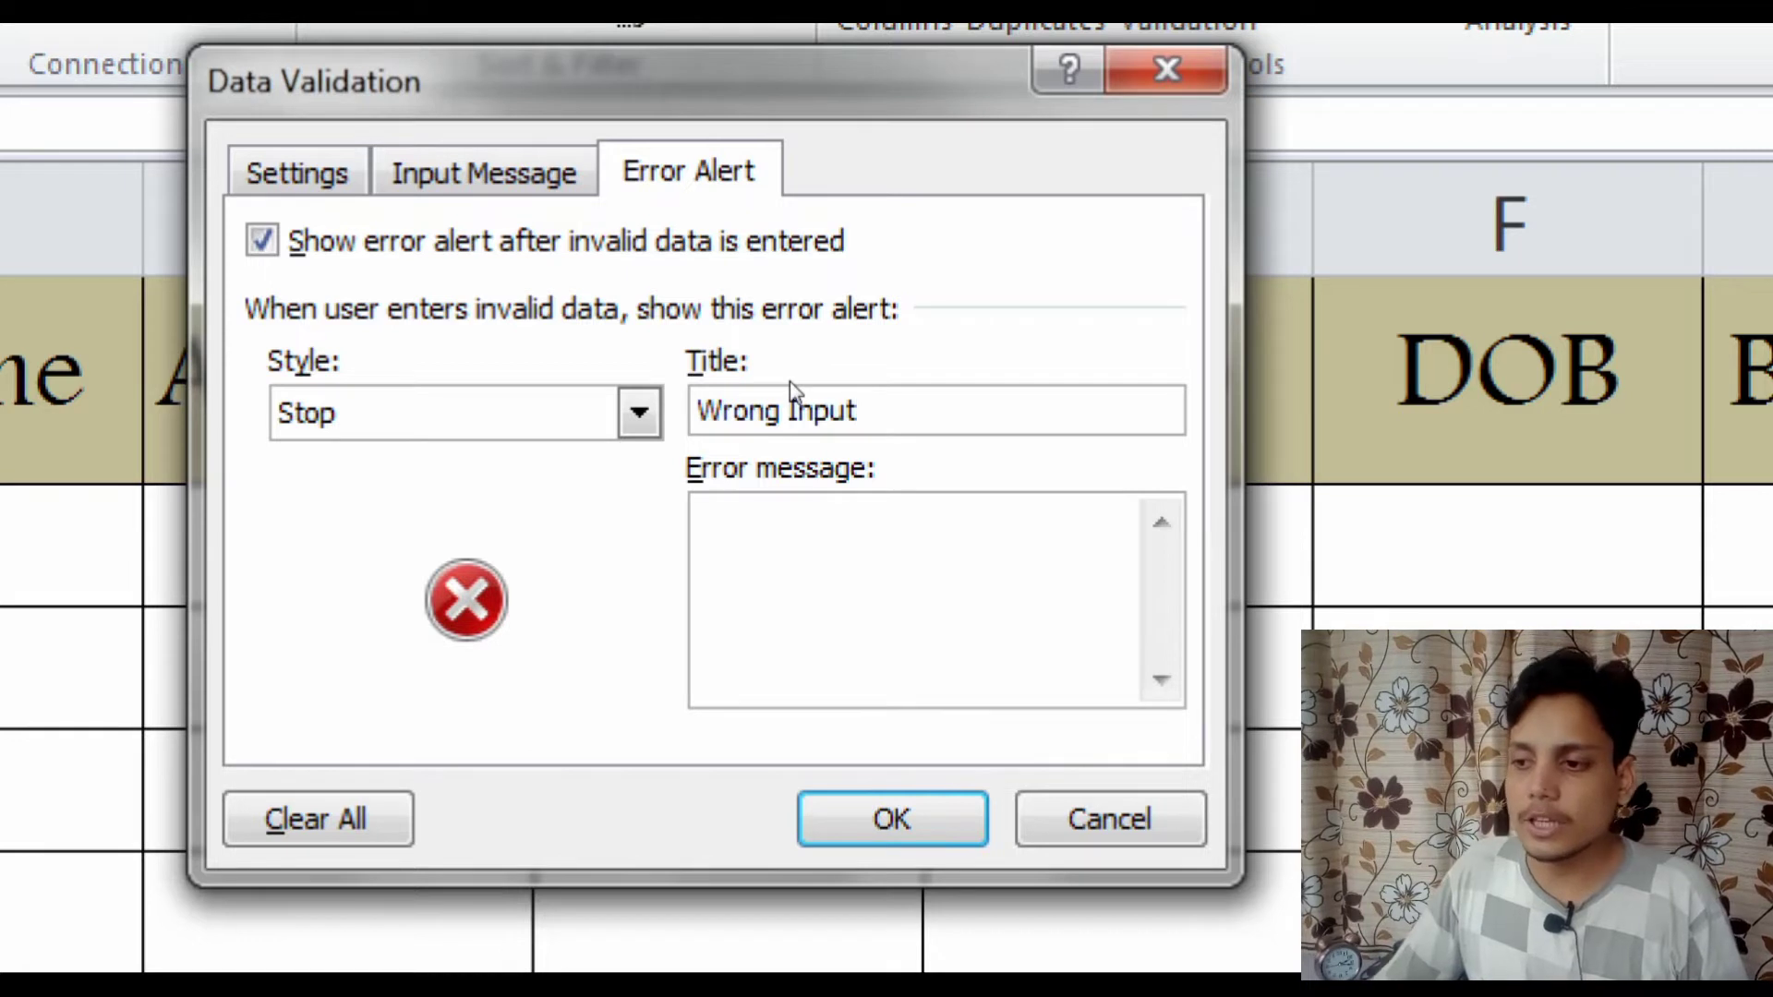
Write the alert message 'The Roll No. Should be greater than or equal to 100' and apply the rule.
key(Tab)
click(796, 429)
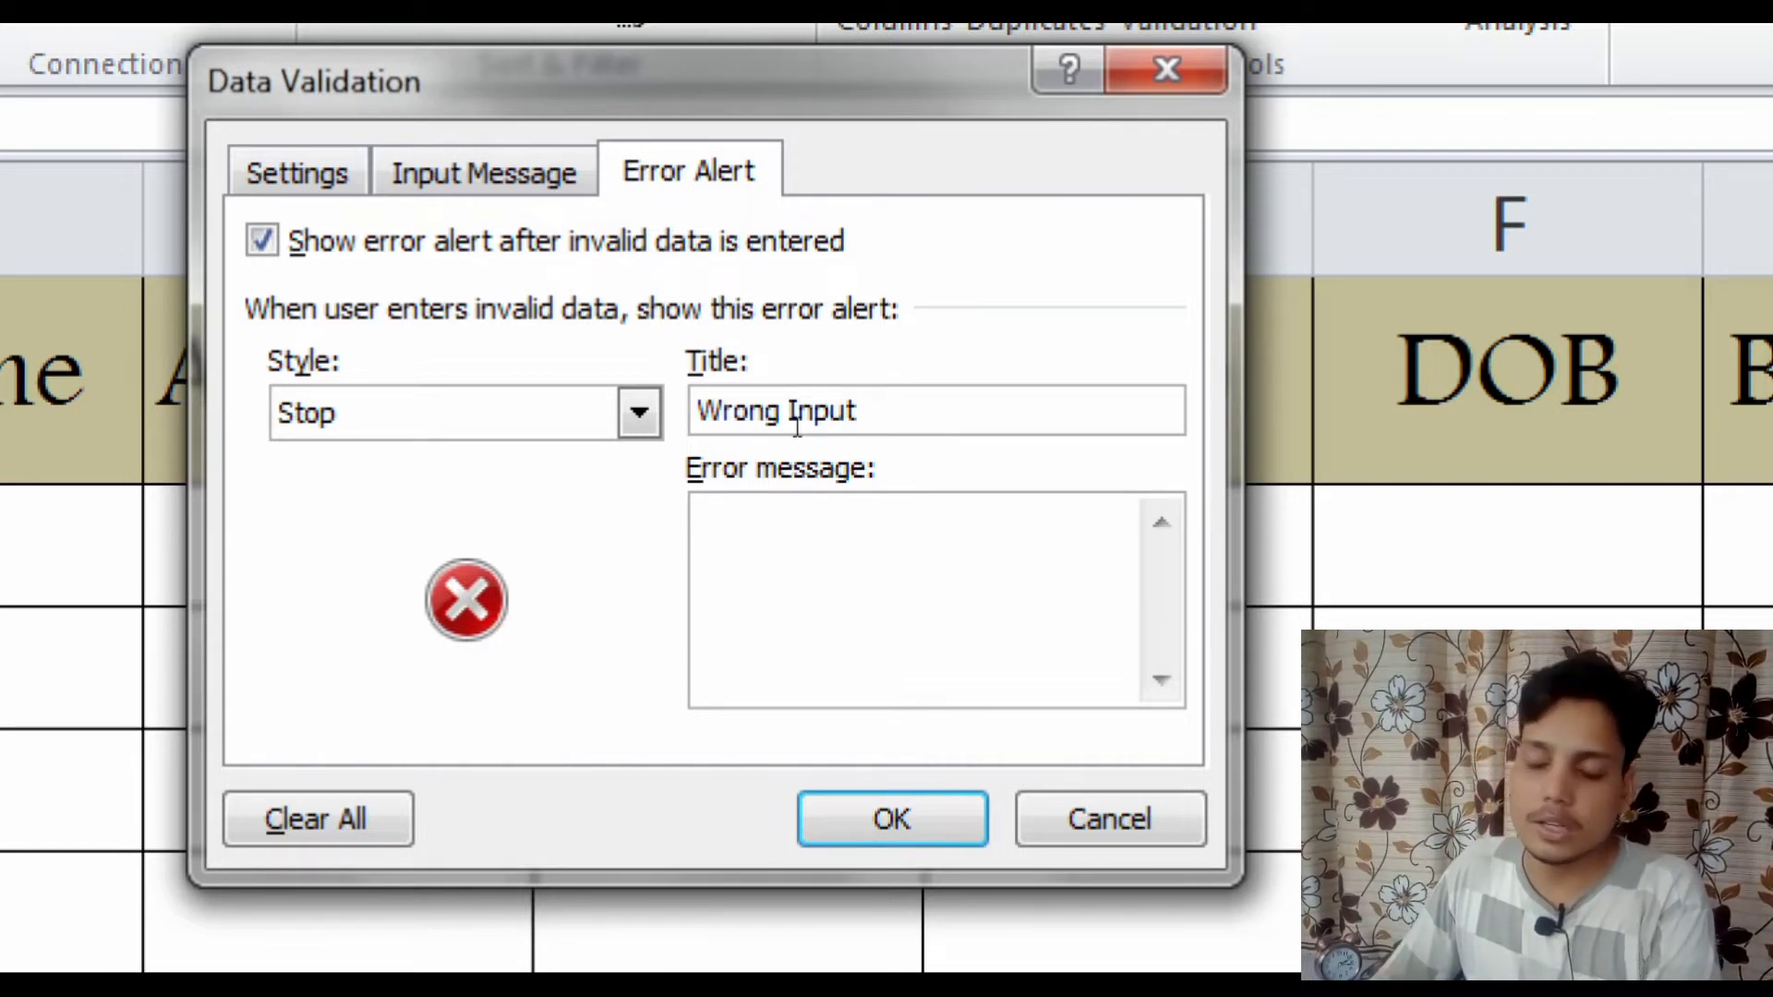
text(T)
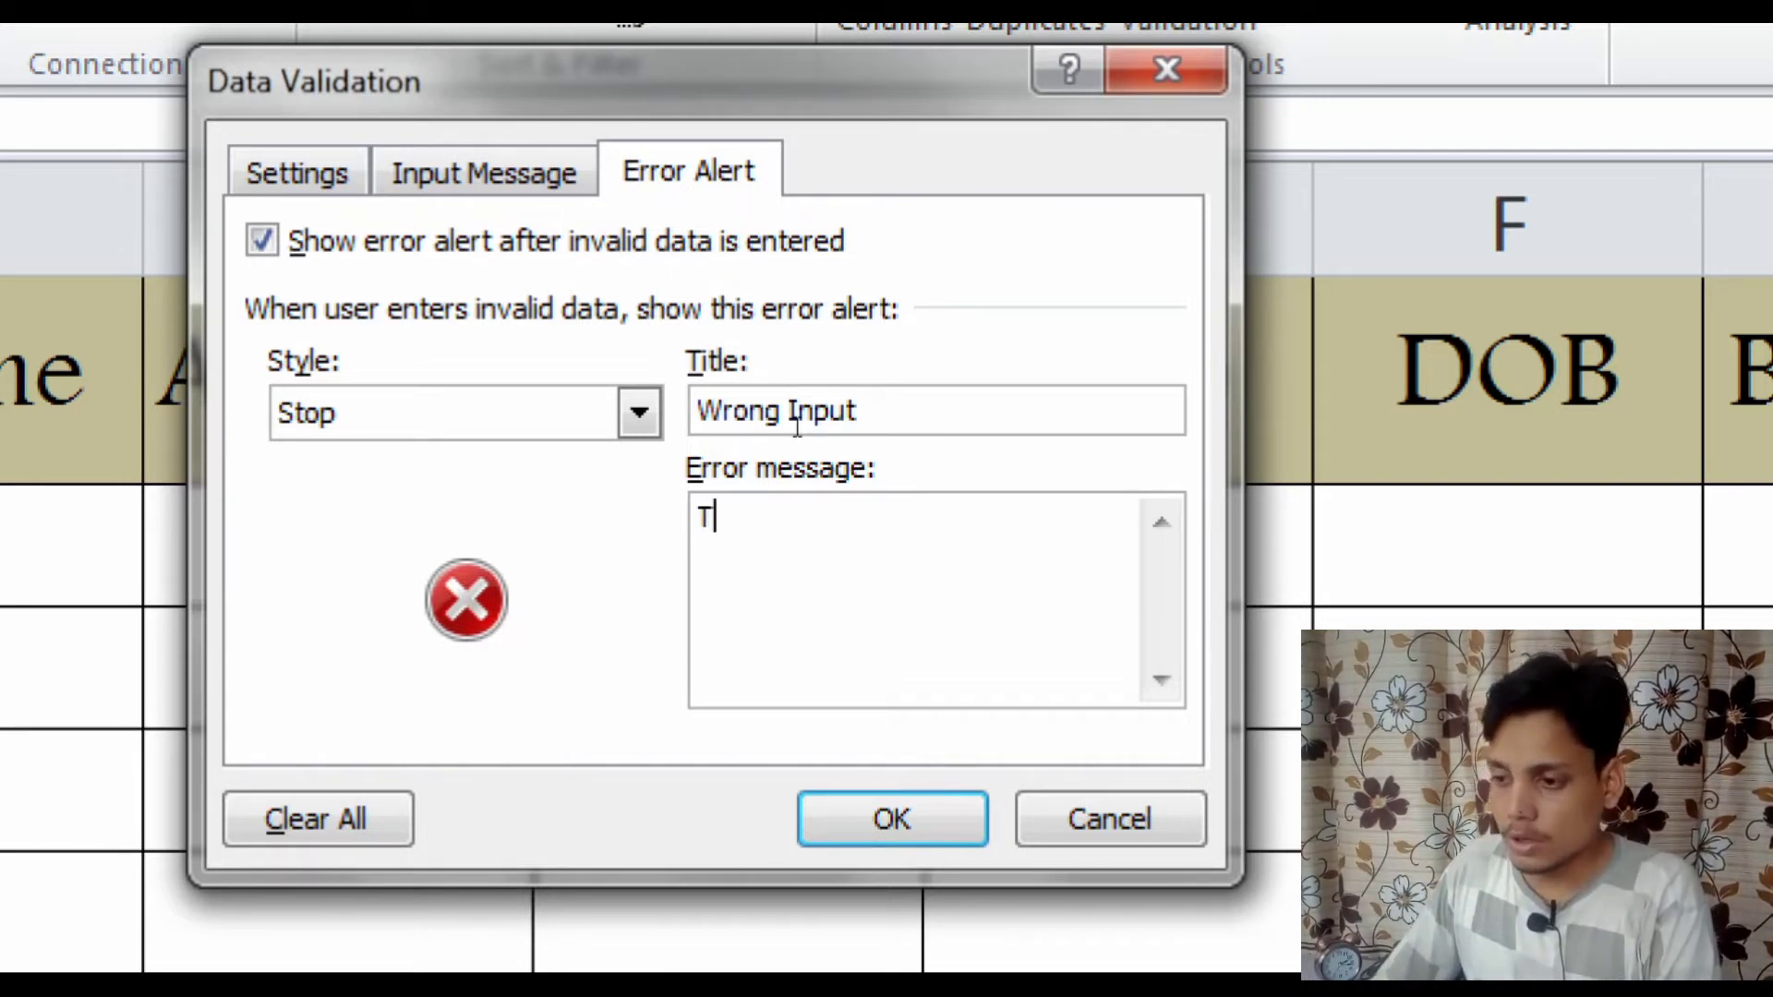
text(he Roll )
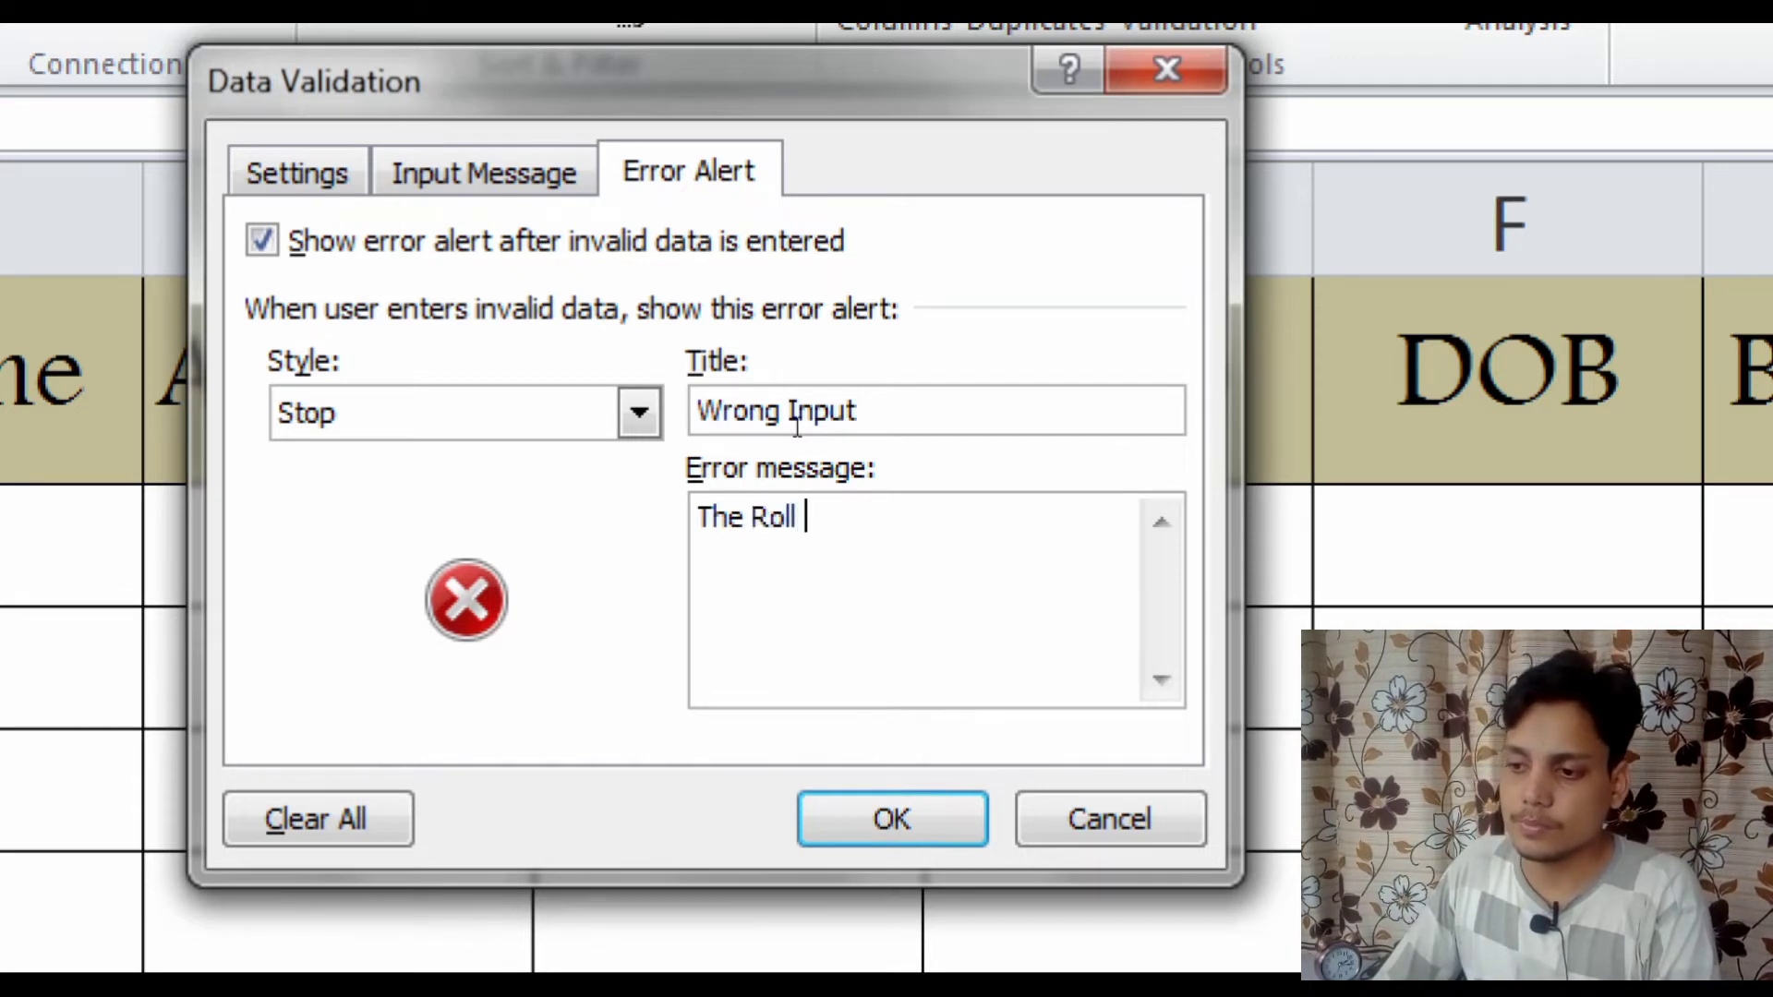
text(No. Sh)
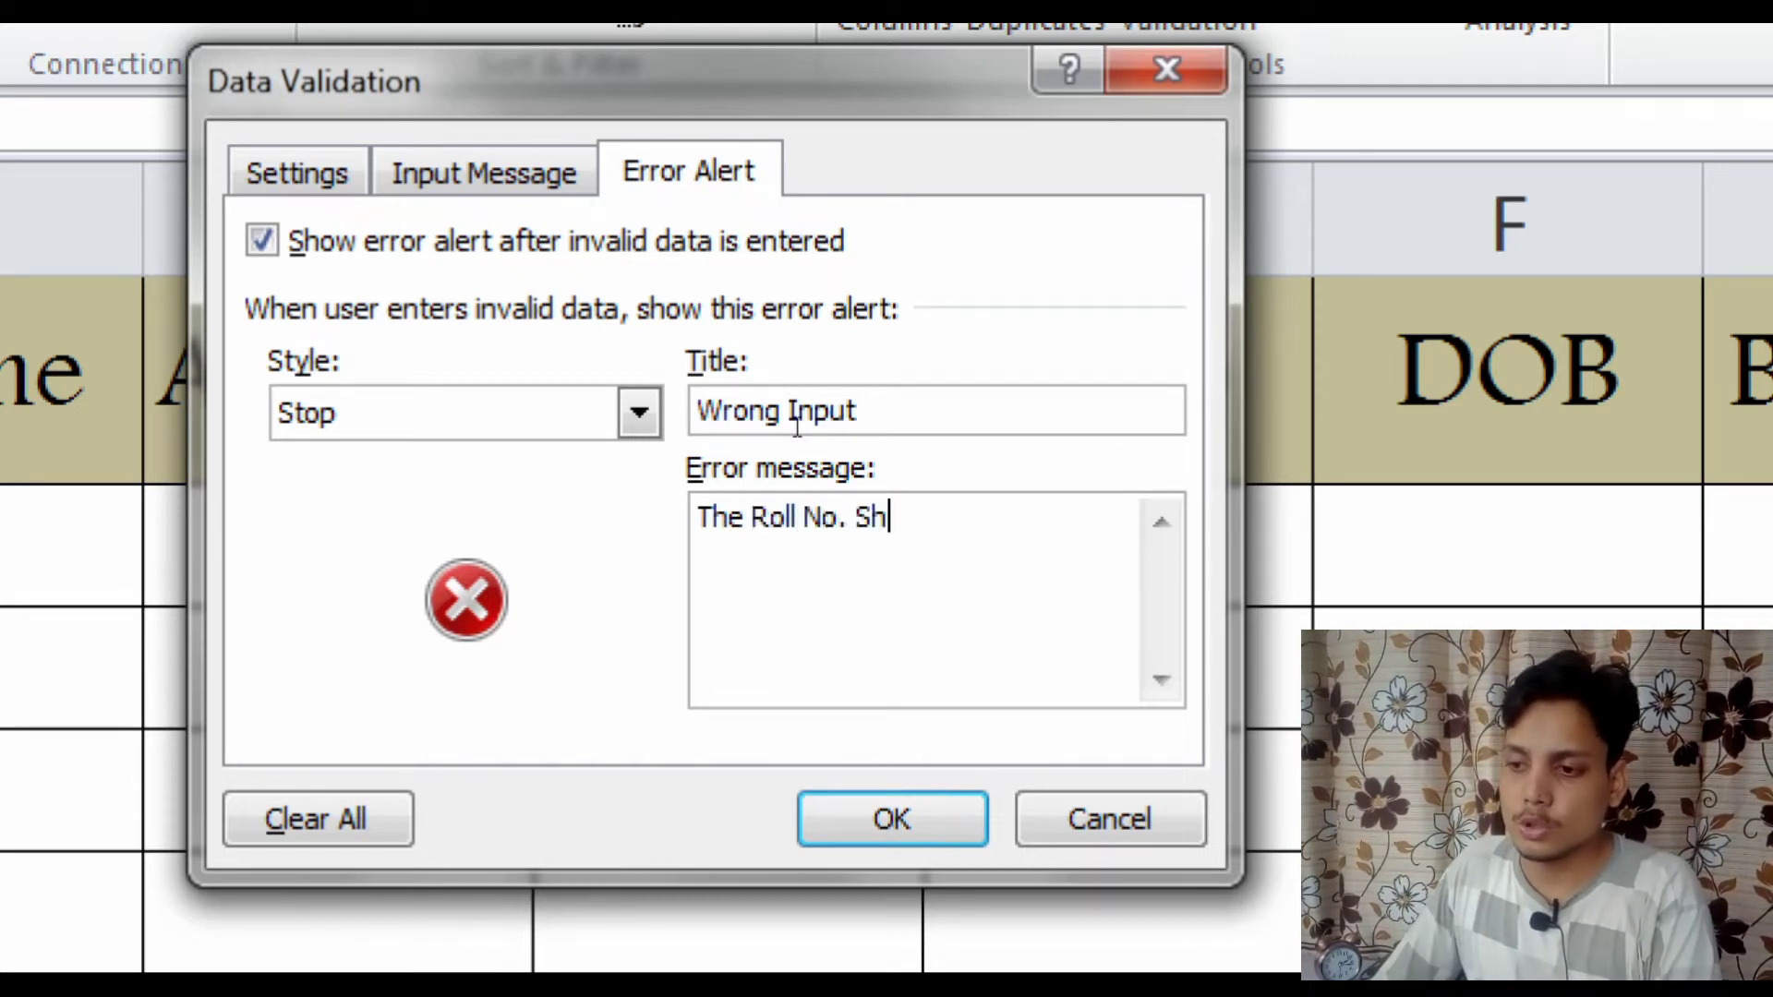
text(ould )
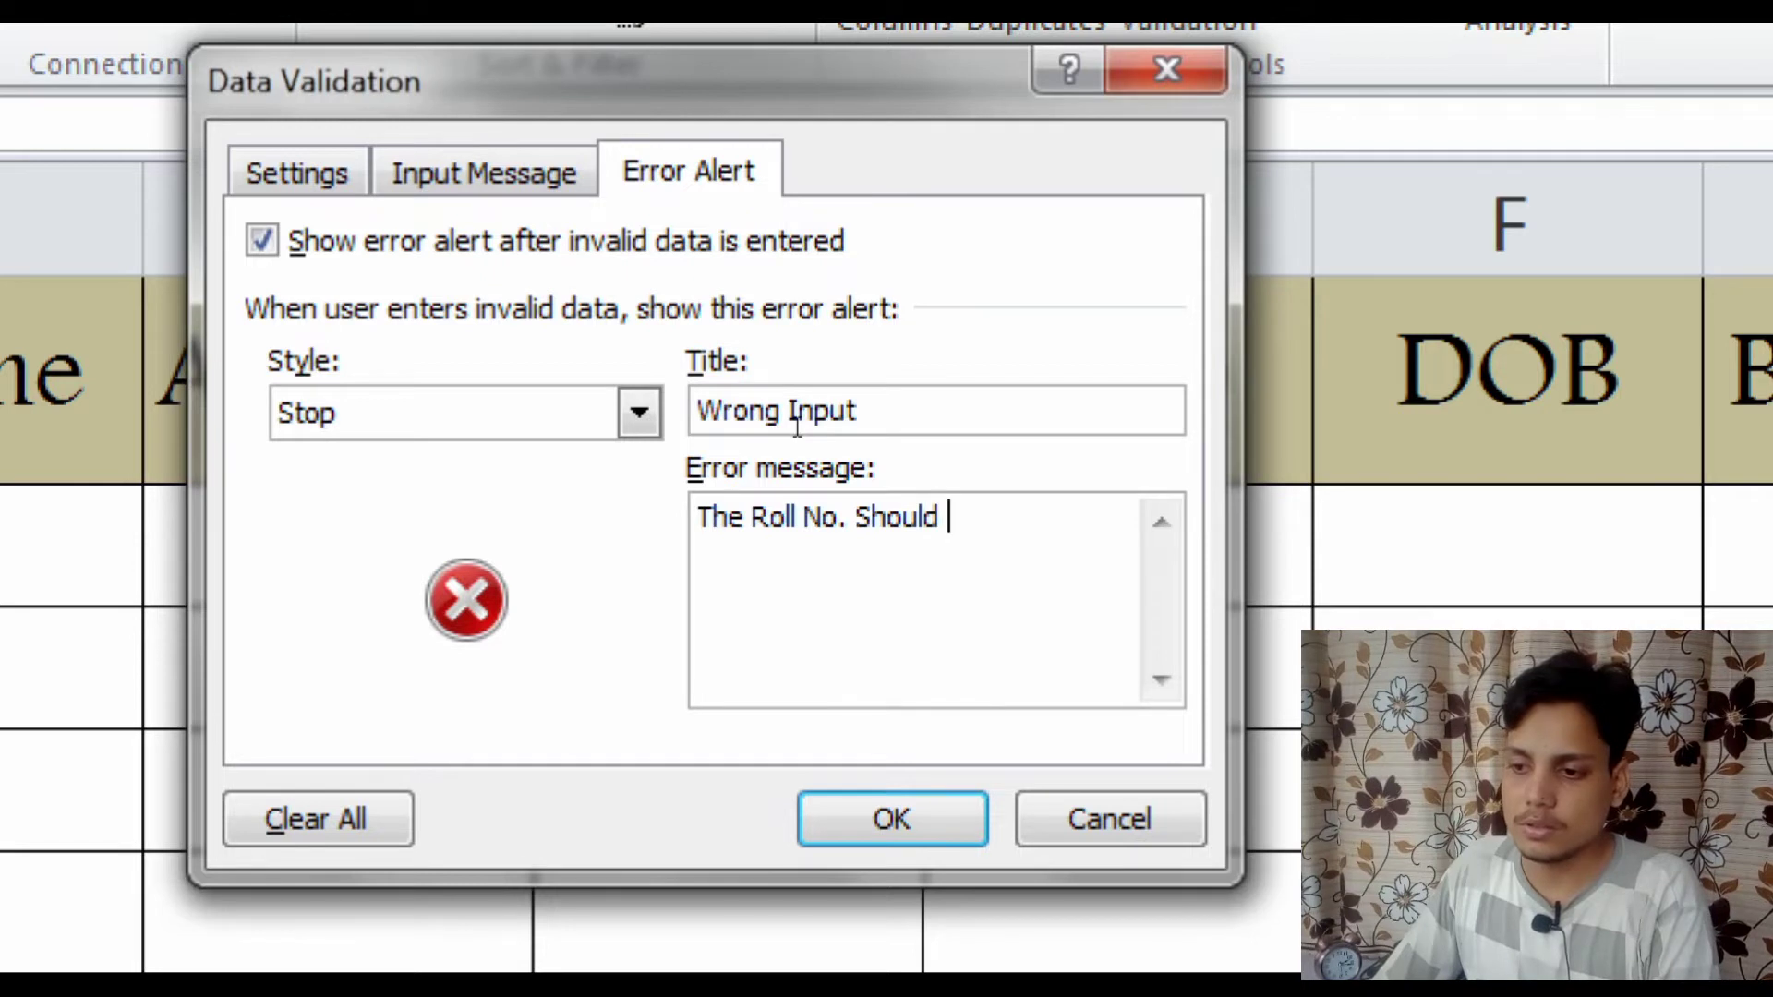
text(be g)
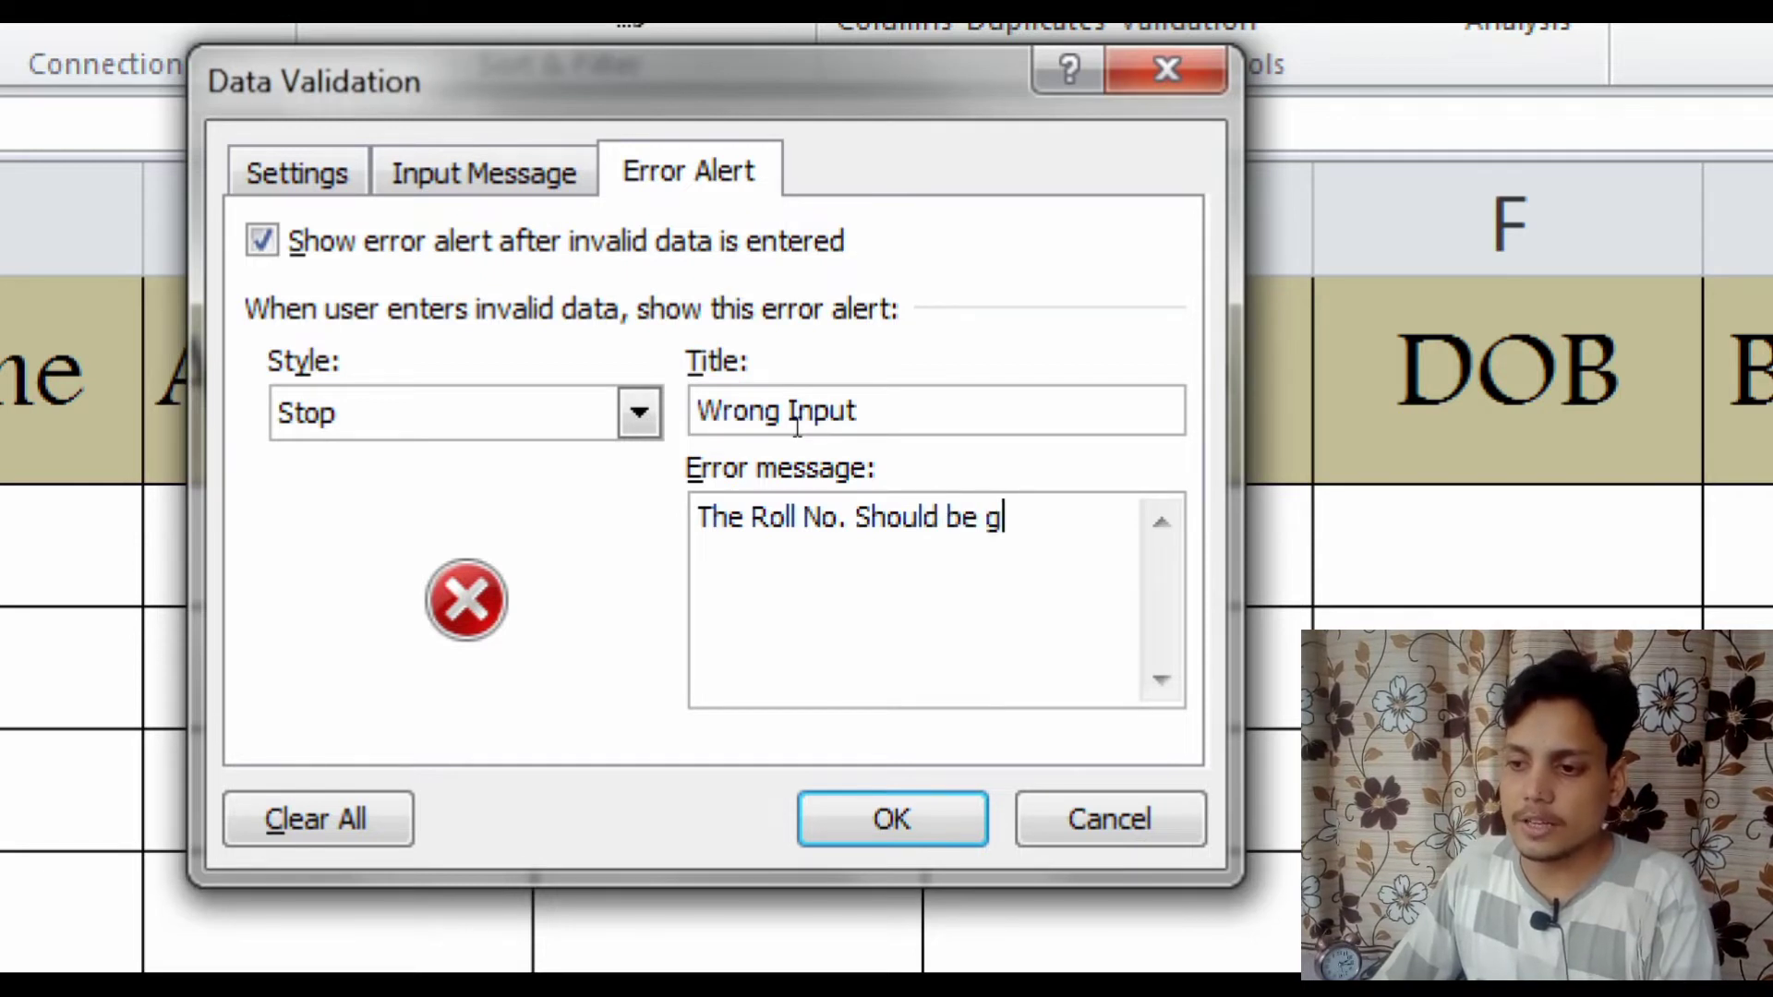
text(reat)
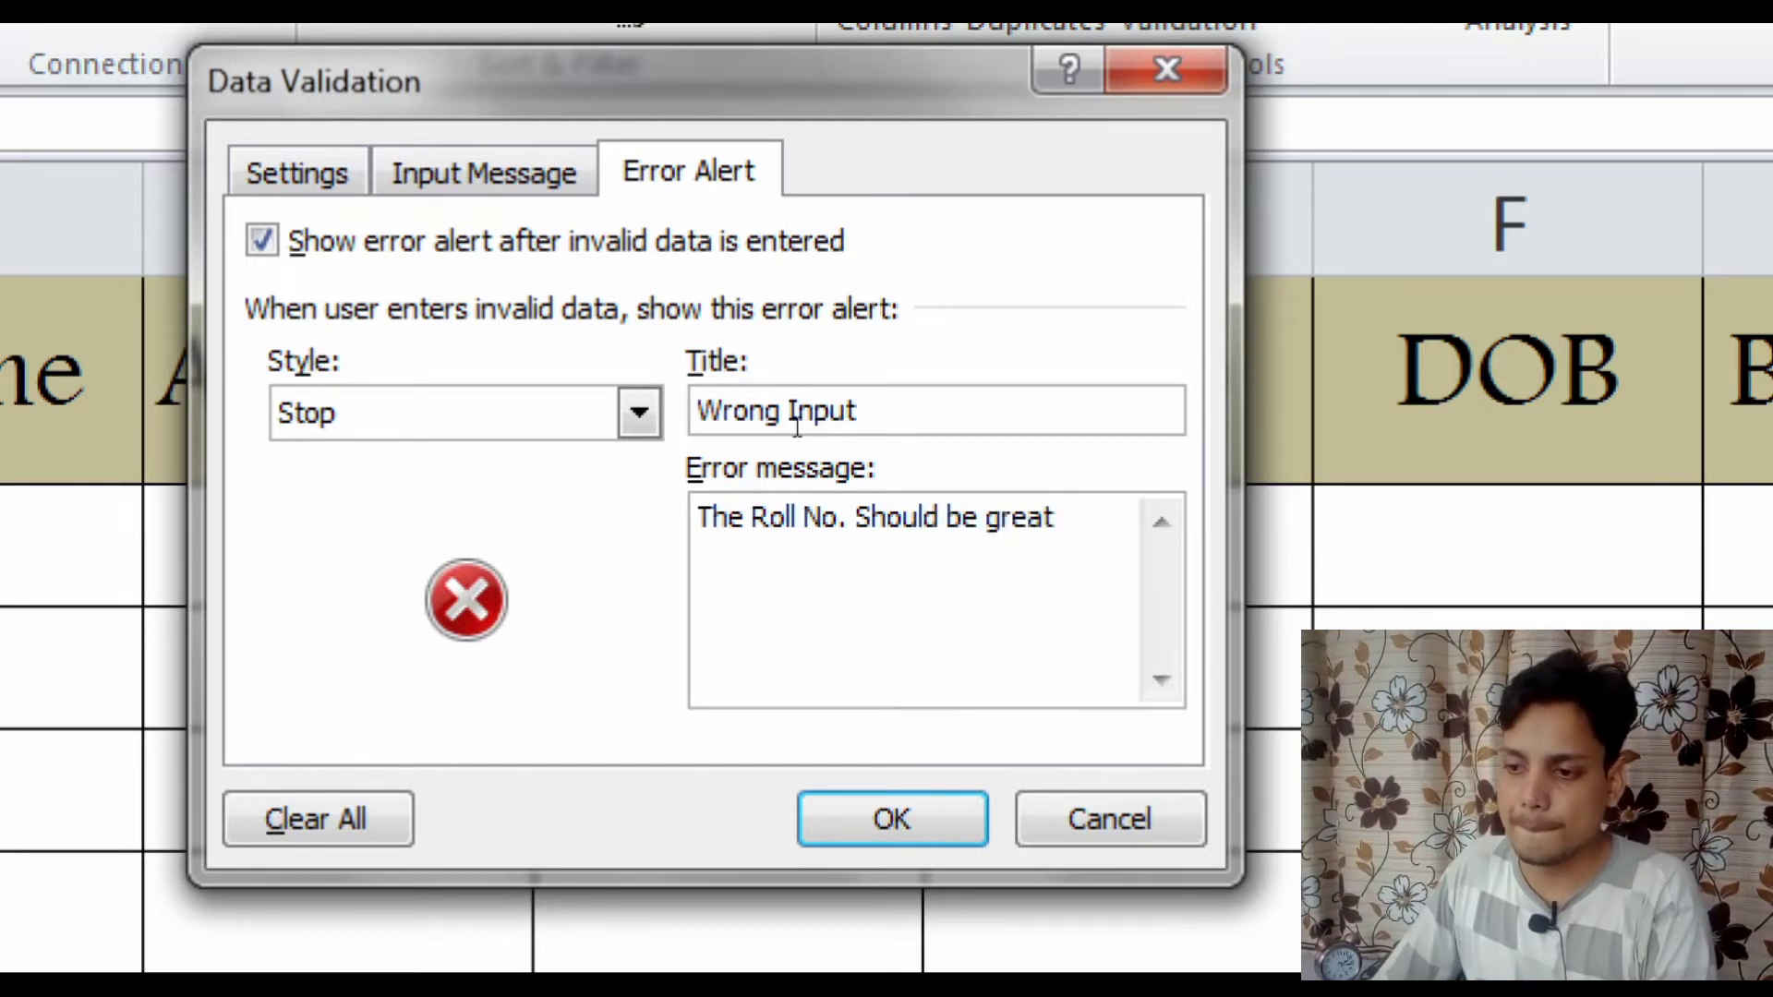
text(er than )
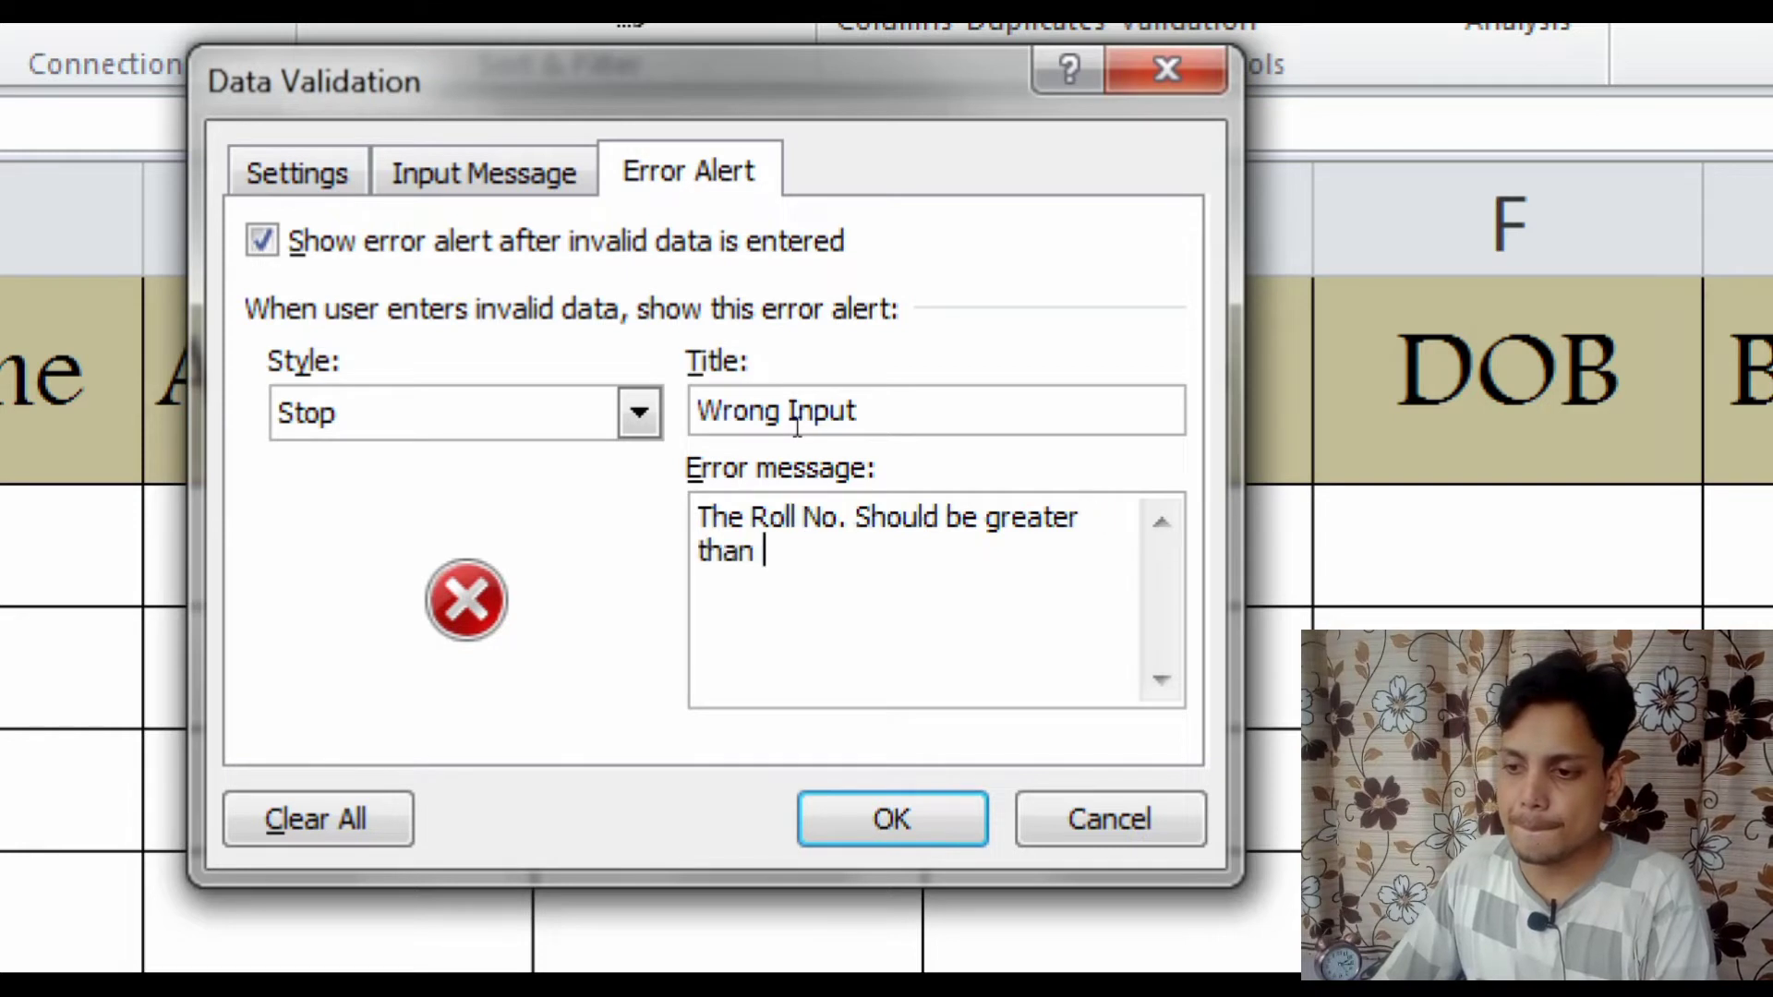
text(100.)
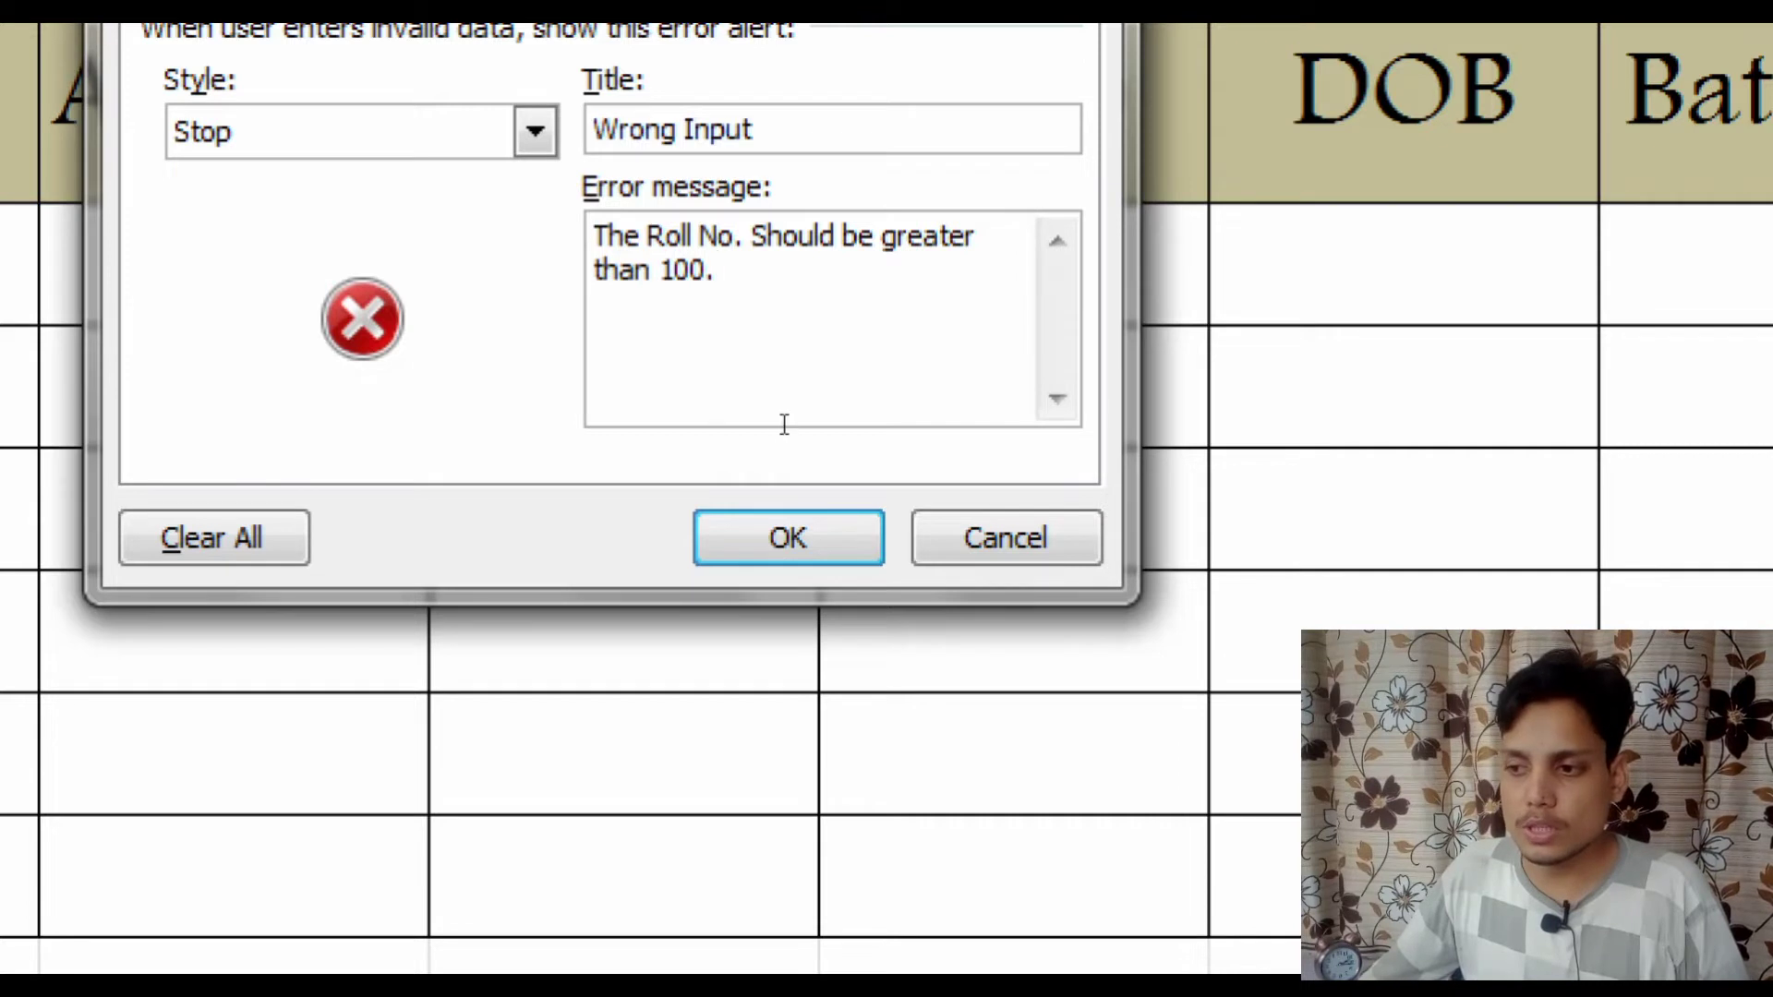
click(775, 424)
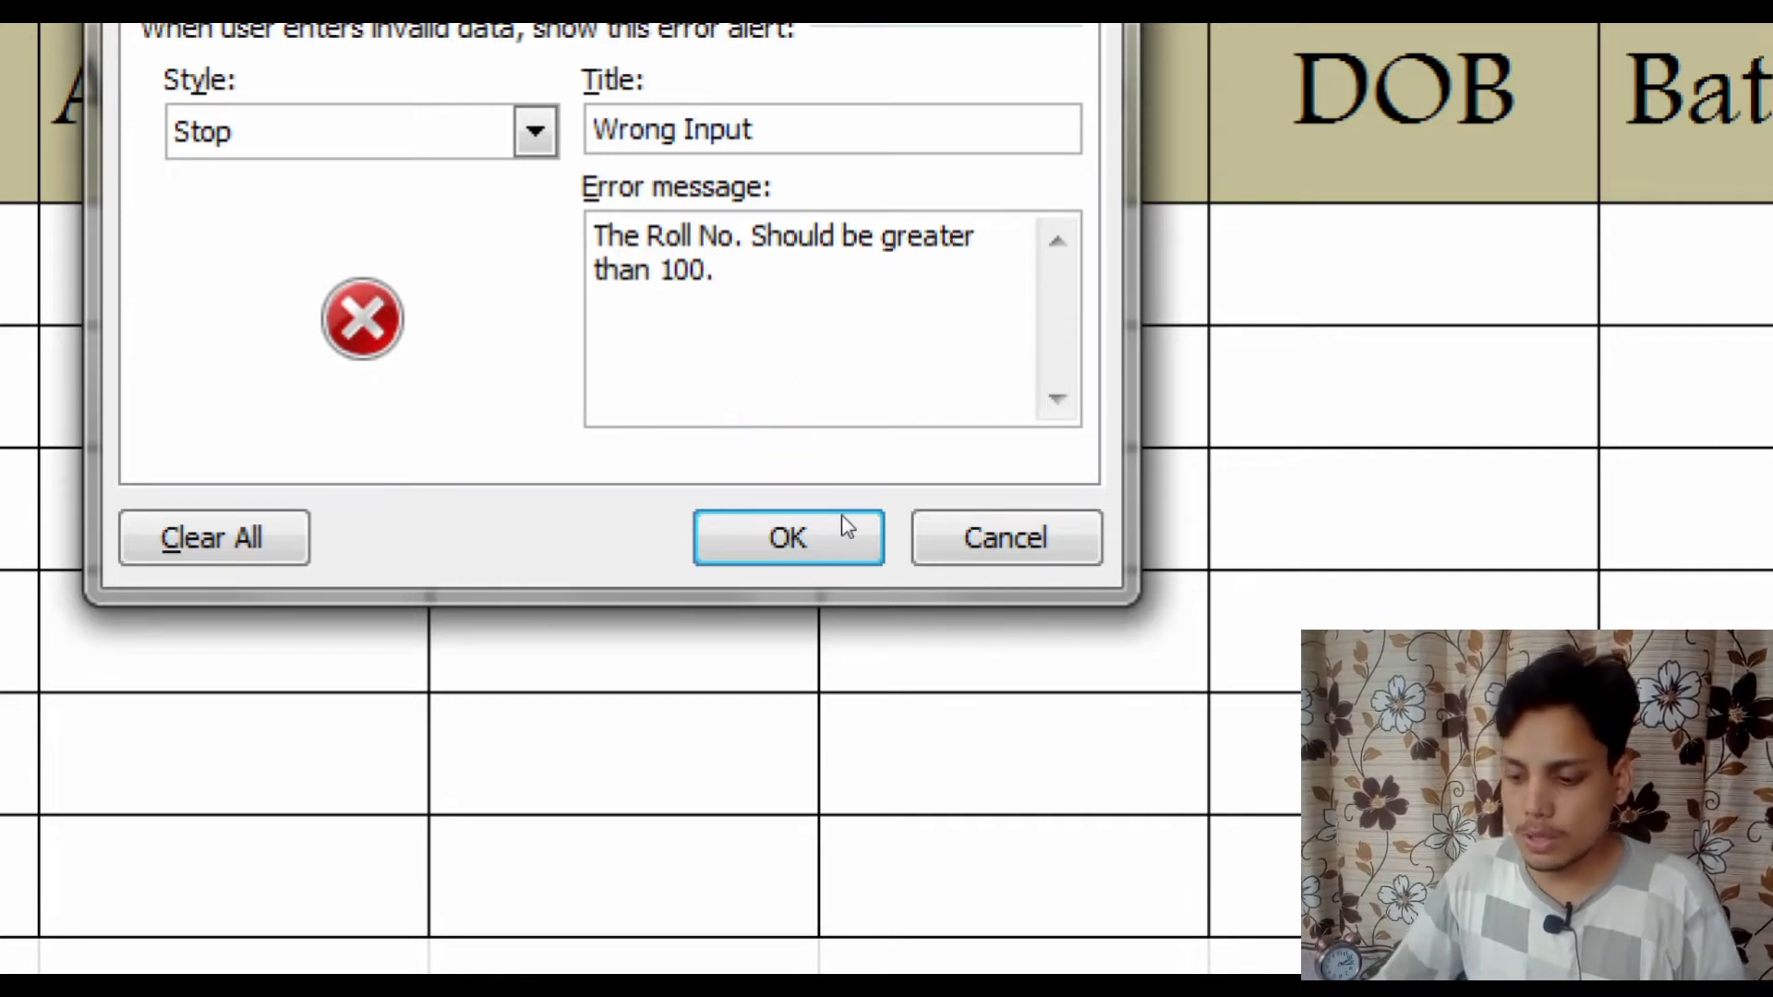
text(or )
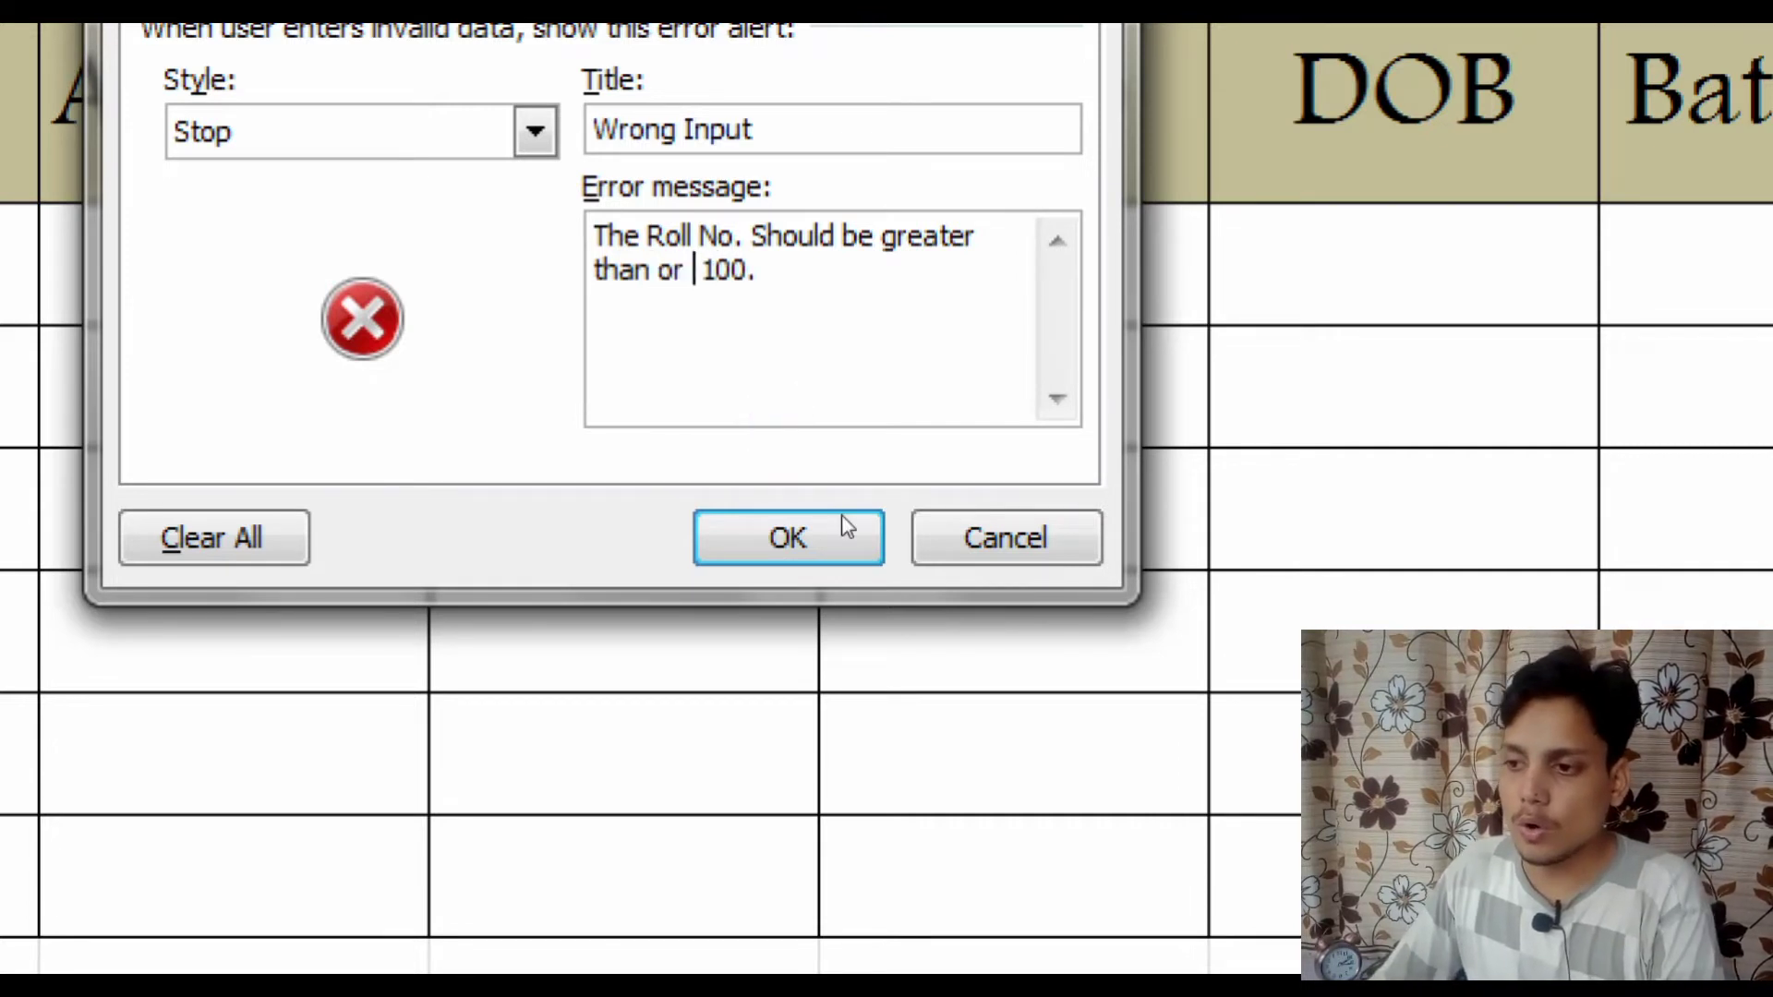
text(equal)
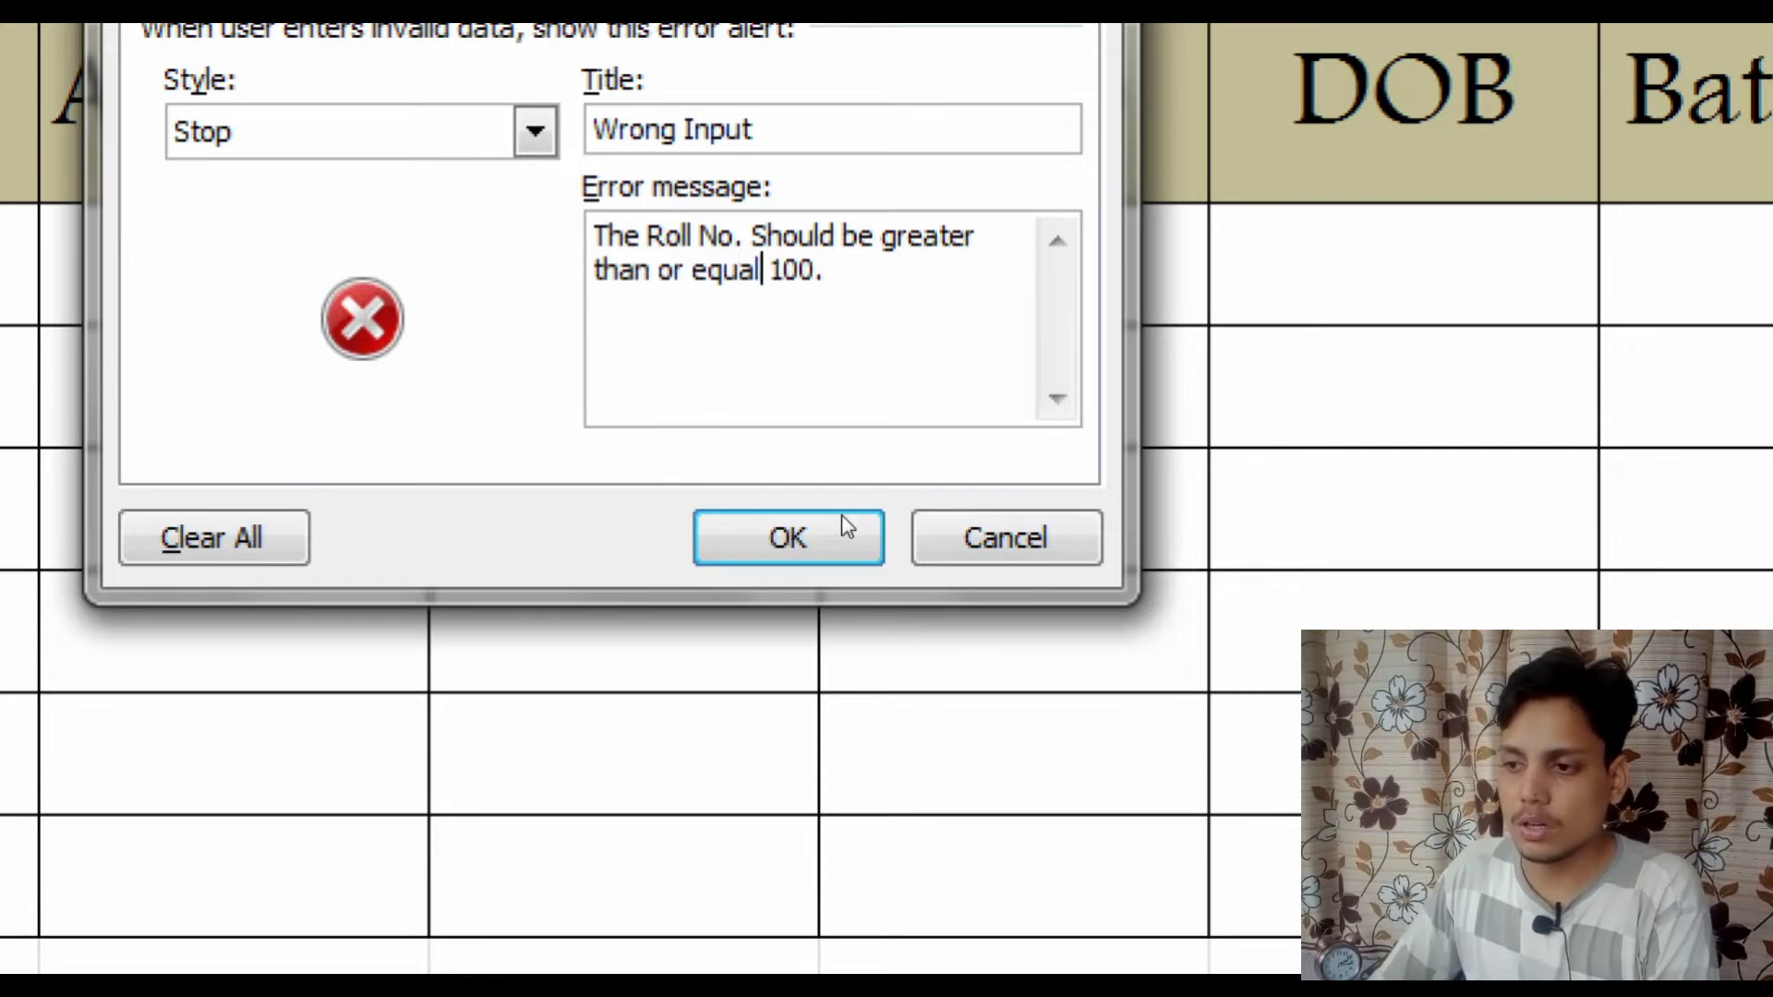
text( to)
key(BackSpace)
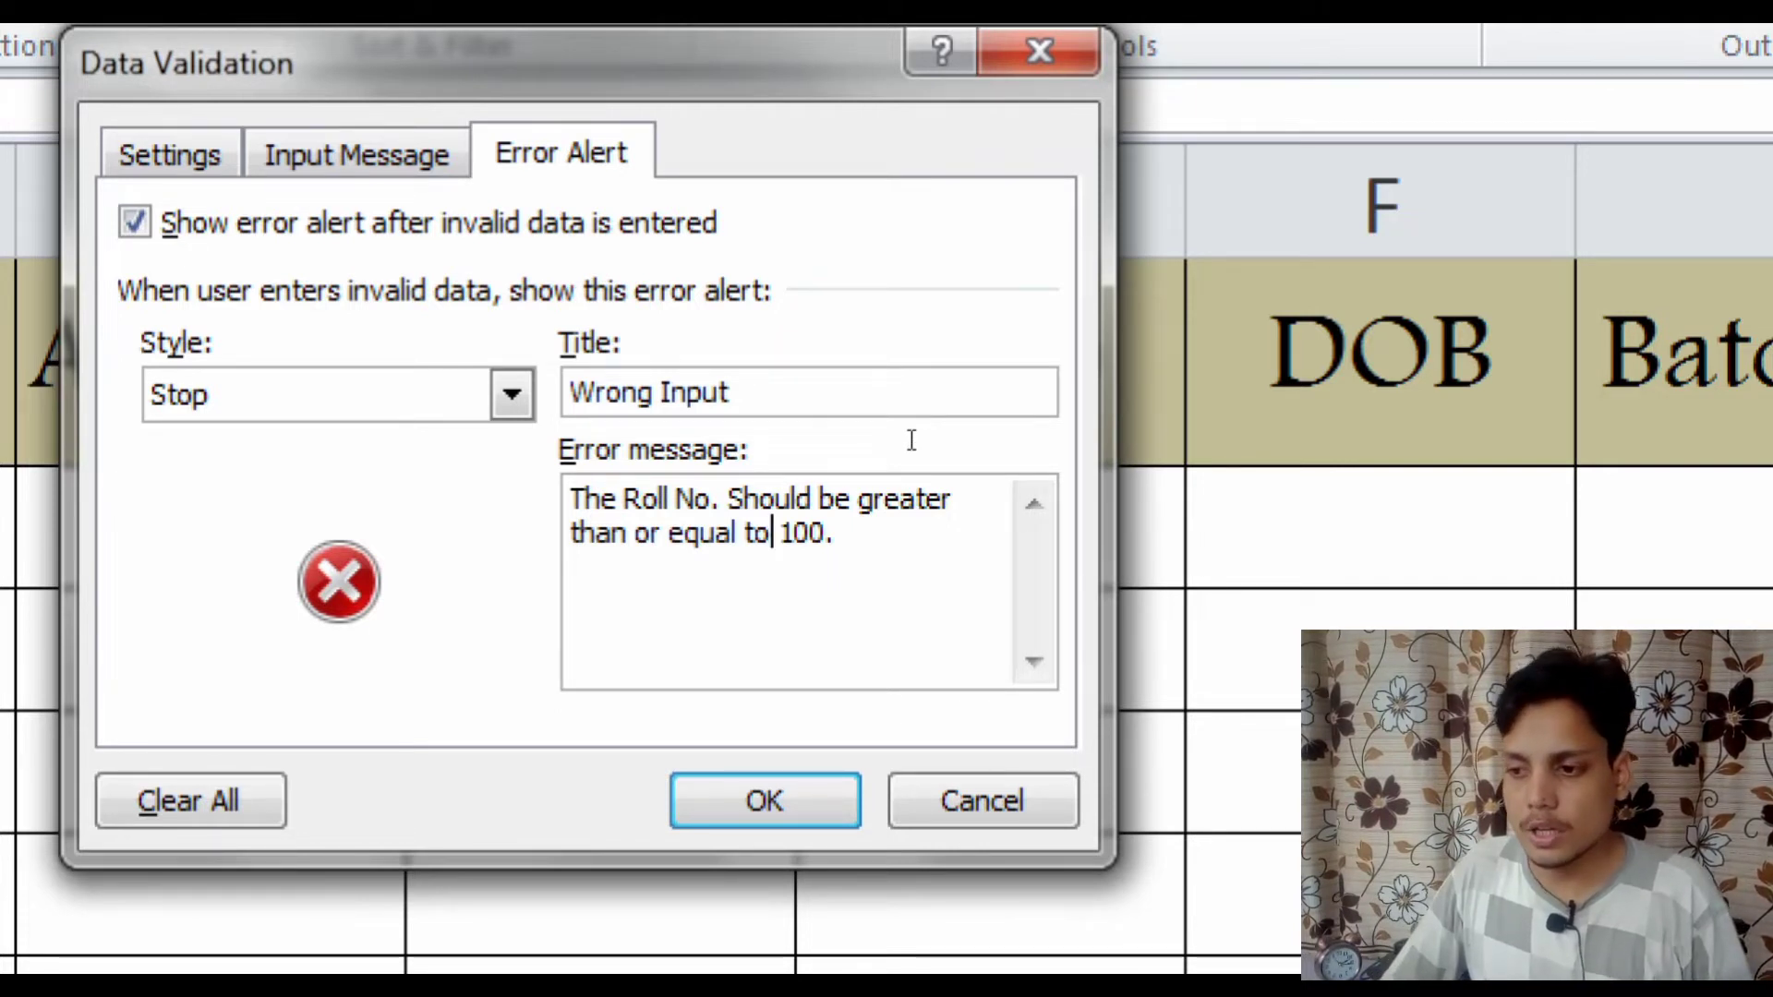
key(Return)
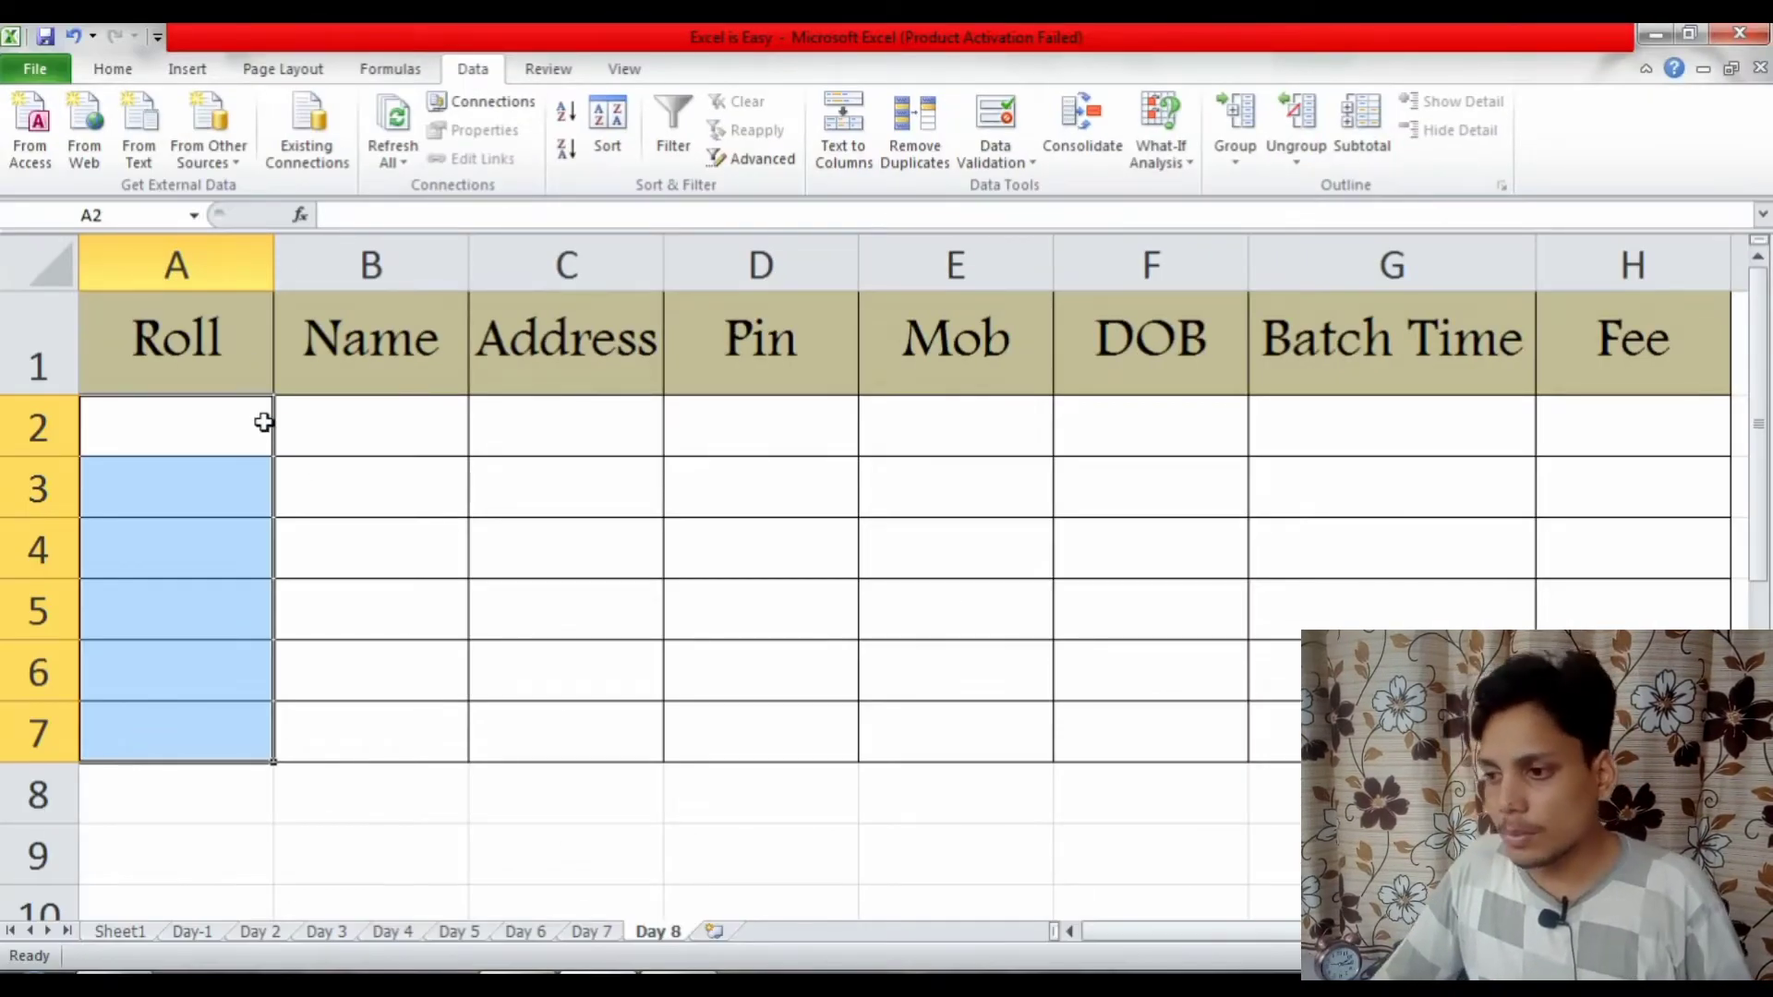
click(231, 432)
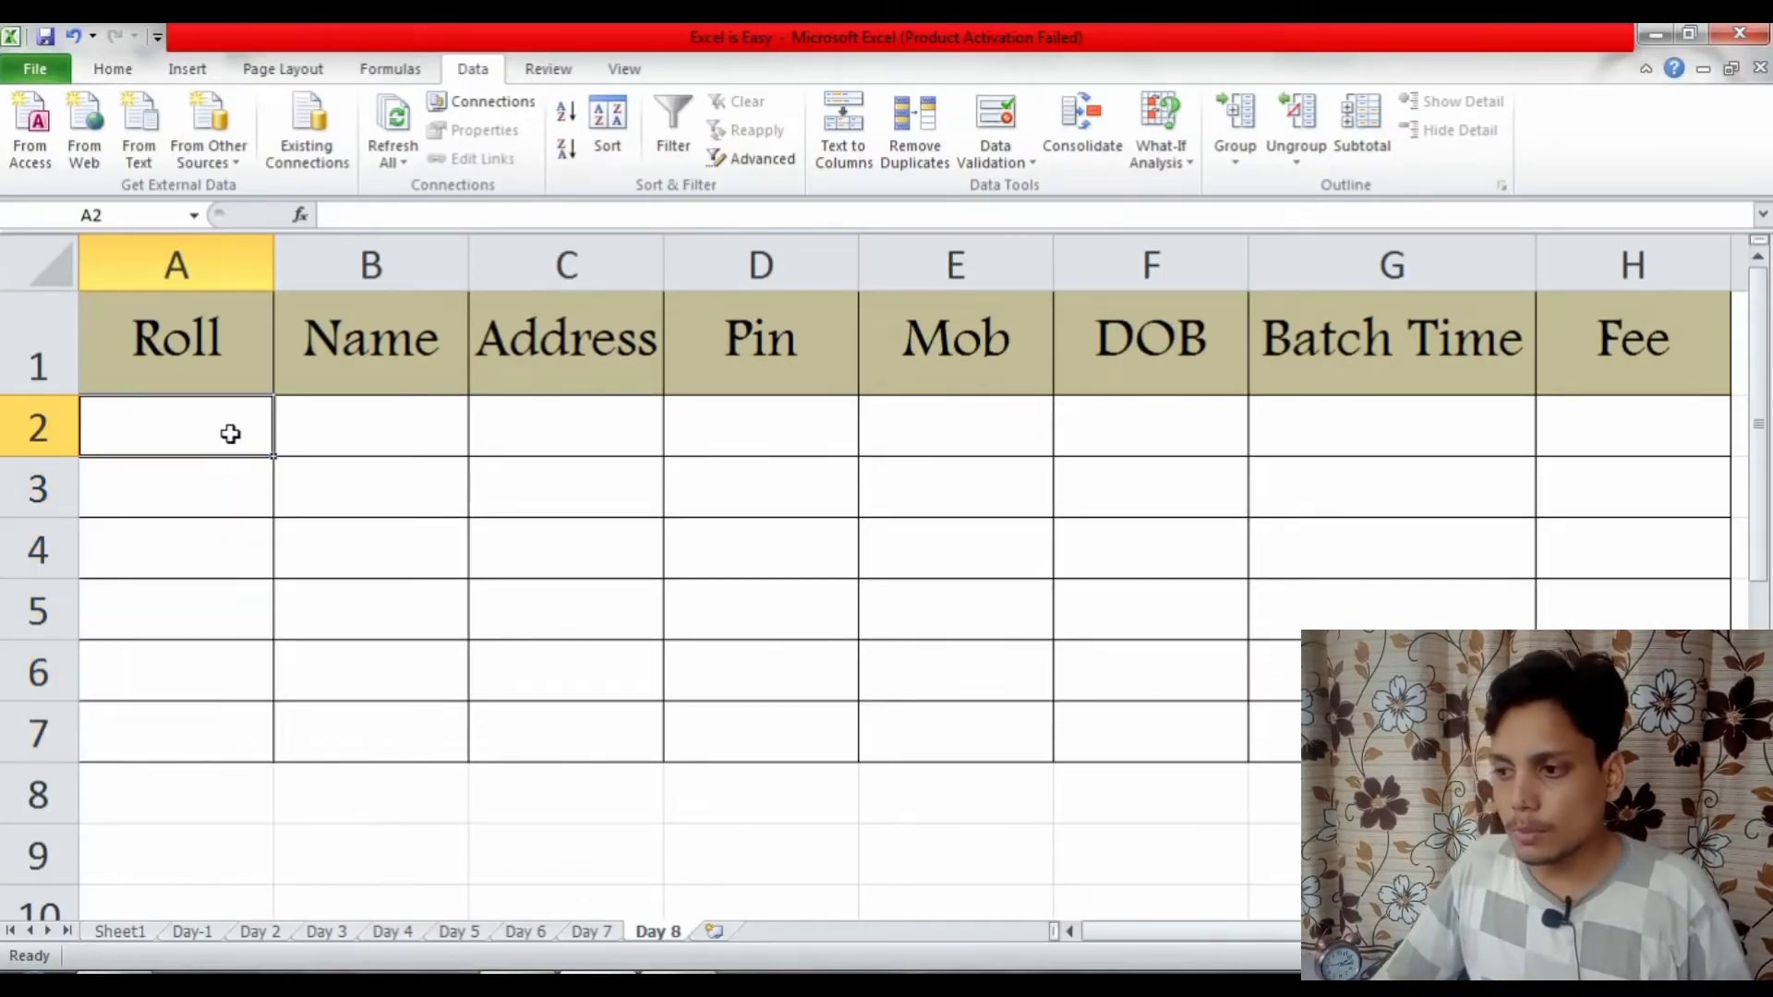
text(12)
key(Return)
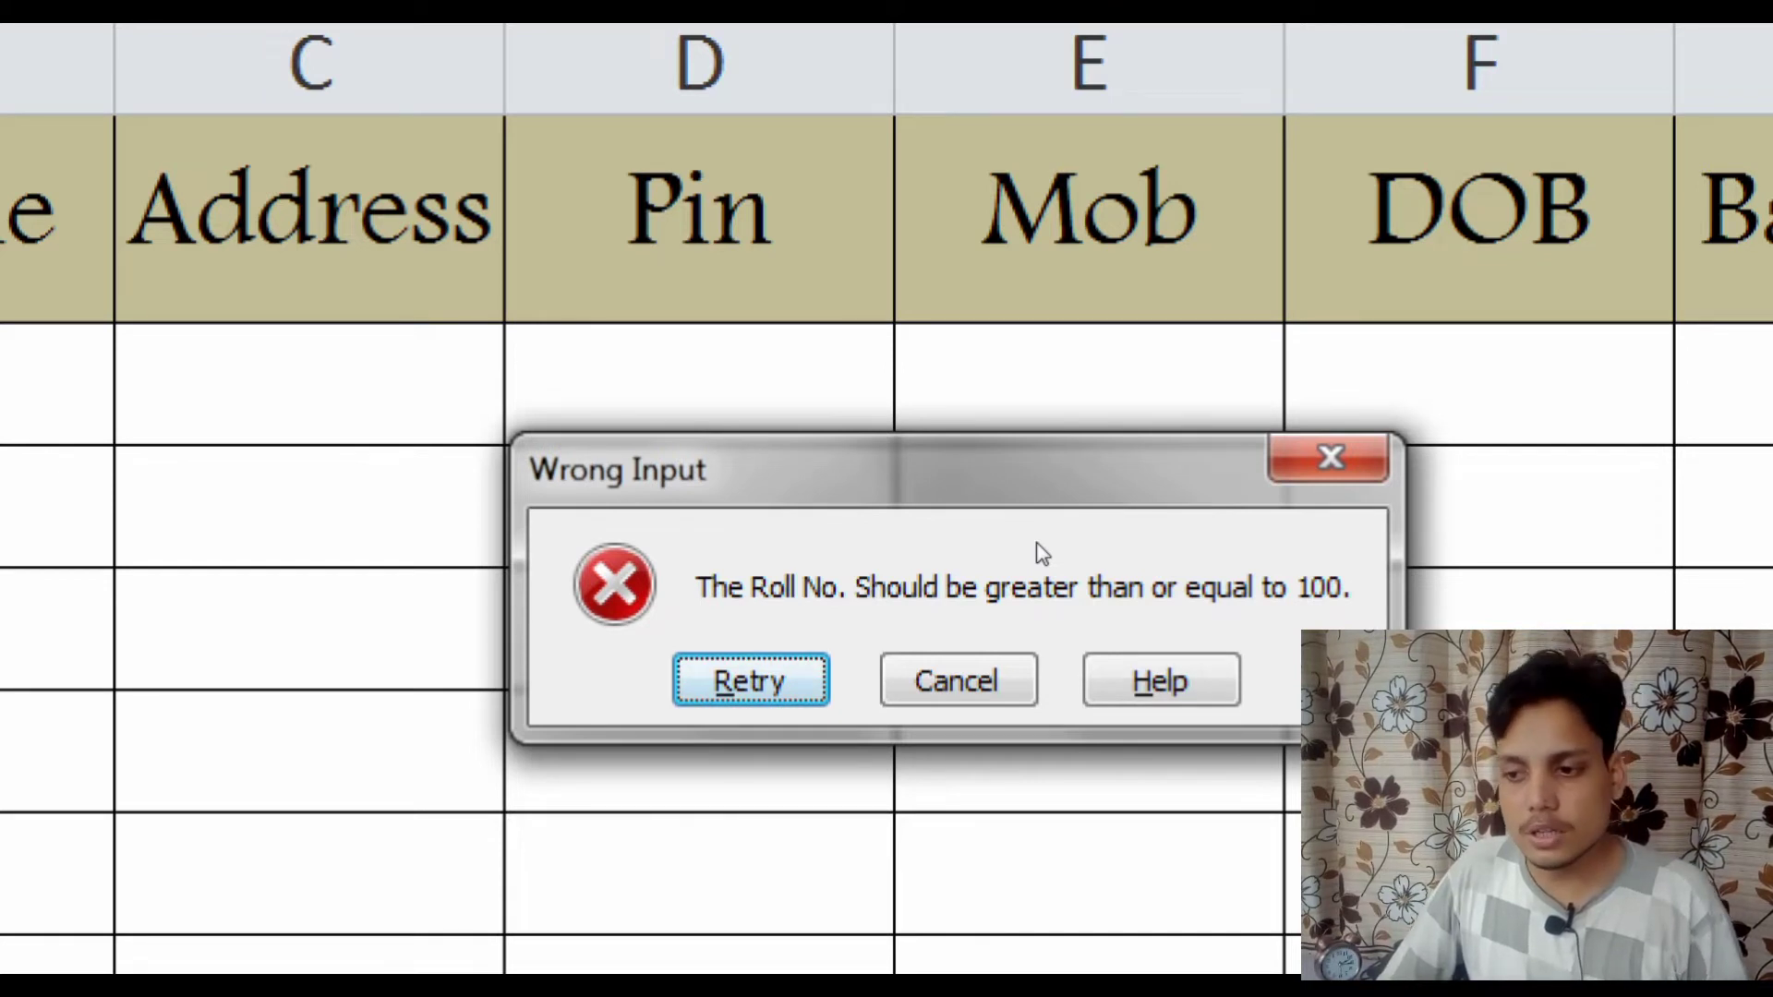
key(Return)
click(784, 566)
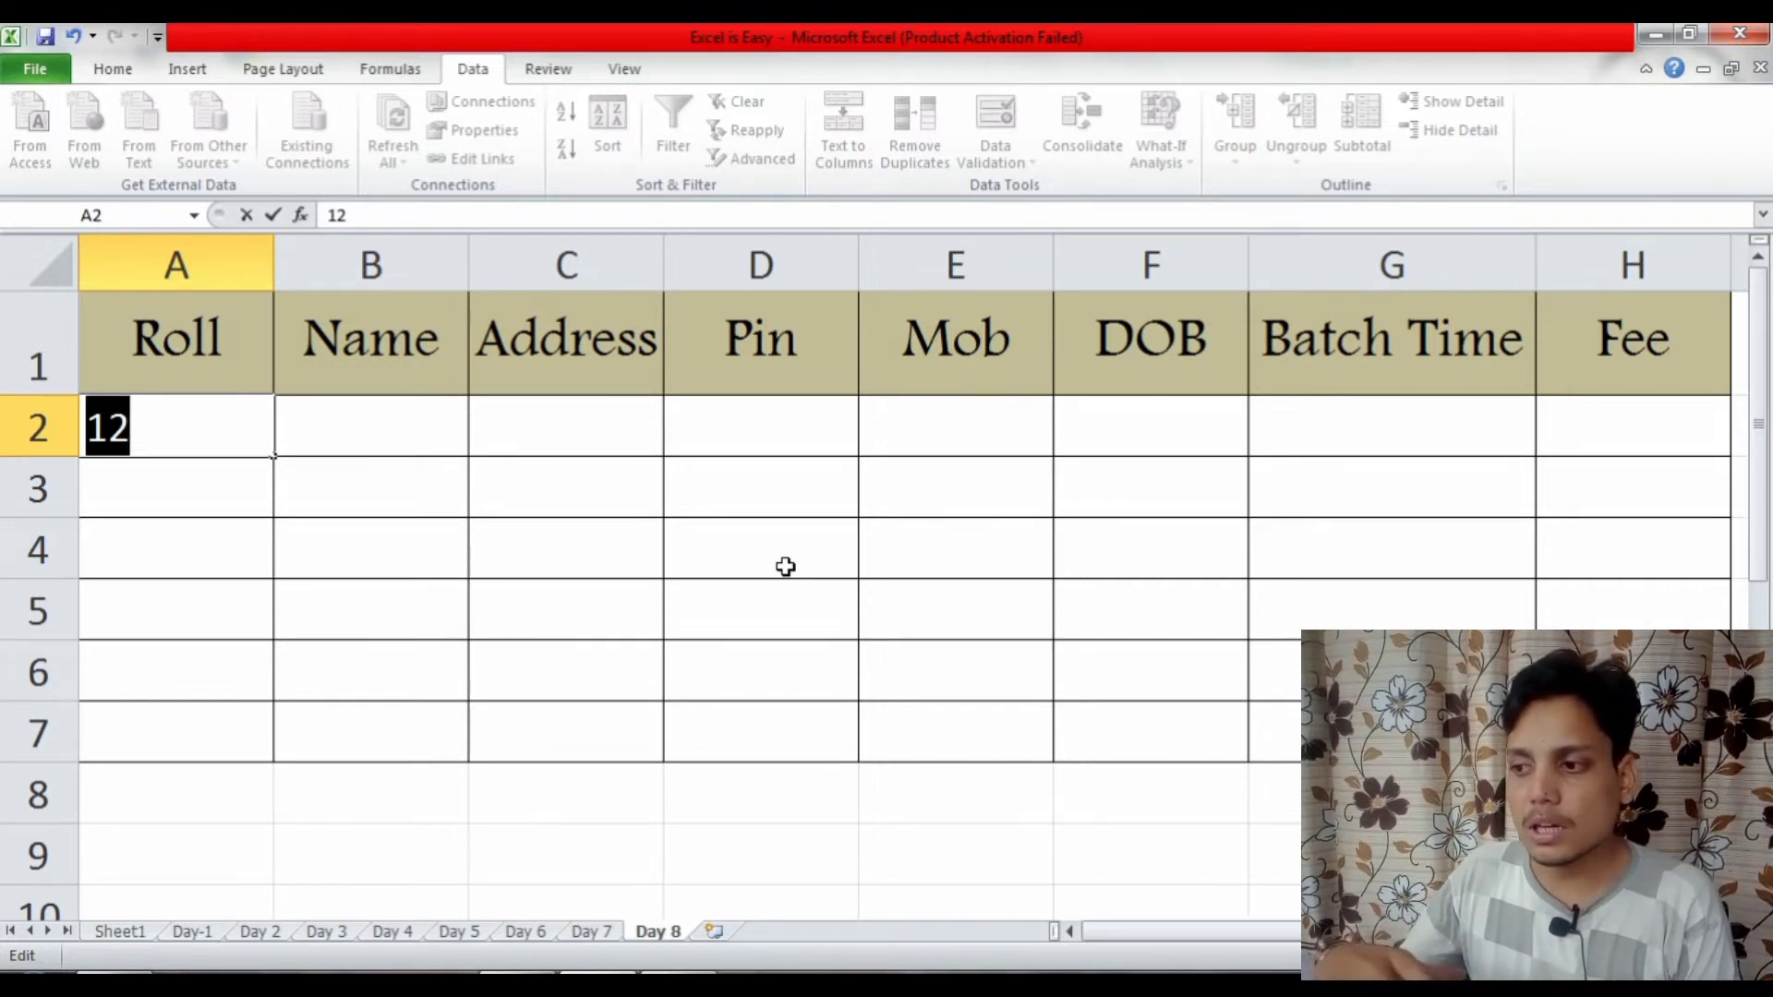
key(Return)
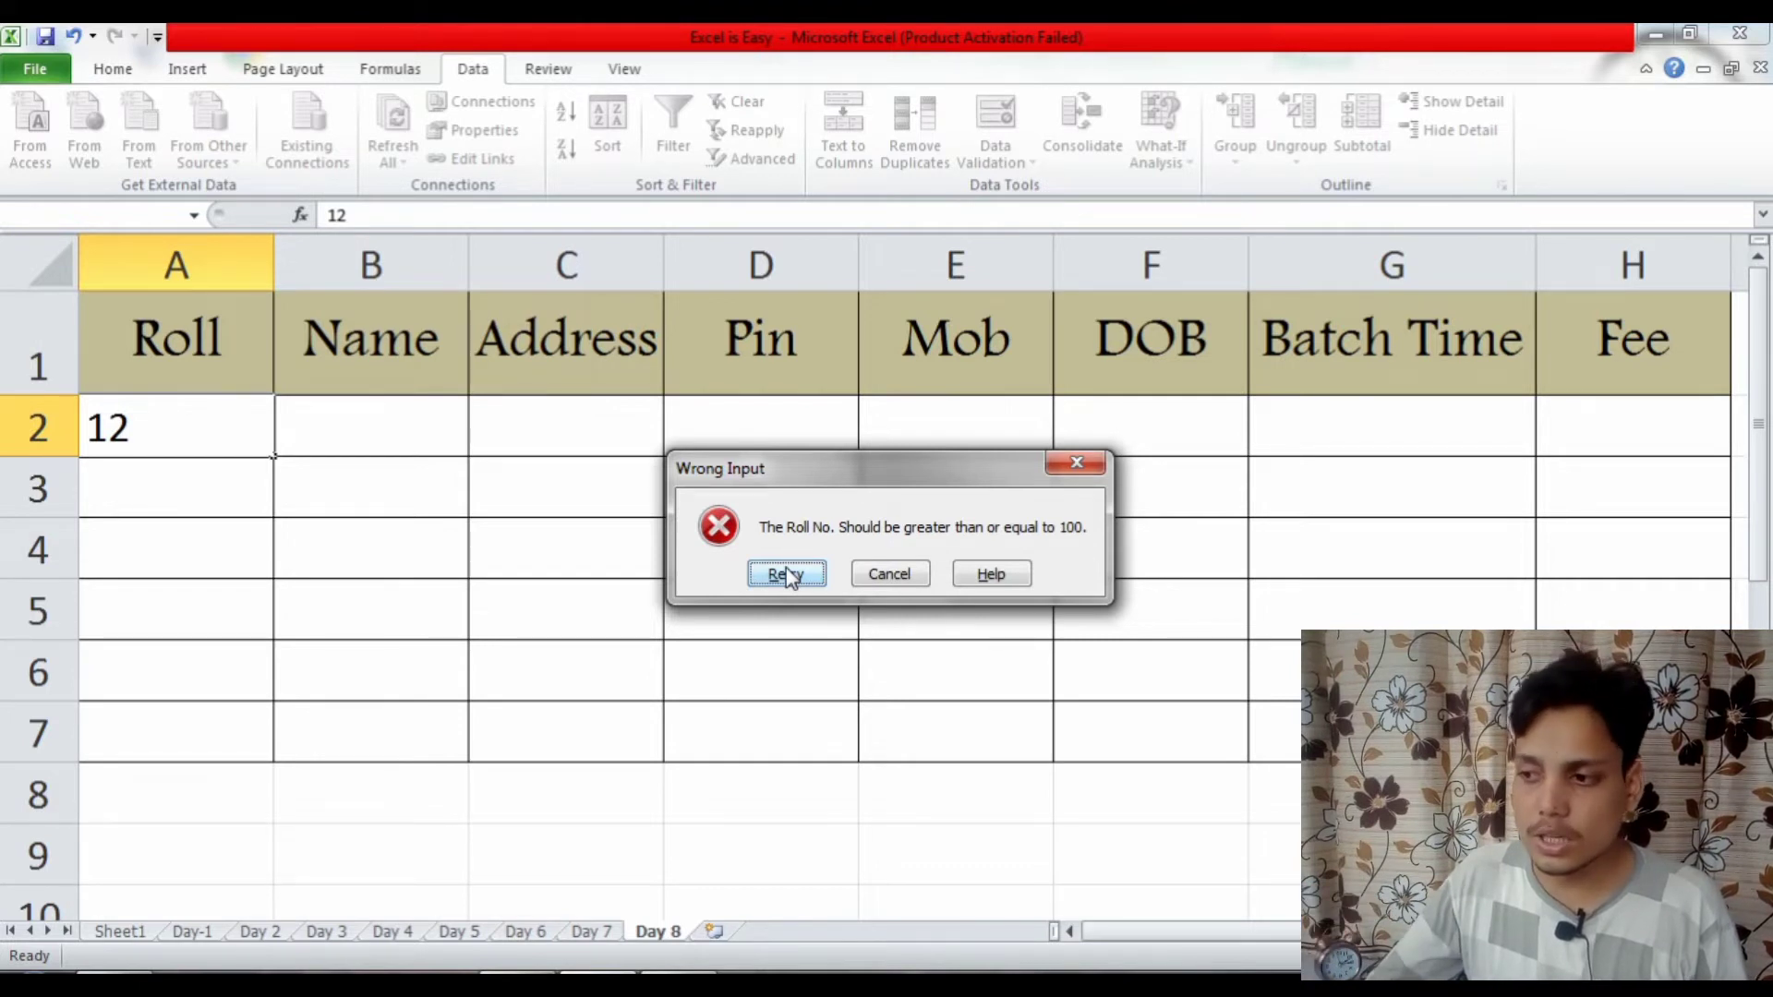
click(877, 574)
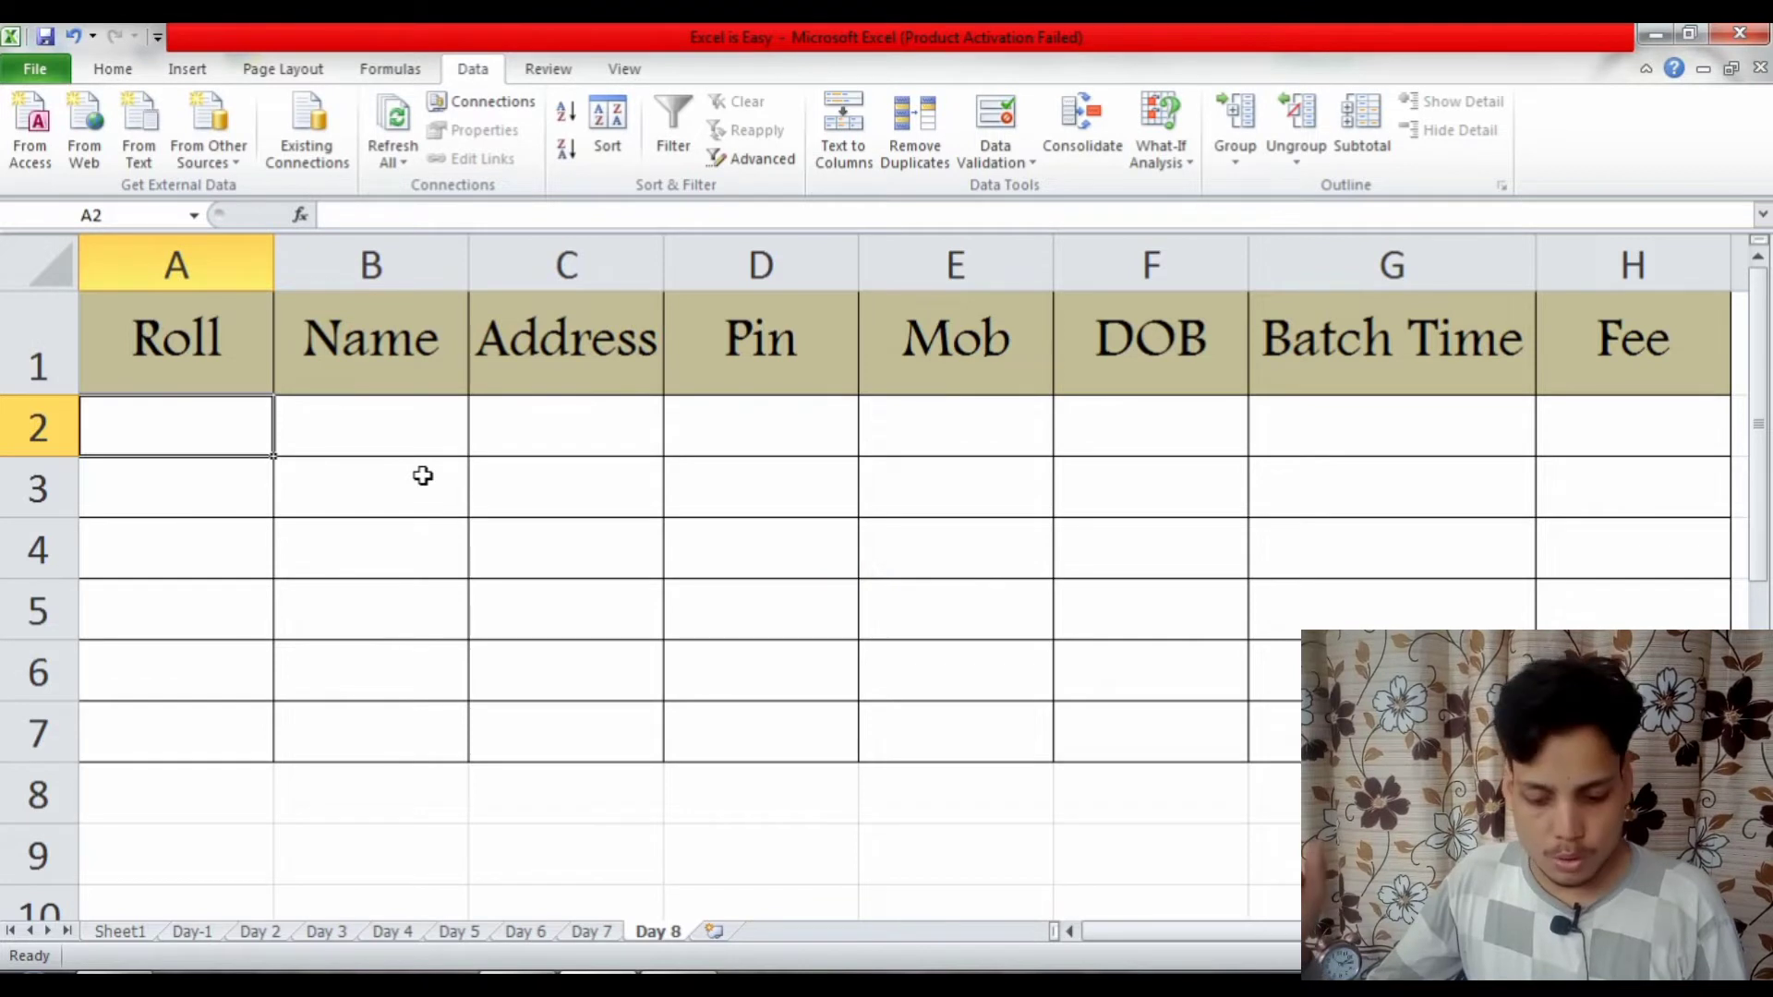
Enter Roll numbers 101, 100 and 102 in A2, A3 and A4.
text(101)
key(Return)
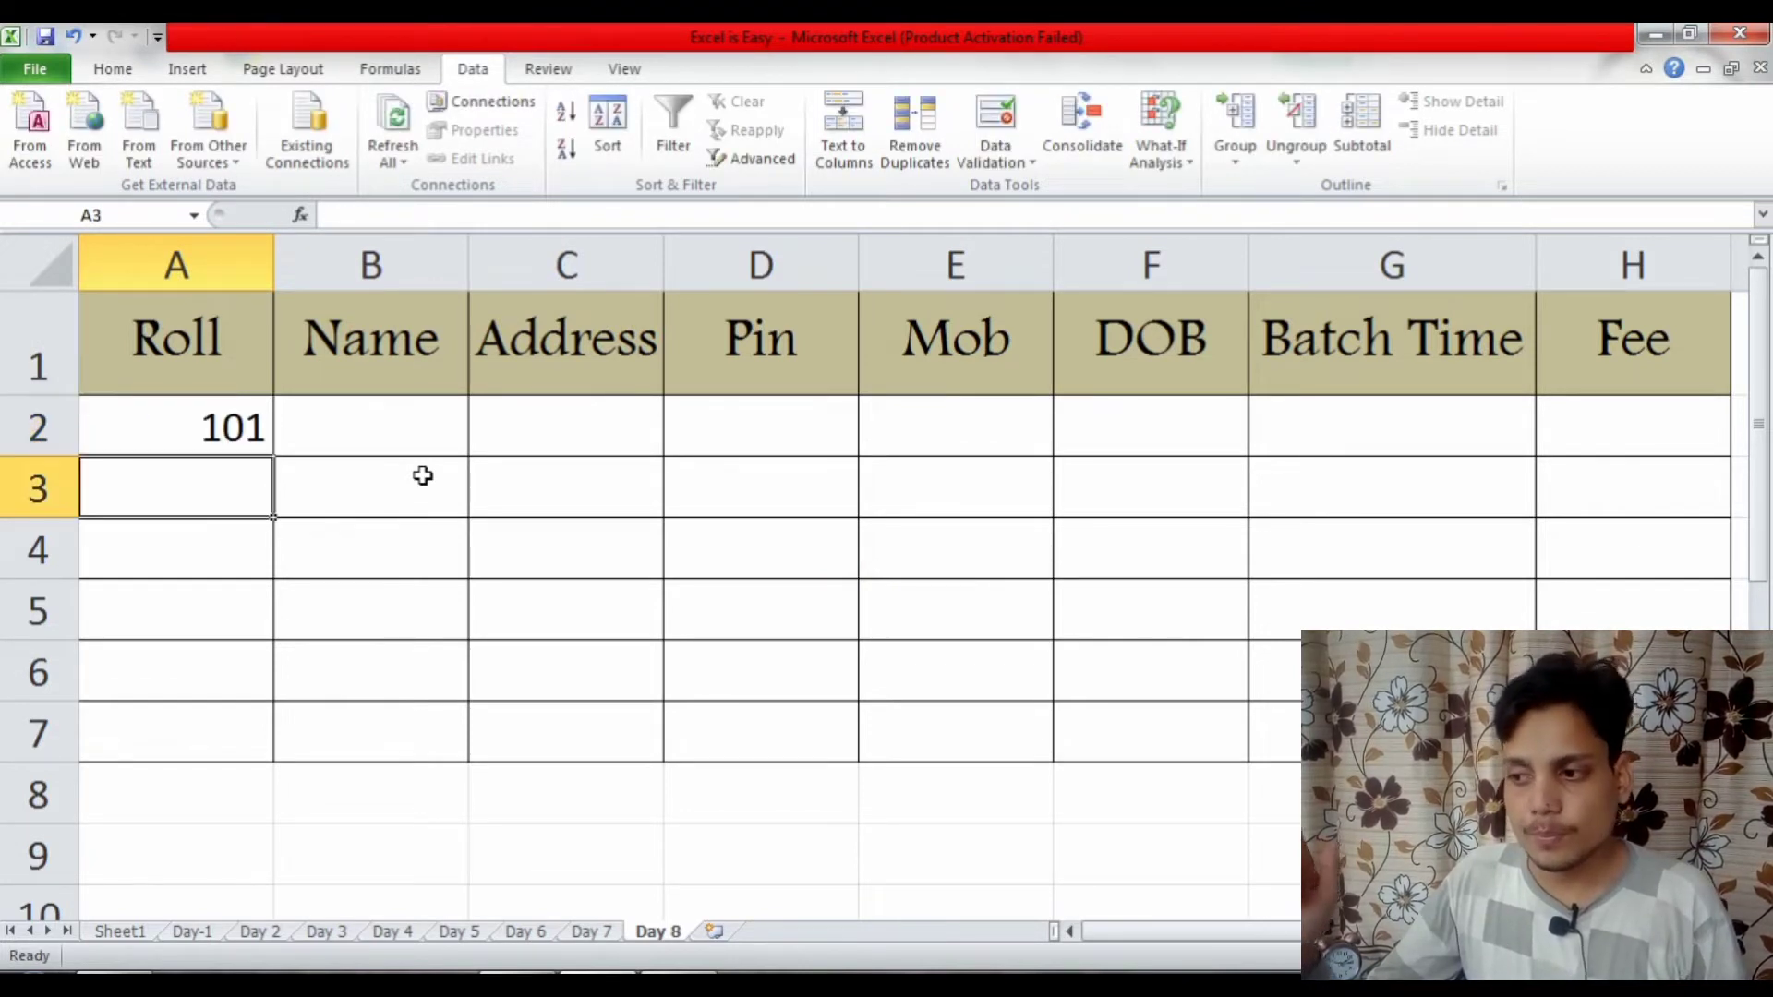
text(1)
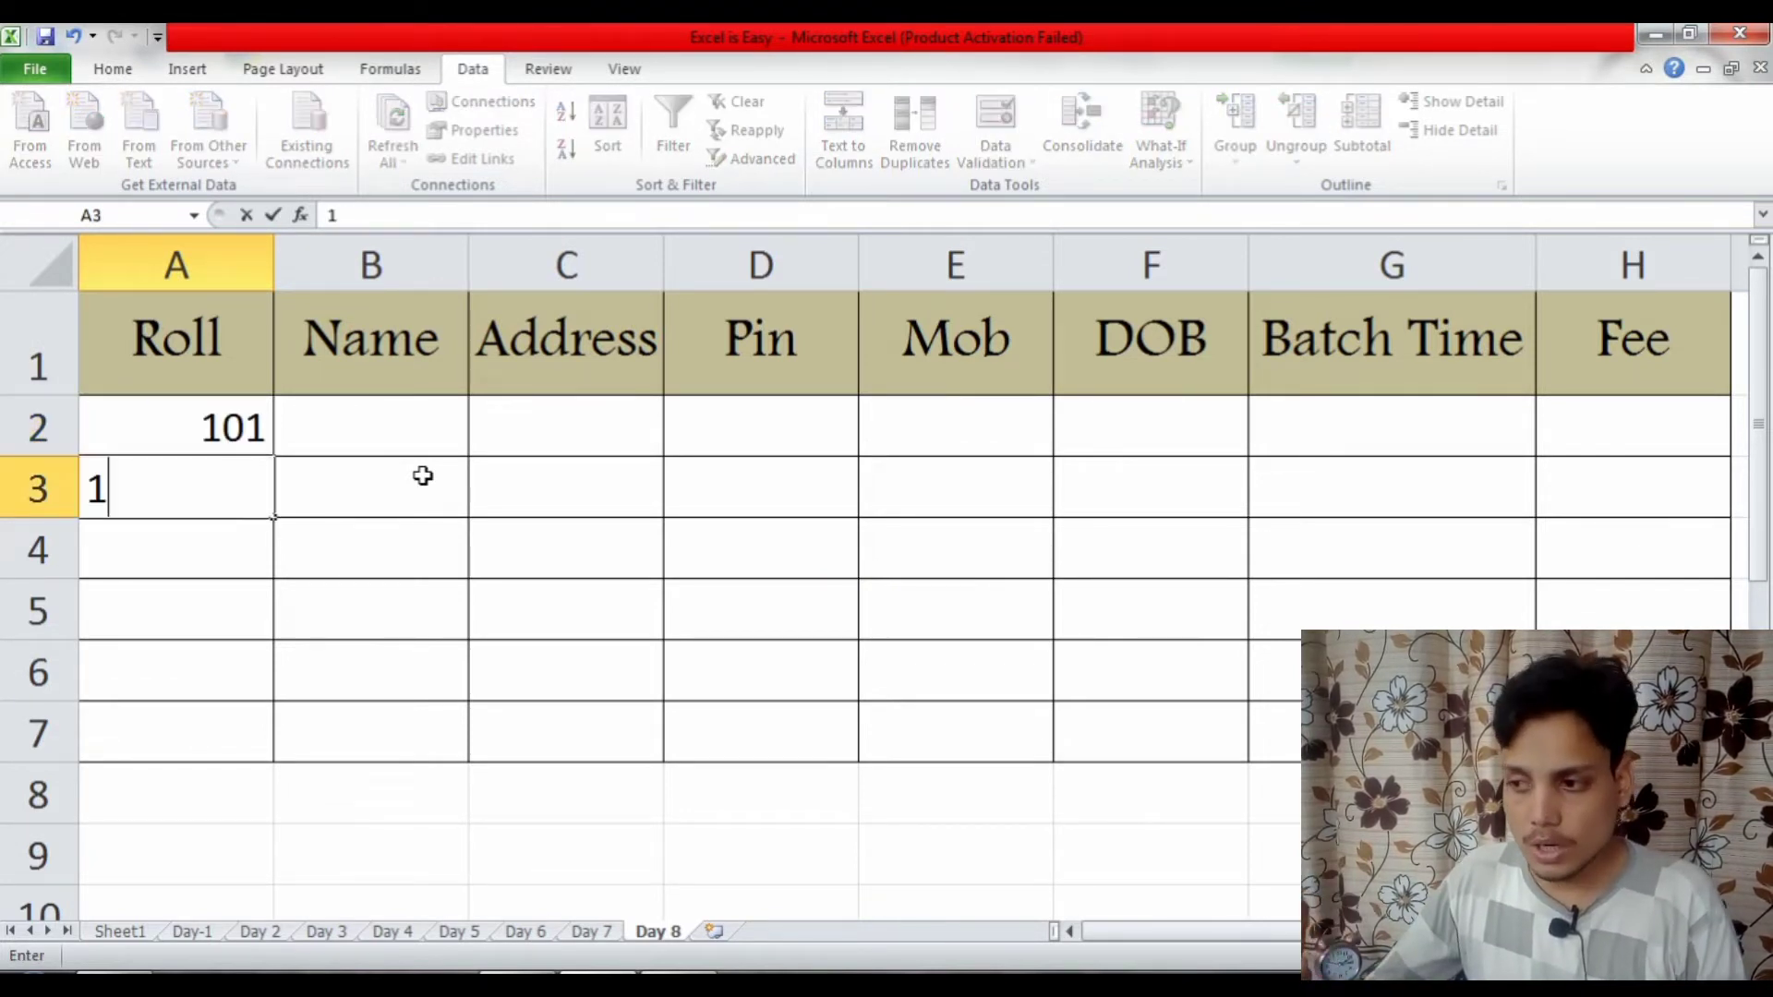
text(00)
key(Return)
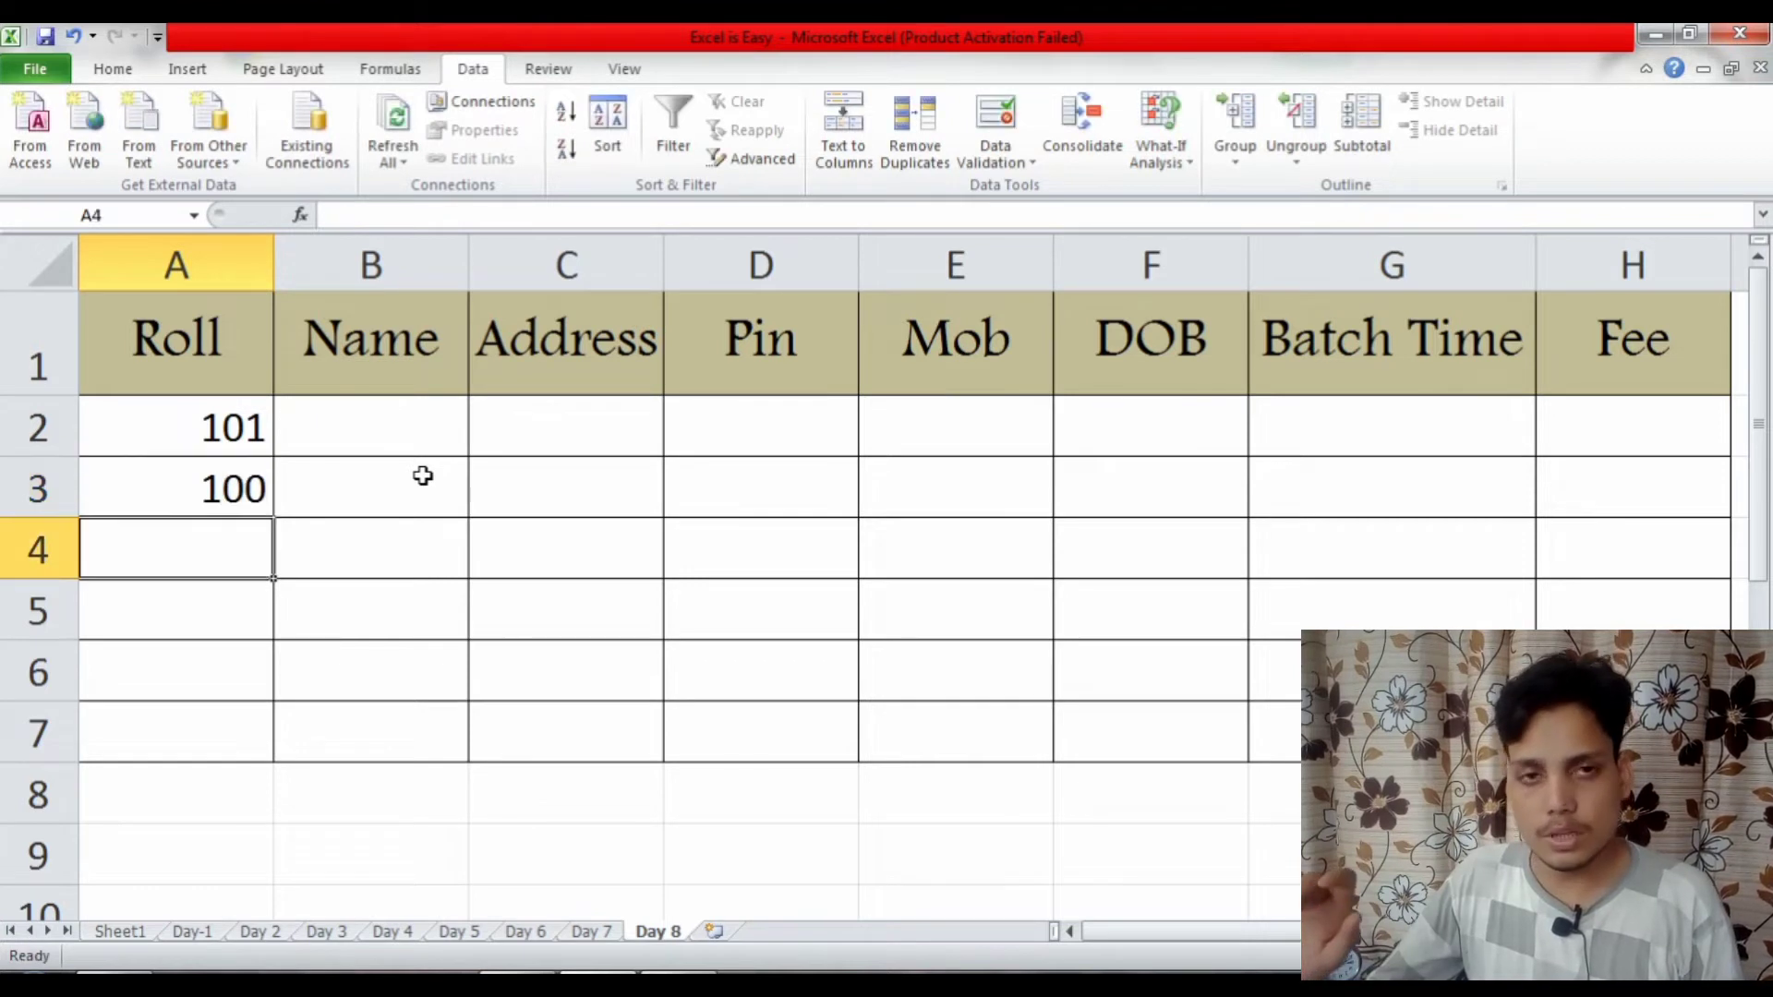
text(102)
key(Return)
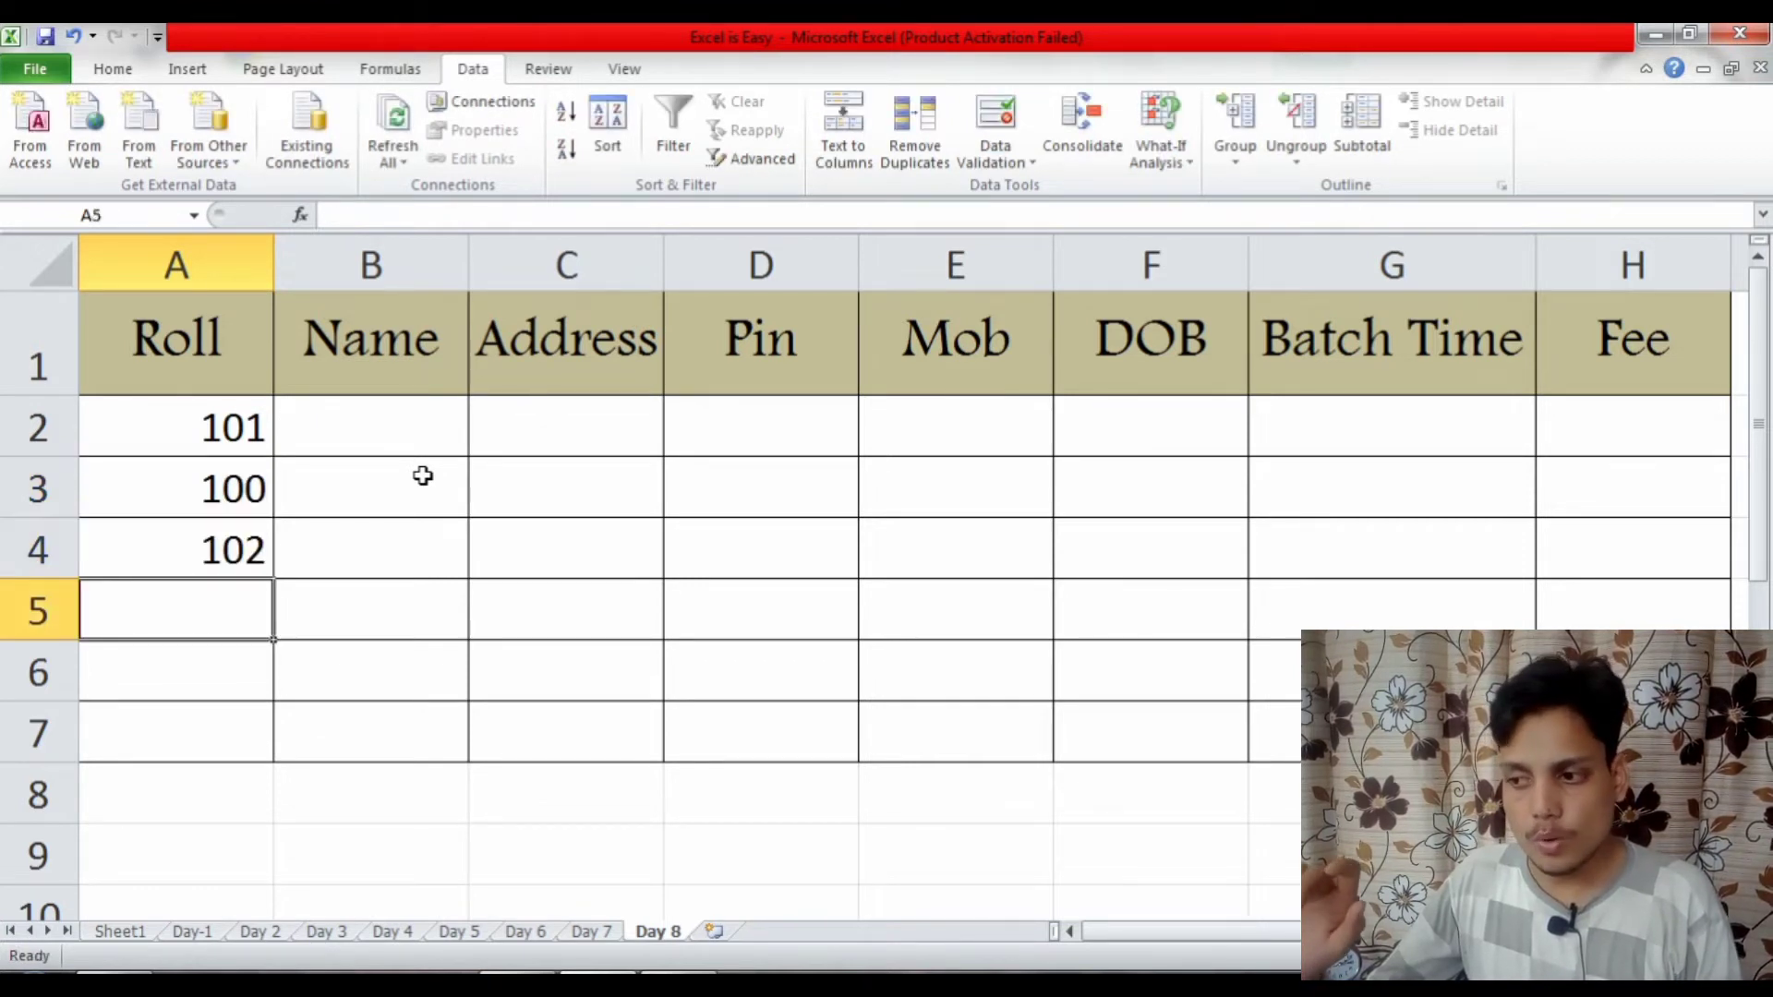
Try 99 and then 99.999 in A5, retry after each rejection, and clear the cell.
text(9)
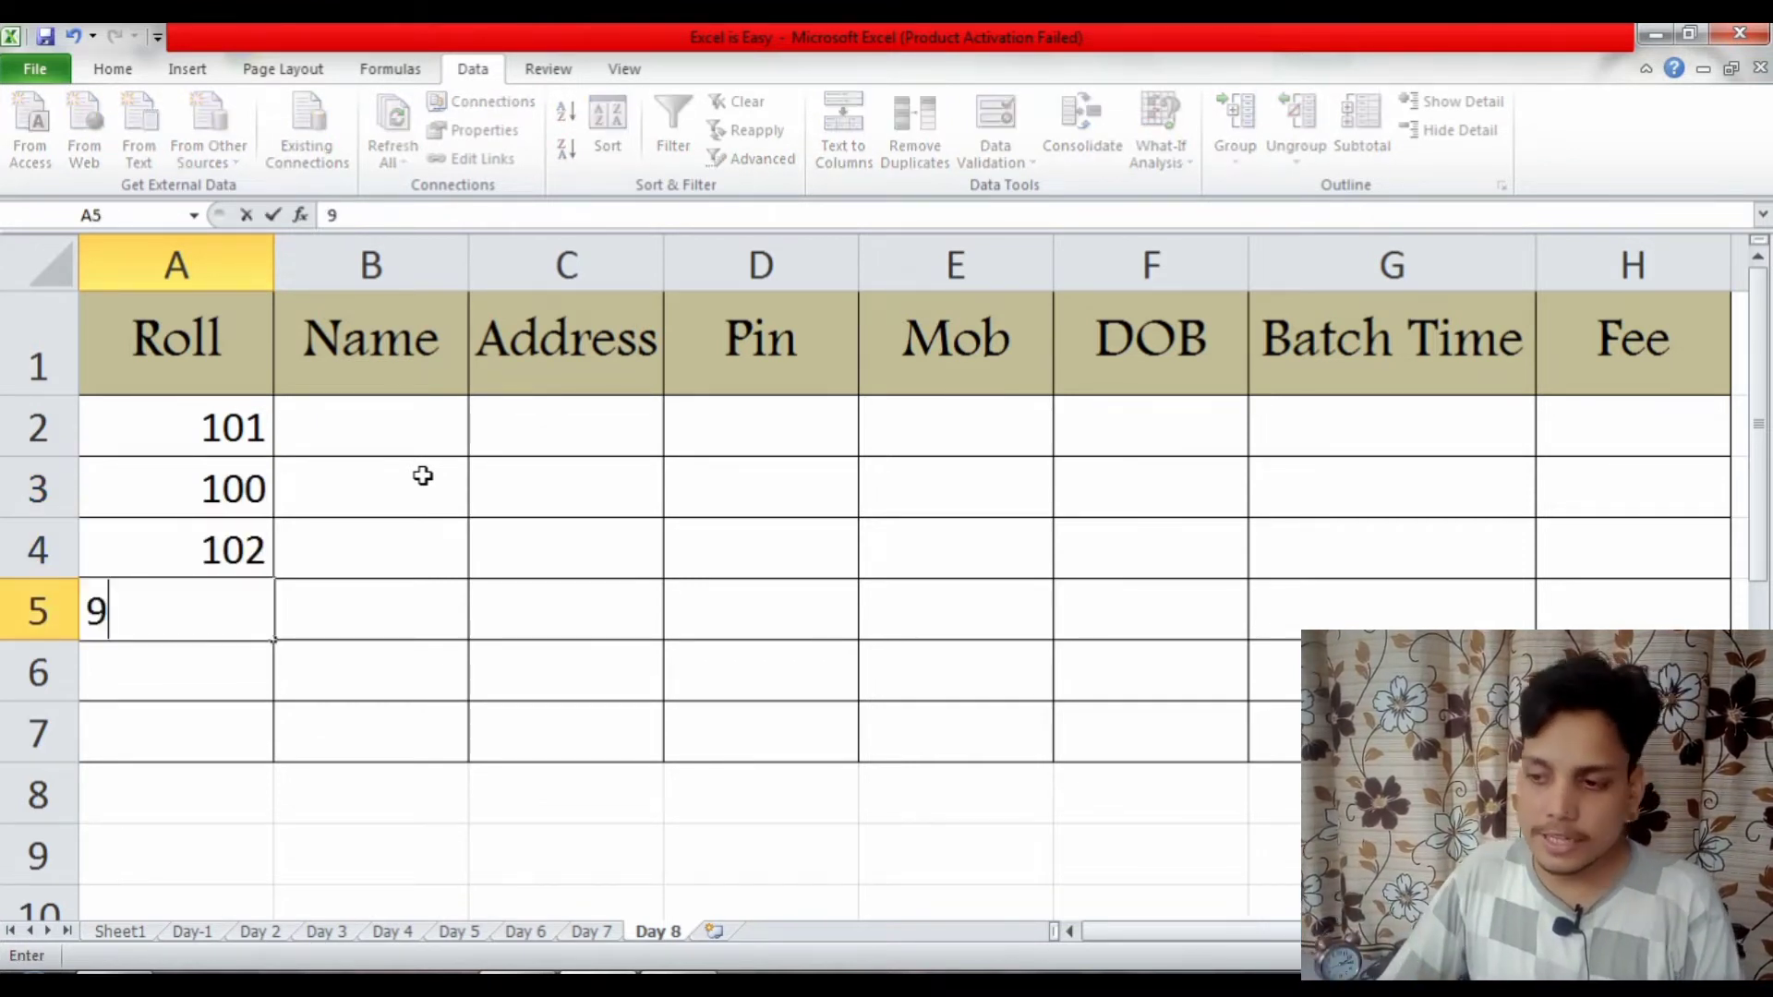
text(9)
key(Return)
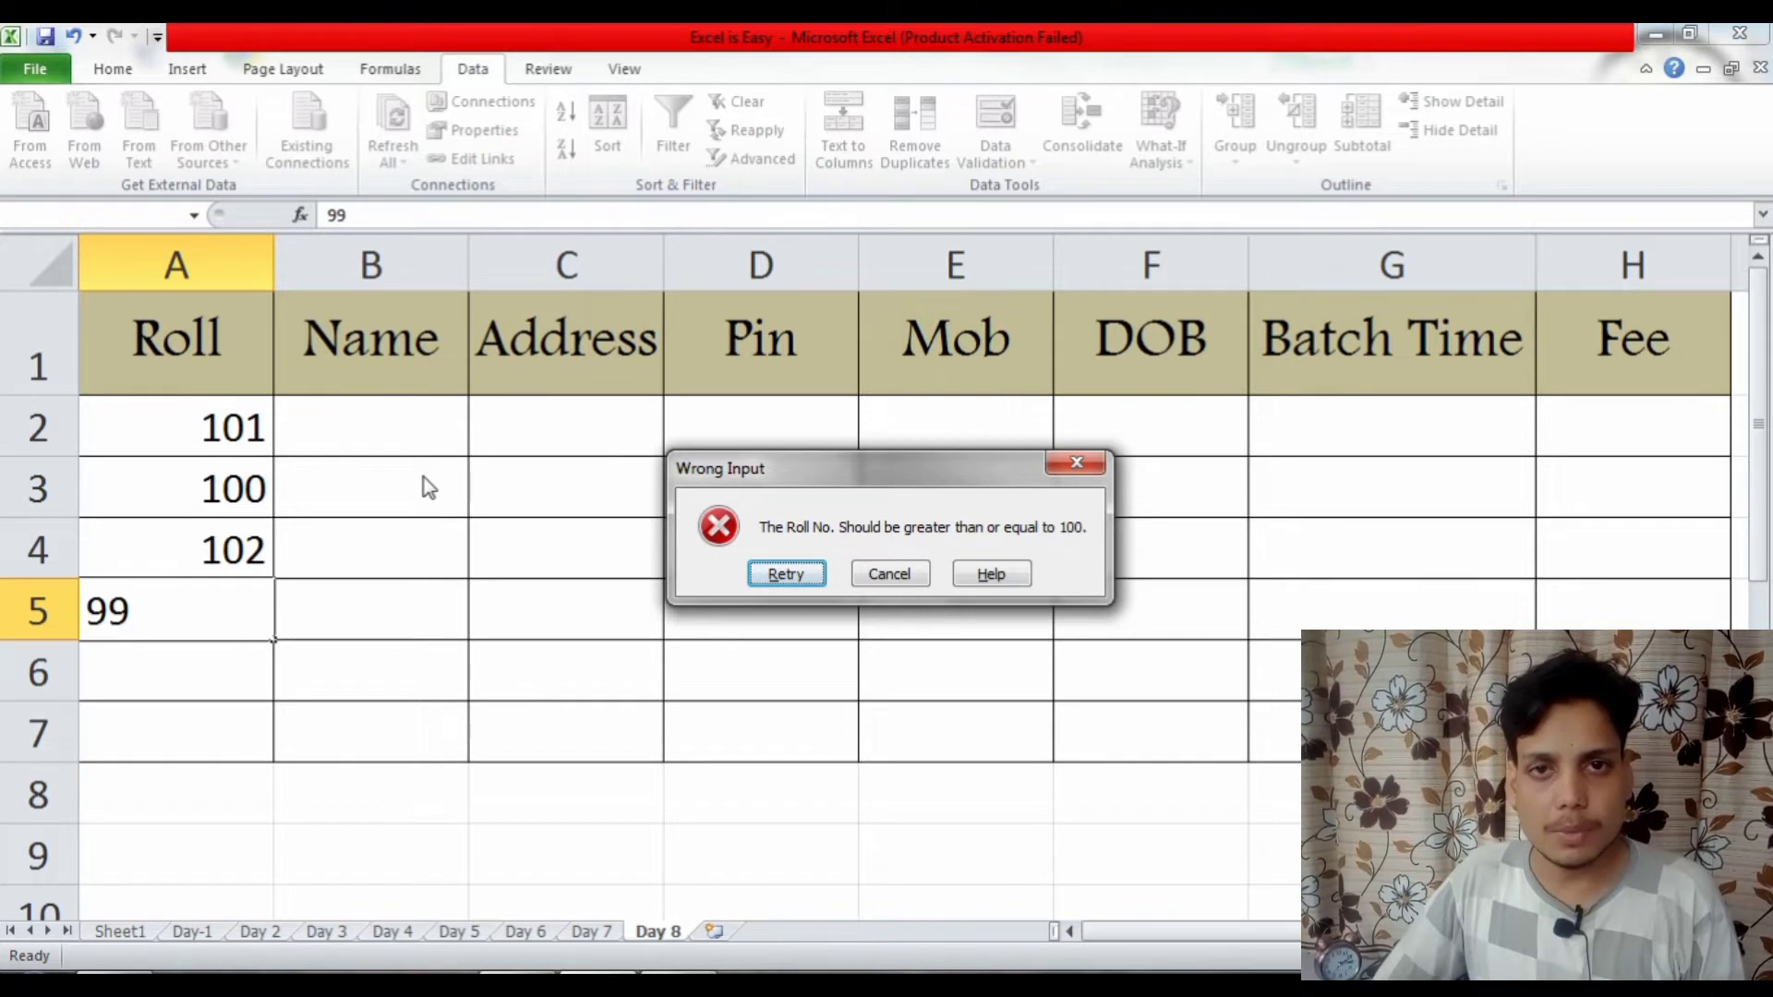
key(Return)
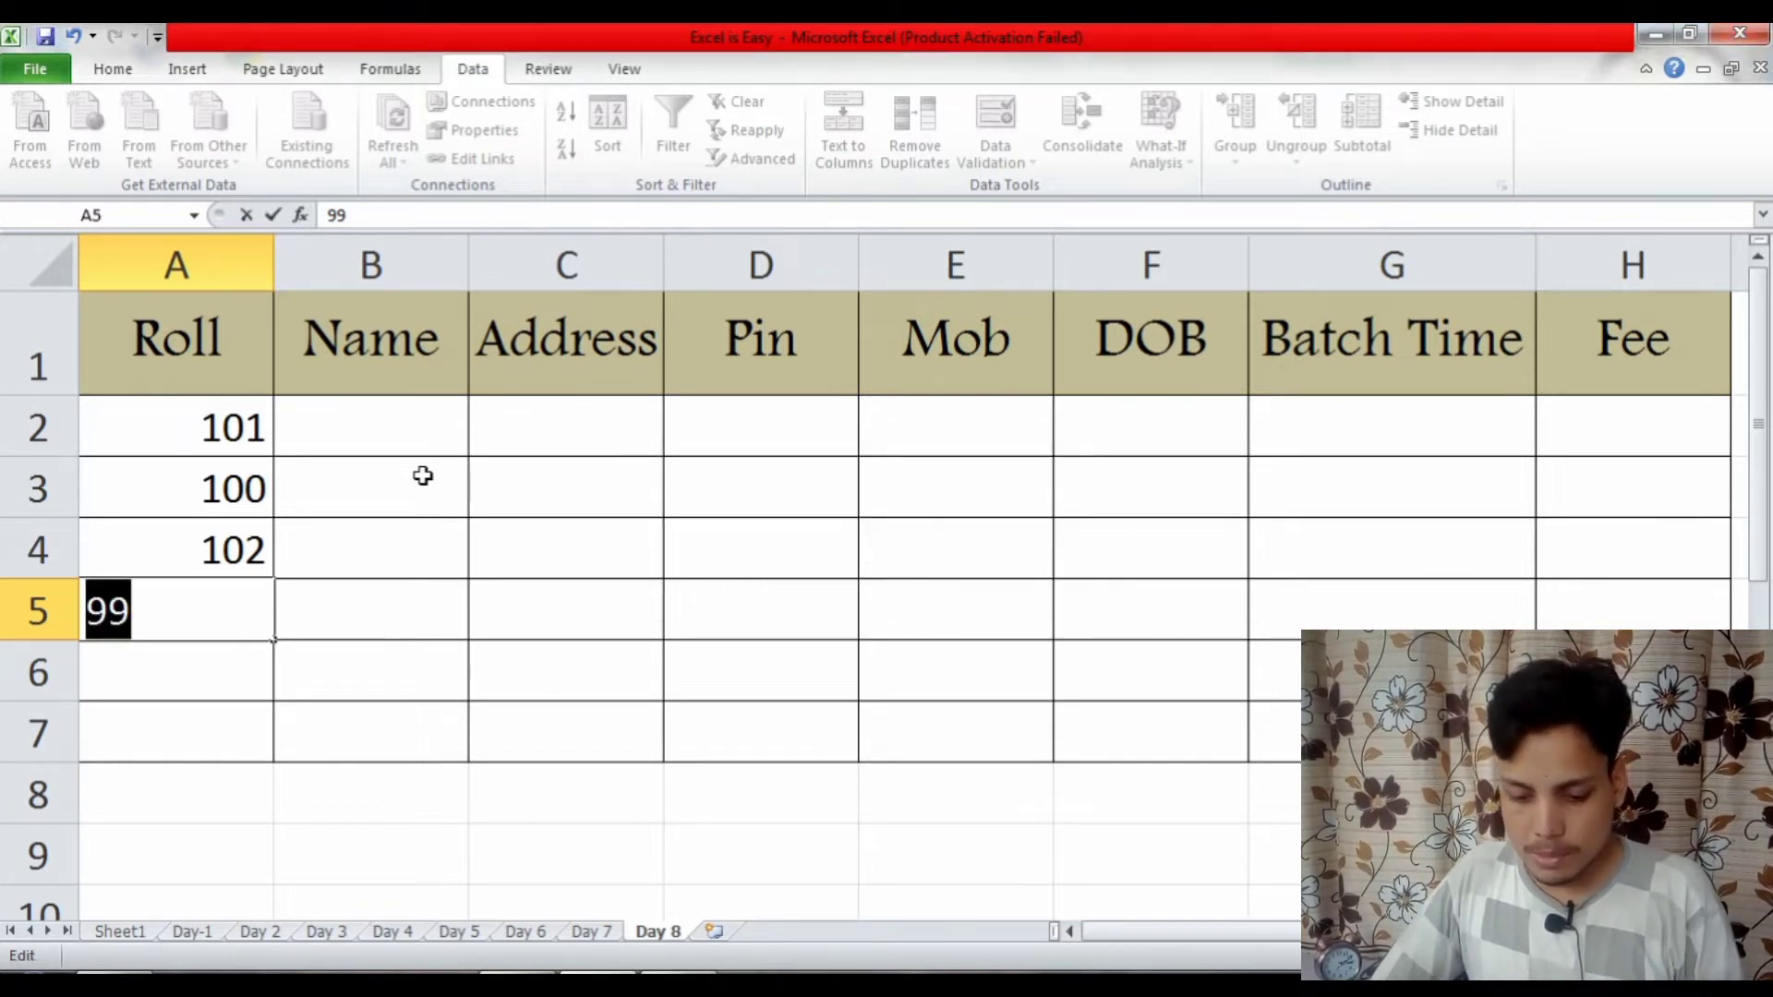
text(99.9)
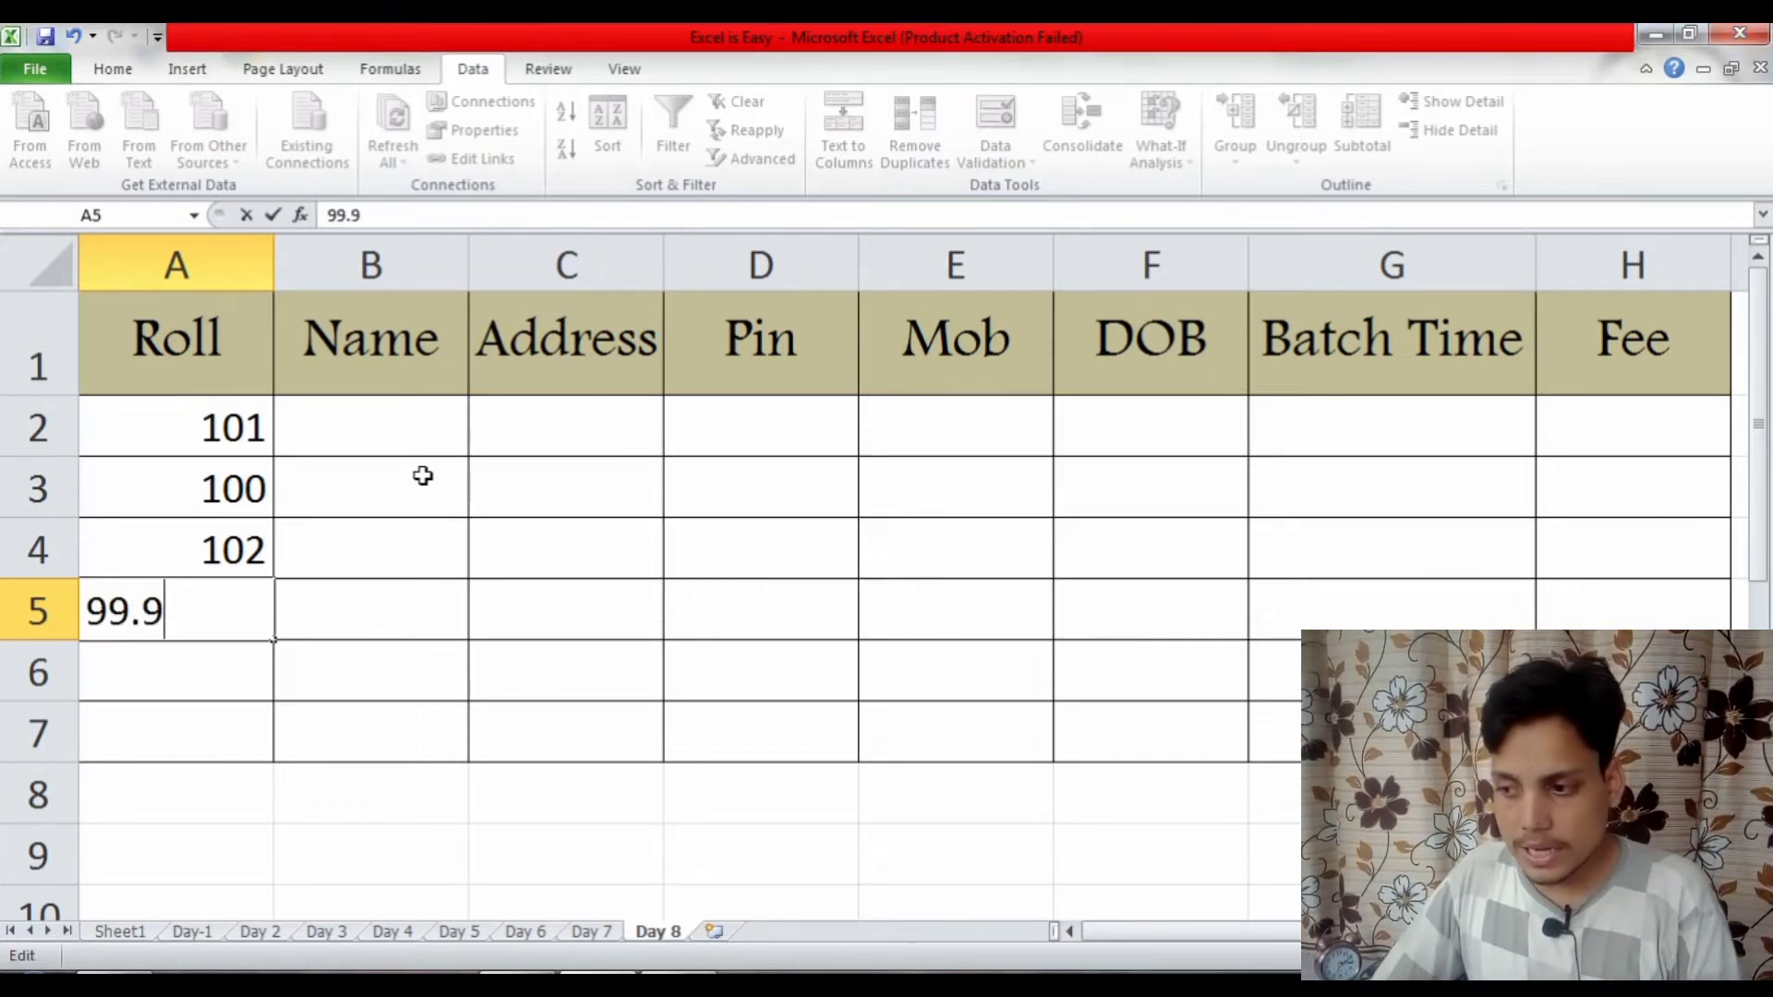
text(99)
key(Return)
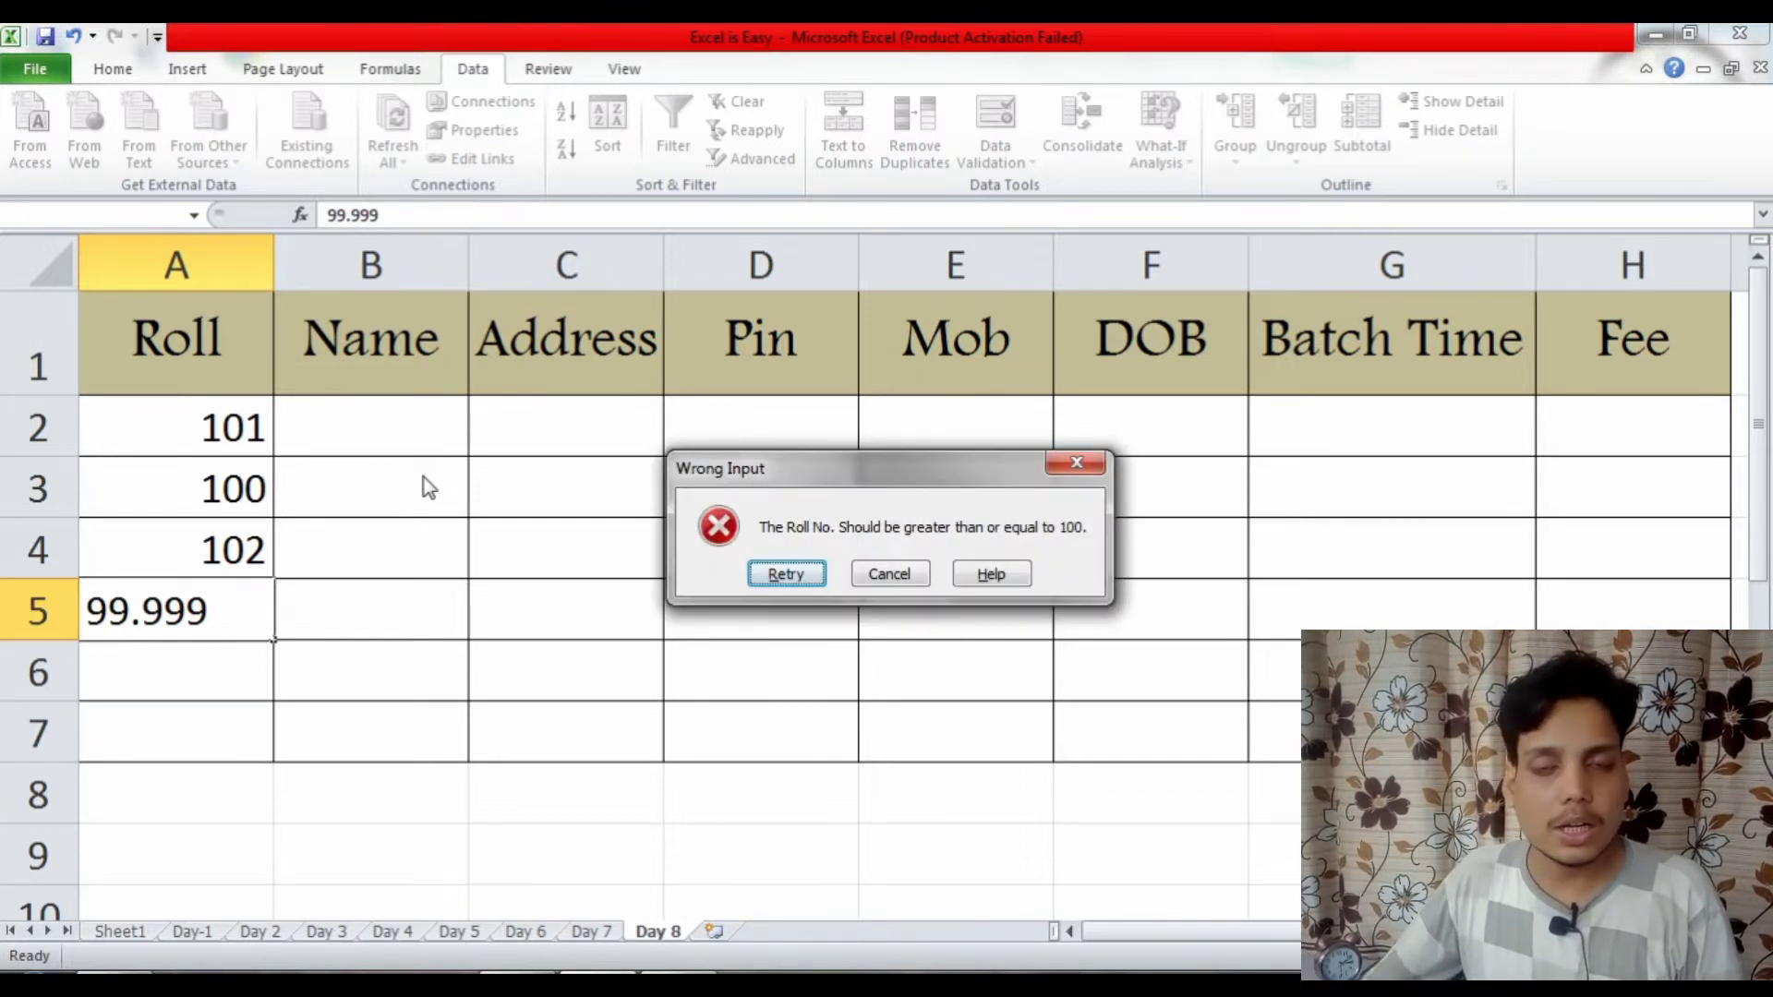
key(Return)
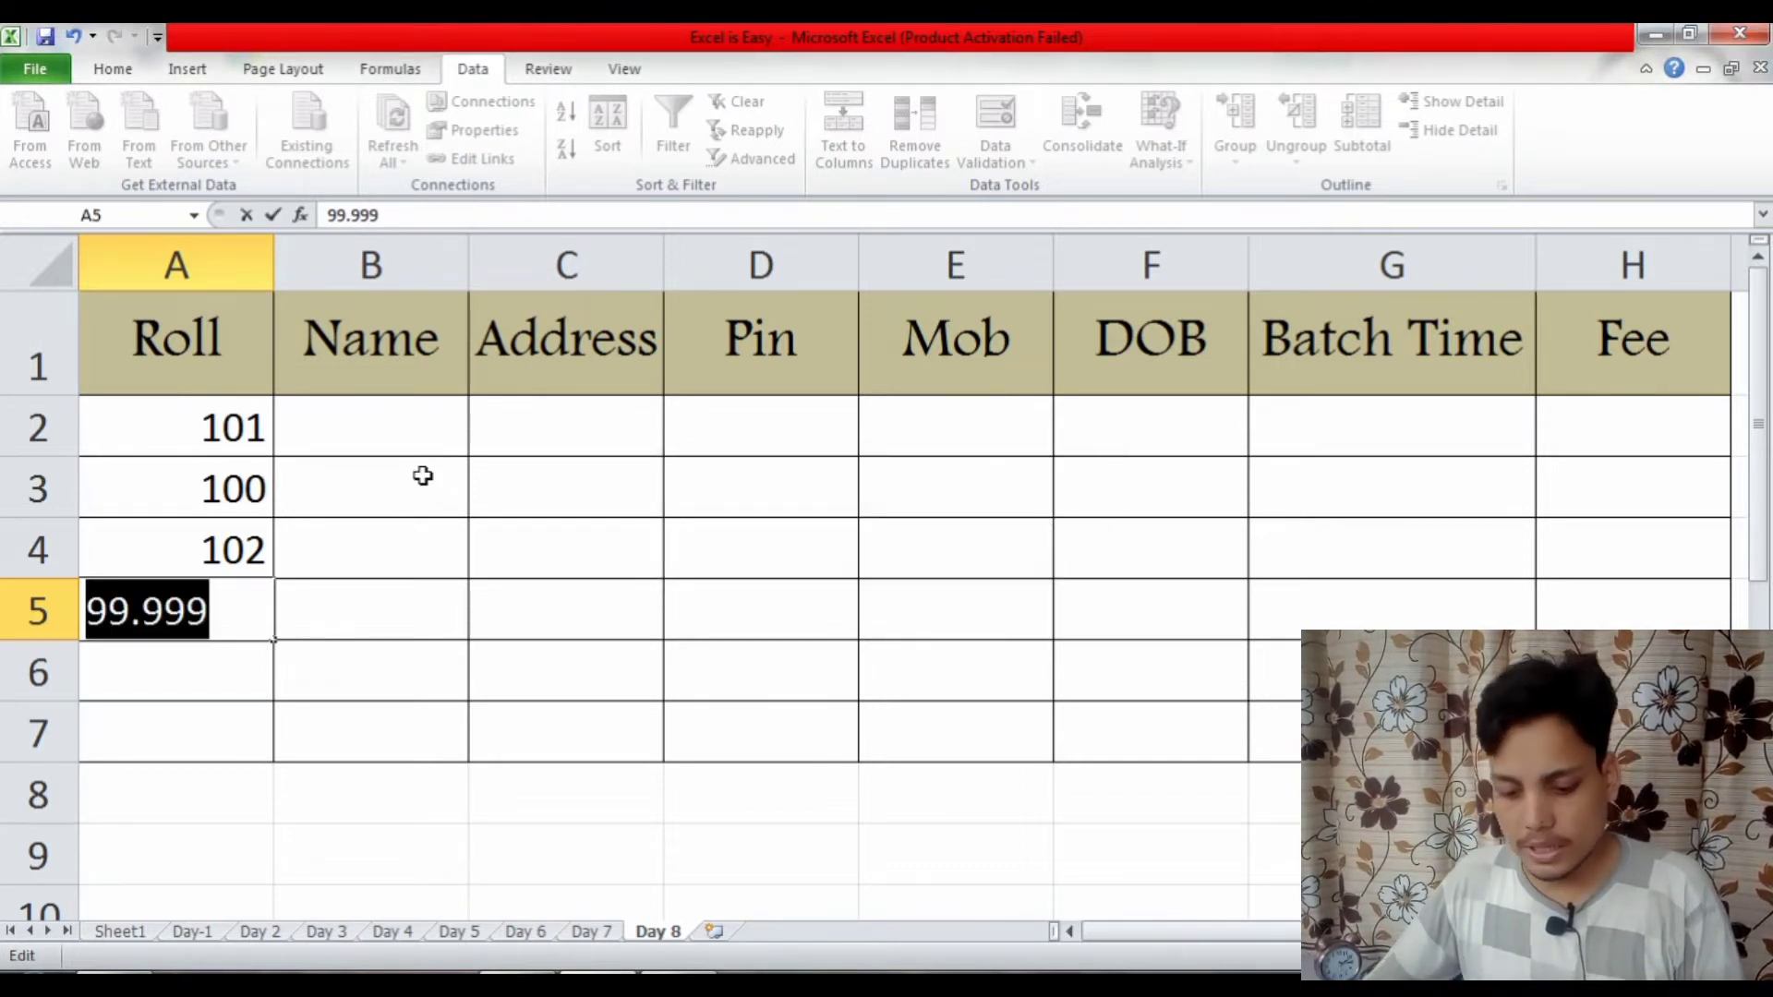
key(BackSpace)
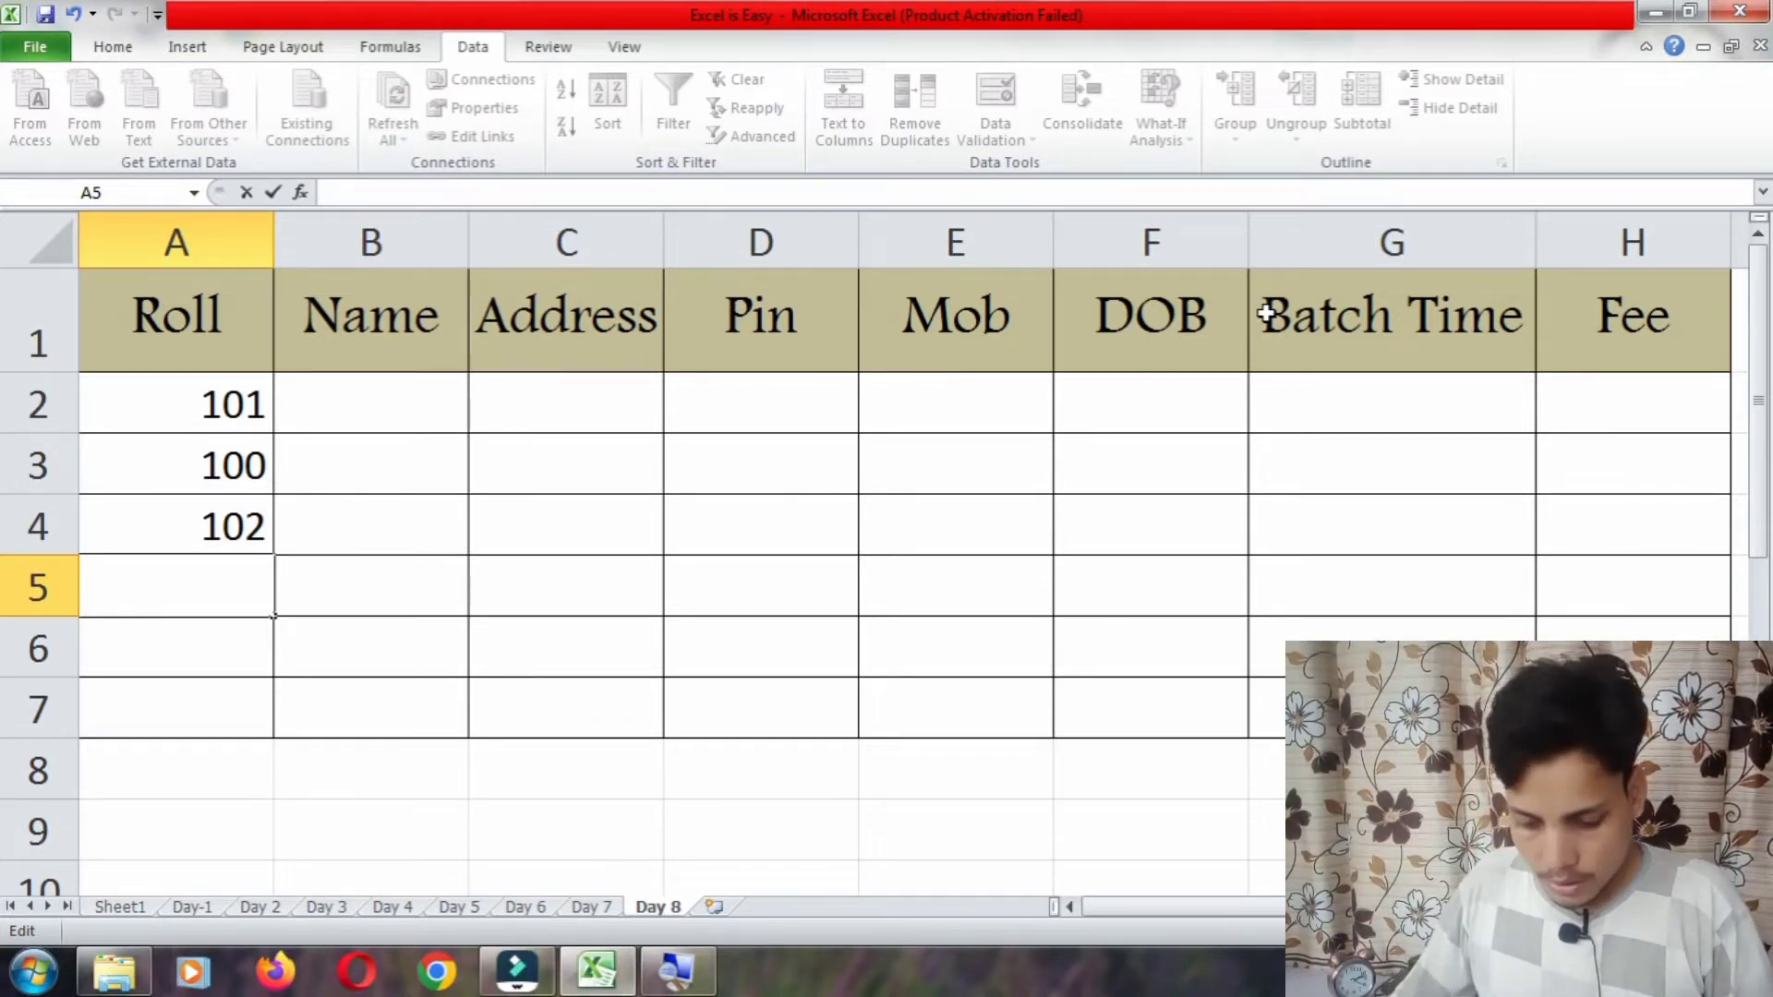
Try 105.2 in A5 and, once it is rejected, enter 105 instead.
text(10)
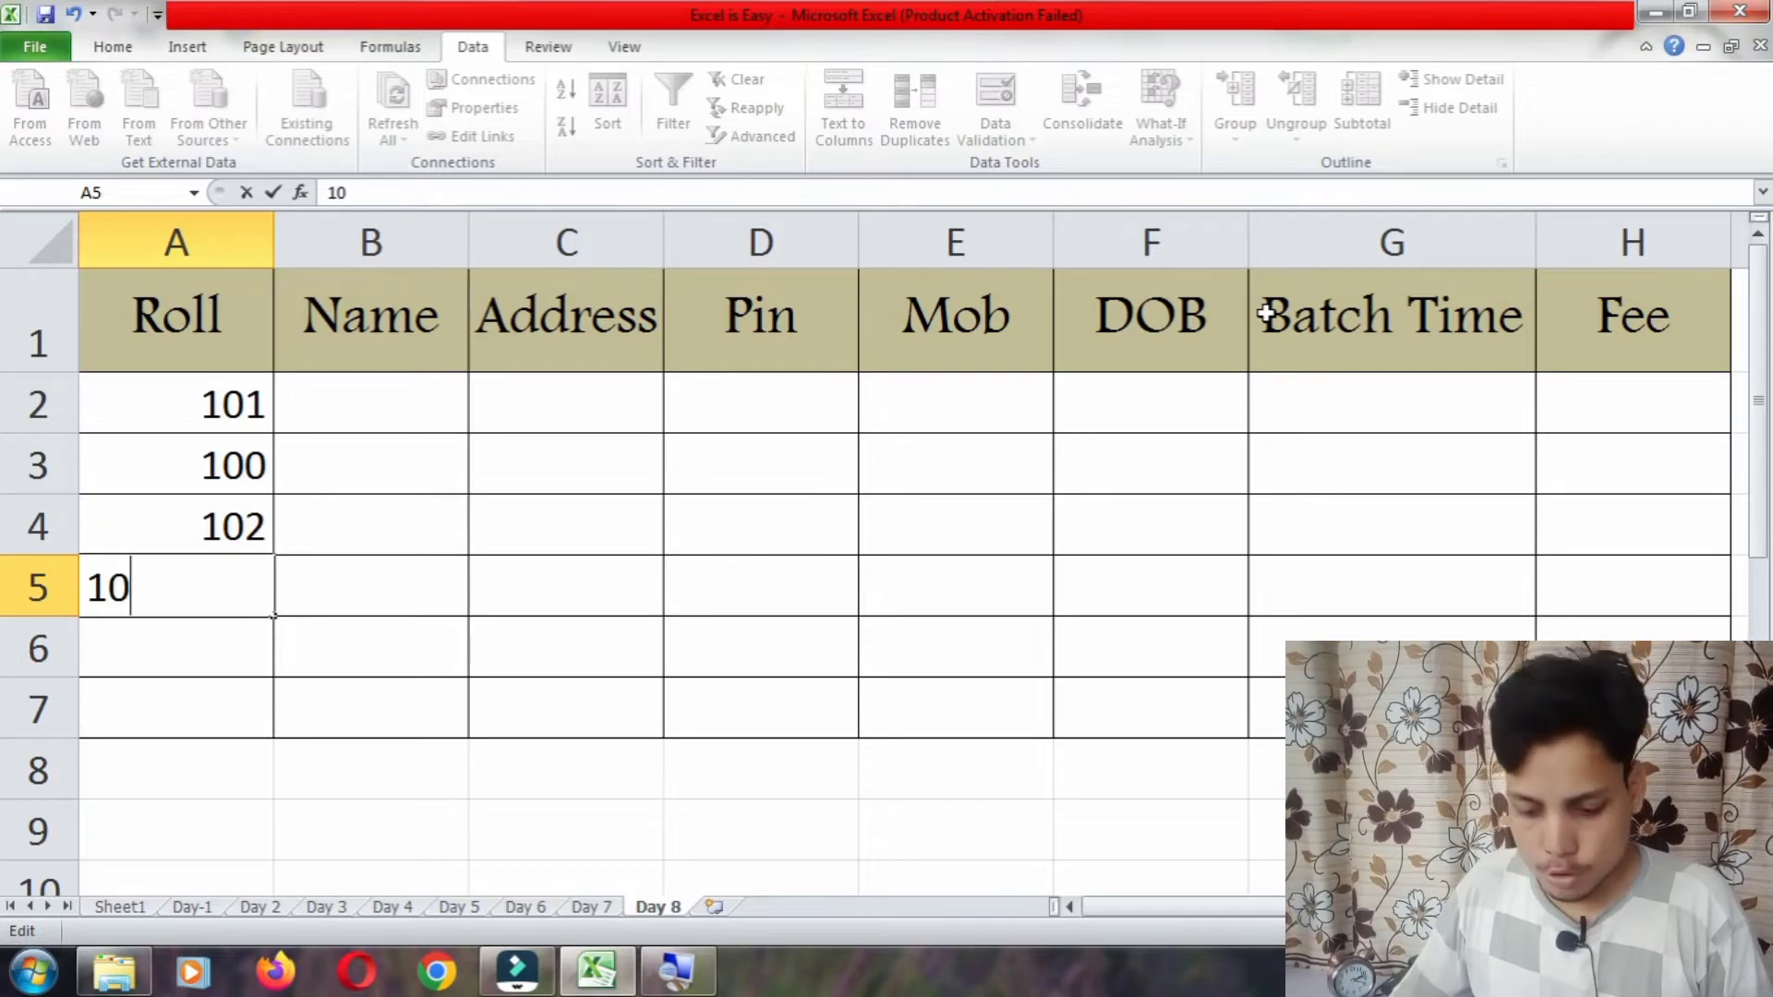
text(5.2)
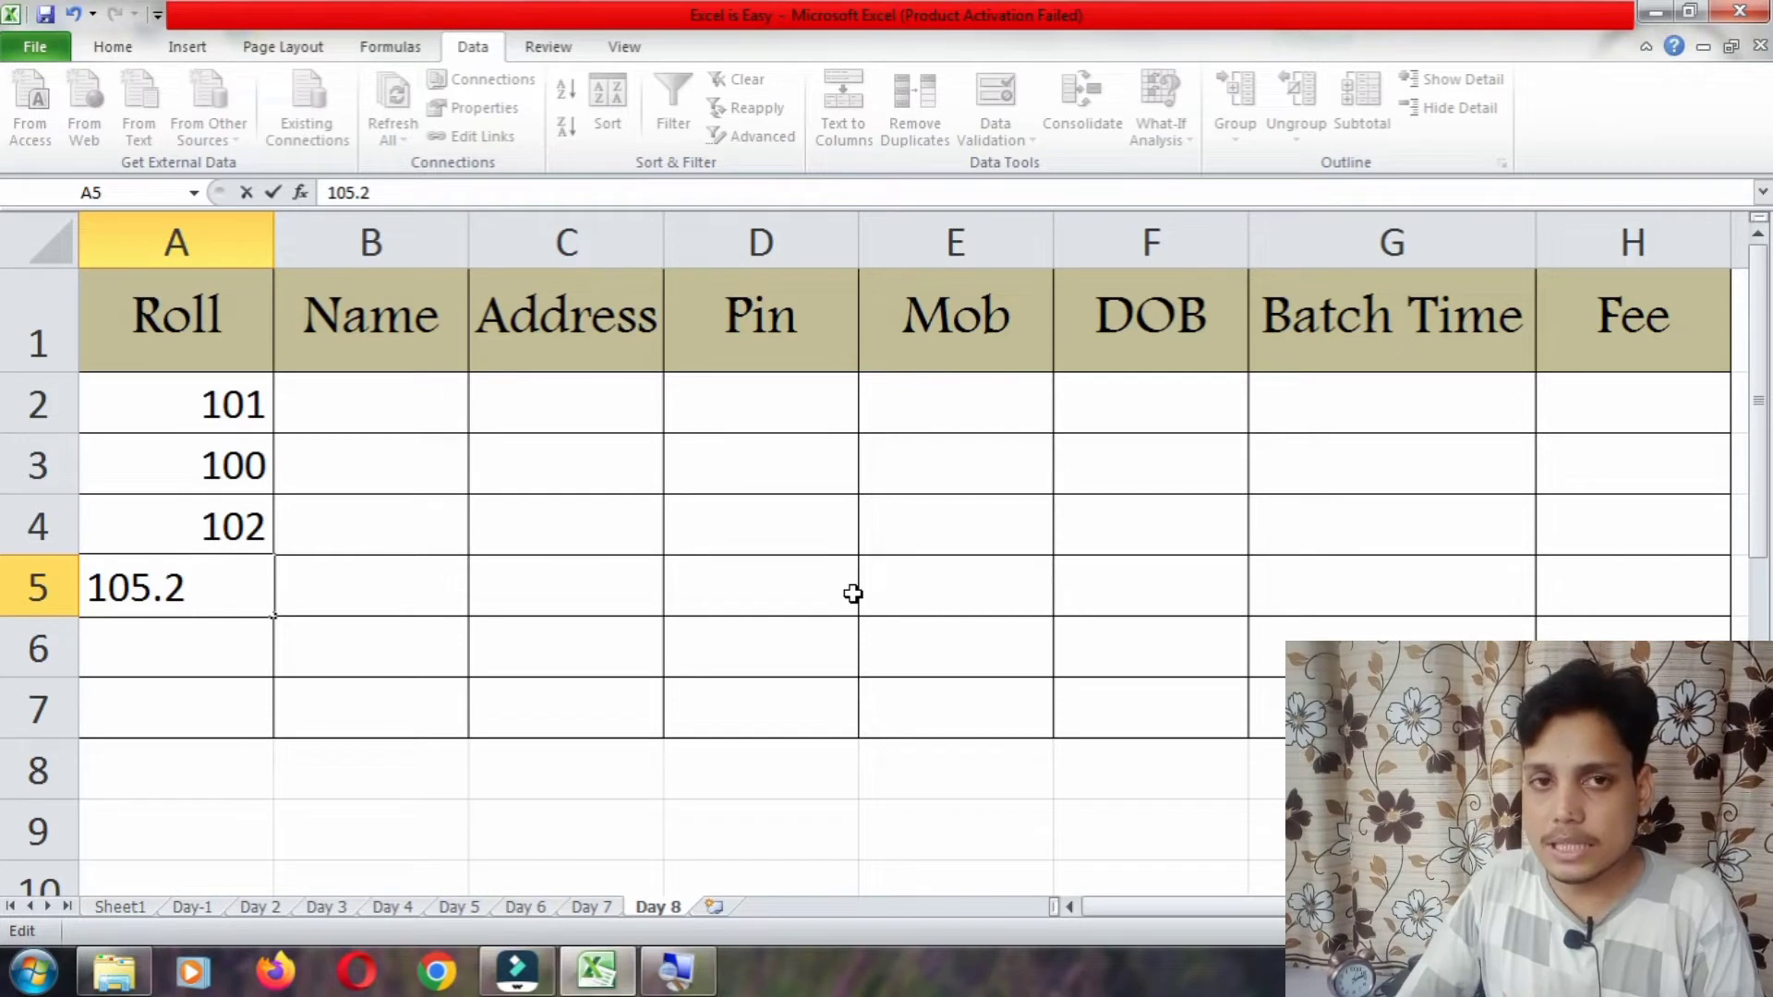
key(Return)
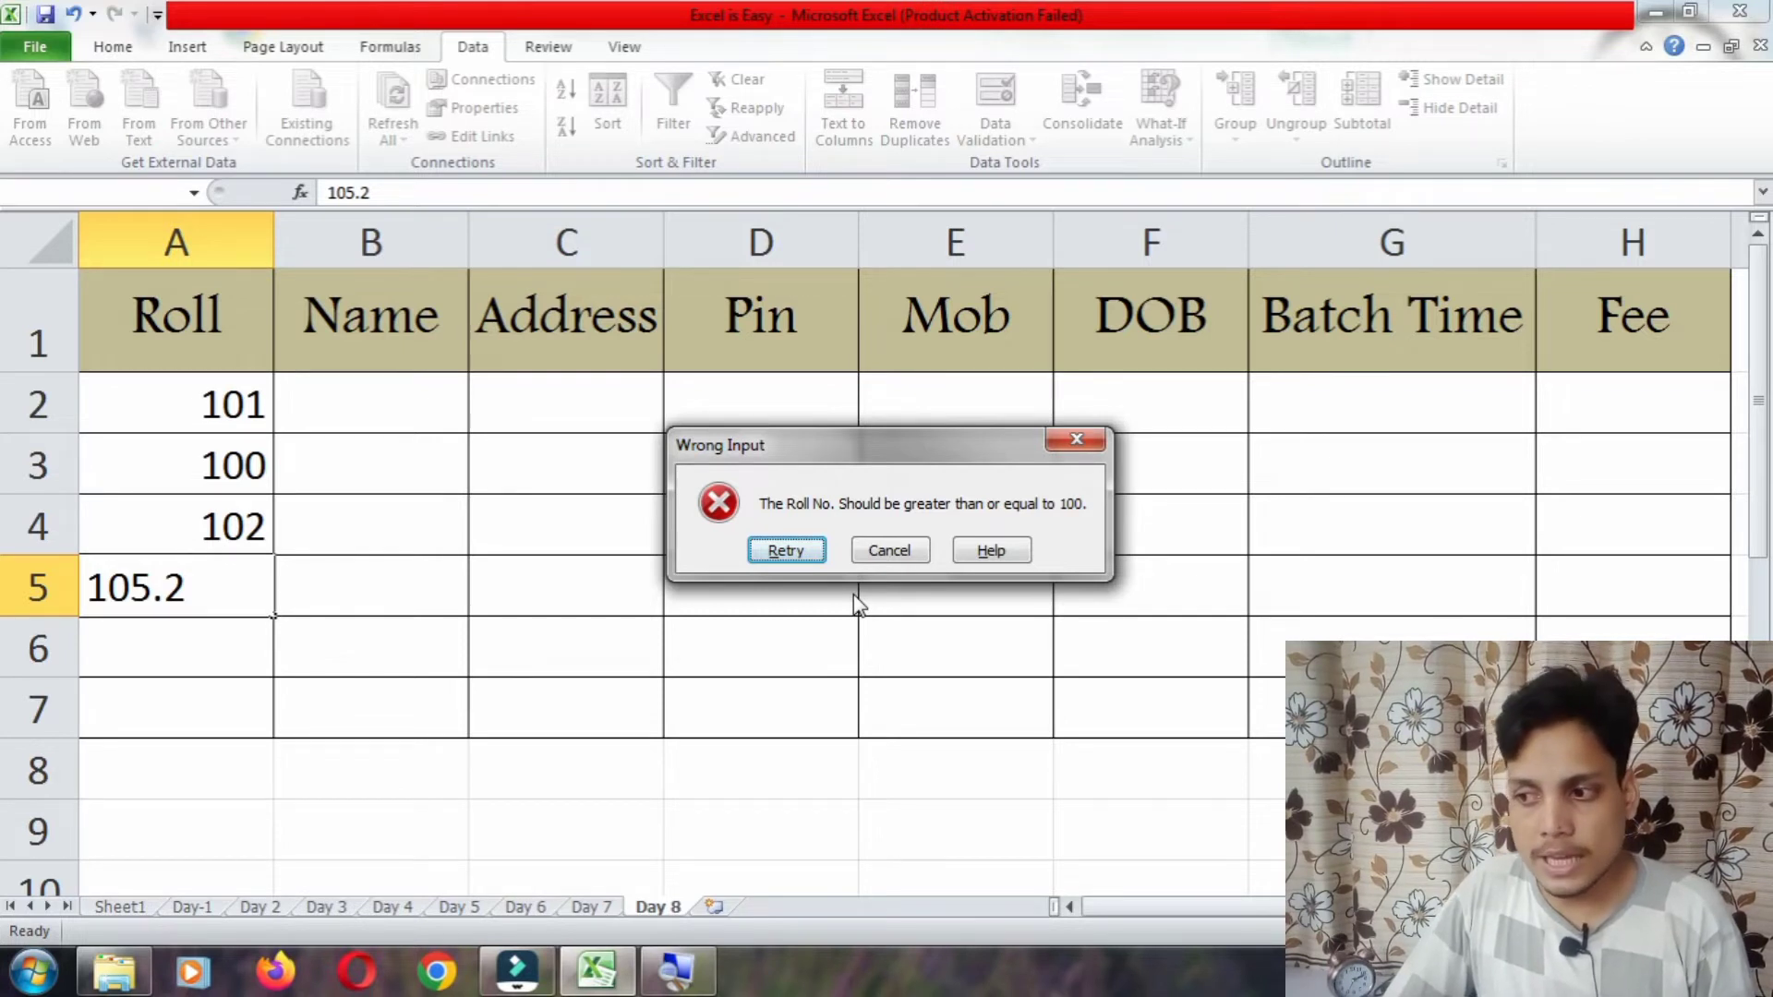
key(Return)
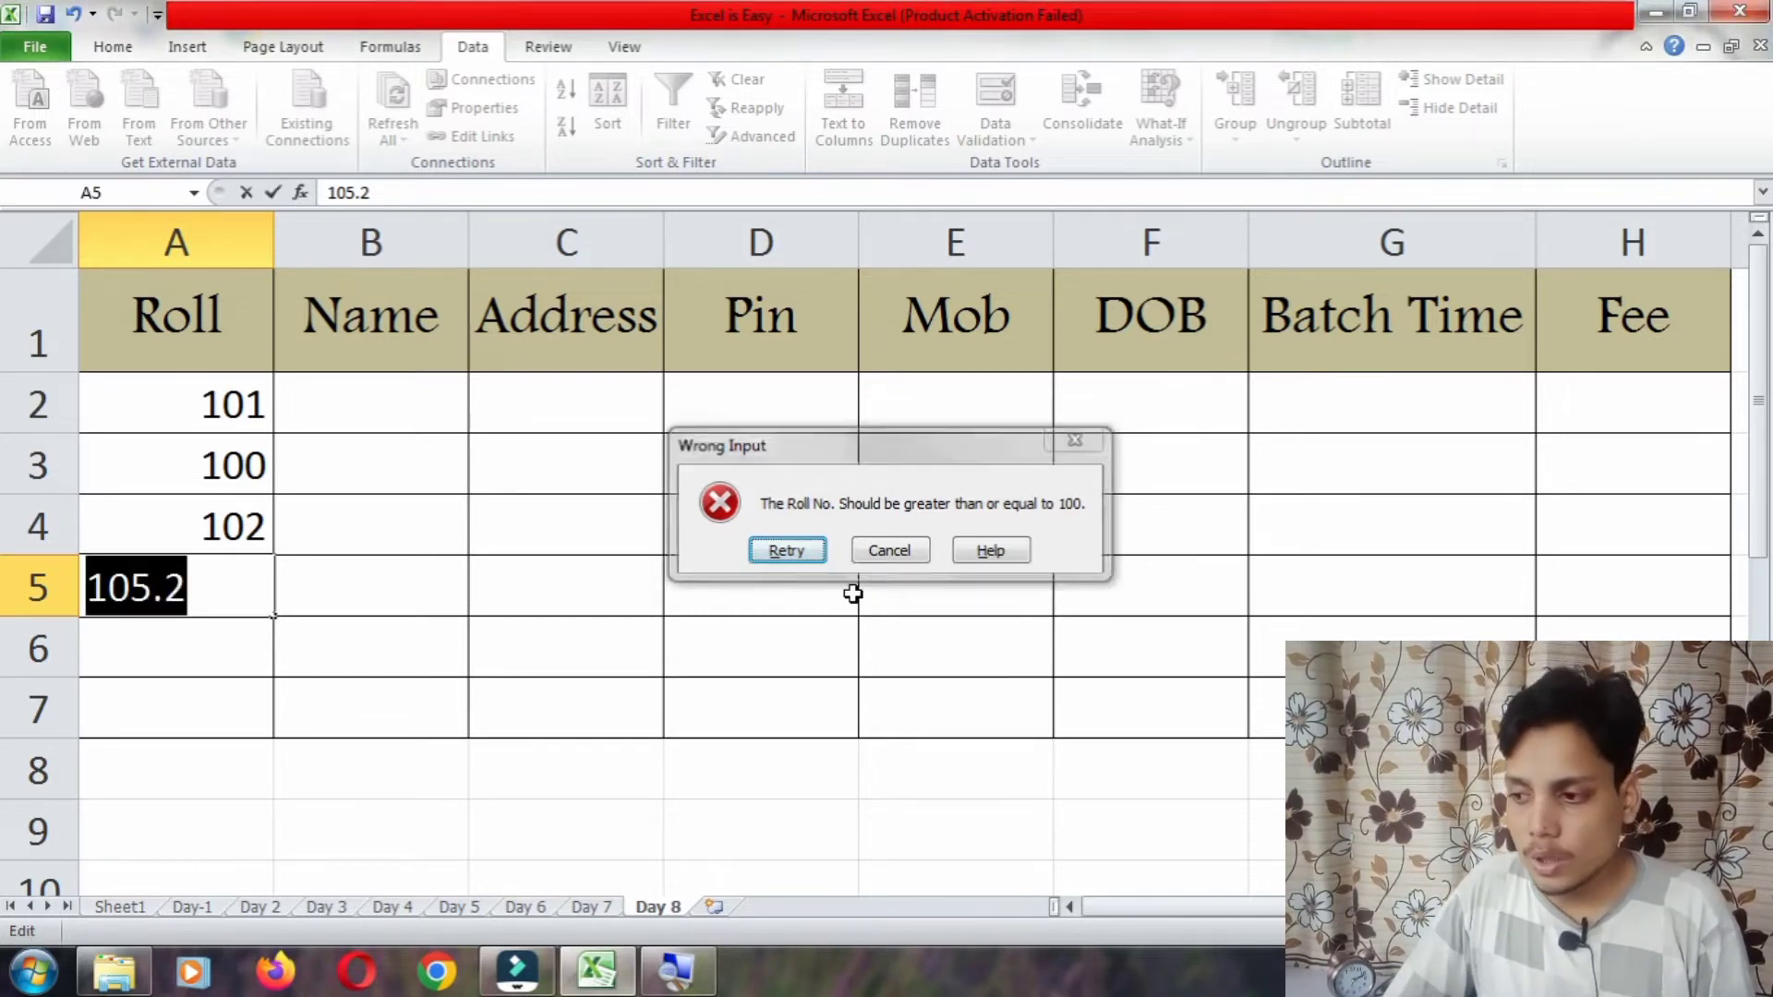
text(105)
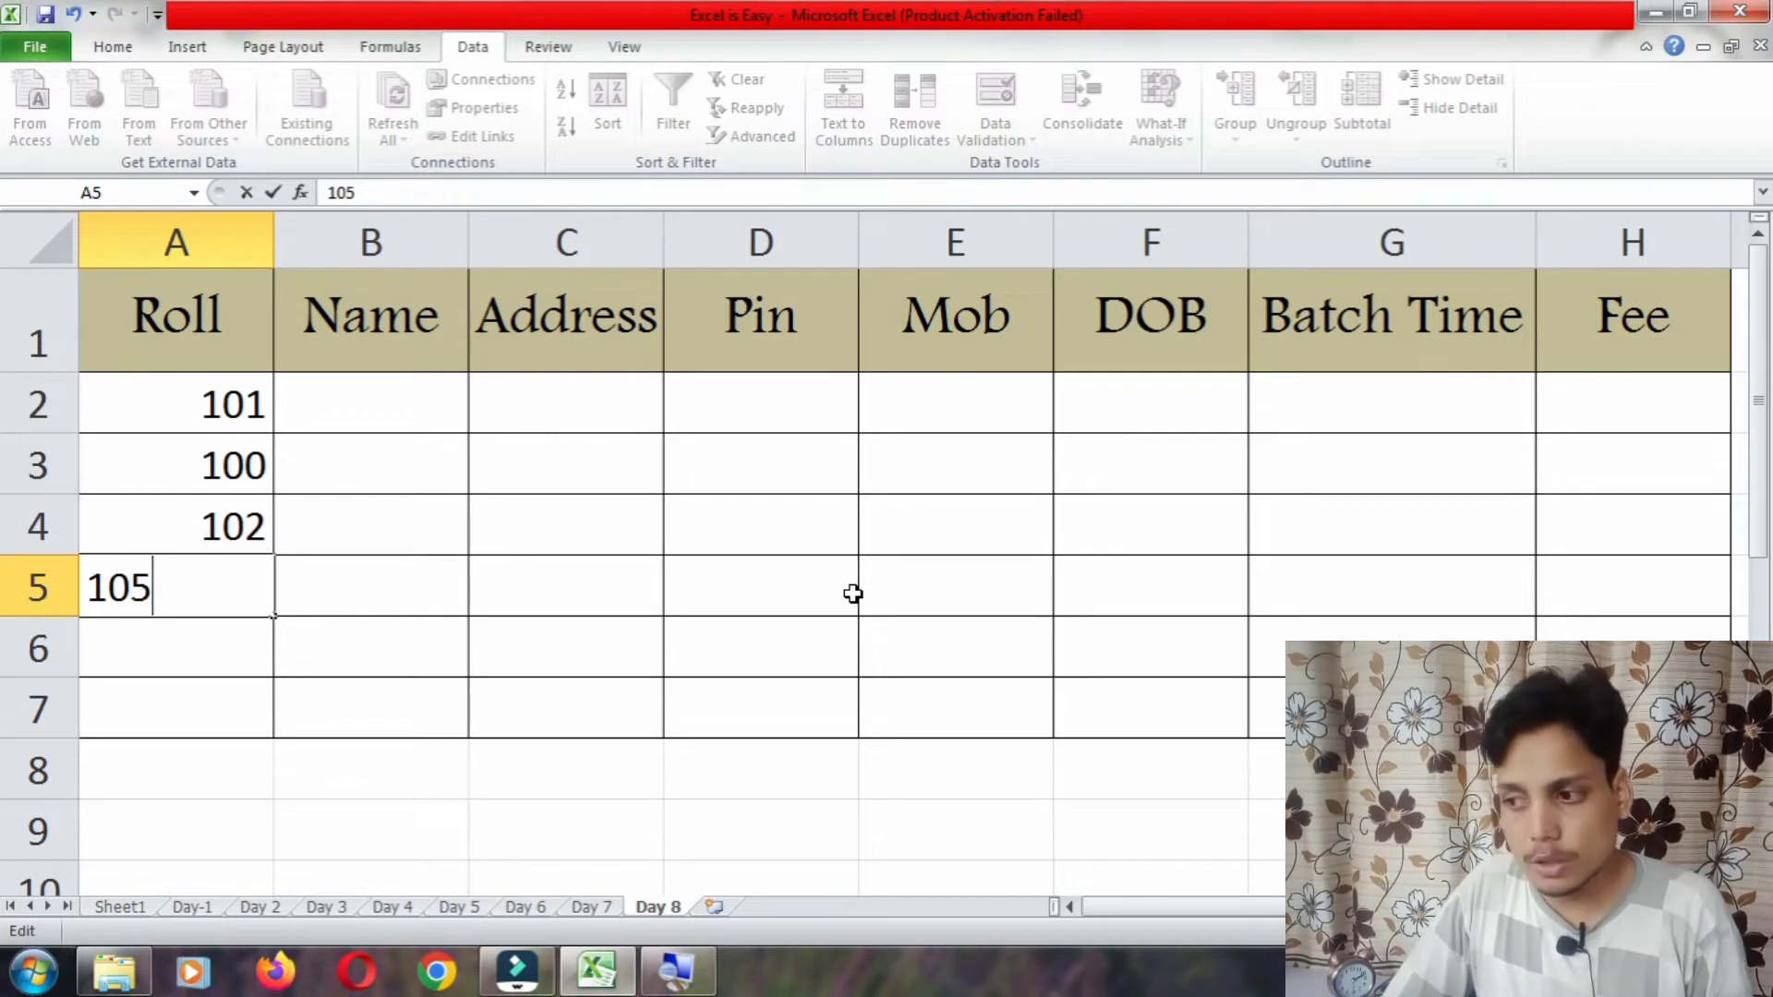
key(Return)
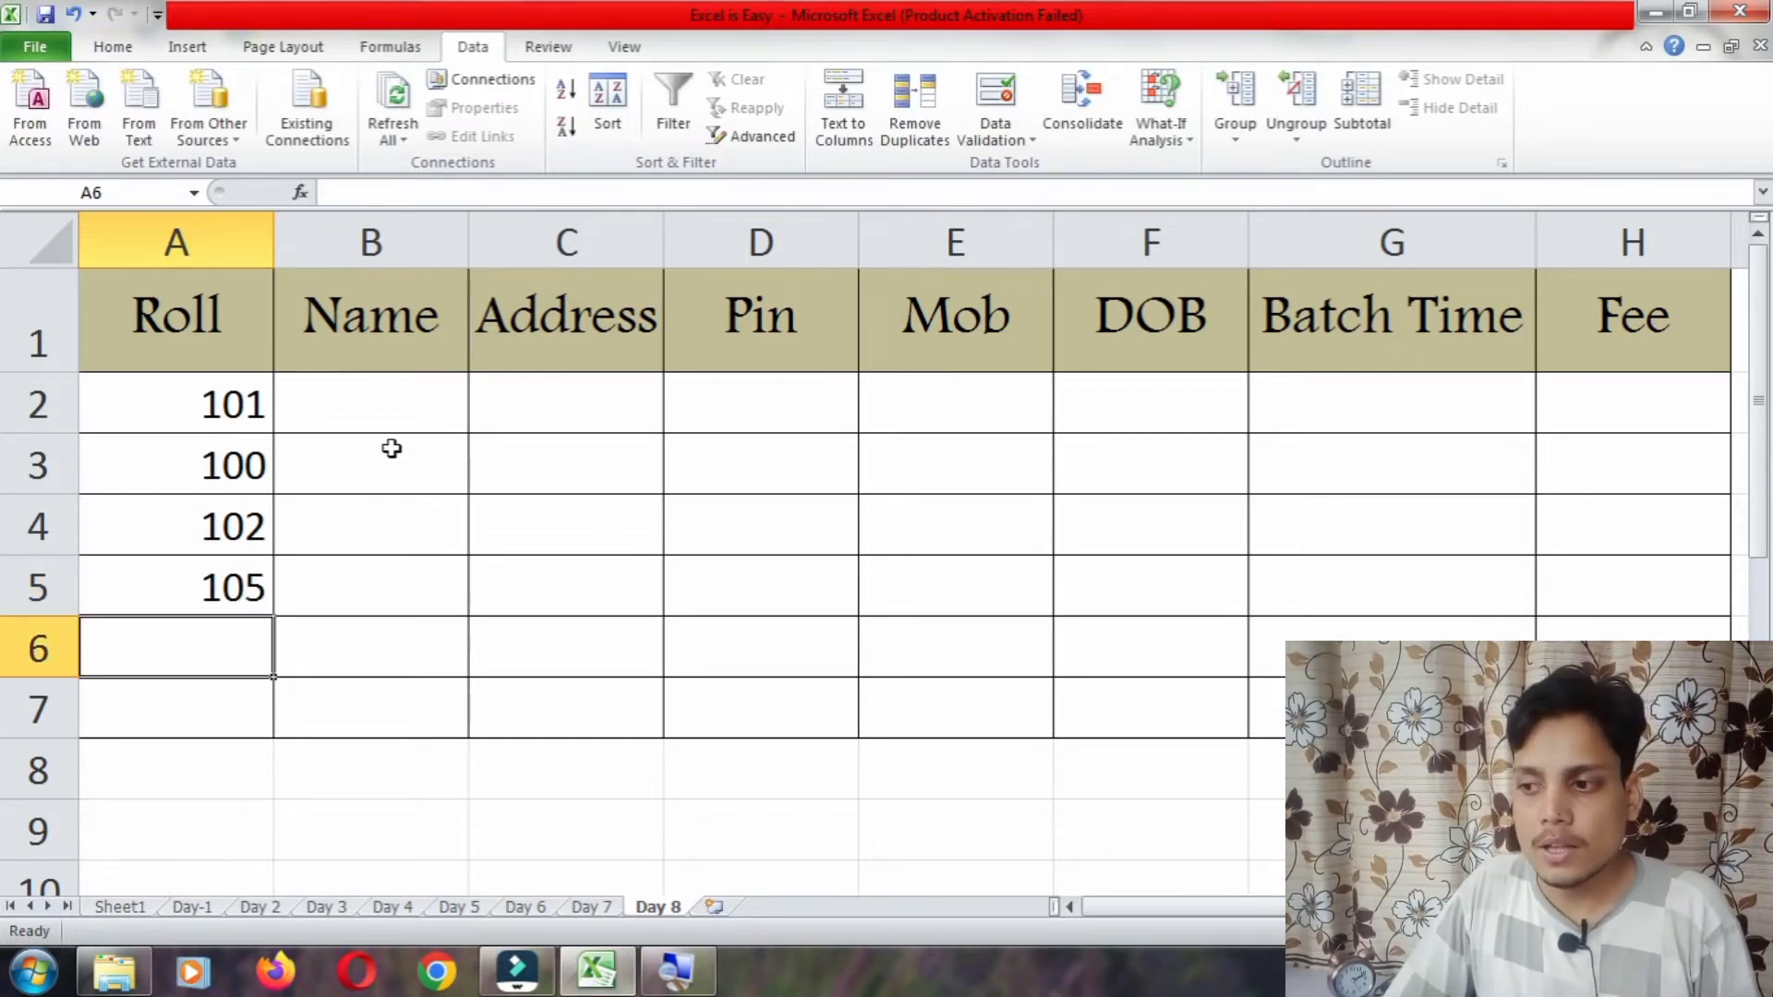
Select Name cells B2:B7 and open their Data Validation settings with the Allow list expanded.
drag(393, 398, 381, 724)
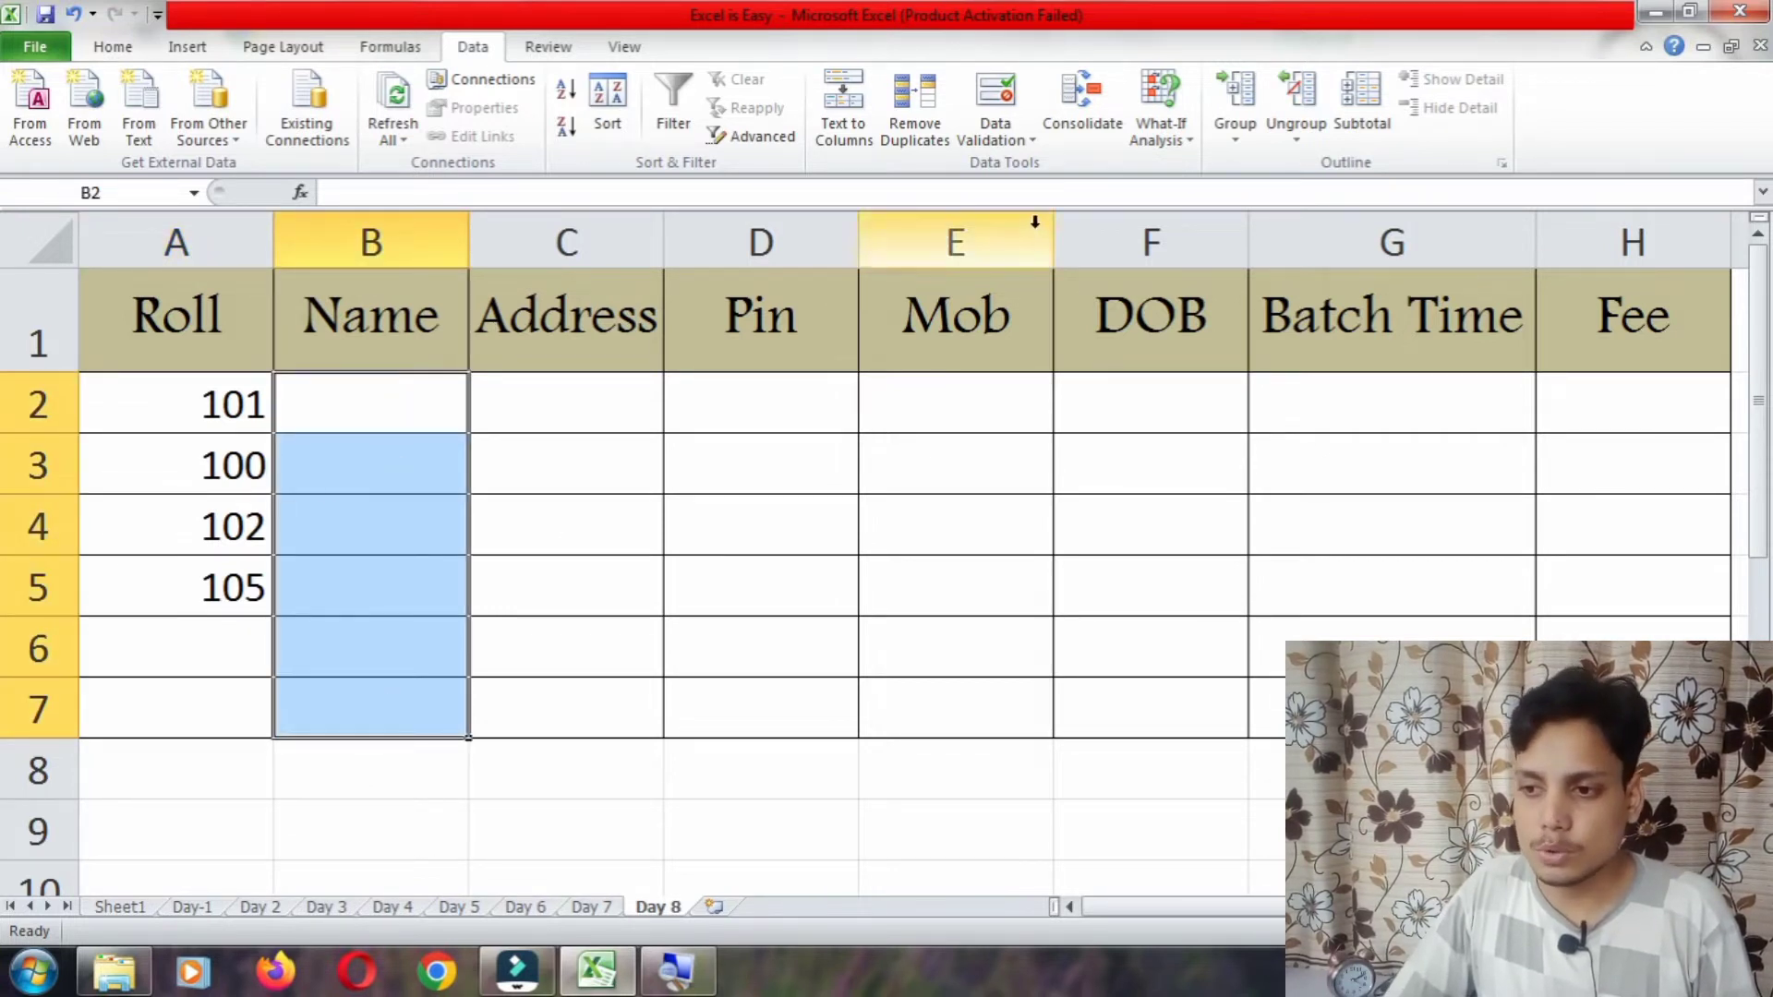
click(1005, 103)
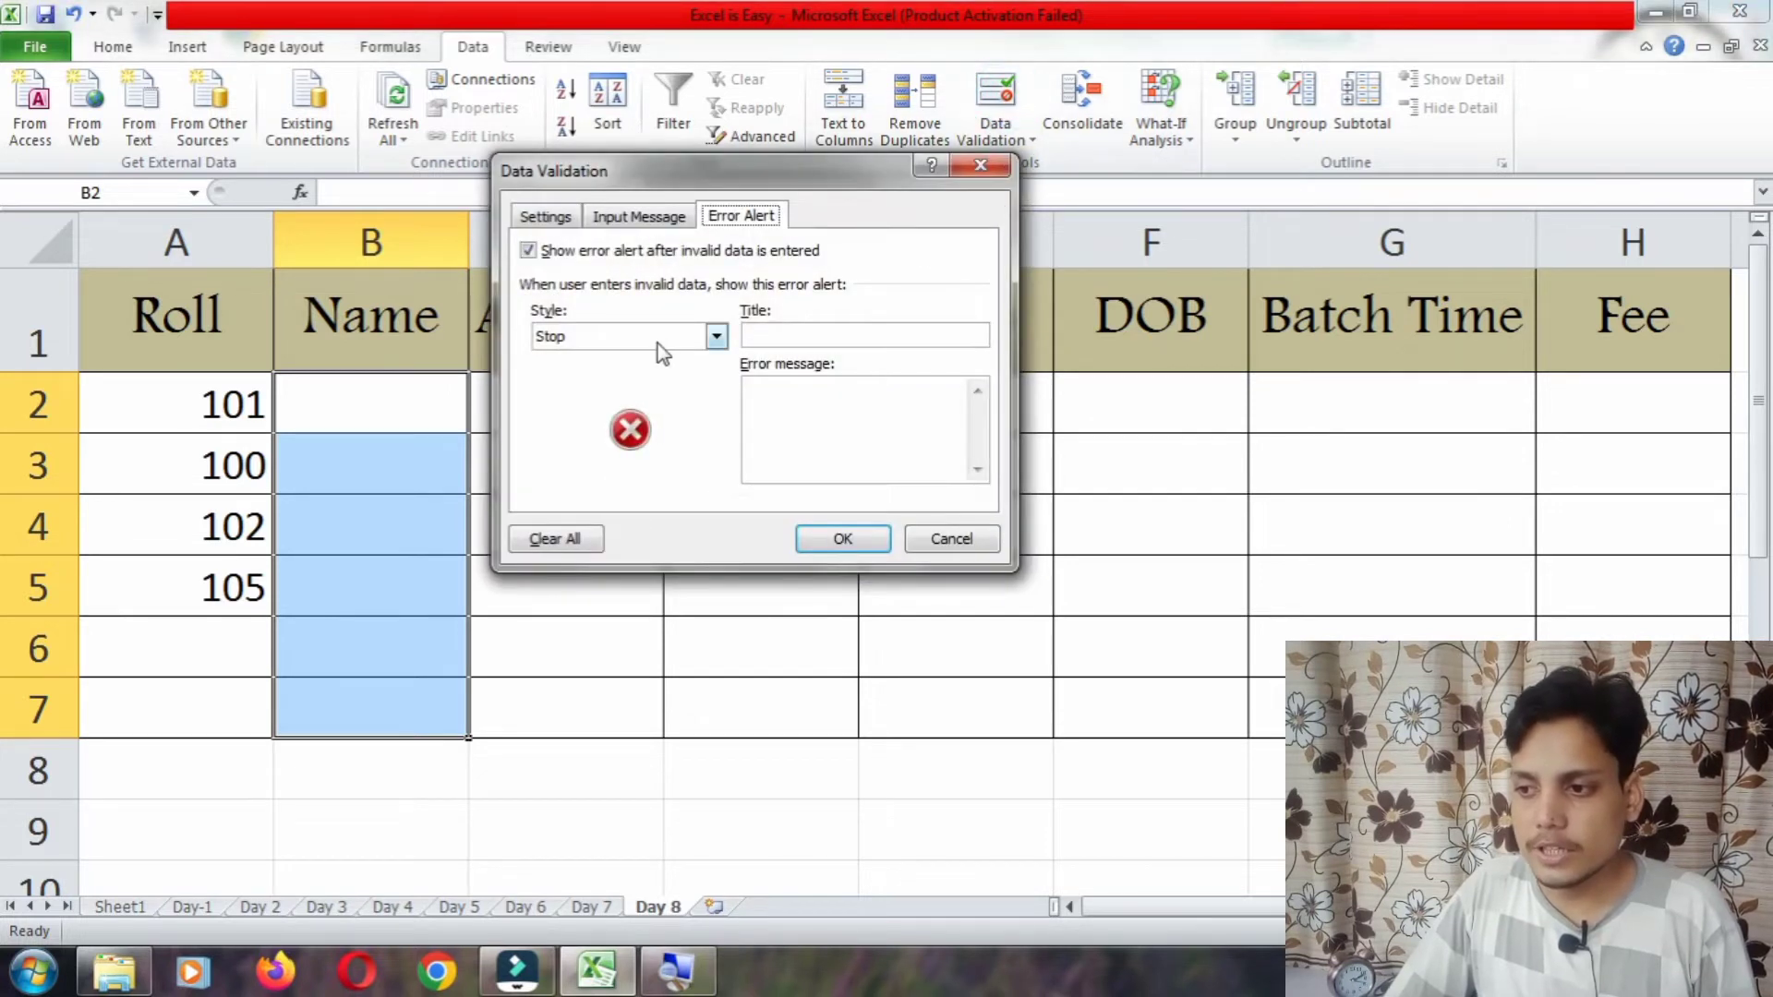
click(567, 216)
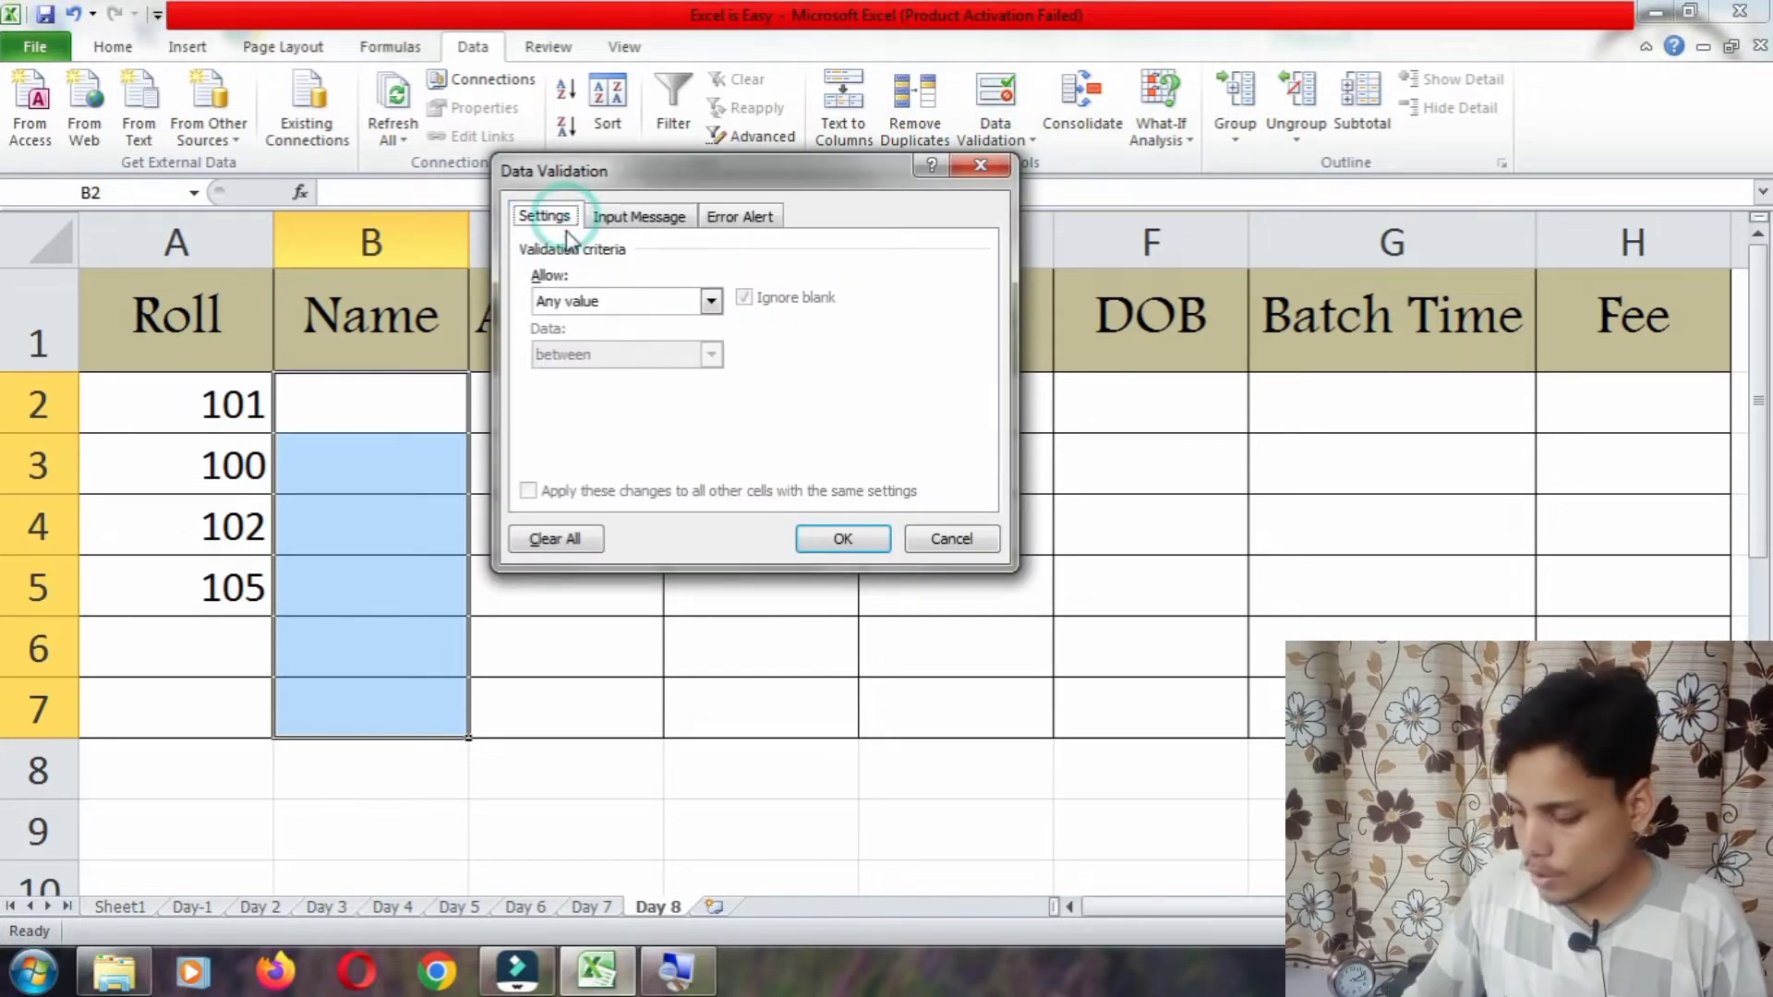
click(610, 303)
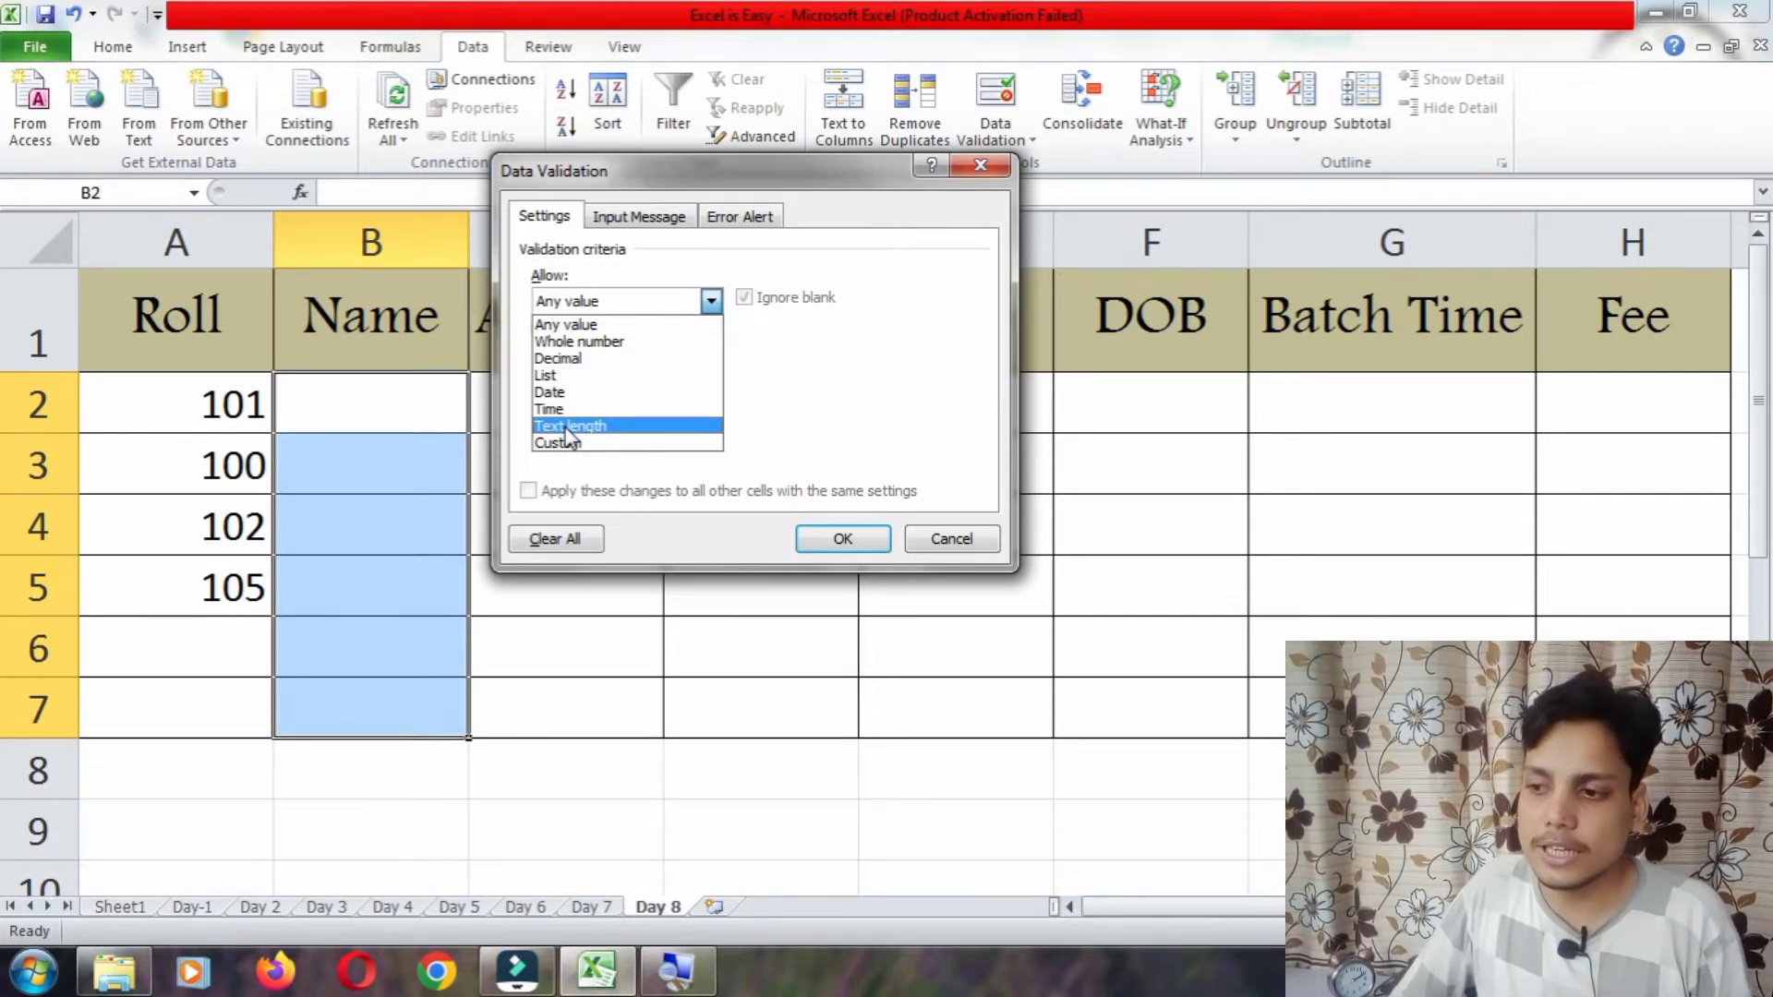
Restrict the Name cells to a text length between 2 and 30 characters.
click(568, 426)
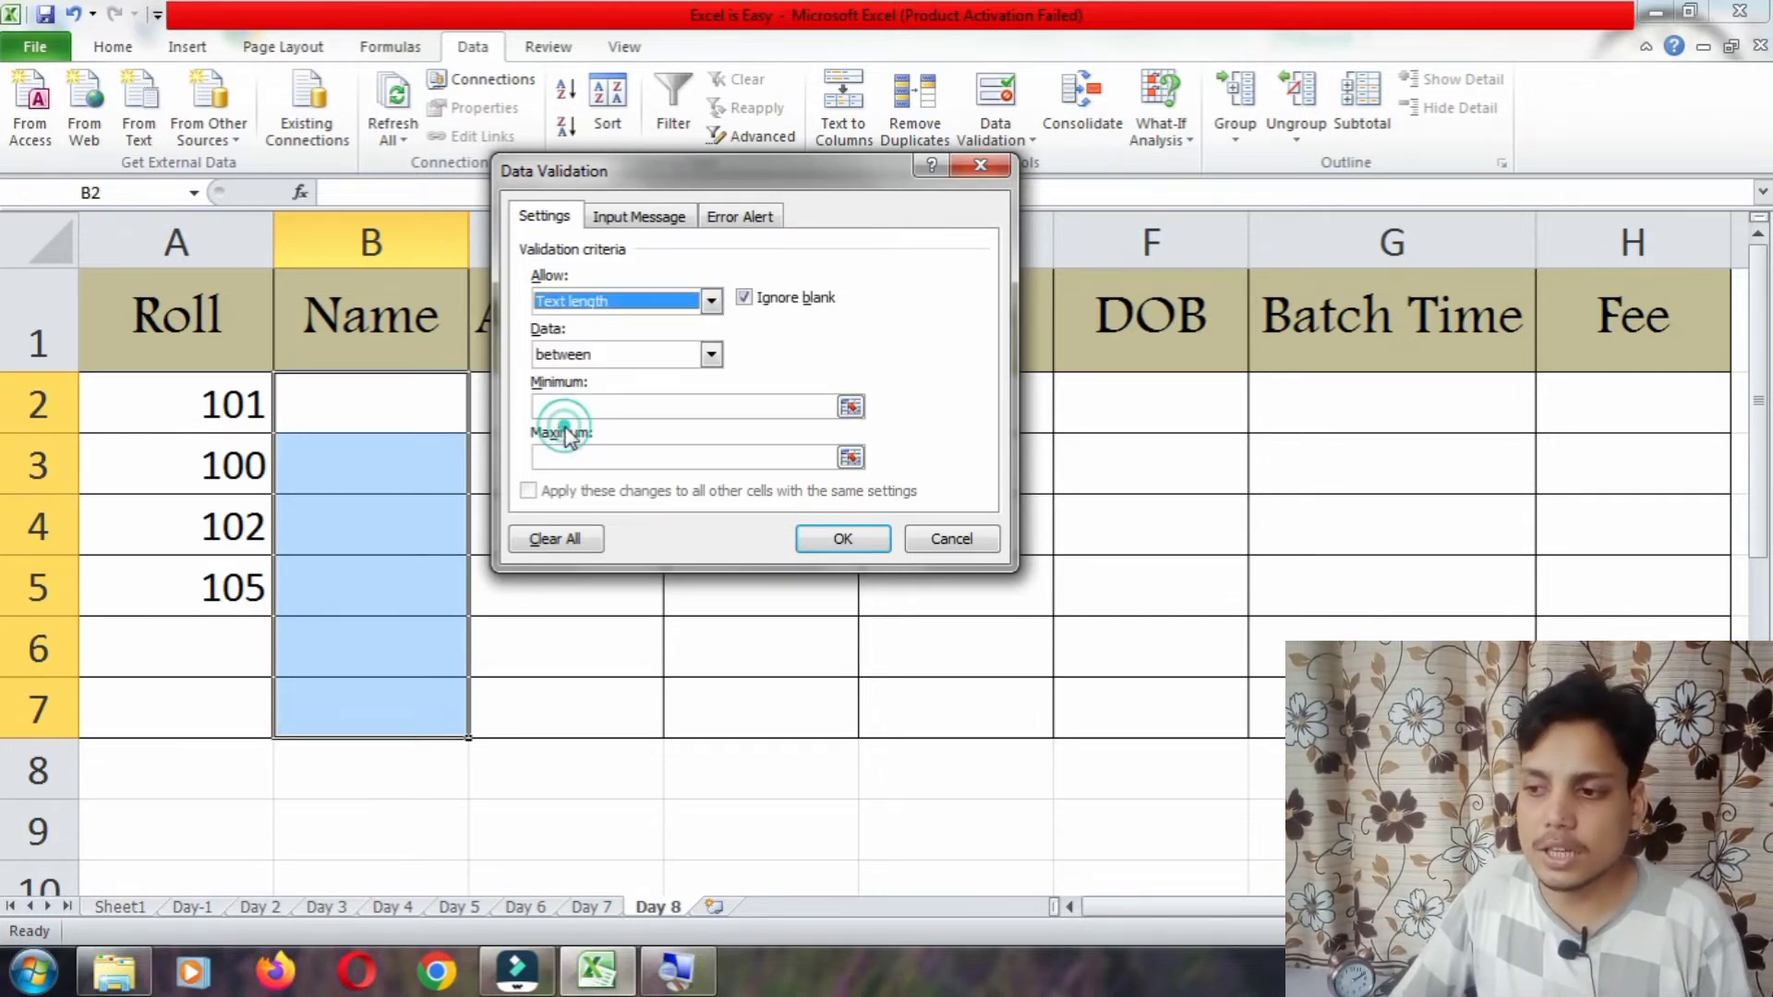
click(594, 357)
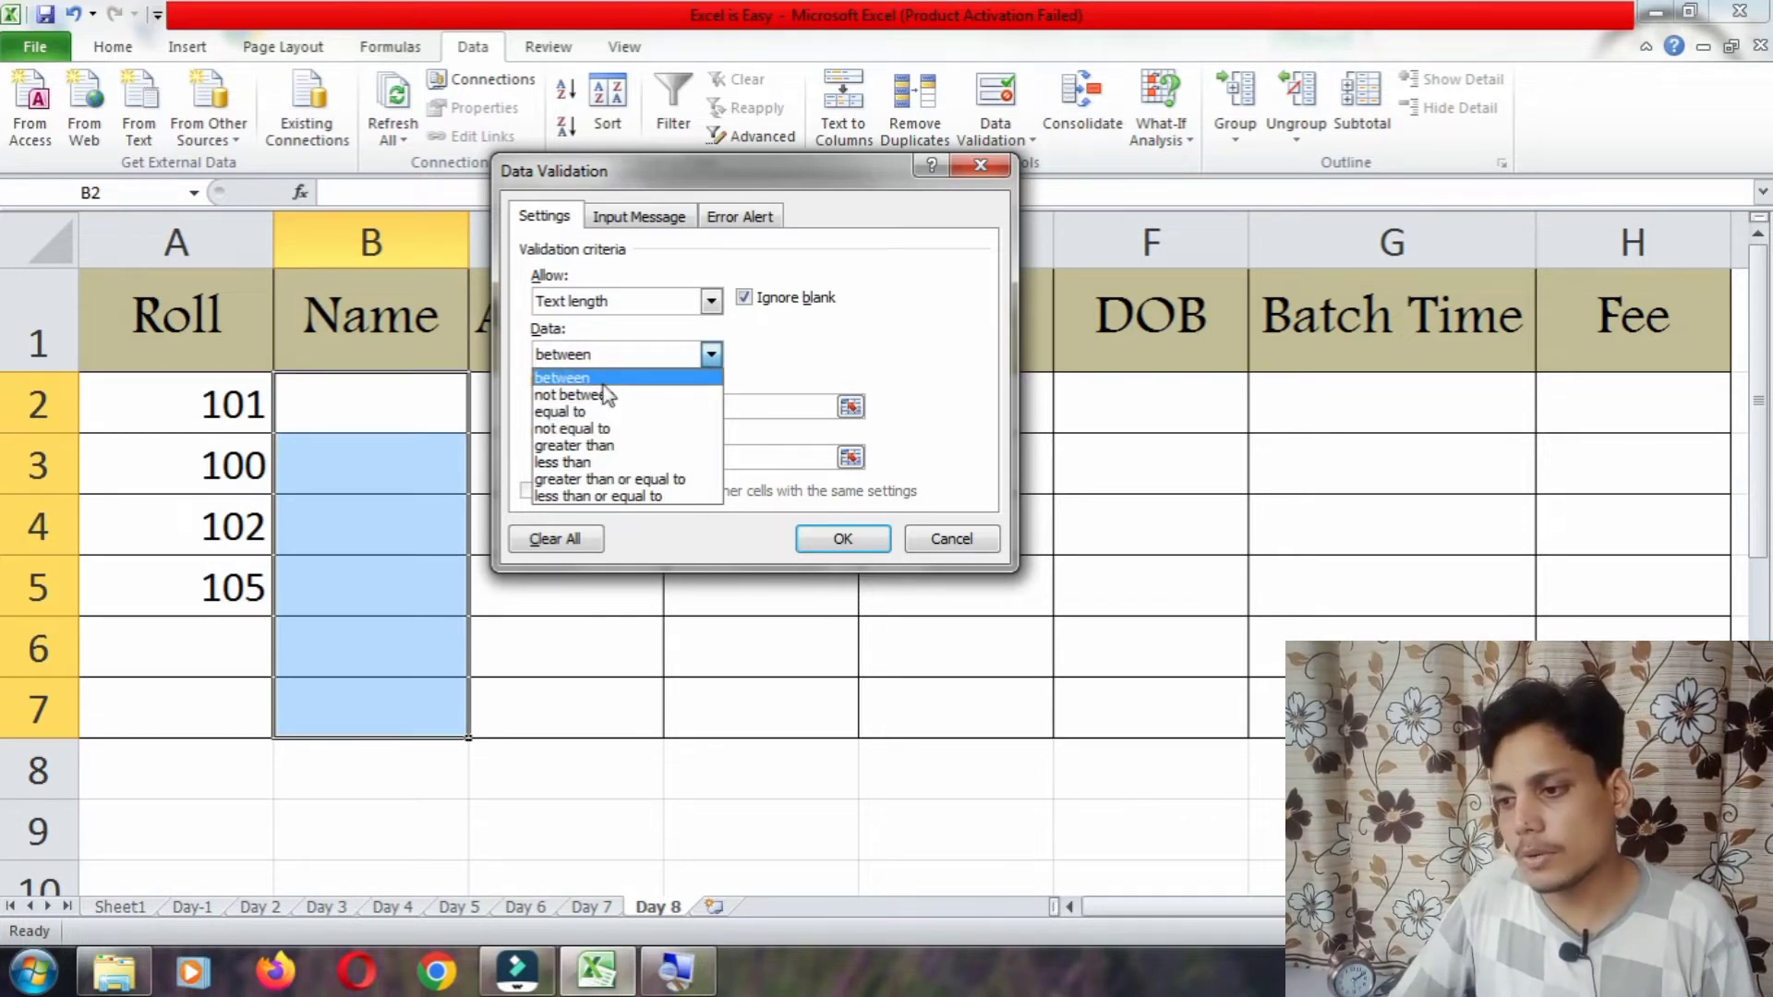
click(601, 378)
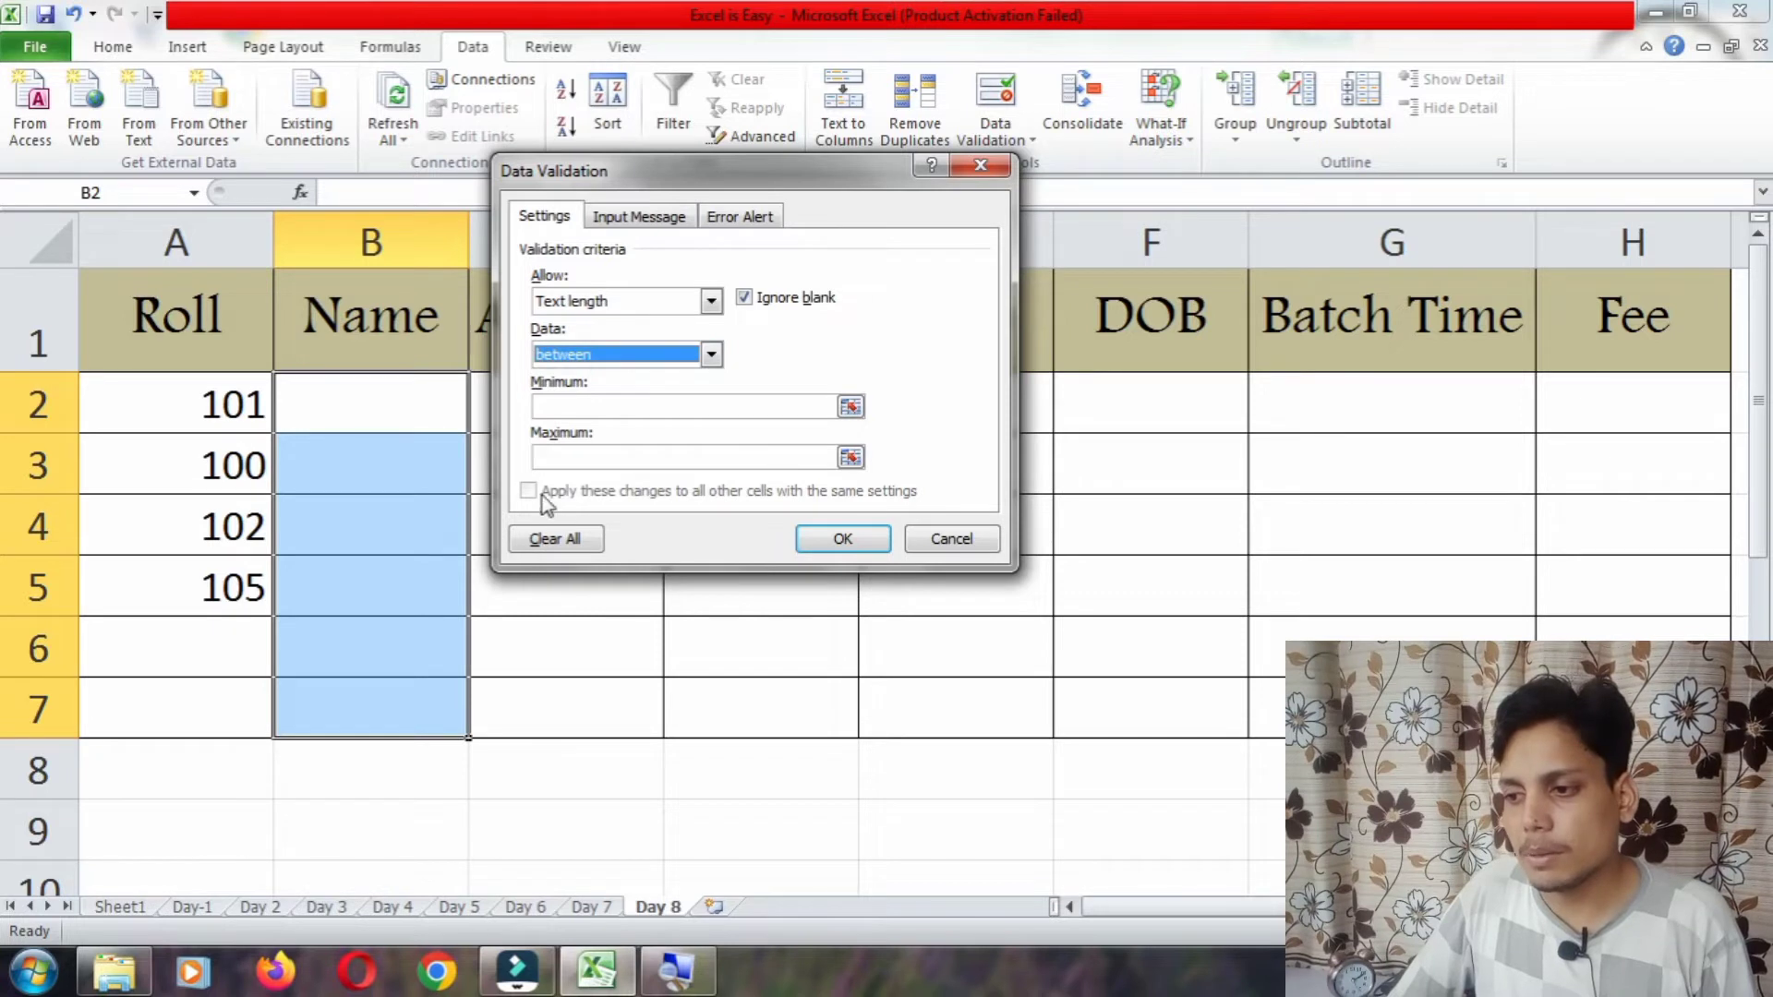
click(610, 407)
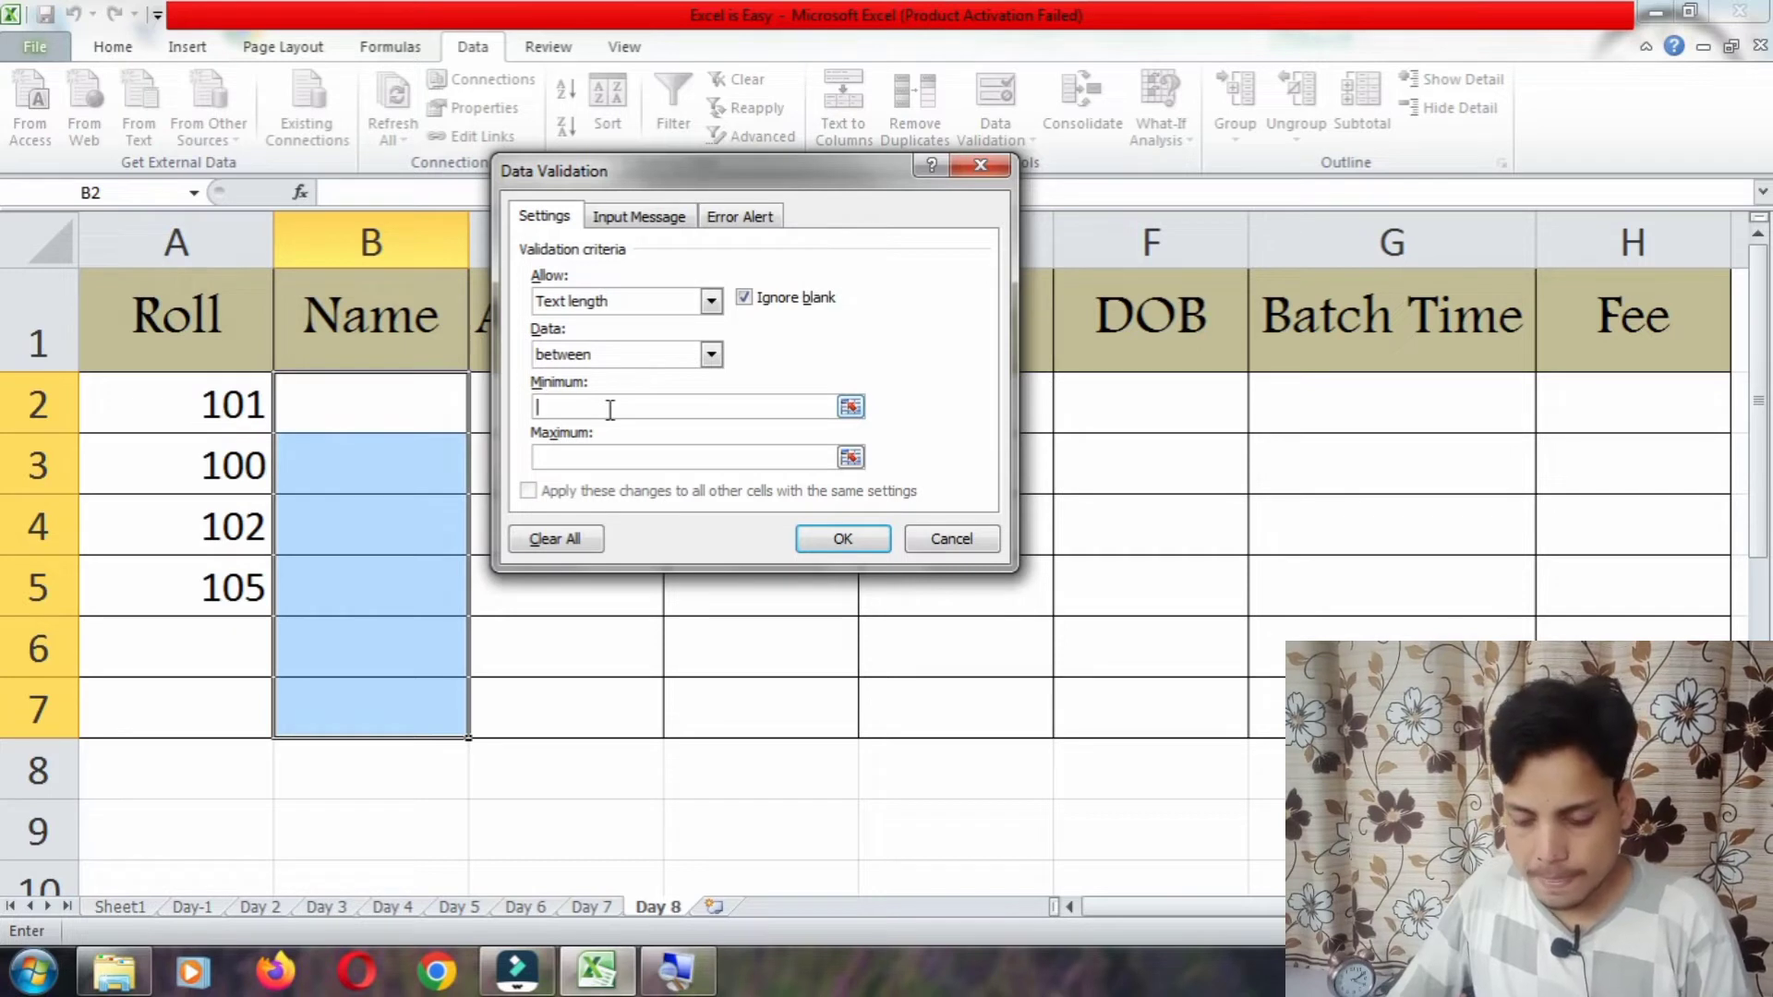
text(1)
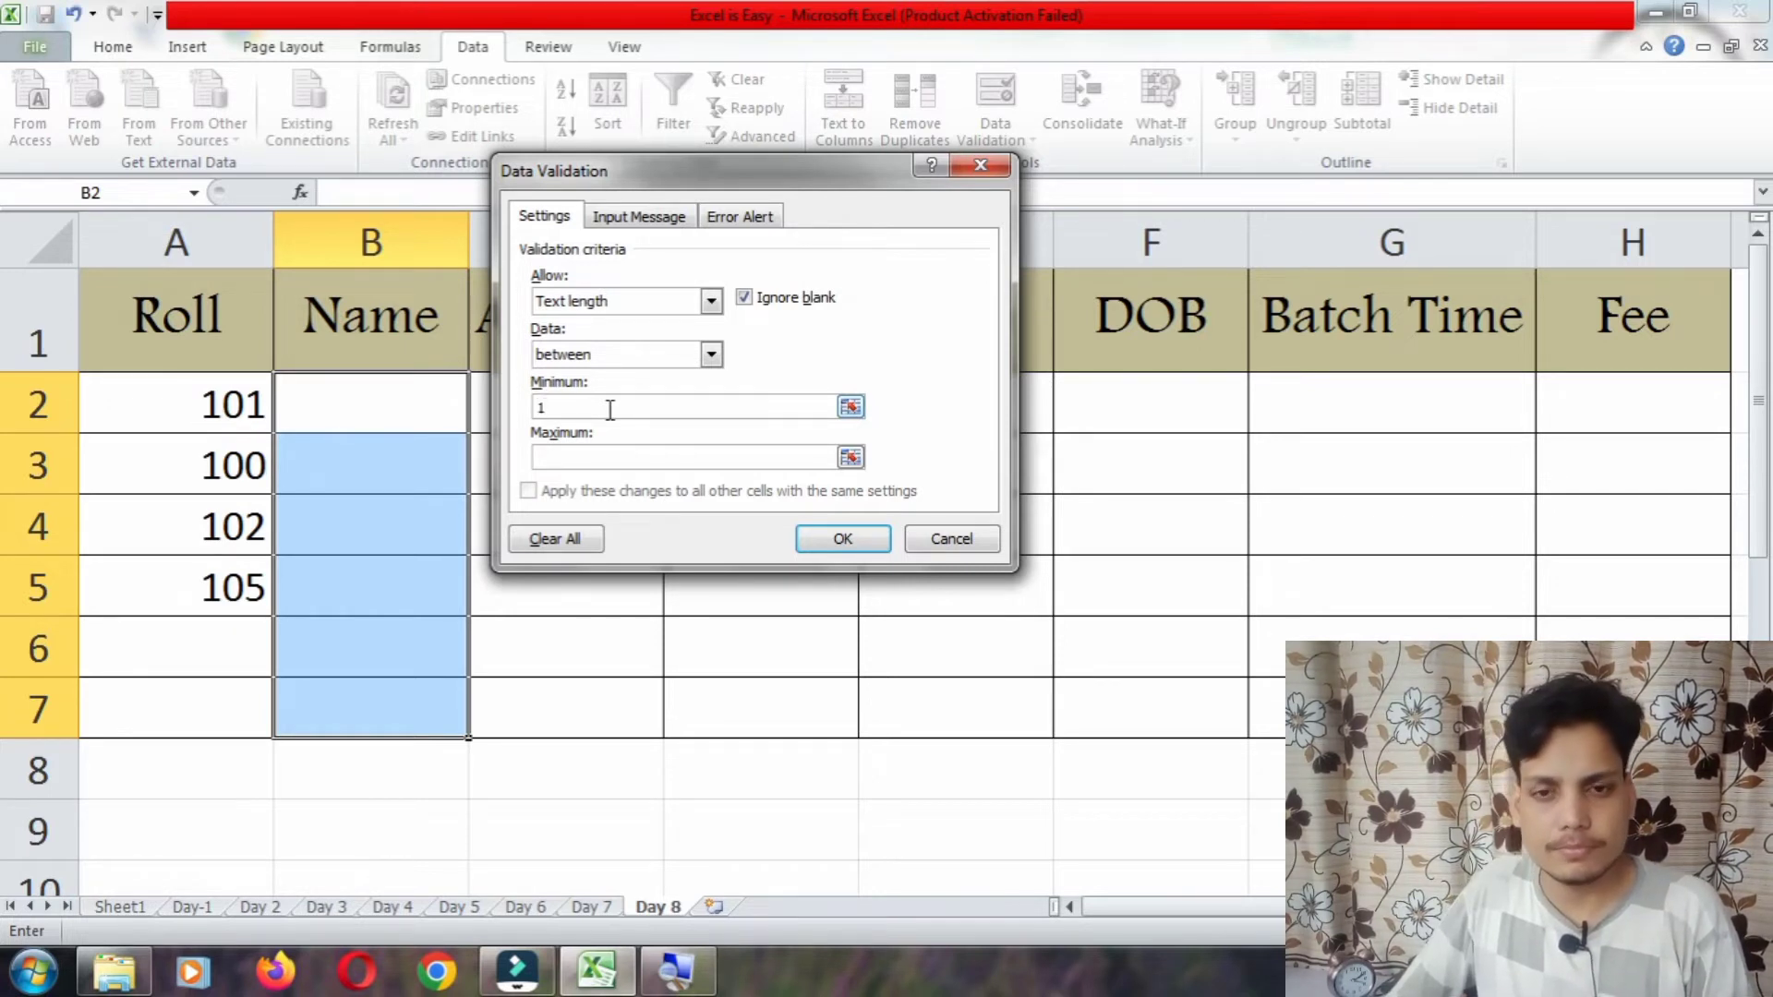
key(BackSpace)
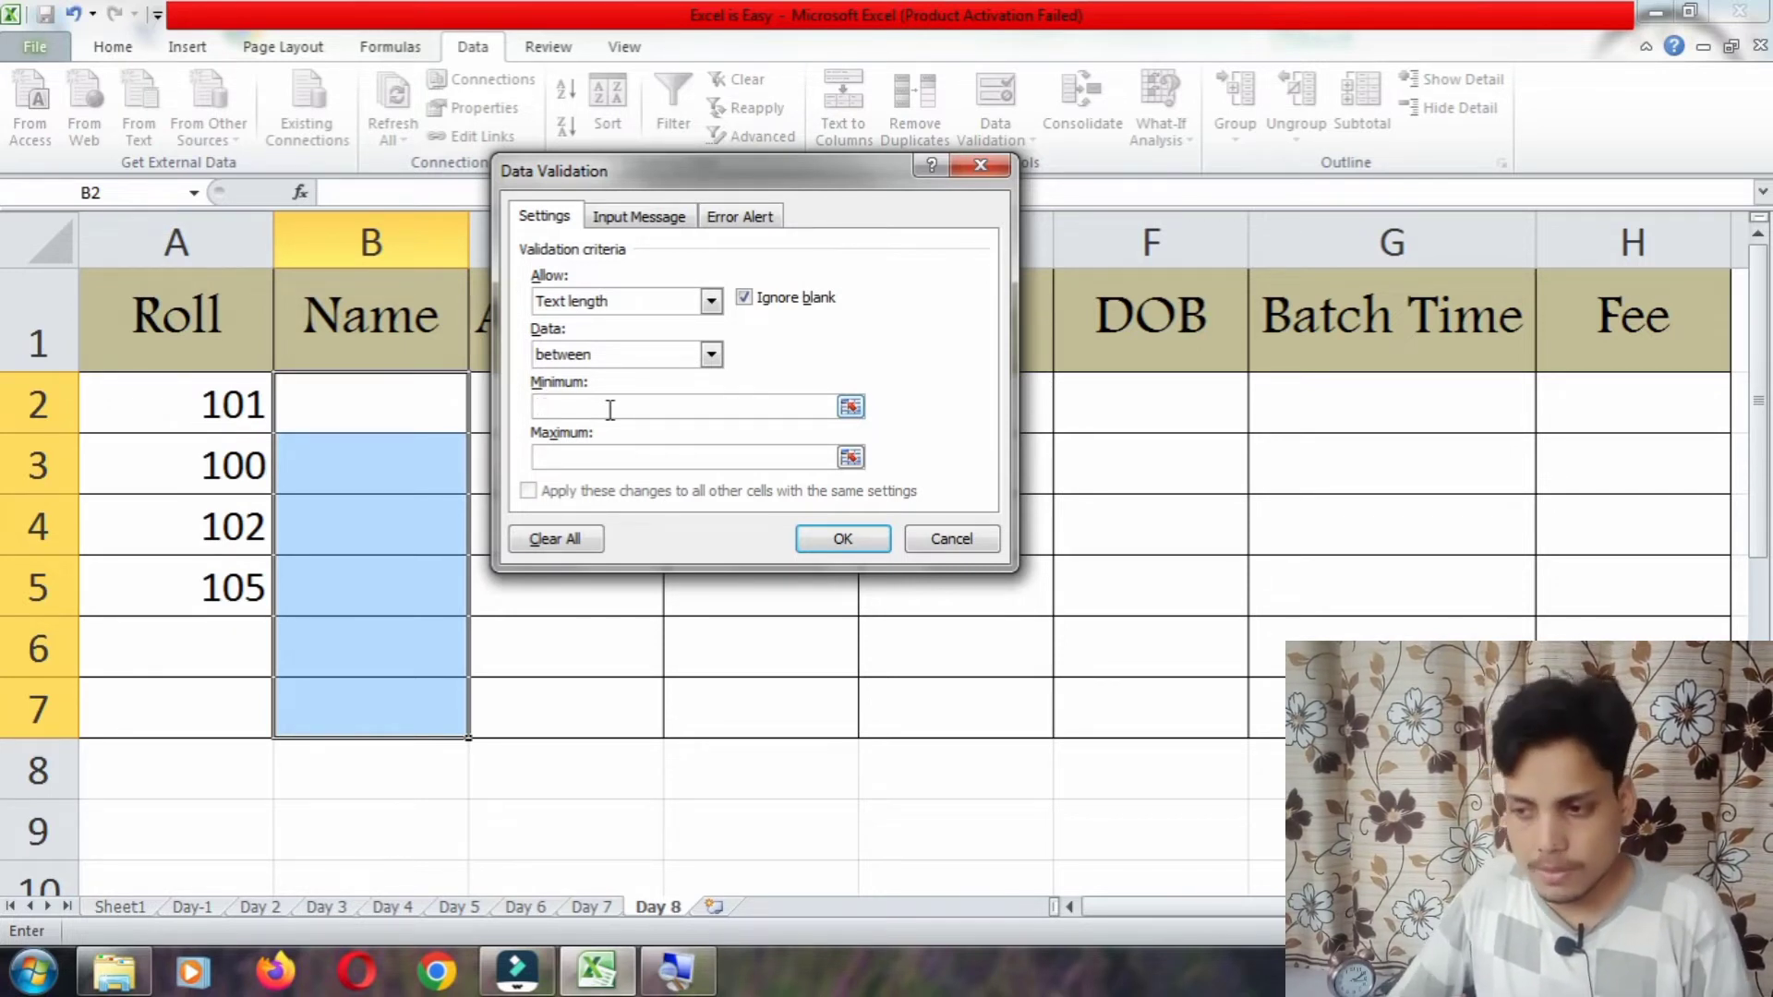
text(2)
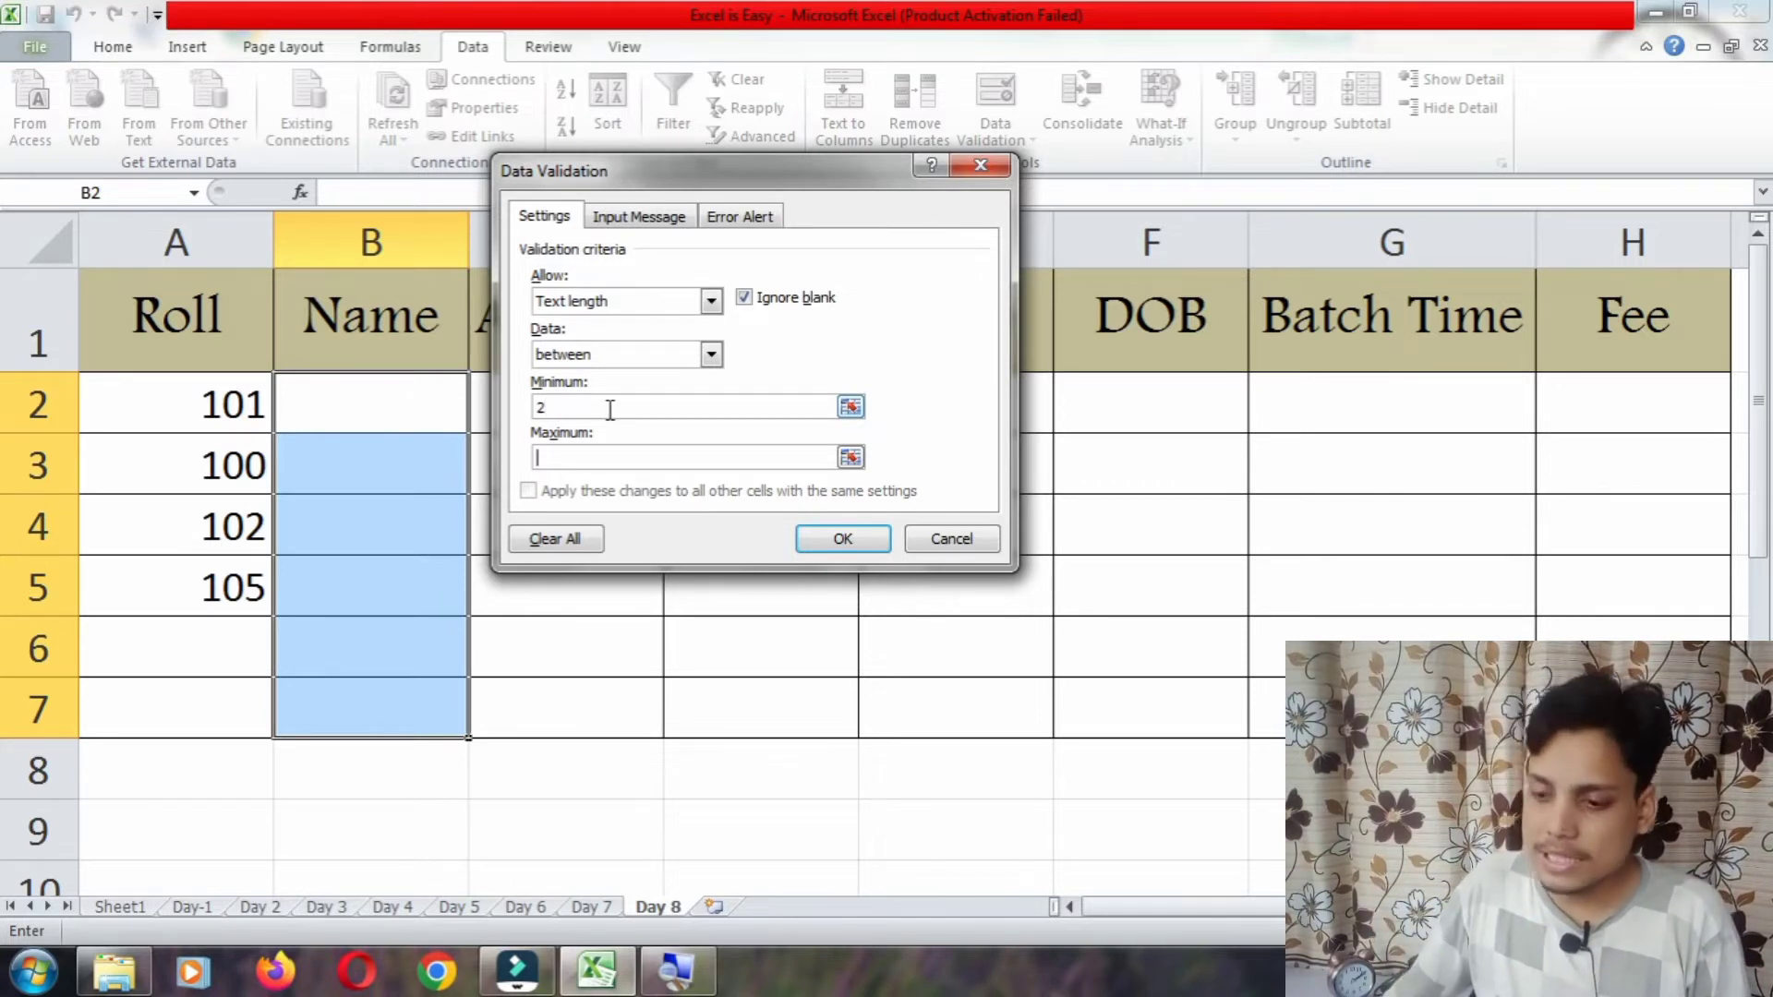
text(30)
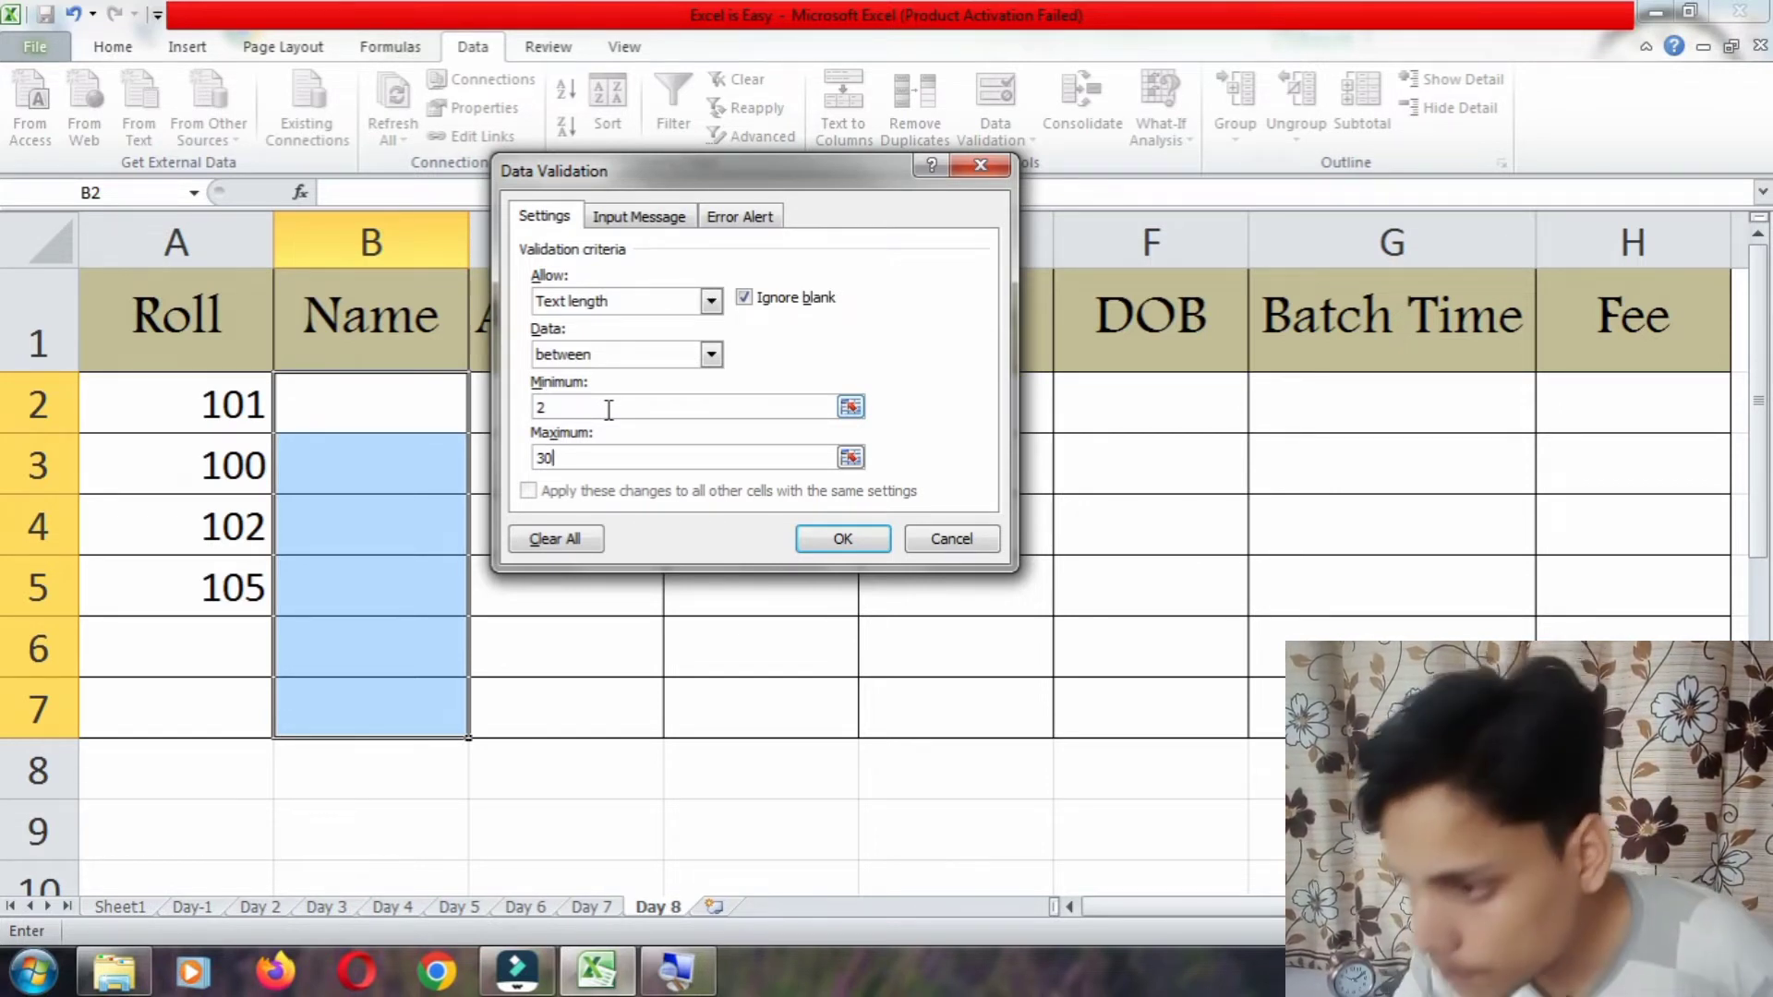
click(759, 216)
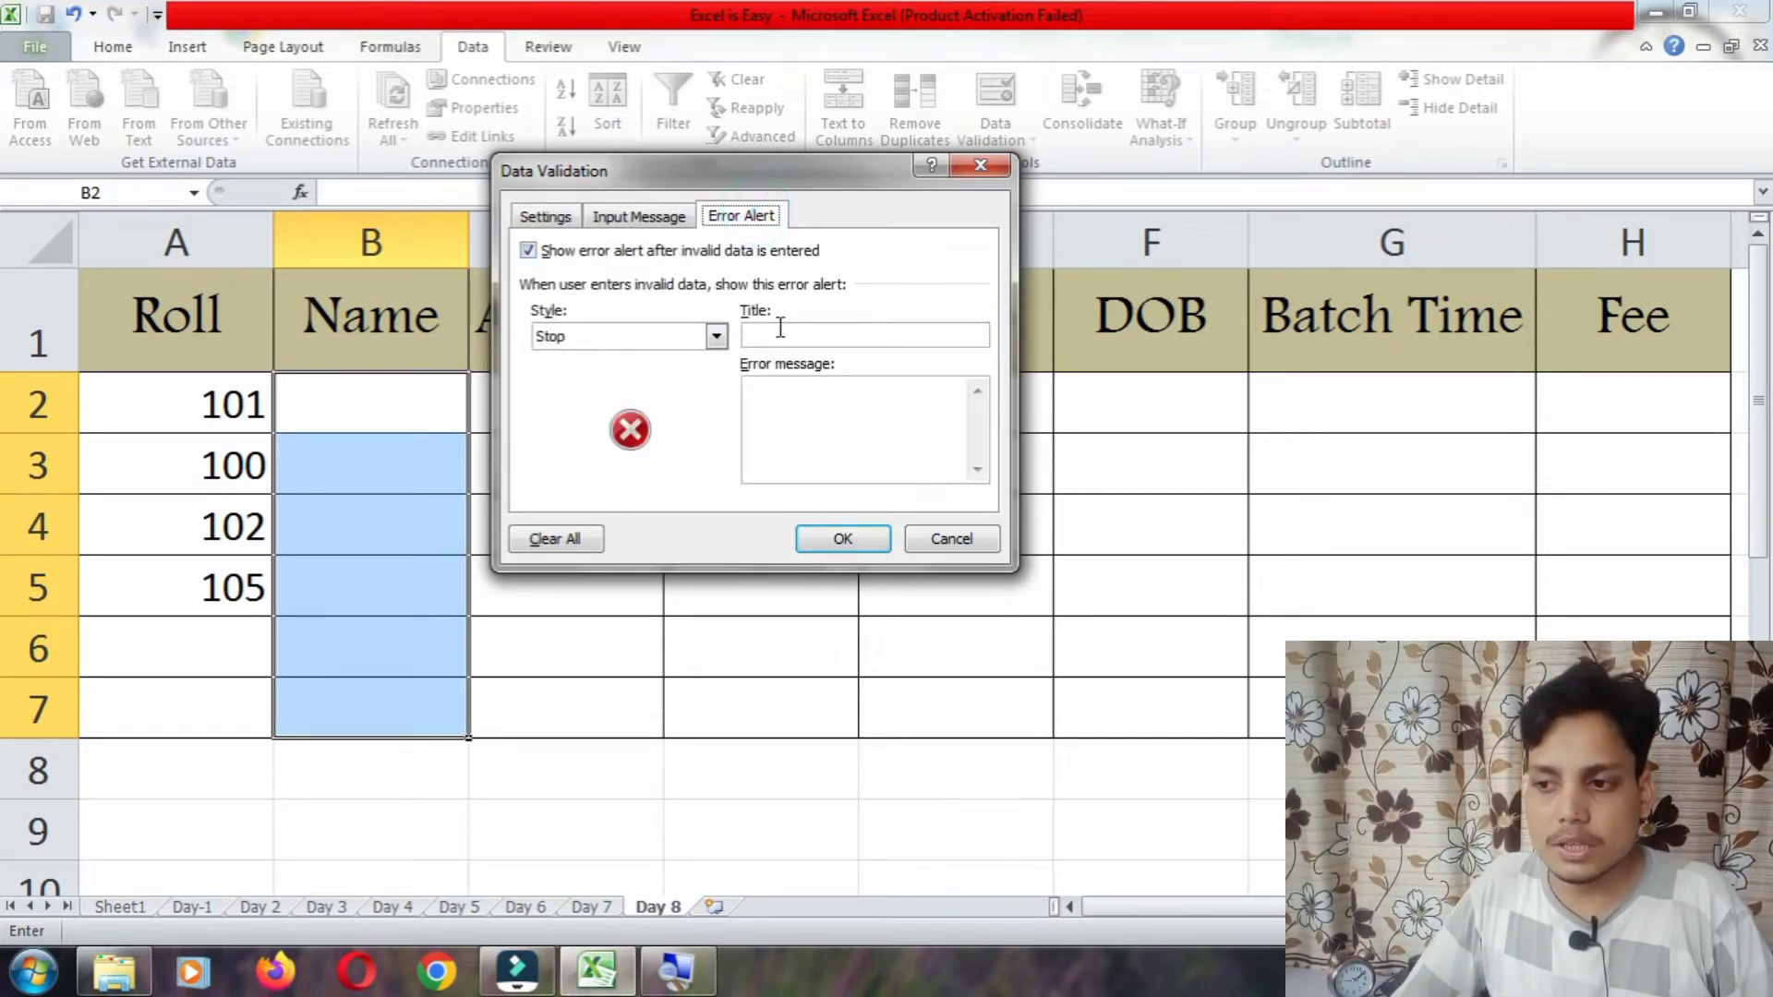
Give the Name rule the title 'Wrong Input' and message 'Name should be 2 to 30 characters.', then apply it.
click(780, 336)
text(Wrong Input)
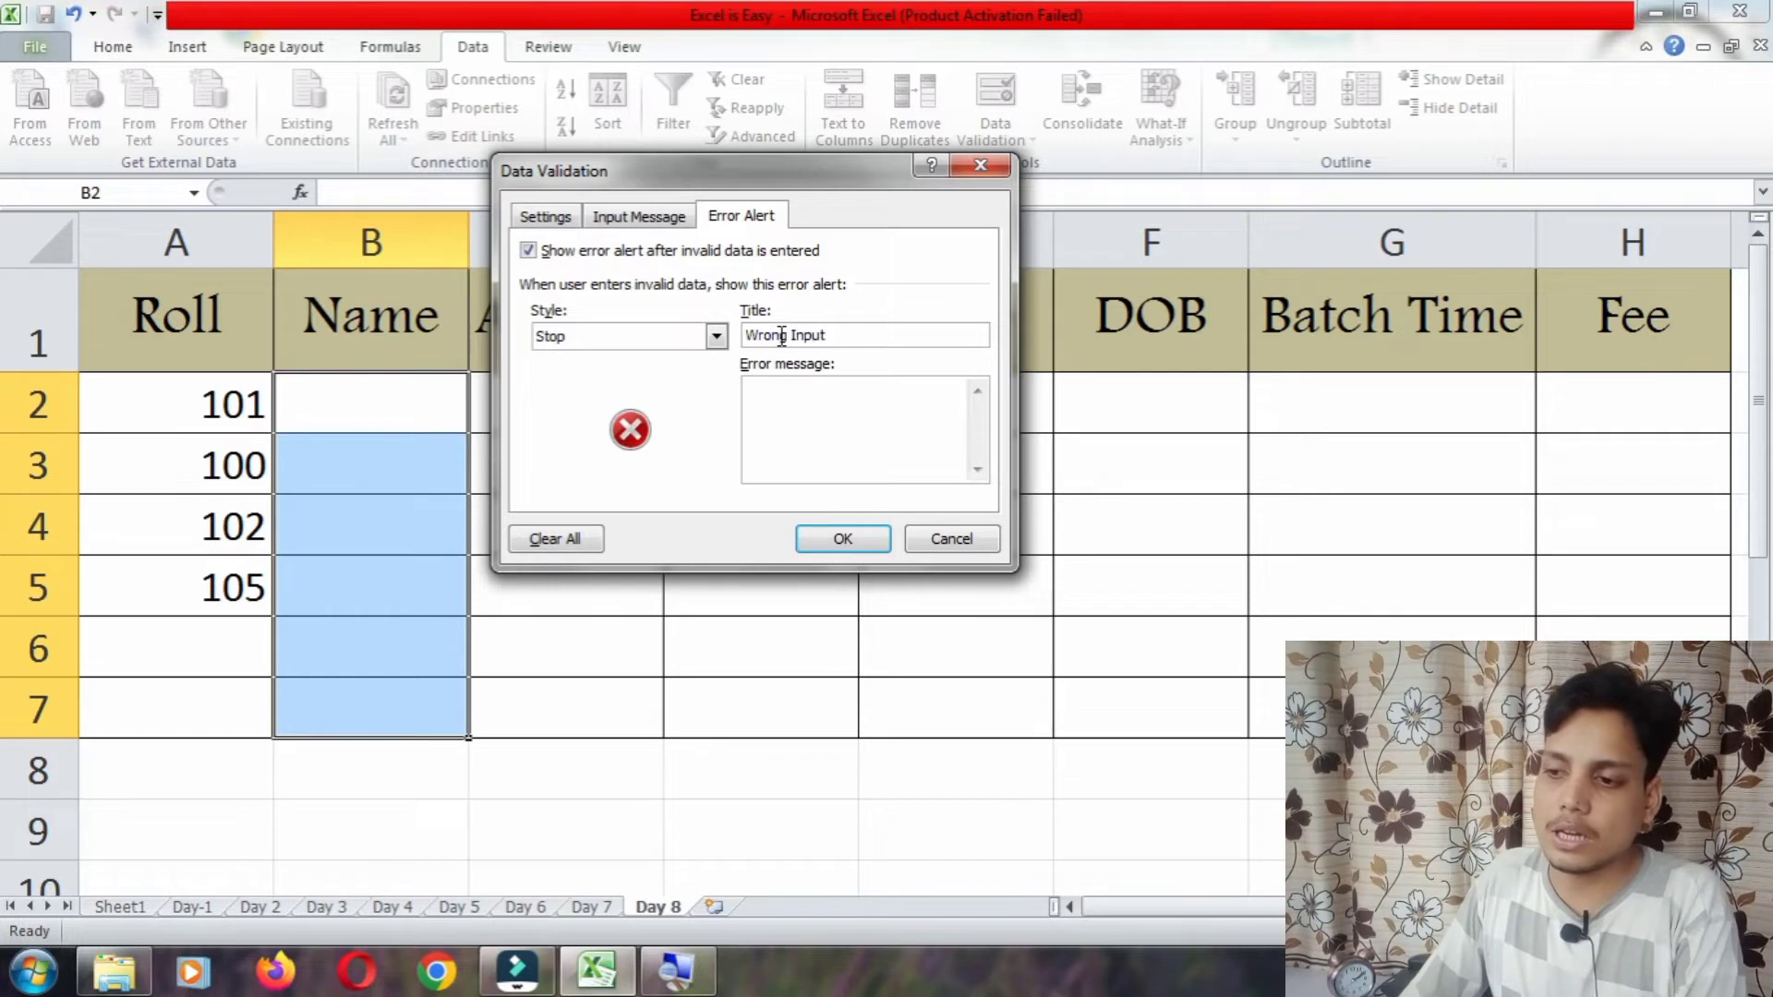
click(781, 411)
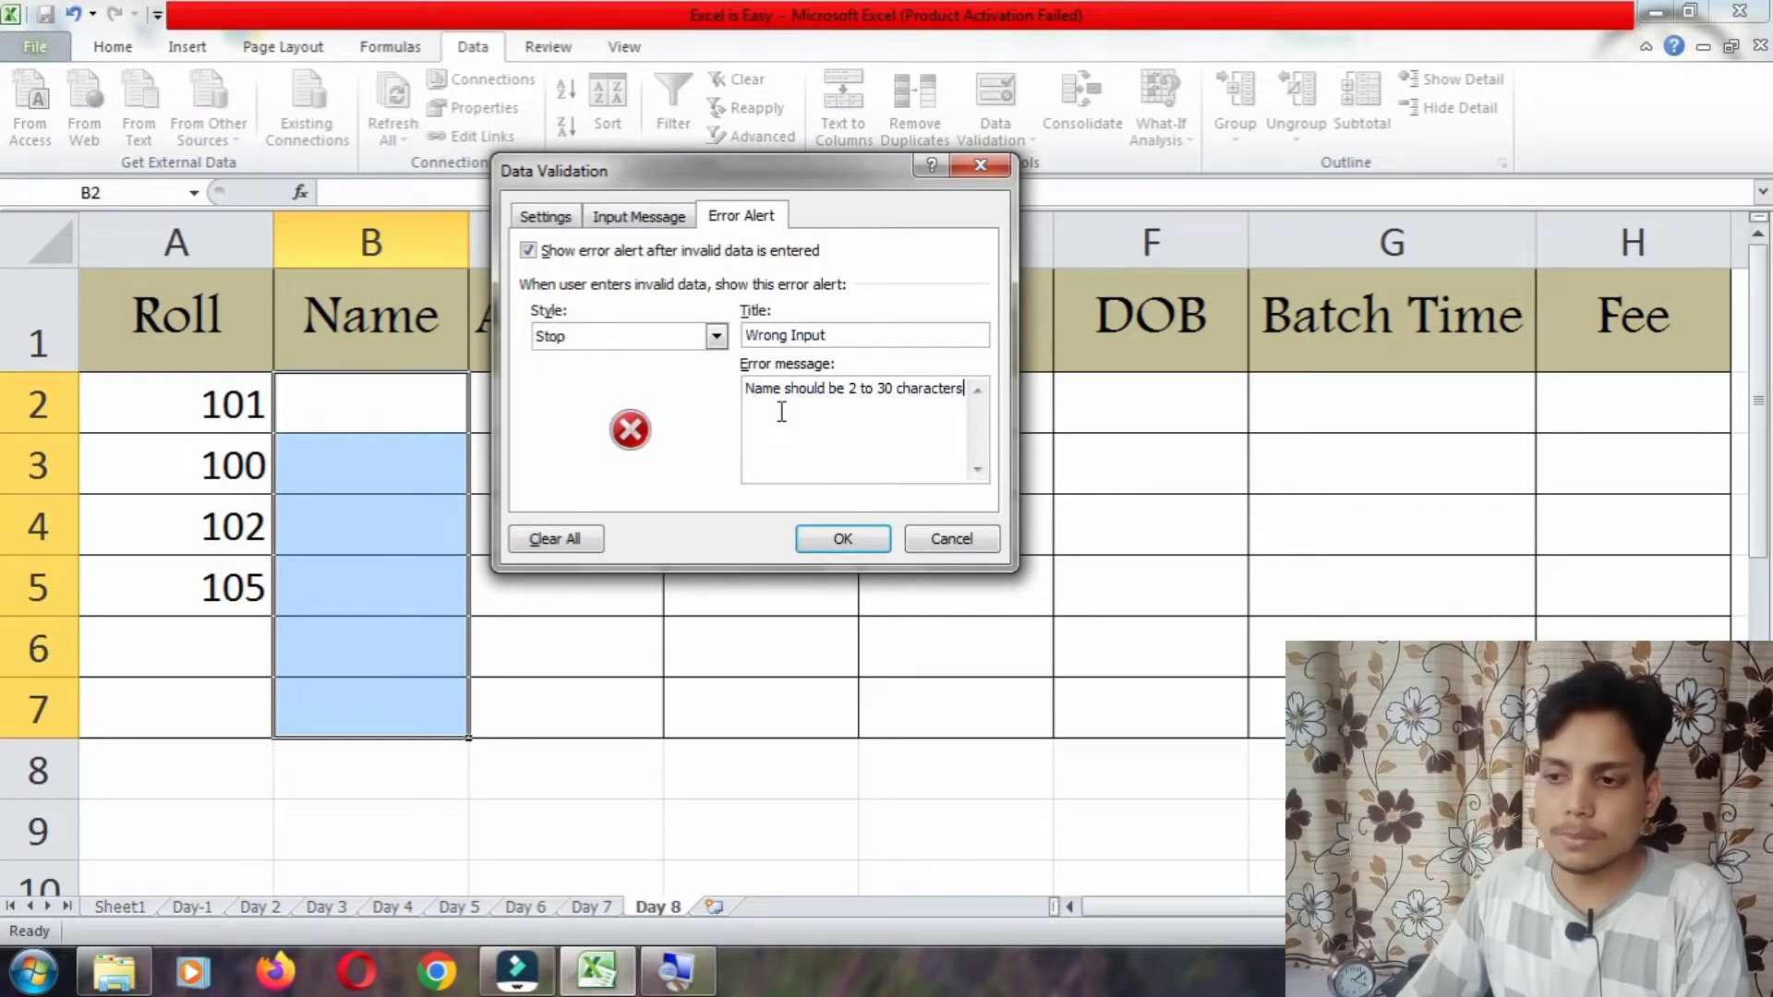
text(.)
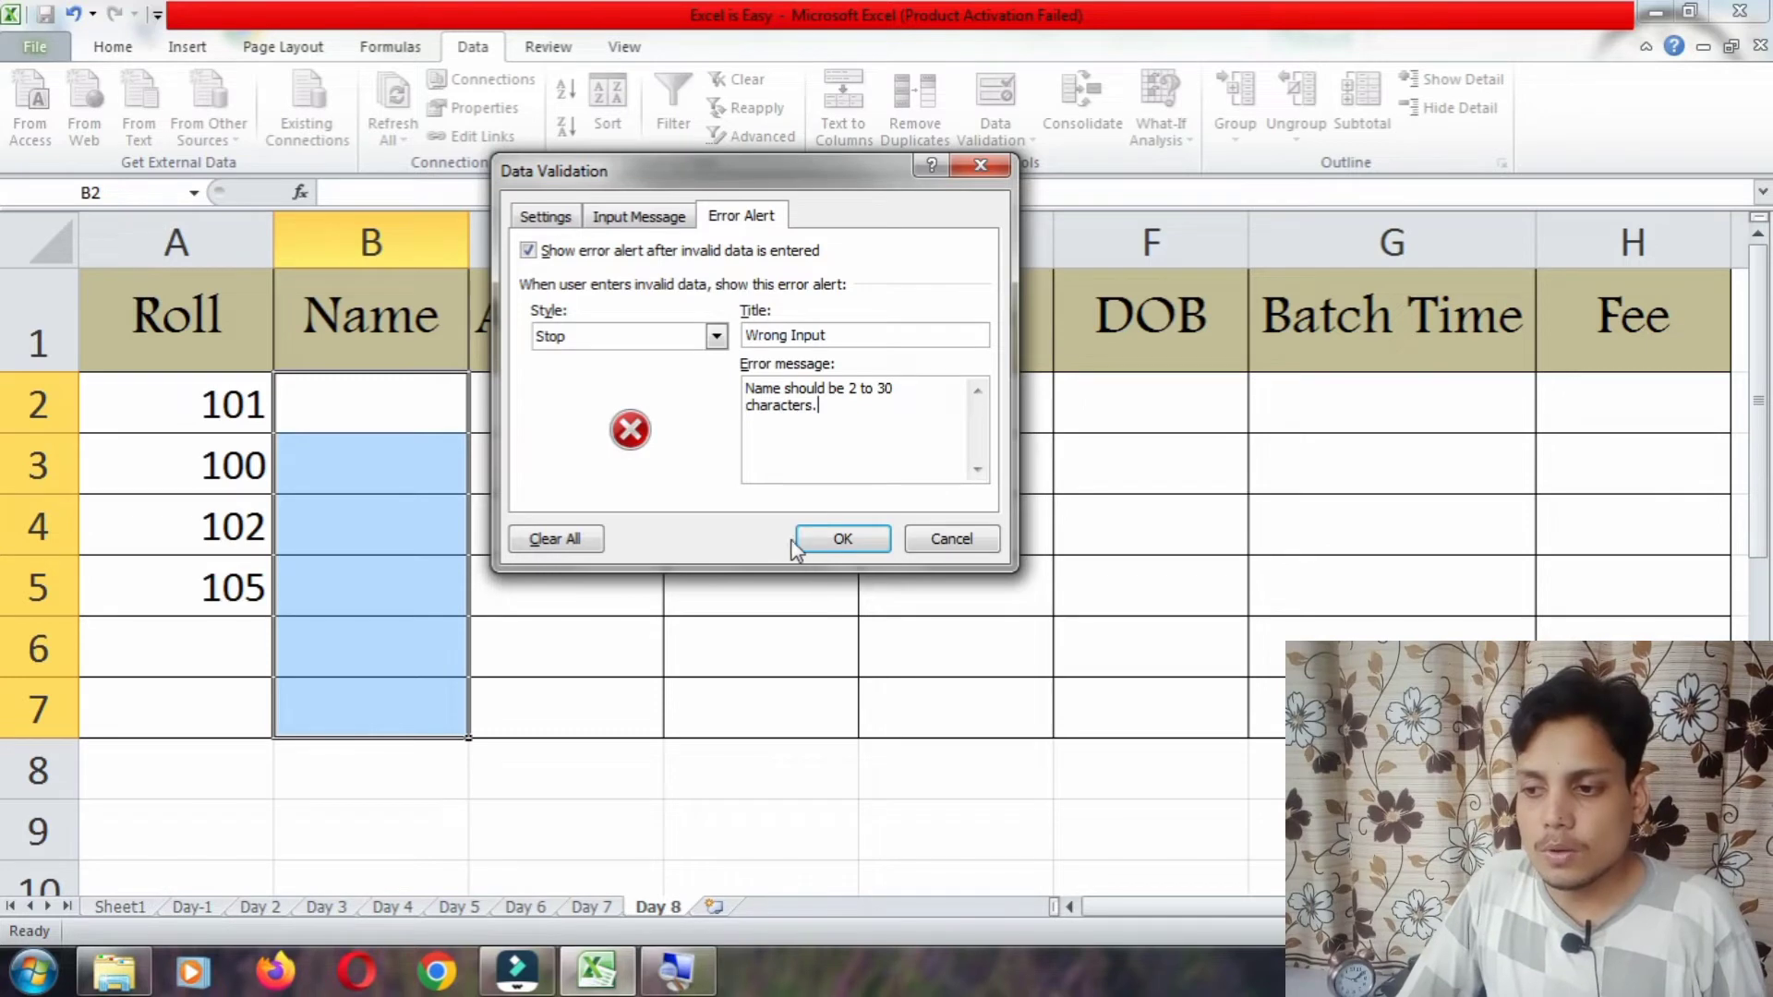
click(825, 543)
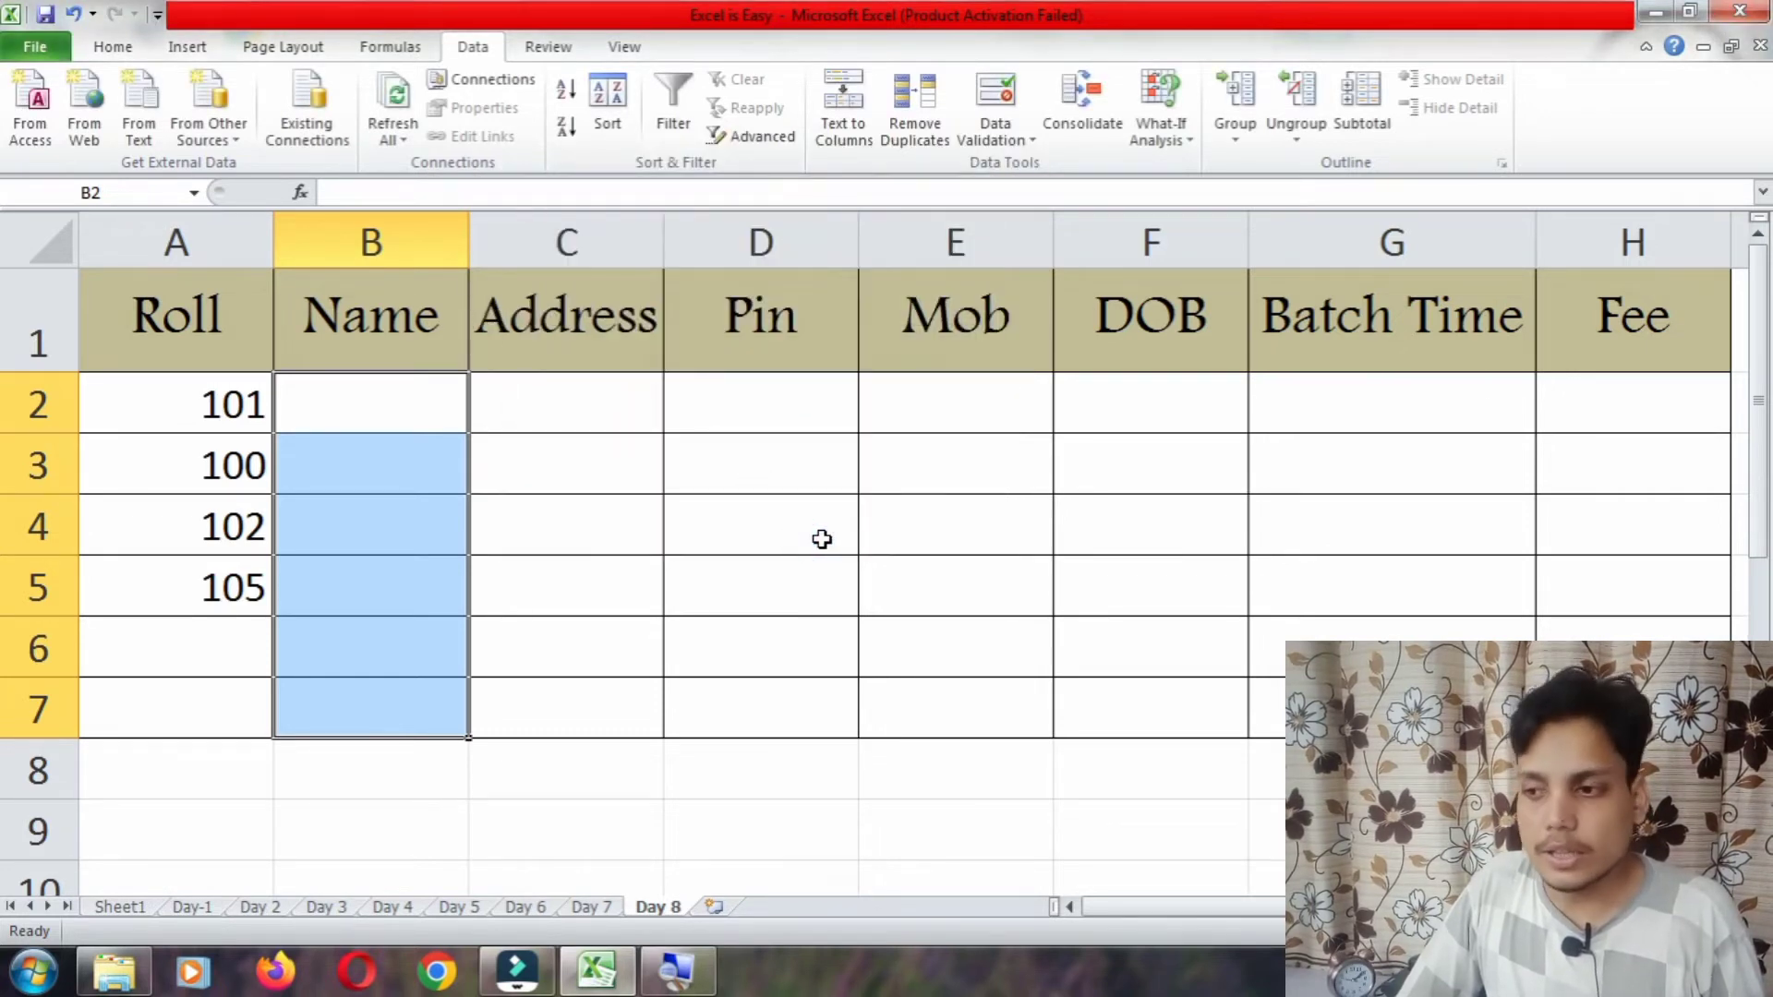
Test B2 with the one-letter name 'q', then correct it to a valid name after the rejection.
drag(573, 388, 551, 712)
click(363, 412)
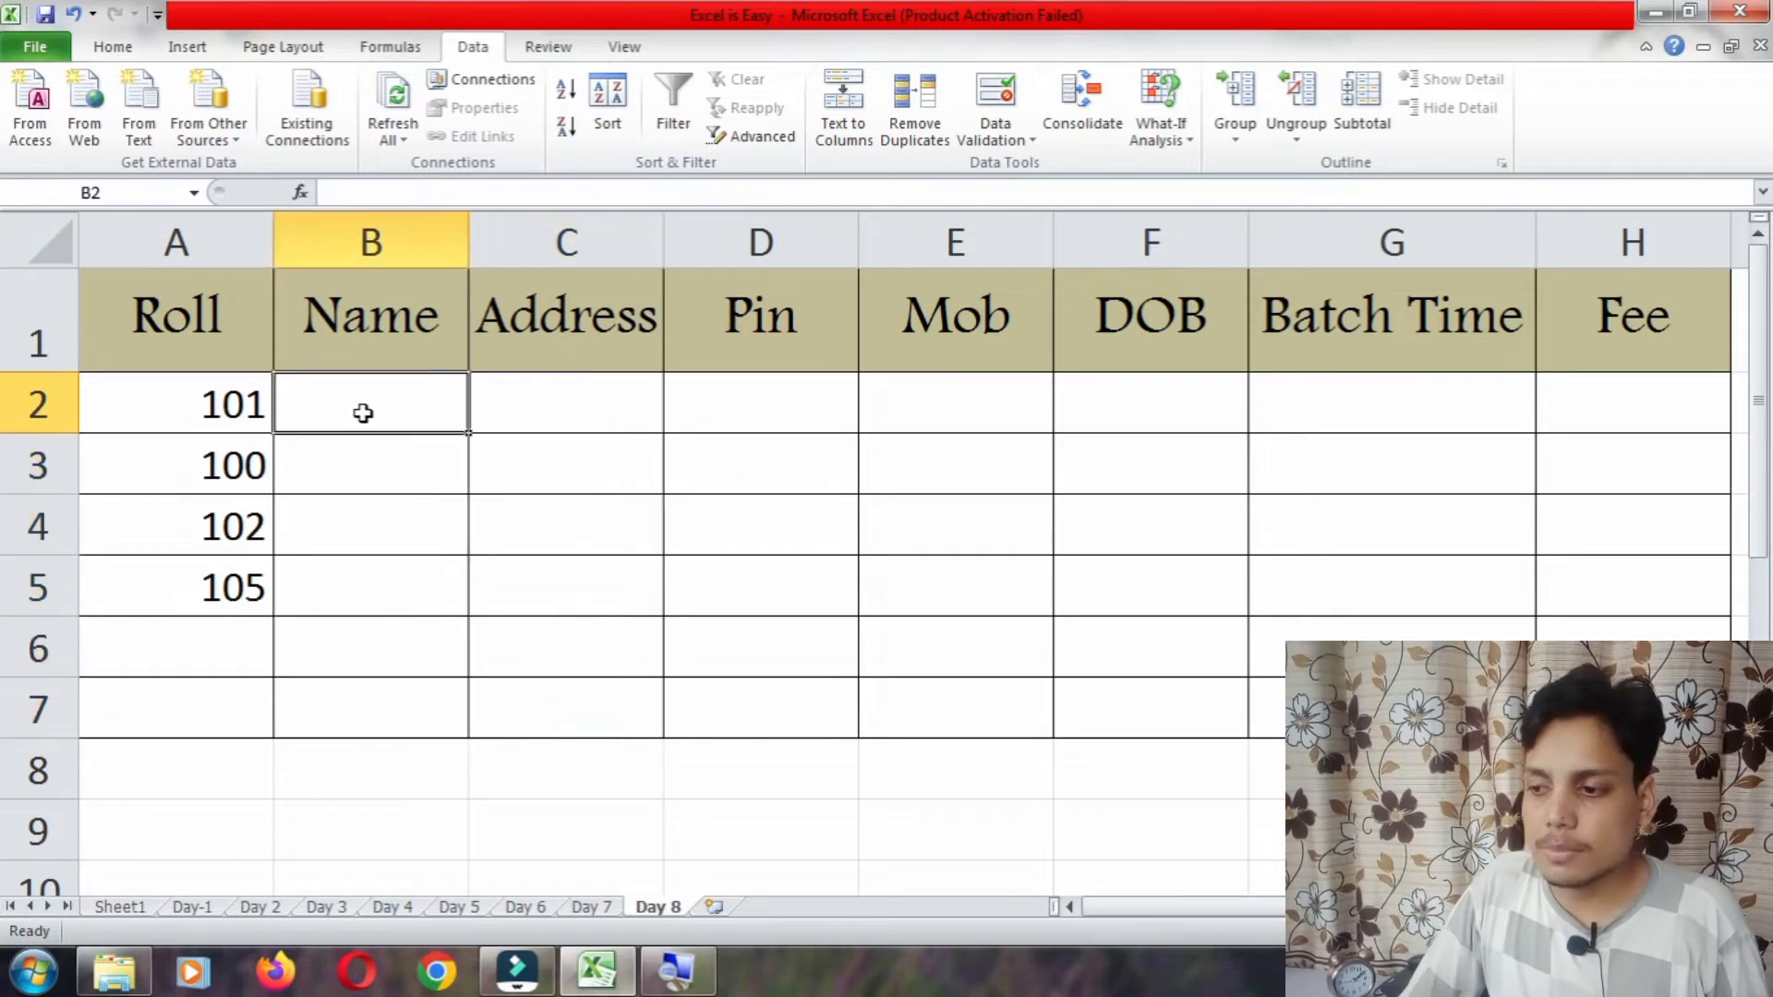
text(q)
key(Return)
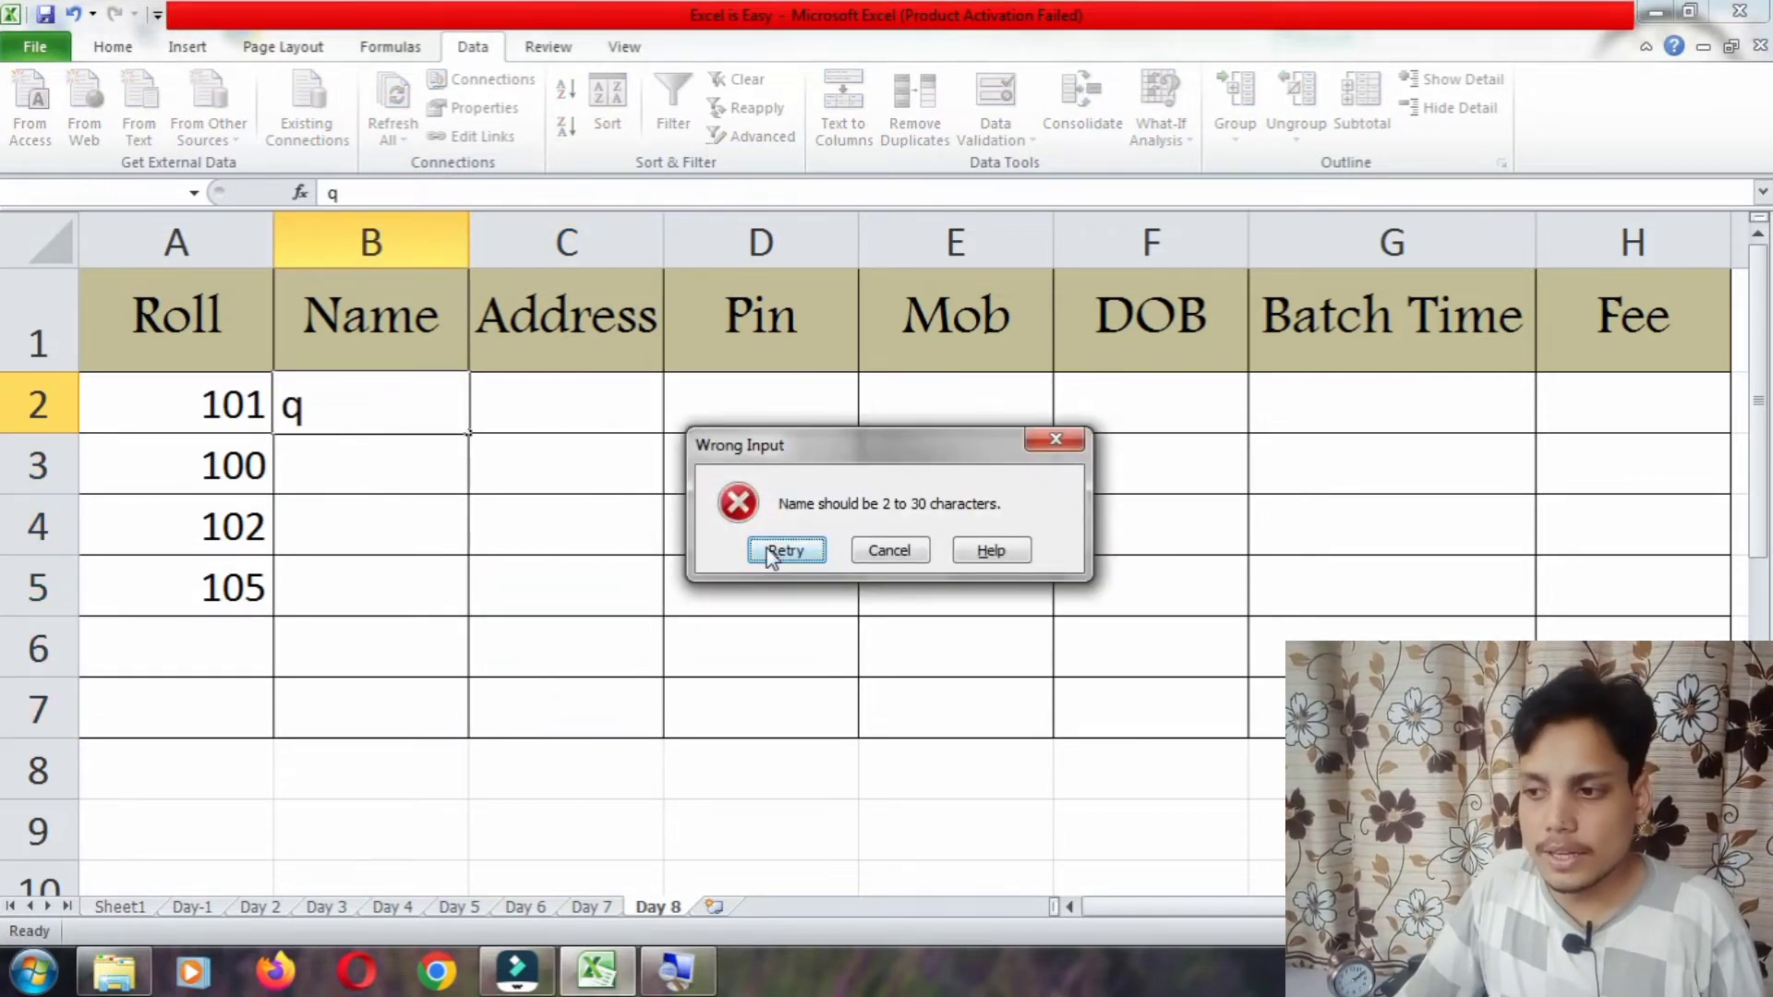
click(785, 550)
text(o)
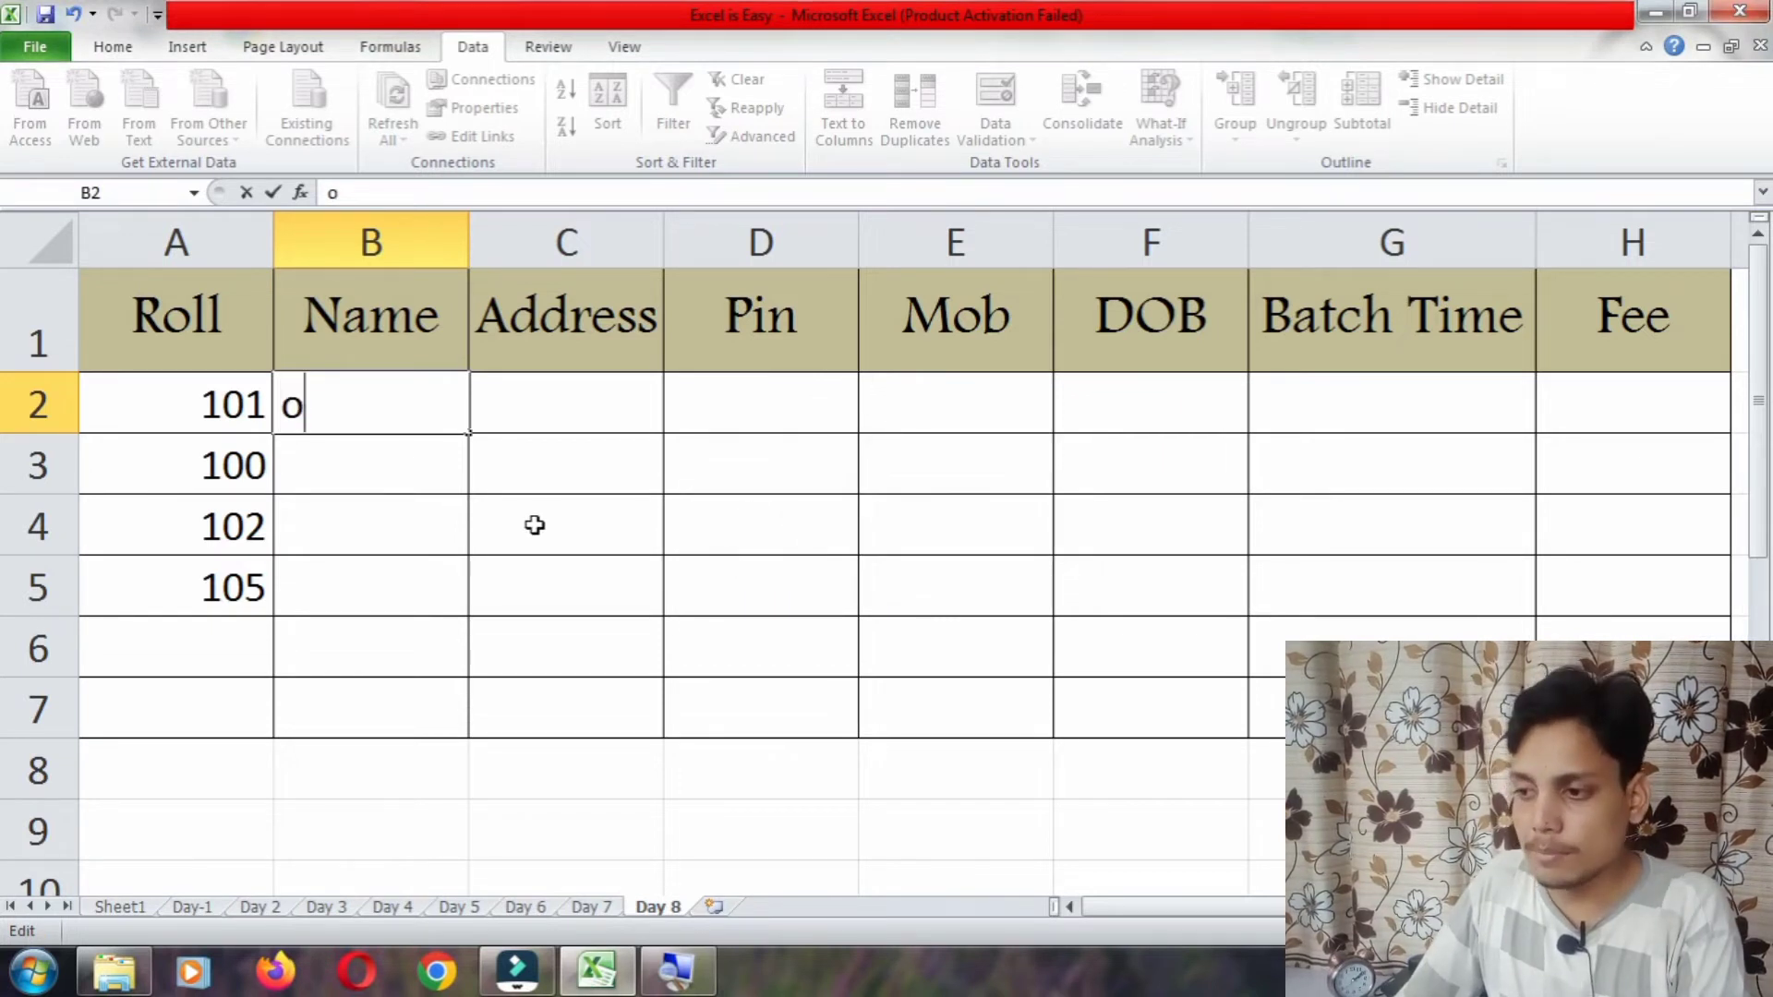
text(m)
key(Return)
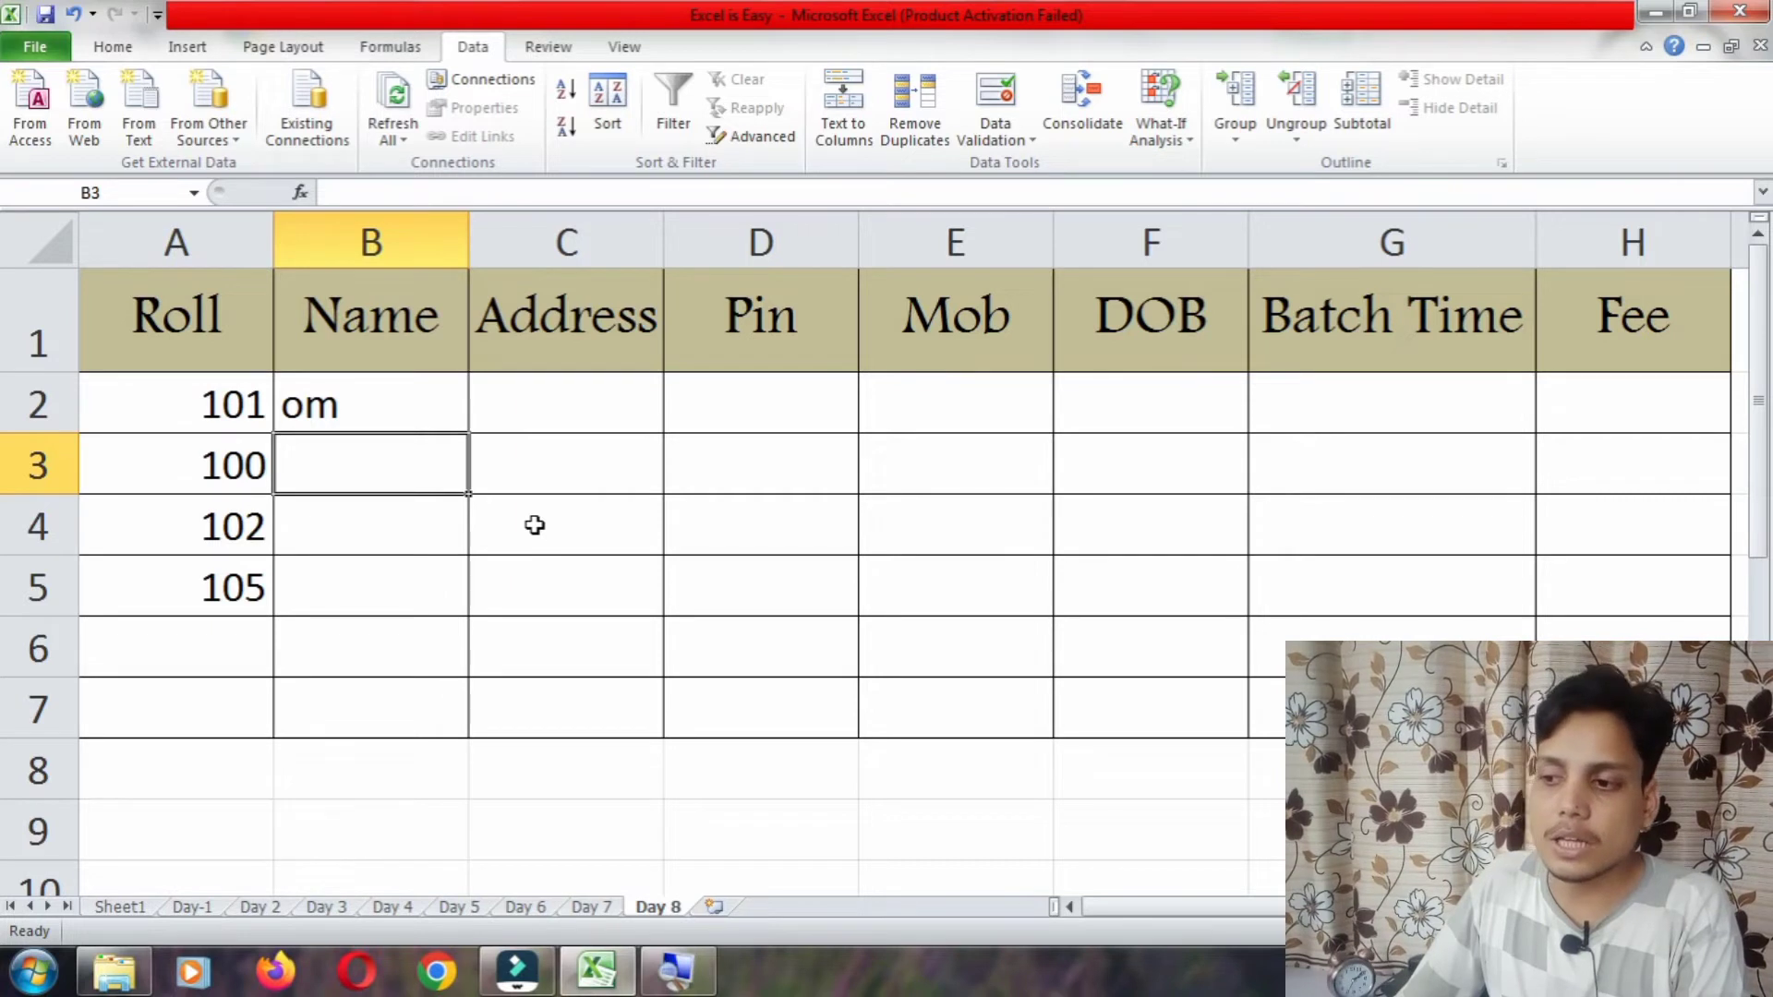
Test B3 with an overlong name, then replace it with a valid short name after the alert.
text(rkd kdfdk)
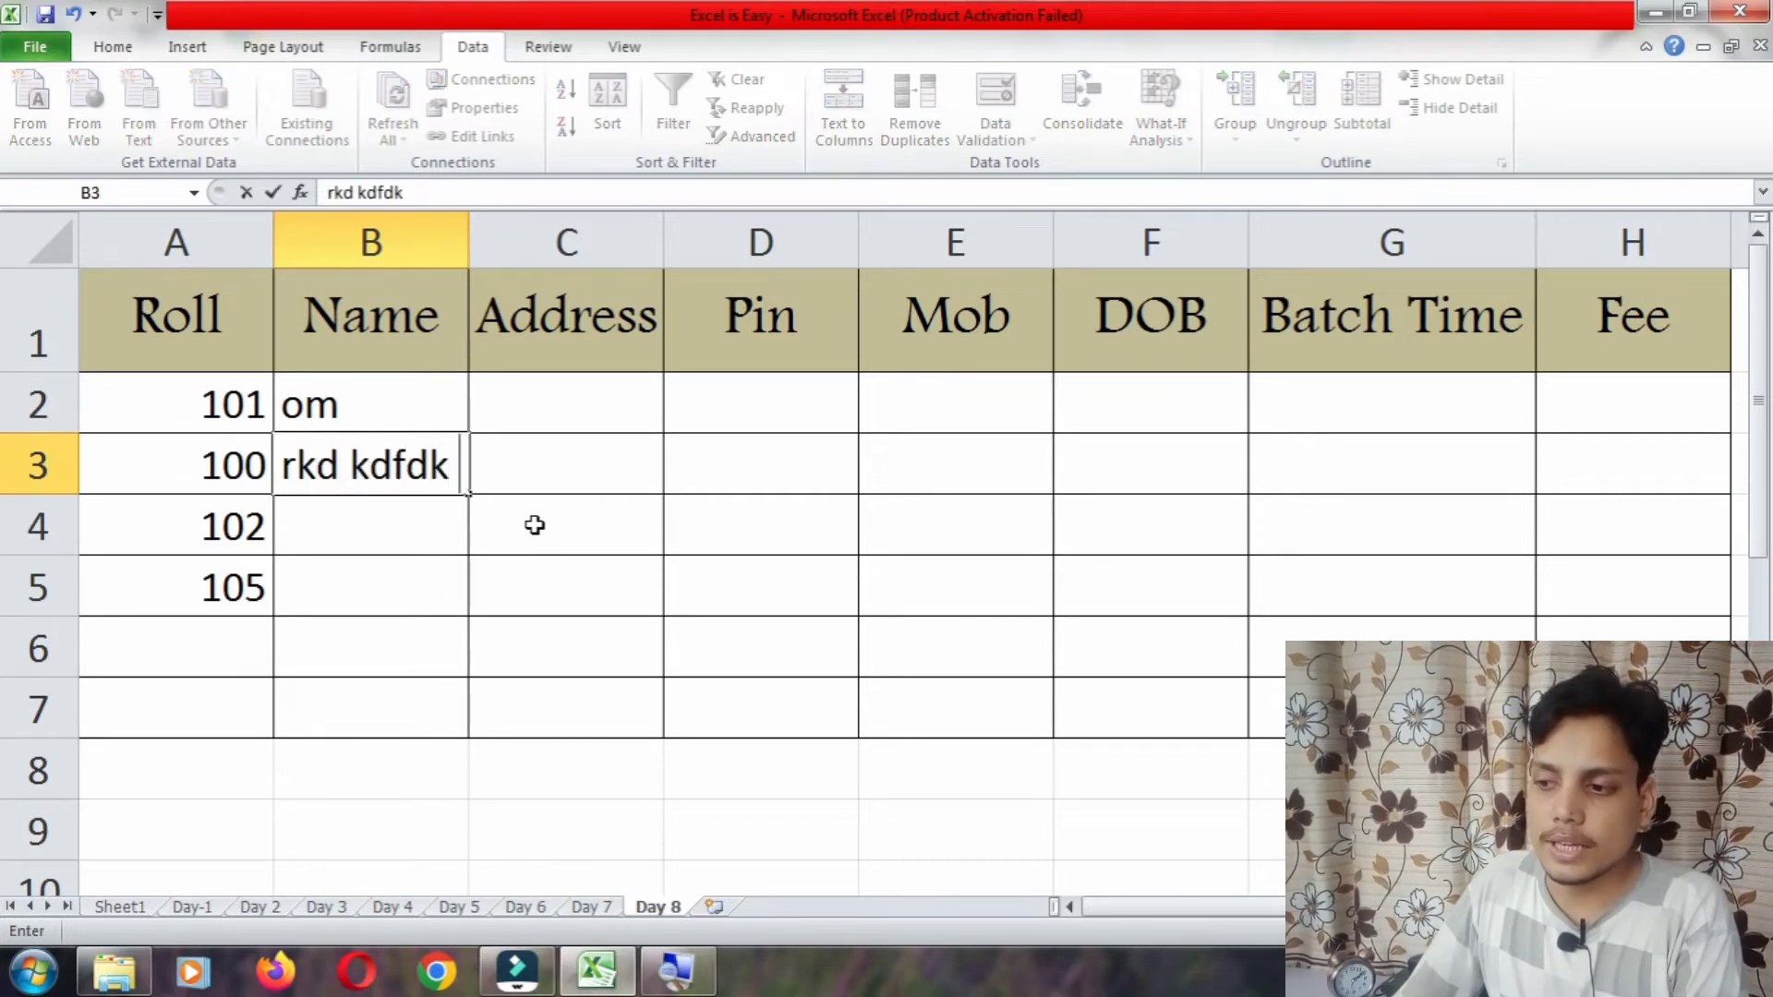
text( dfkd kfd kfd)
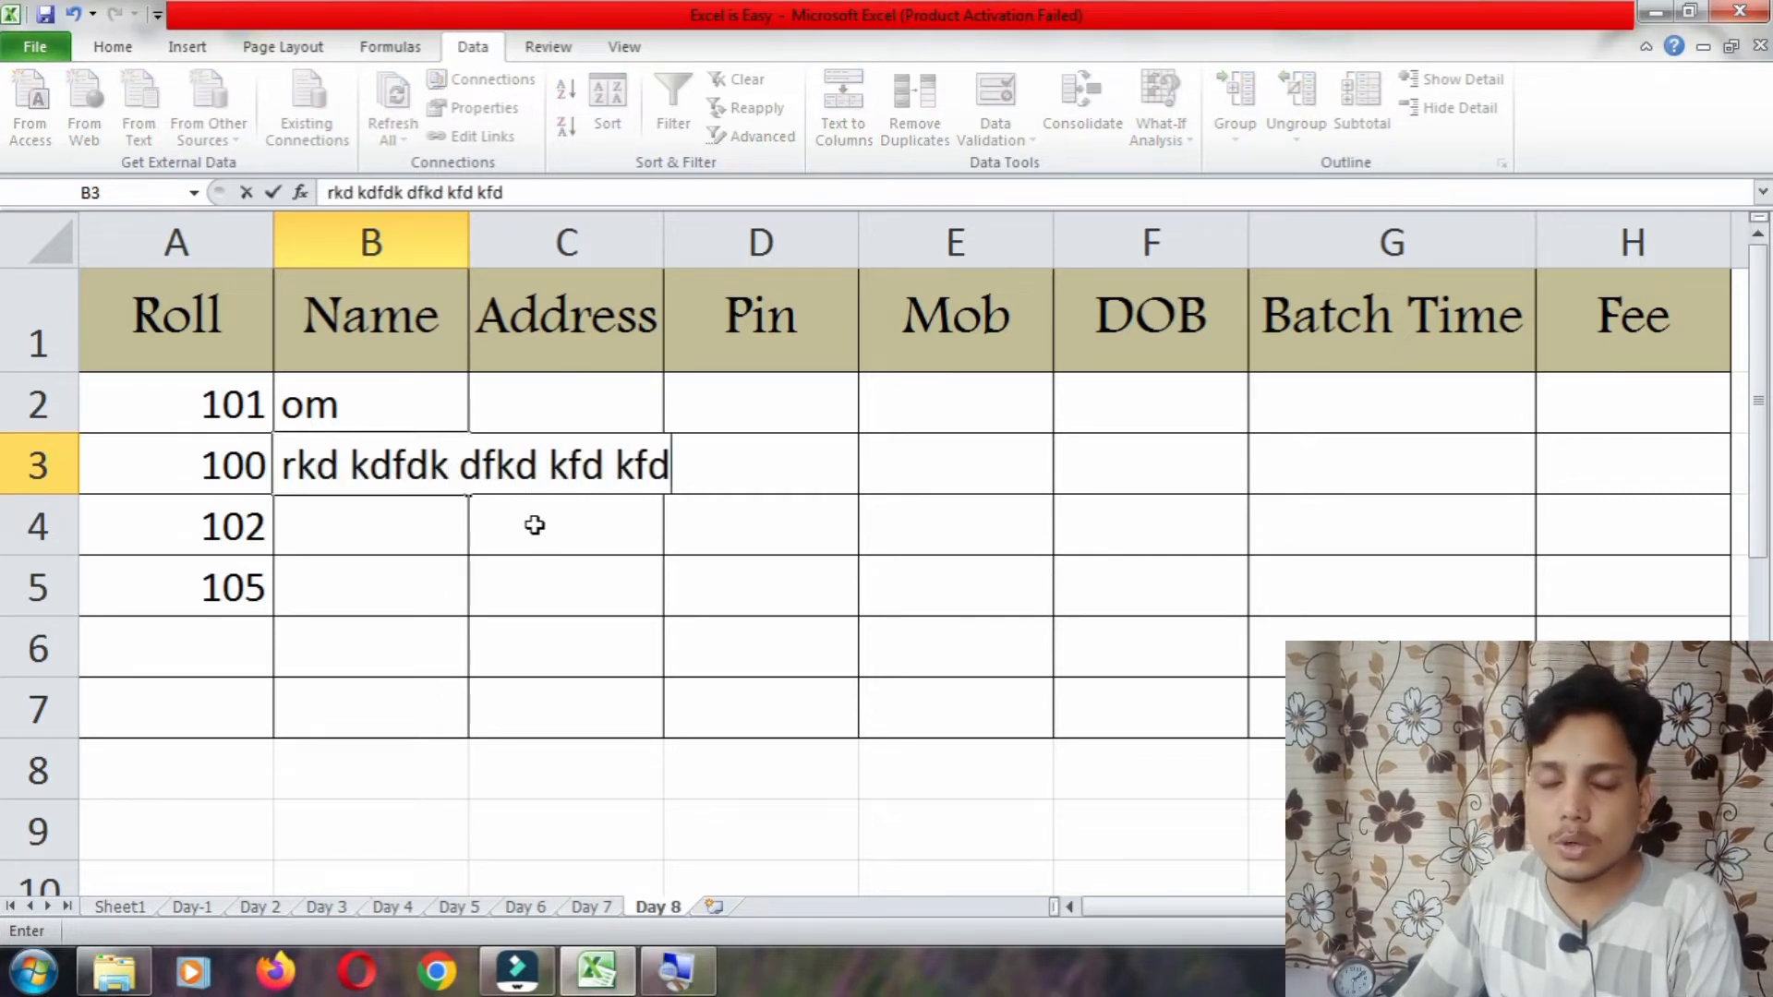
text( dkfd fdk dk)
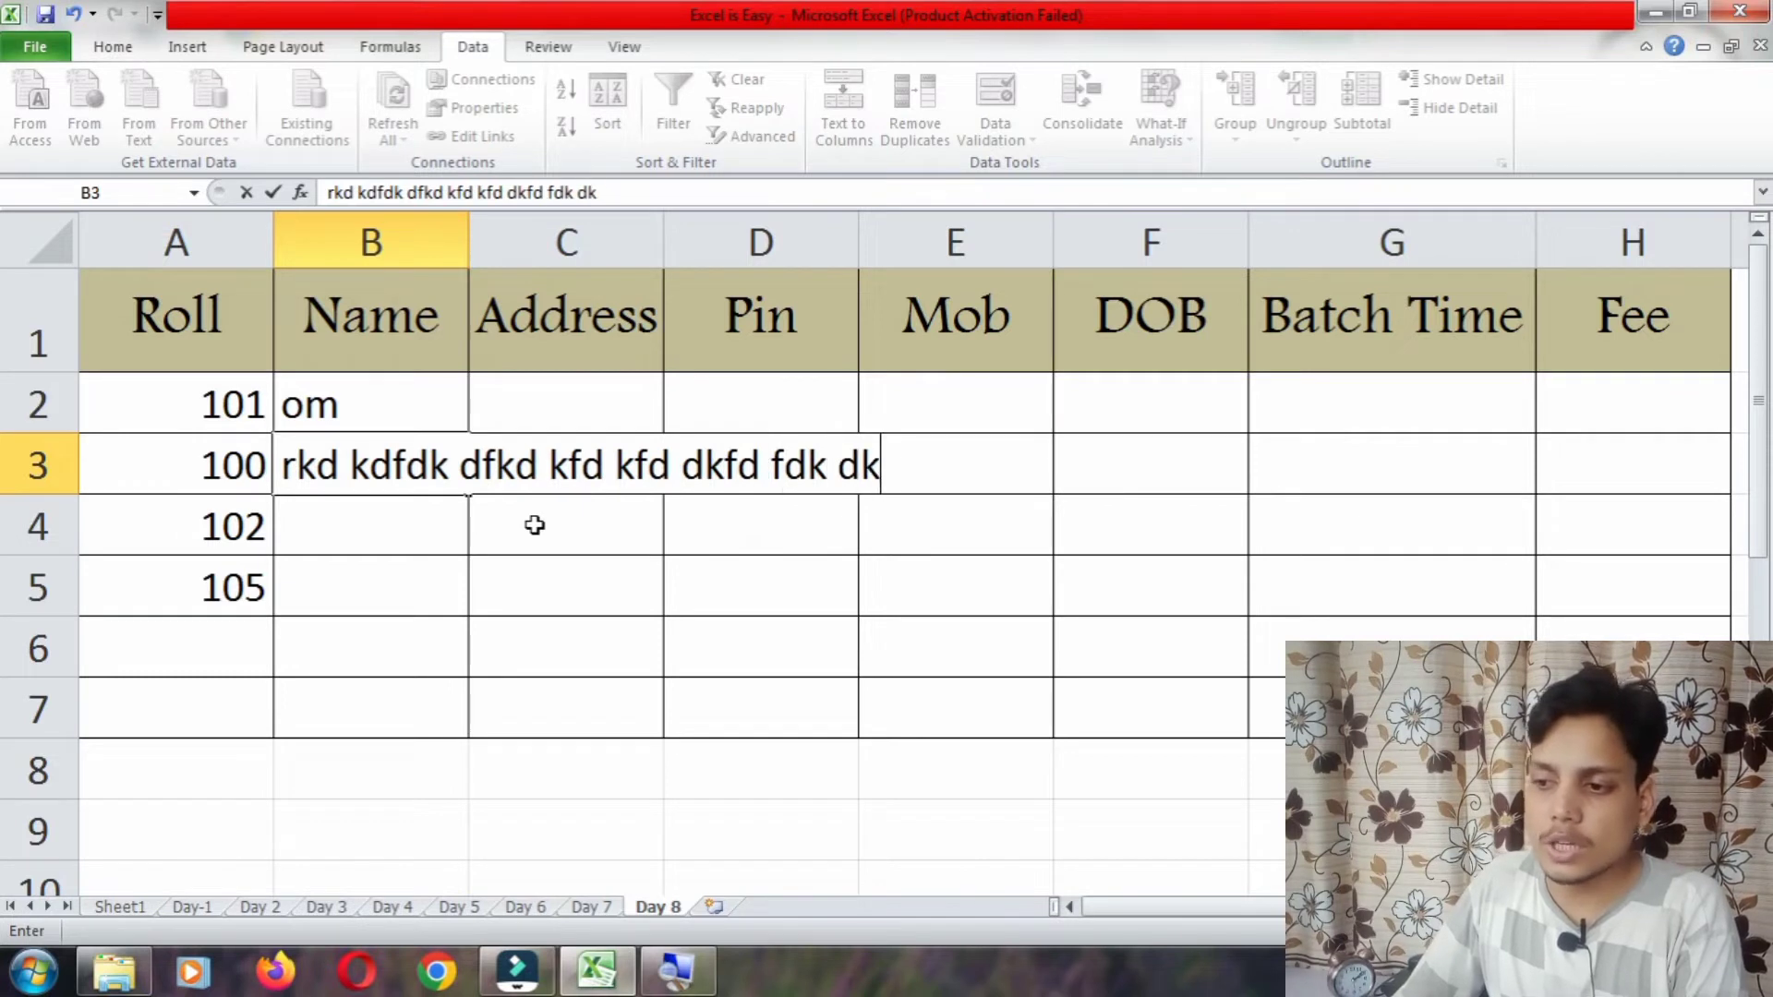
text(fd jfdk djfkd dk)
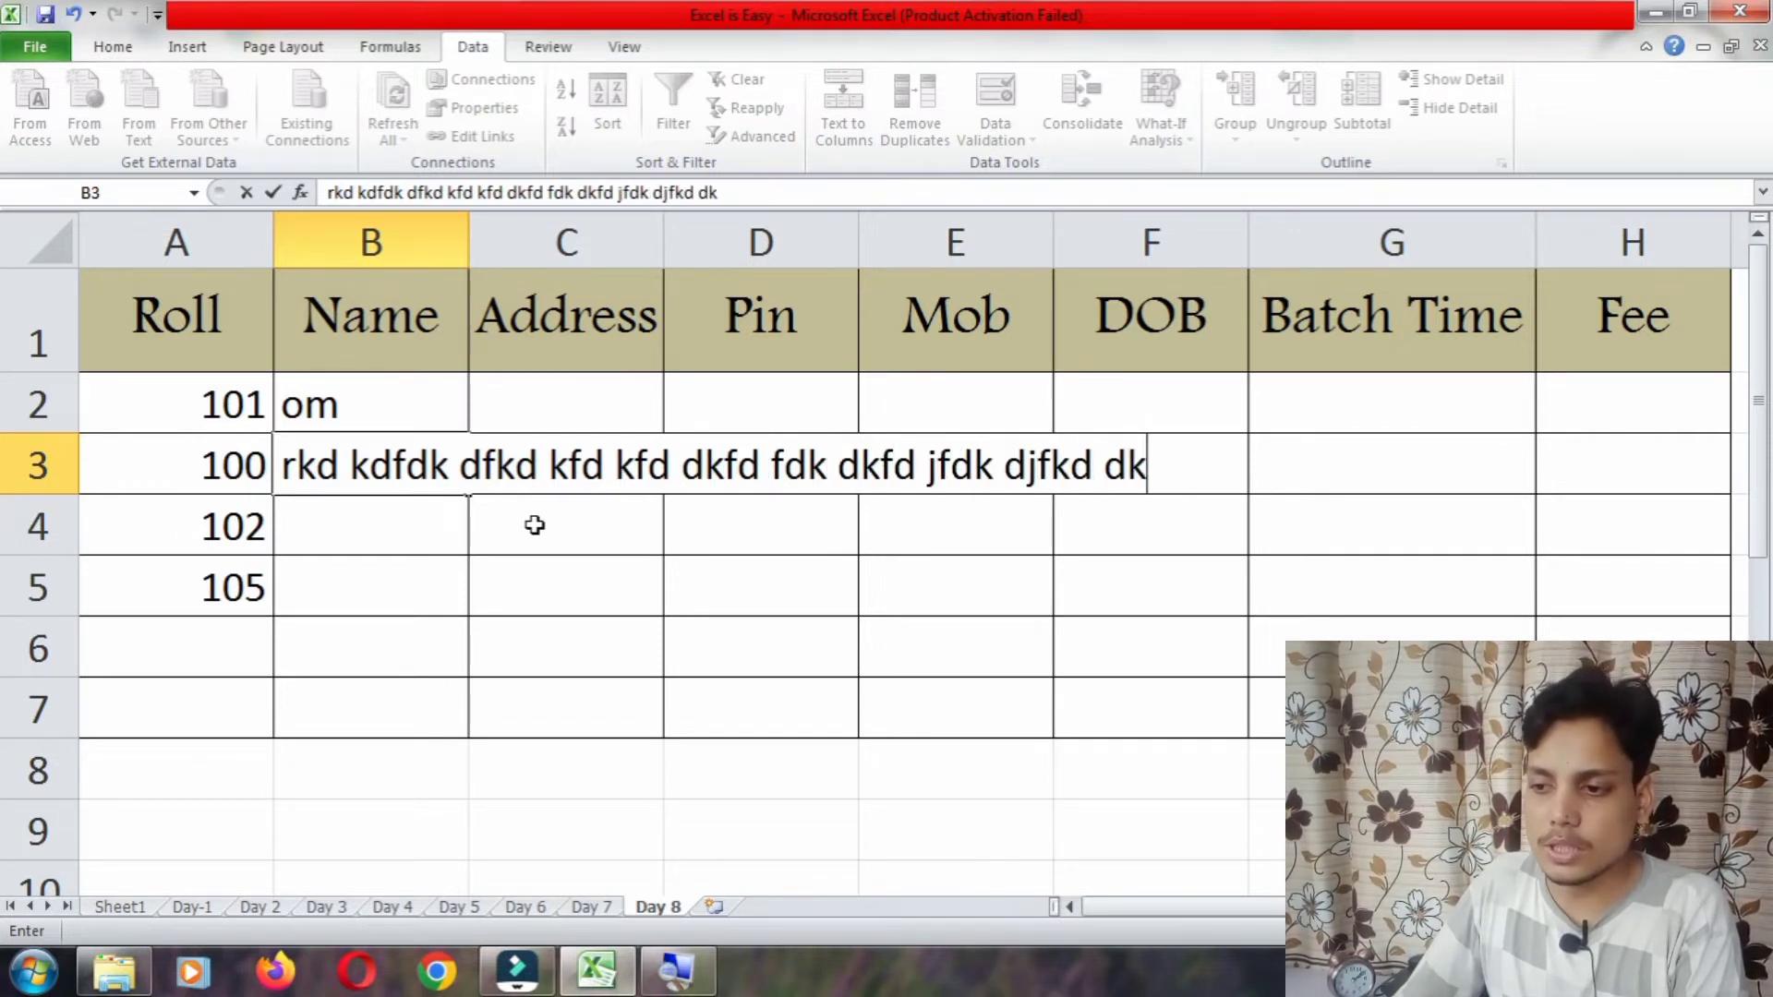
text(fdj kdfjdk)
key(Return)
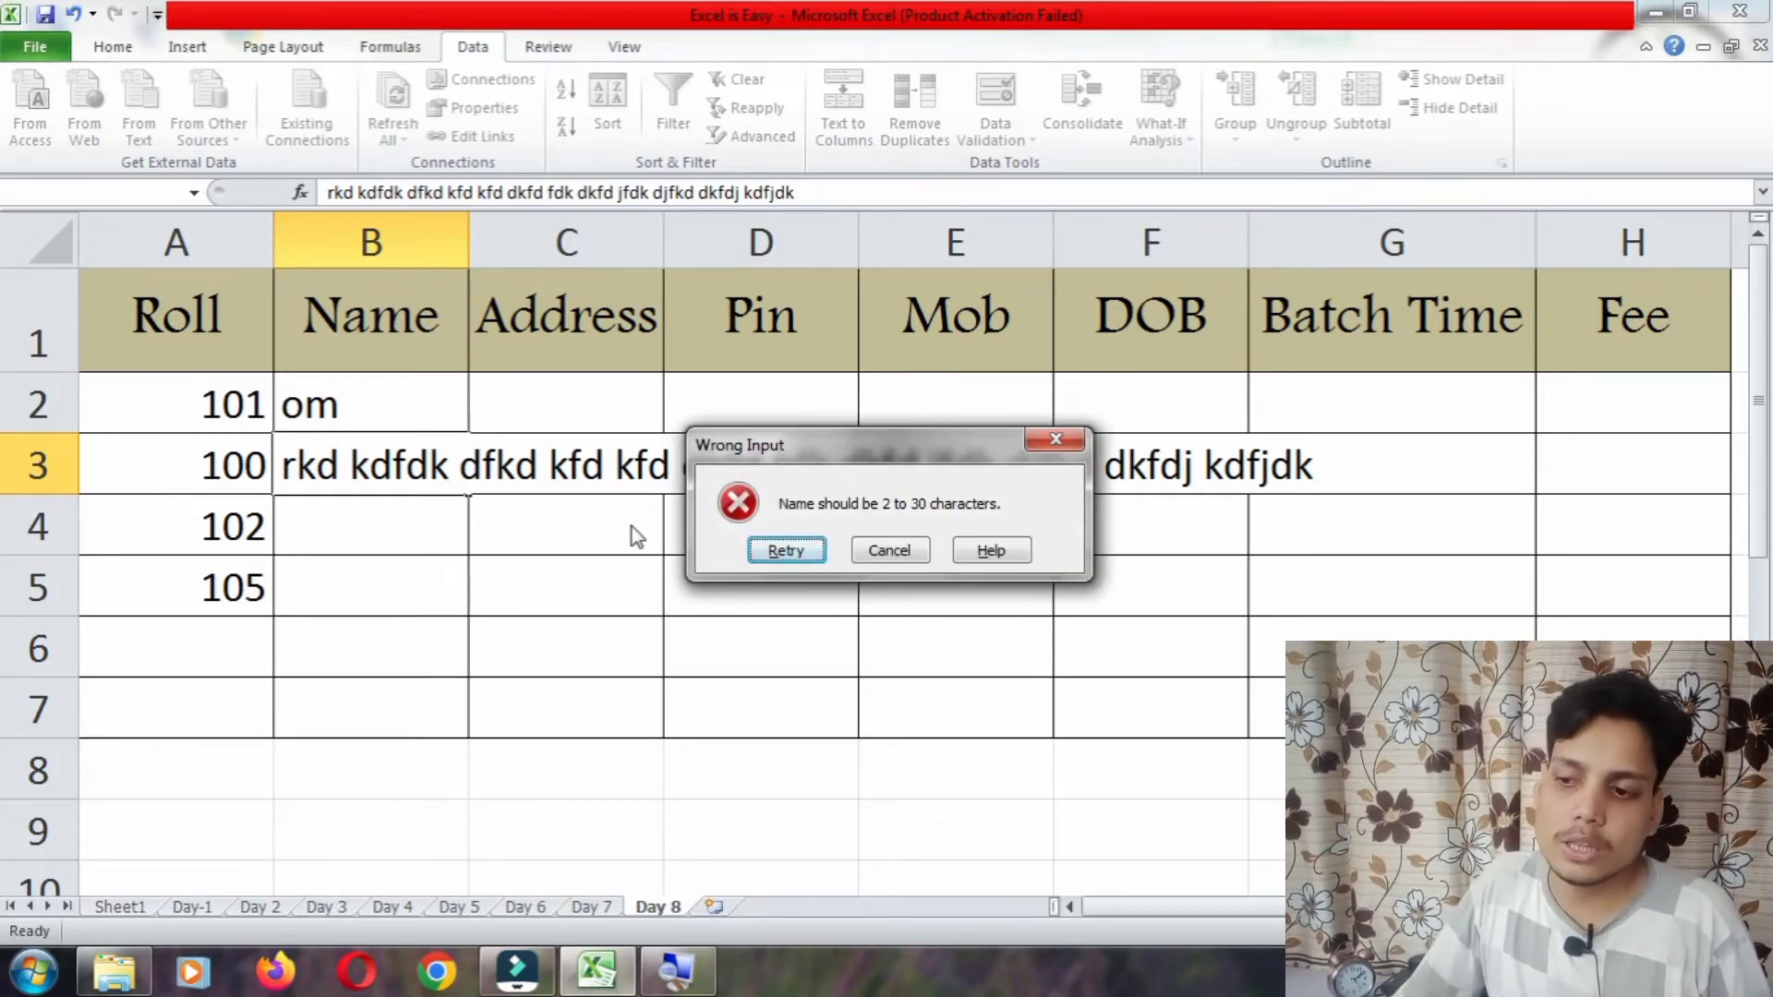
click(812, 555)
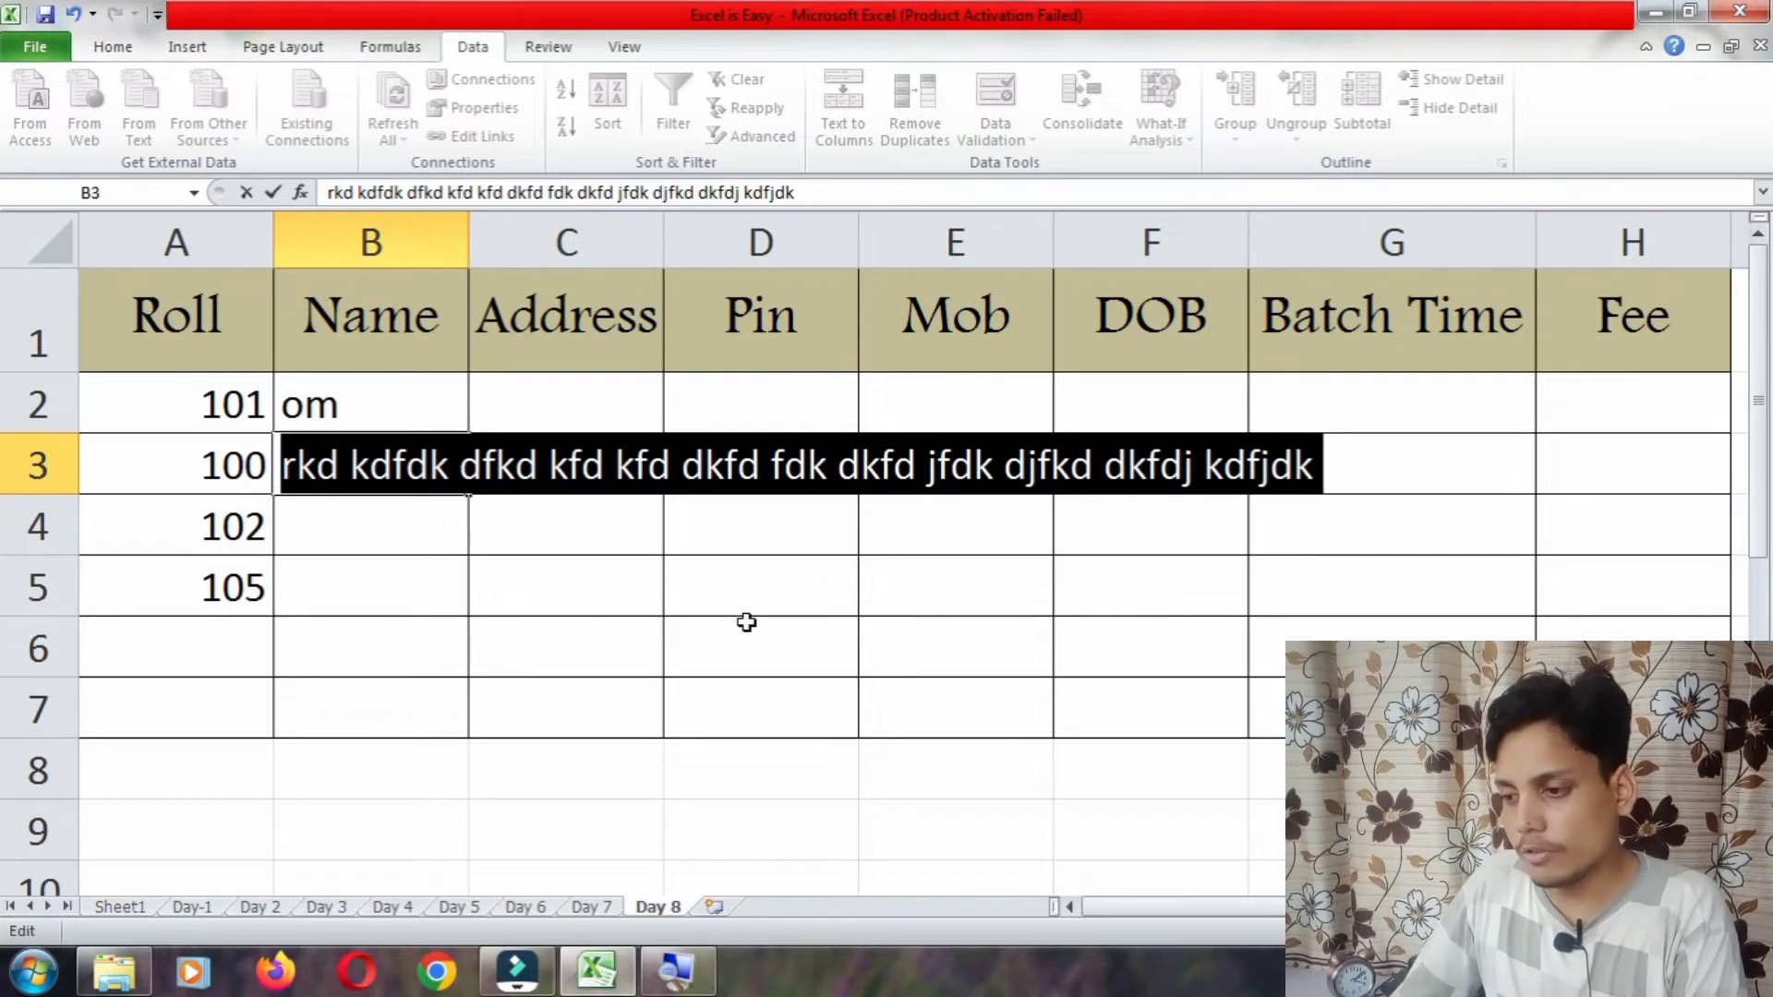
text(Ramesh)
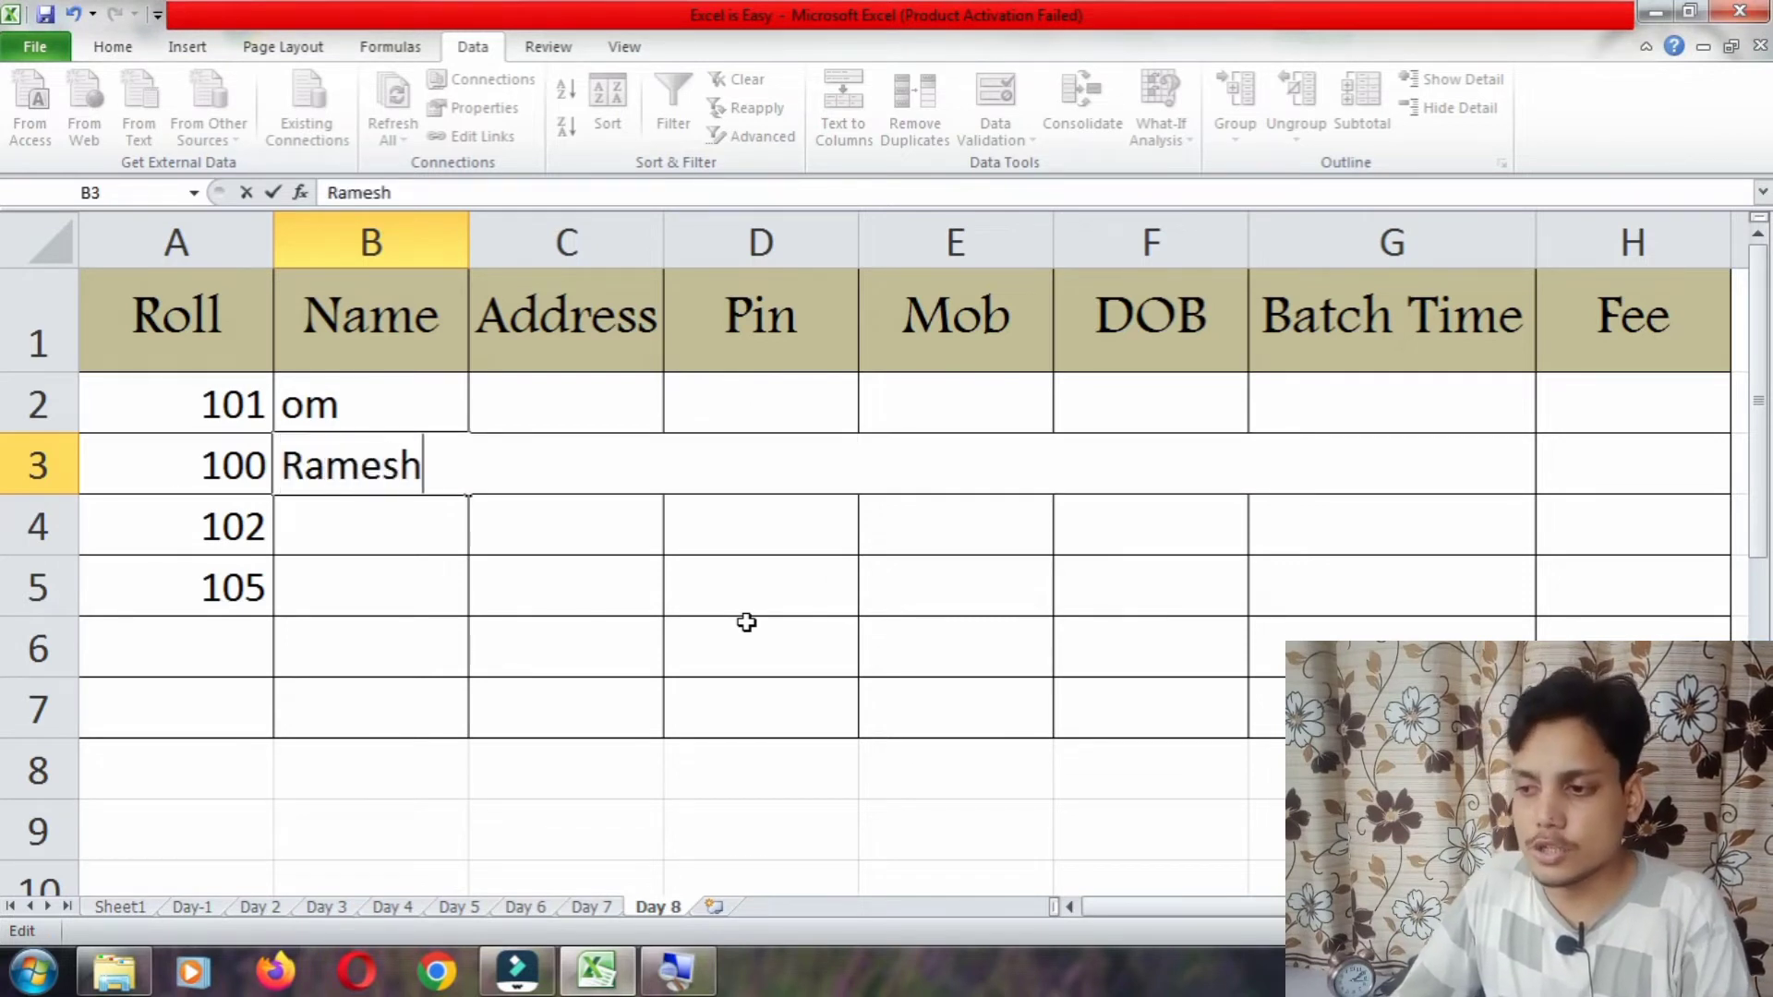
key(Return)
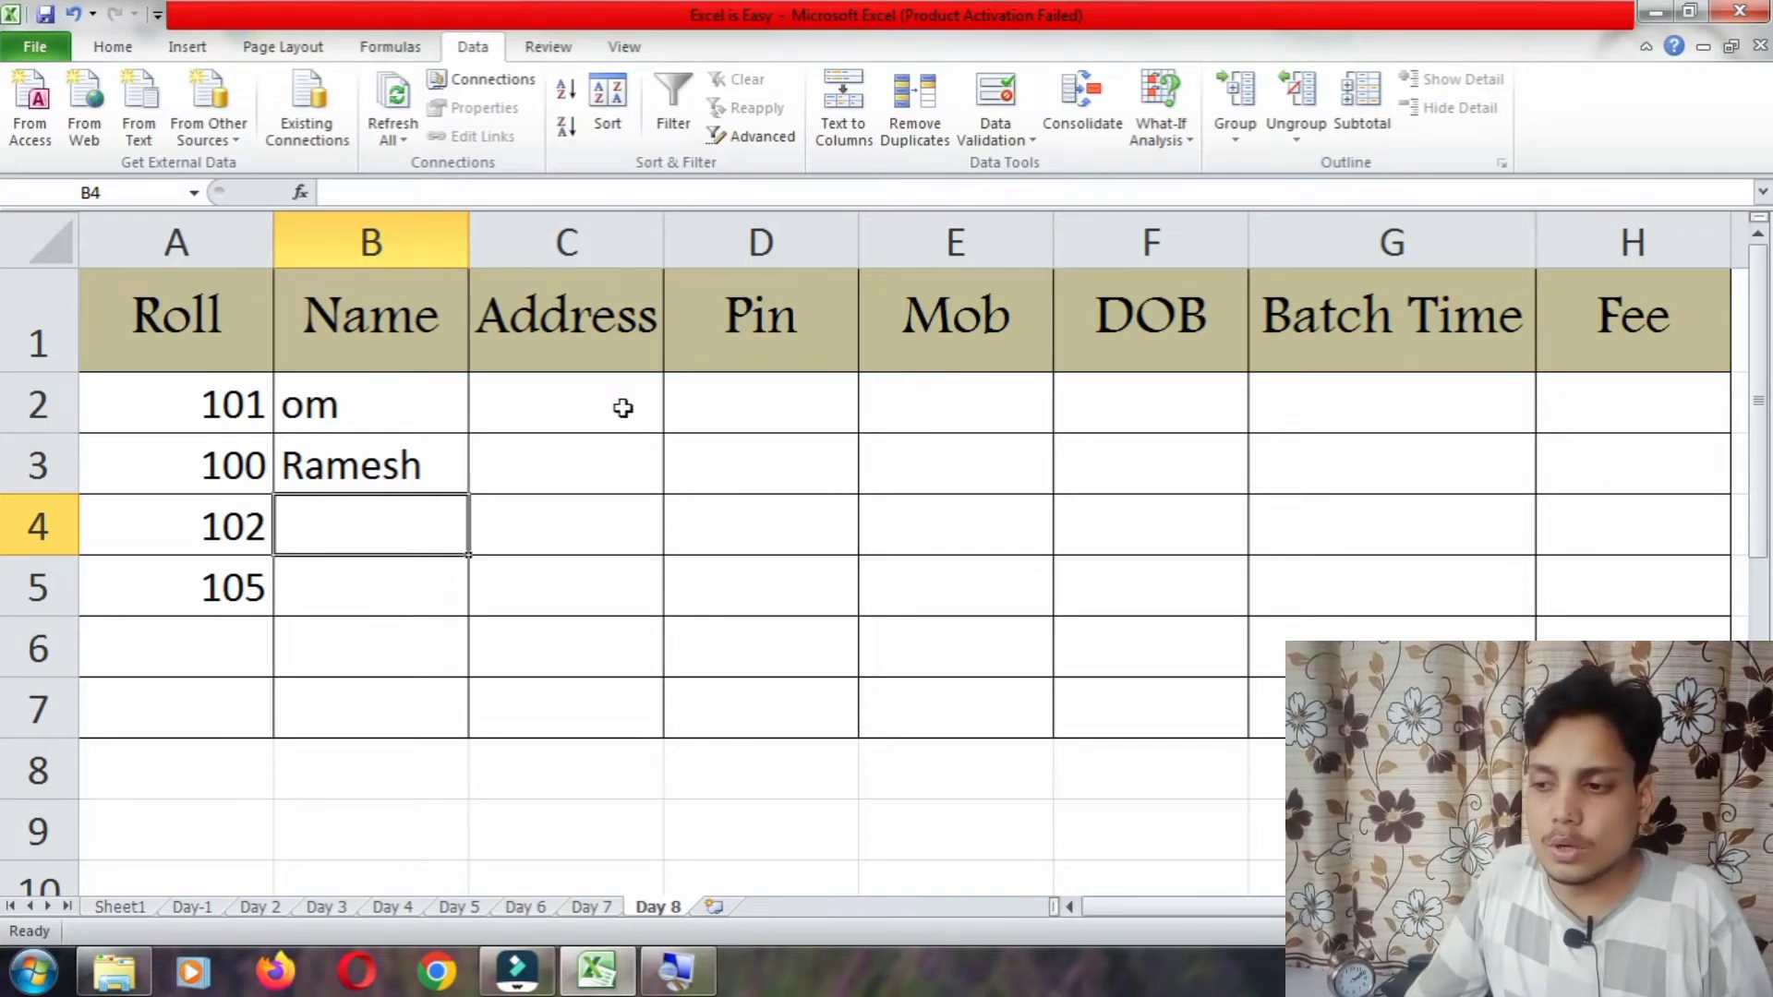
Give Address cells C2:C7 a List rule with the source Chapra, Siwan, Patna, Darbanga, Ara.
drag(623, 407, 620, 706)
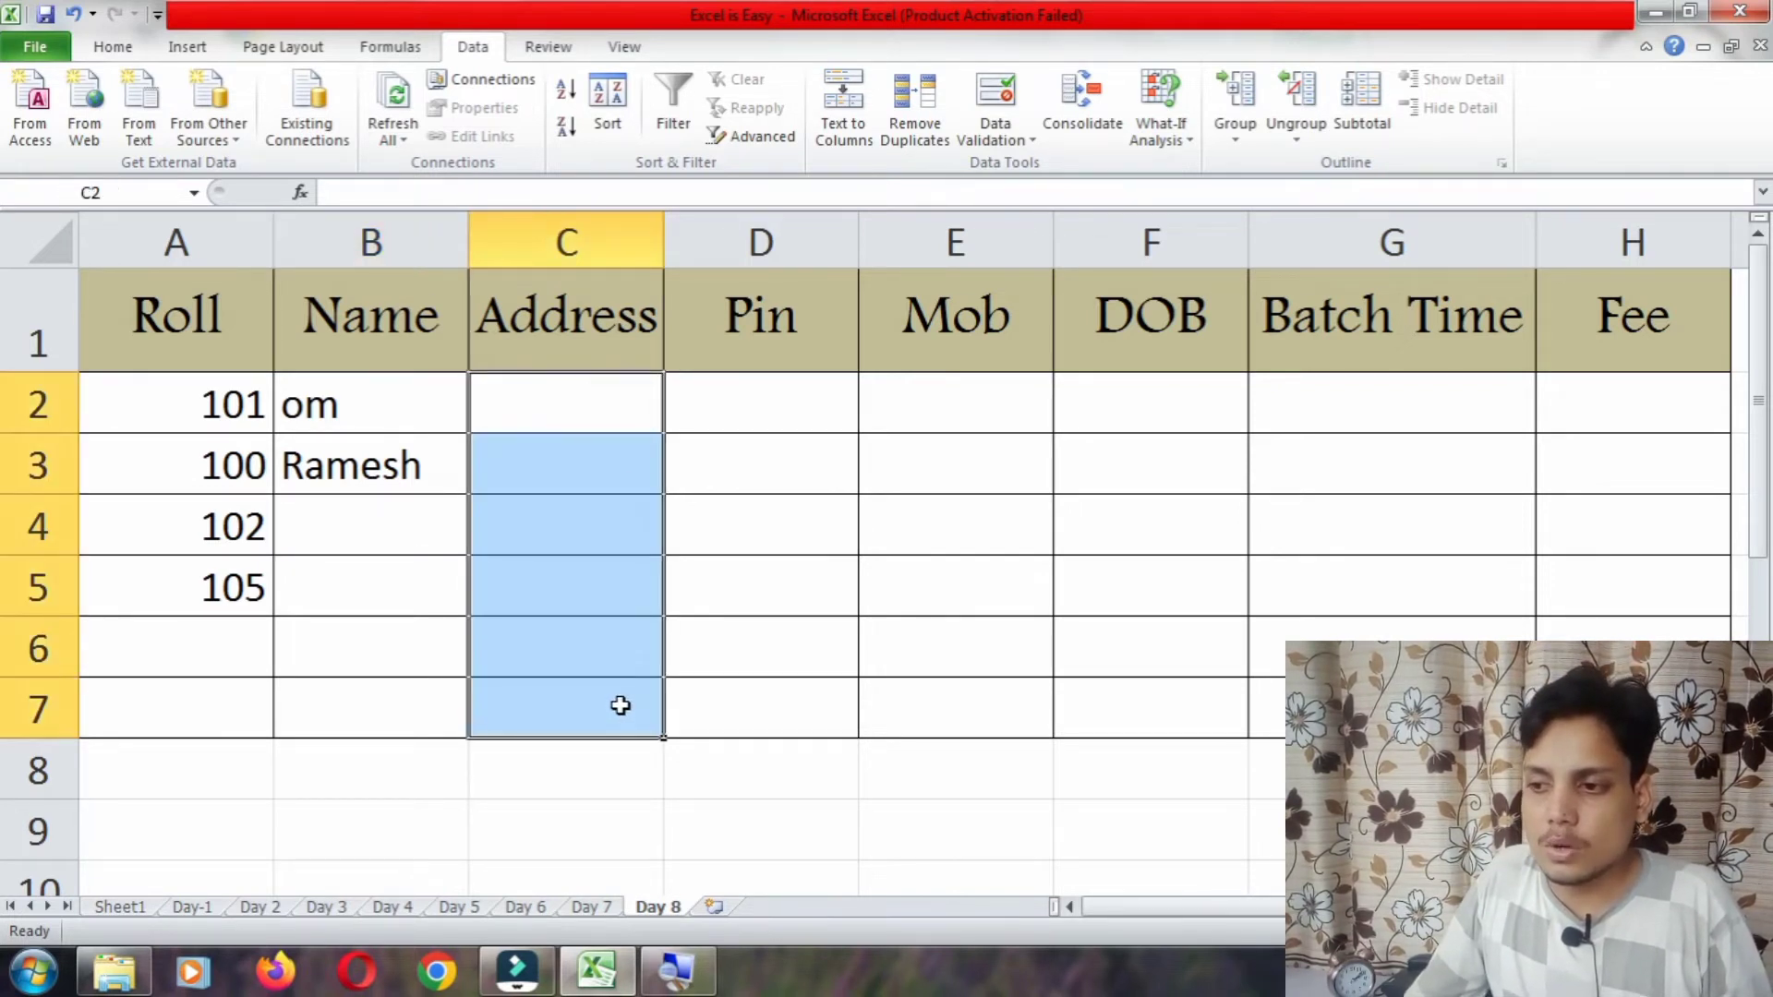
click(1005, 101)
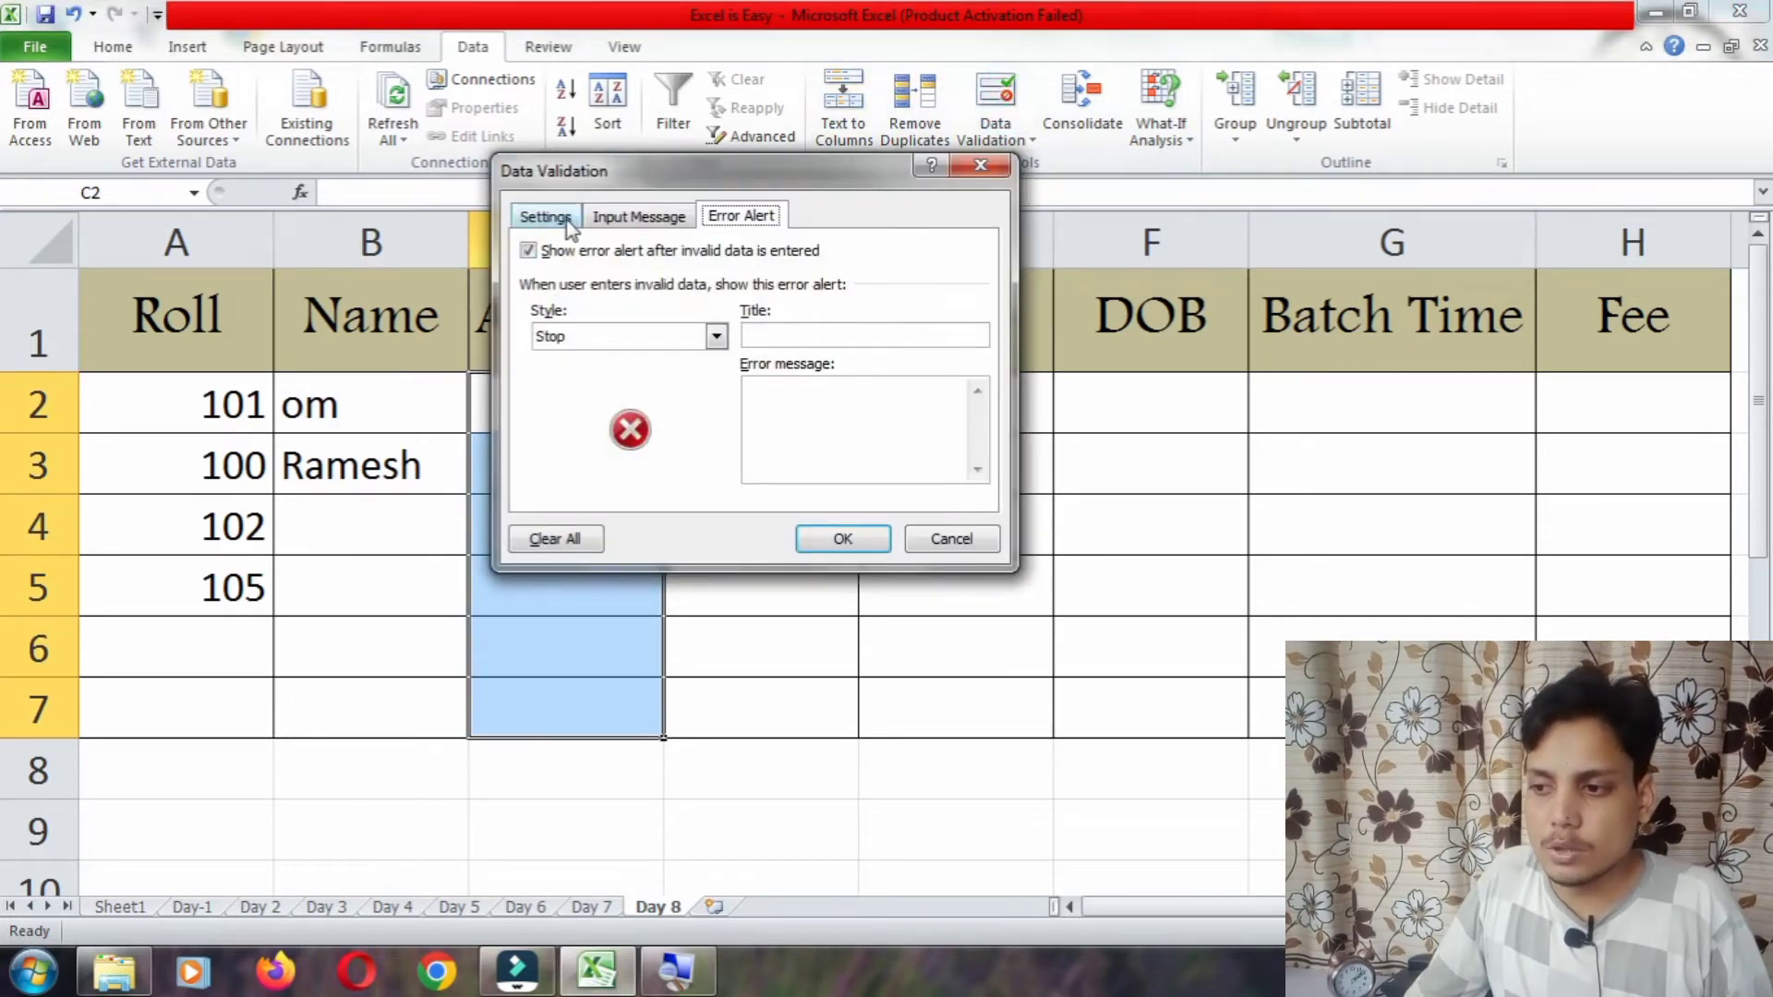
click(563, 216)
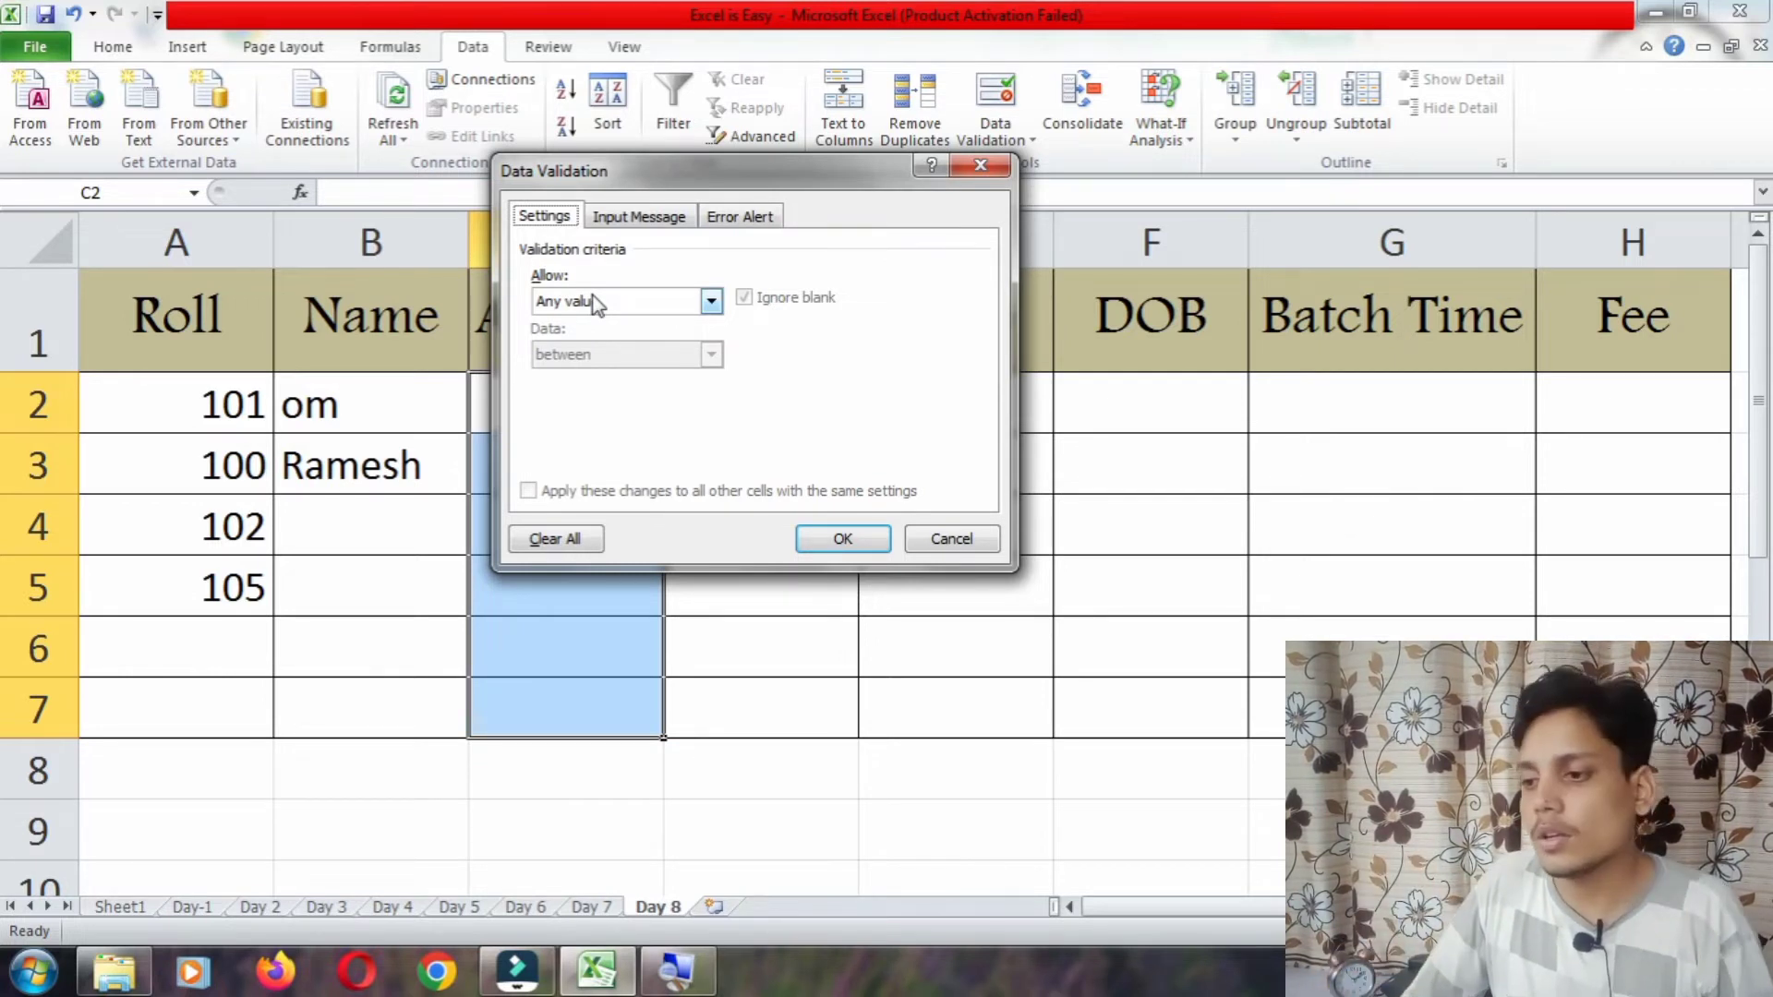
click(595, 303)
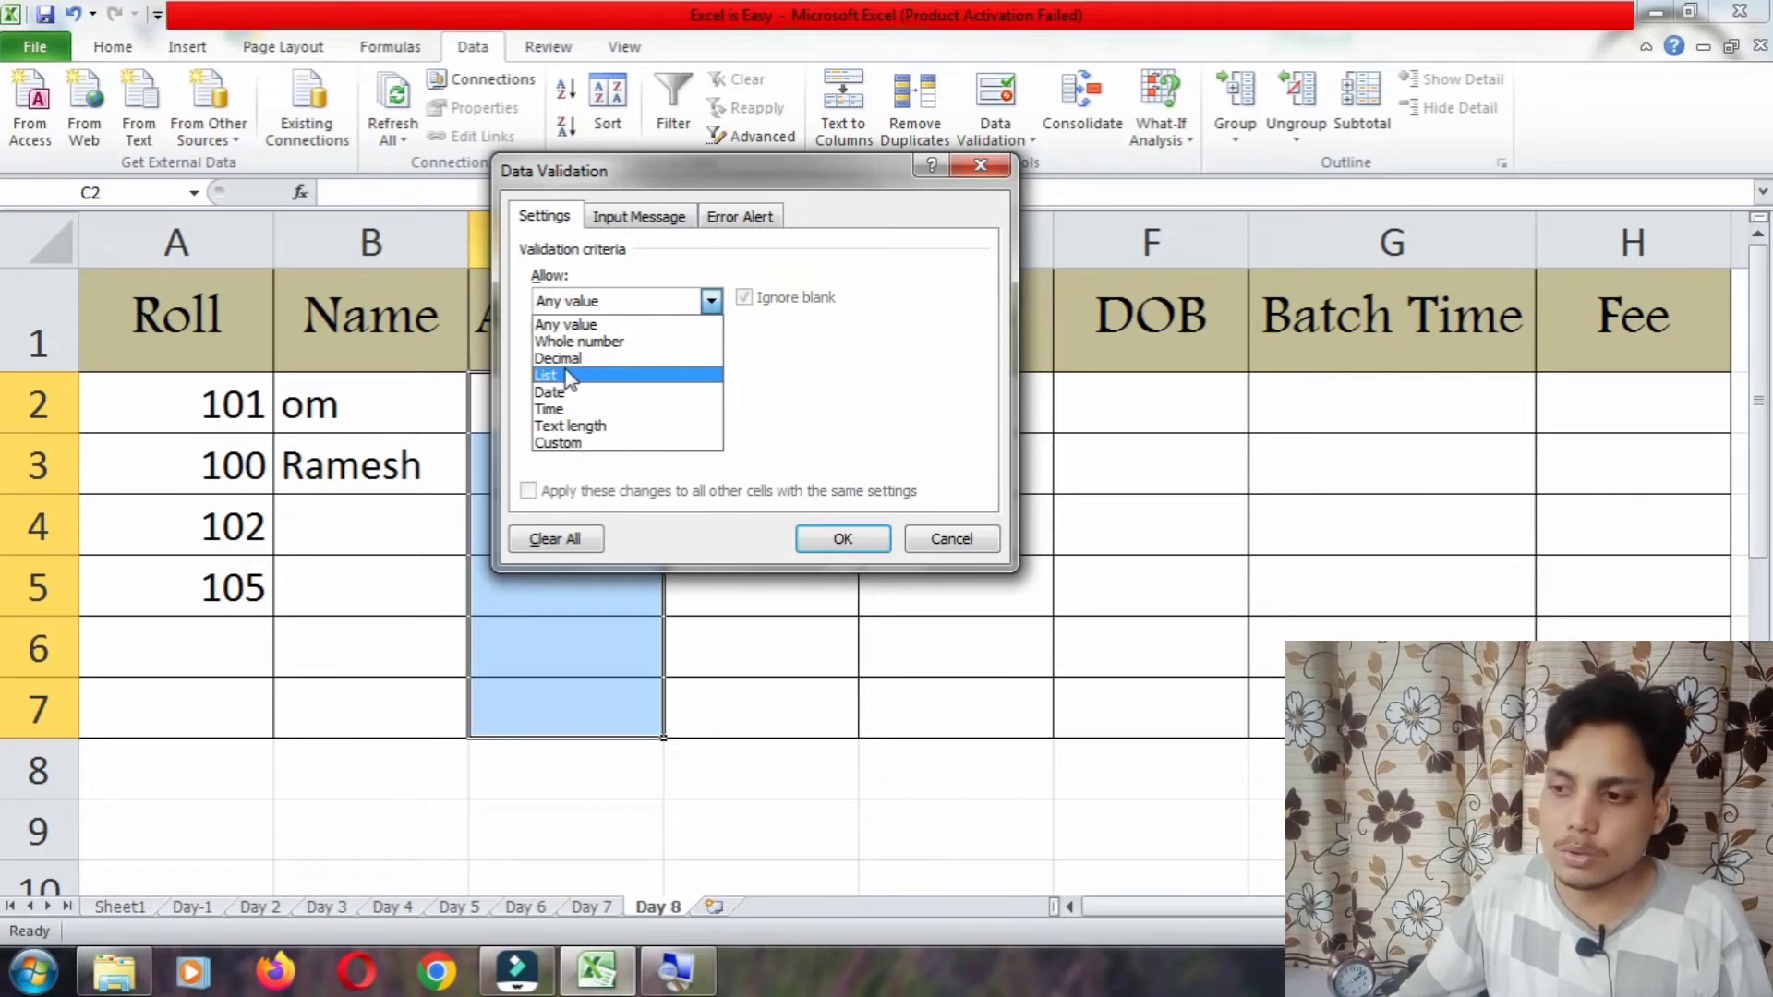
click(567, 376)
click(605, 403)
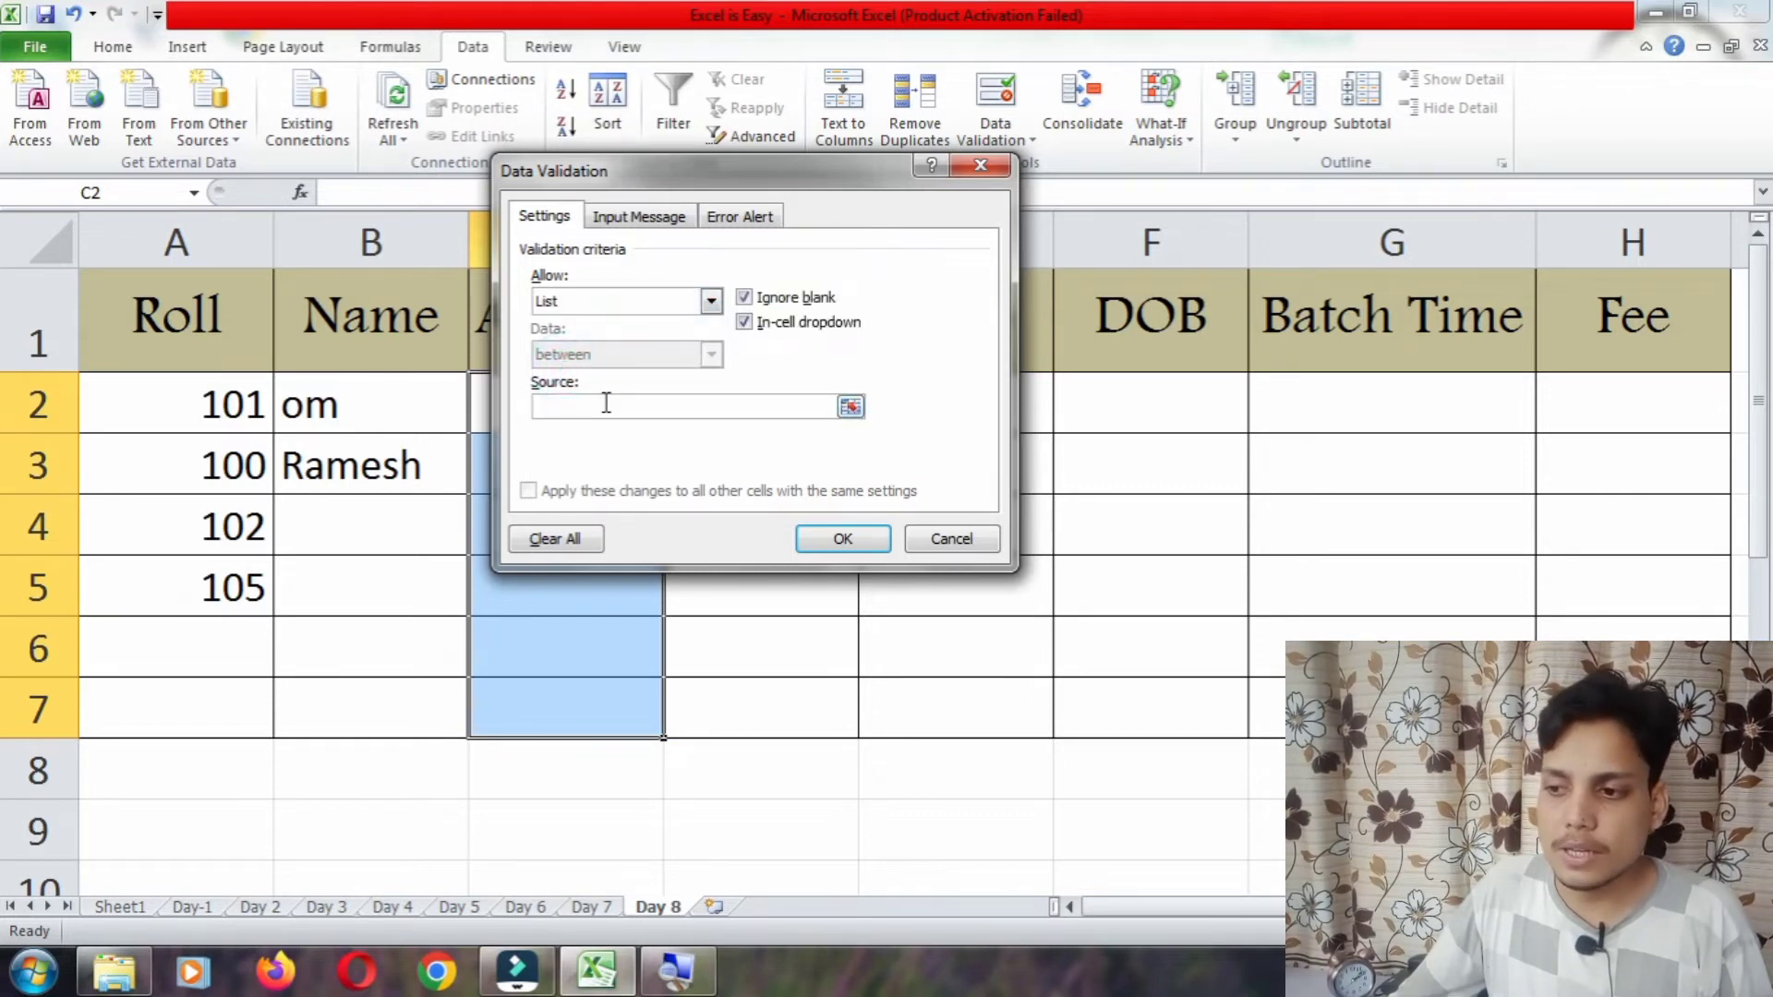
click(606, 403)
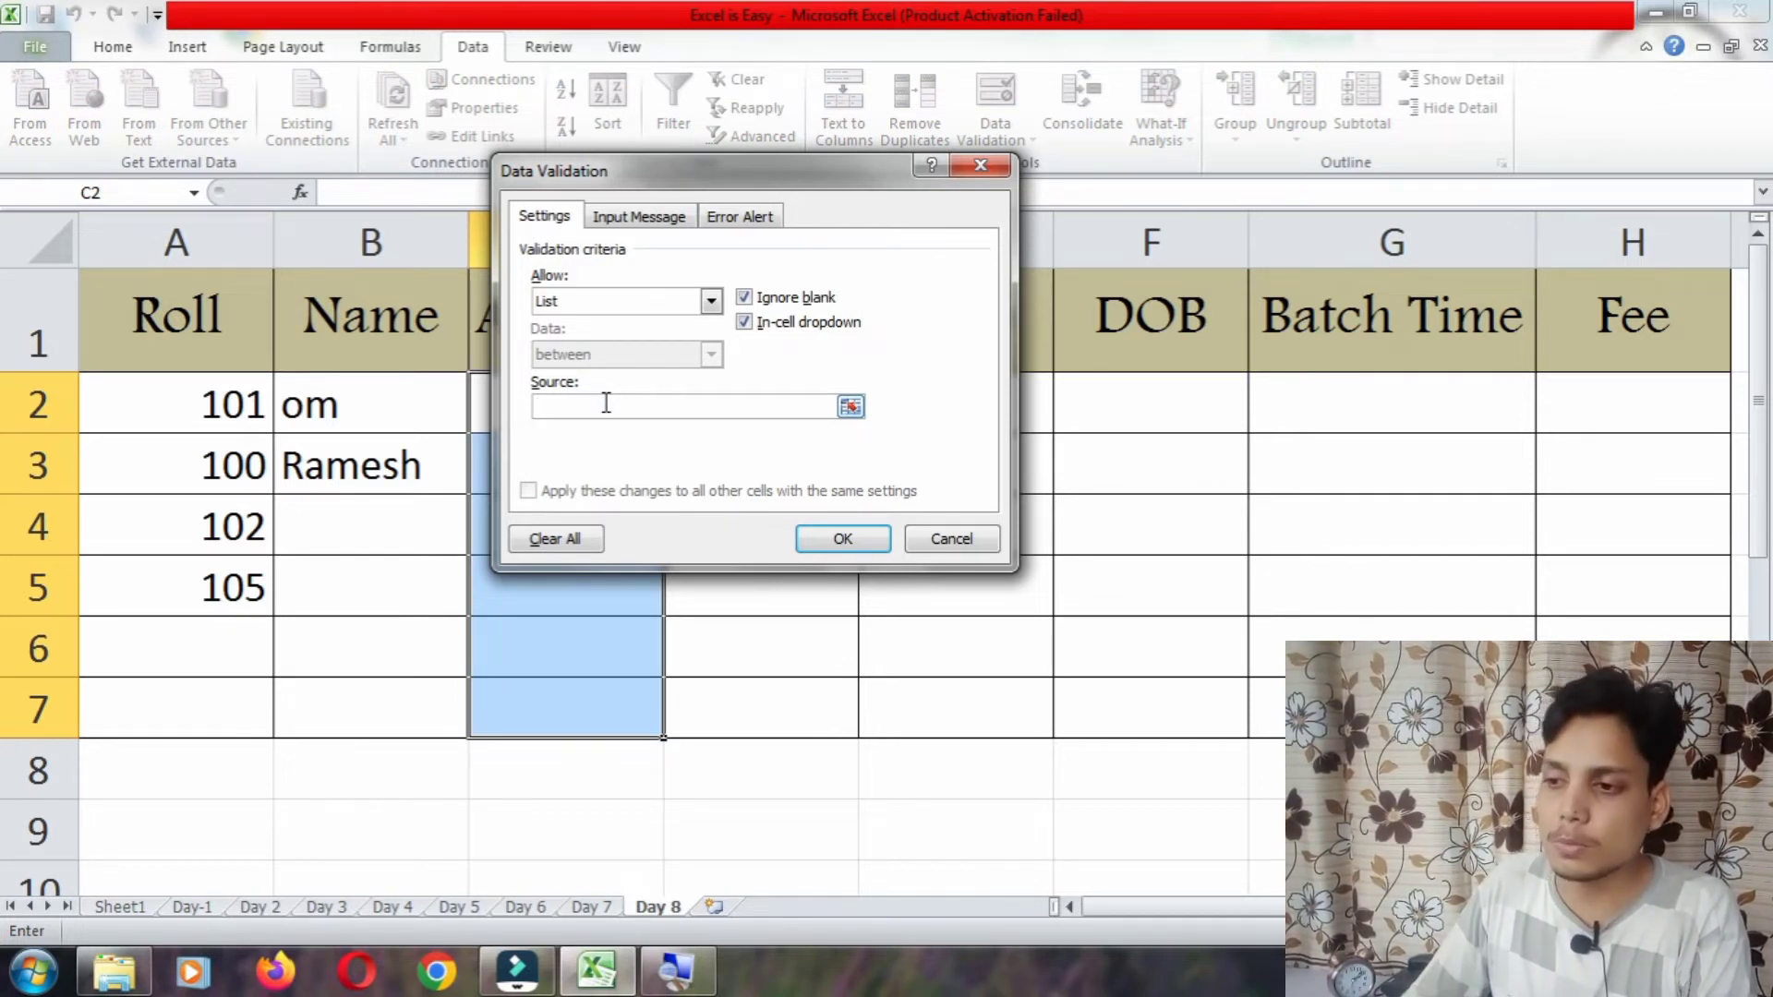
text(Chapra, Siwan, Patna, Darbanga)
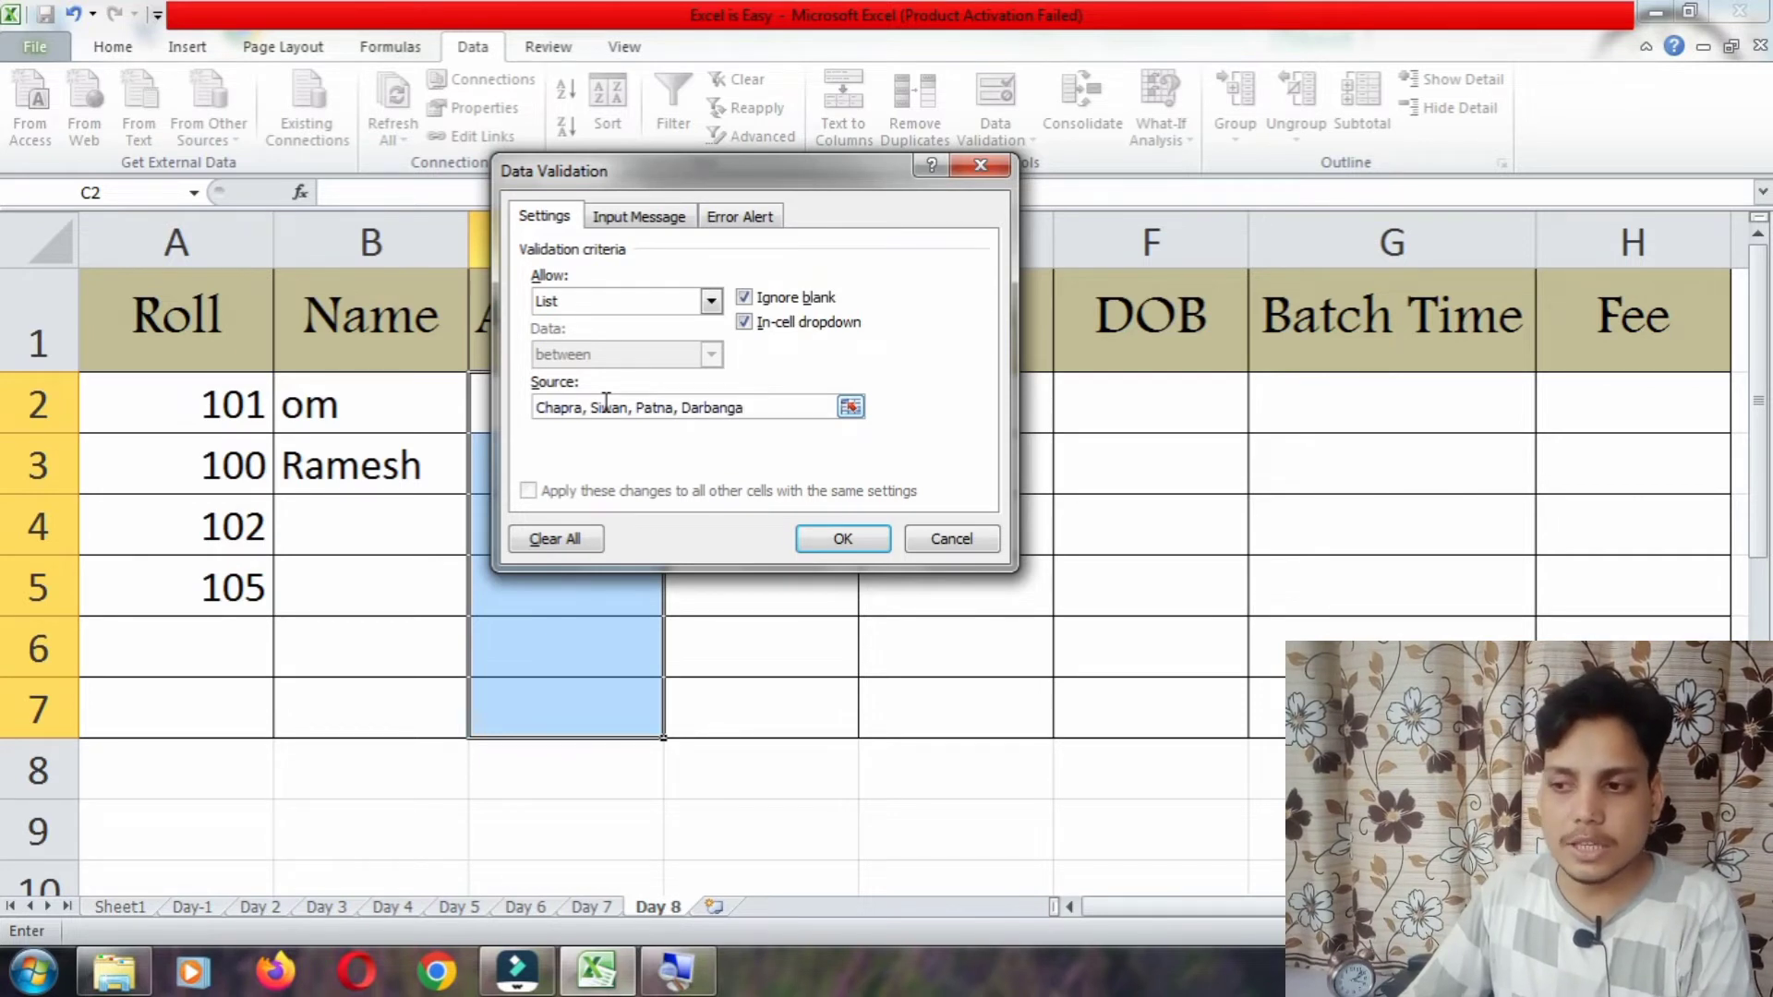
text(, A)
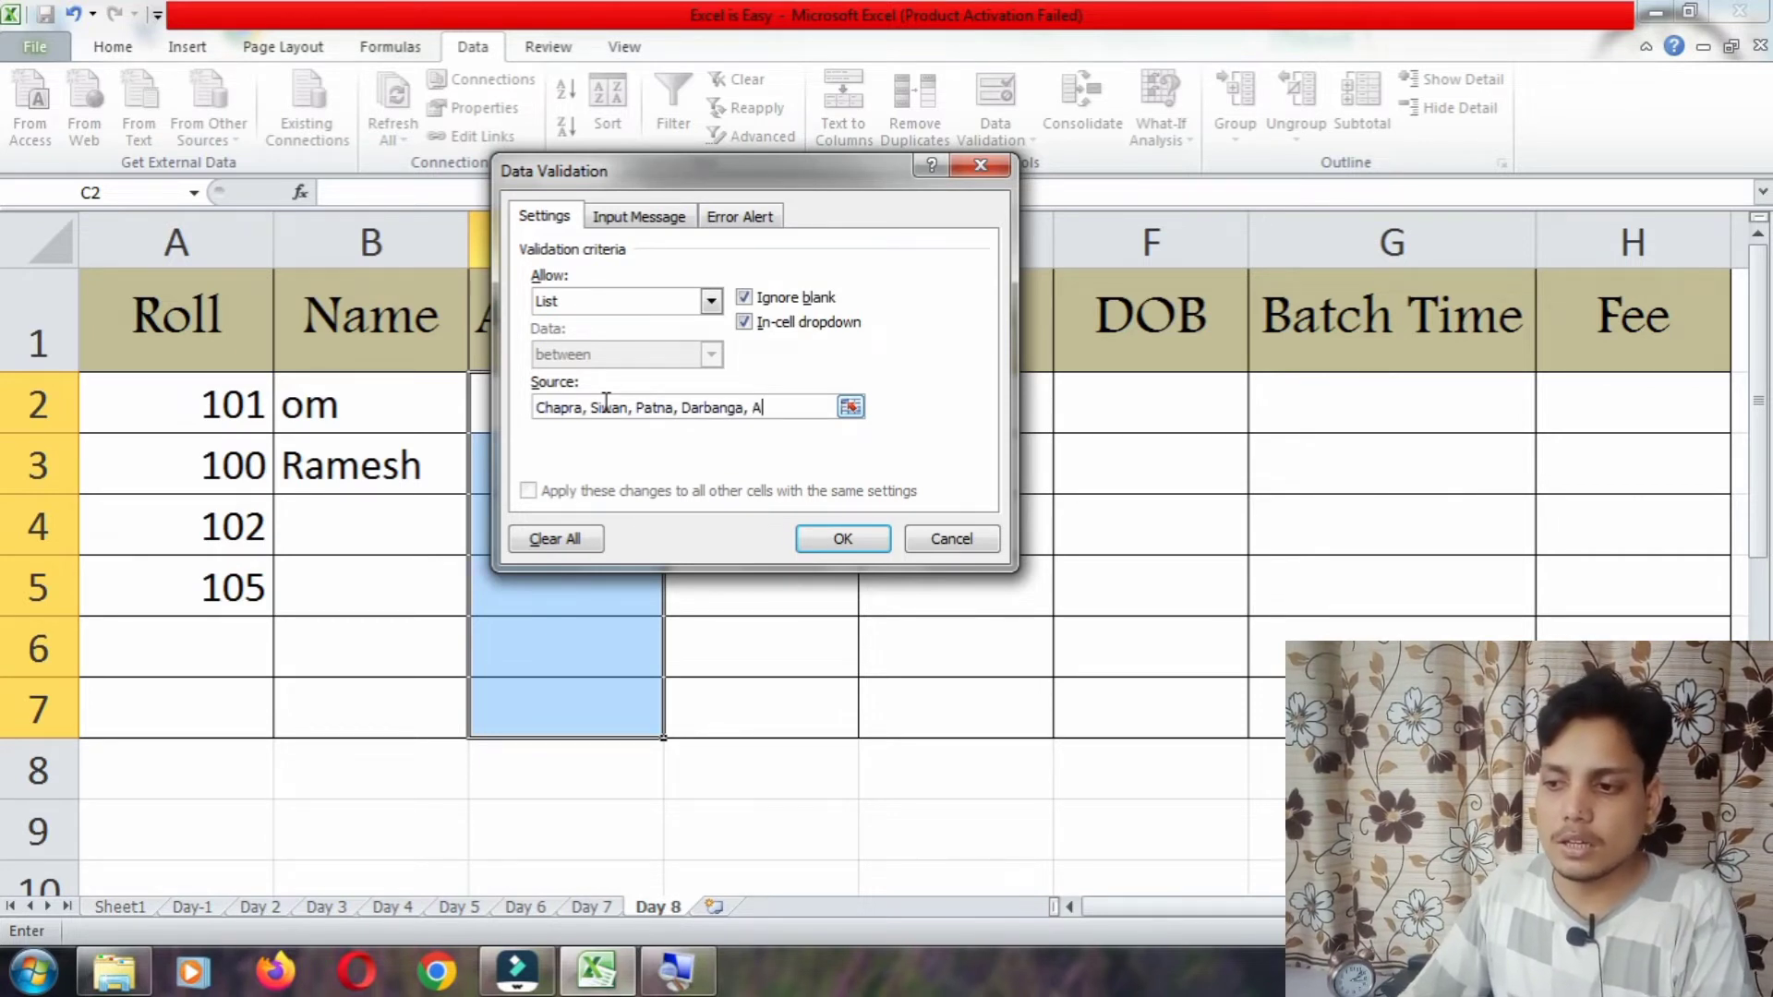
text(ra)
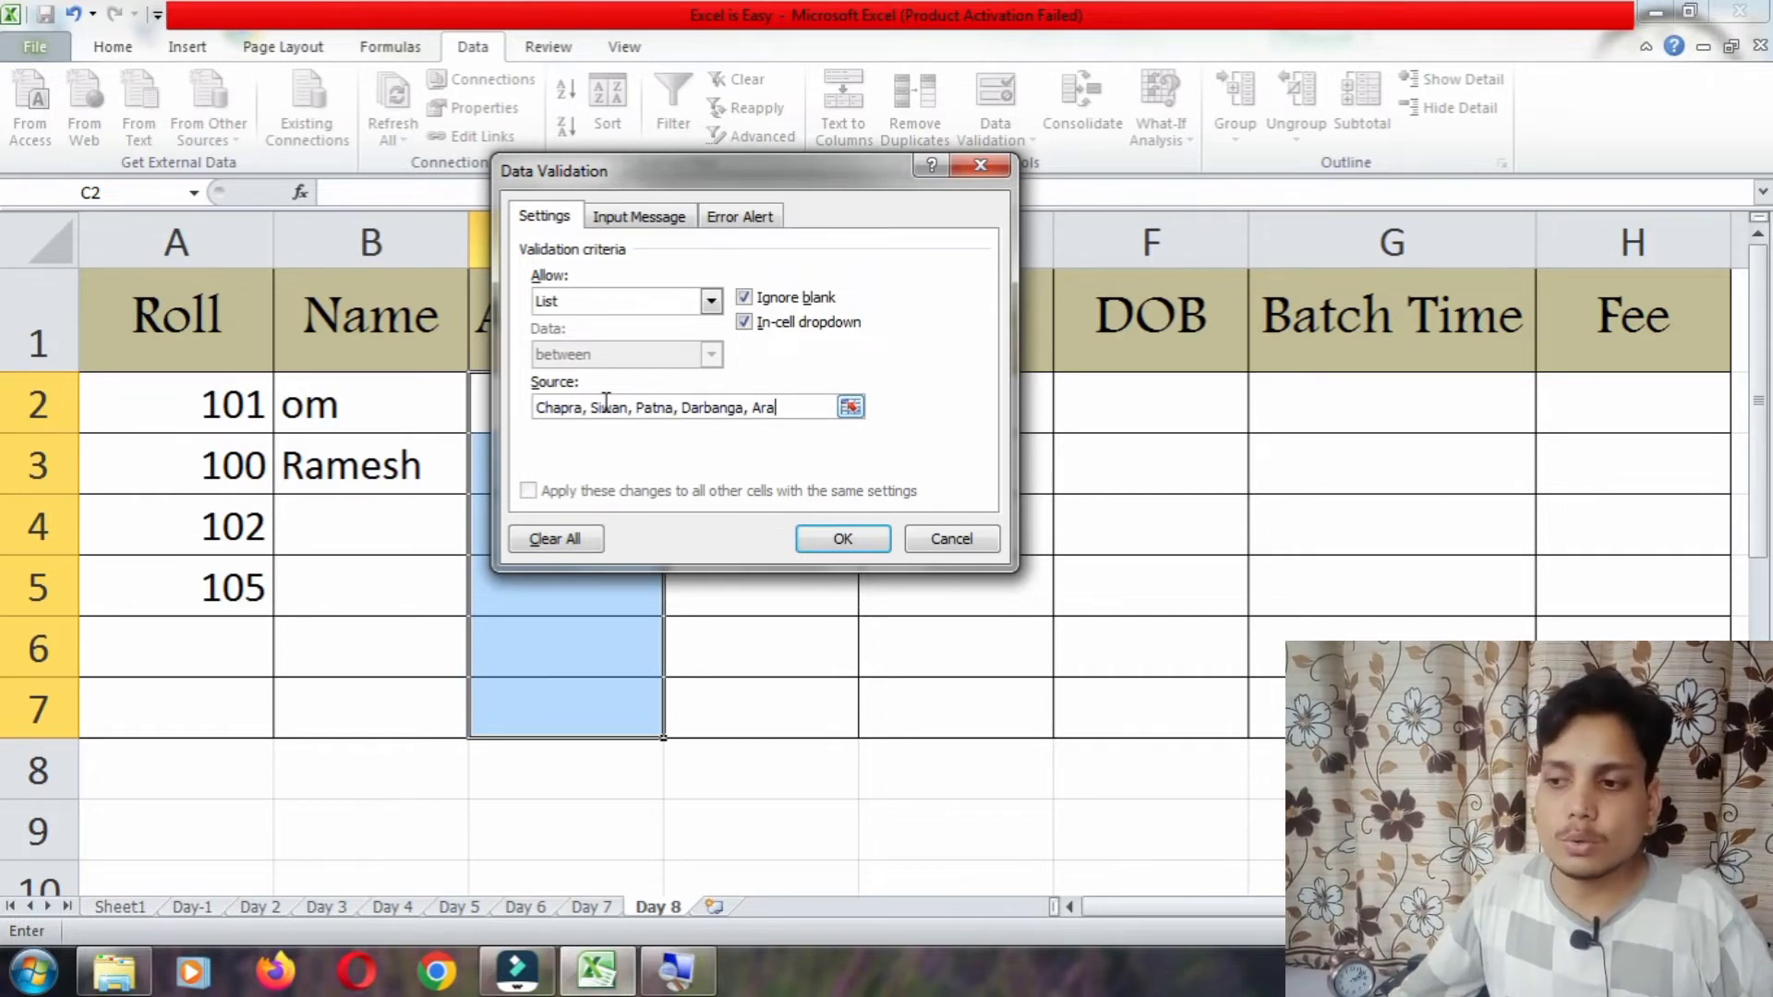
Apply the town list, then choose Patna in C2 and Darbanga in C3 from the dropdowns.
click(868, 534)
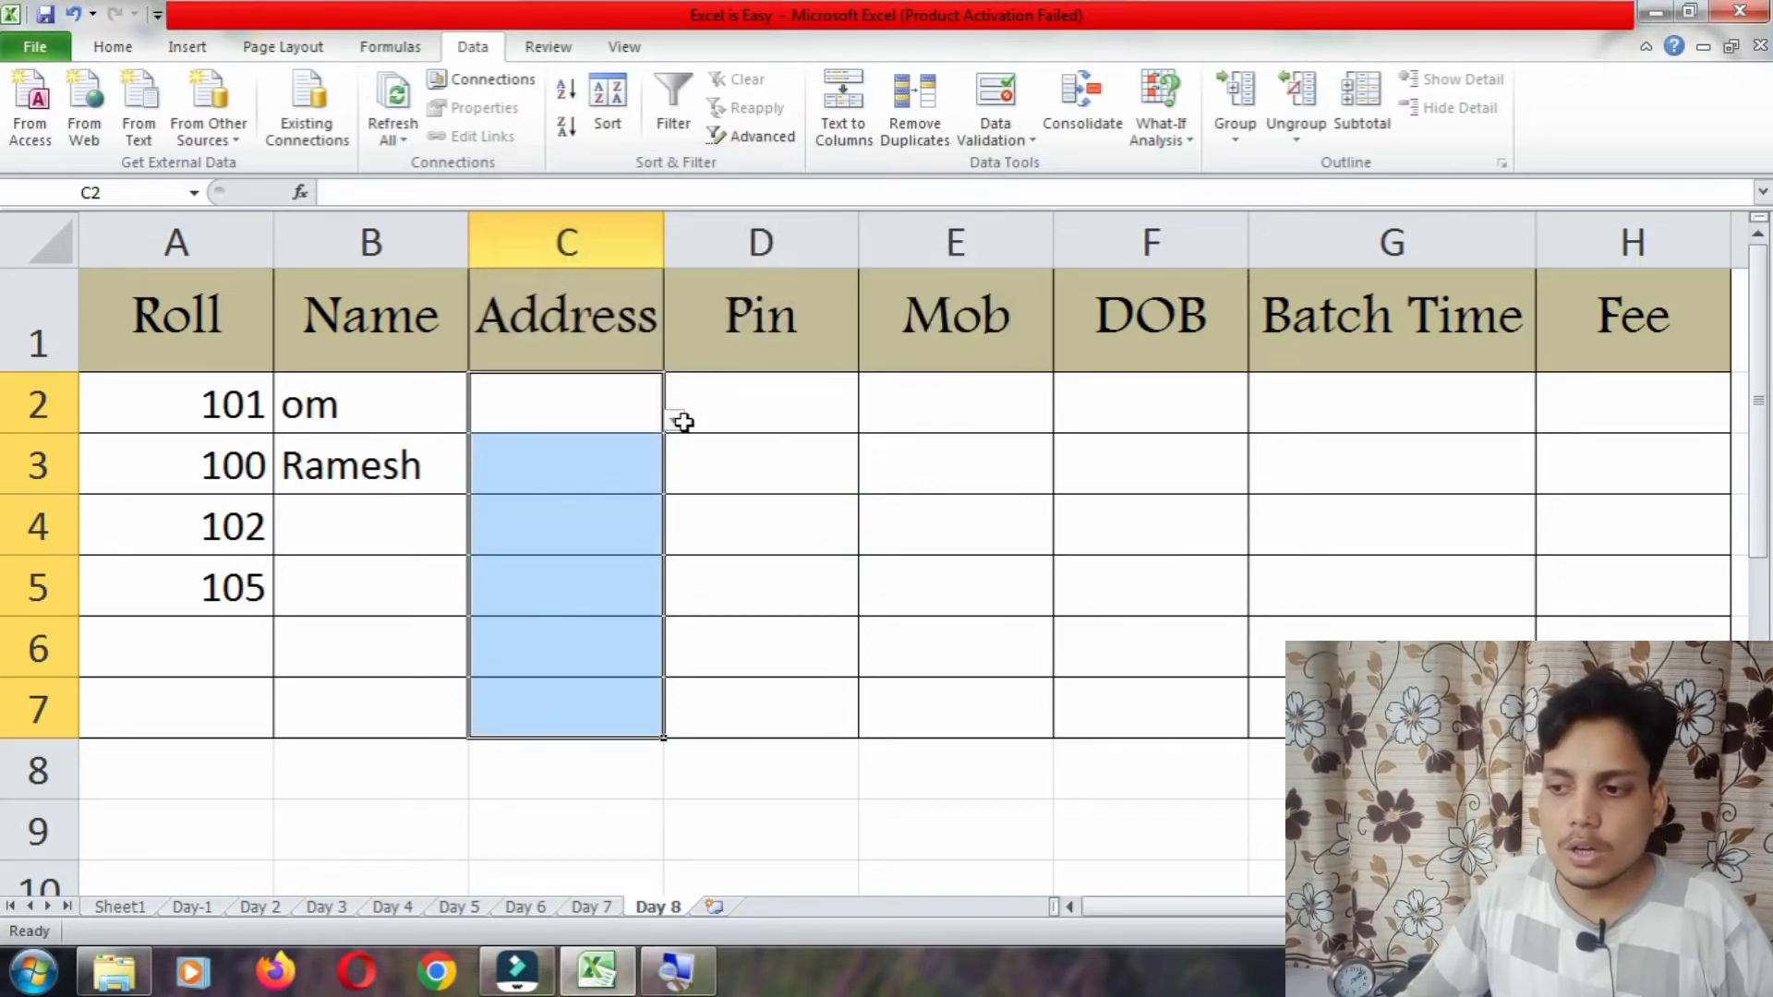
click(675, 421)
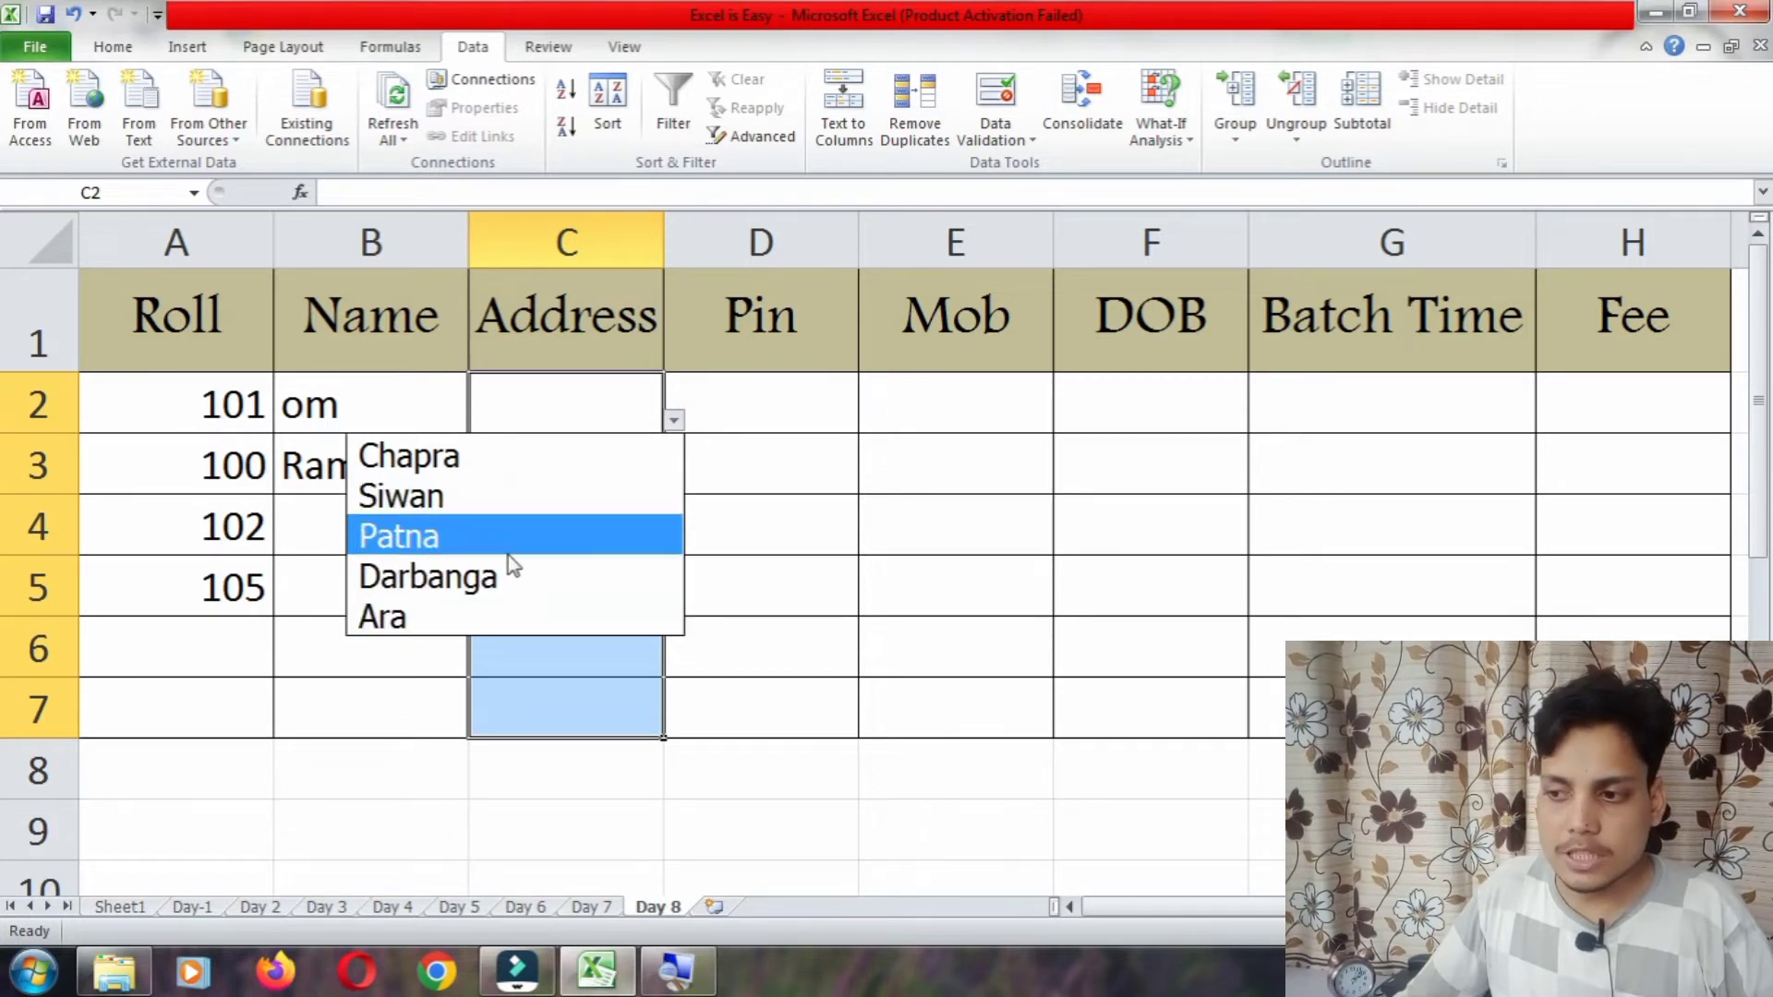
click(507, 534)
click(651, 454)
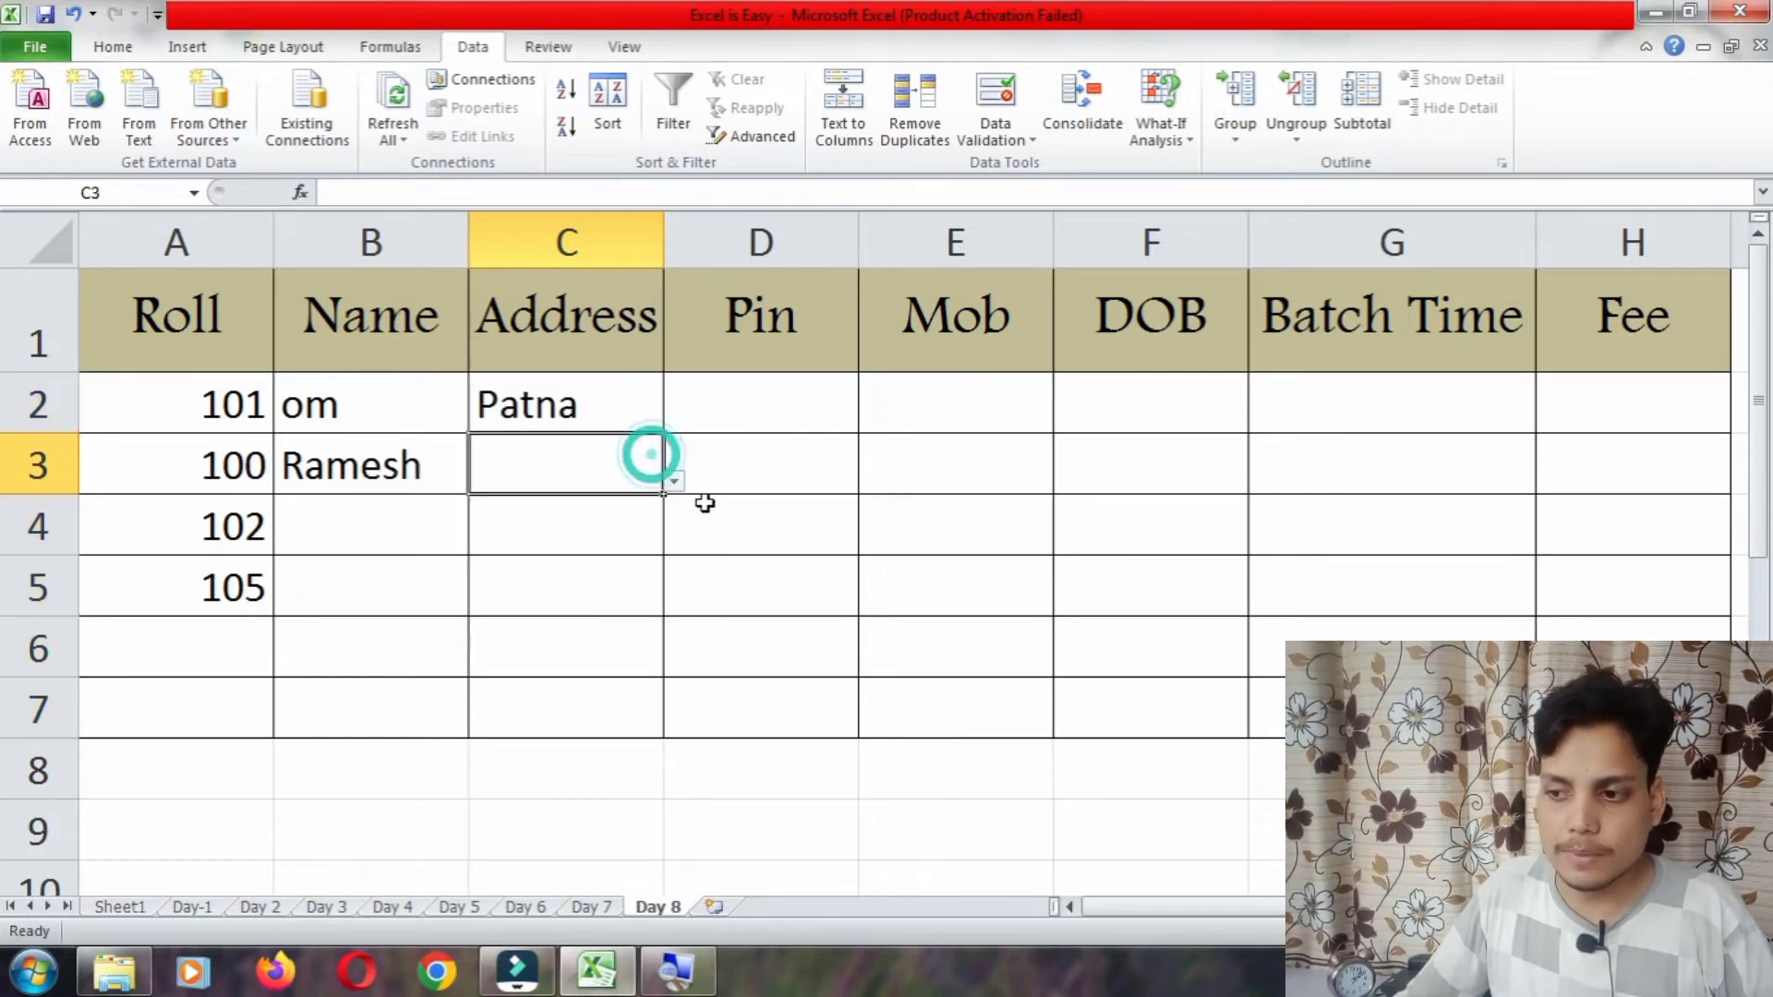
click(677, 482)
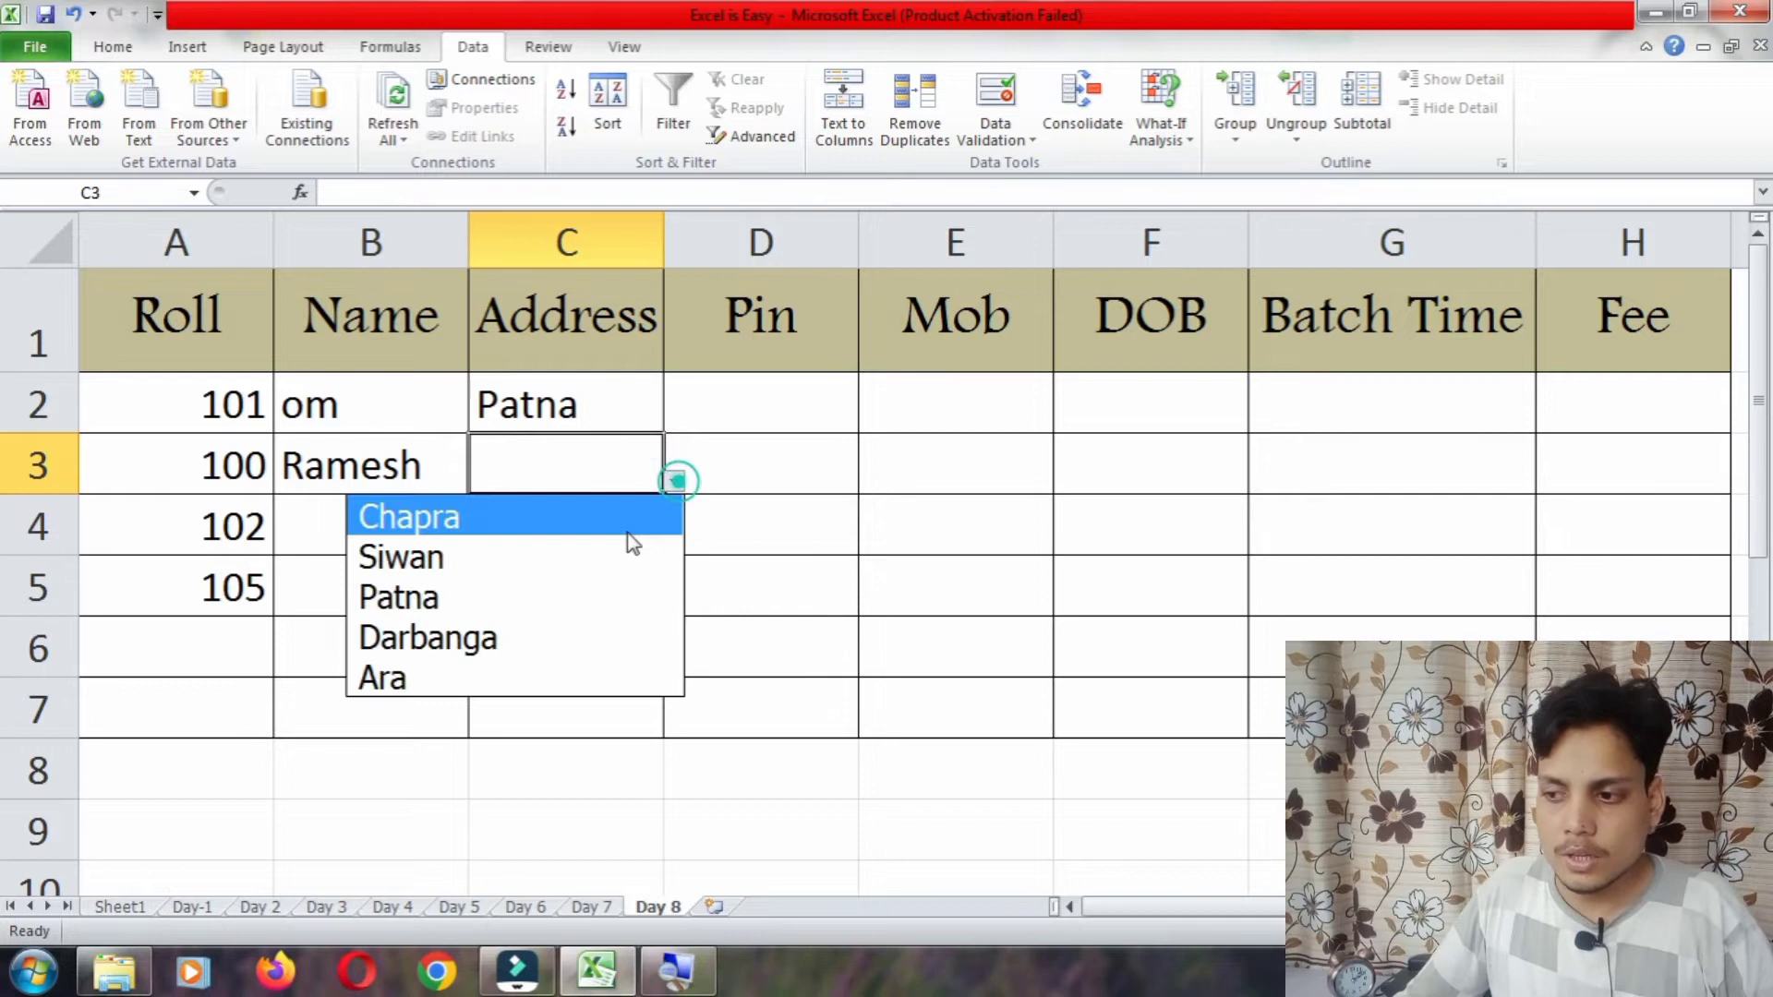
click(526, 644)
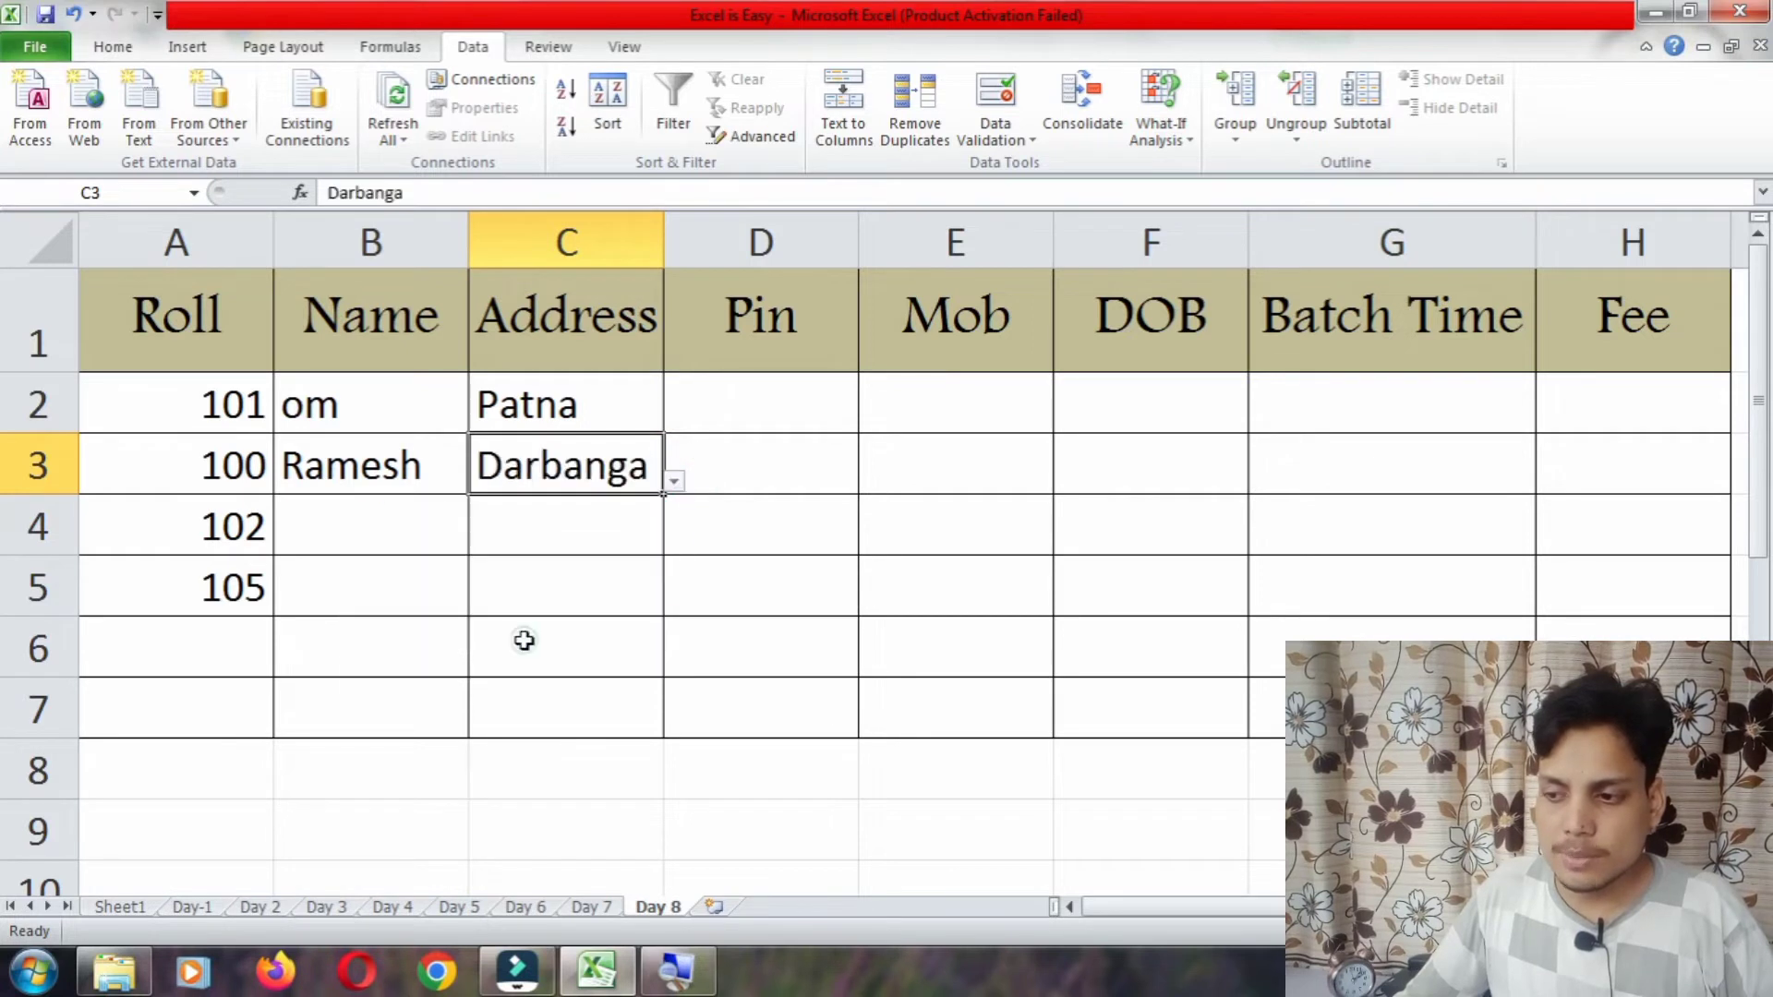
click(807, 406)
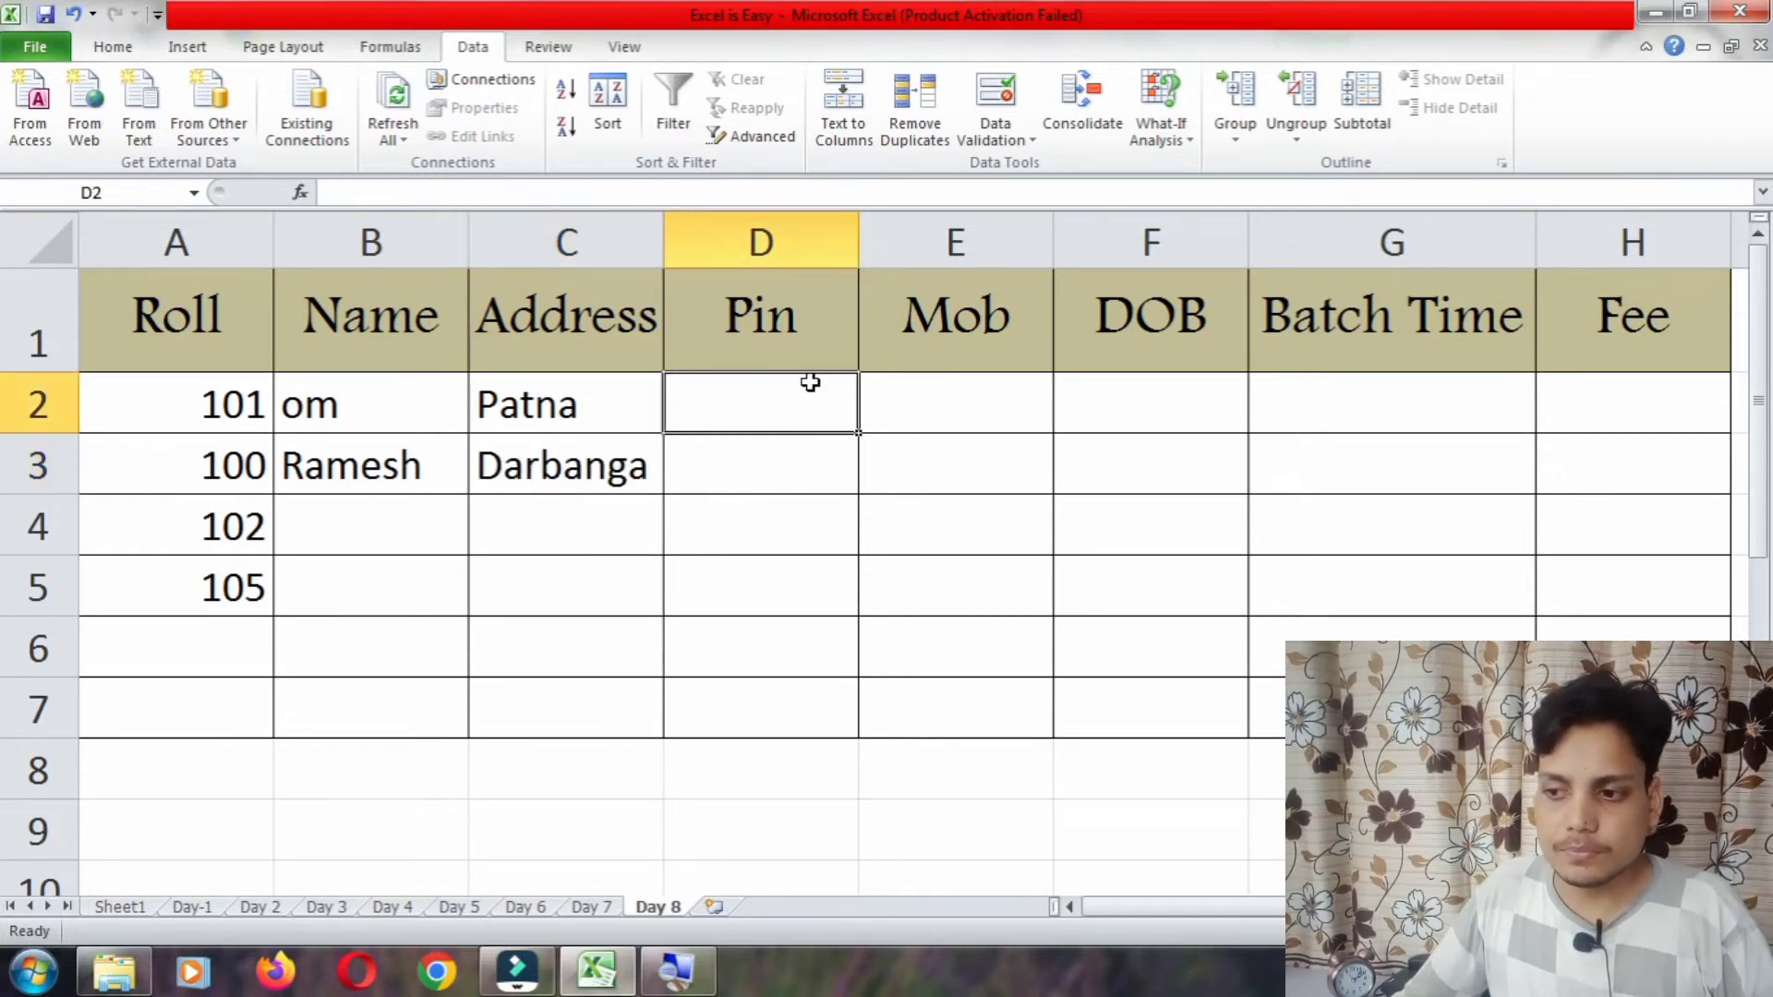
Restrict Pin cells D2:D7 to whole numbers between 100000 and 999999.
mouse_move(808, 382)
mouse_down()
mouse_move(822, 454)
mouse_move(794, 697)
mouse_up()
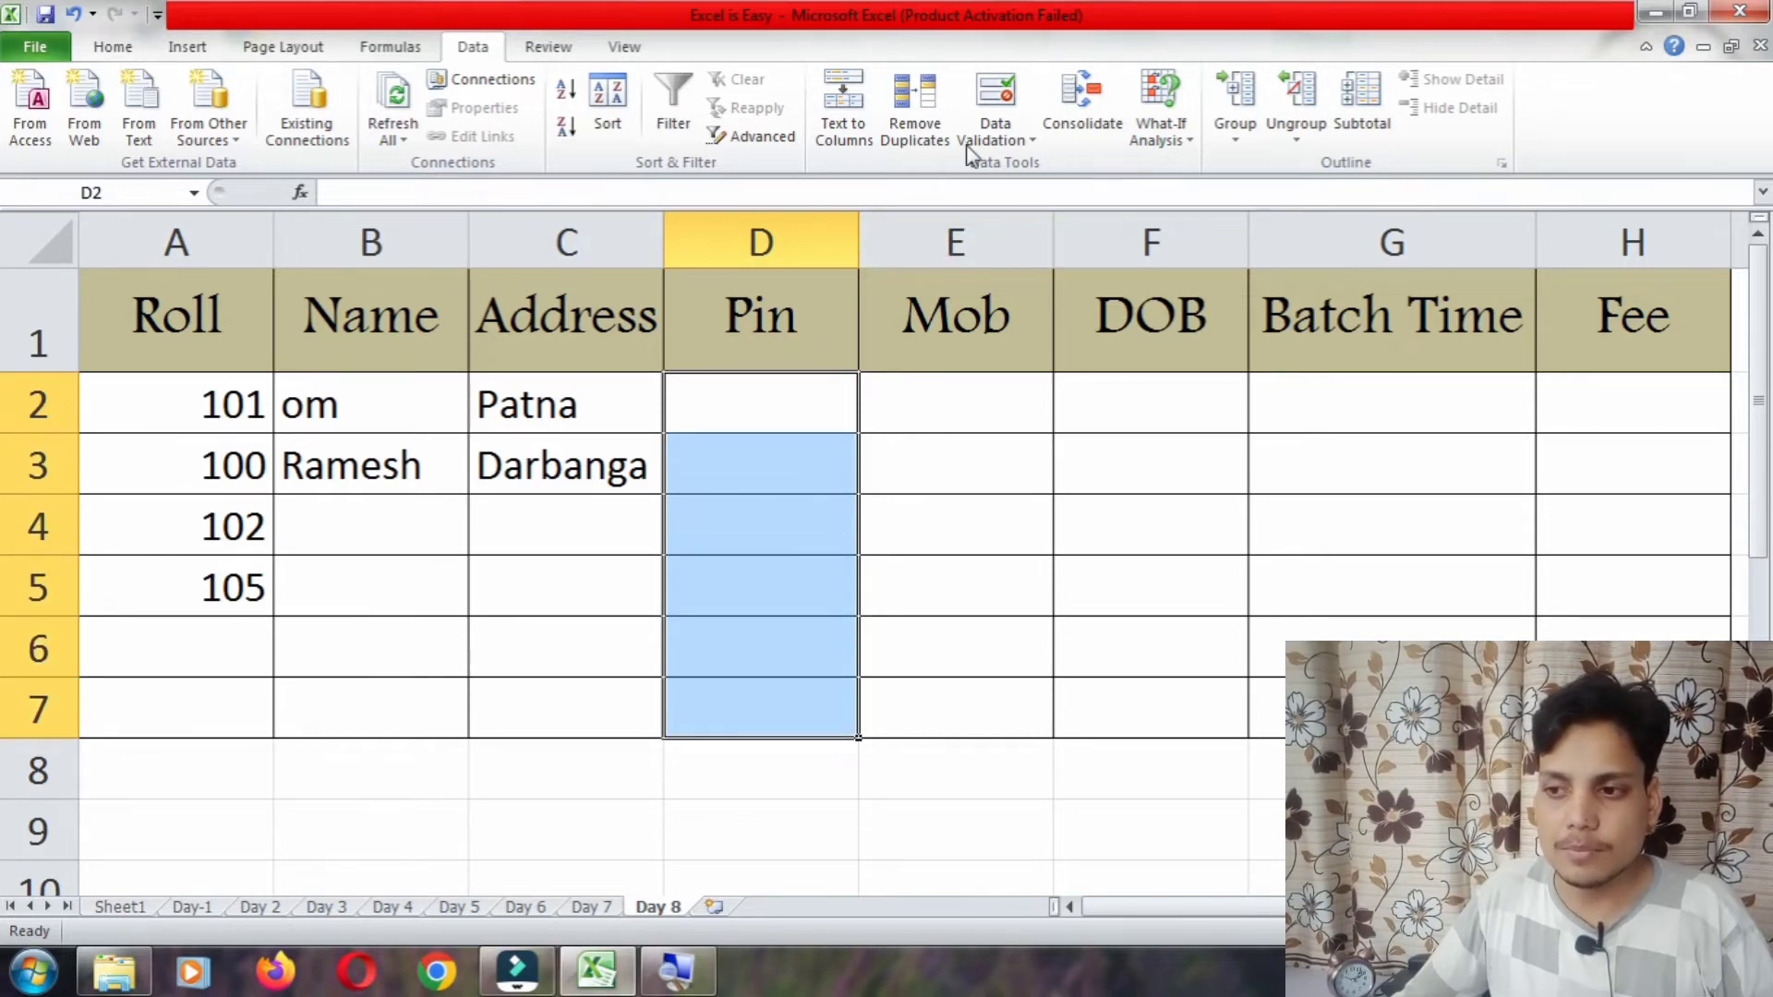
click(995, 97)
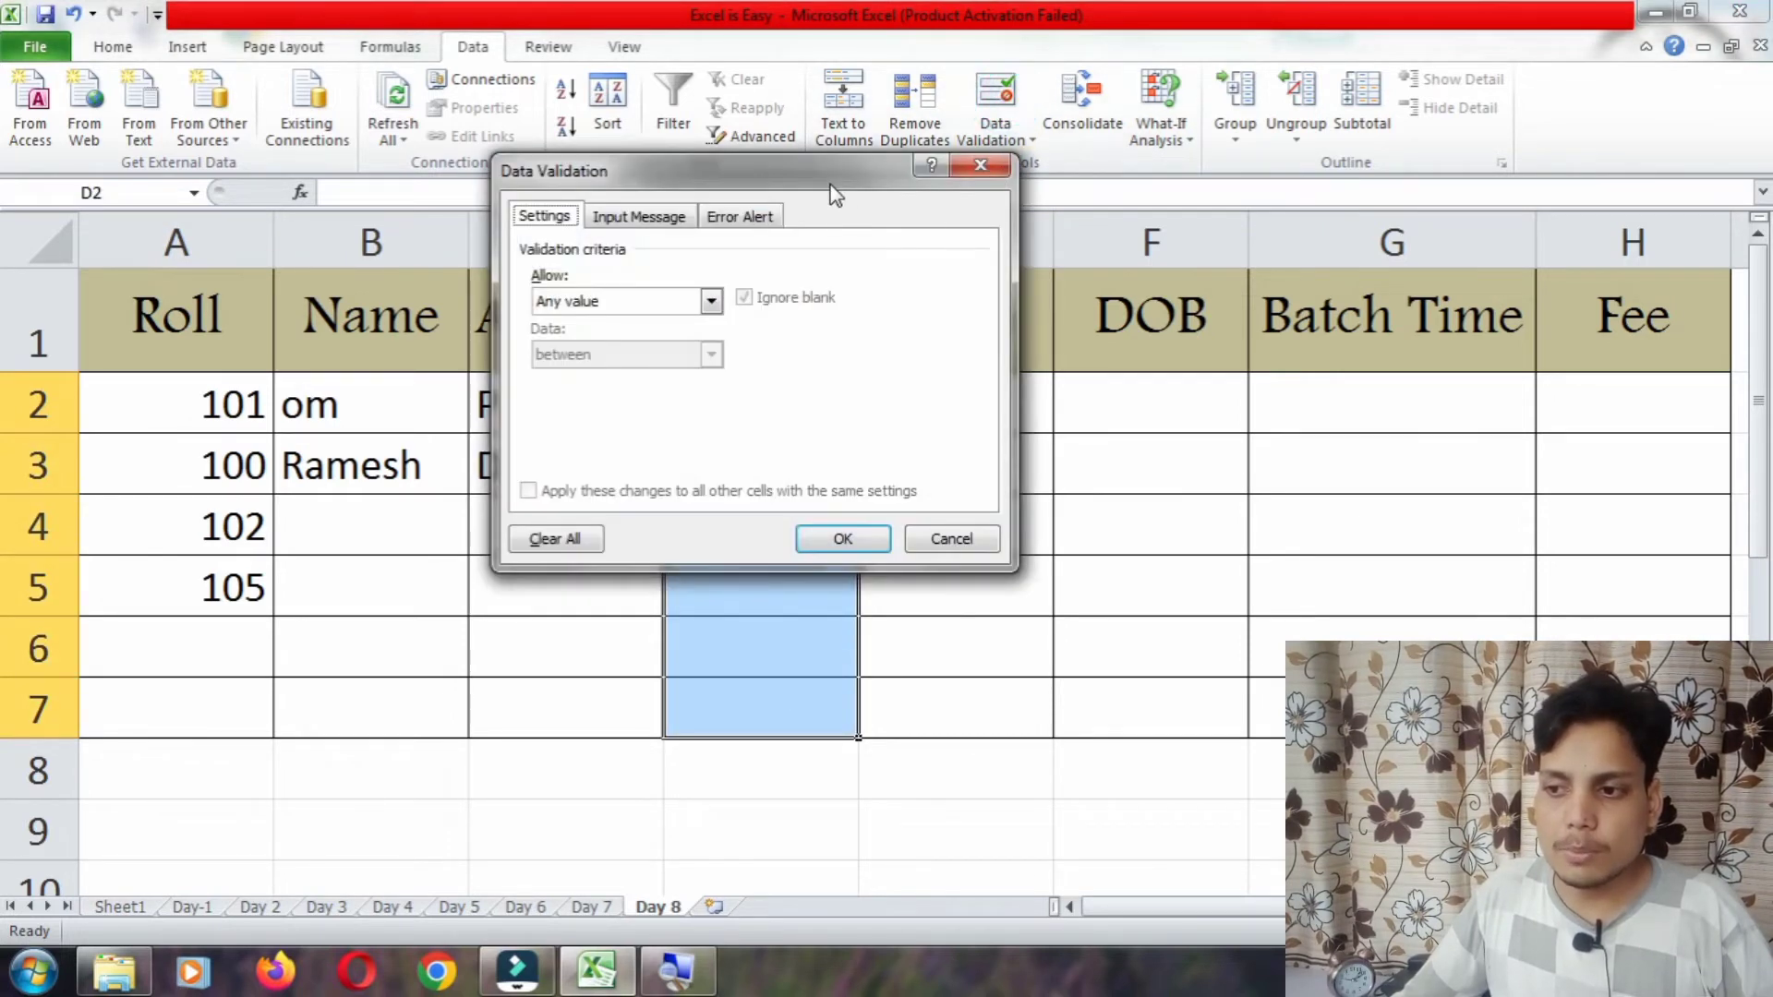
drag(830, 185, 1262, 142)
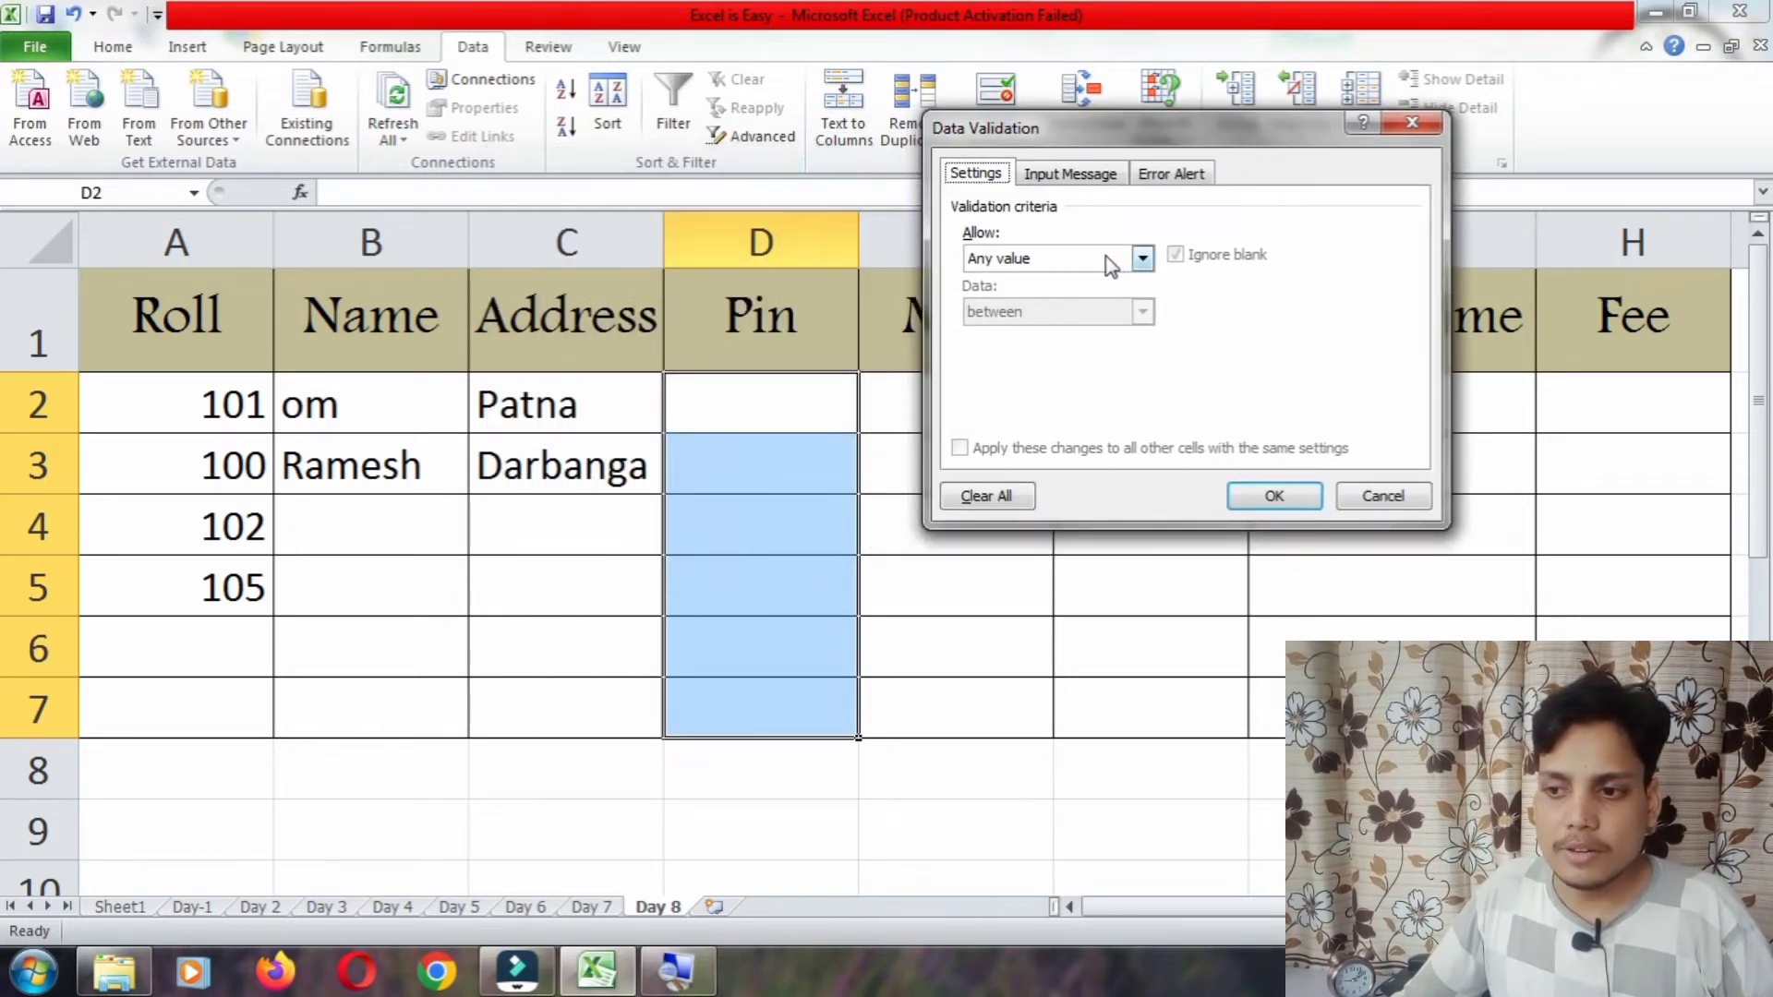
click(1141, 258)
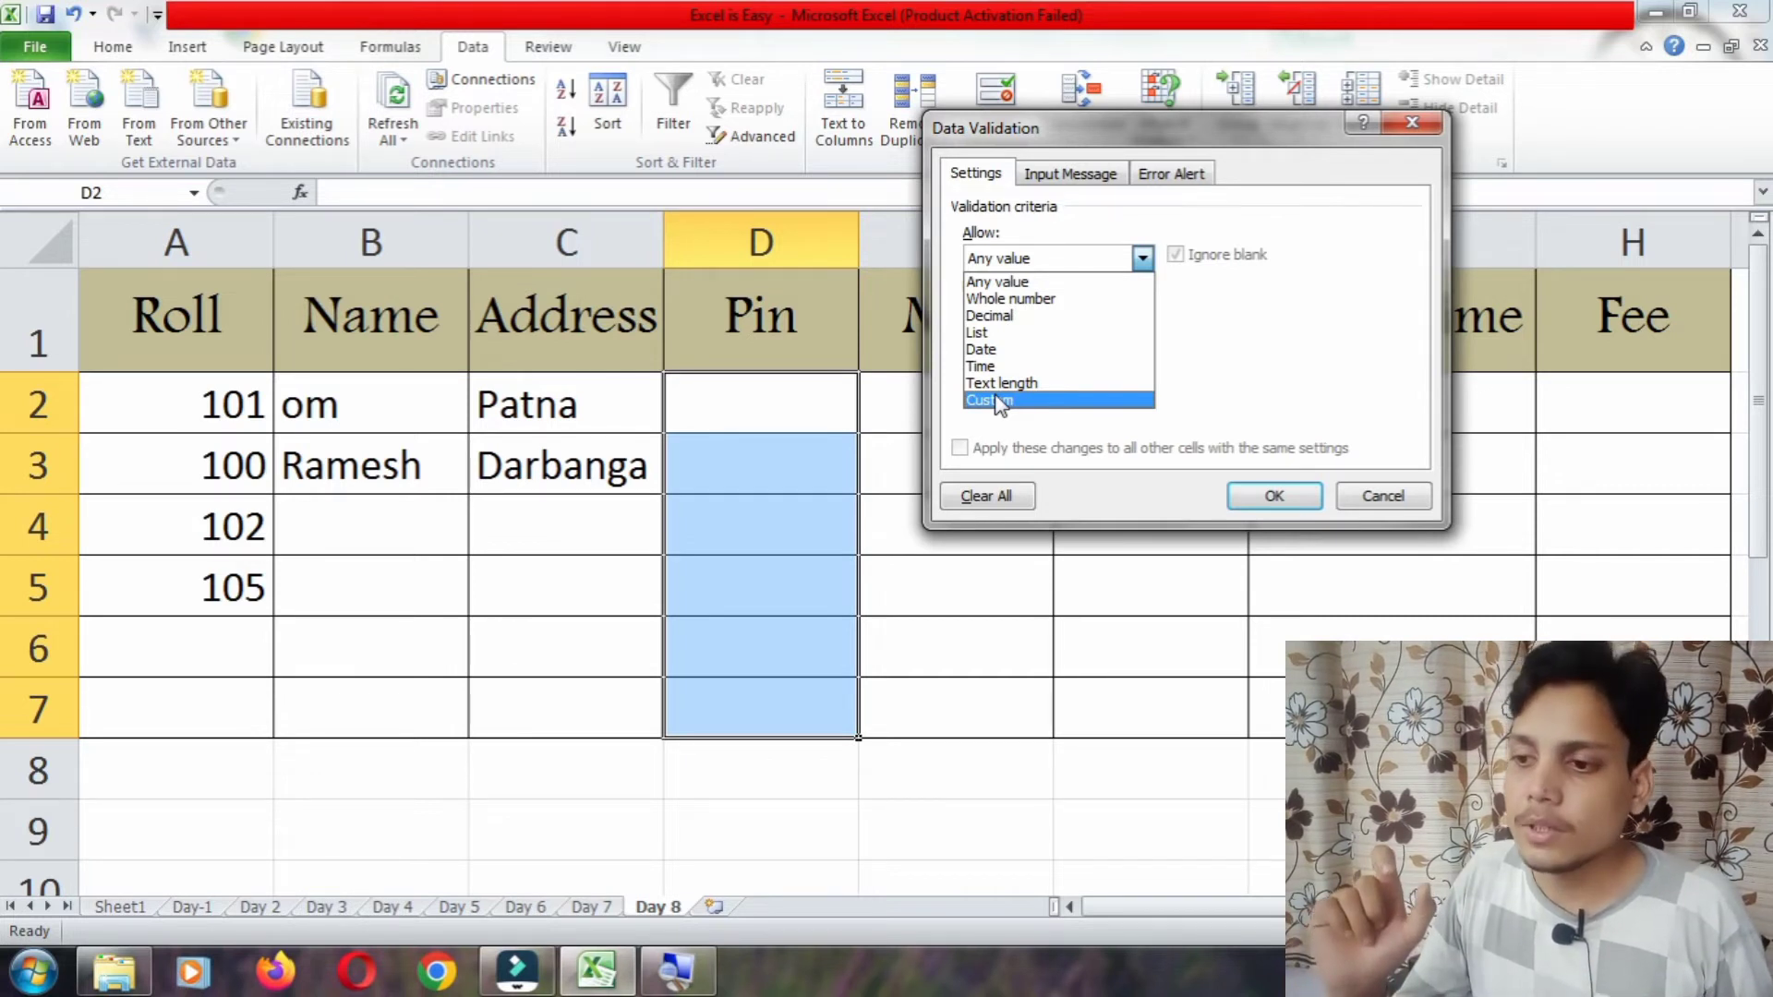
click(1011, 298)
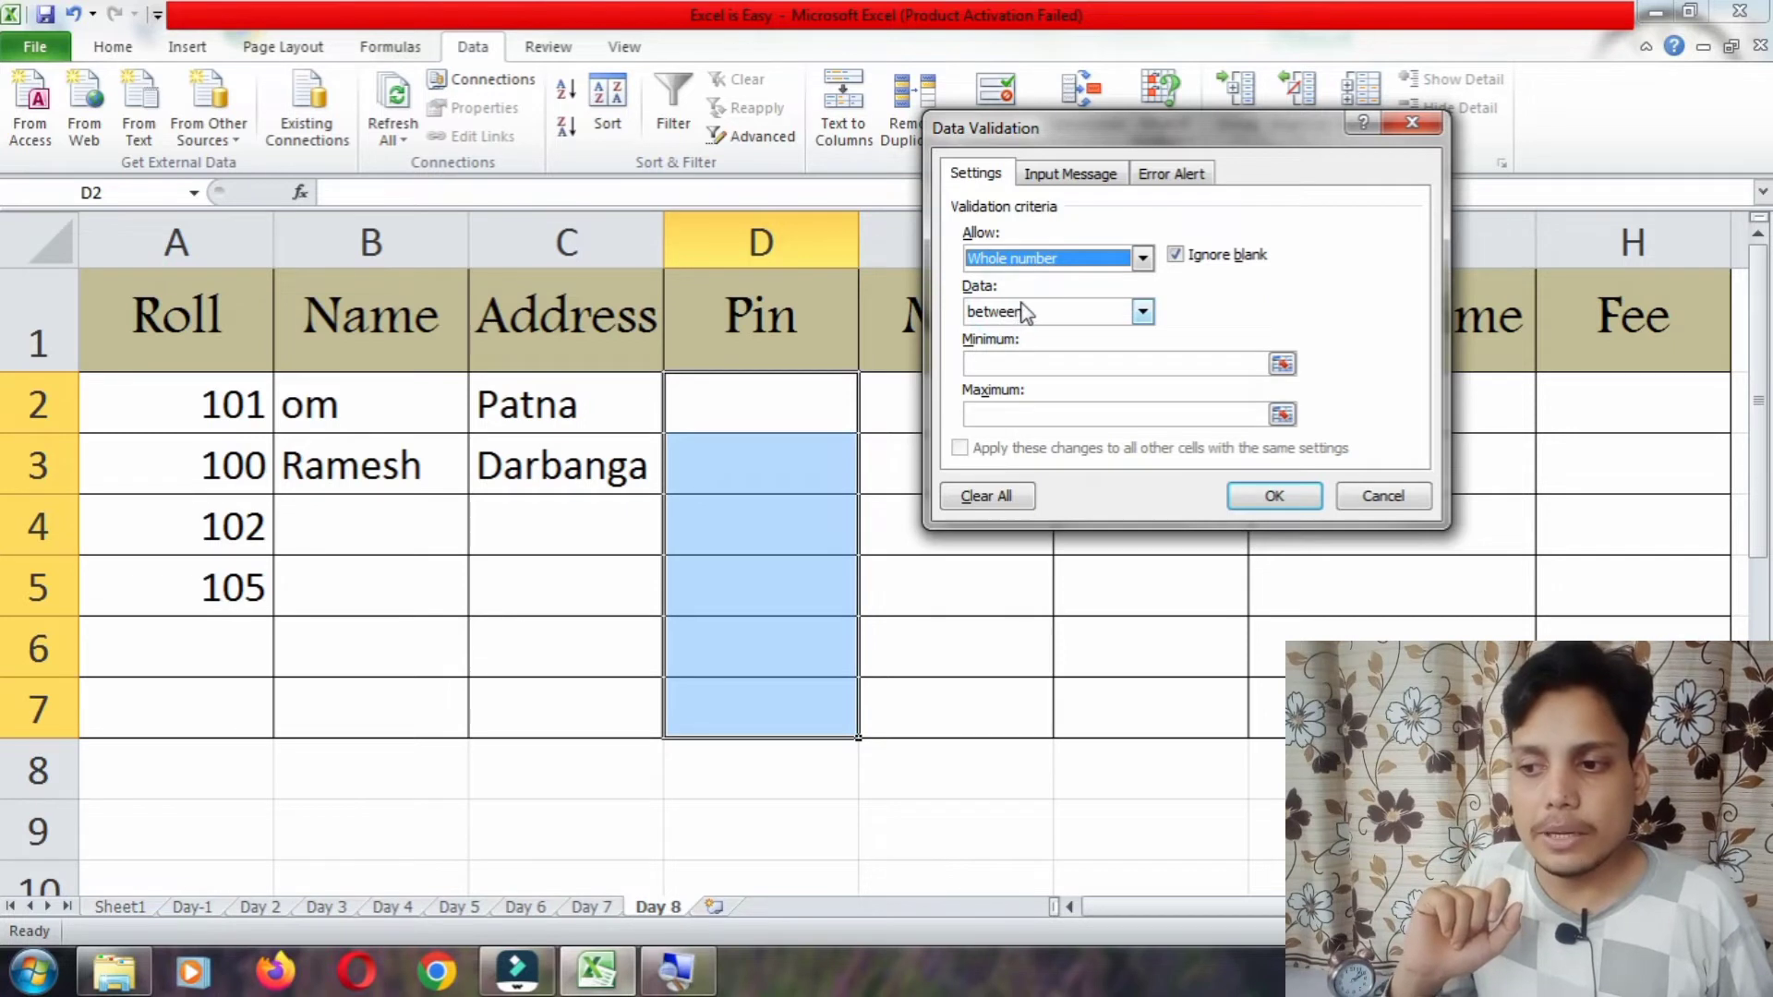
click(1000, 365)
text(100000)
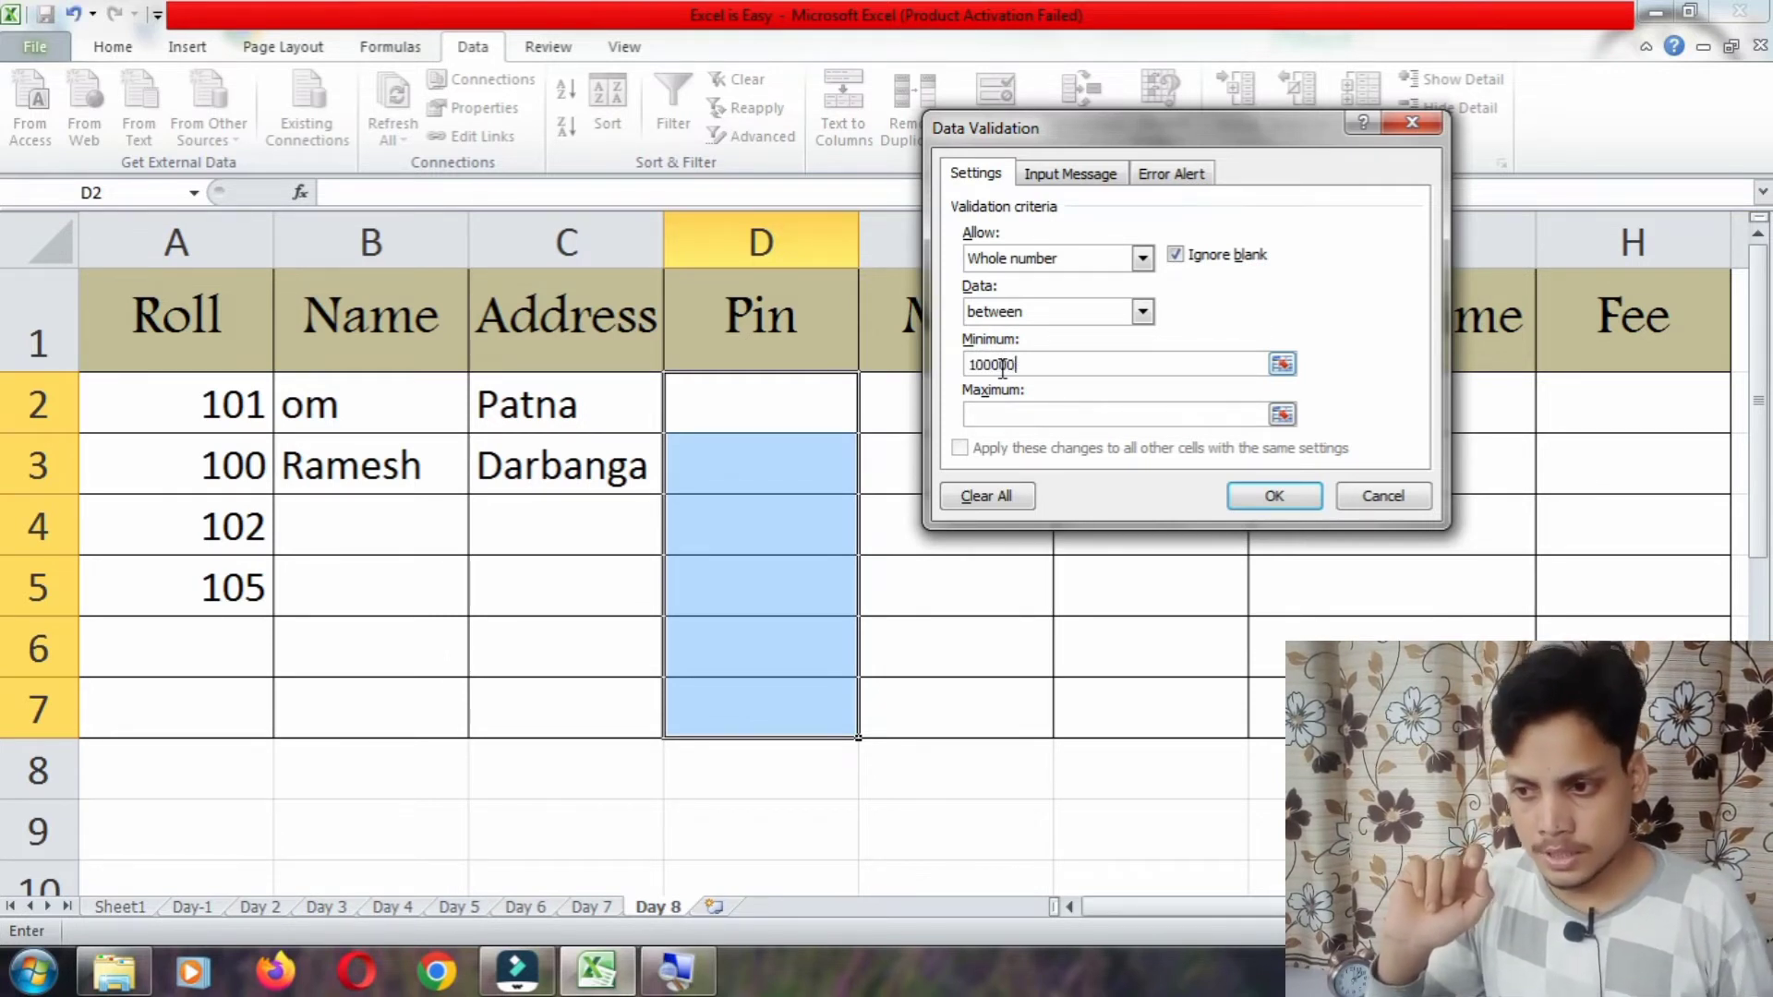
click(1049, 406)
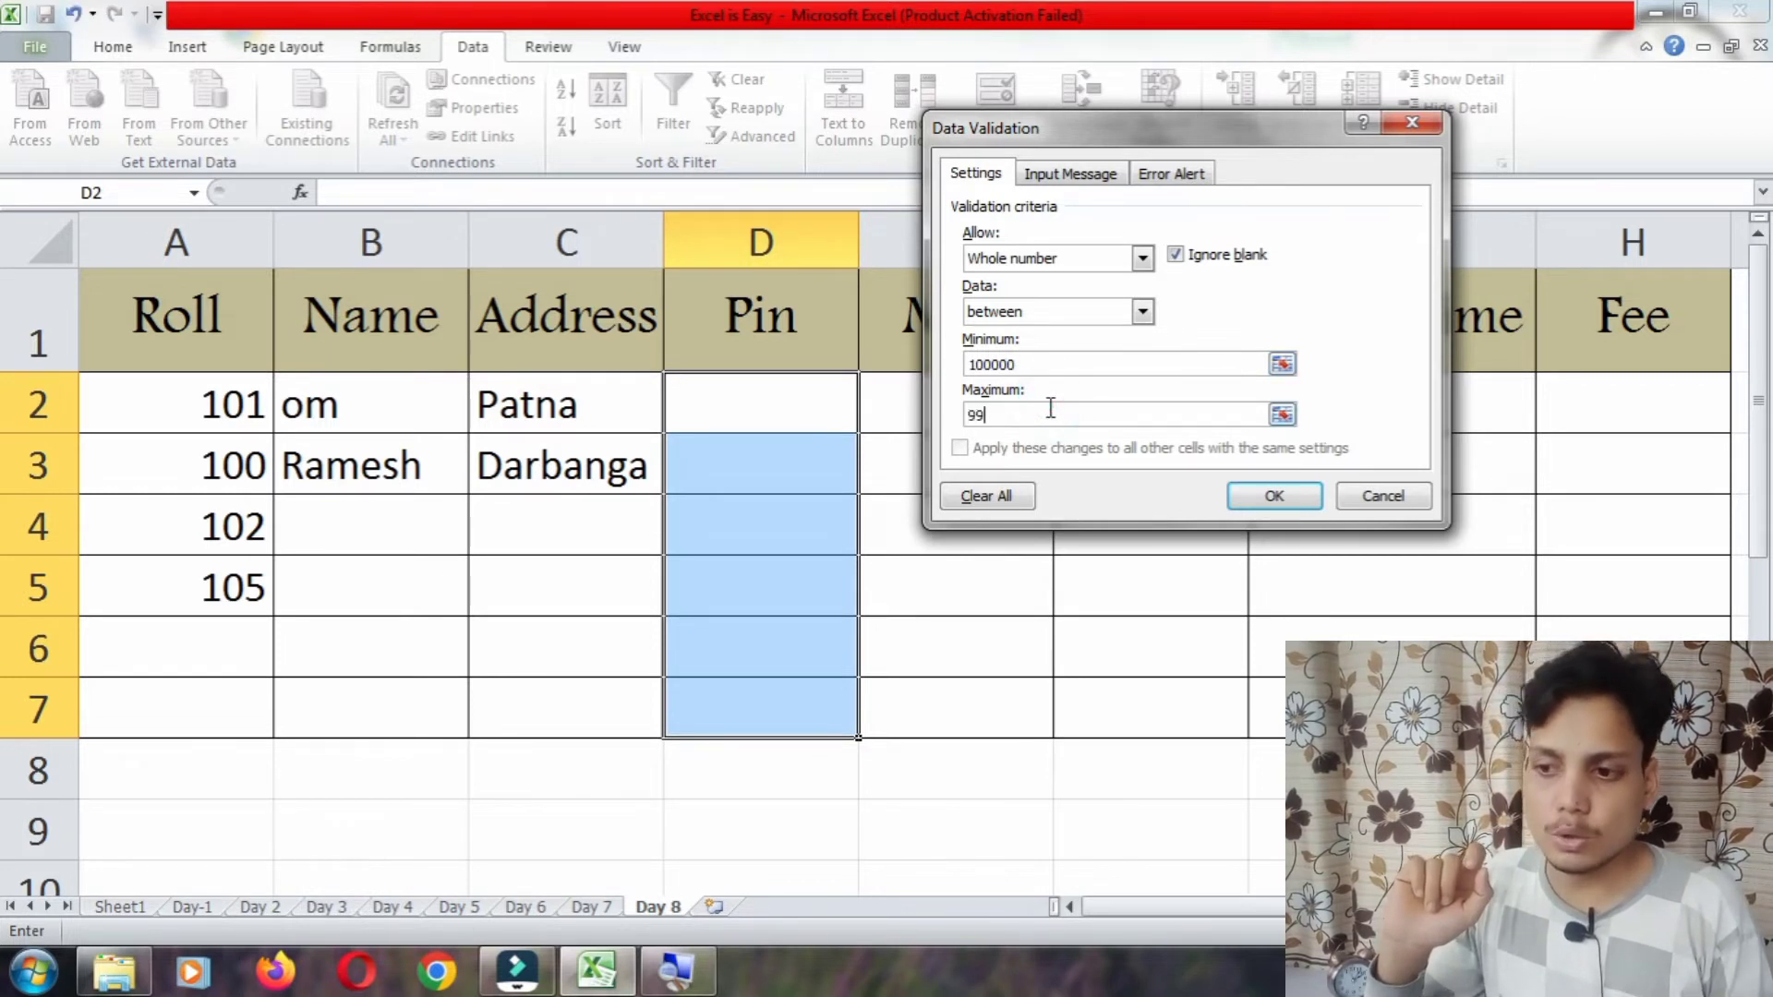
text(9999)
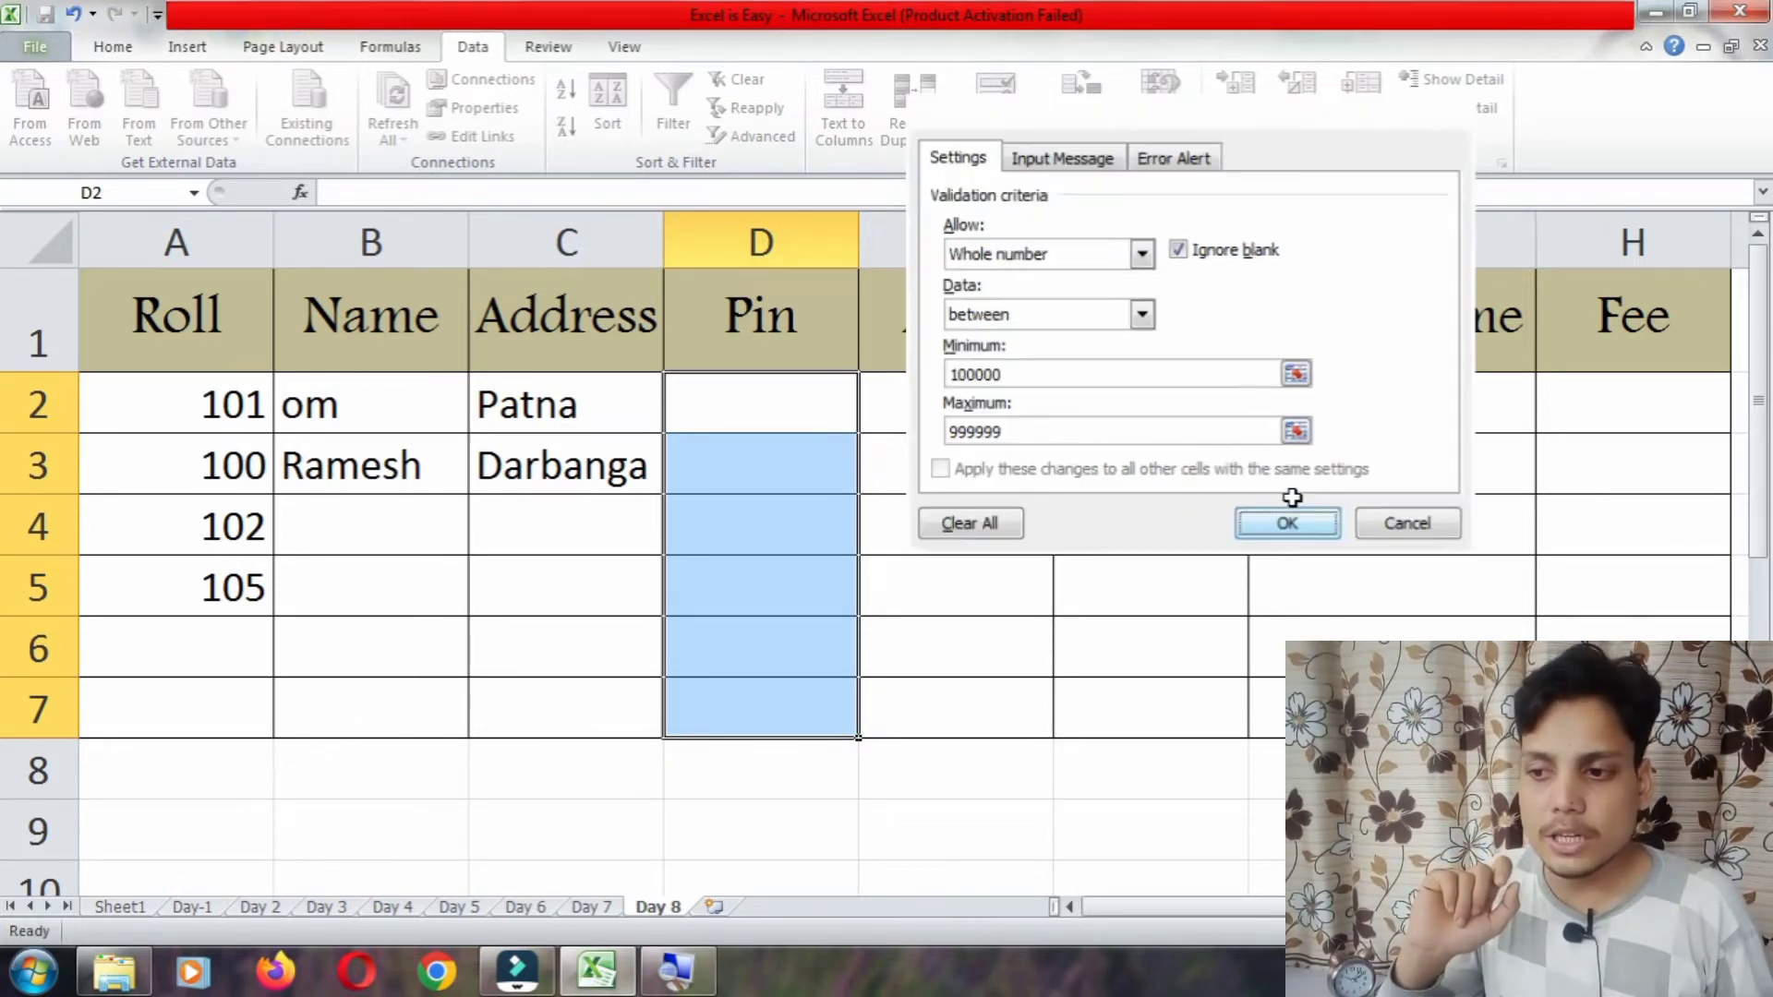
click(1289, 500)
Enter pin 841301 in D2, and confirm the seven-digit 8413051 is rejected from D3.
click(782, 413)
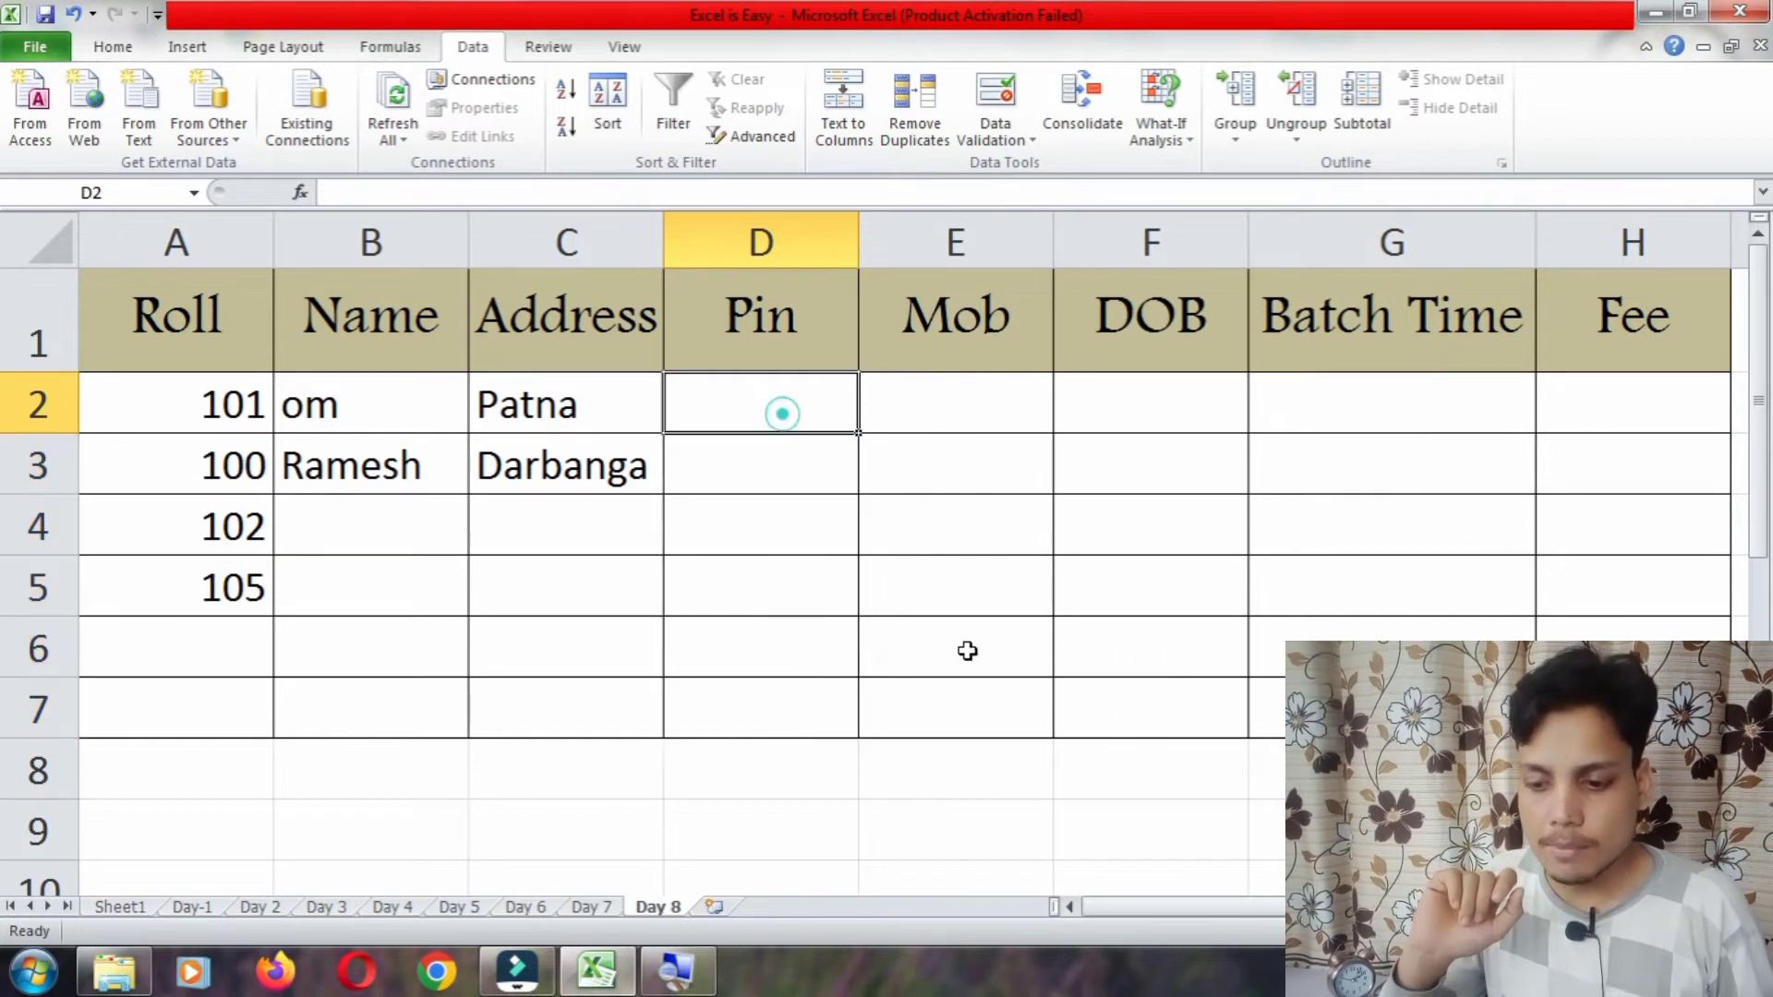
text(84)
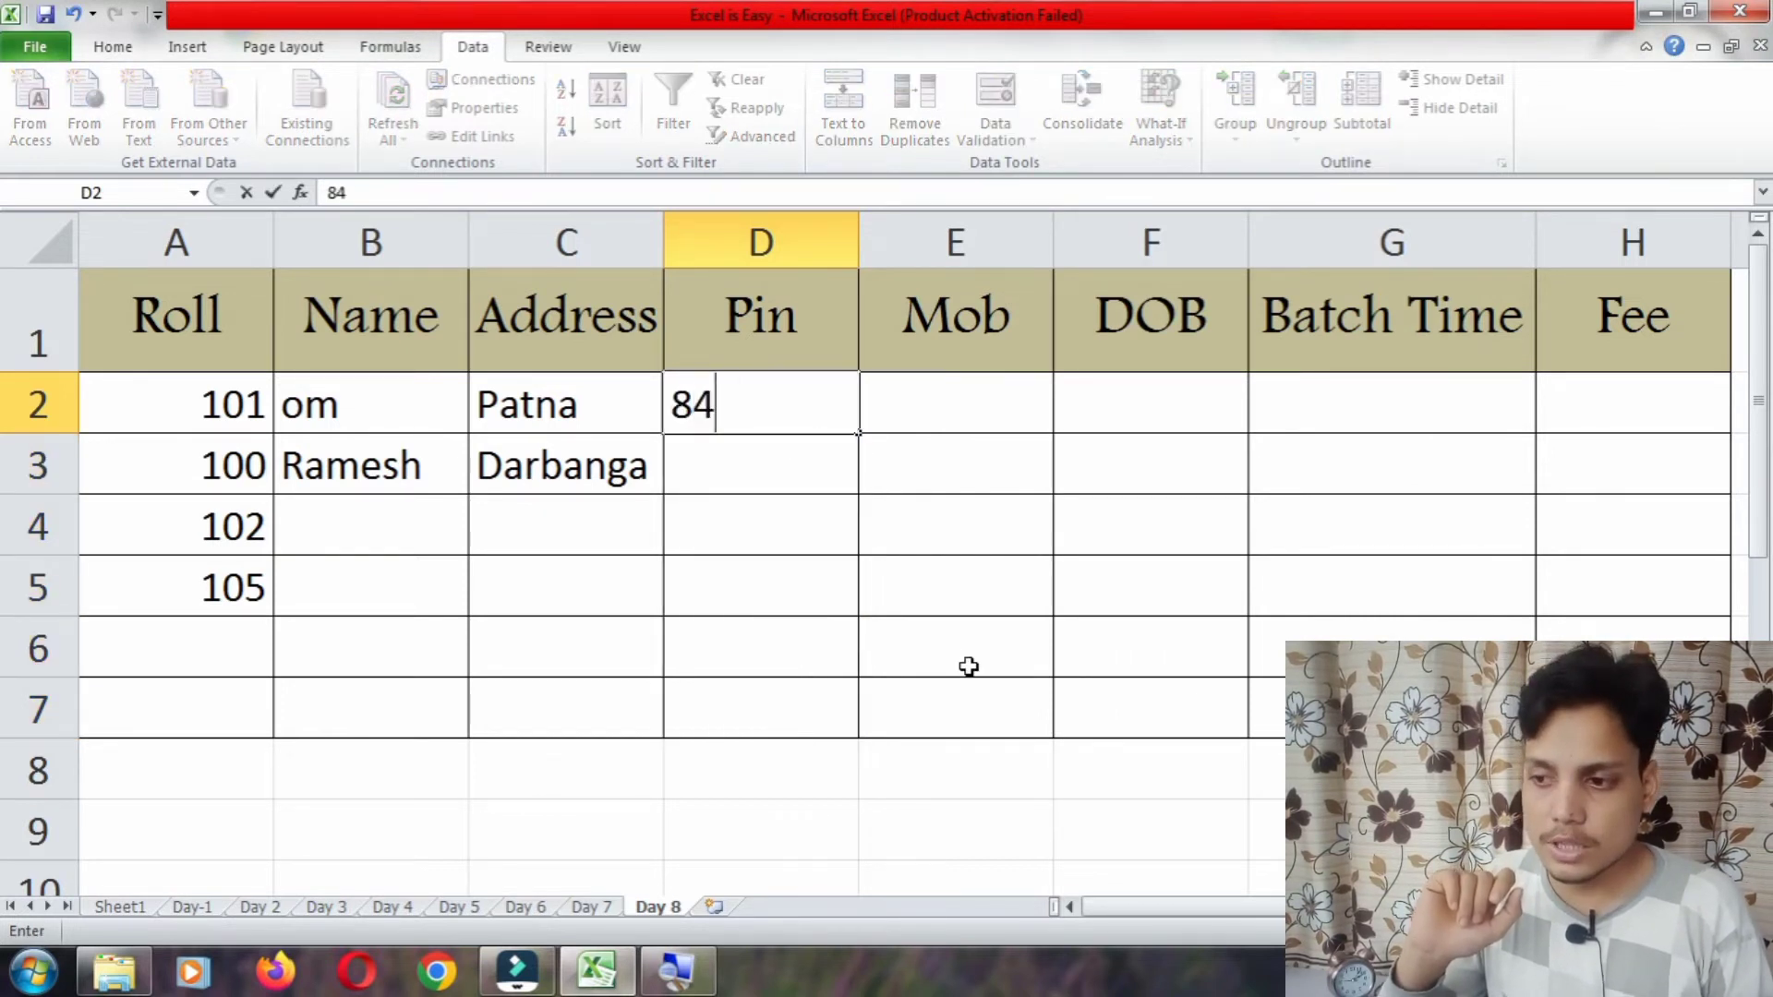
text(1301)
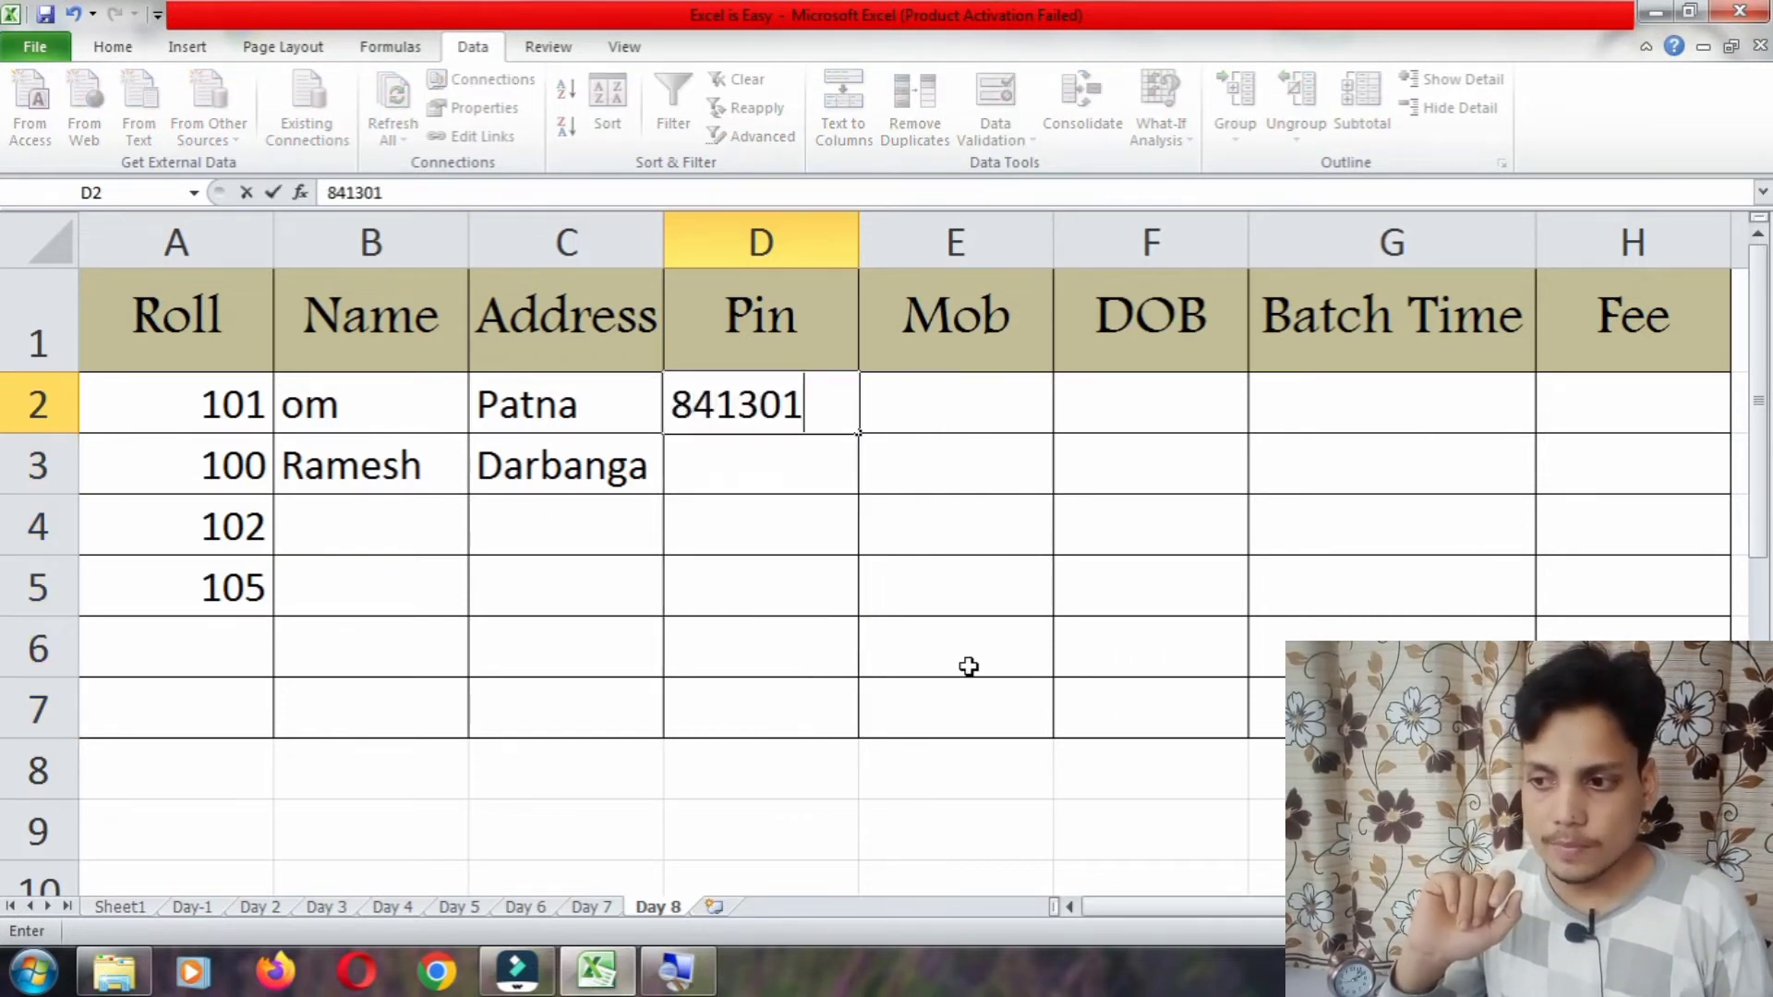
key(Return)
text(8)
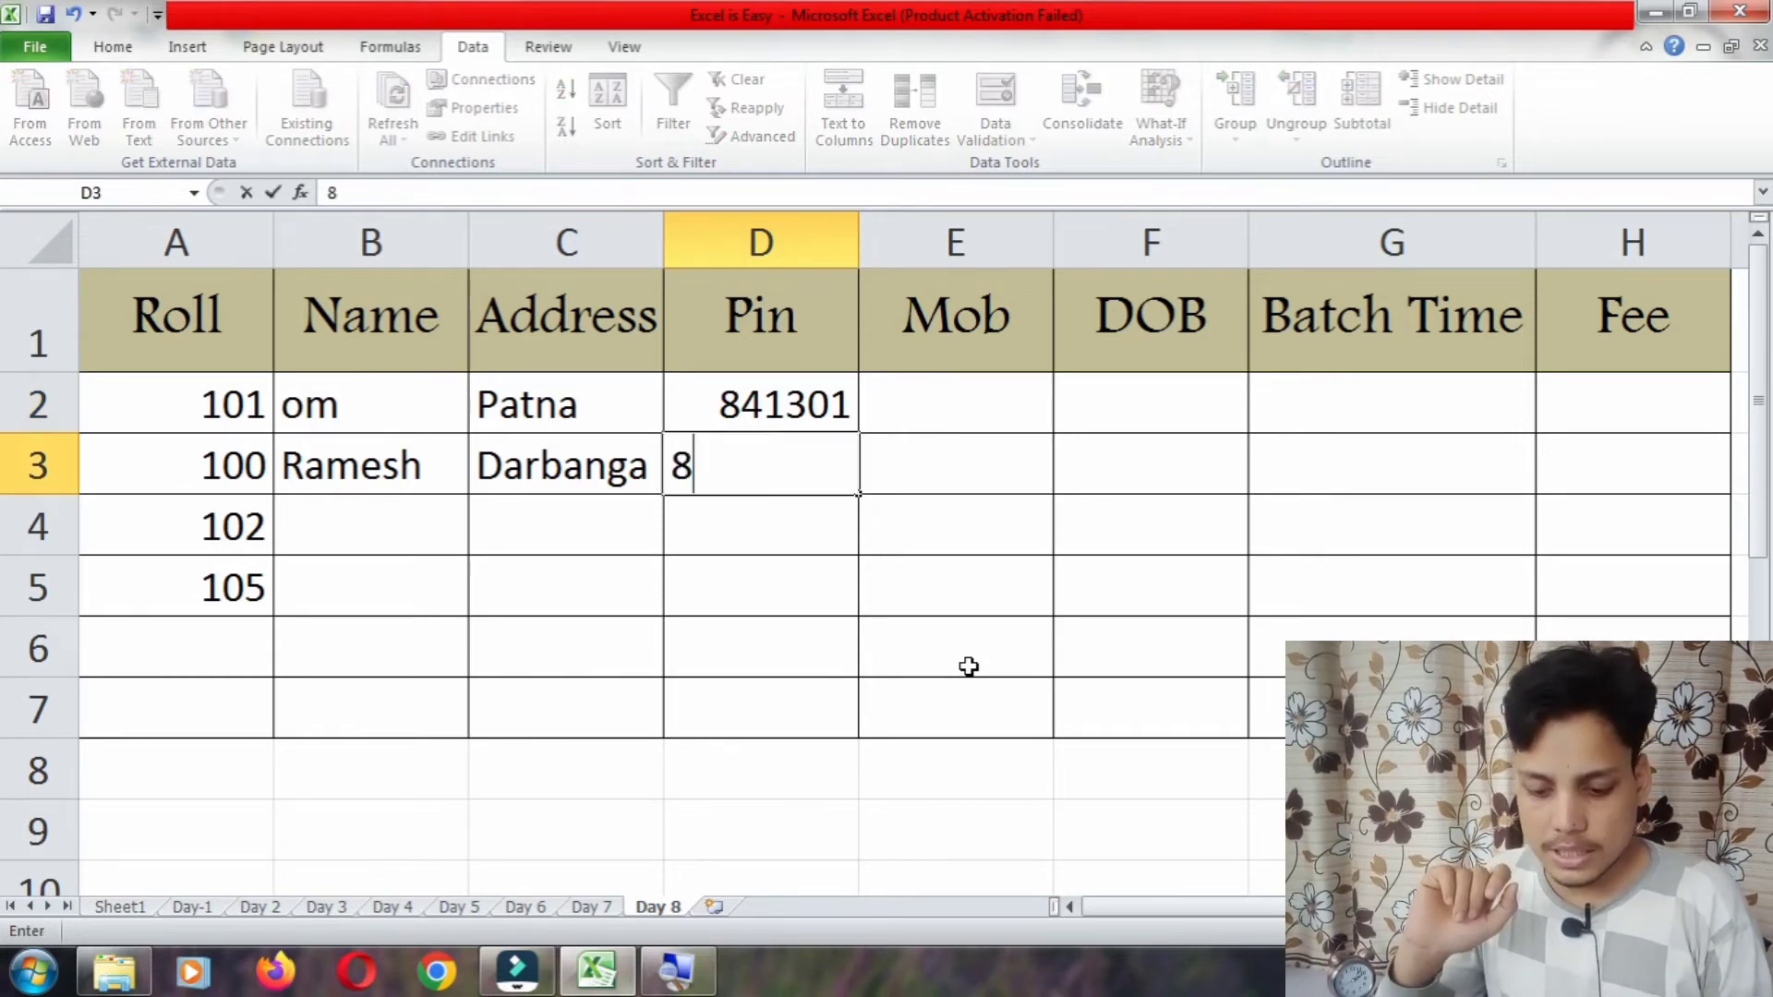
text(413)
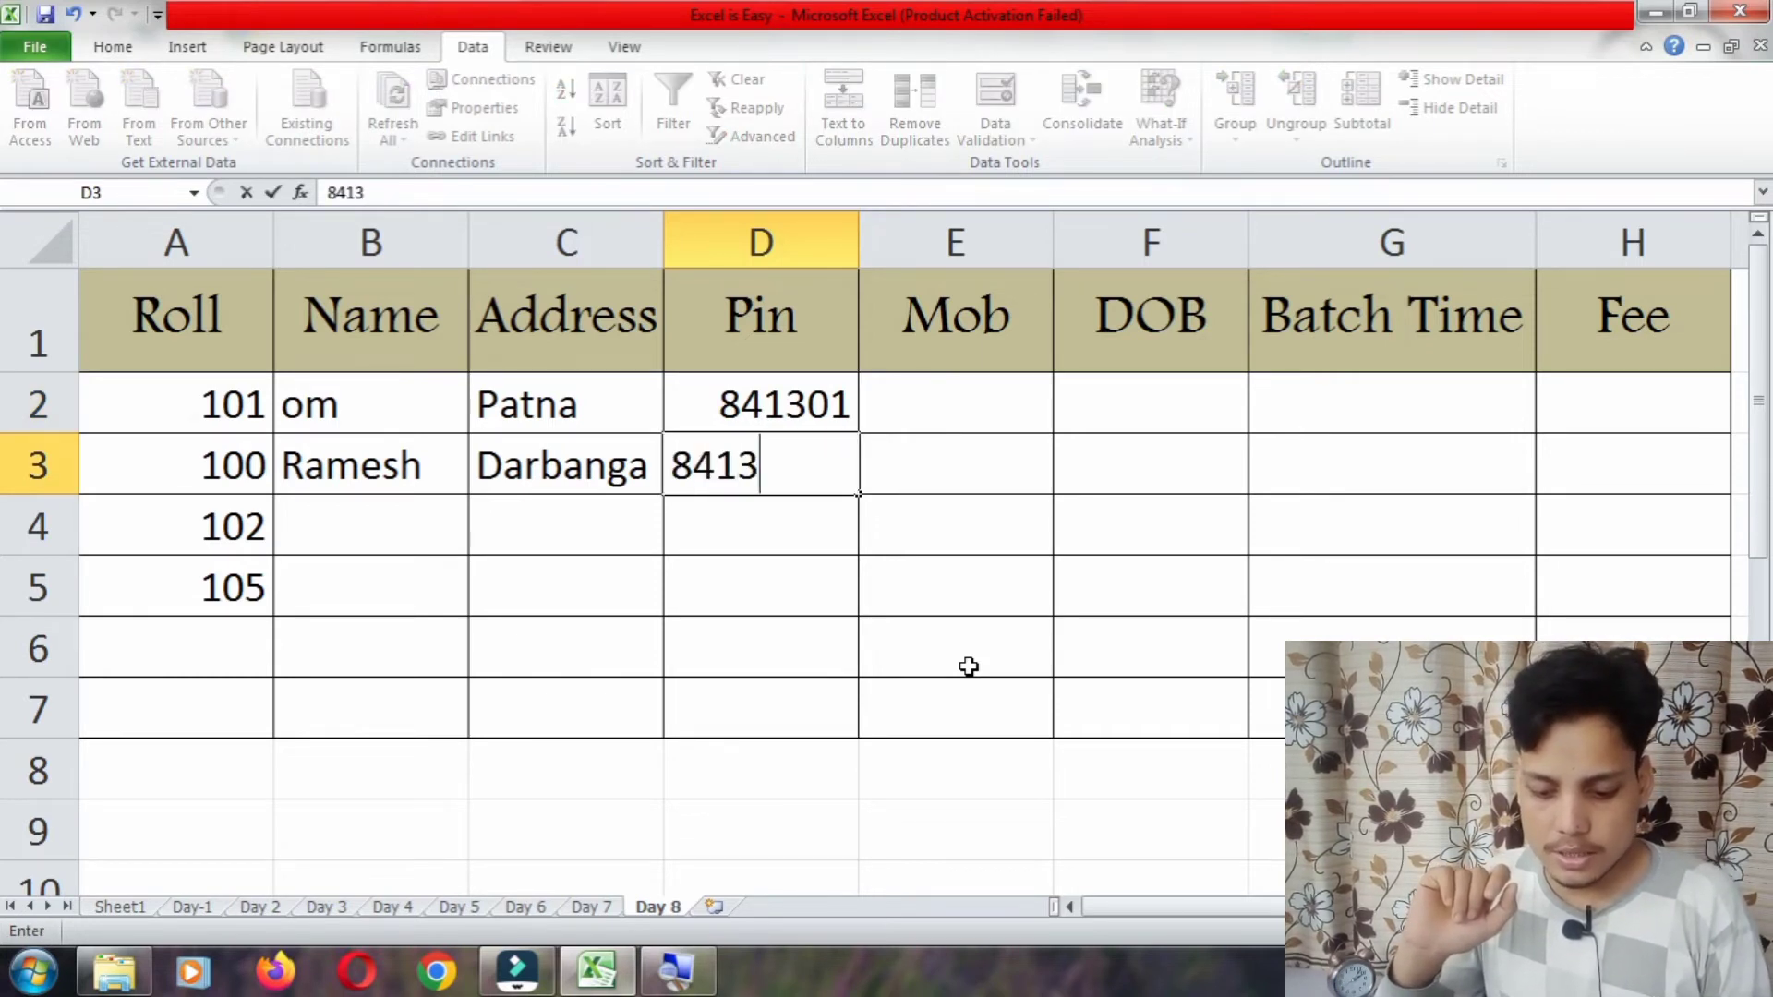
text(051)
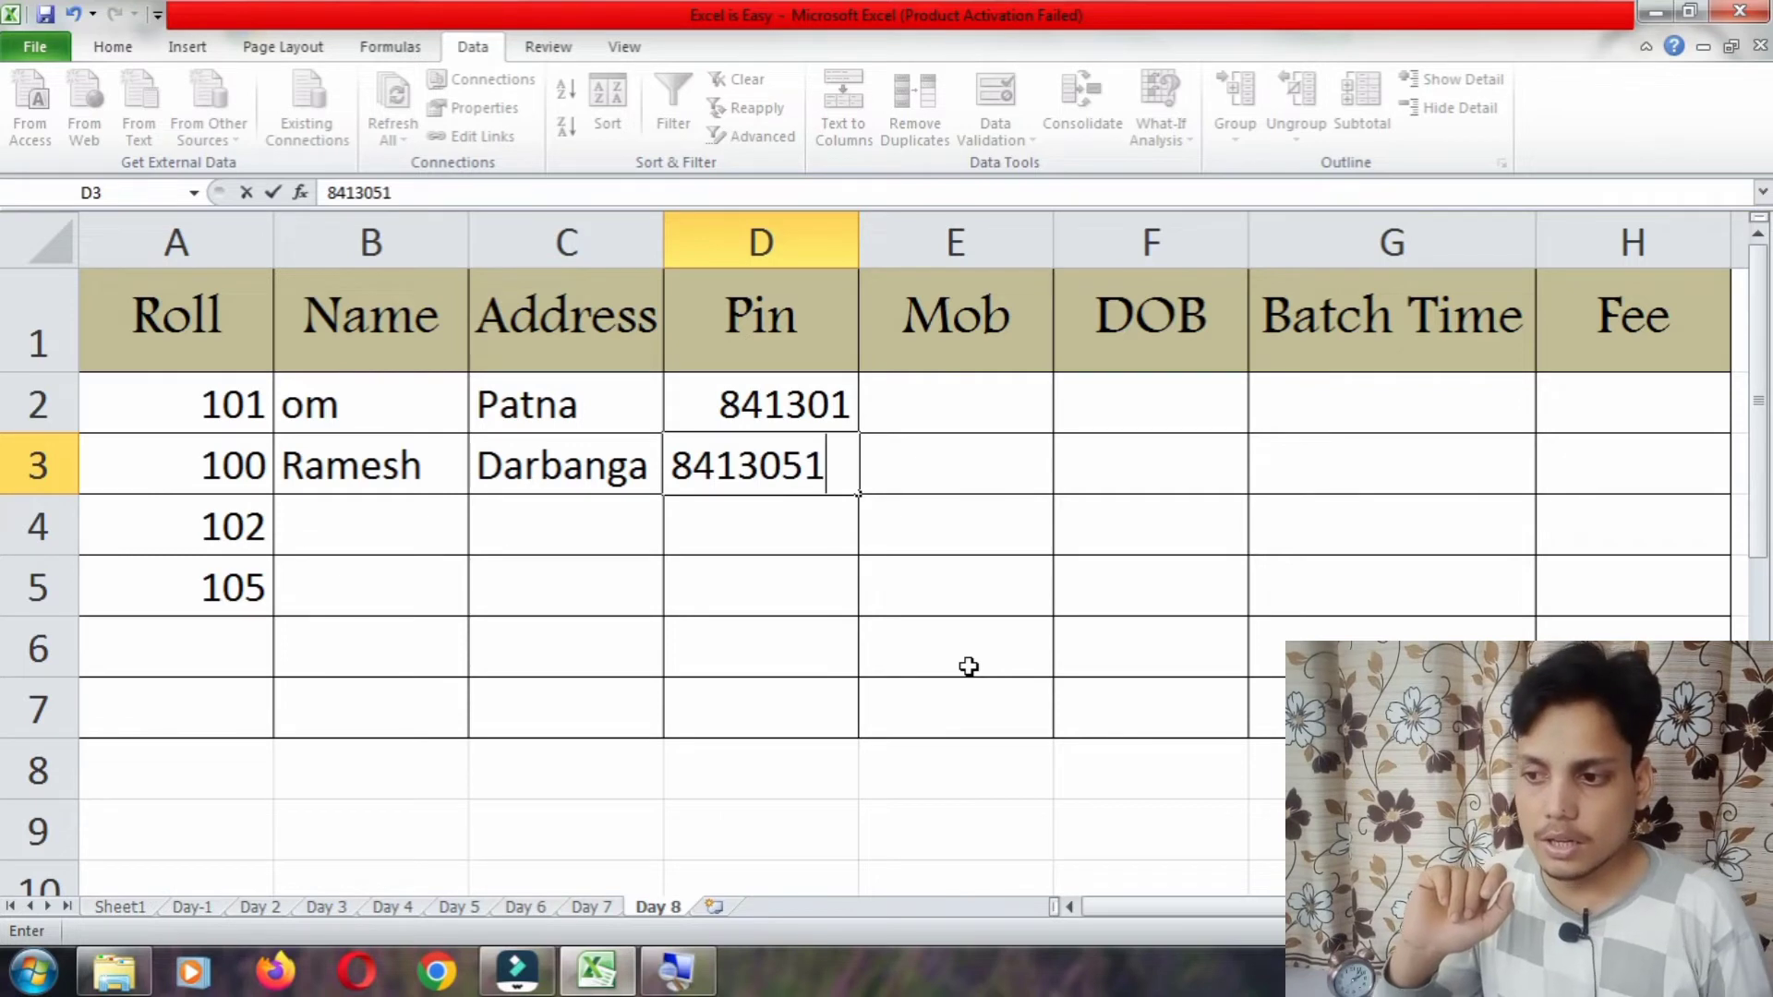
key(Return)
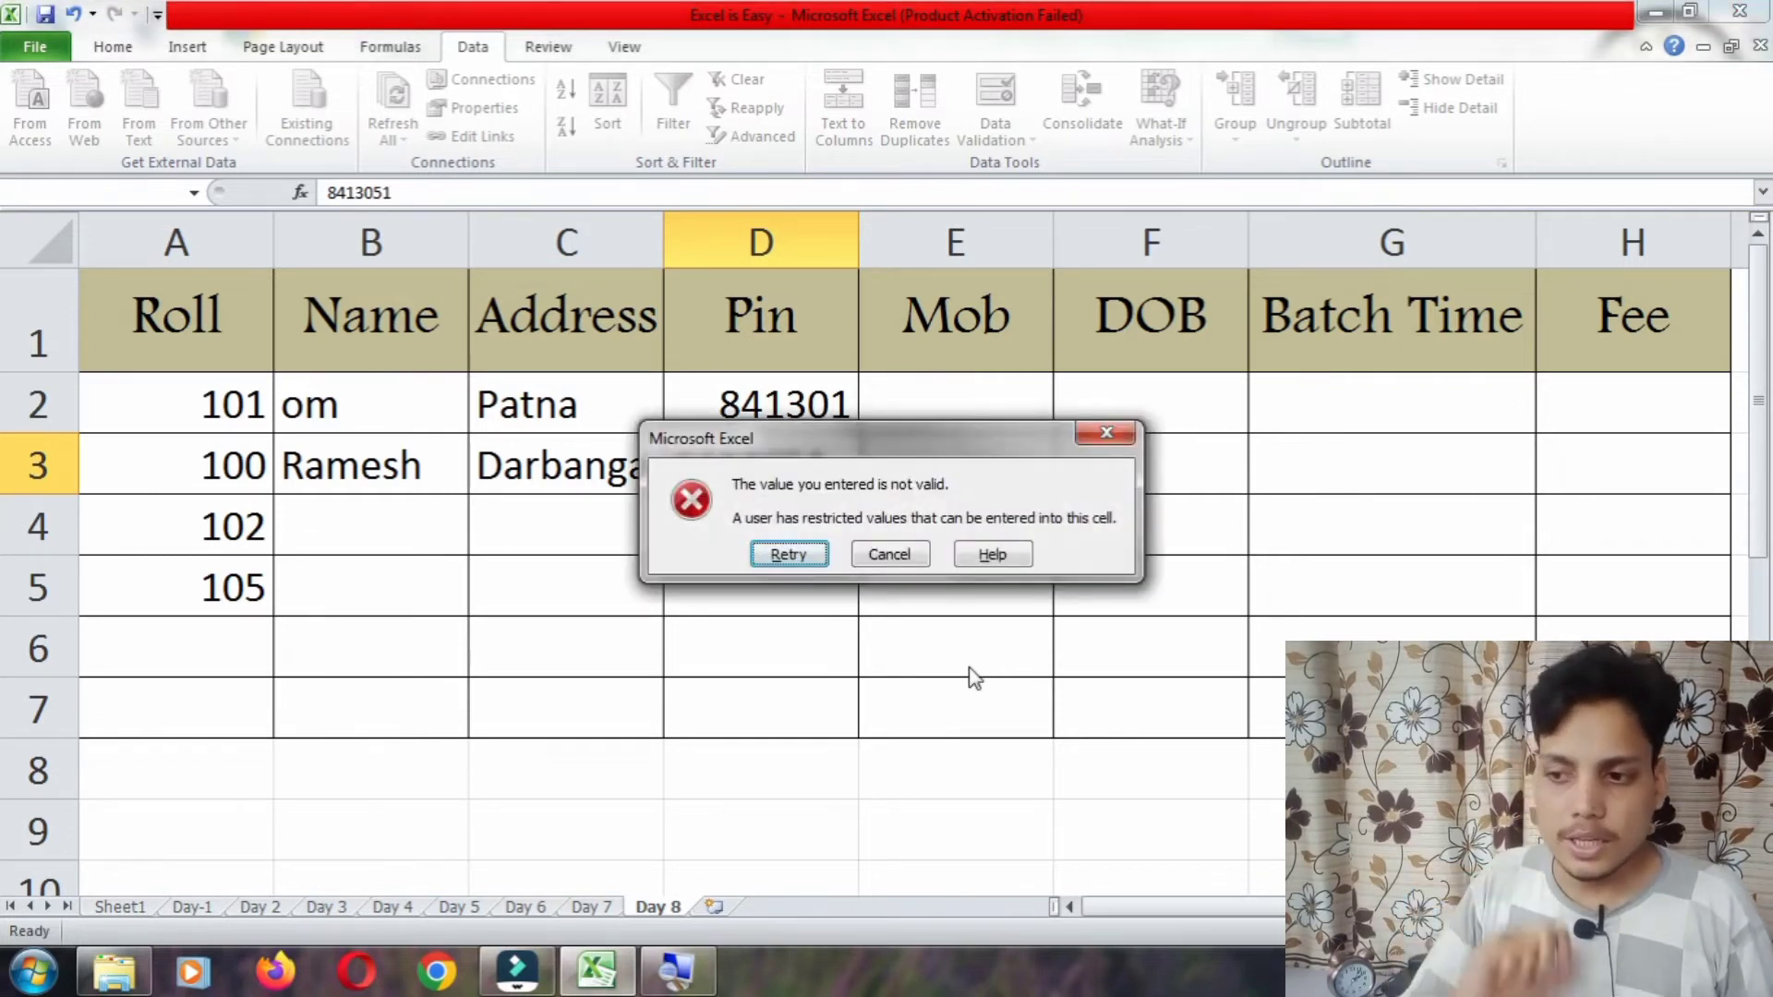
click(889, 556)
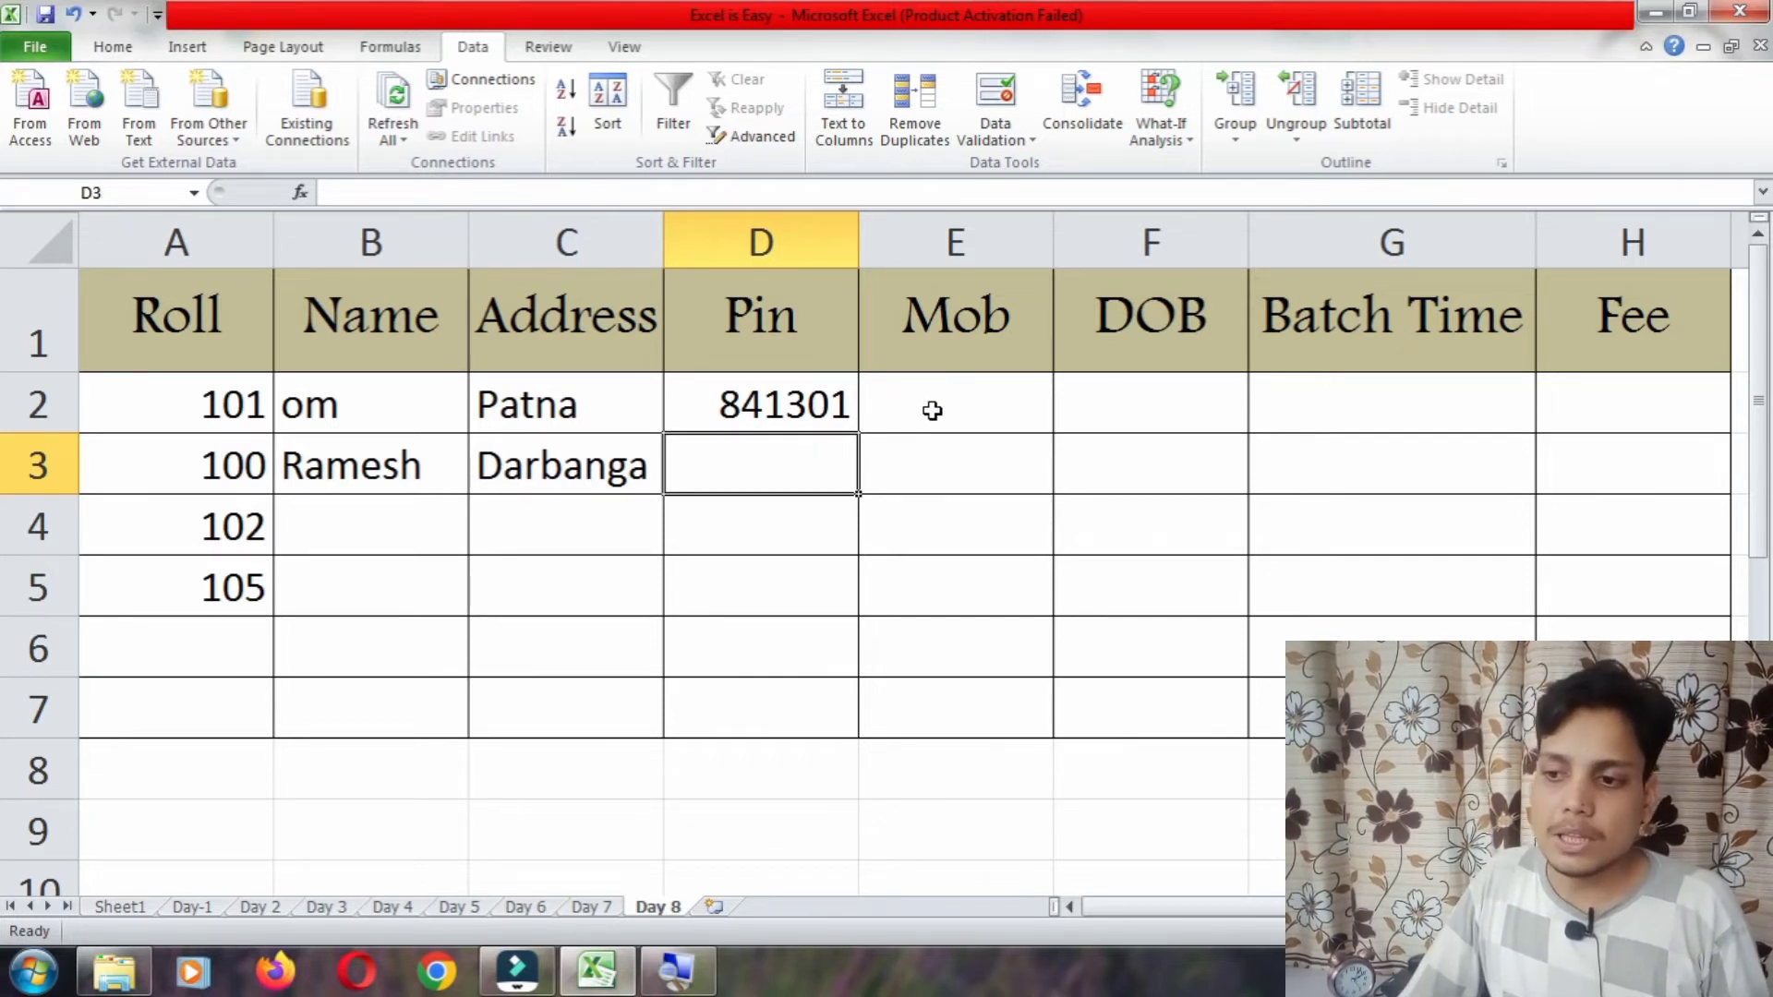
Give the Mob cells E2:E7 a Text length rule equal to 10.
drag(932, 410, 931, 702)
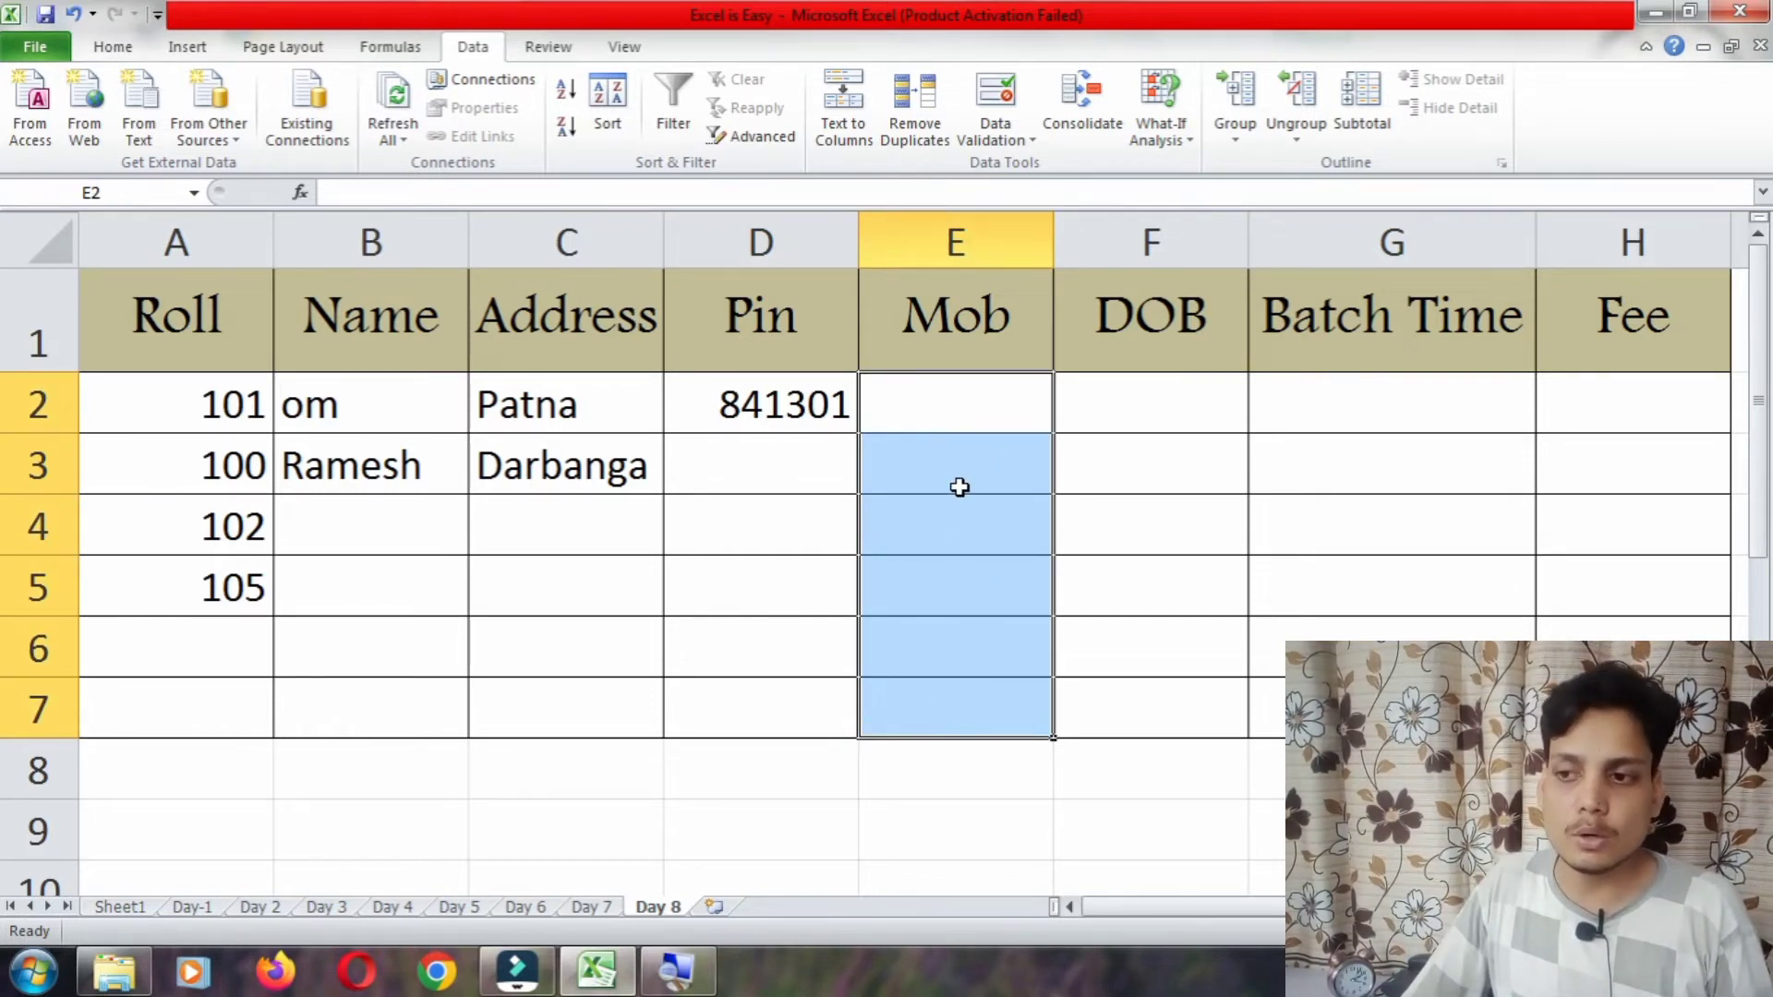
click(990, 93)
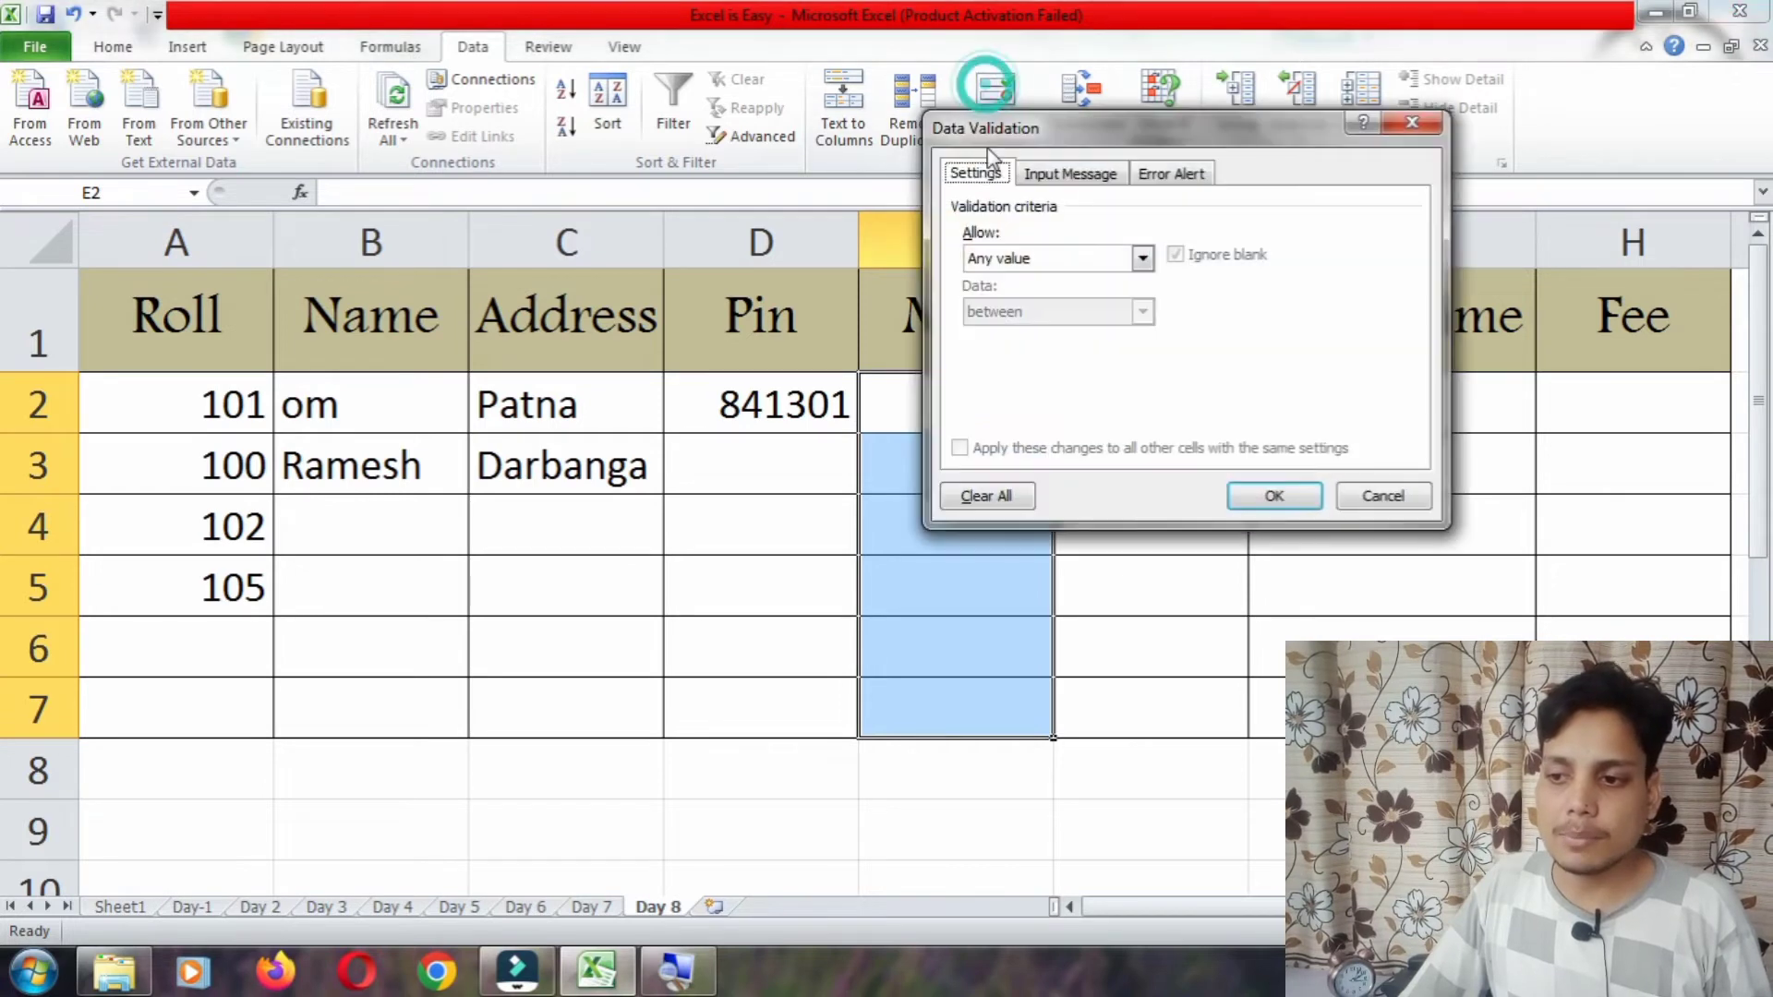
click(998, 263)
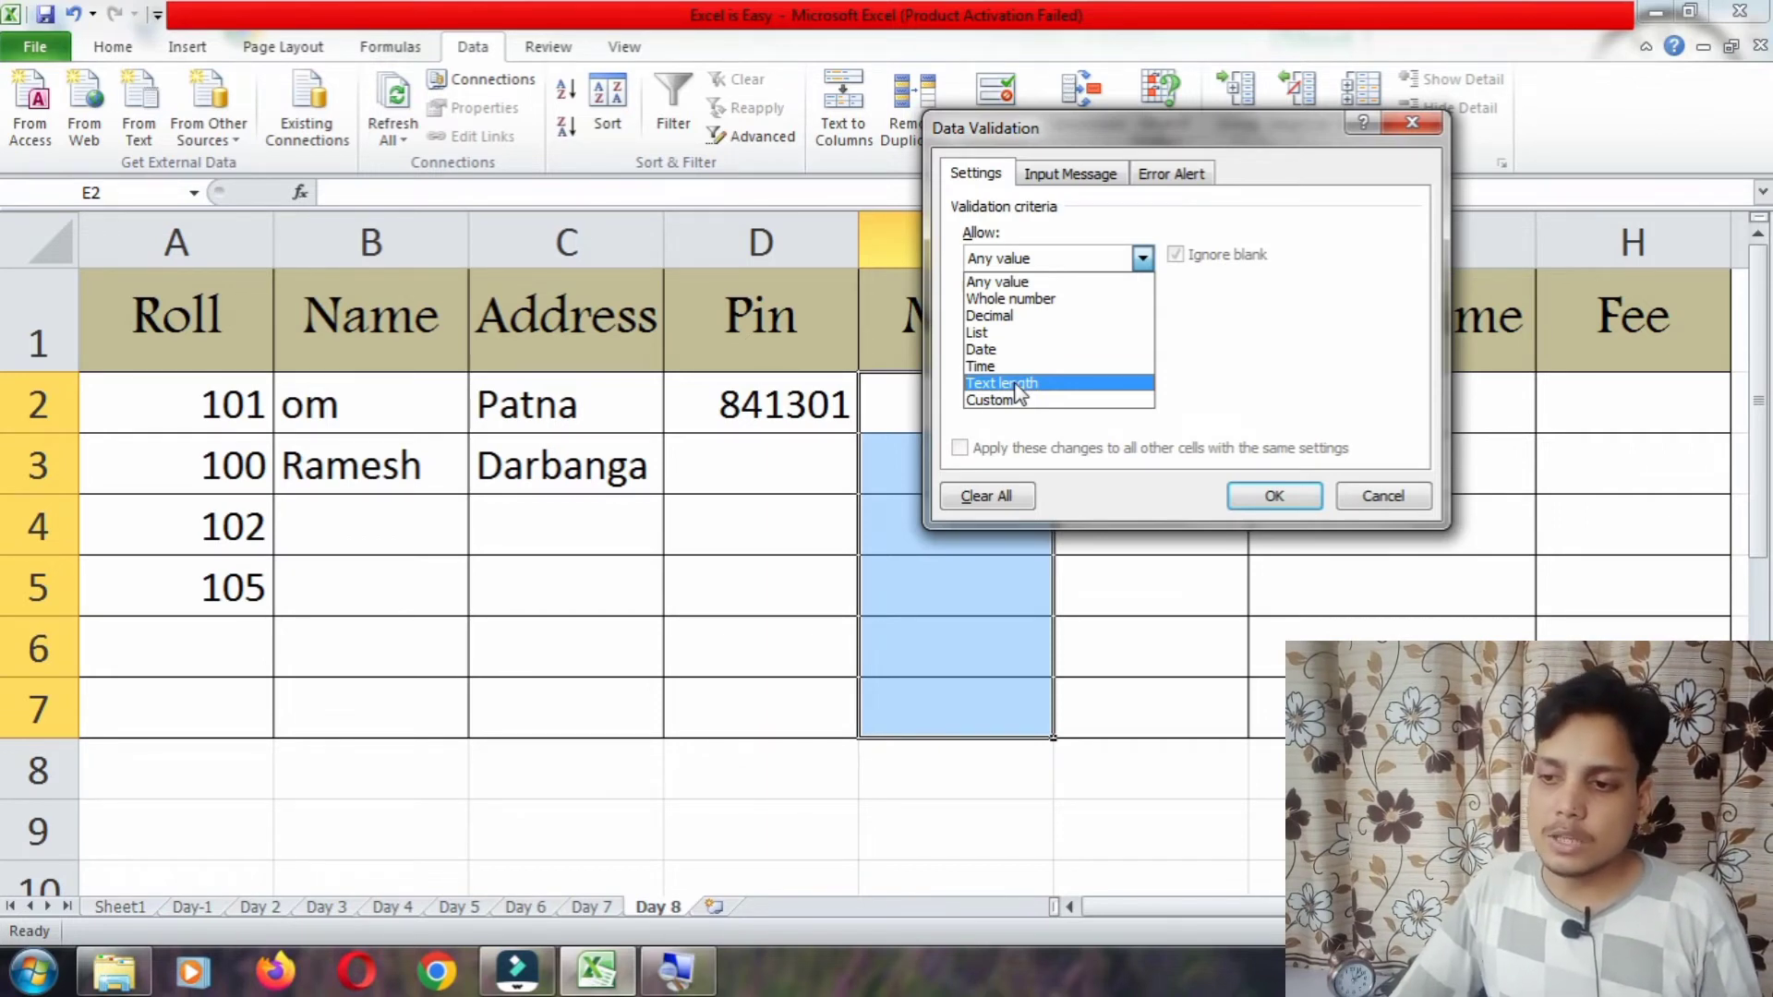
click(1016, 384)
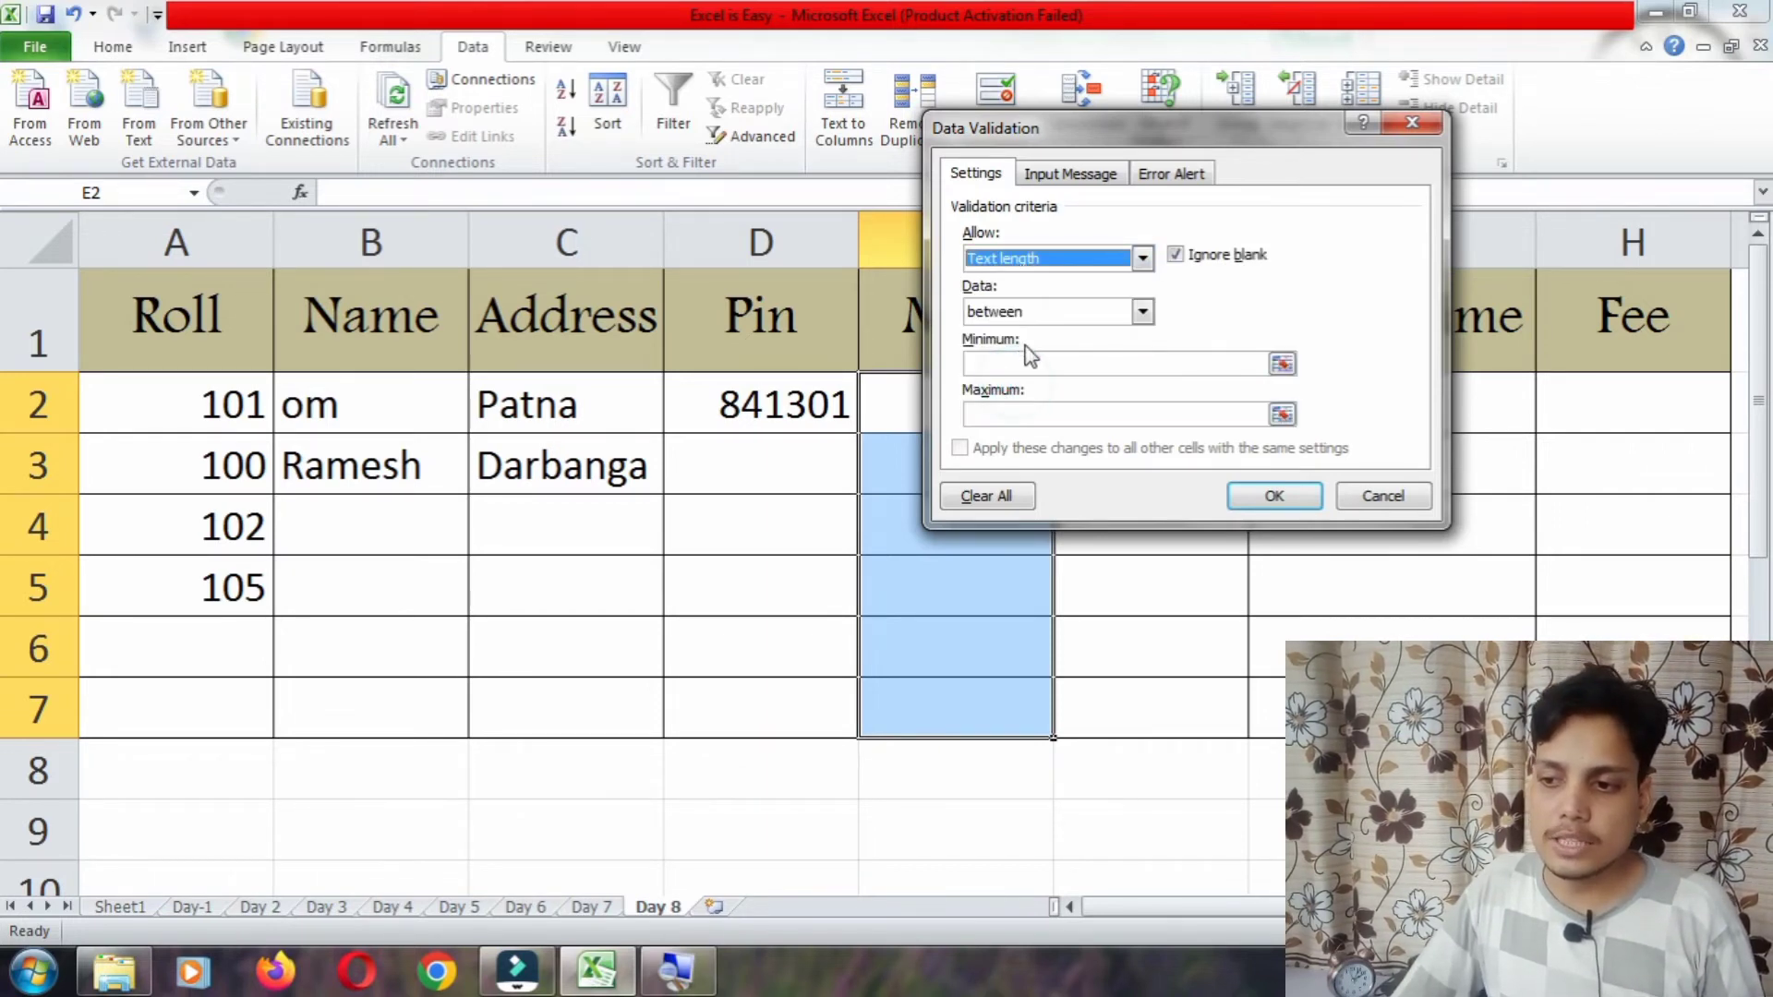
click(1034, 314)
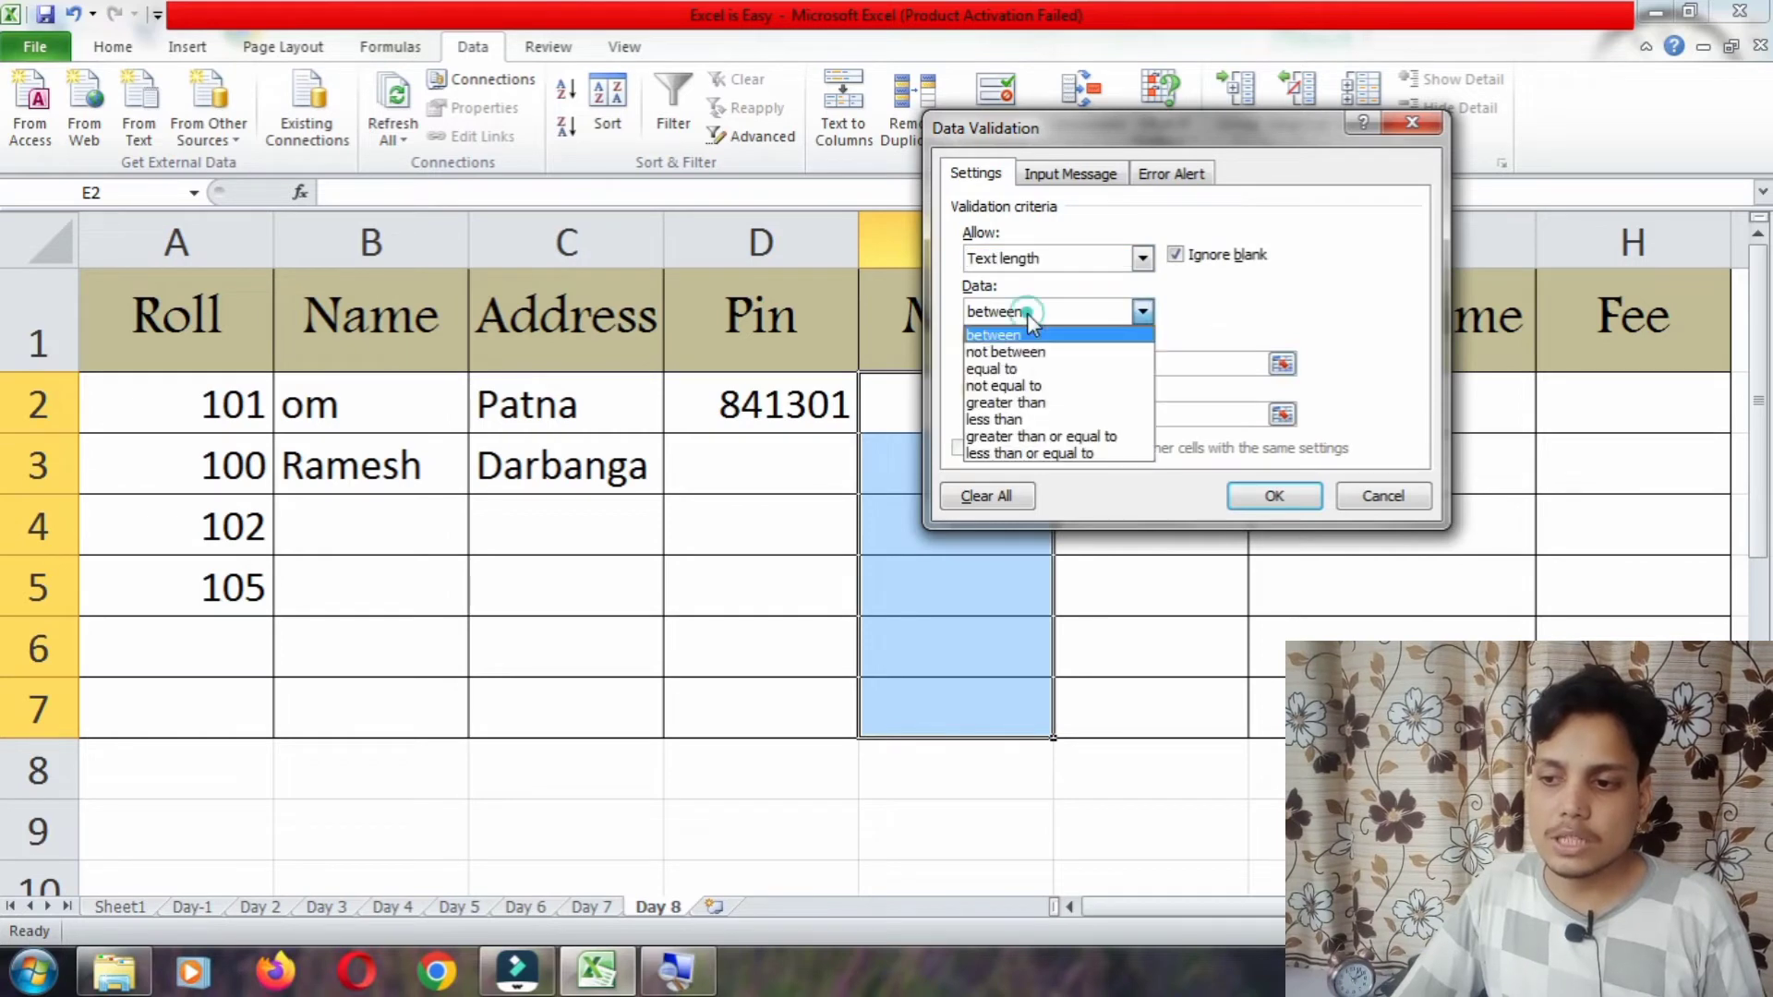
click(1015, 369)
click(1014, 365)
text(10)
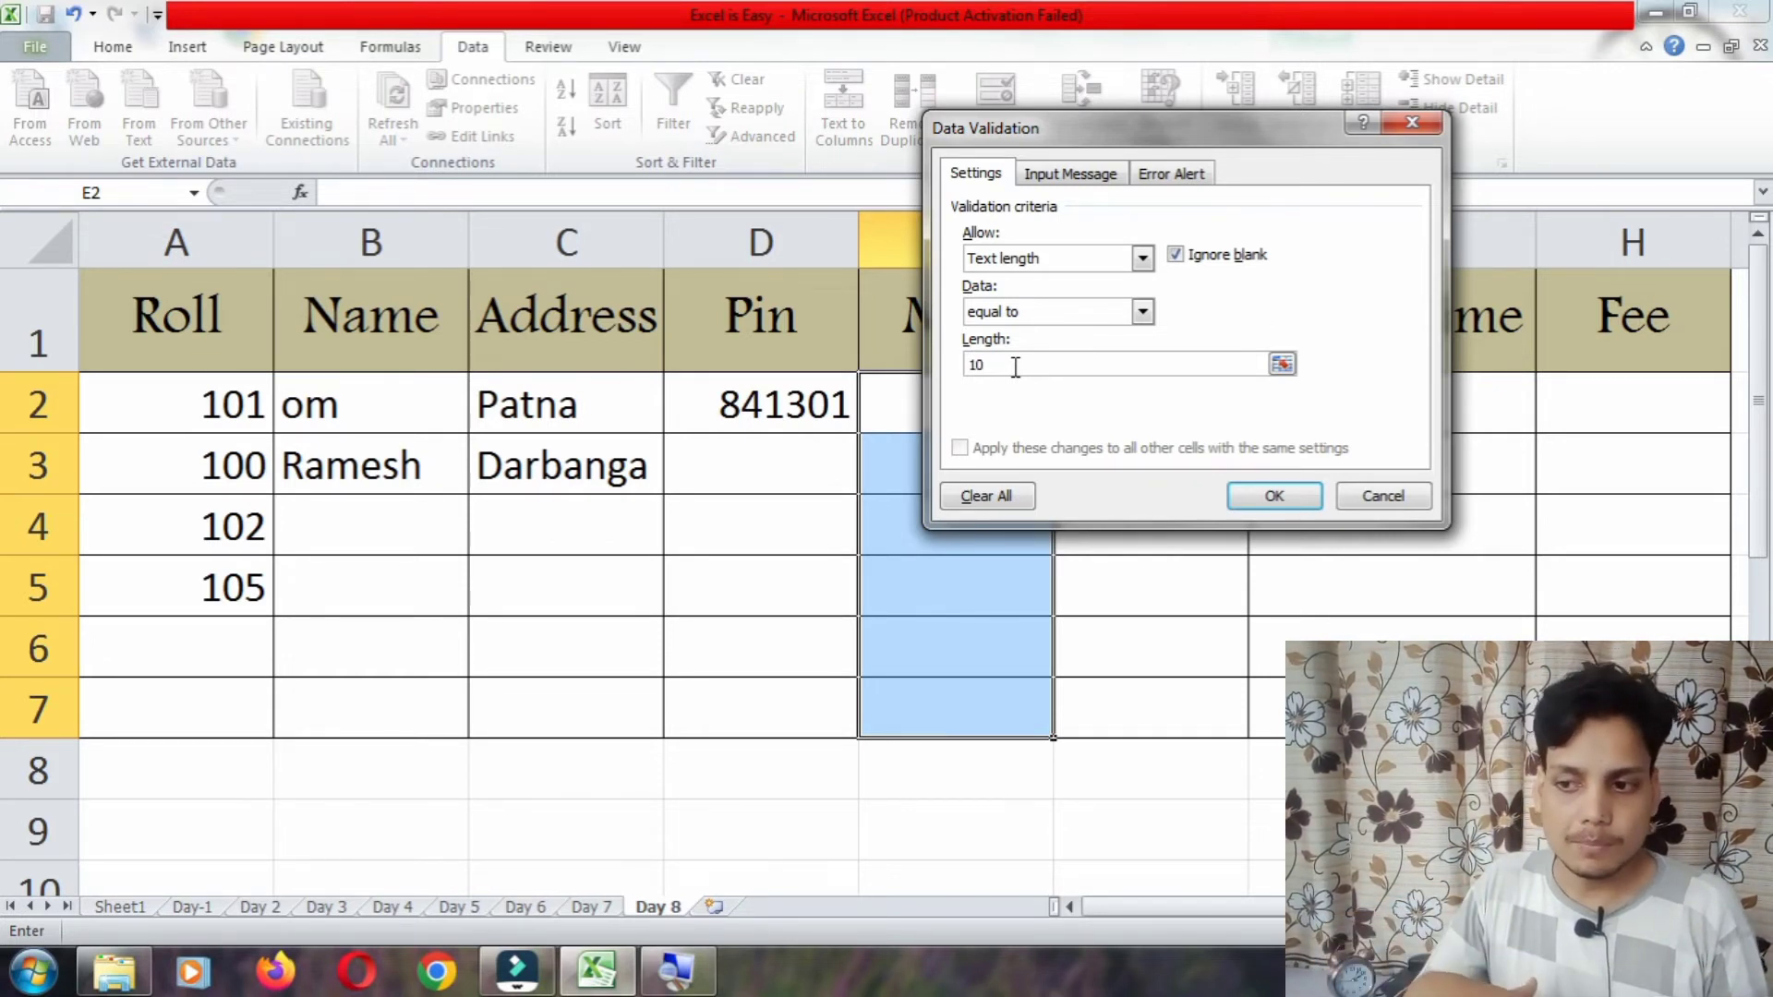
click(1271, 499)
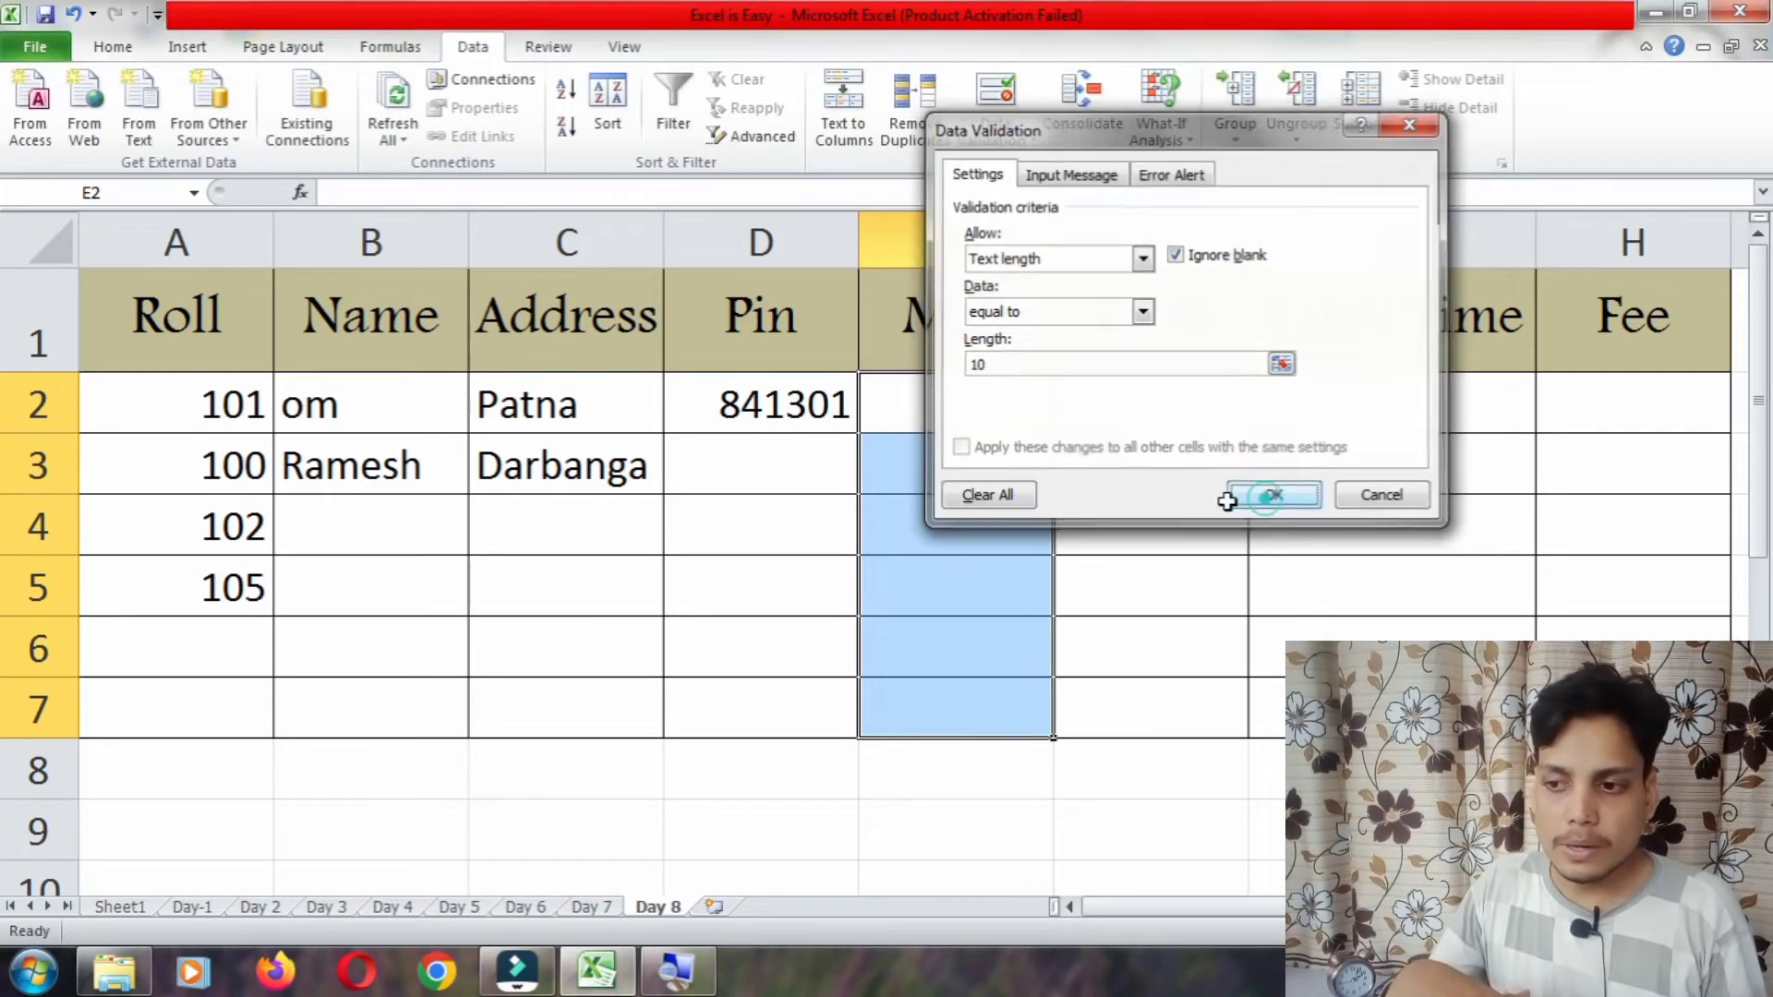
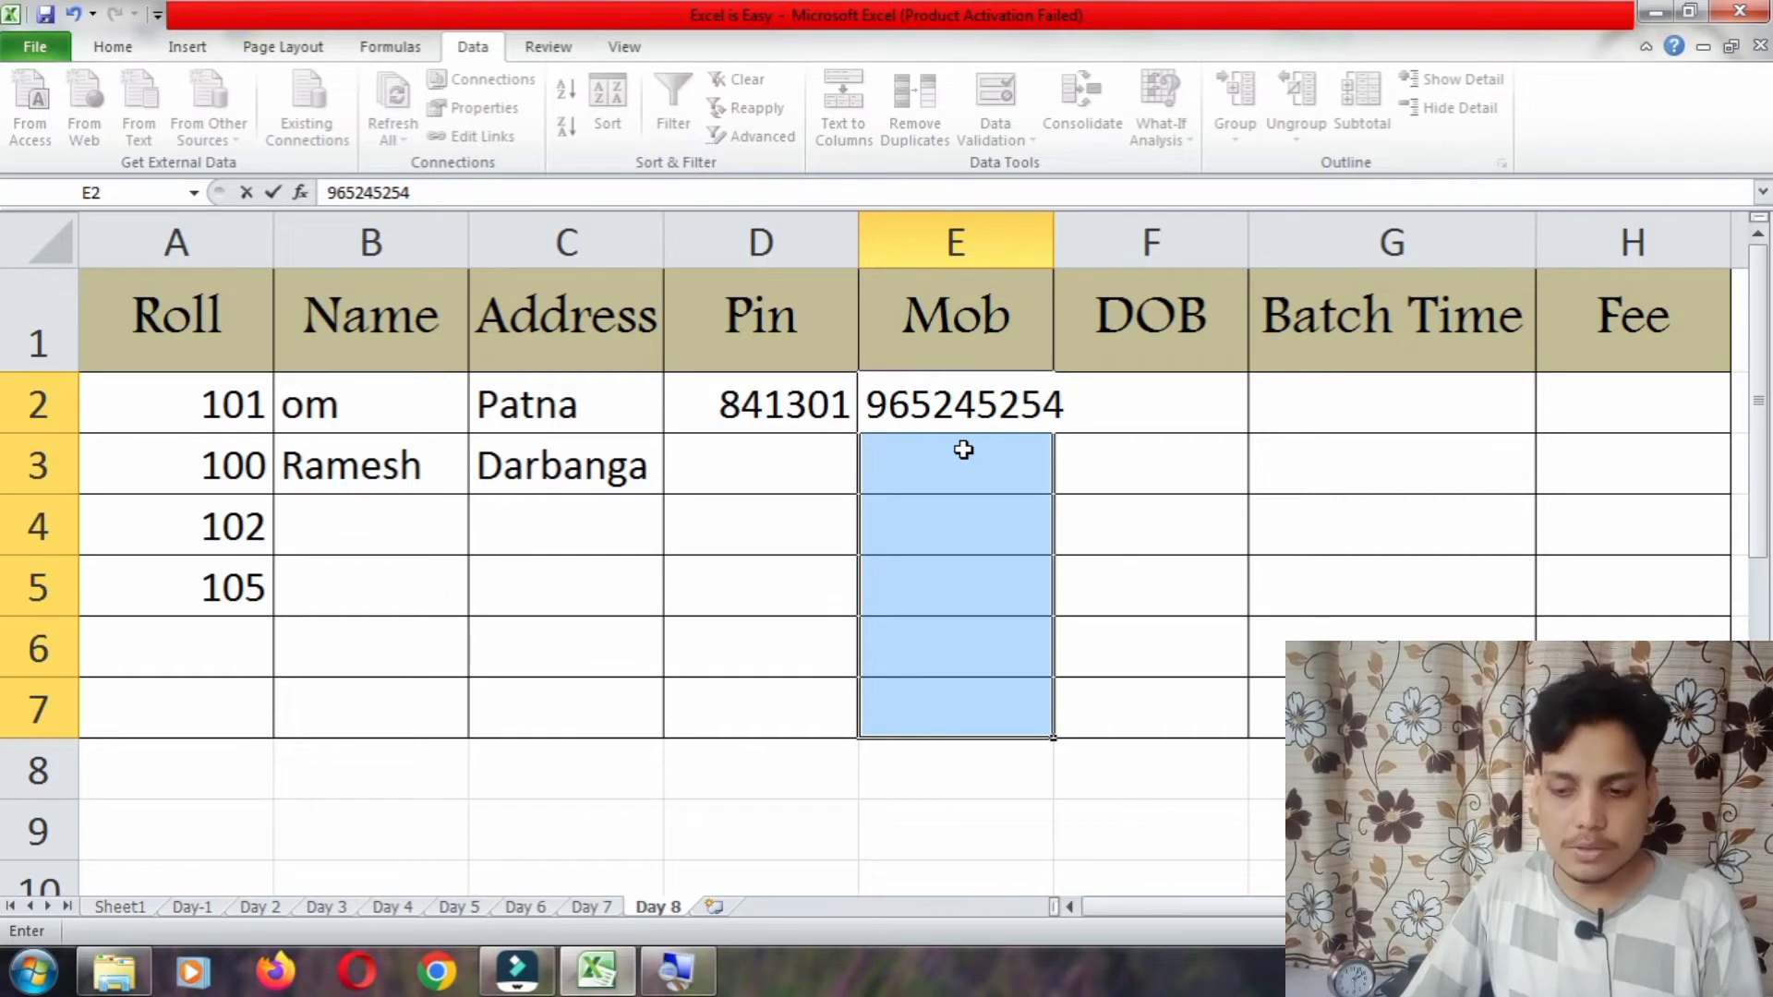
Enter a 9-digit mobile number in E2, then retry and add a digit to make it 10 digits.
key(Return)
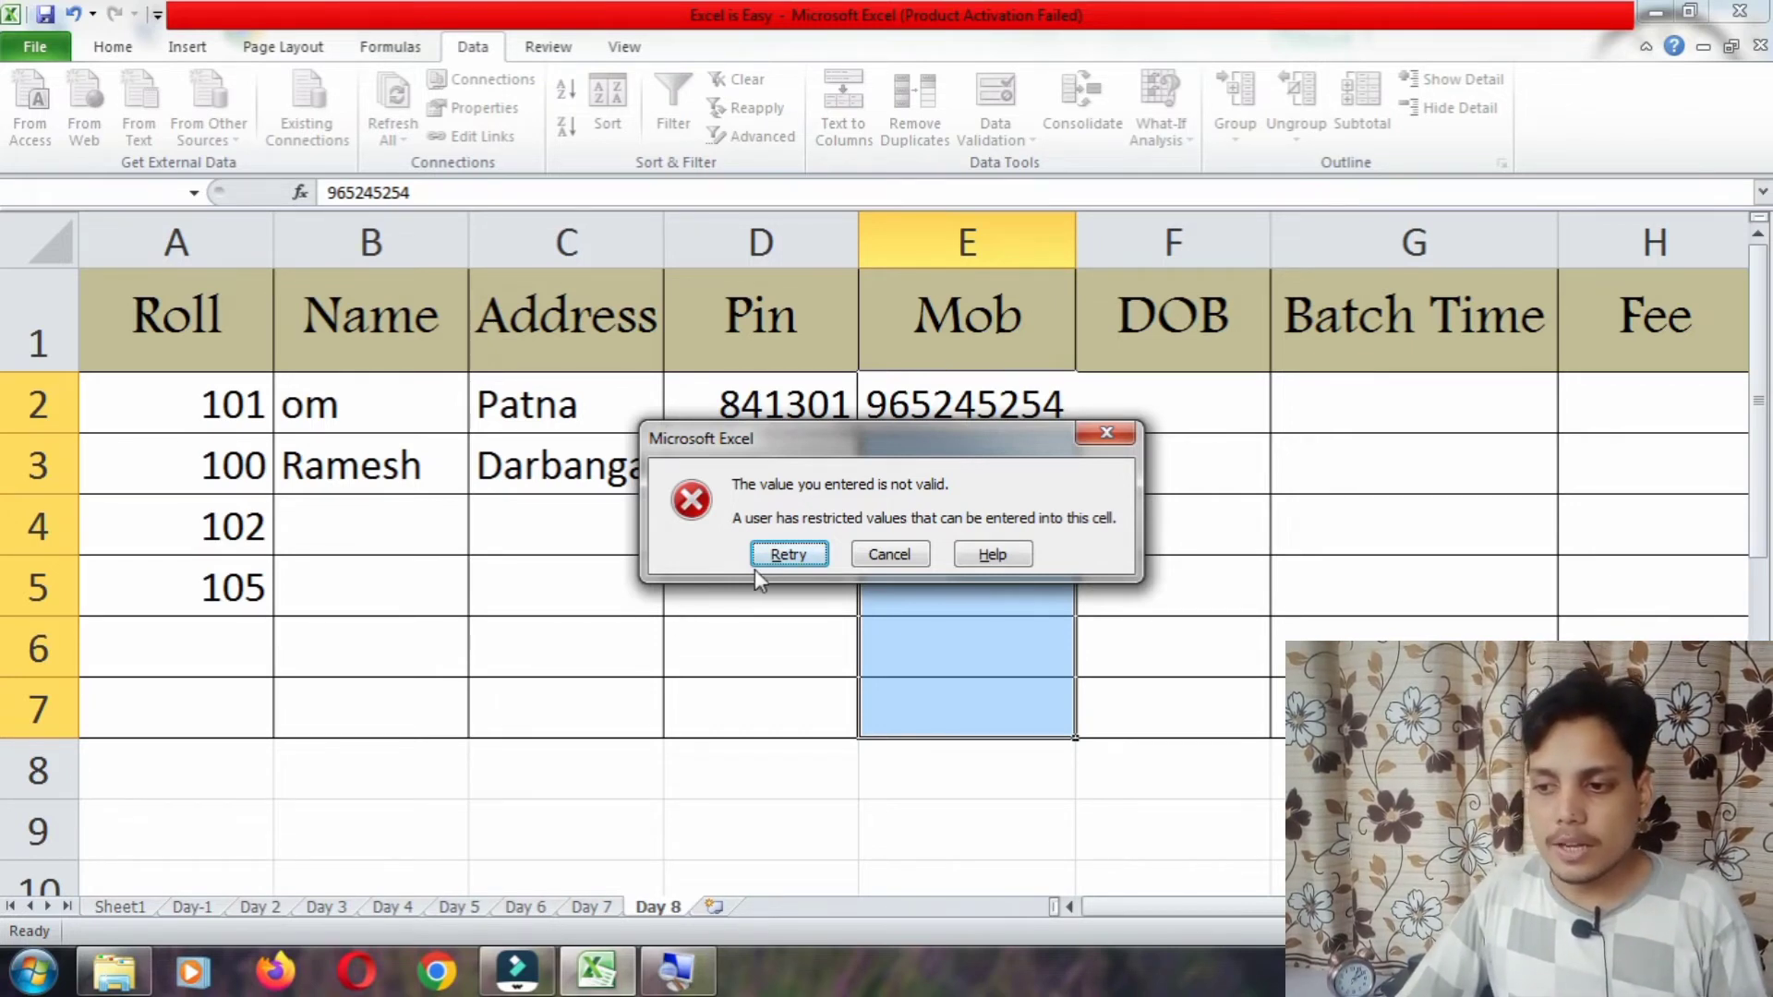
click(800, 558)
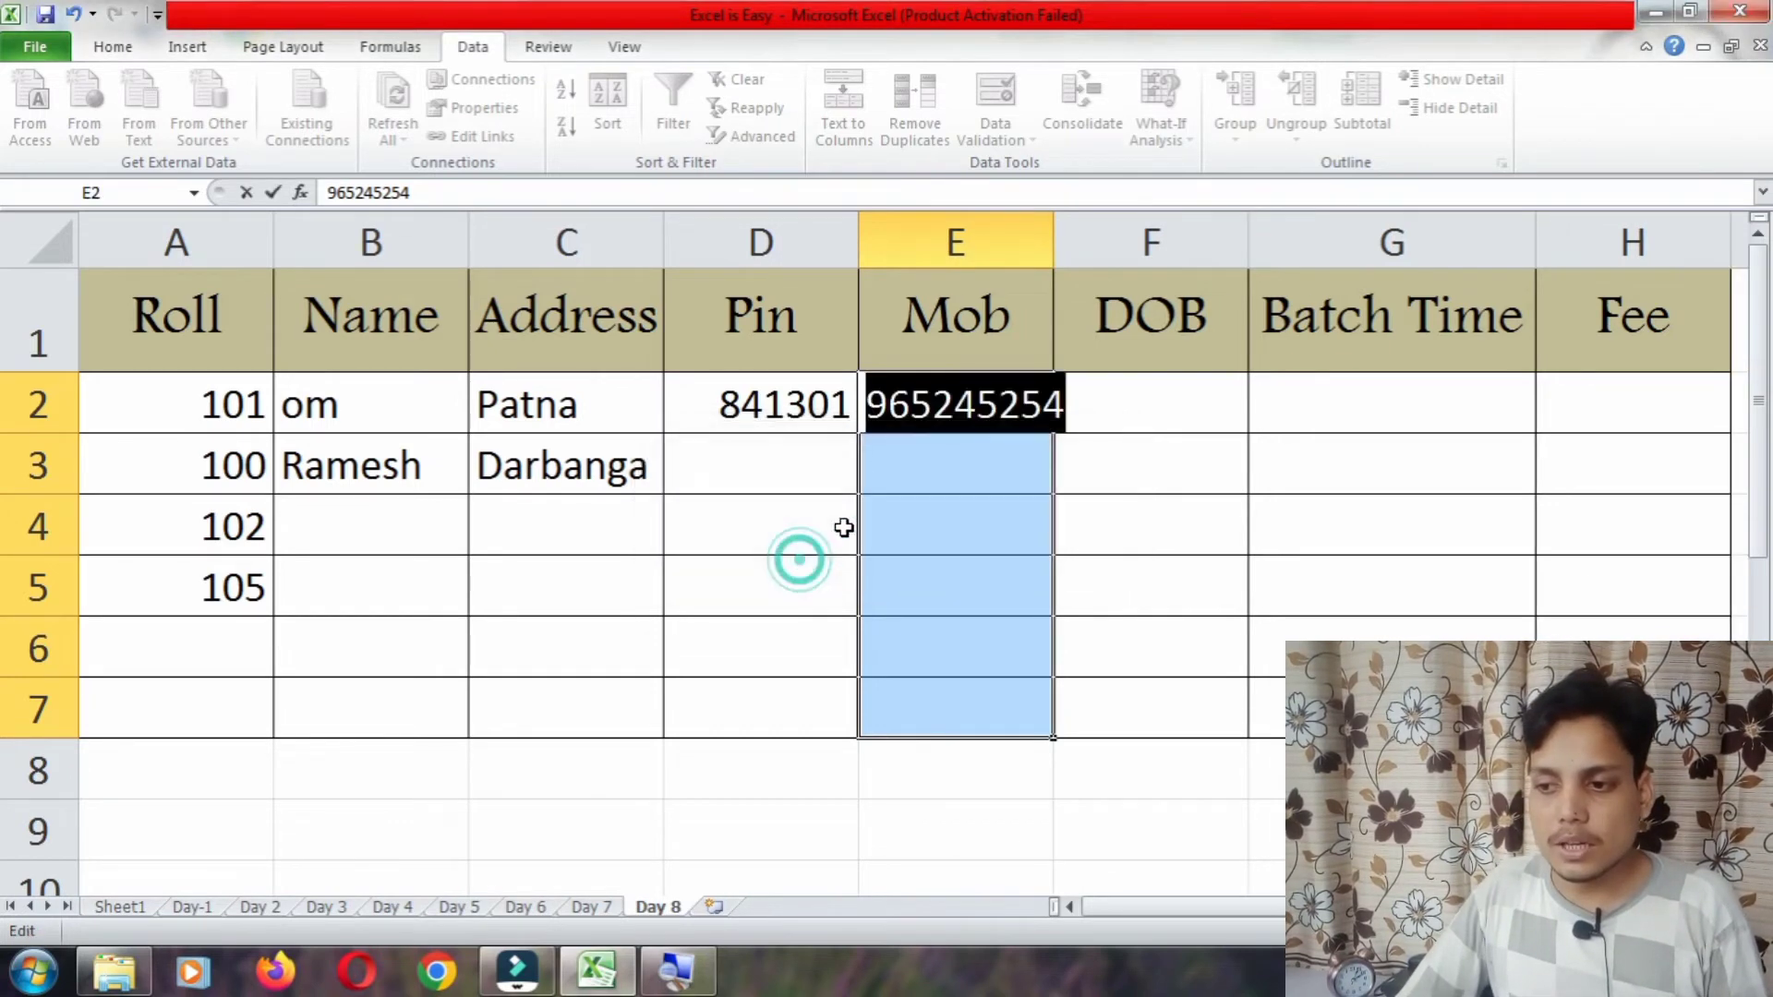
click(1066, 397)
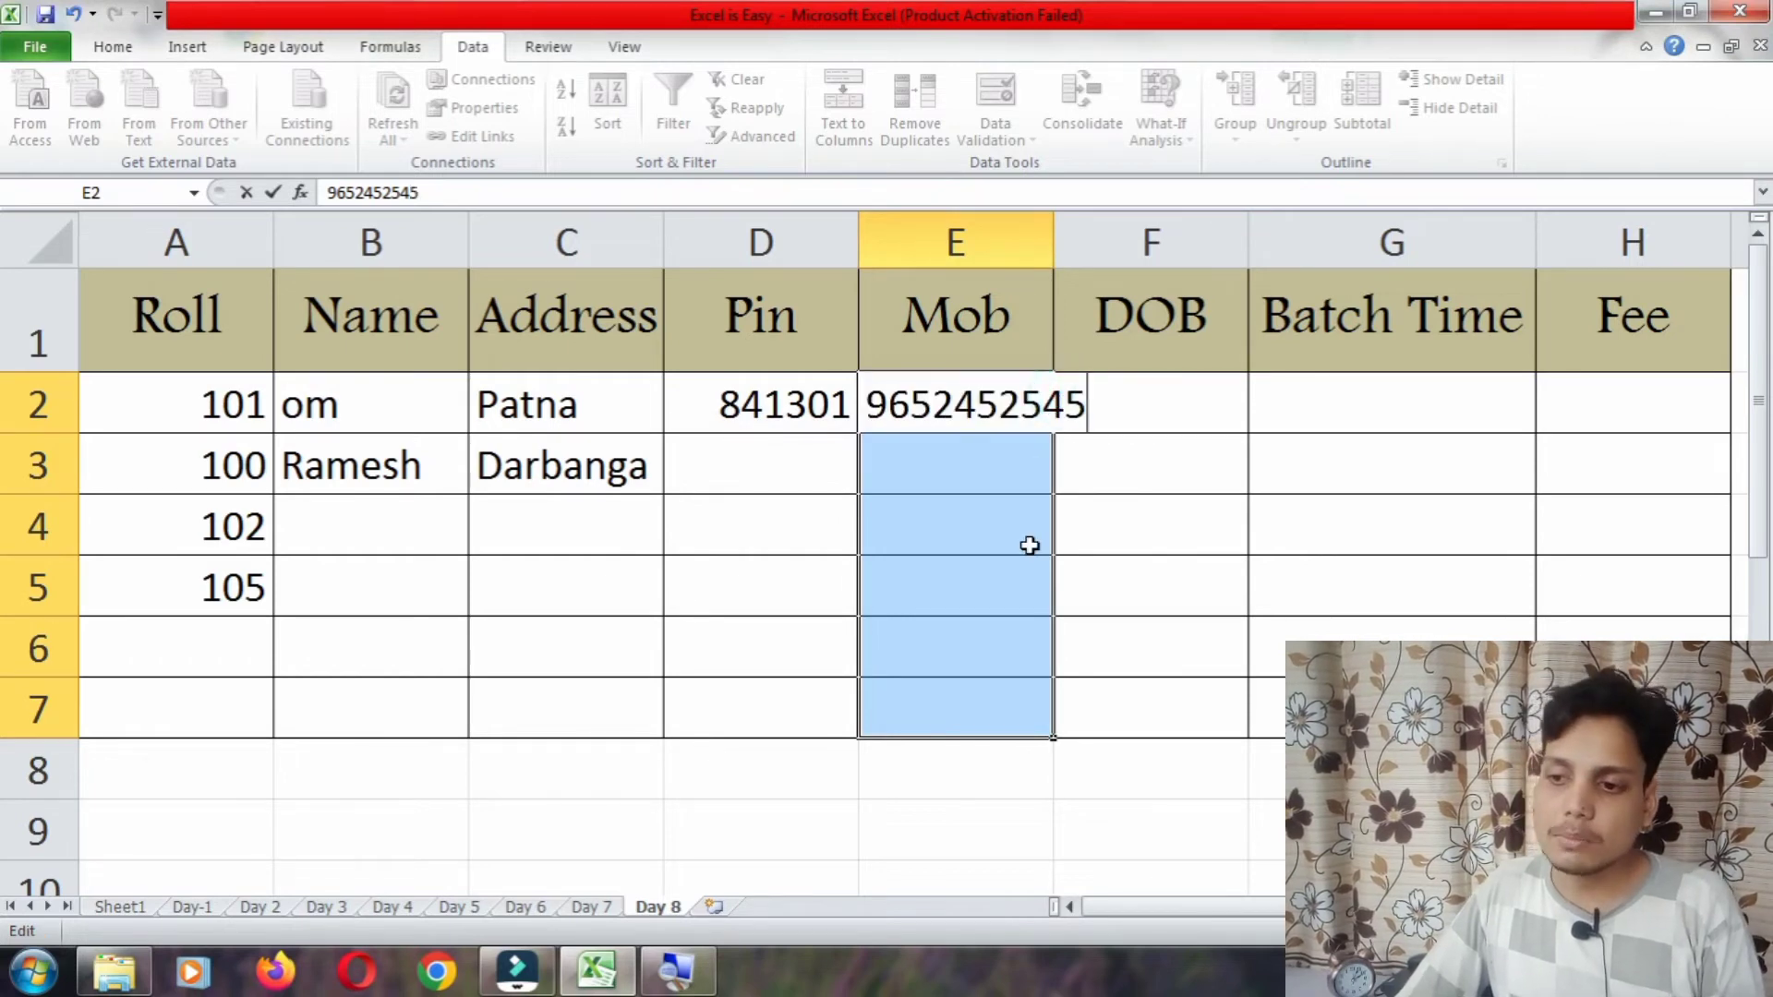
key(Return)
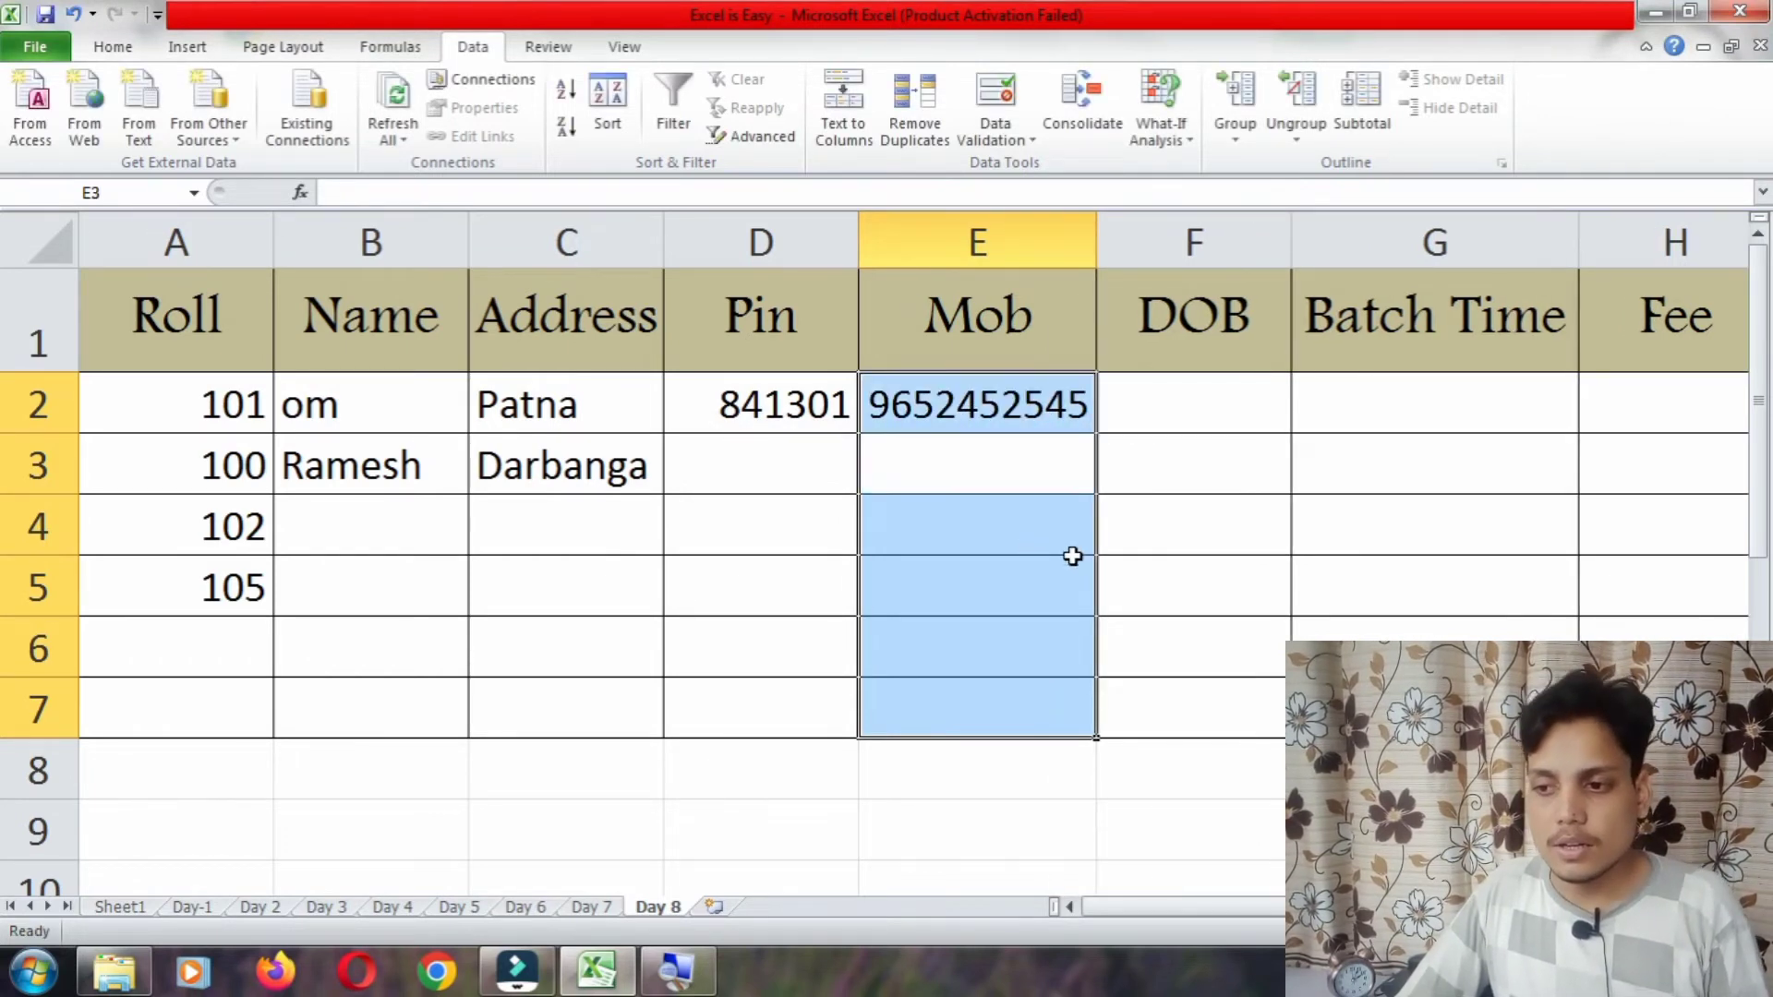
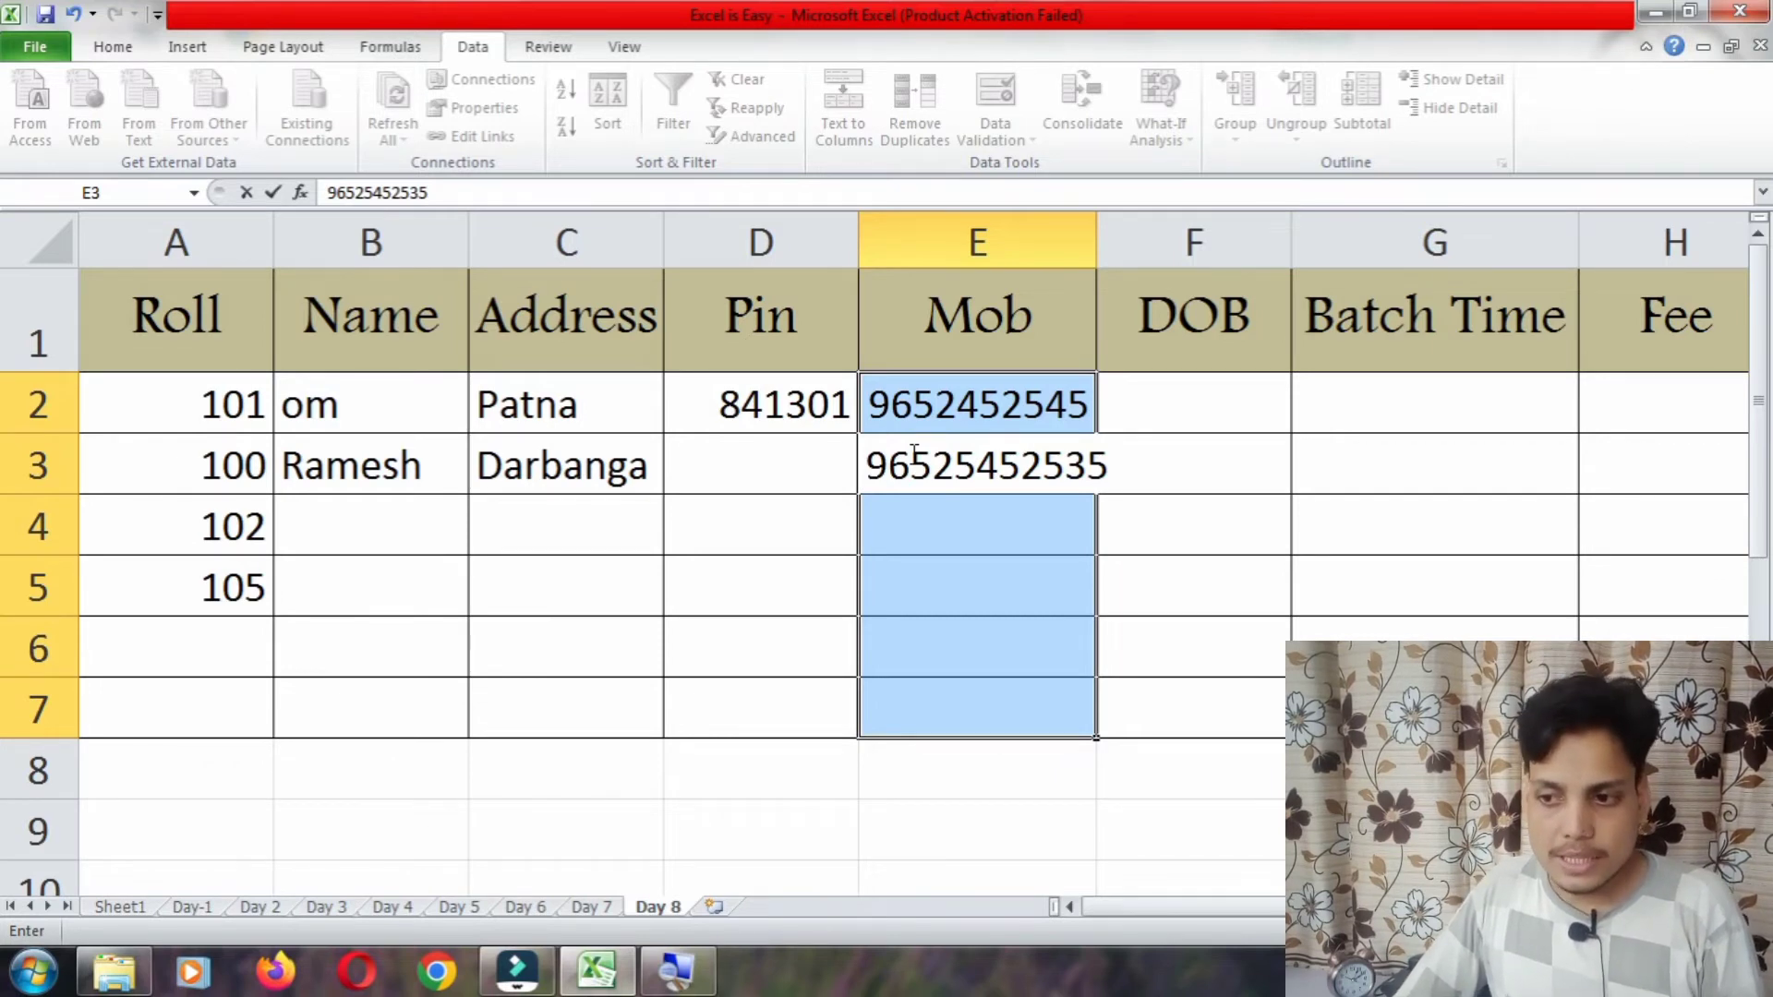
Confirm an 11-digit mobile number is rejected from E3, leaving it empty.
key(Return)
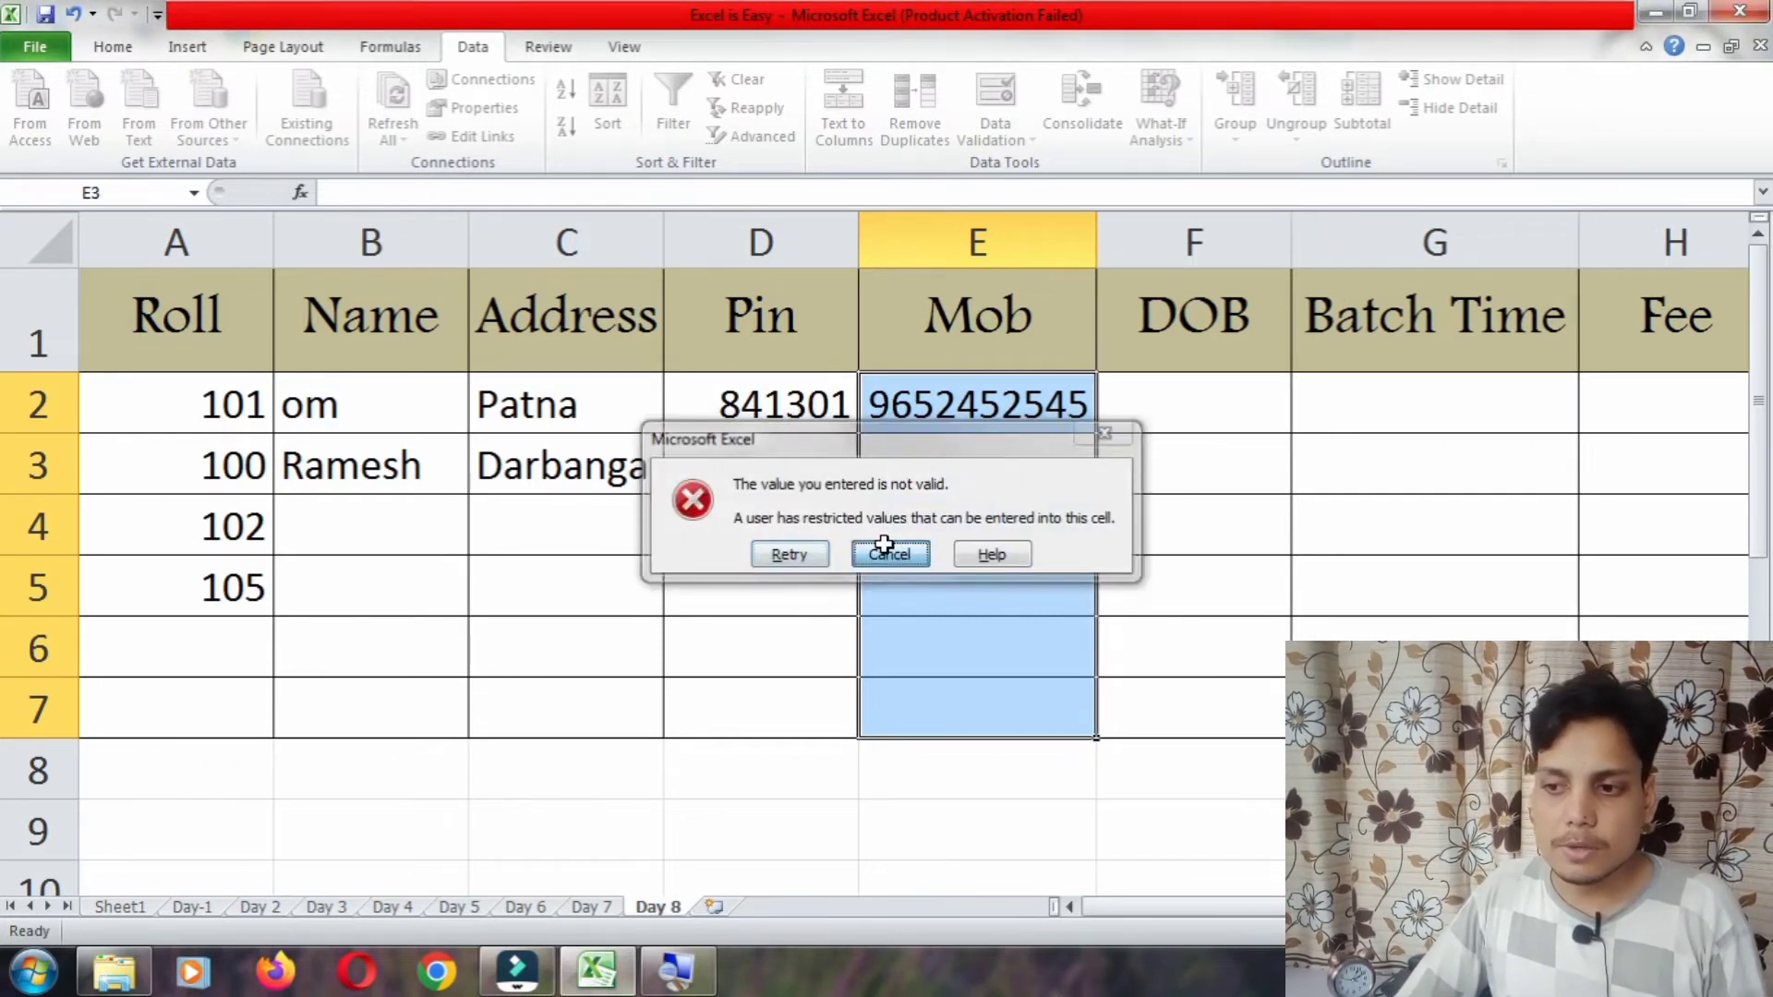
click(886, 552)
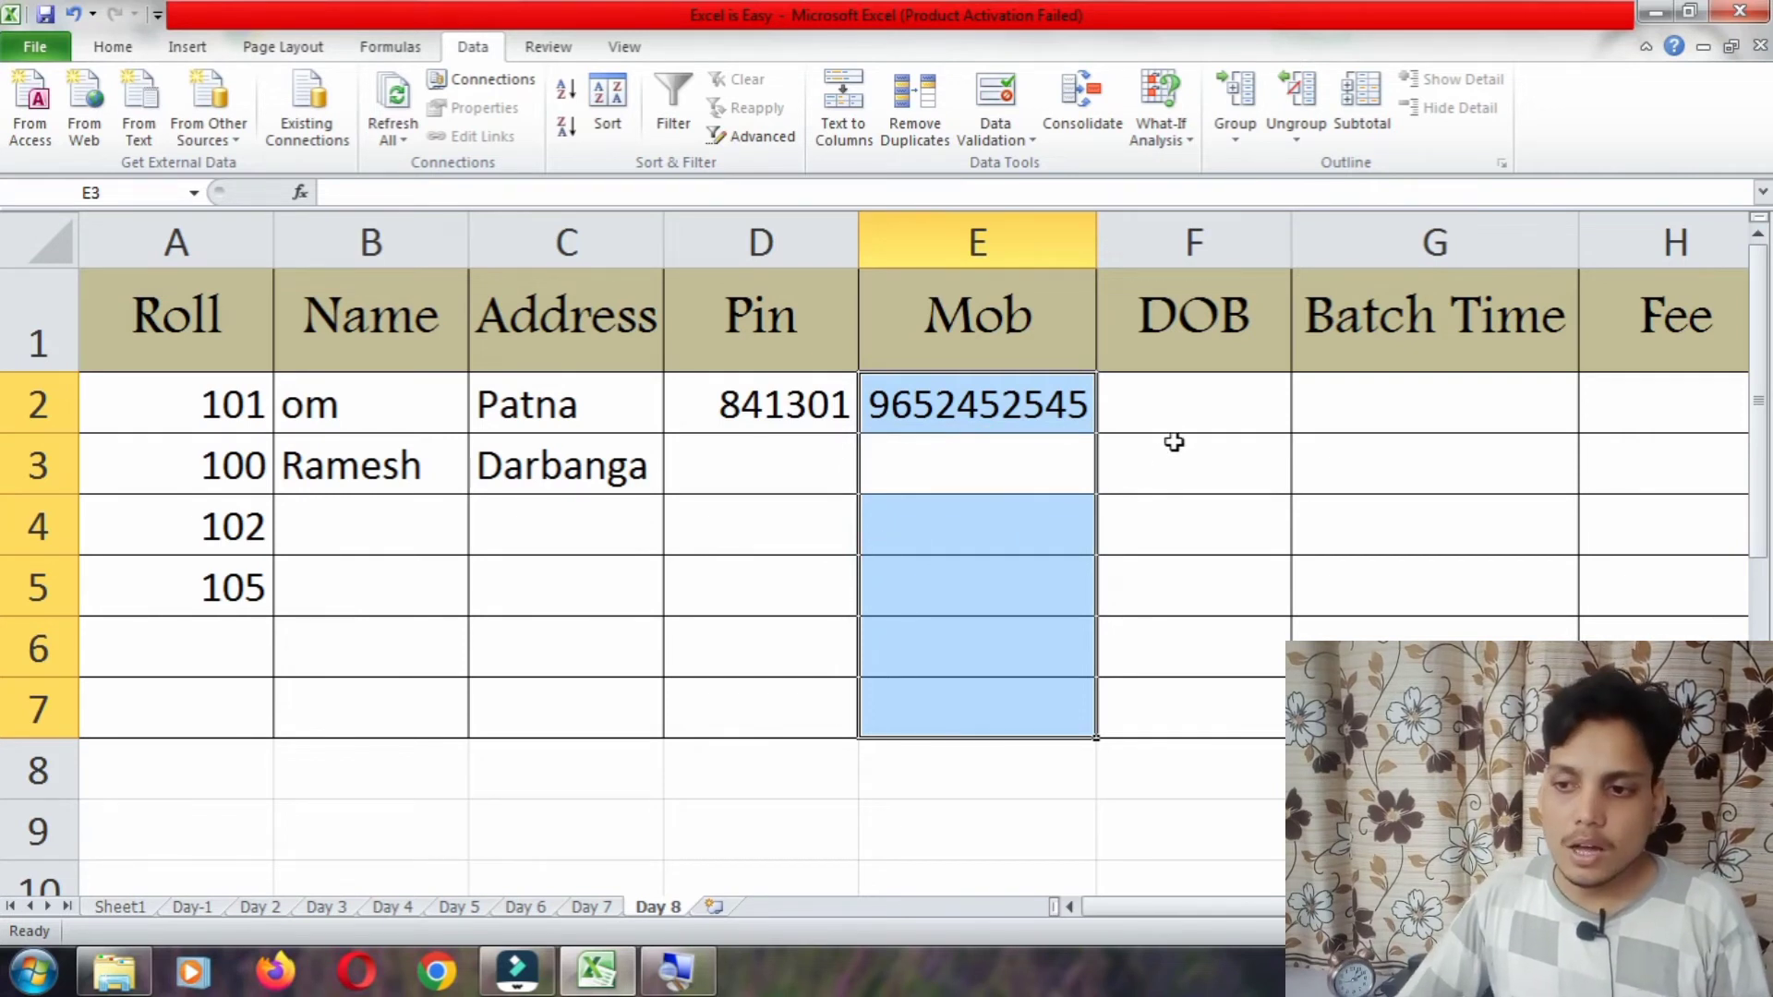
click(1180, 401)
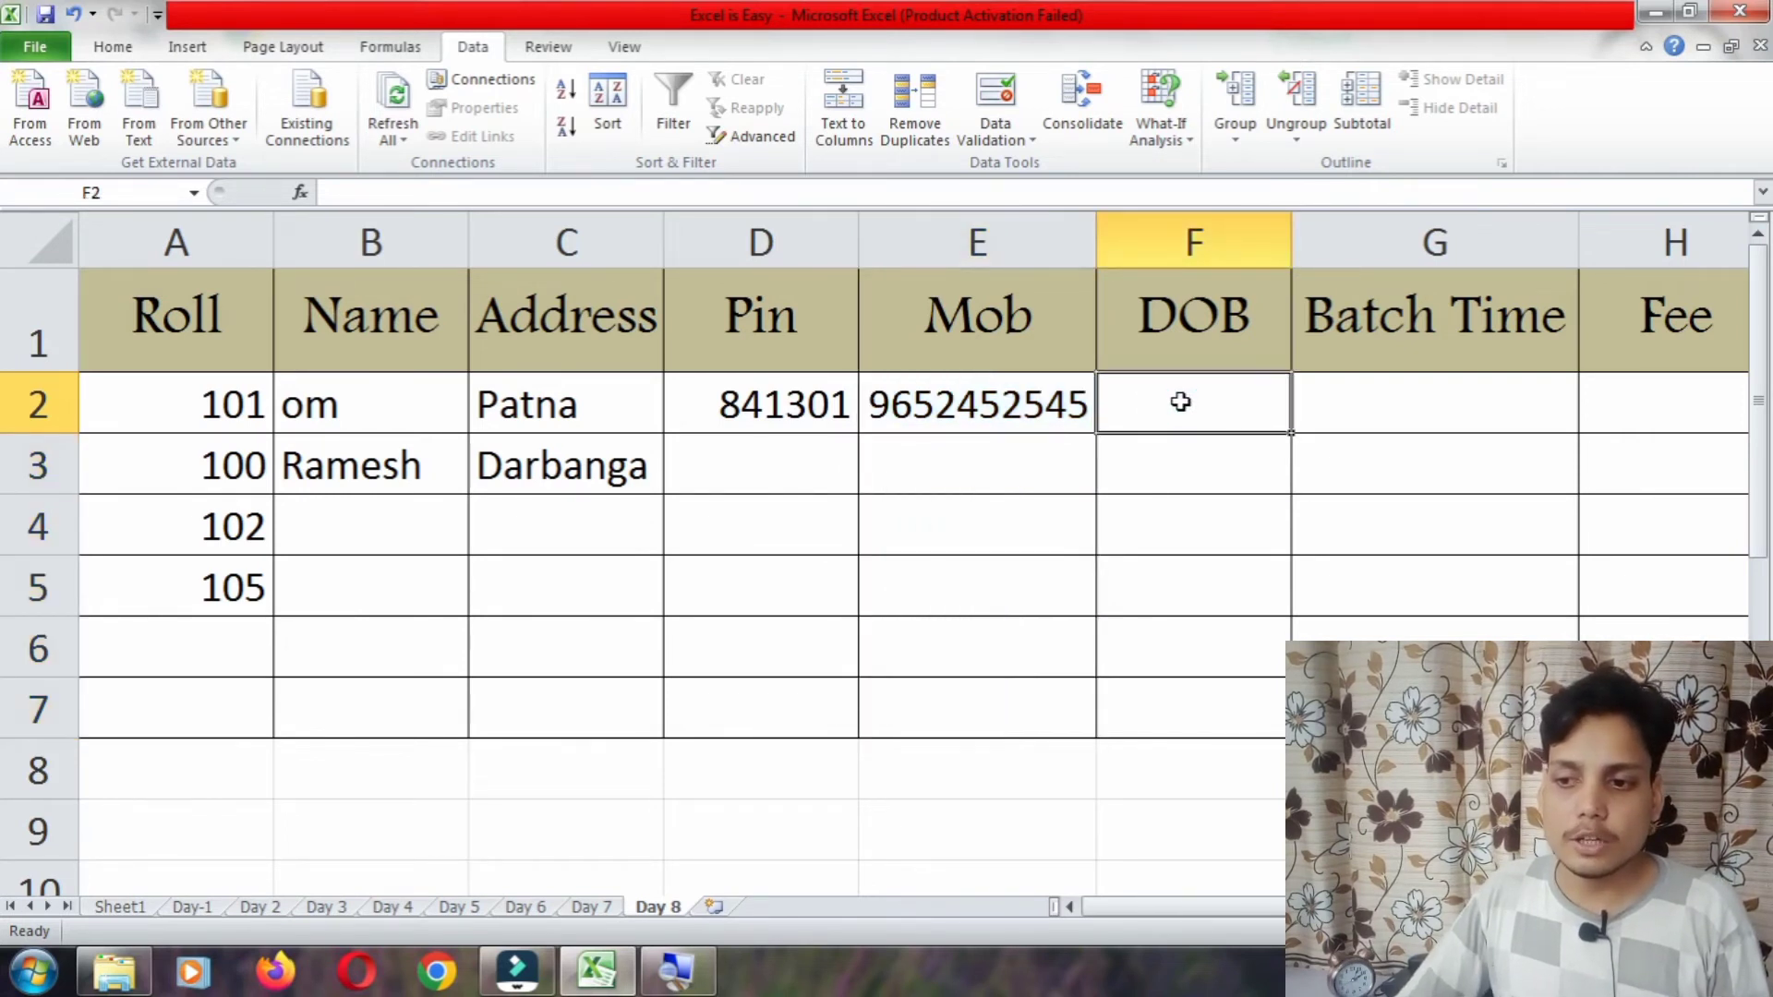
Select DOB cells F2:F7 and set their Data Validation to allow Date.
drag(1180, 401, 1187, 692)
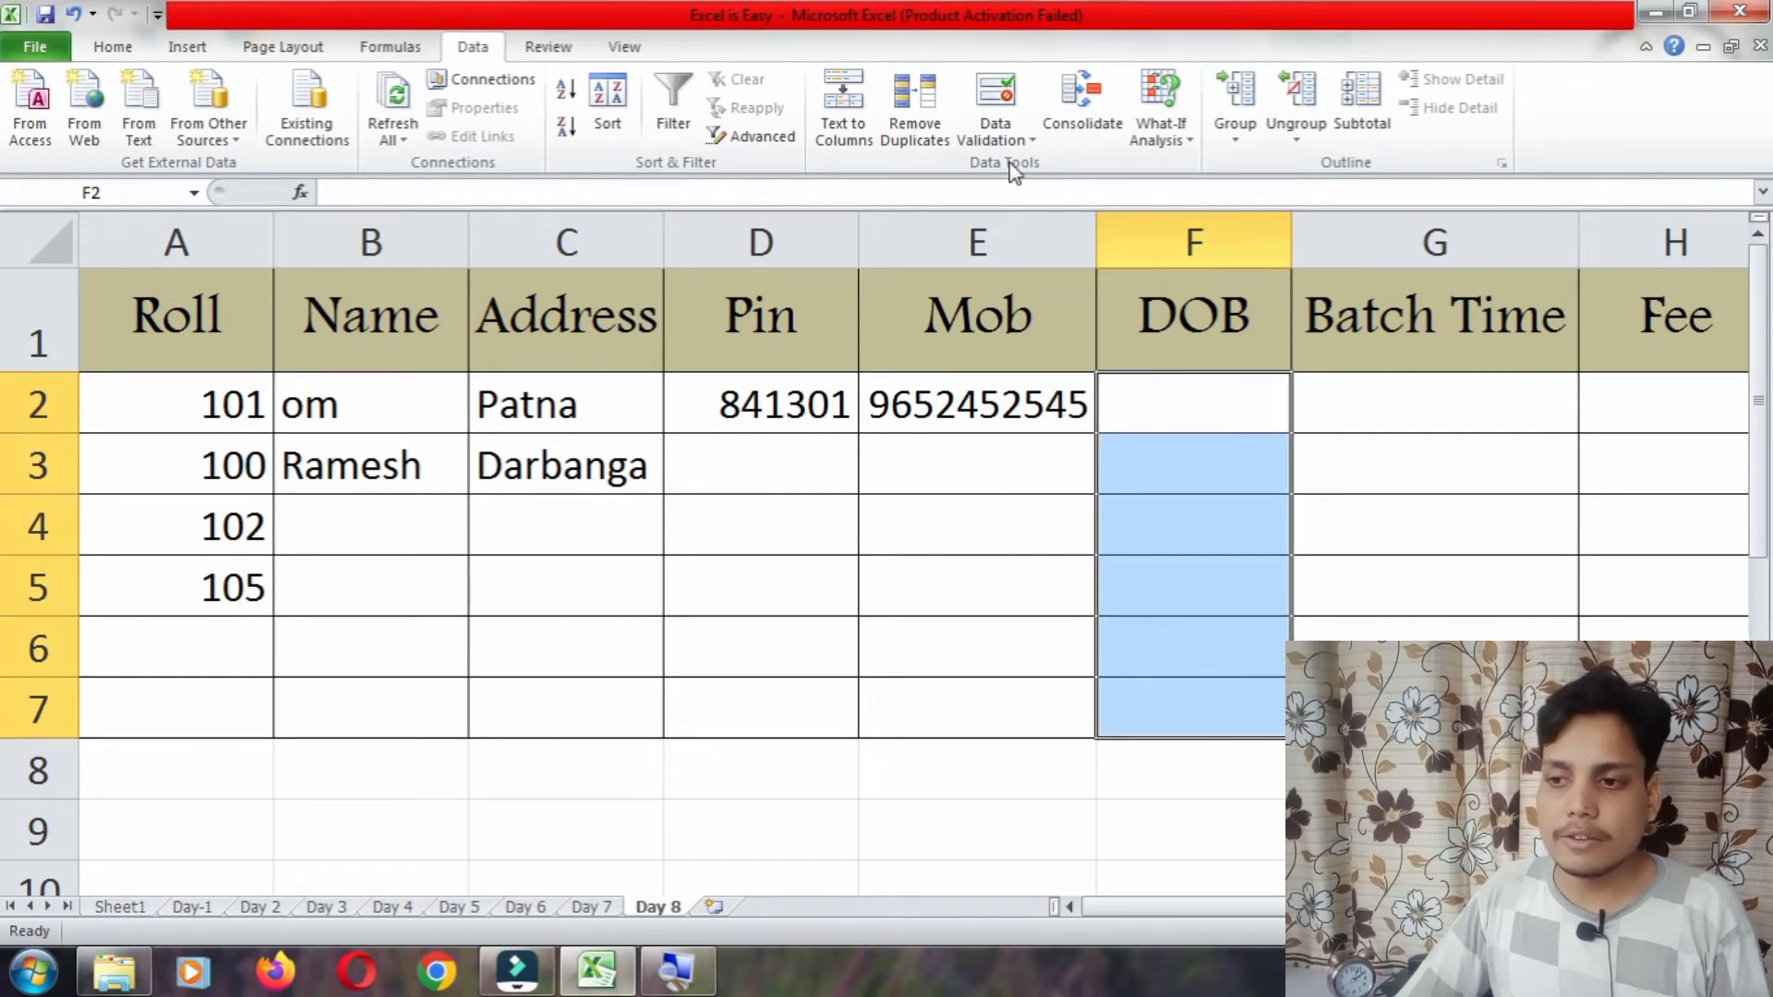
click(995, 97)
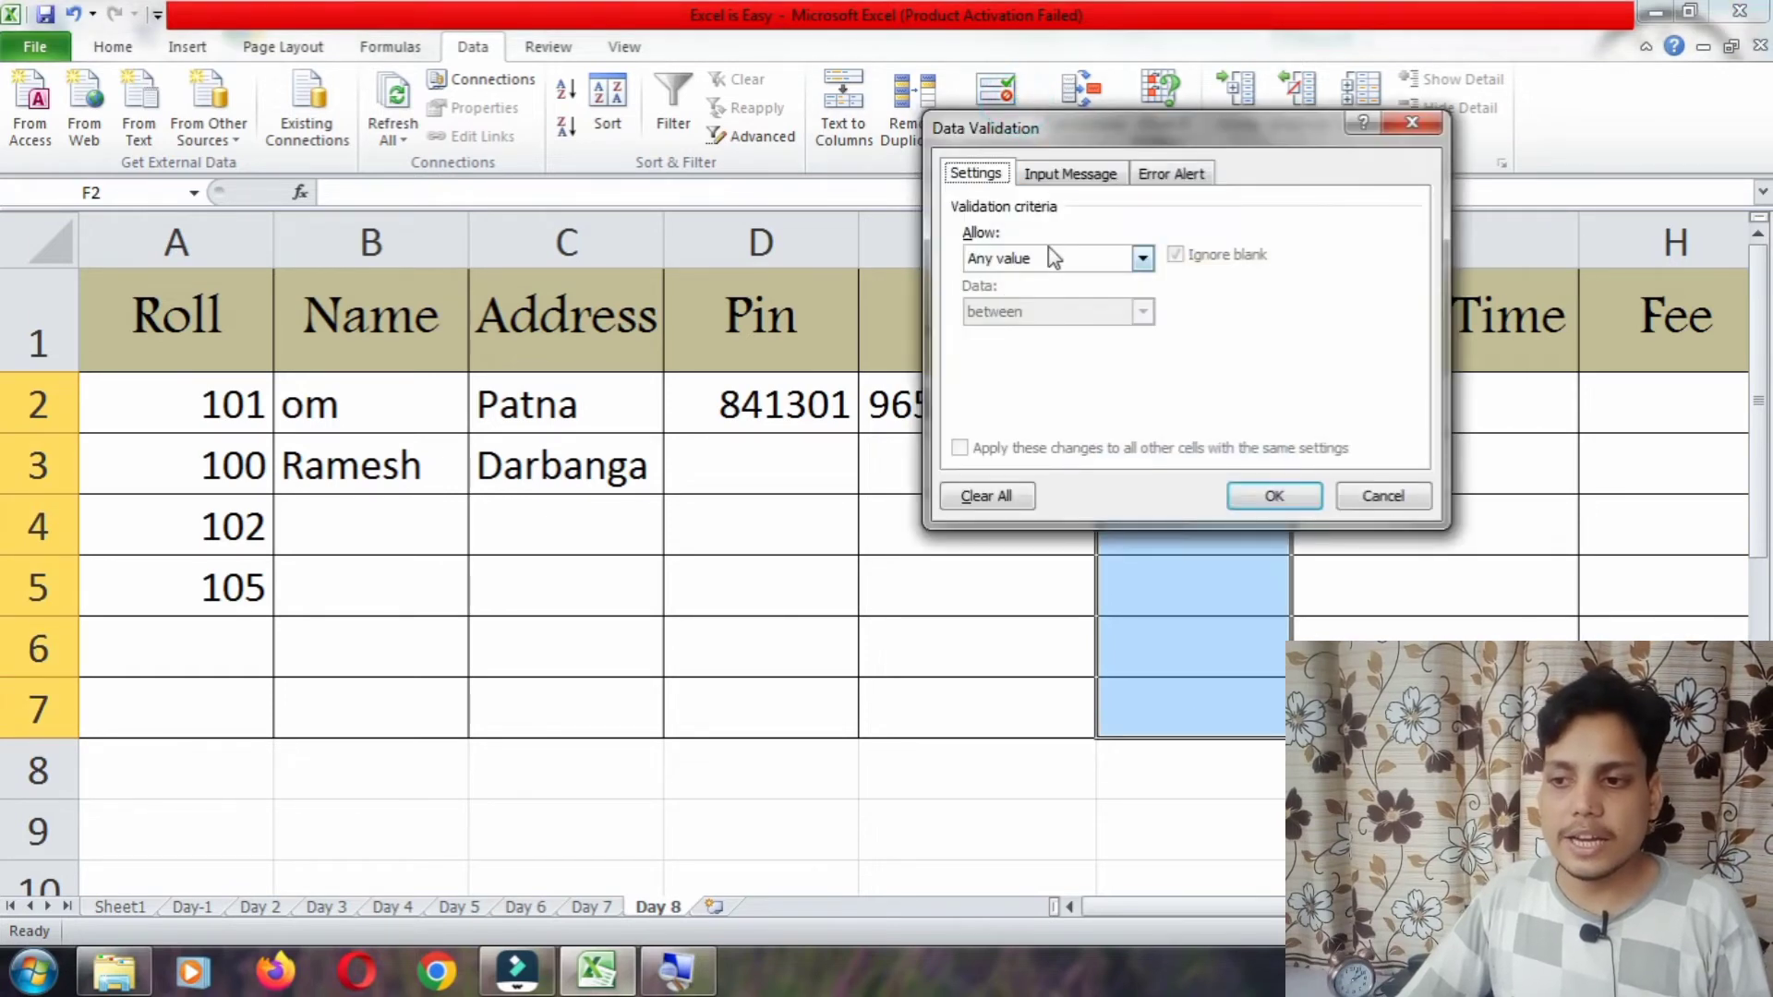
click(1053, 257)
click(997, 344)
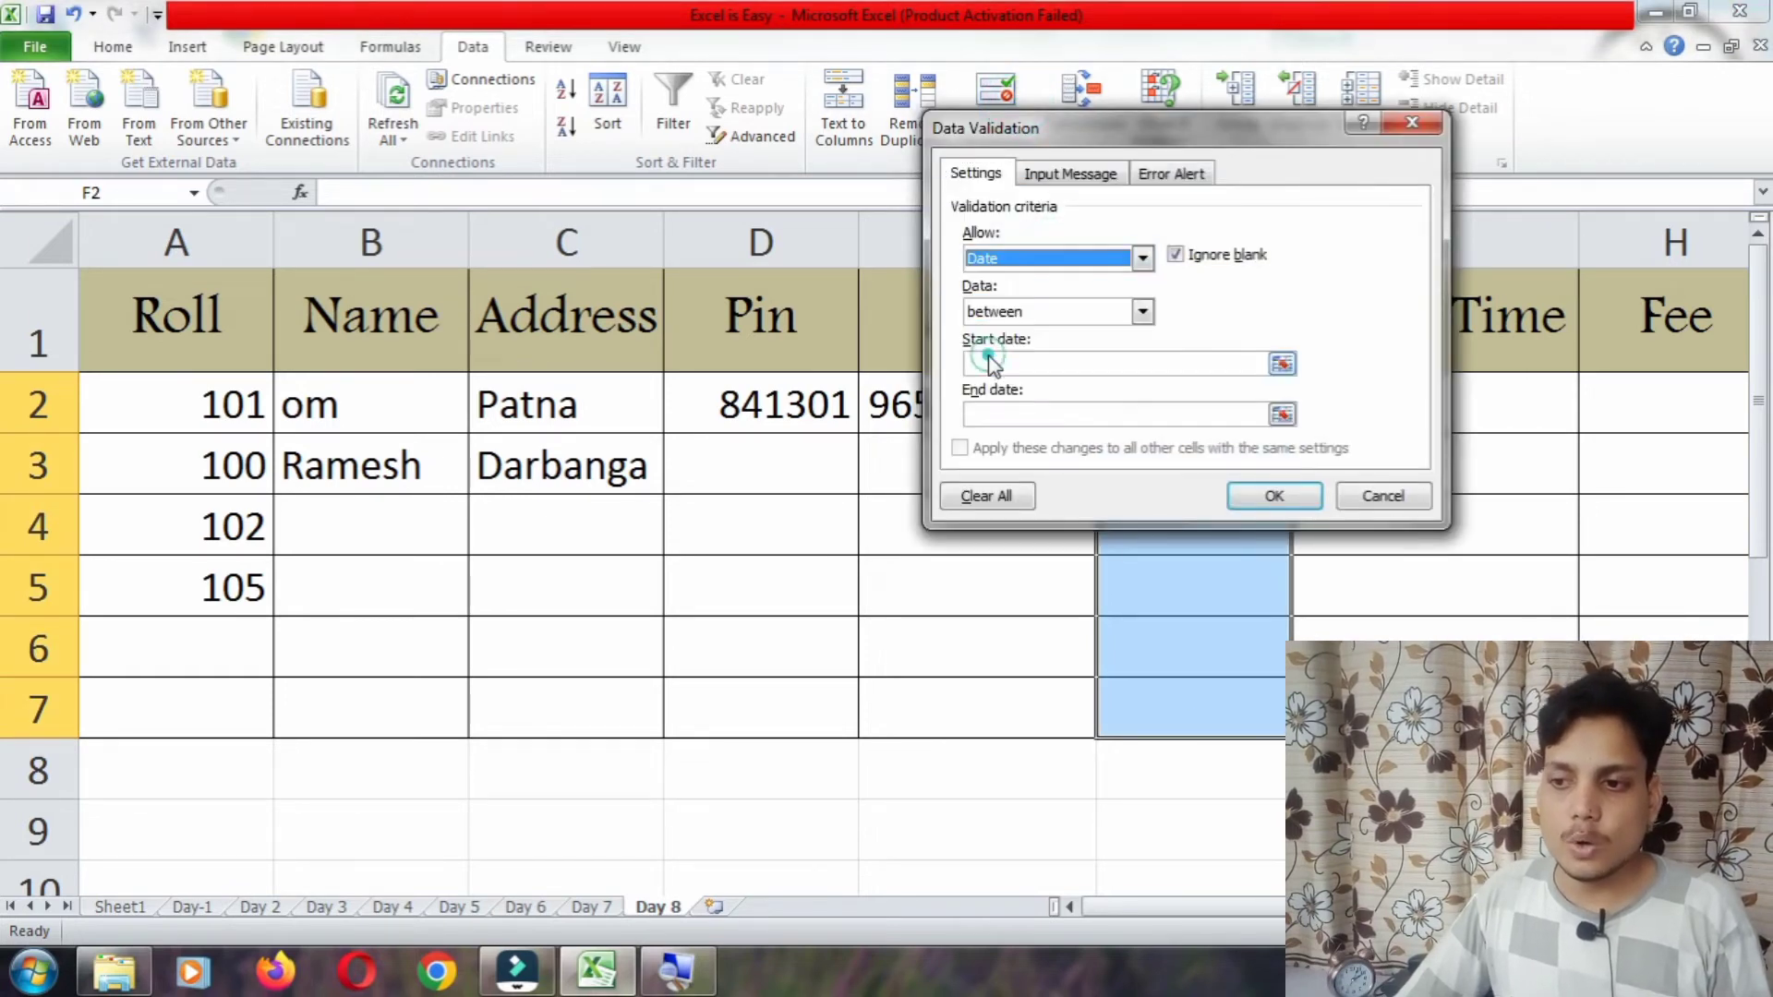
click(990, 360)
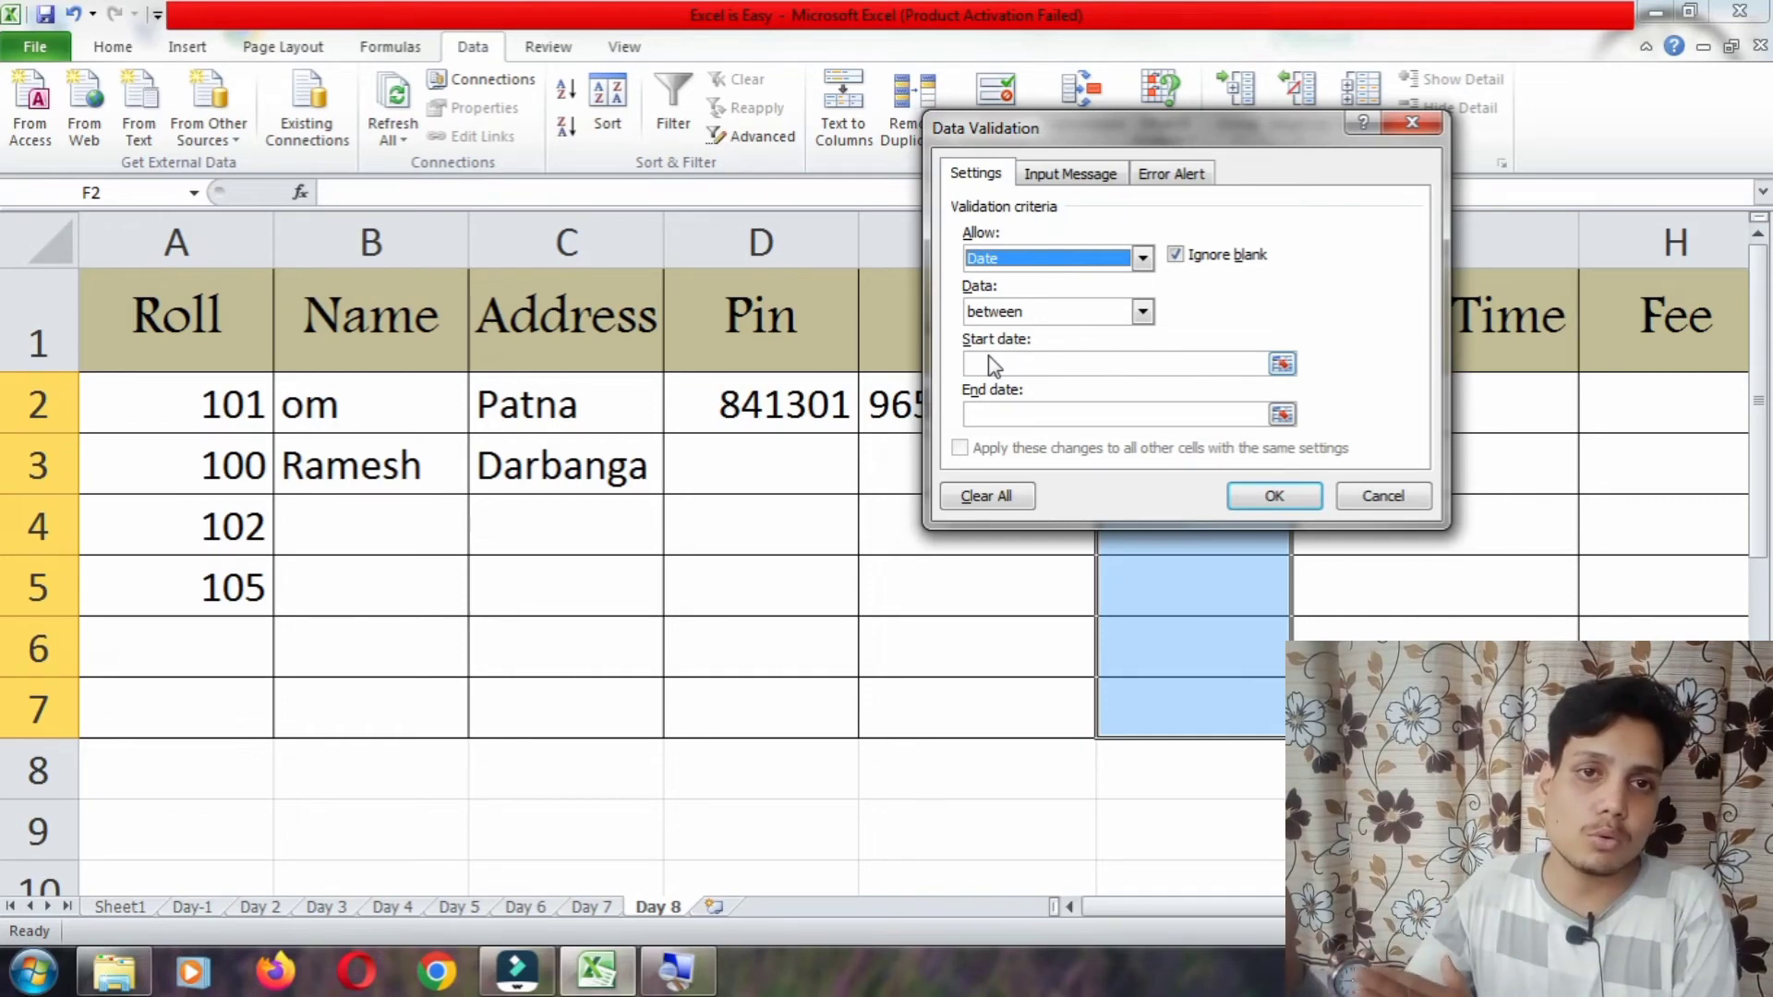
click(995, 364)
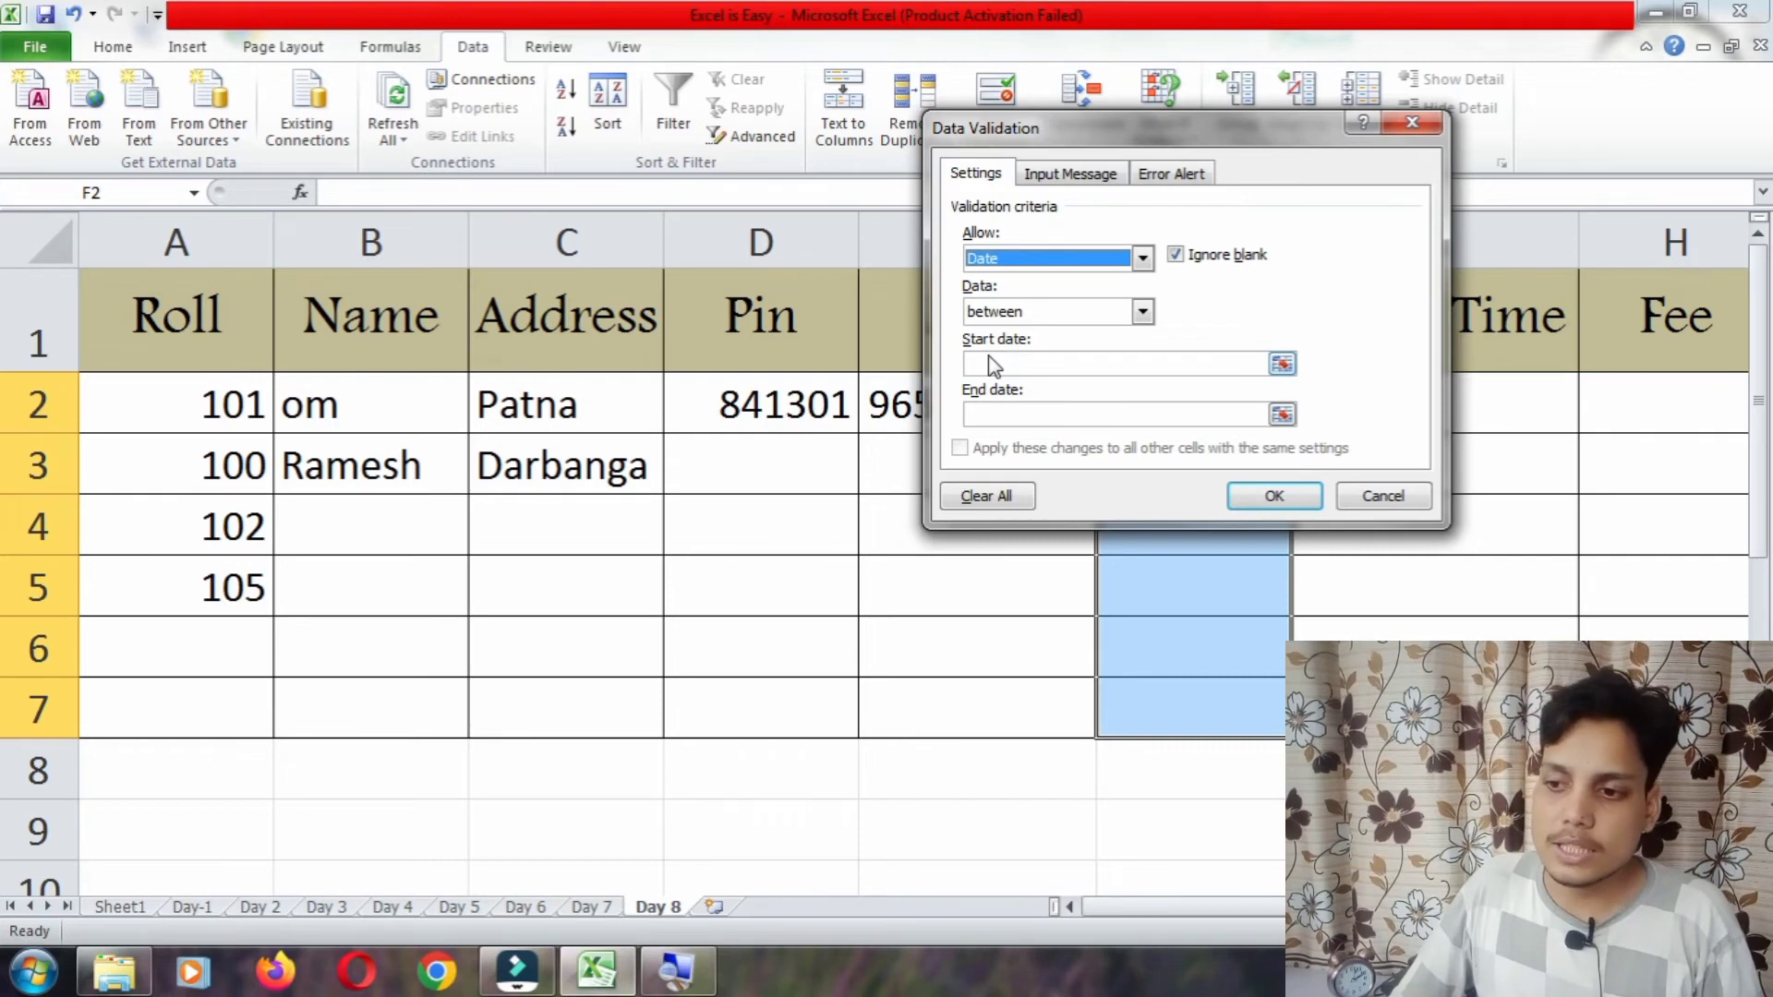
click(1023, 314)
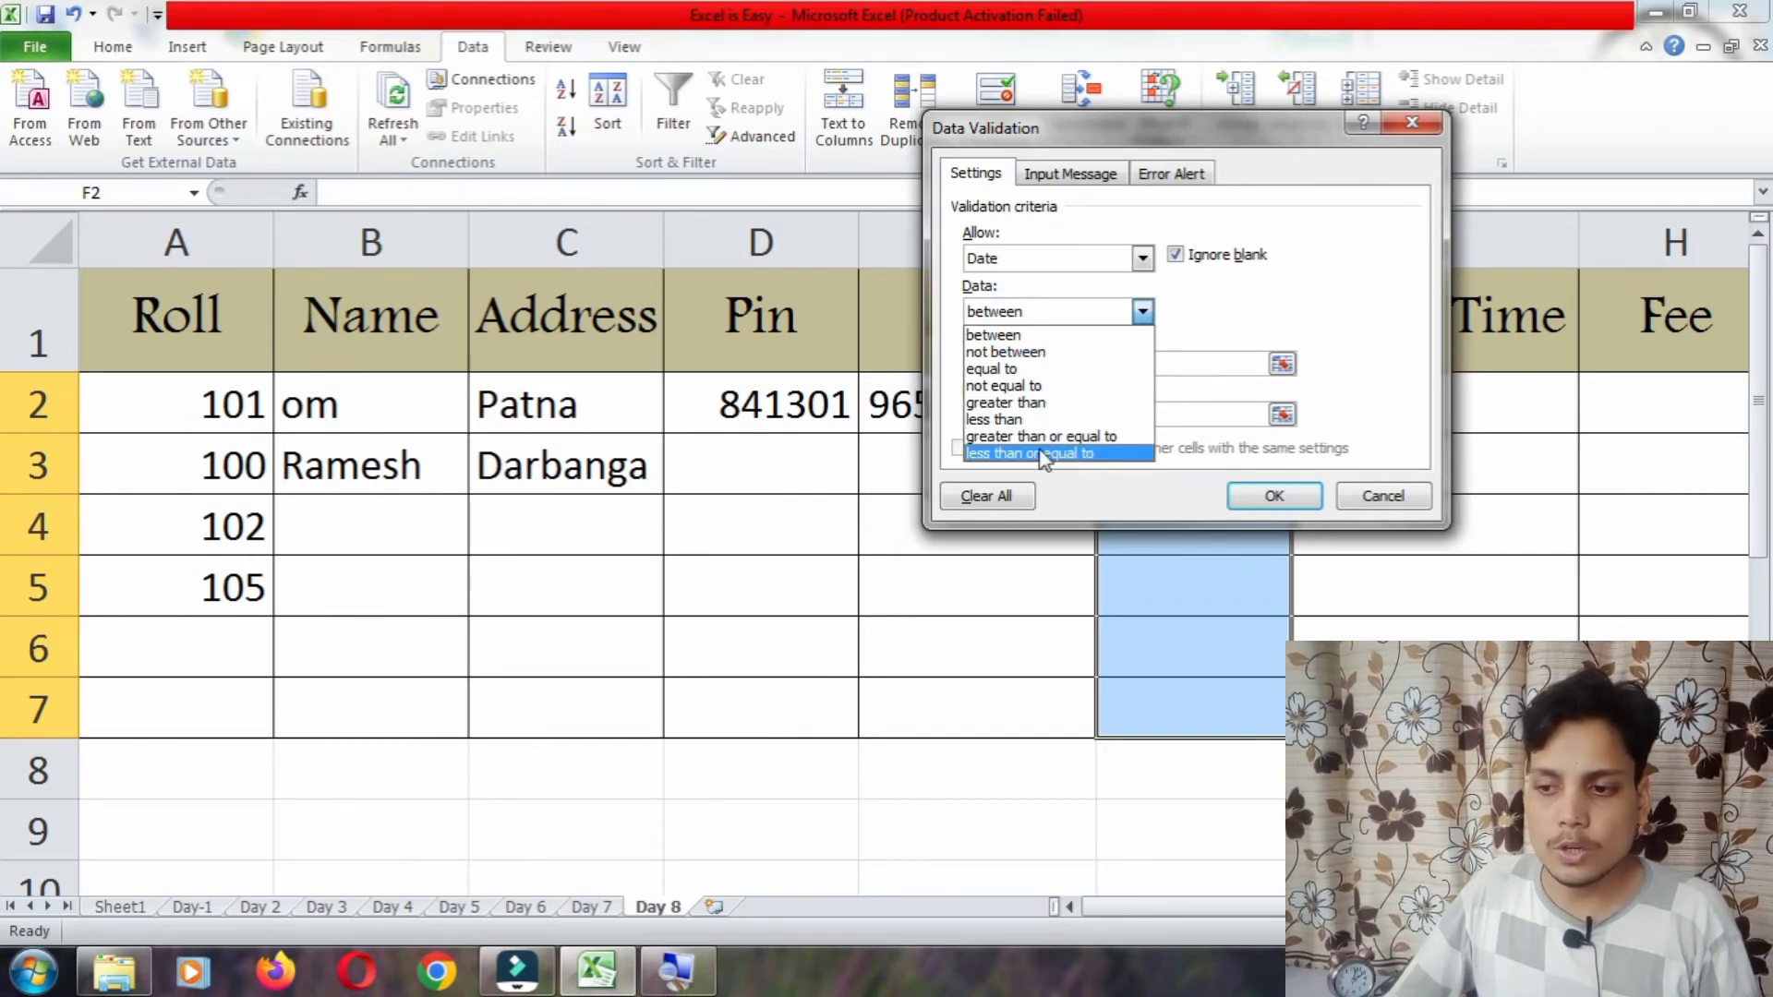
Set the DOB condition to less than or equal to, with end date 01/09/2004.
click(1044, 453)
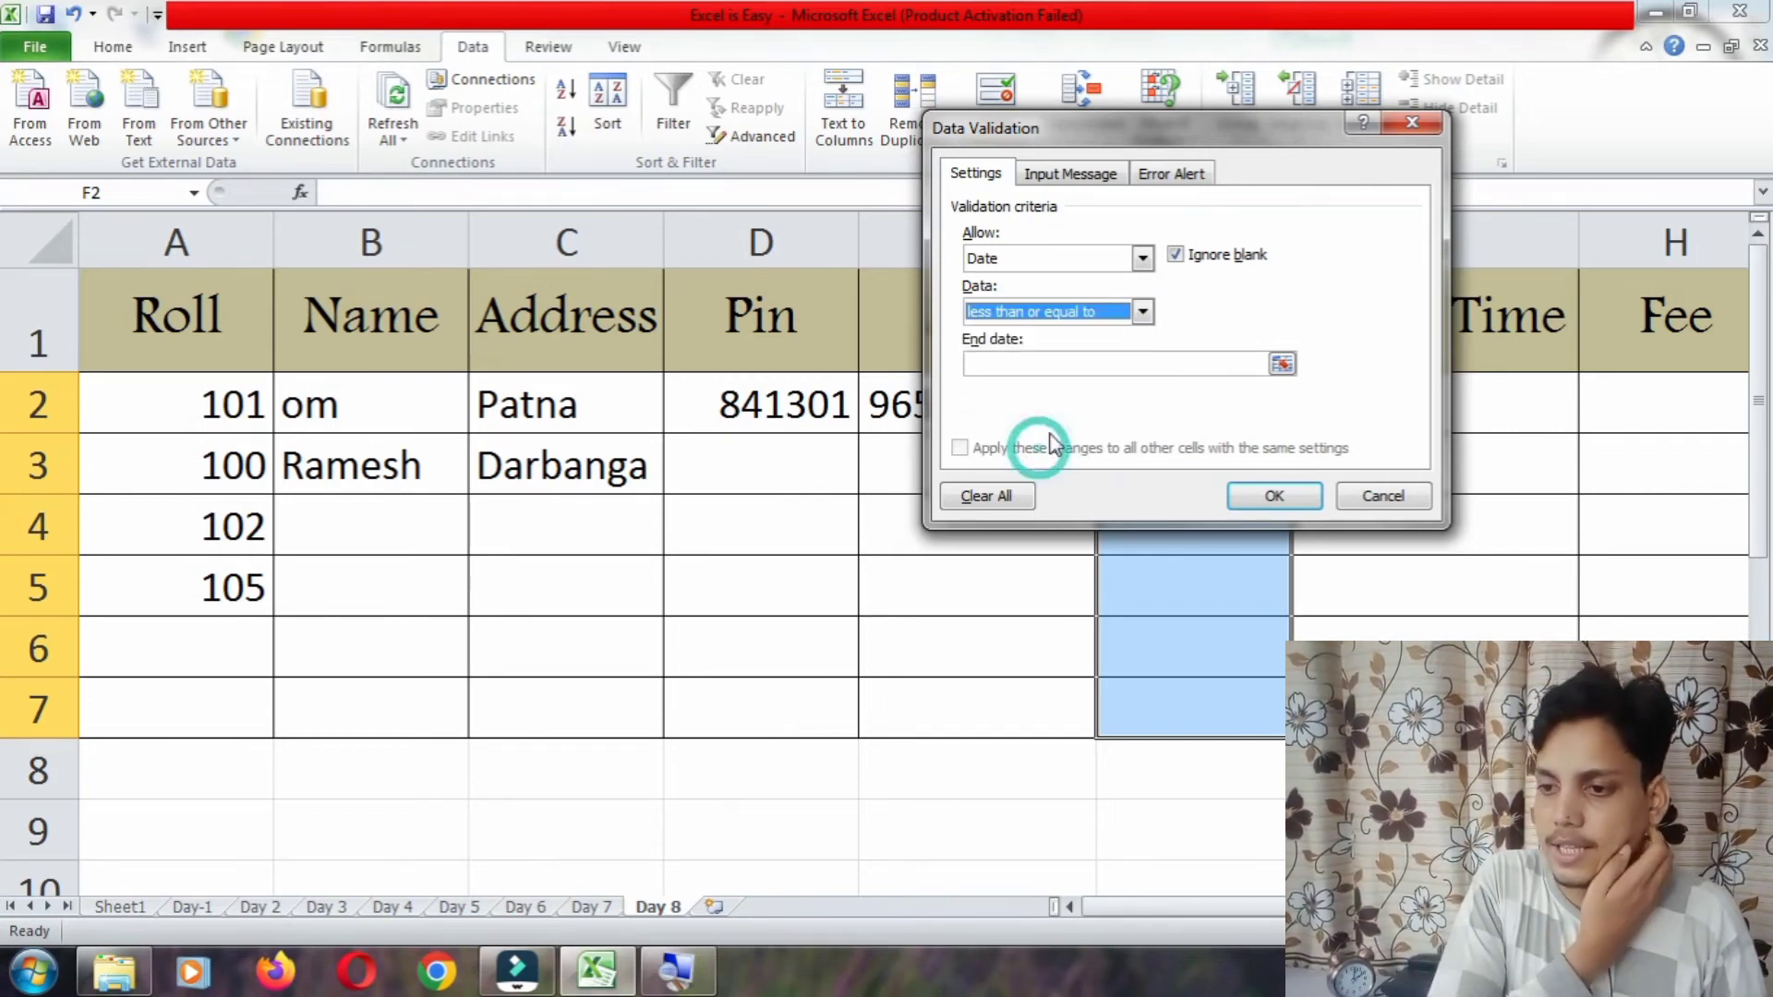
click(1061, 364)
text(01/09/2004)
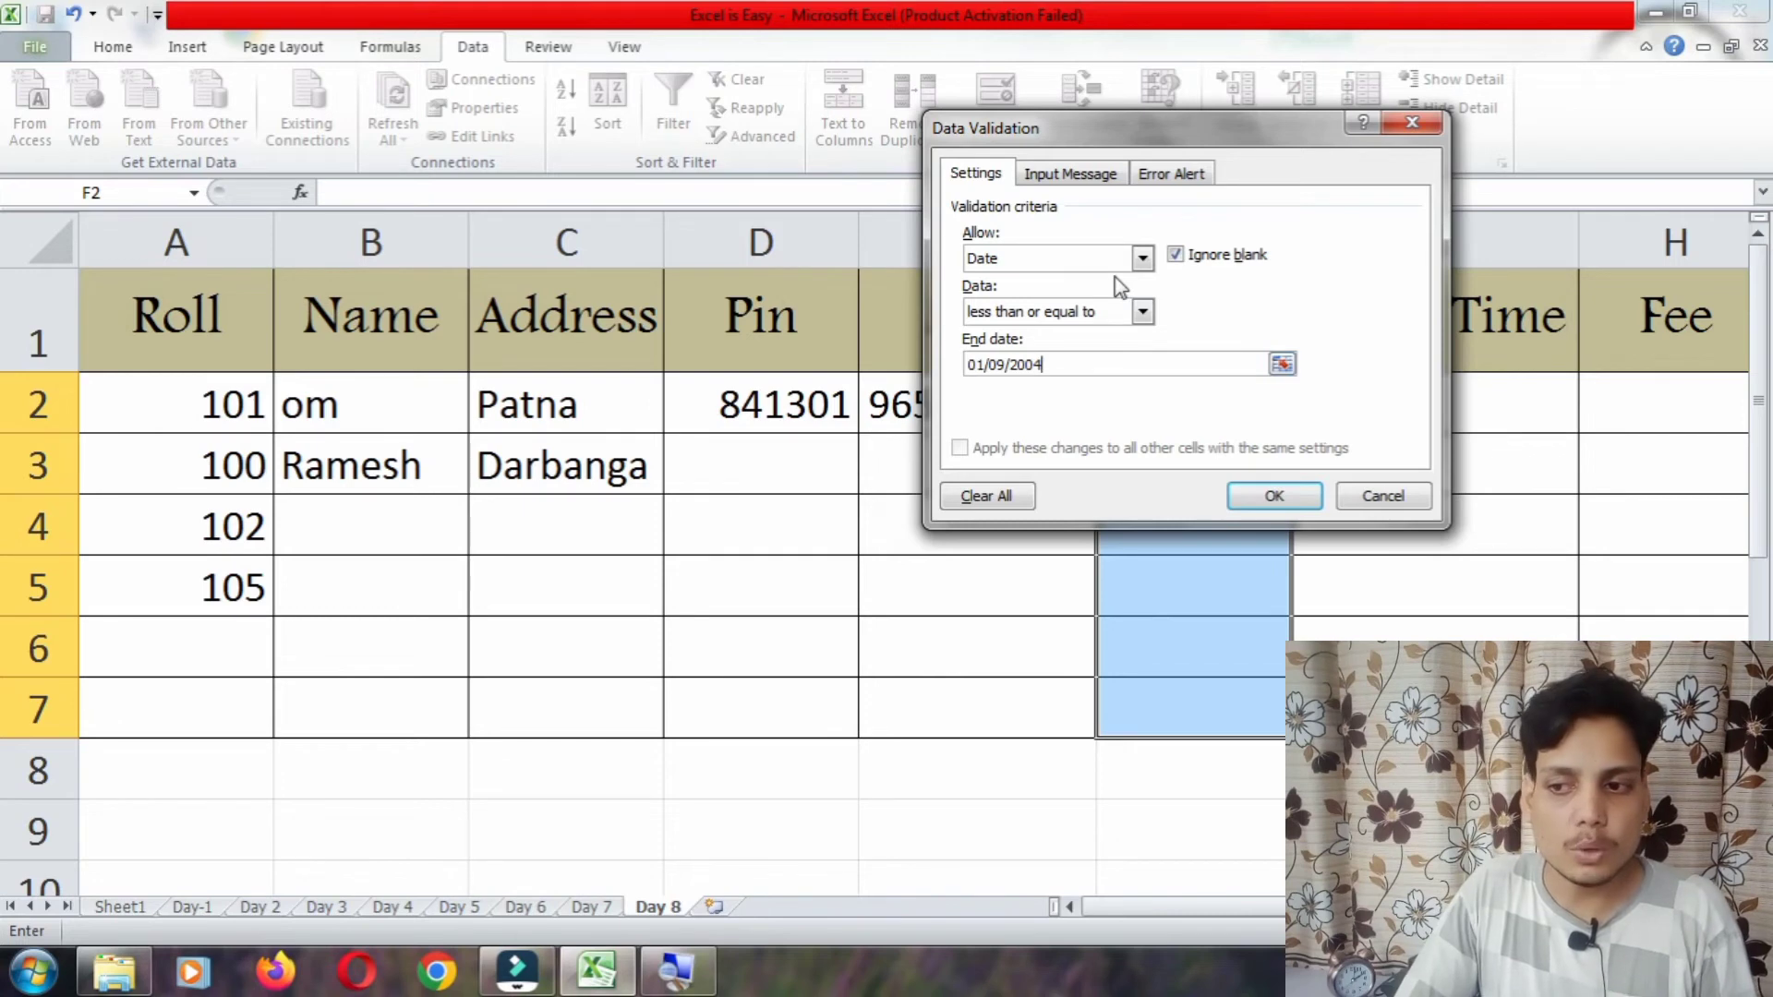
Title the Stop alert 'Wrong Input' with message 'The date of birth should be less than or equal to 01/09/2004'.
click(1186, 171)
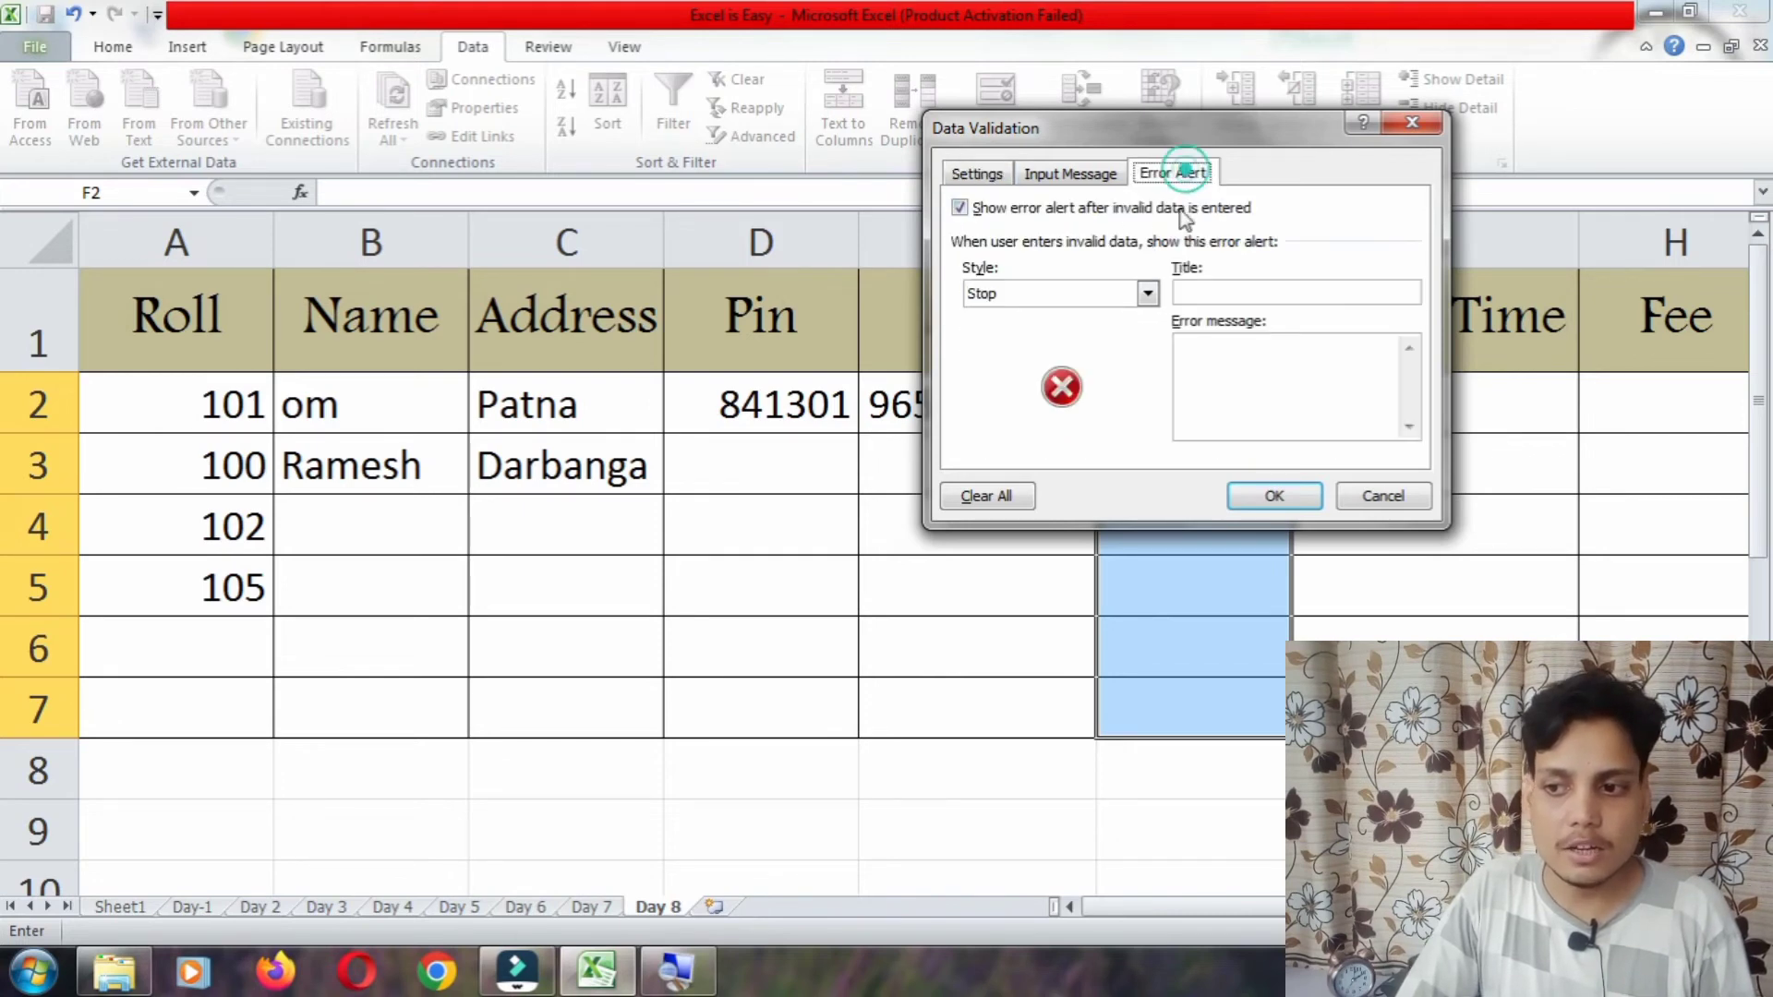
click(1199, 290)
text(Wrong In)
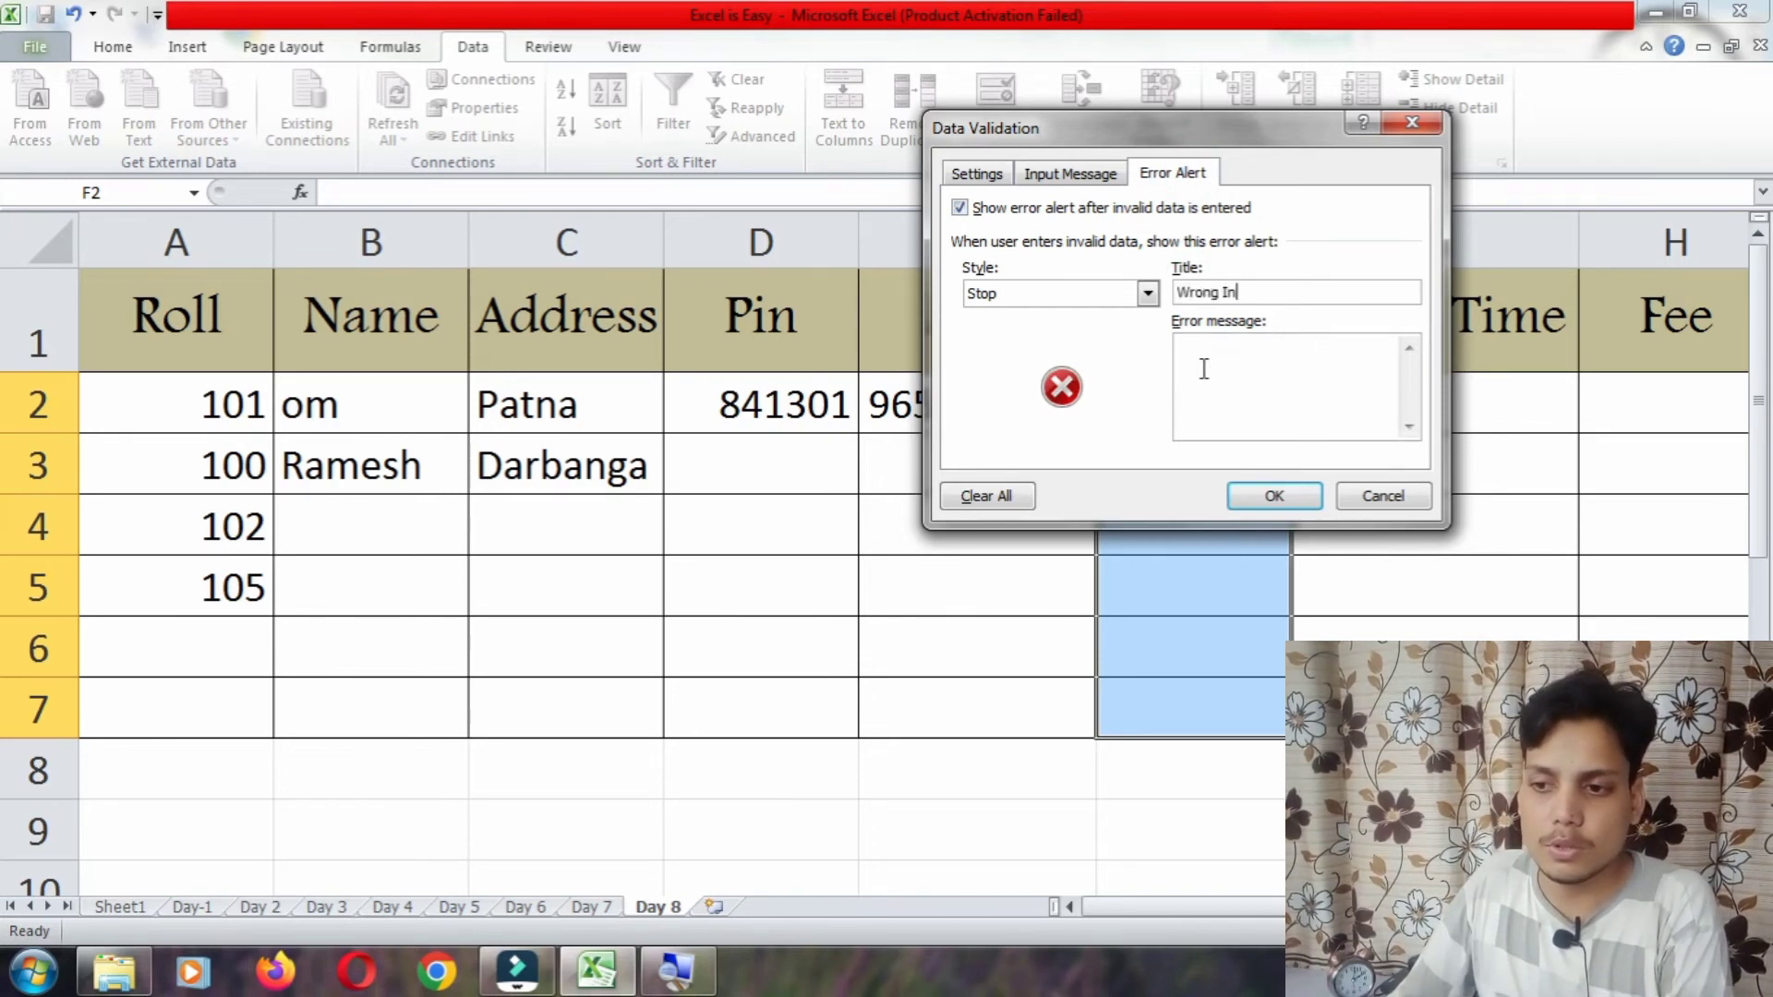
text(put)
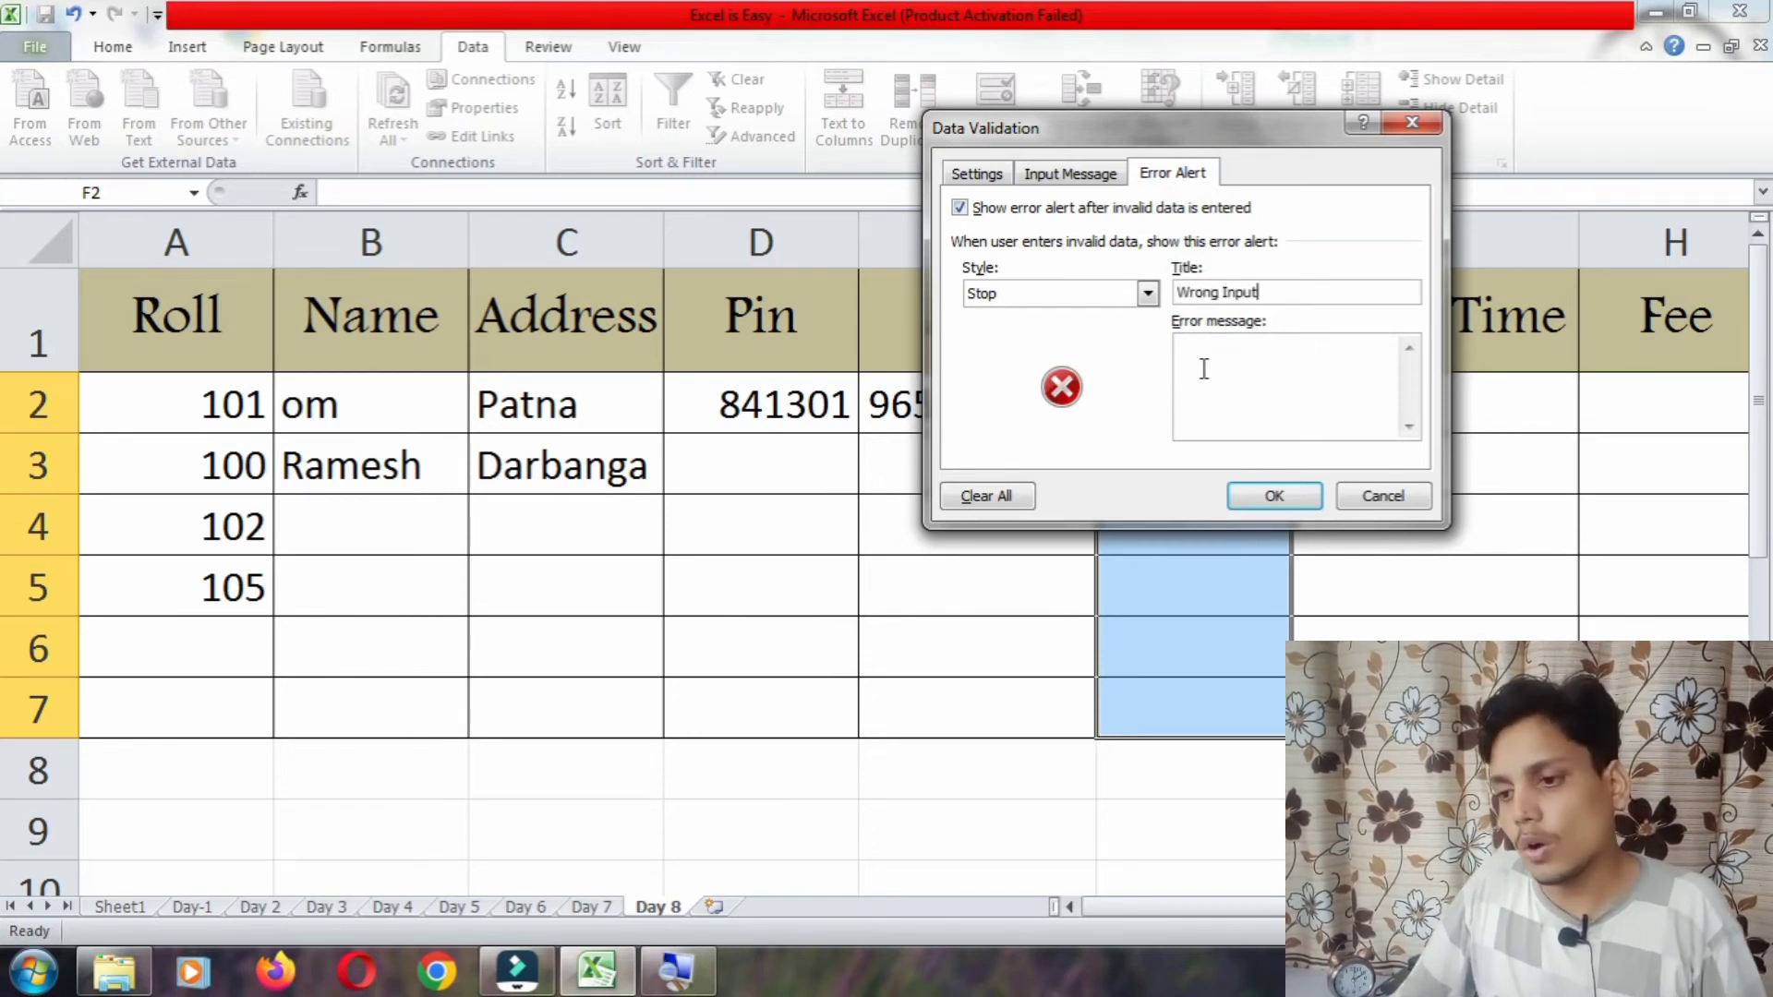
click(1204, 368)
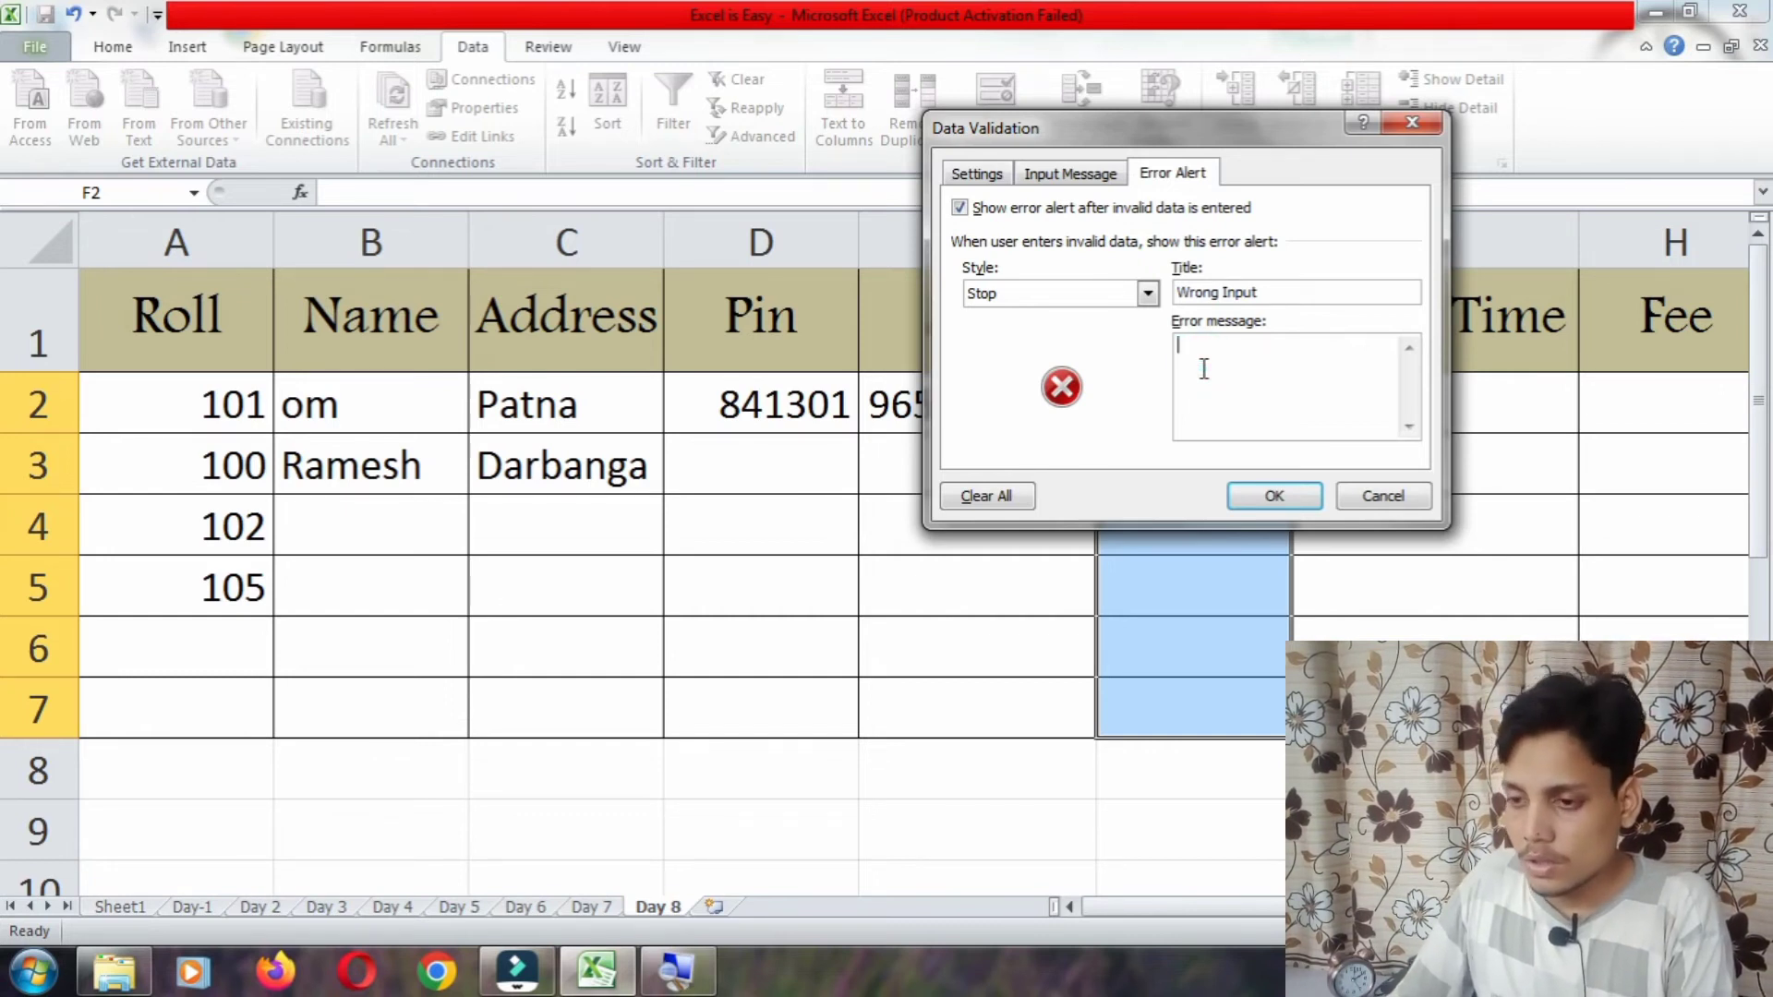
text(The da)
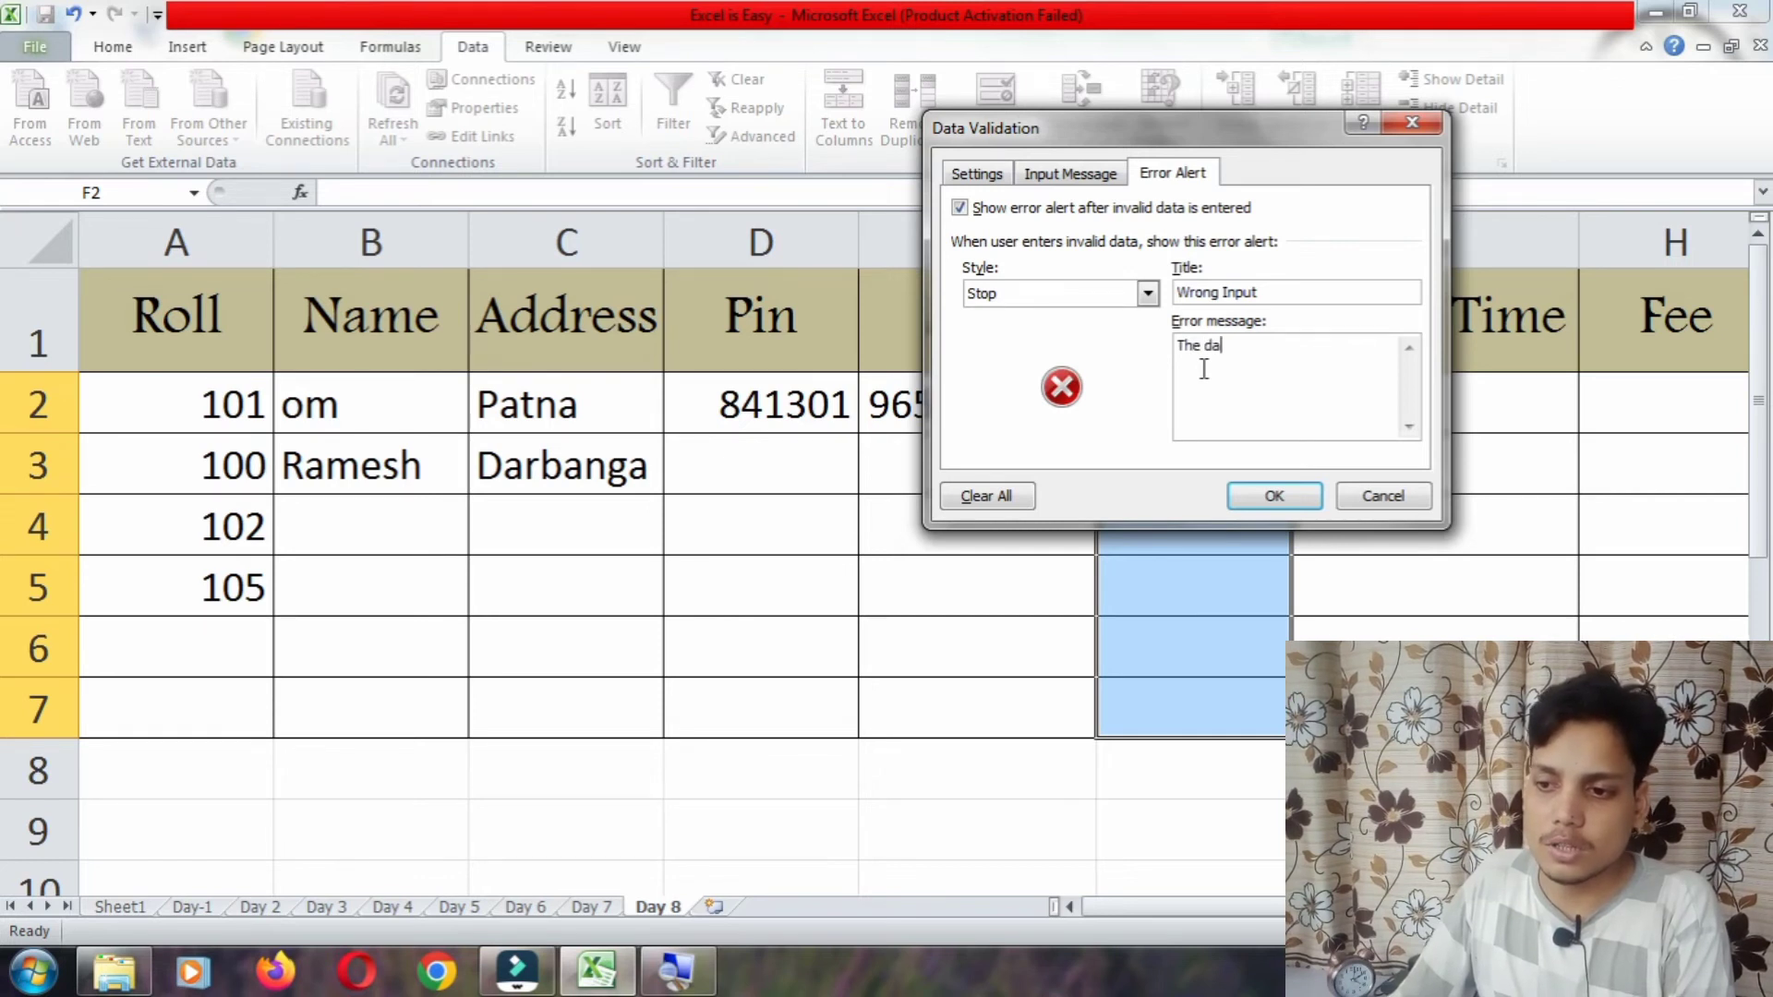
text(te of birth shou)
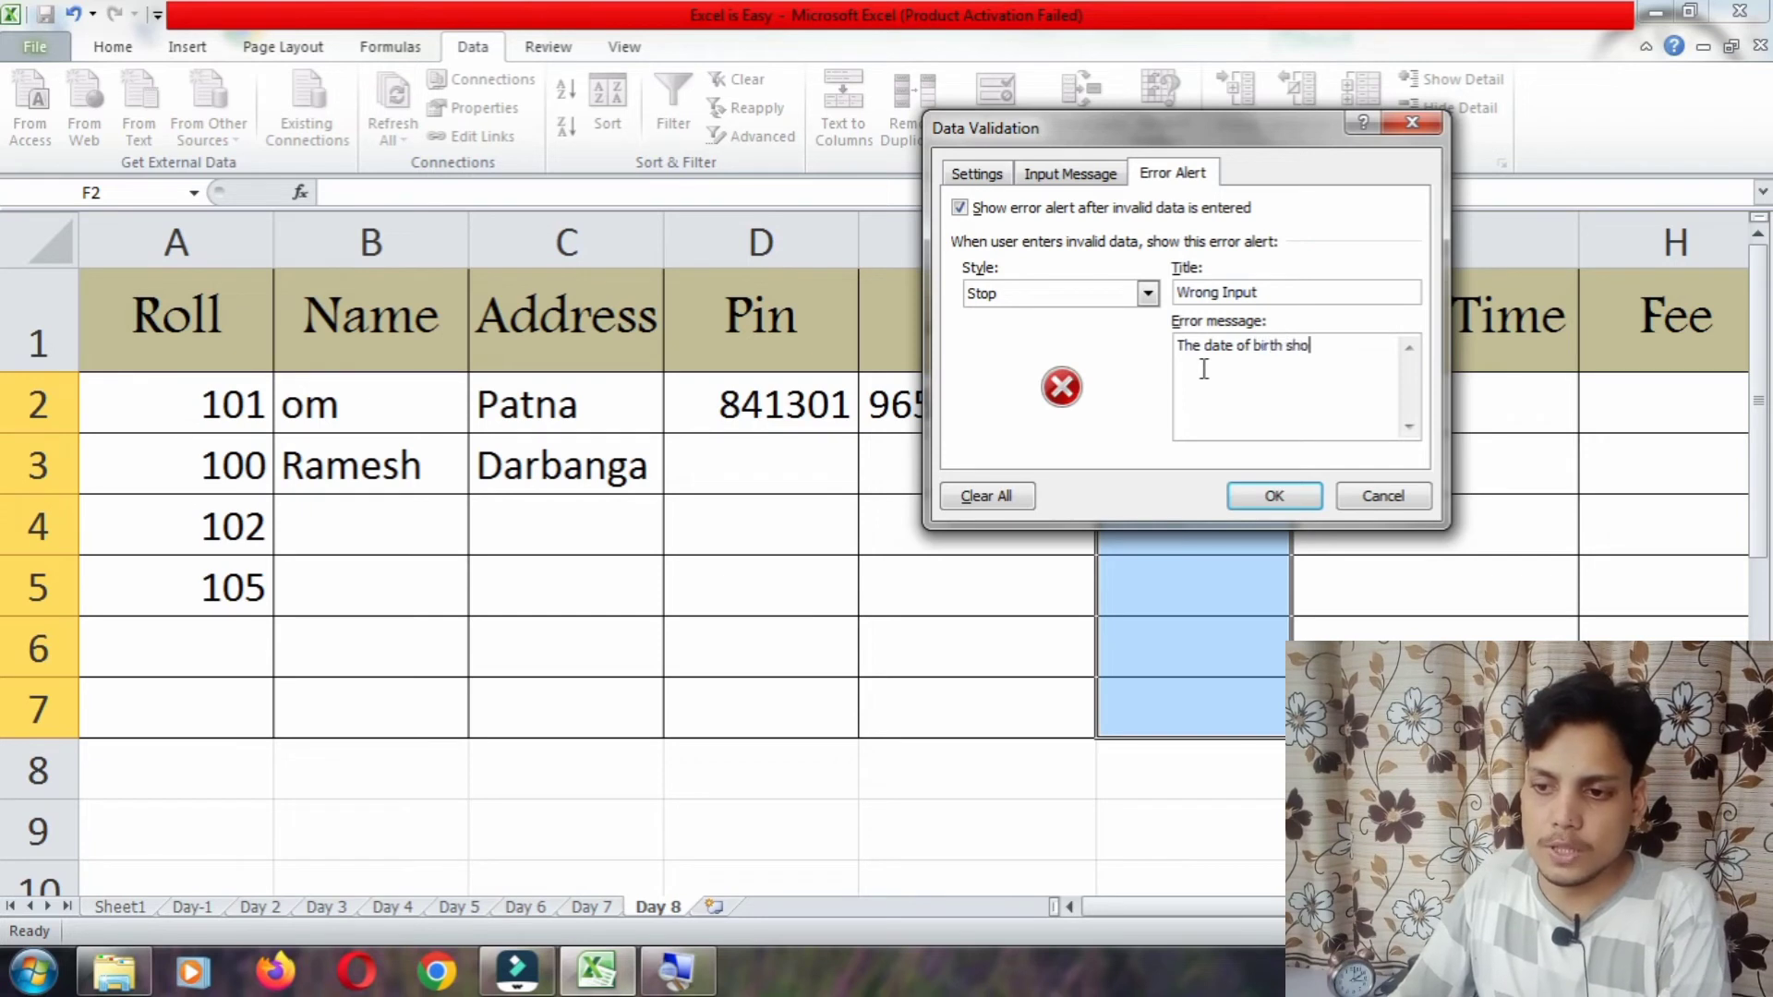
text(ld be)
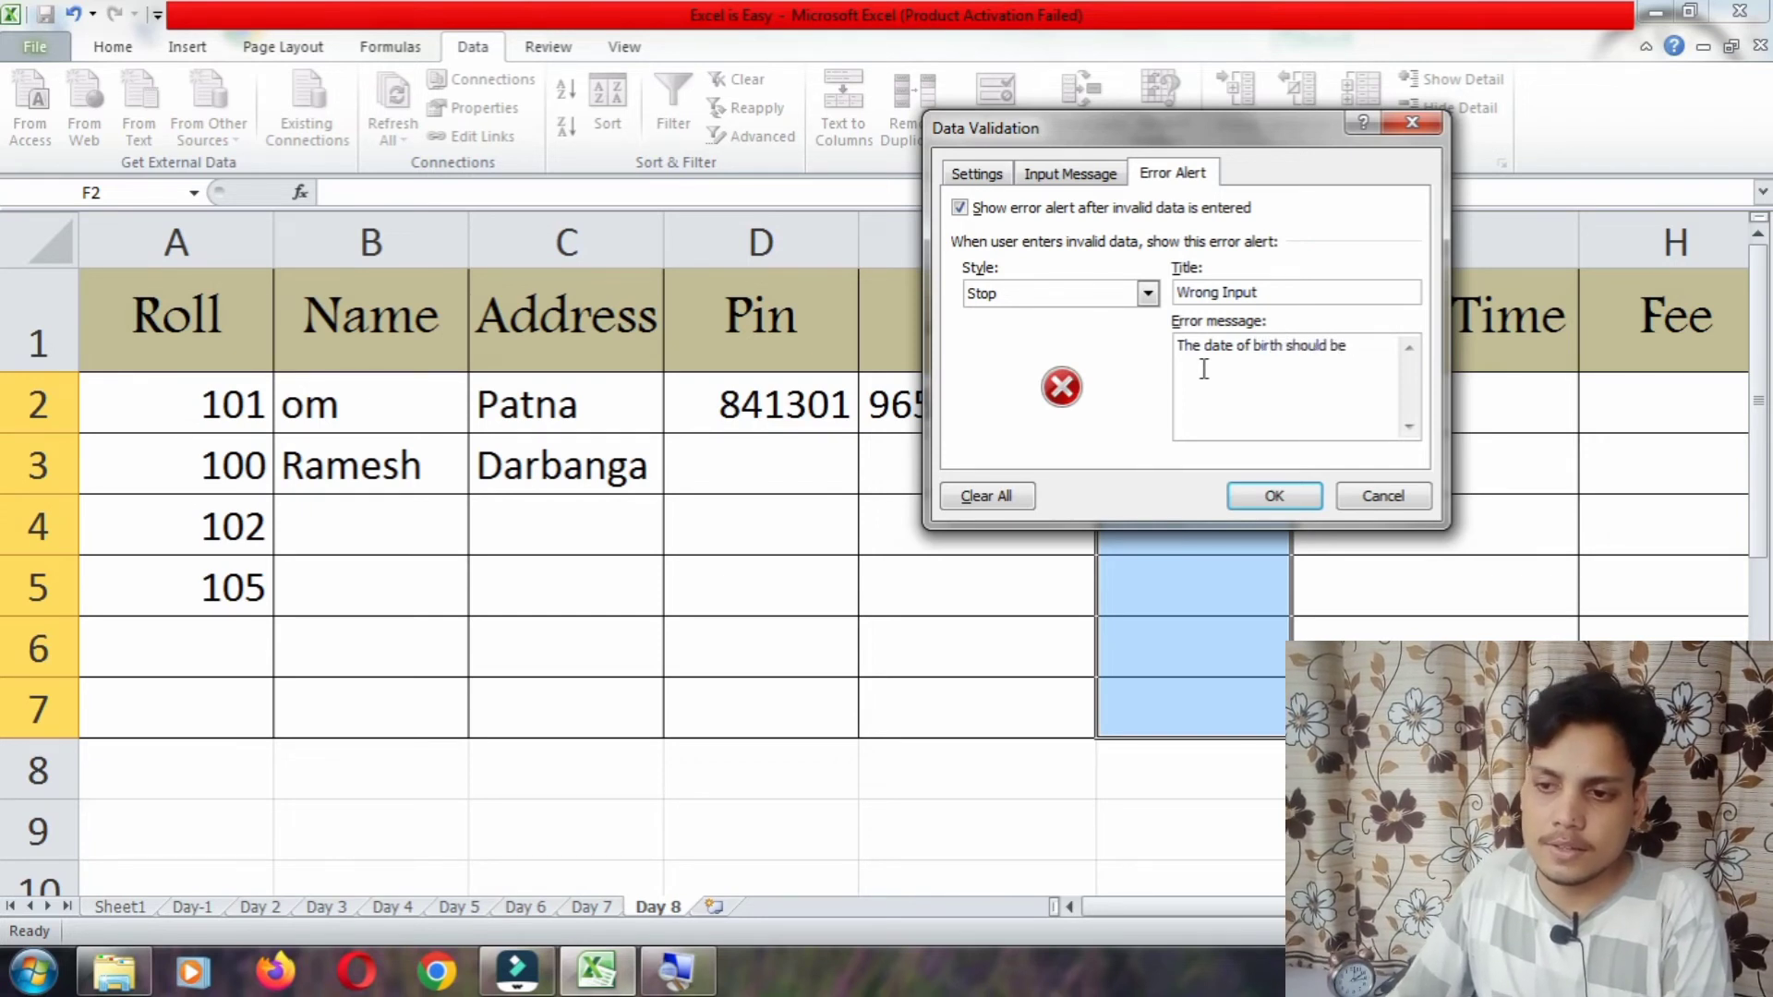
text( less th)
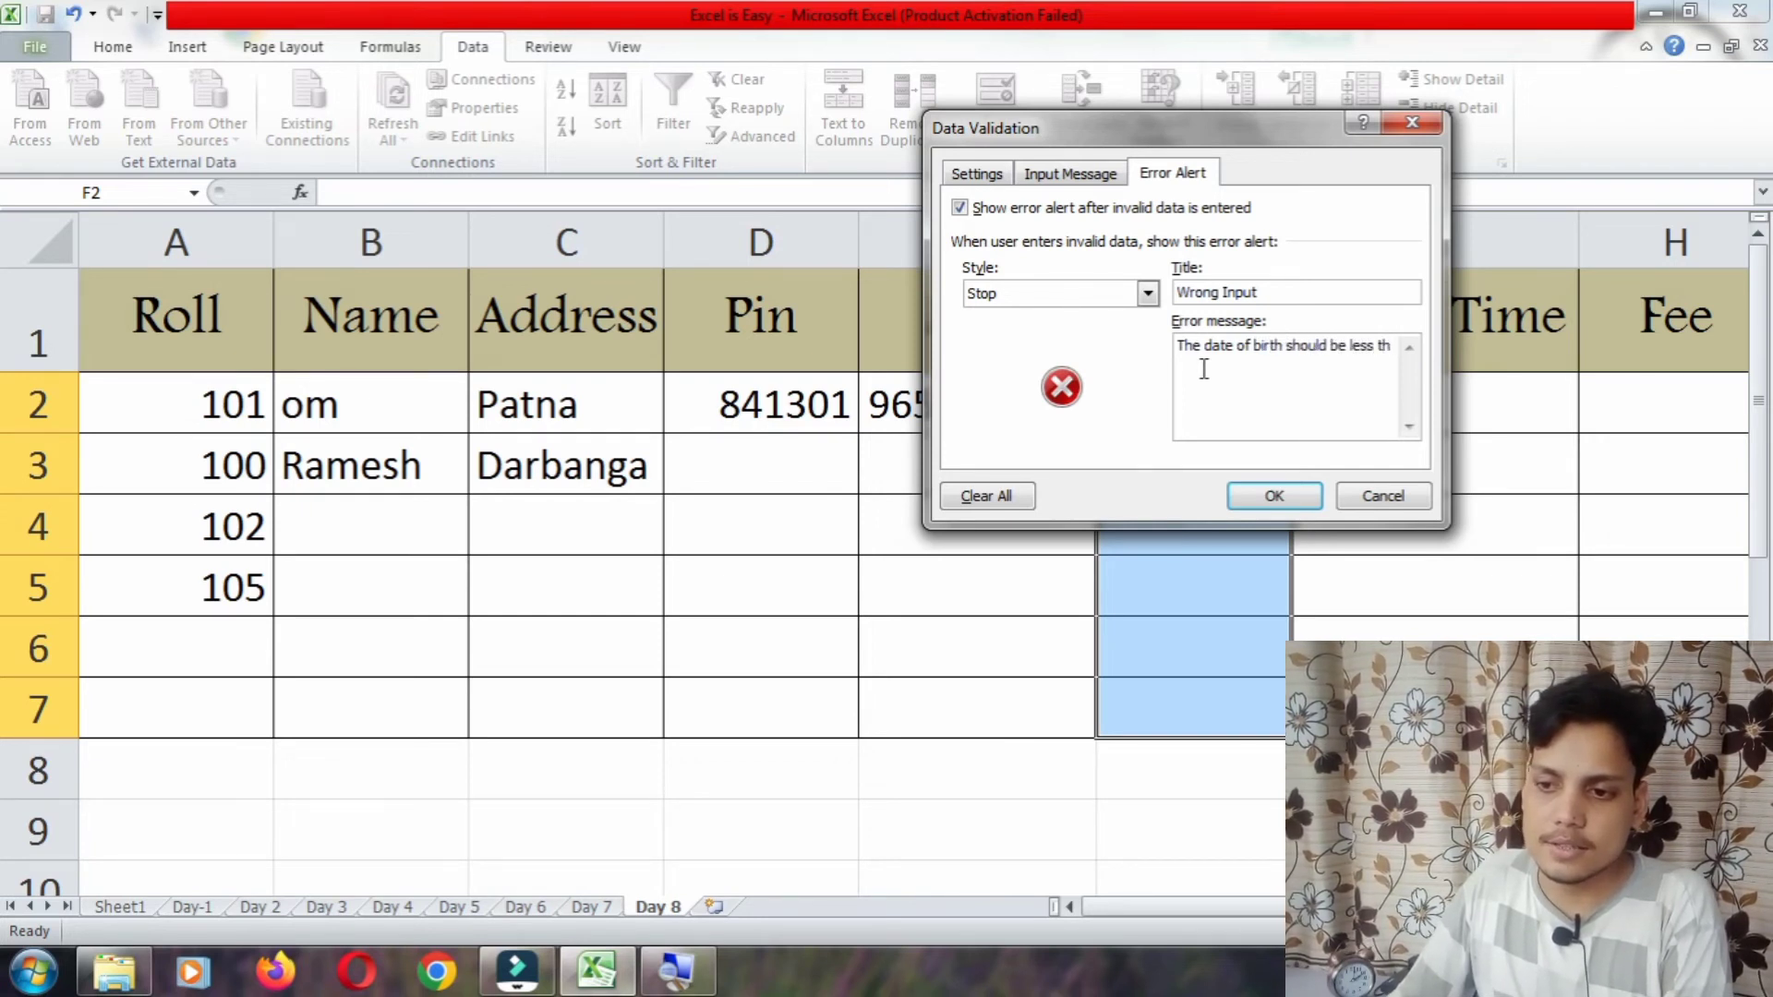
text(an or)
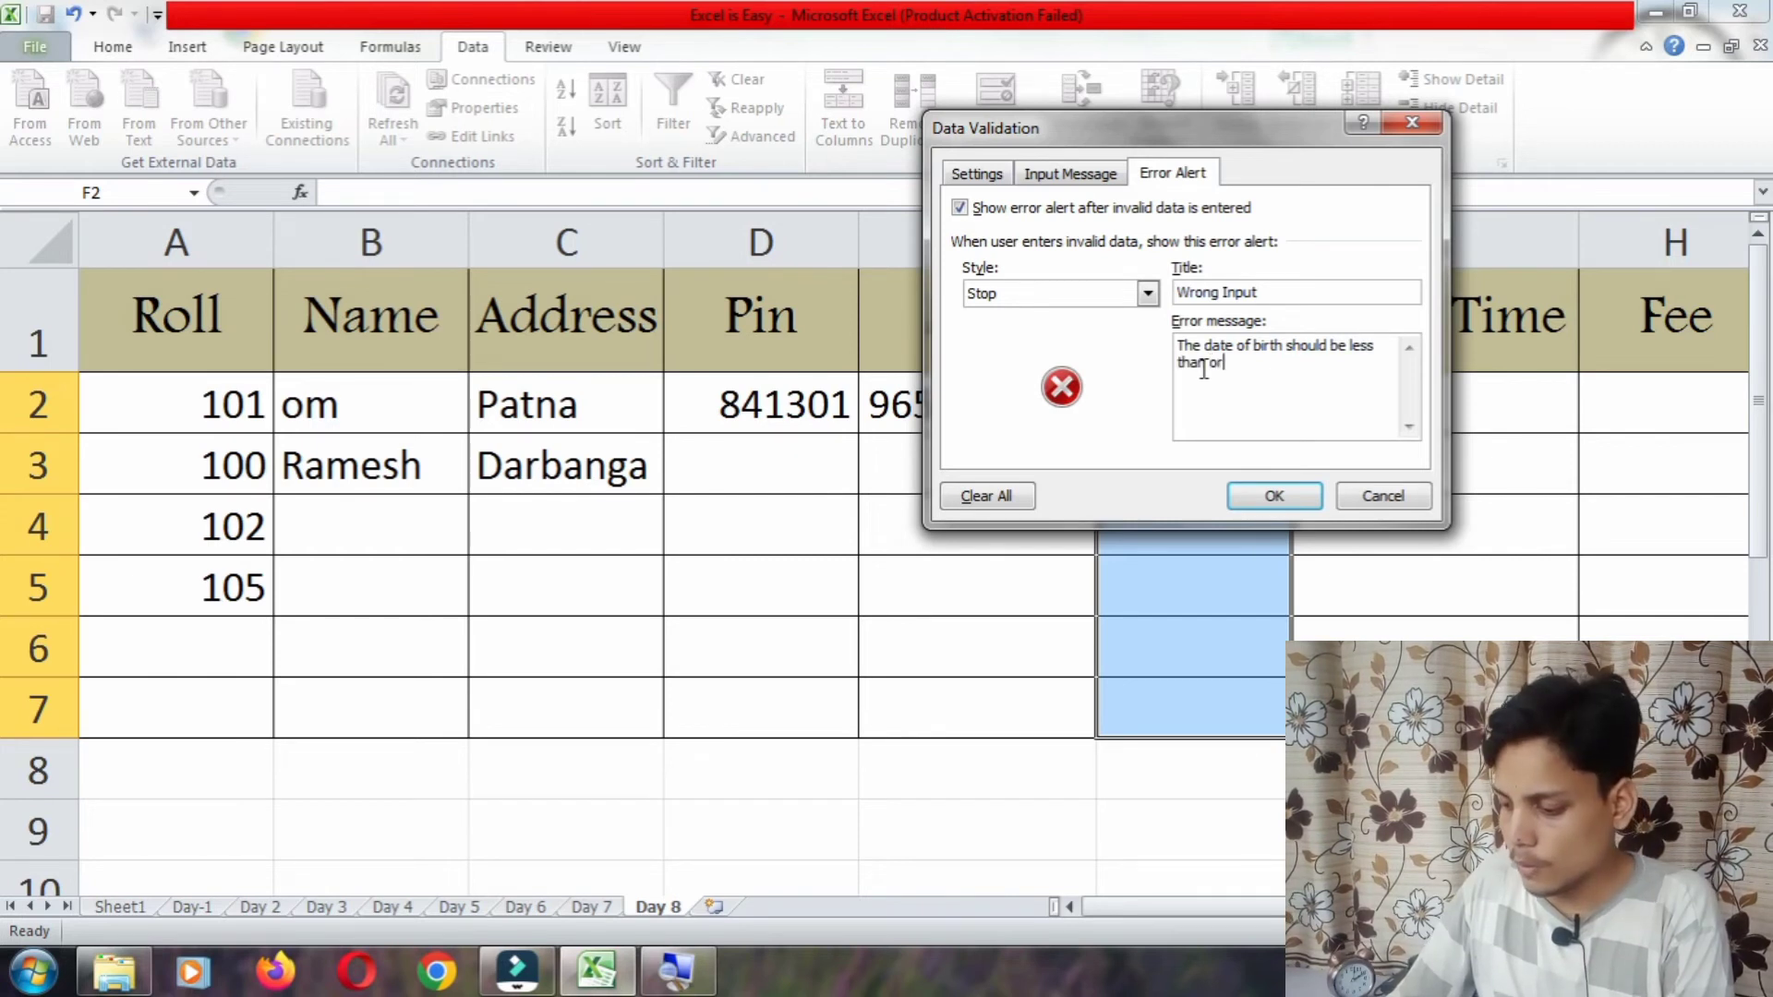
text( equal)
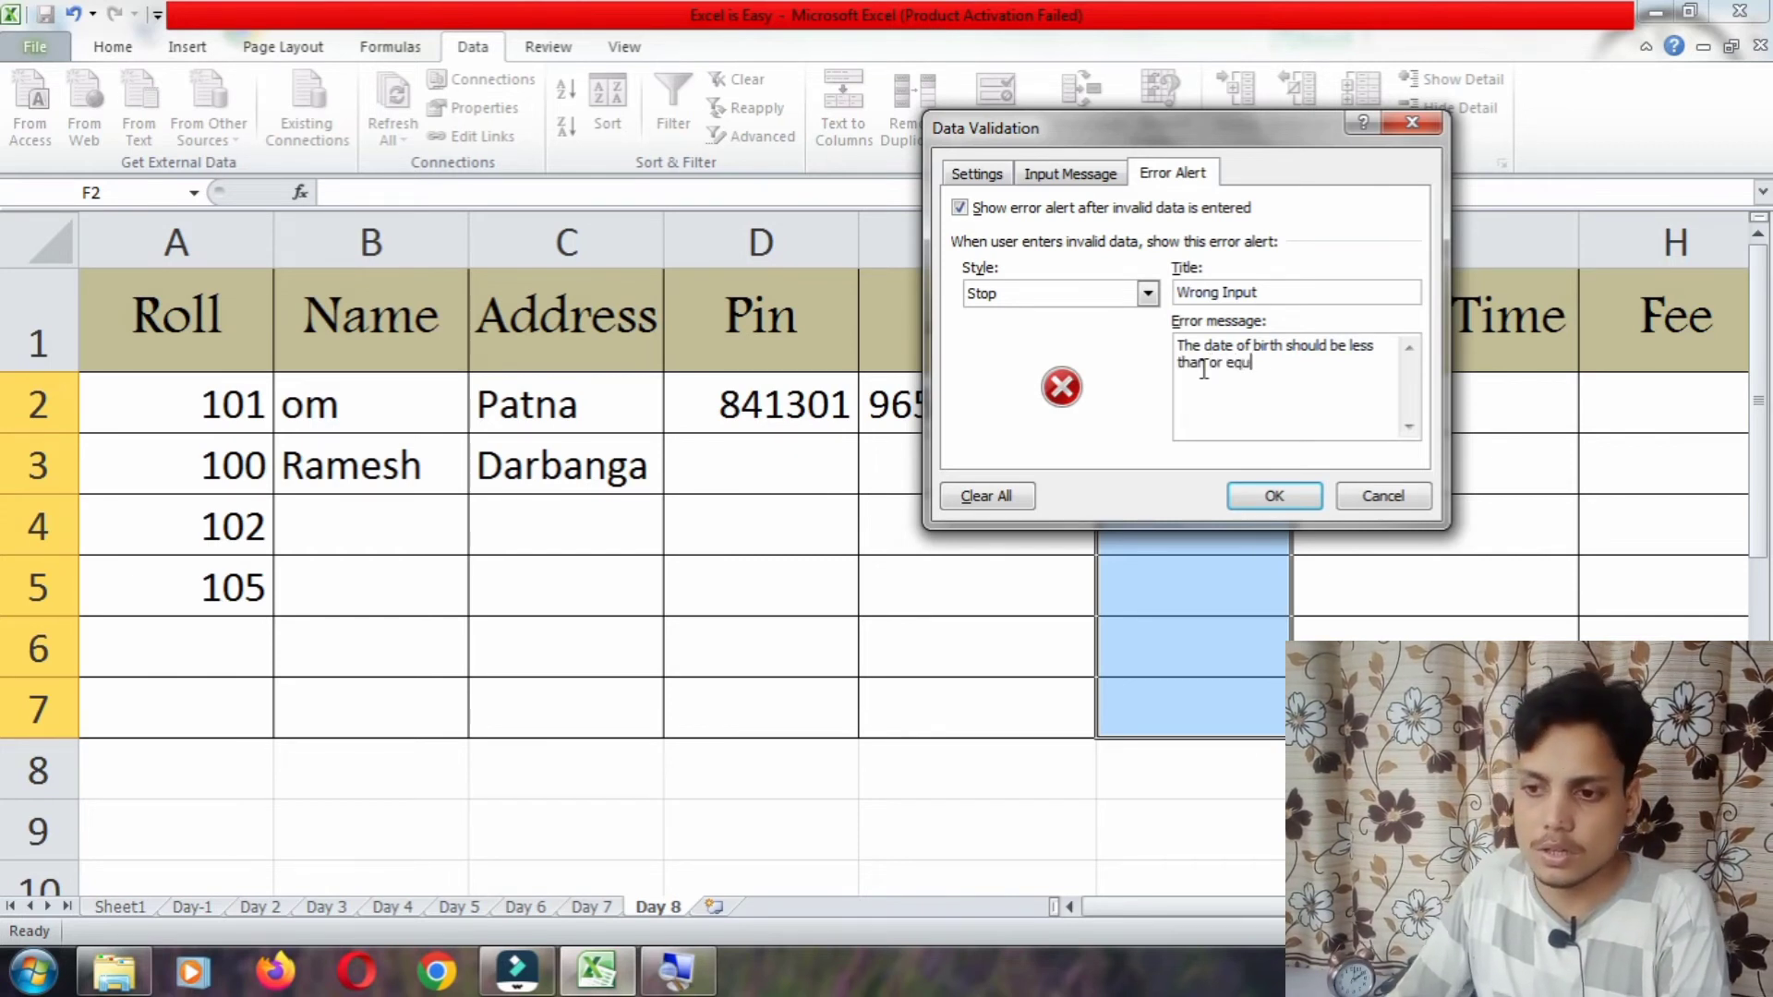
text( to)
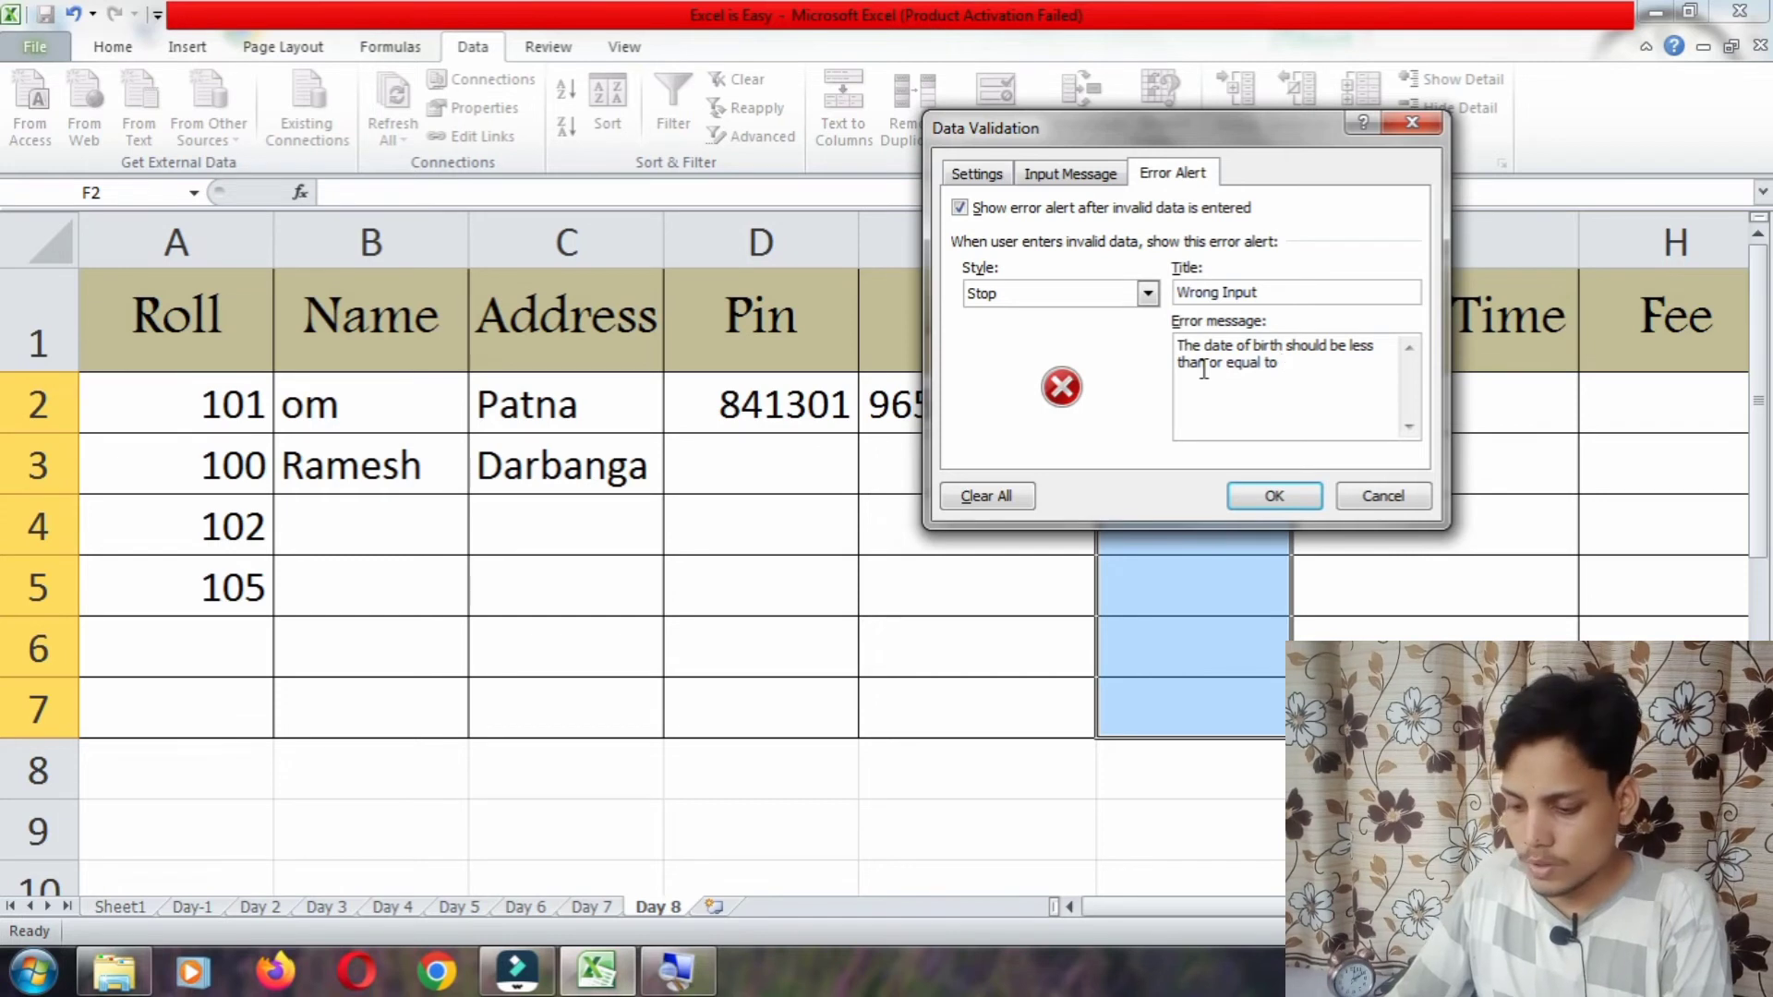
text( 01/0)
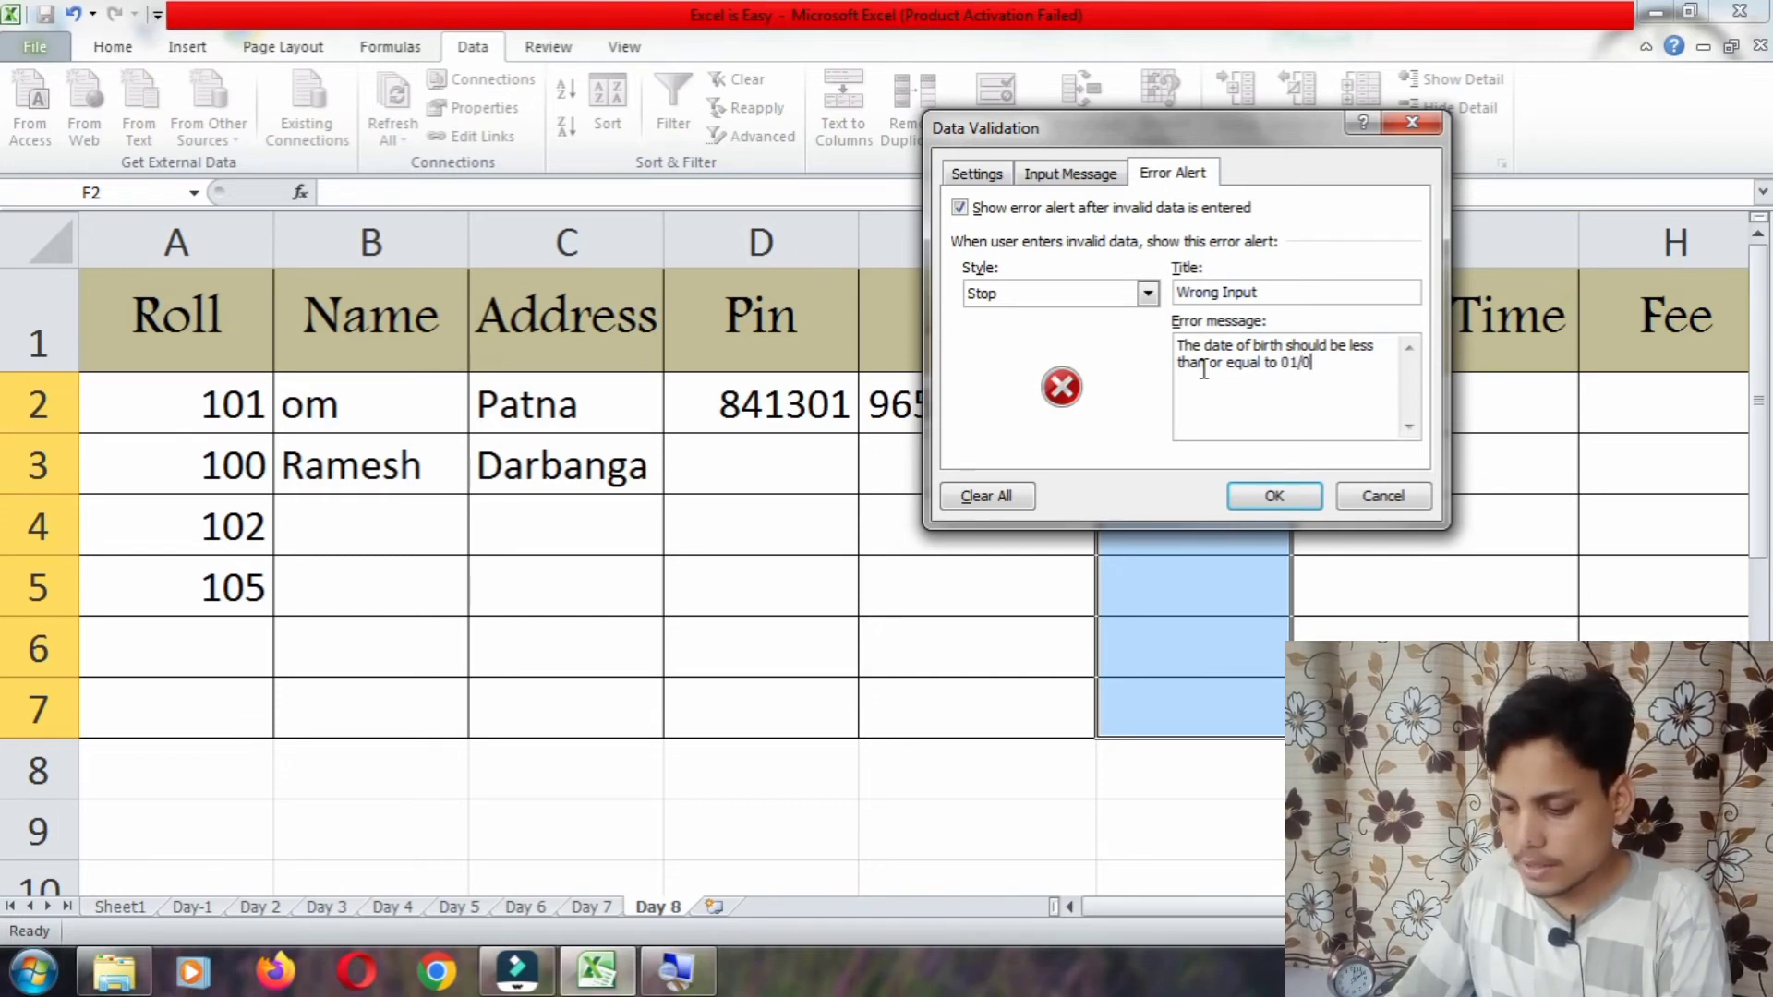
text(1/2)
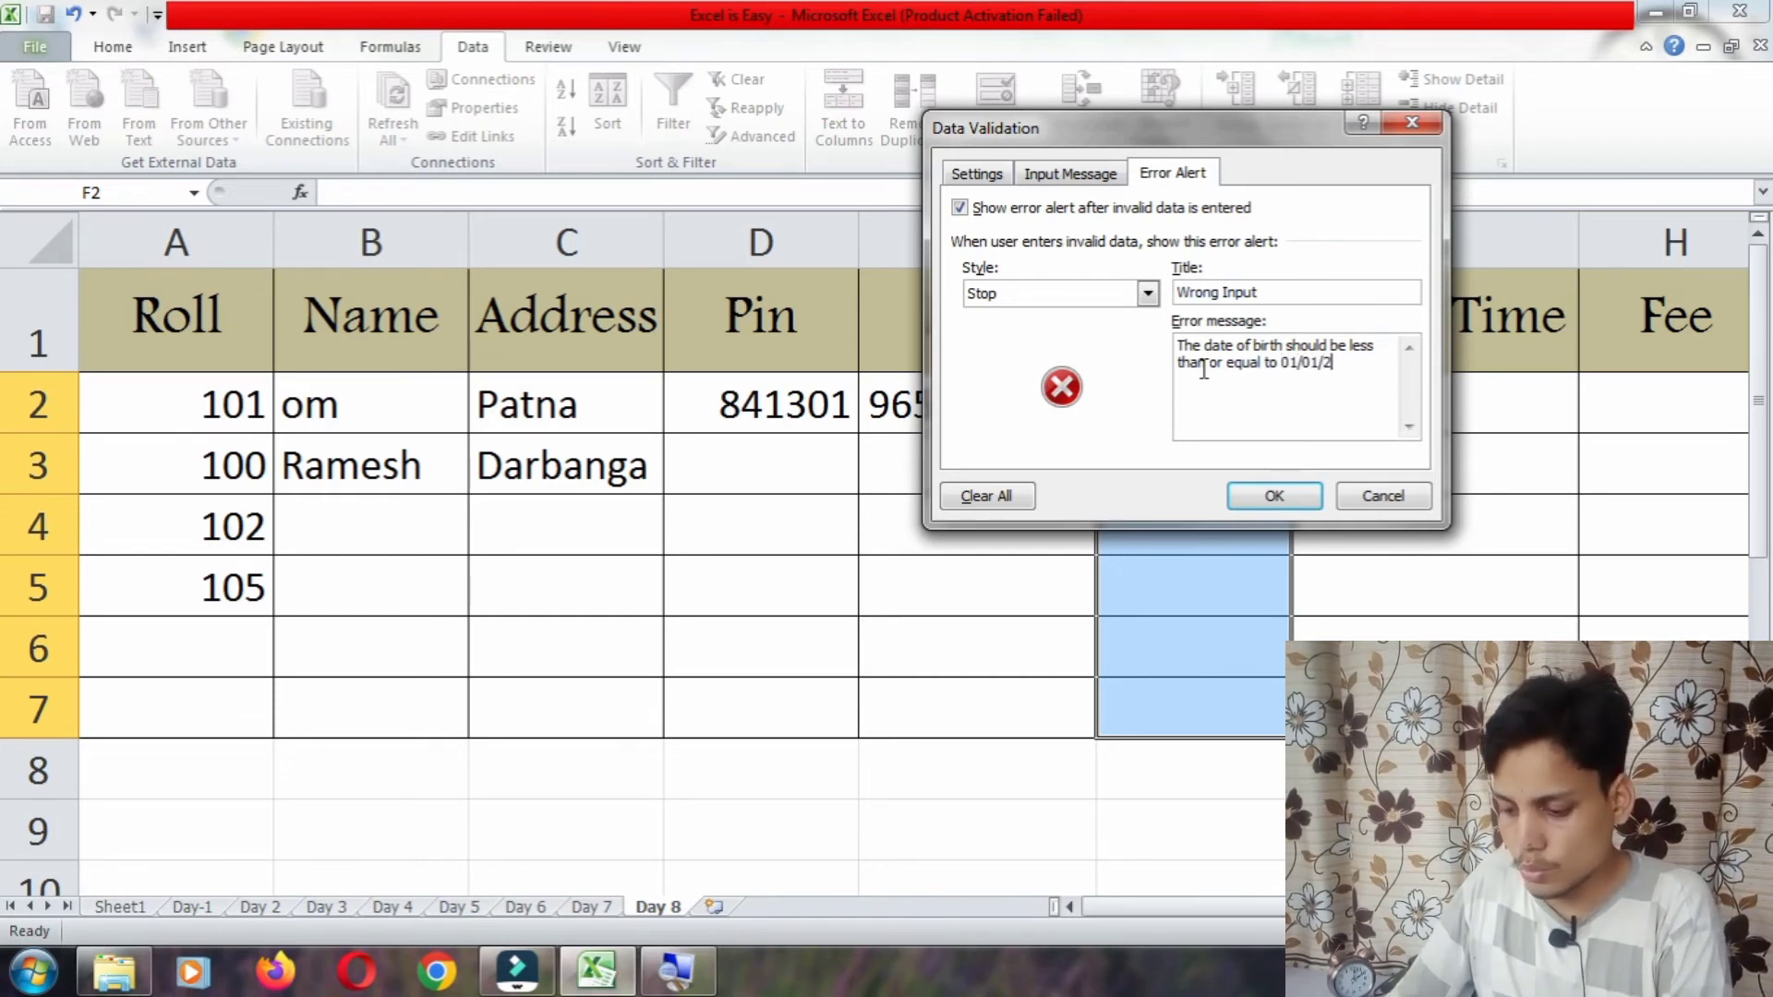
text(004)
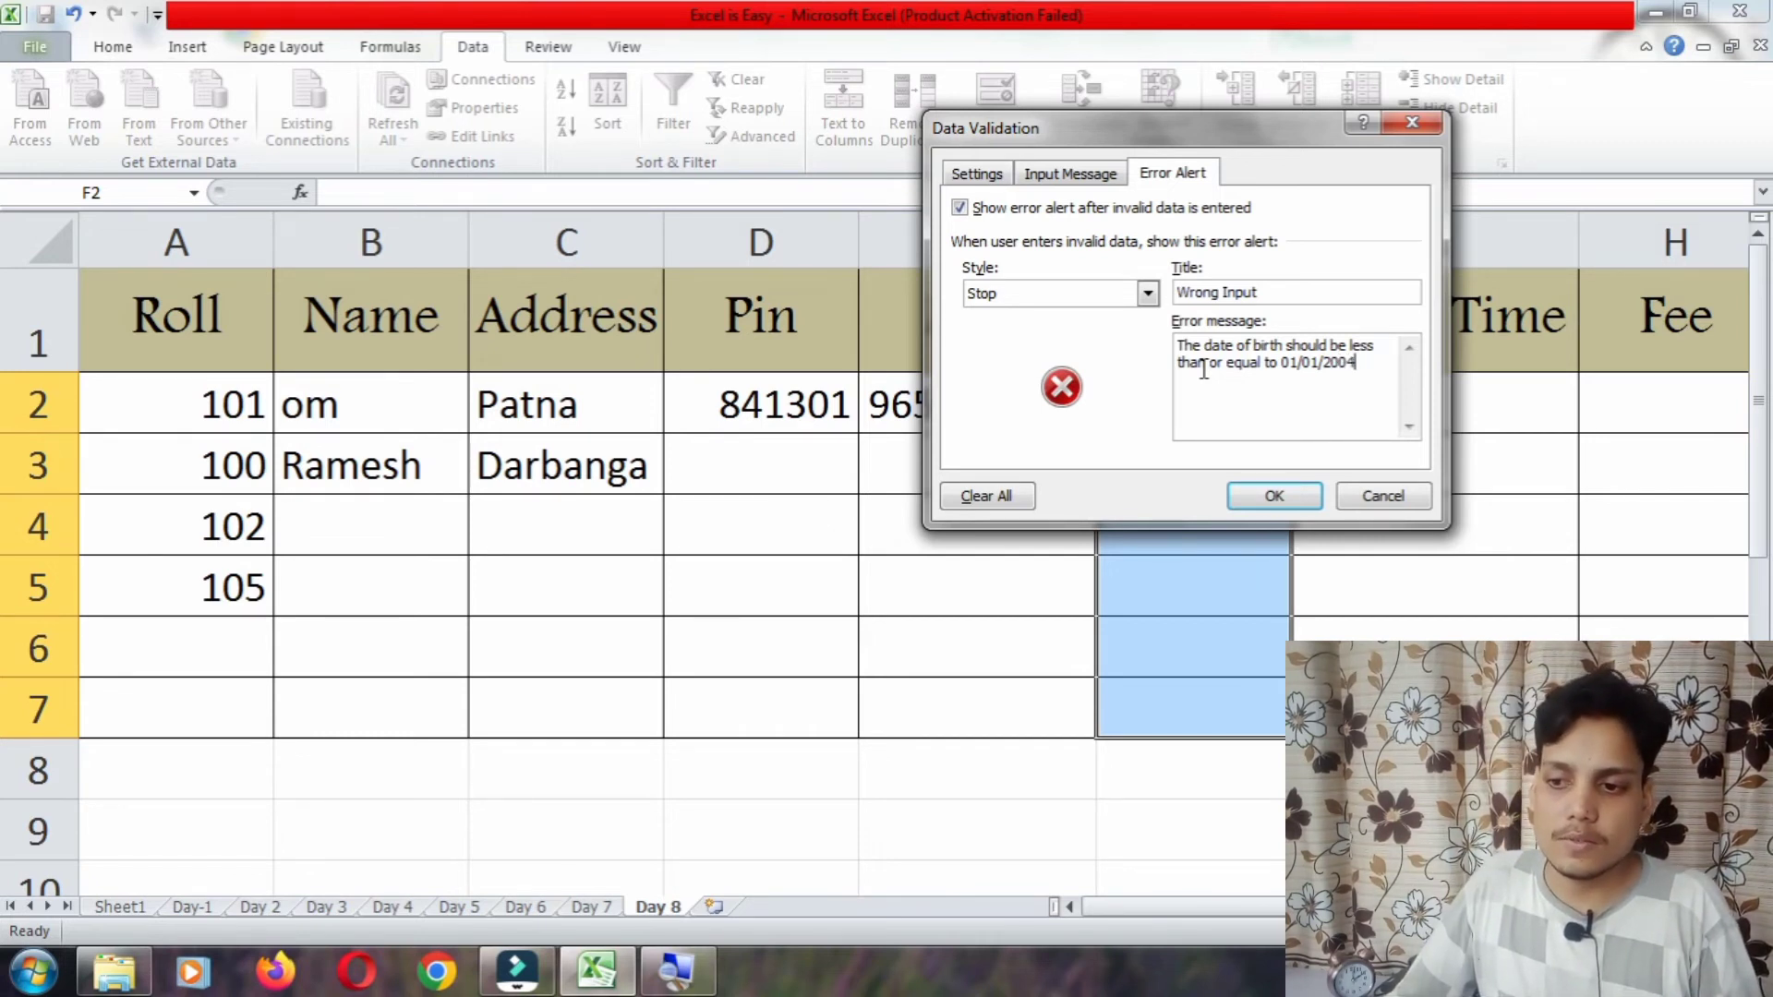
click(1316, 362)
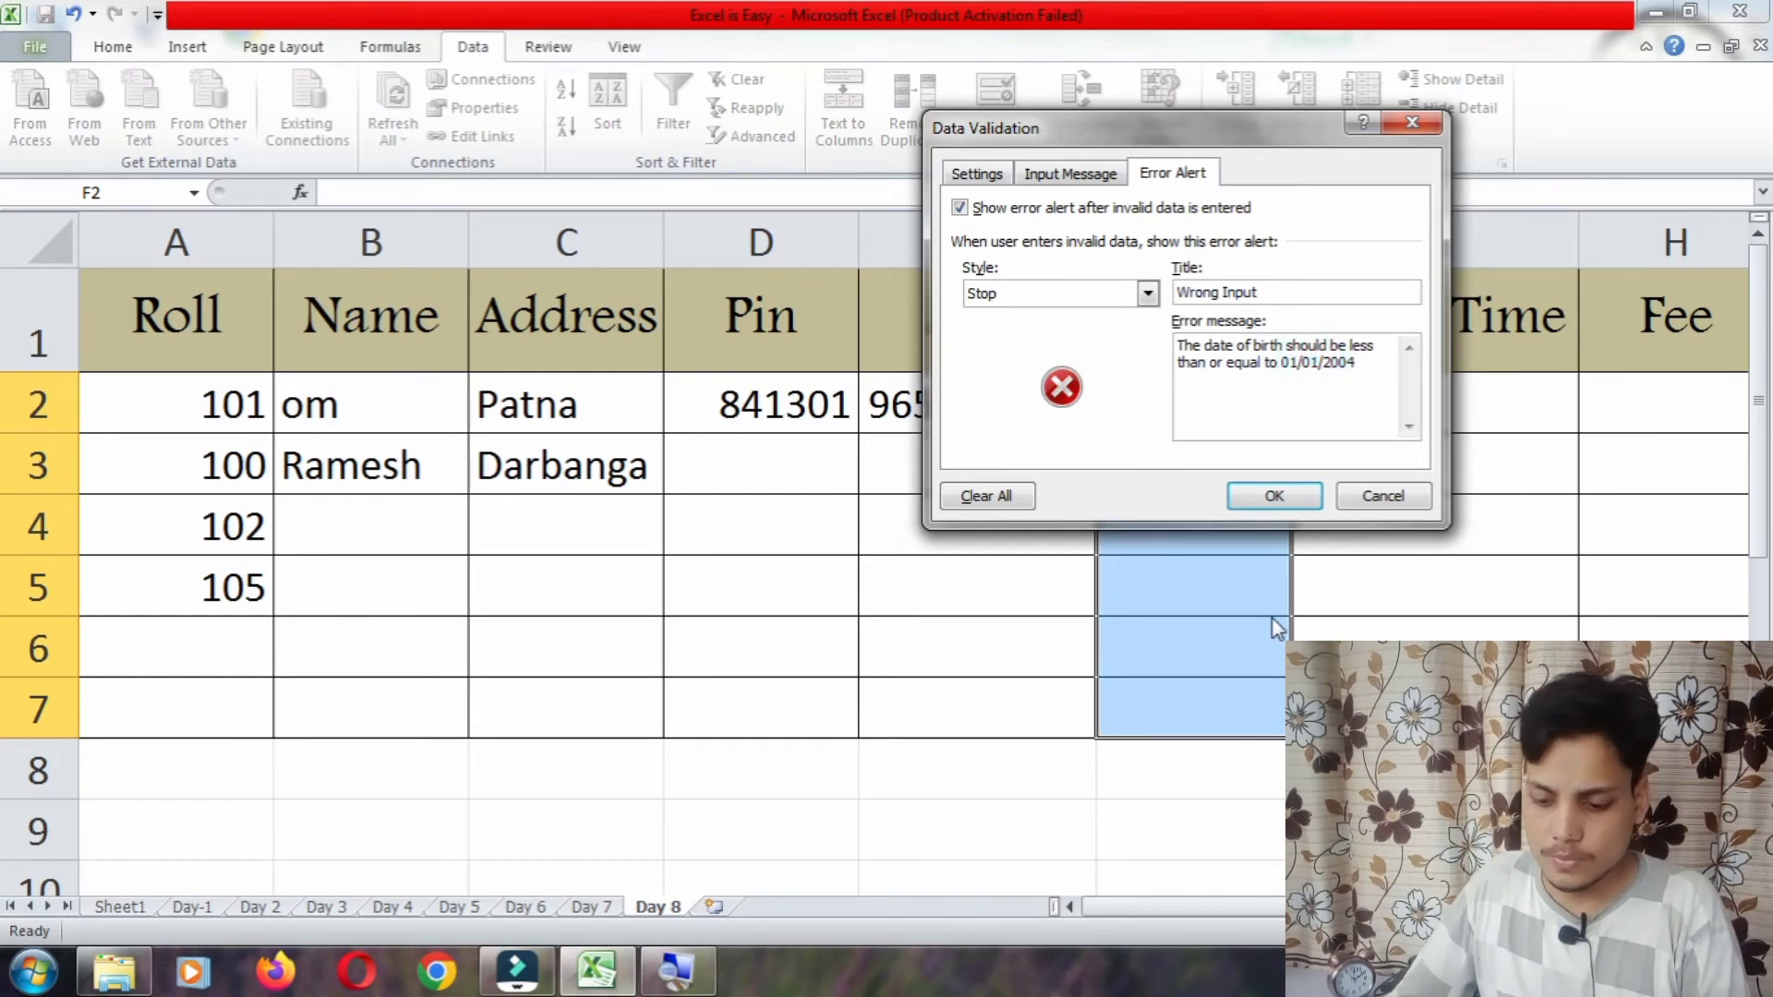
key(BackSpace)
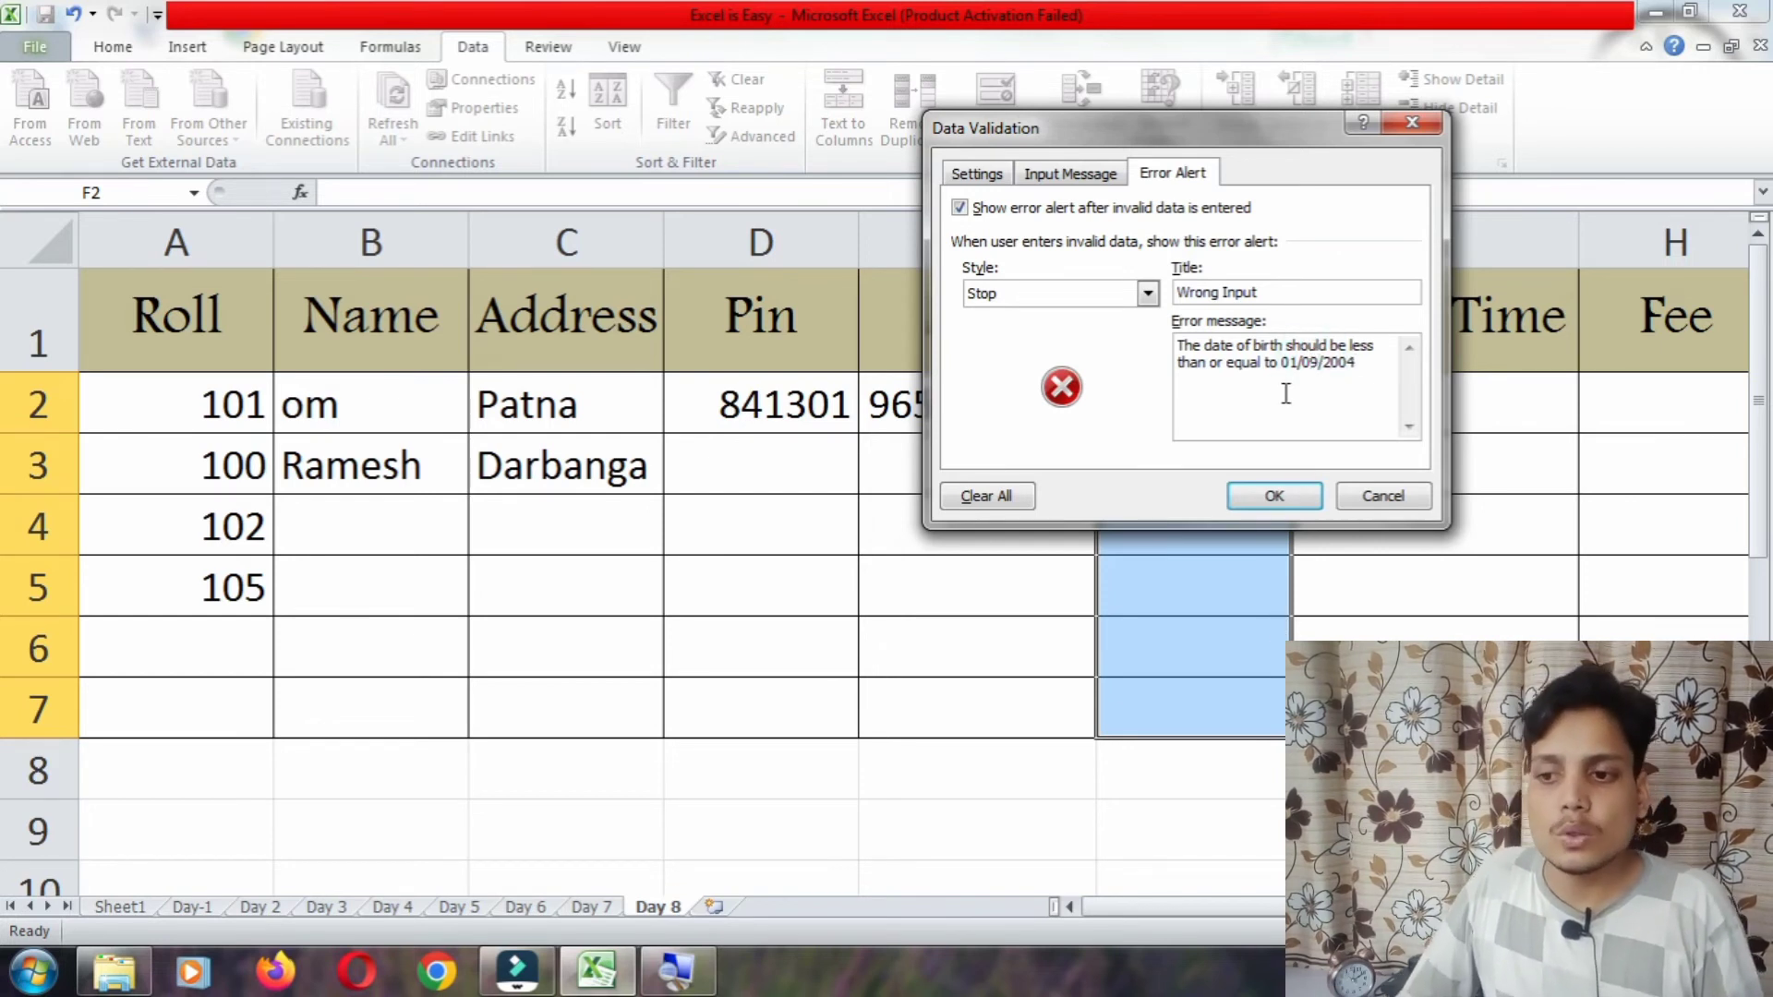
text(9)
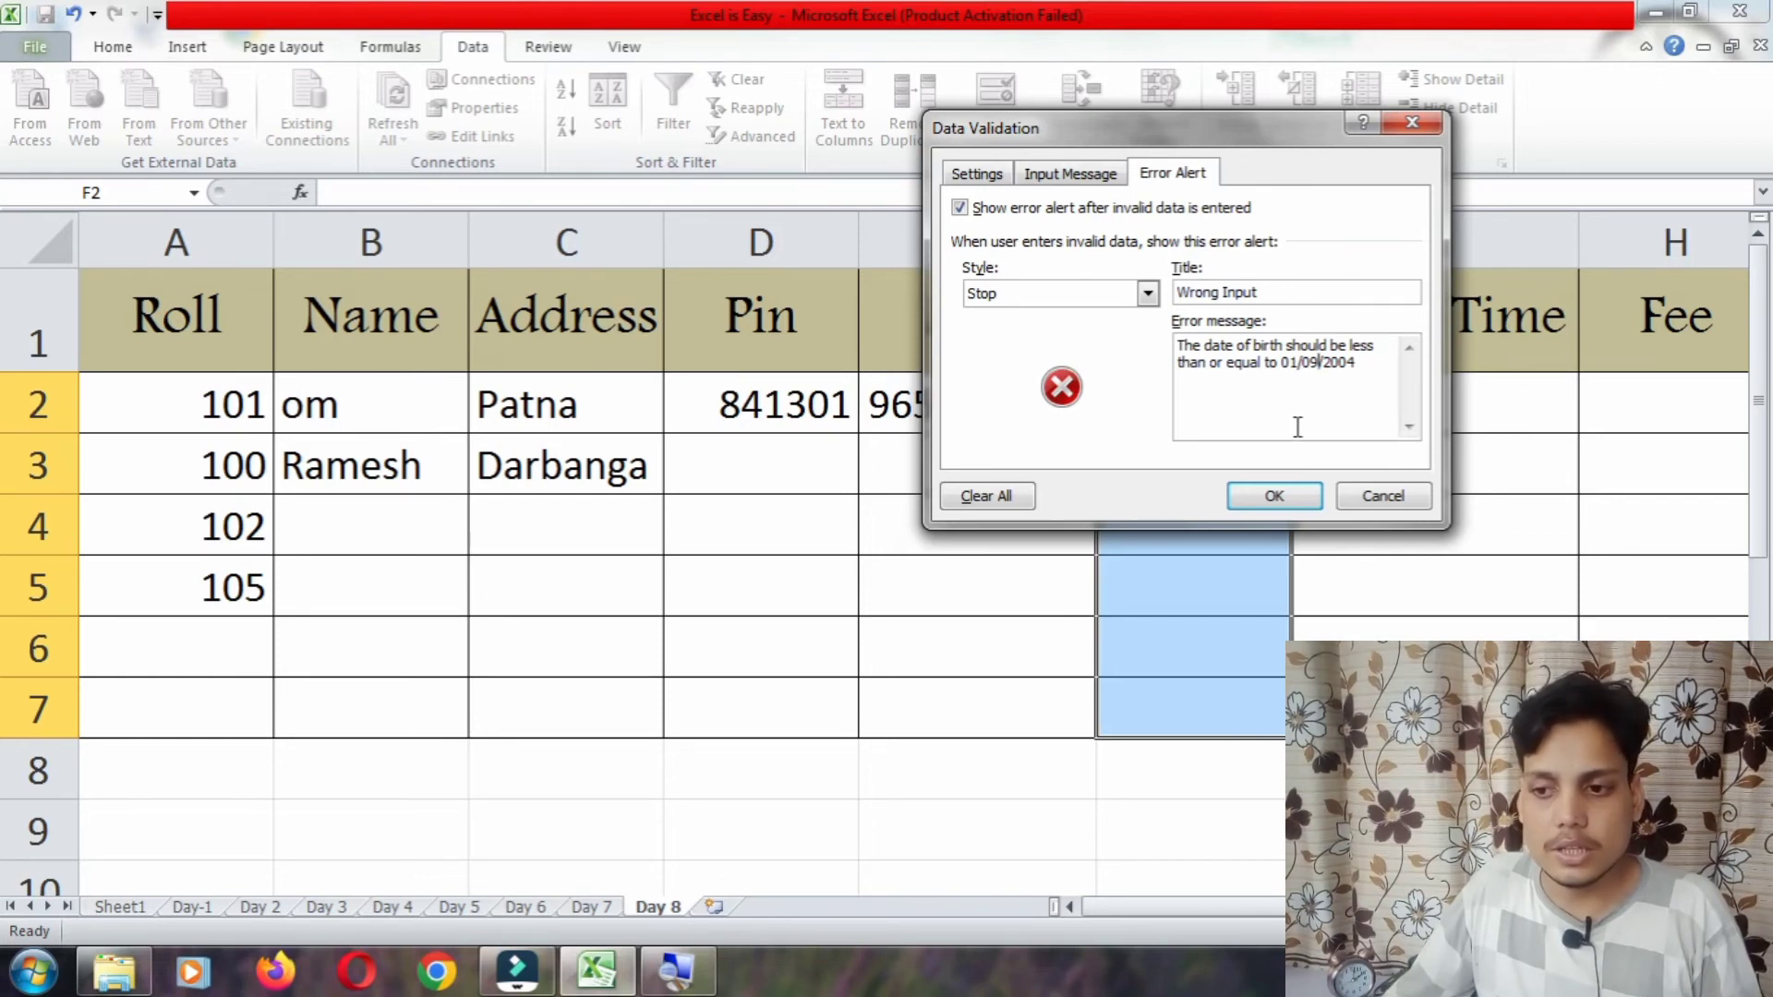
Apply the DOB rule and enter 15/08/2004 in F2.
click(1274, 499)
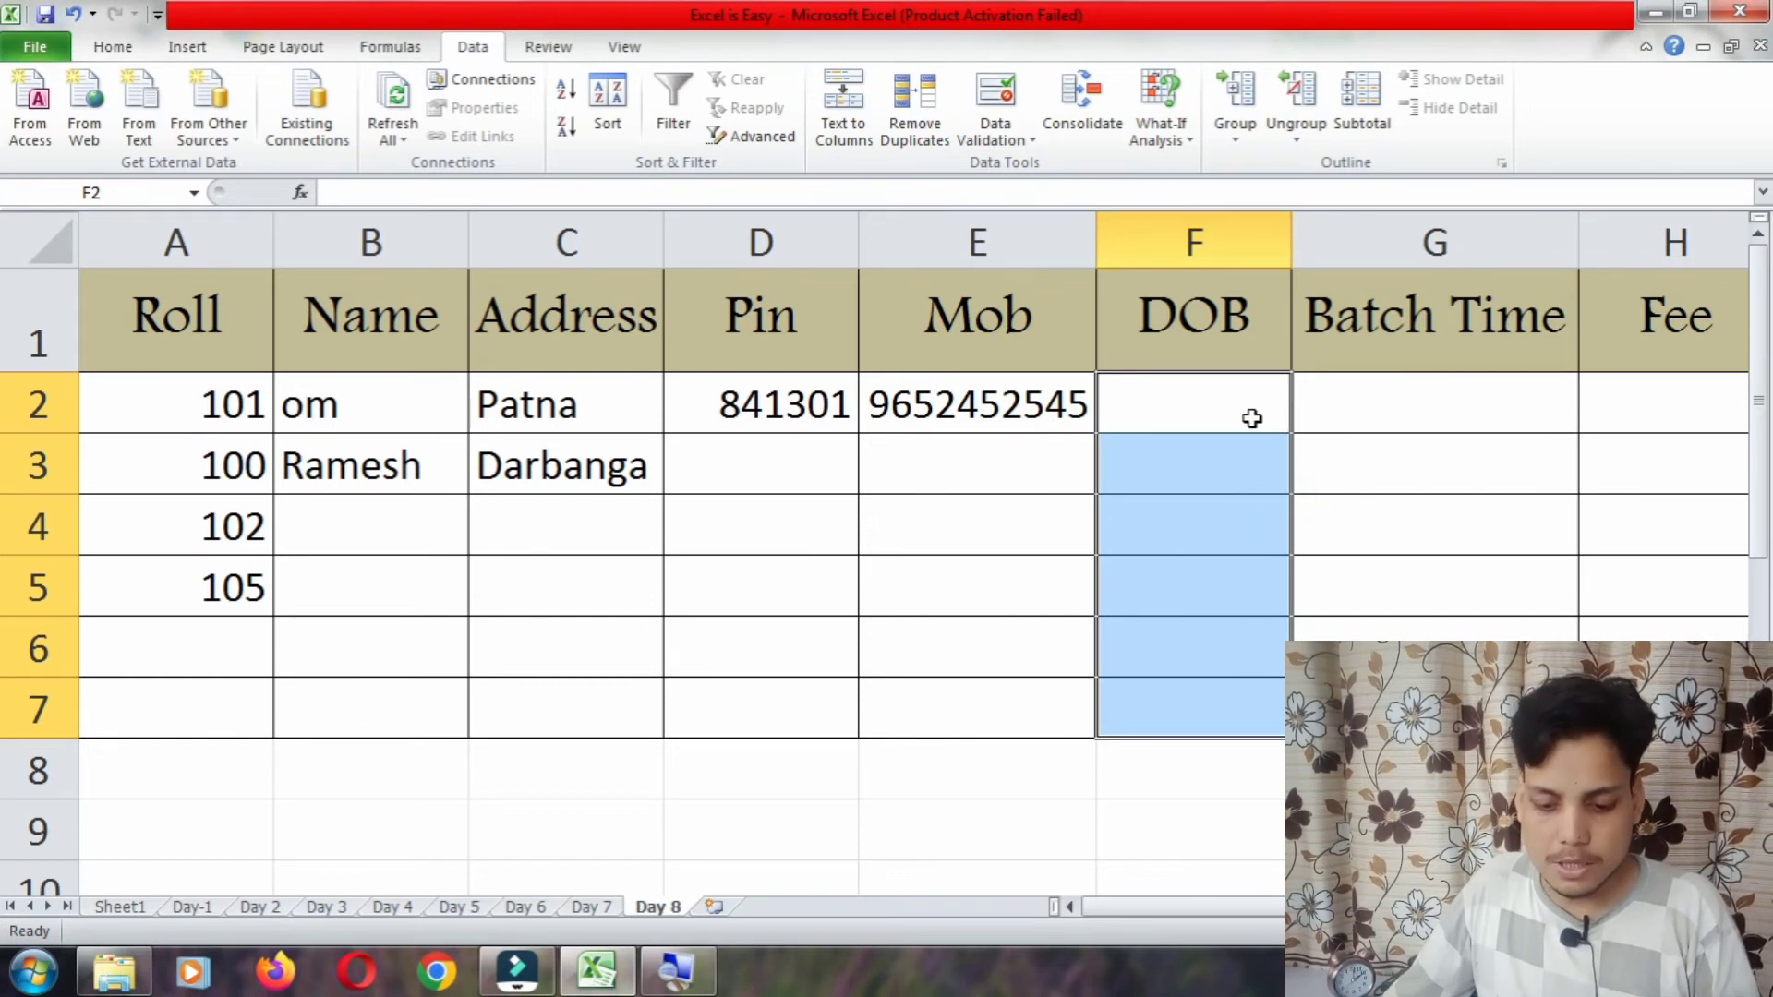
text(15/08)
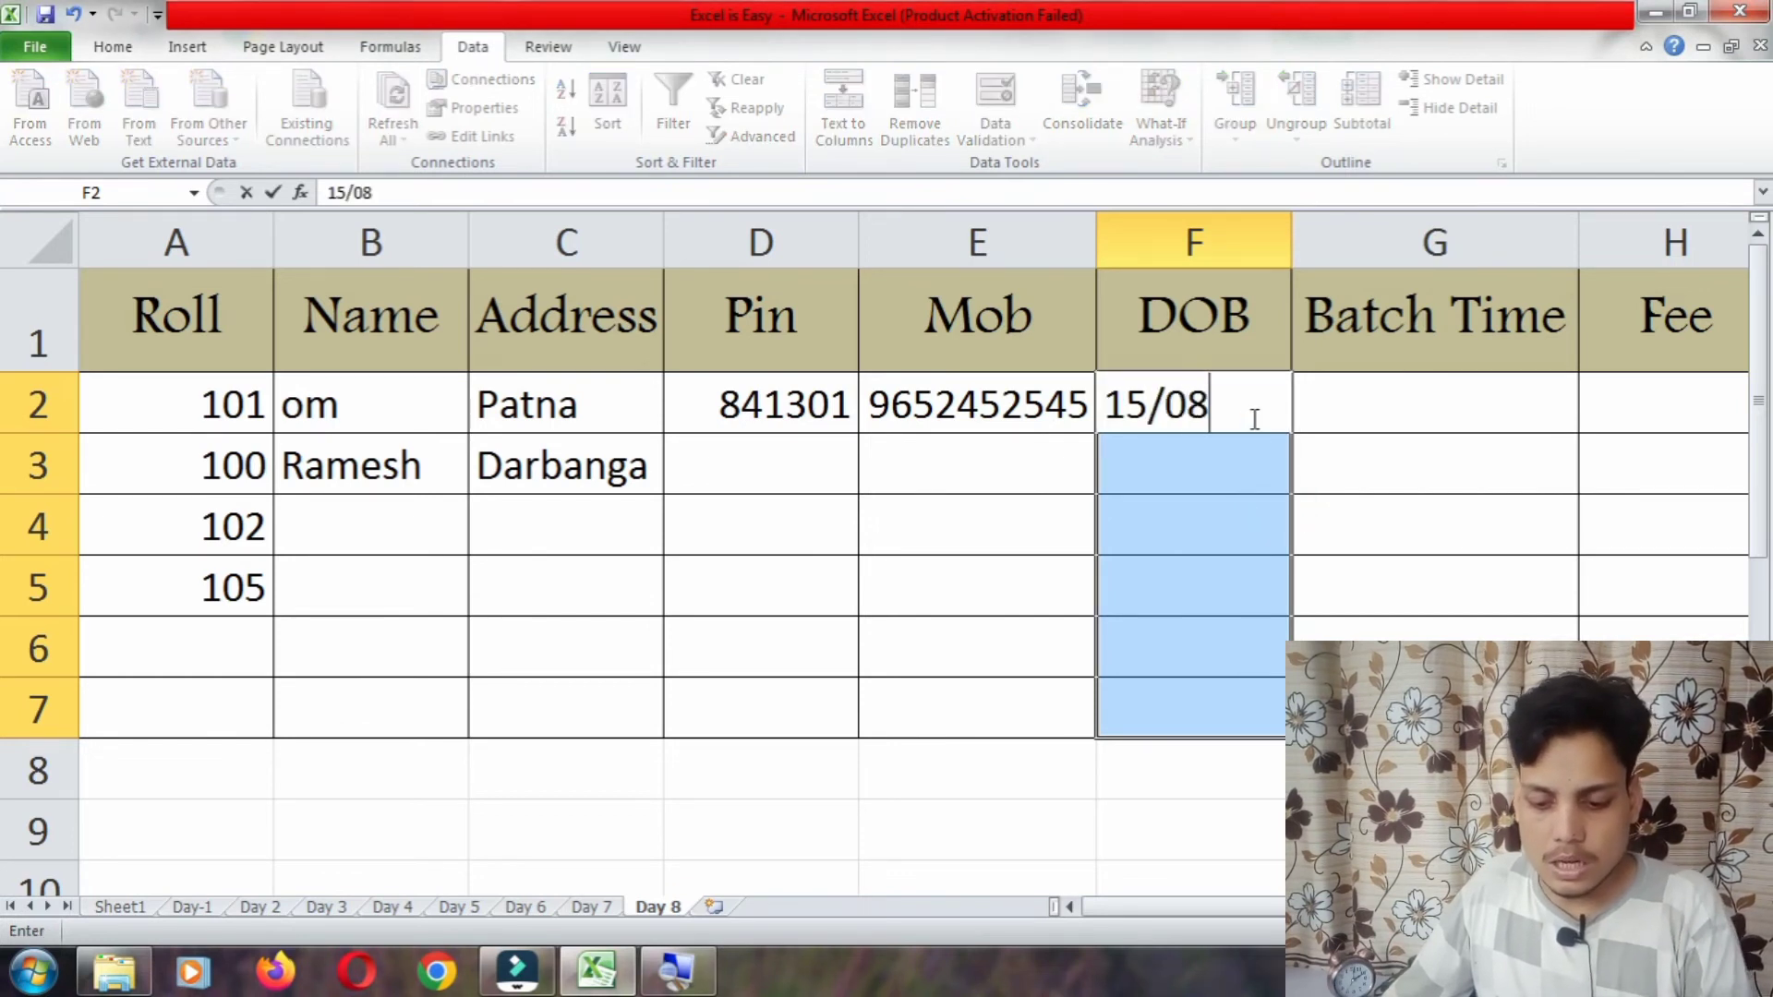
text(/20)
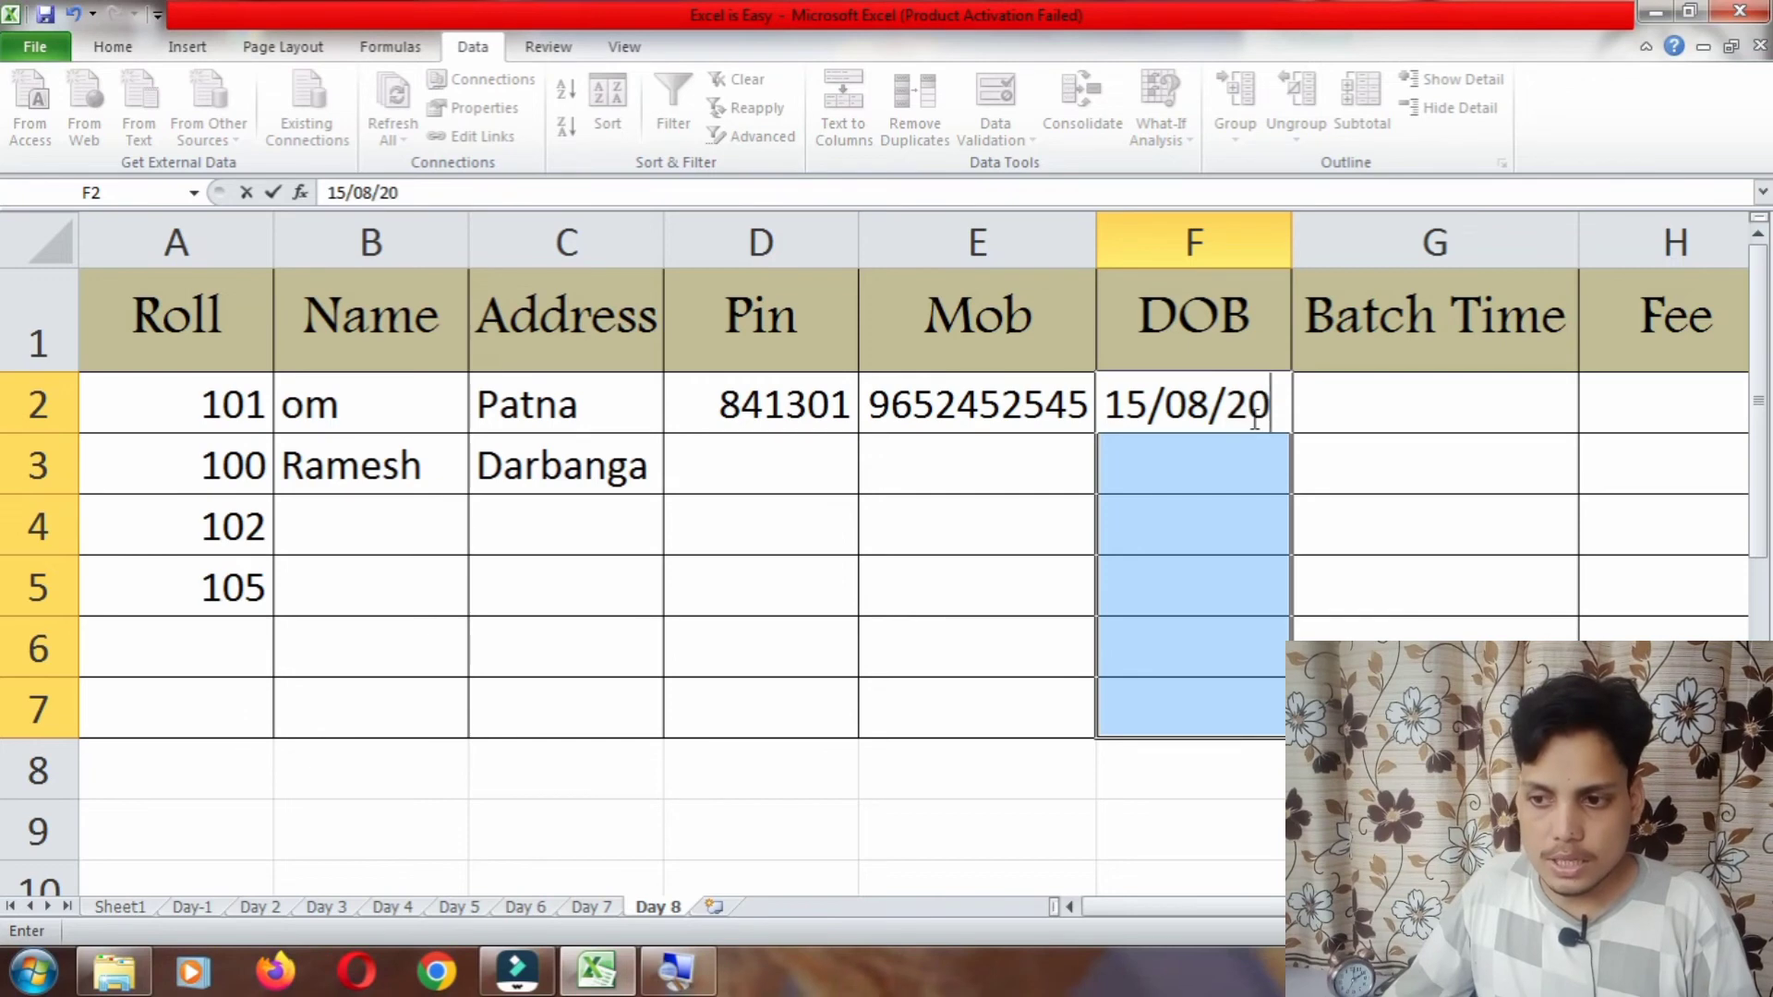
text(04)
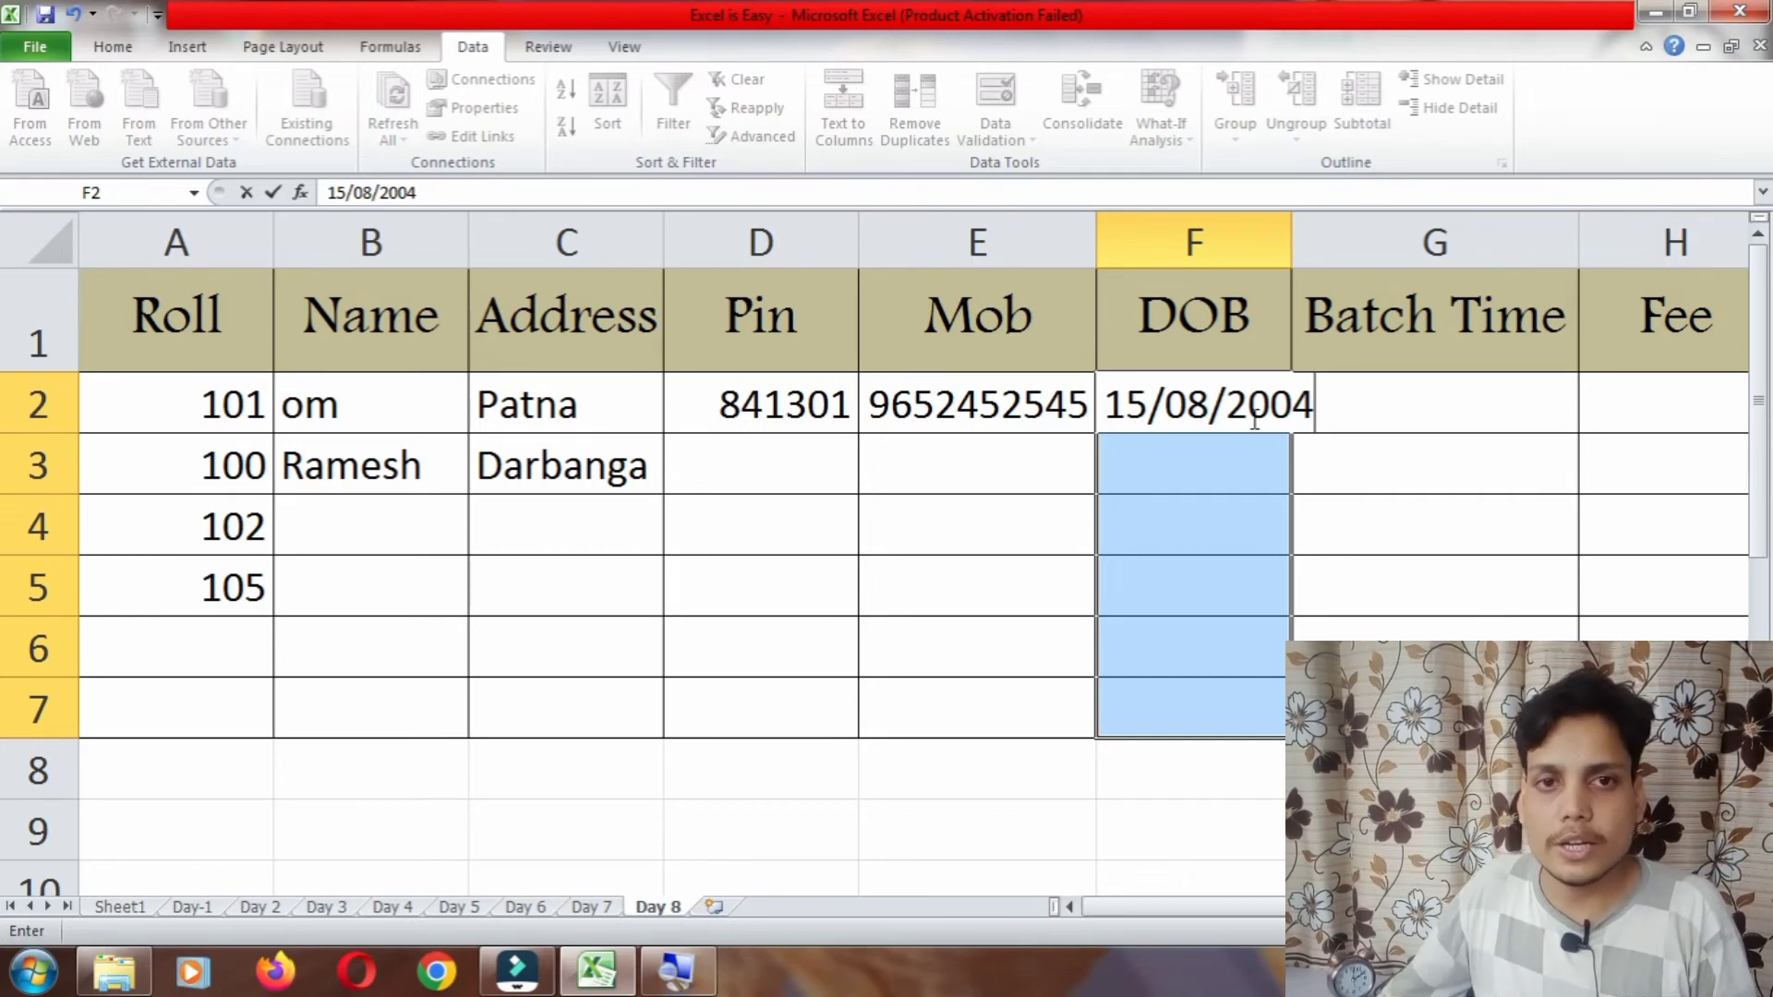
key(Return)
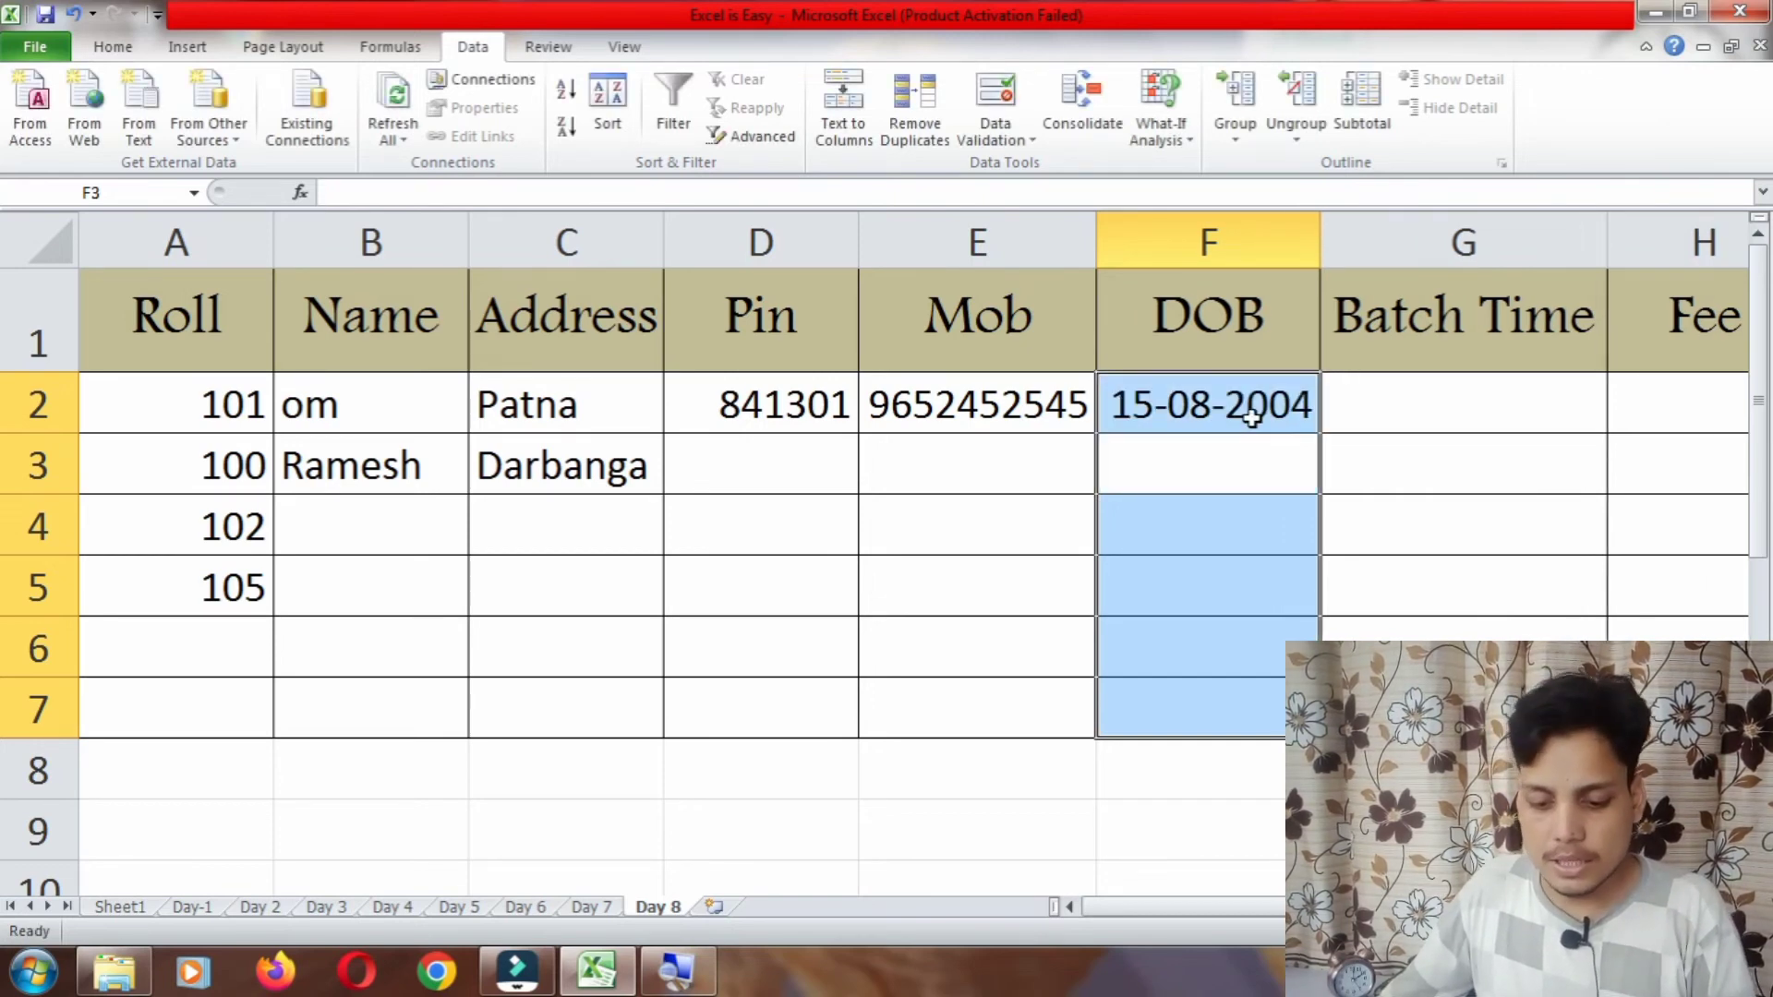
Confirm 15/09/2004 is rejected from F3 by the Wrong Input alert, leaving it empty.
text(15/)
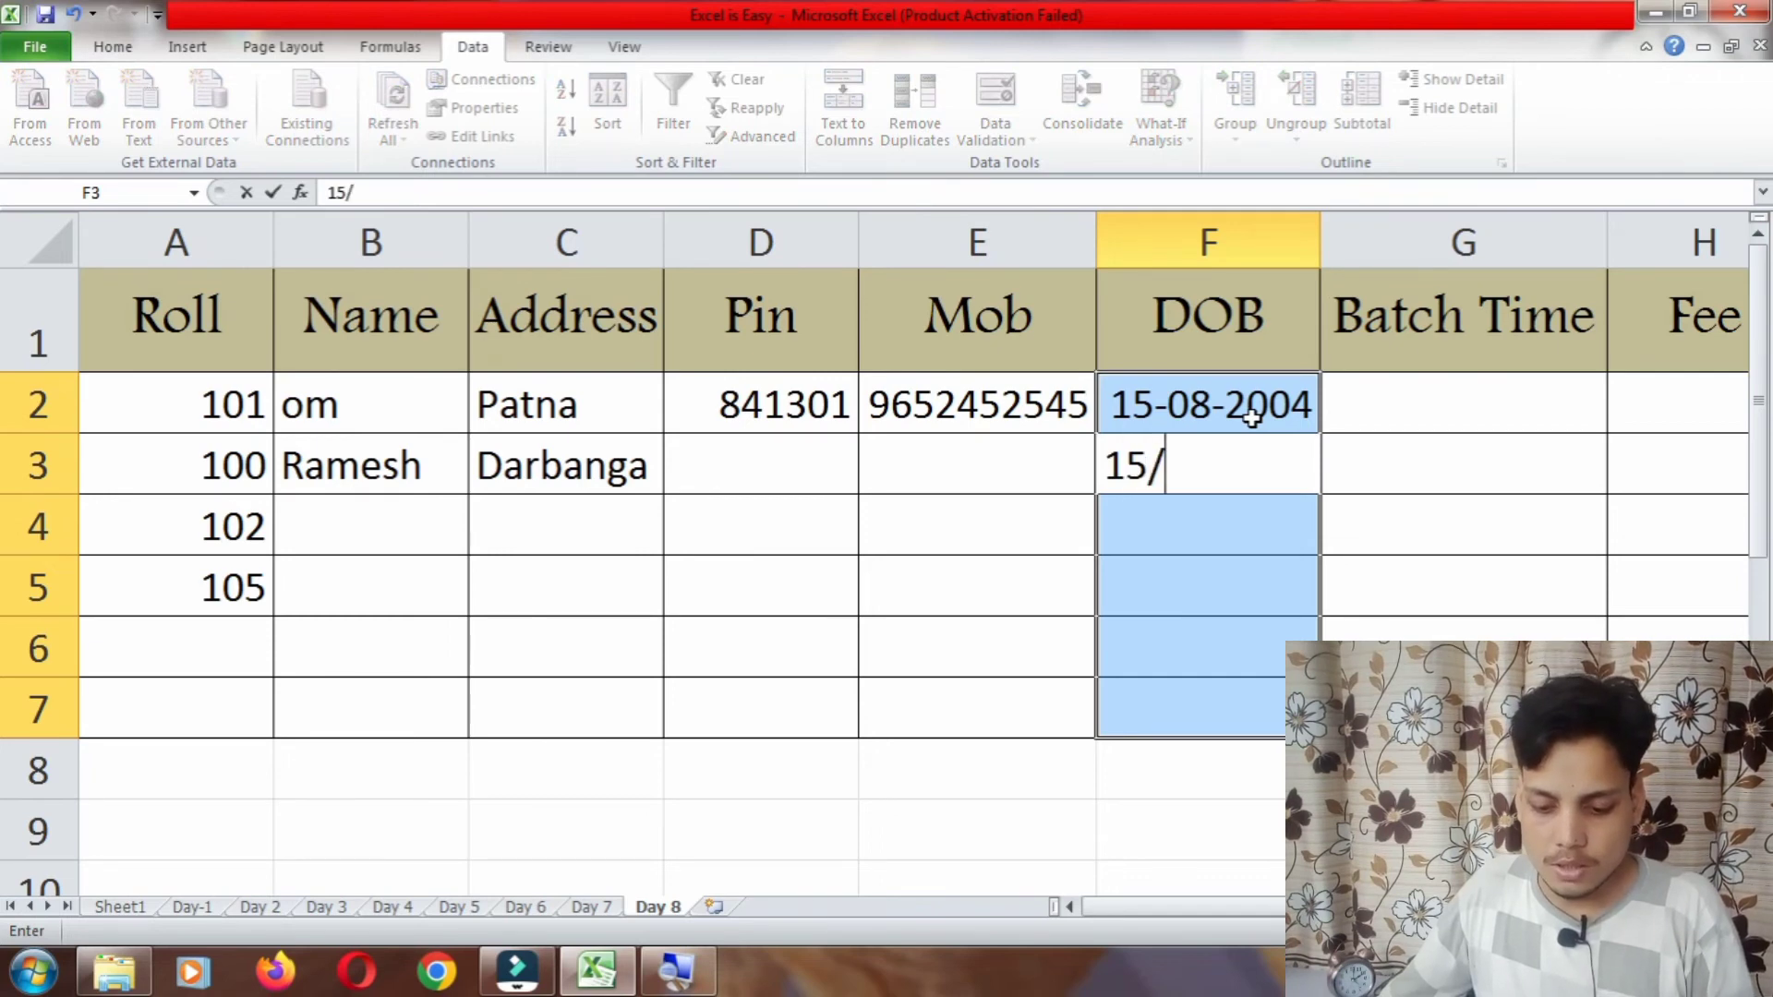
text(09/)
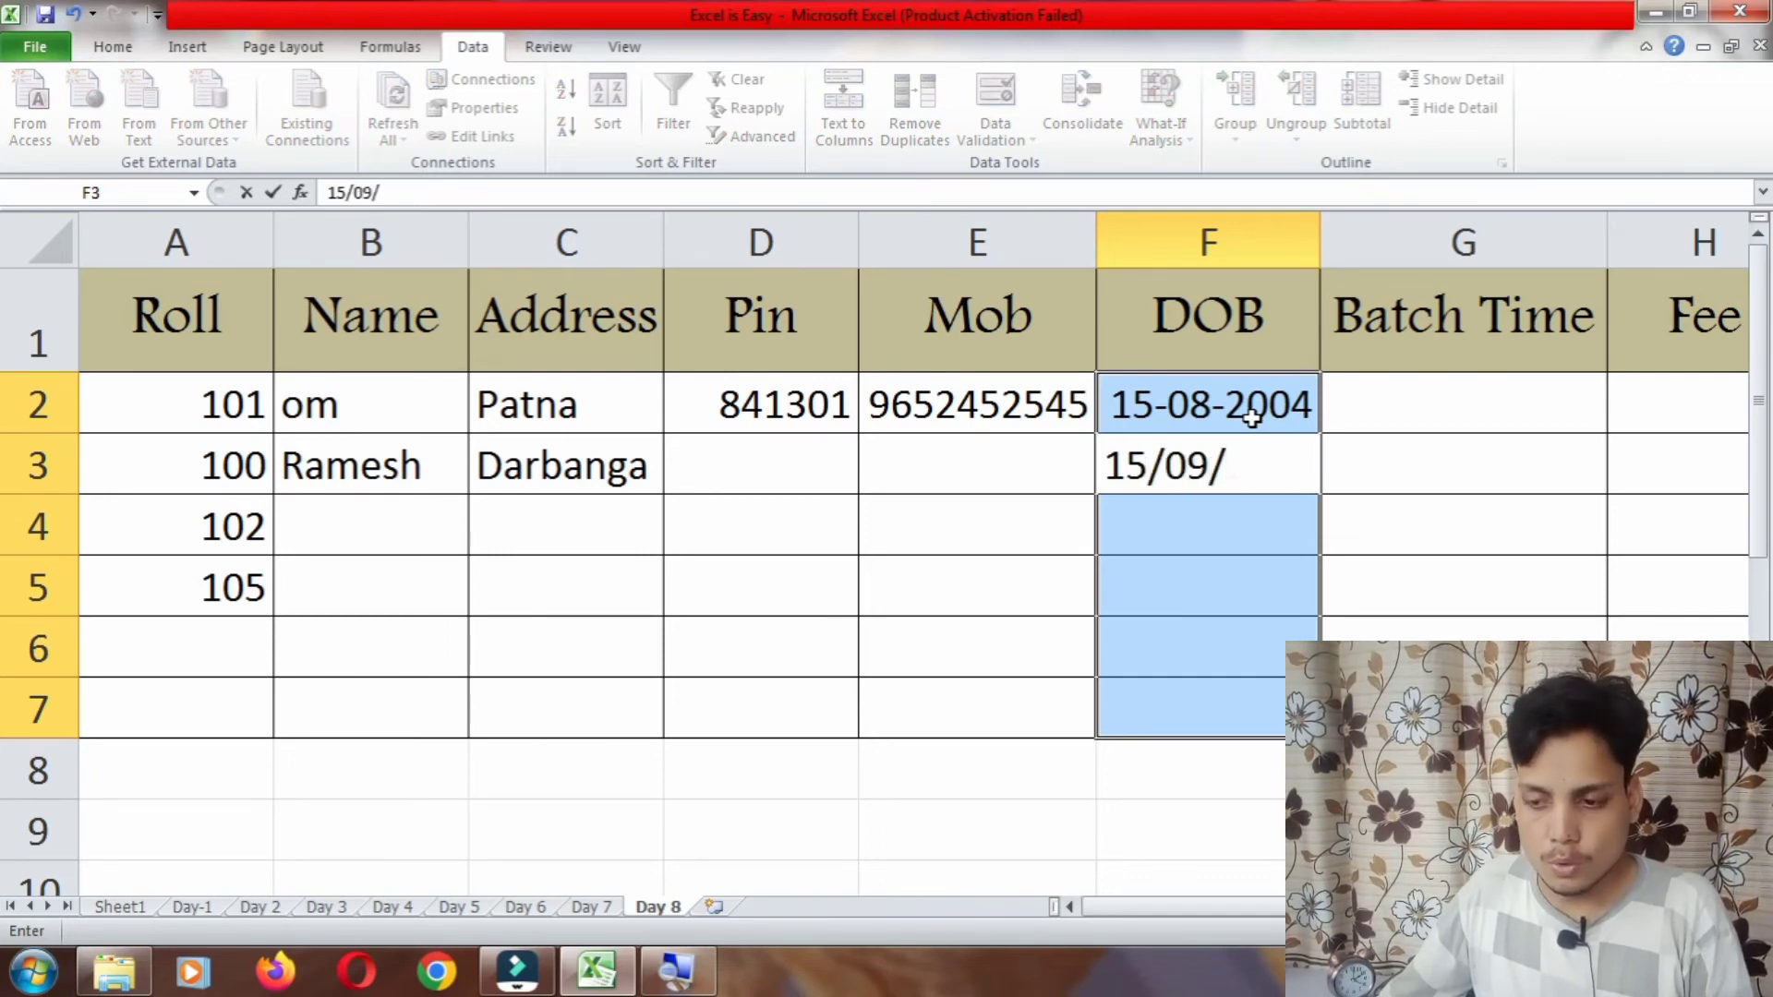
text(2004)
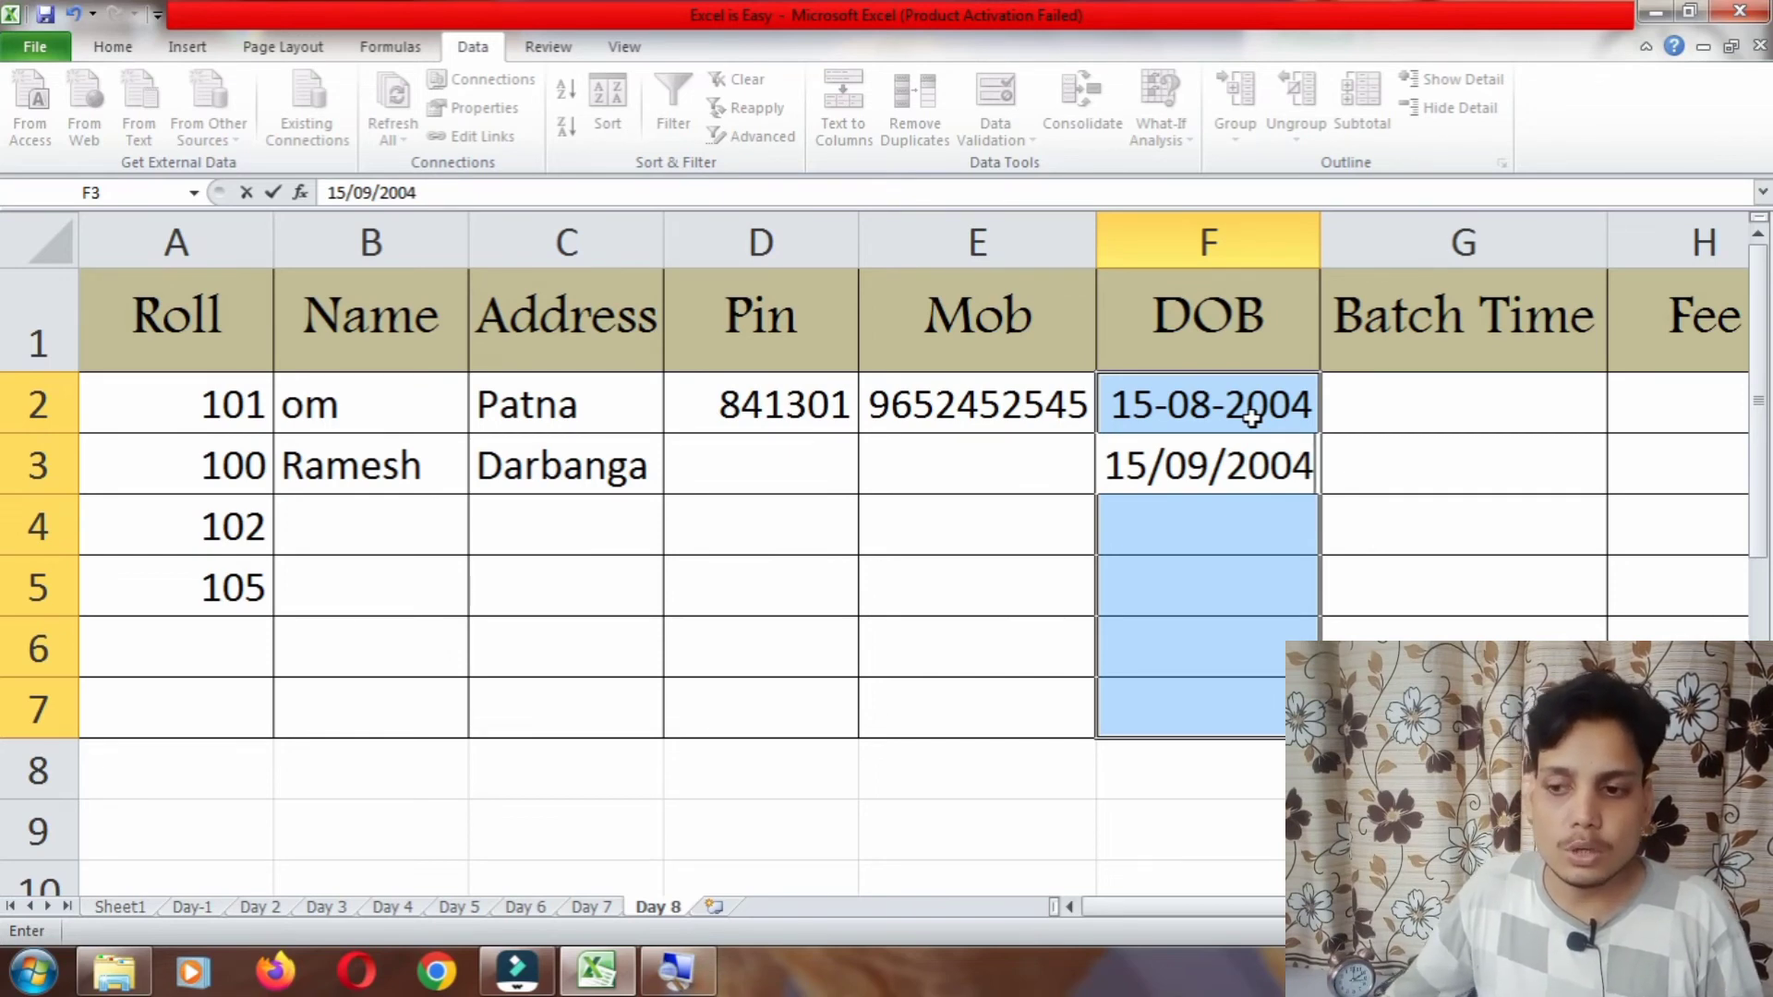
key(Return)
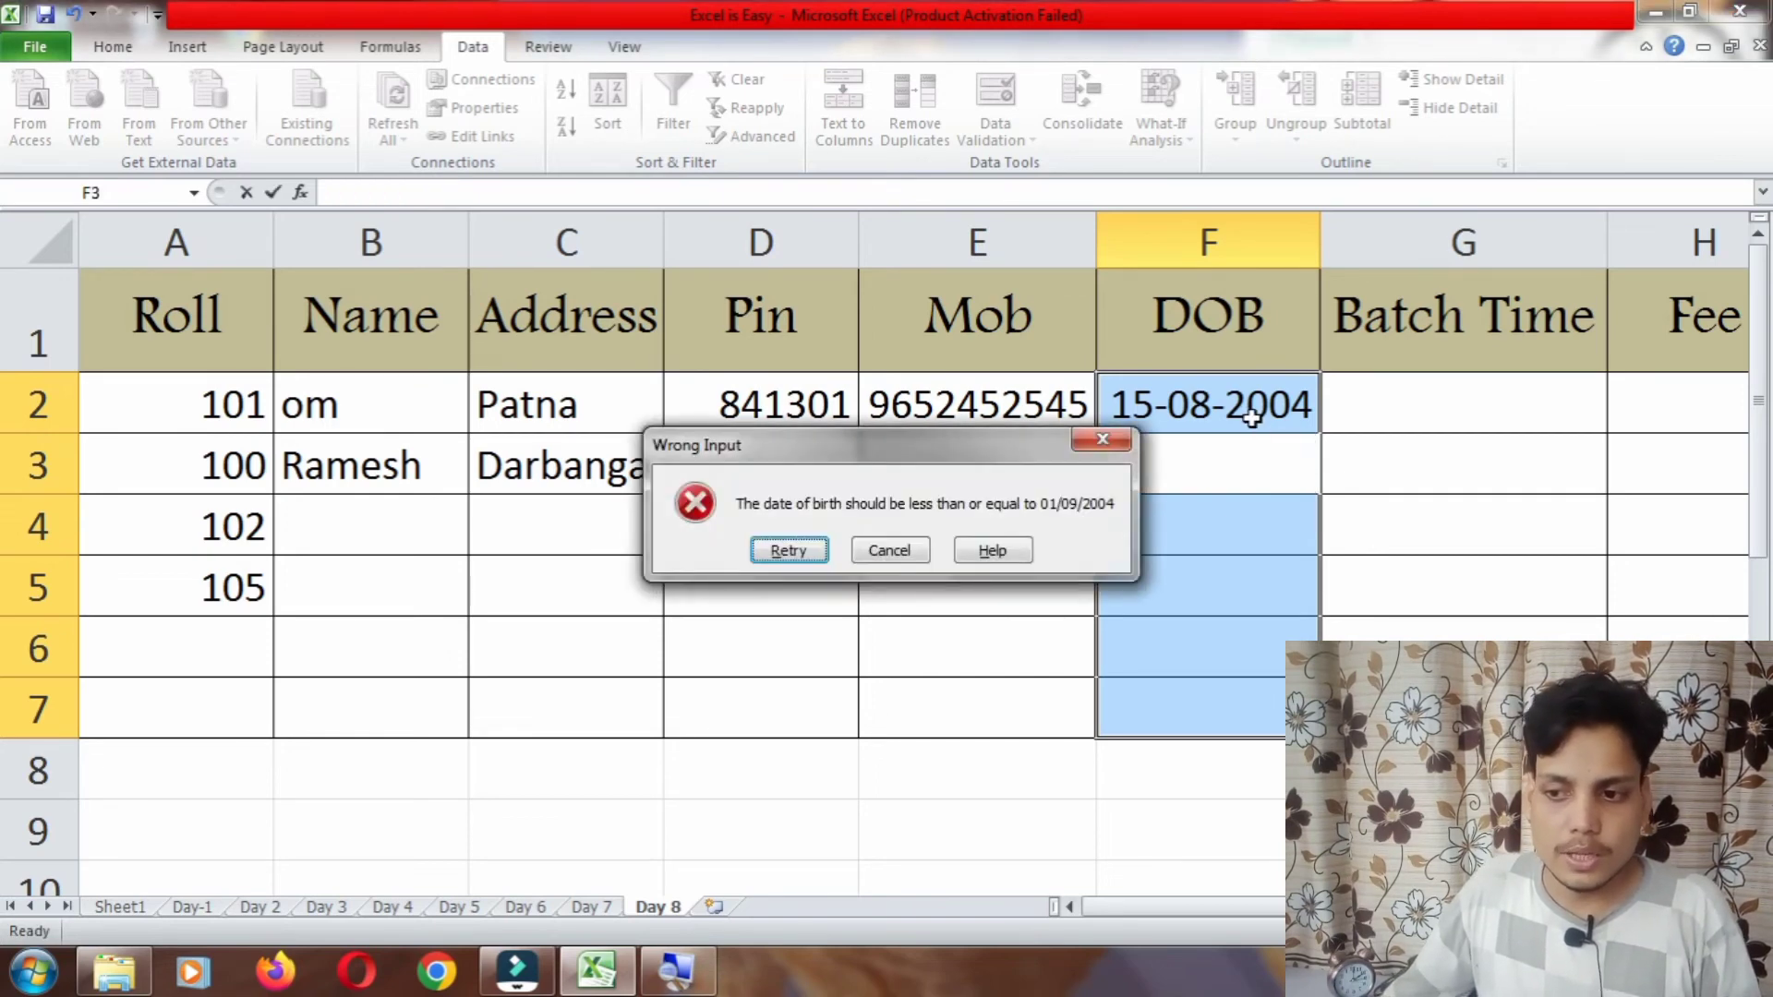
key(Return)
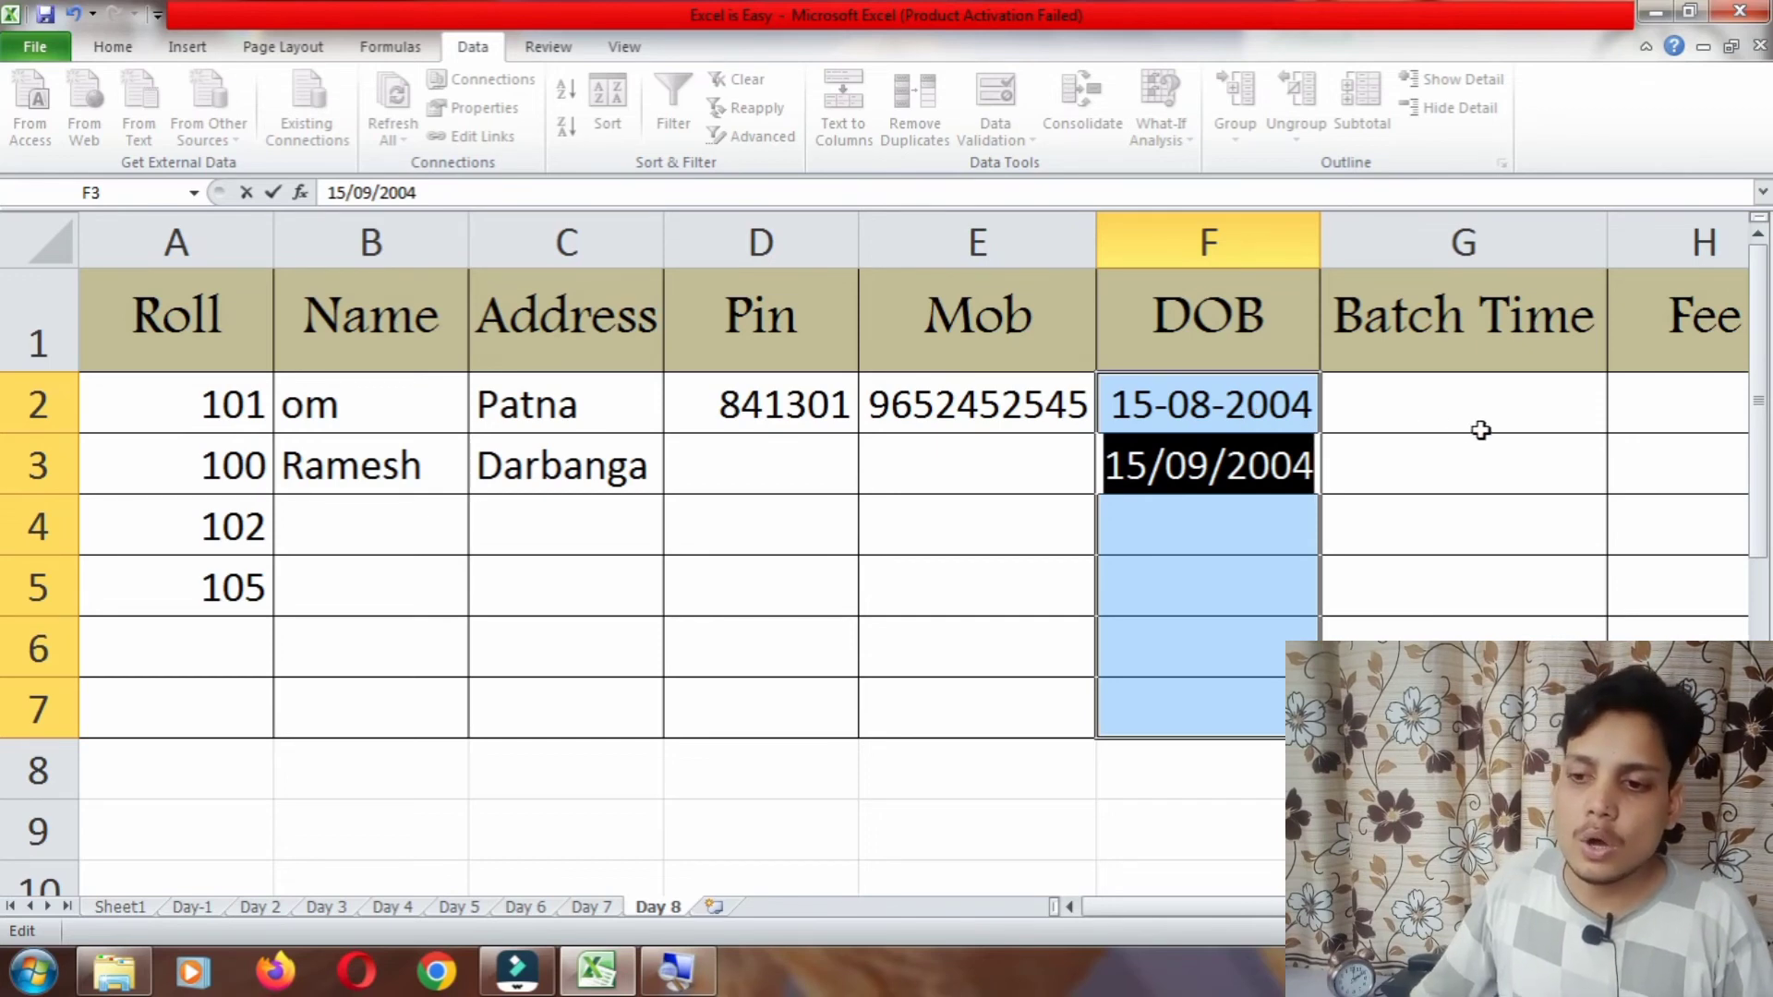
click(1411, 406)
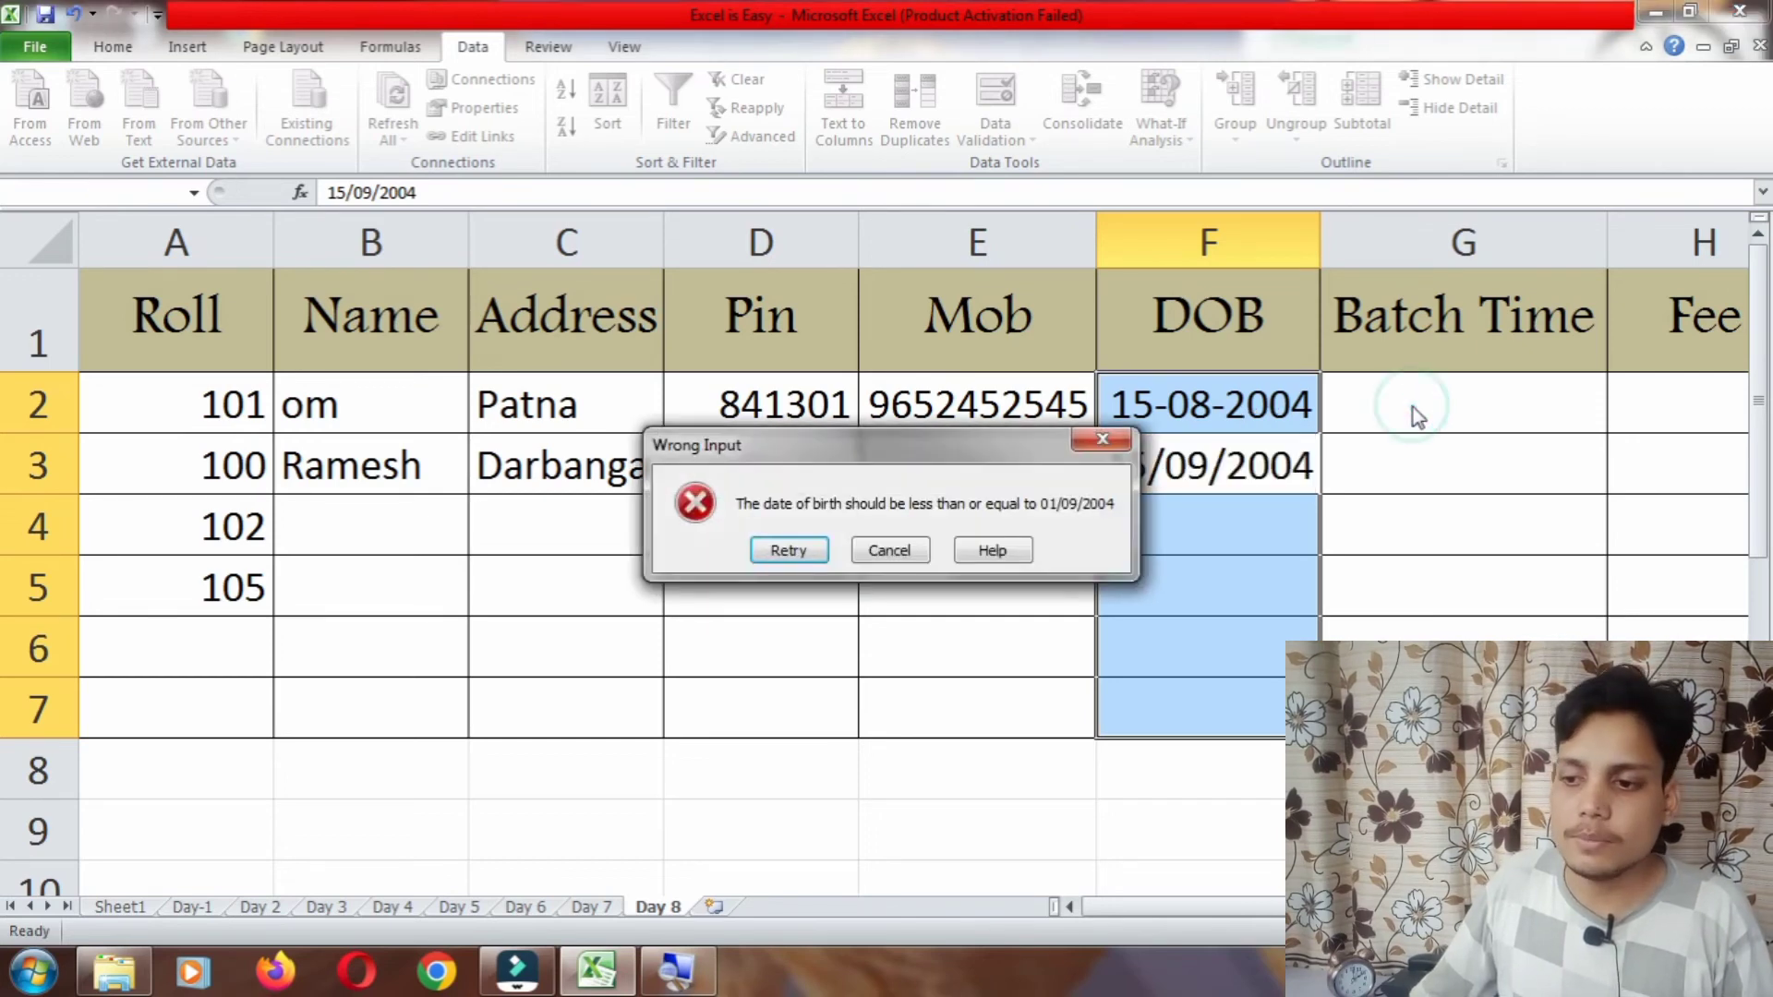
click(896, 550)
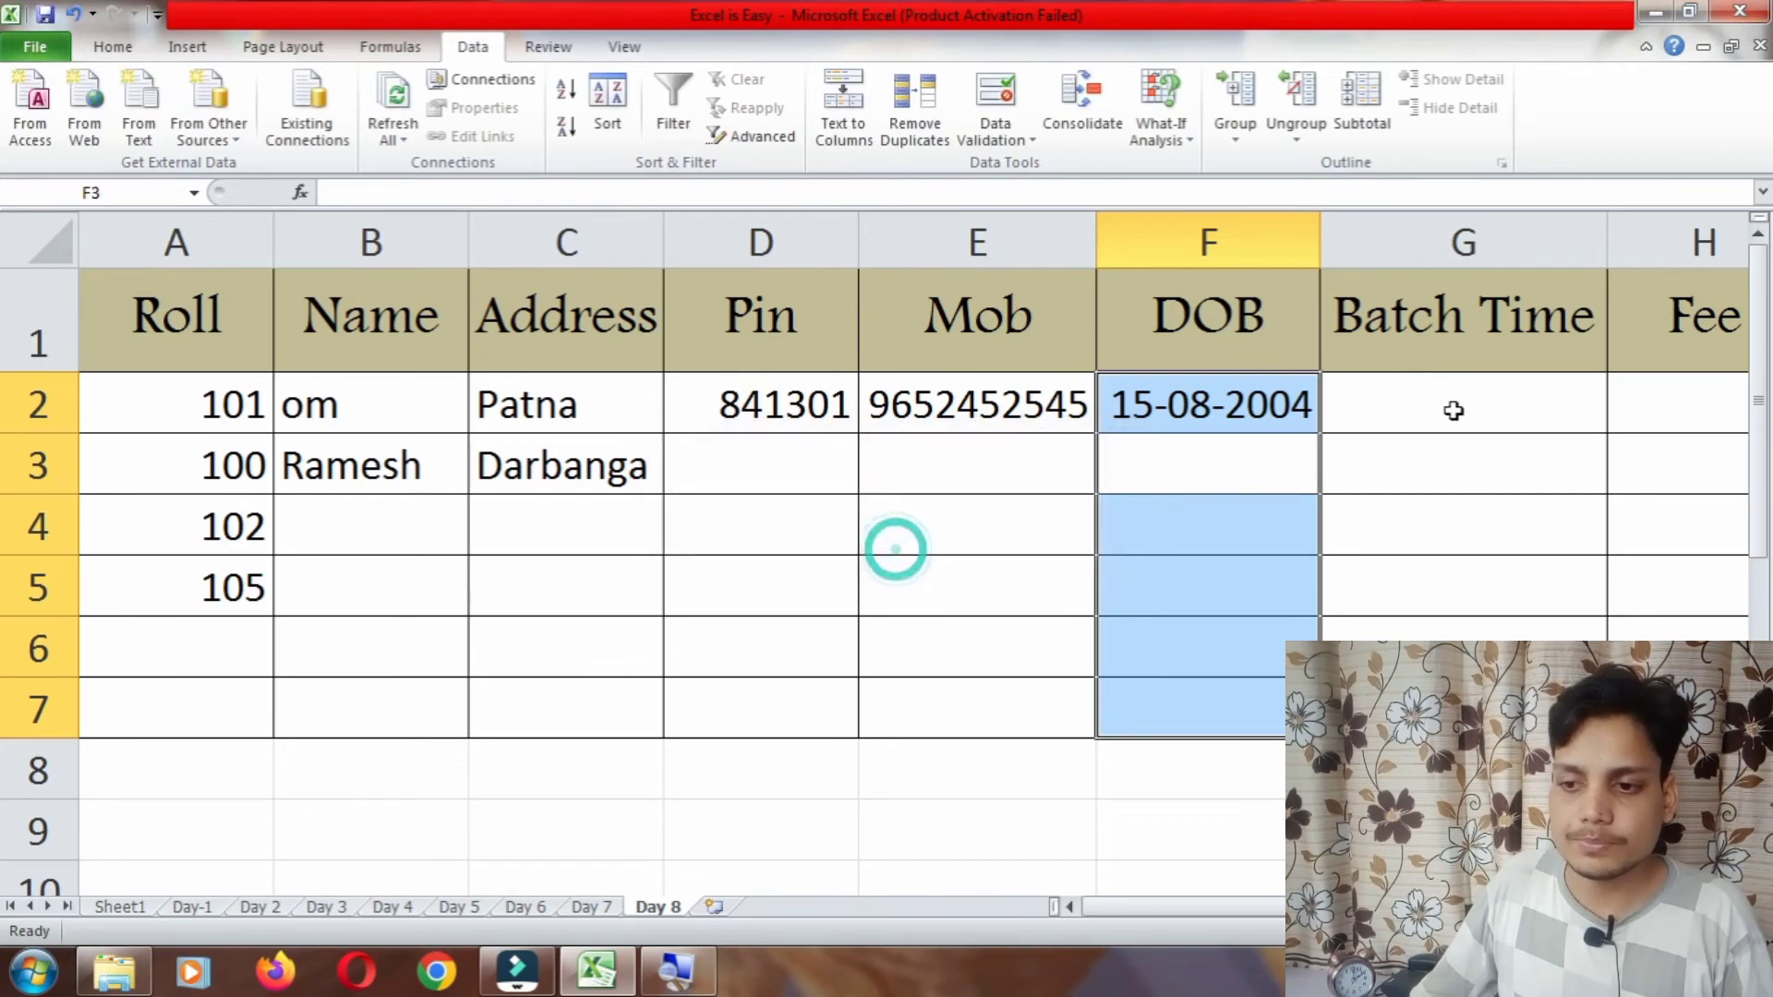
click(1468, 386)
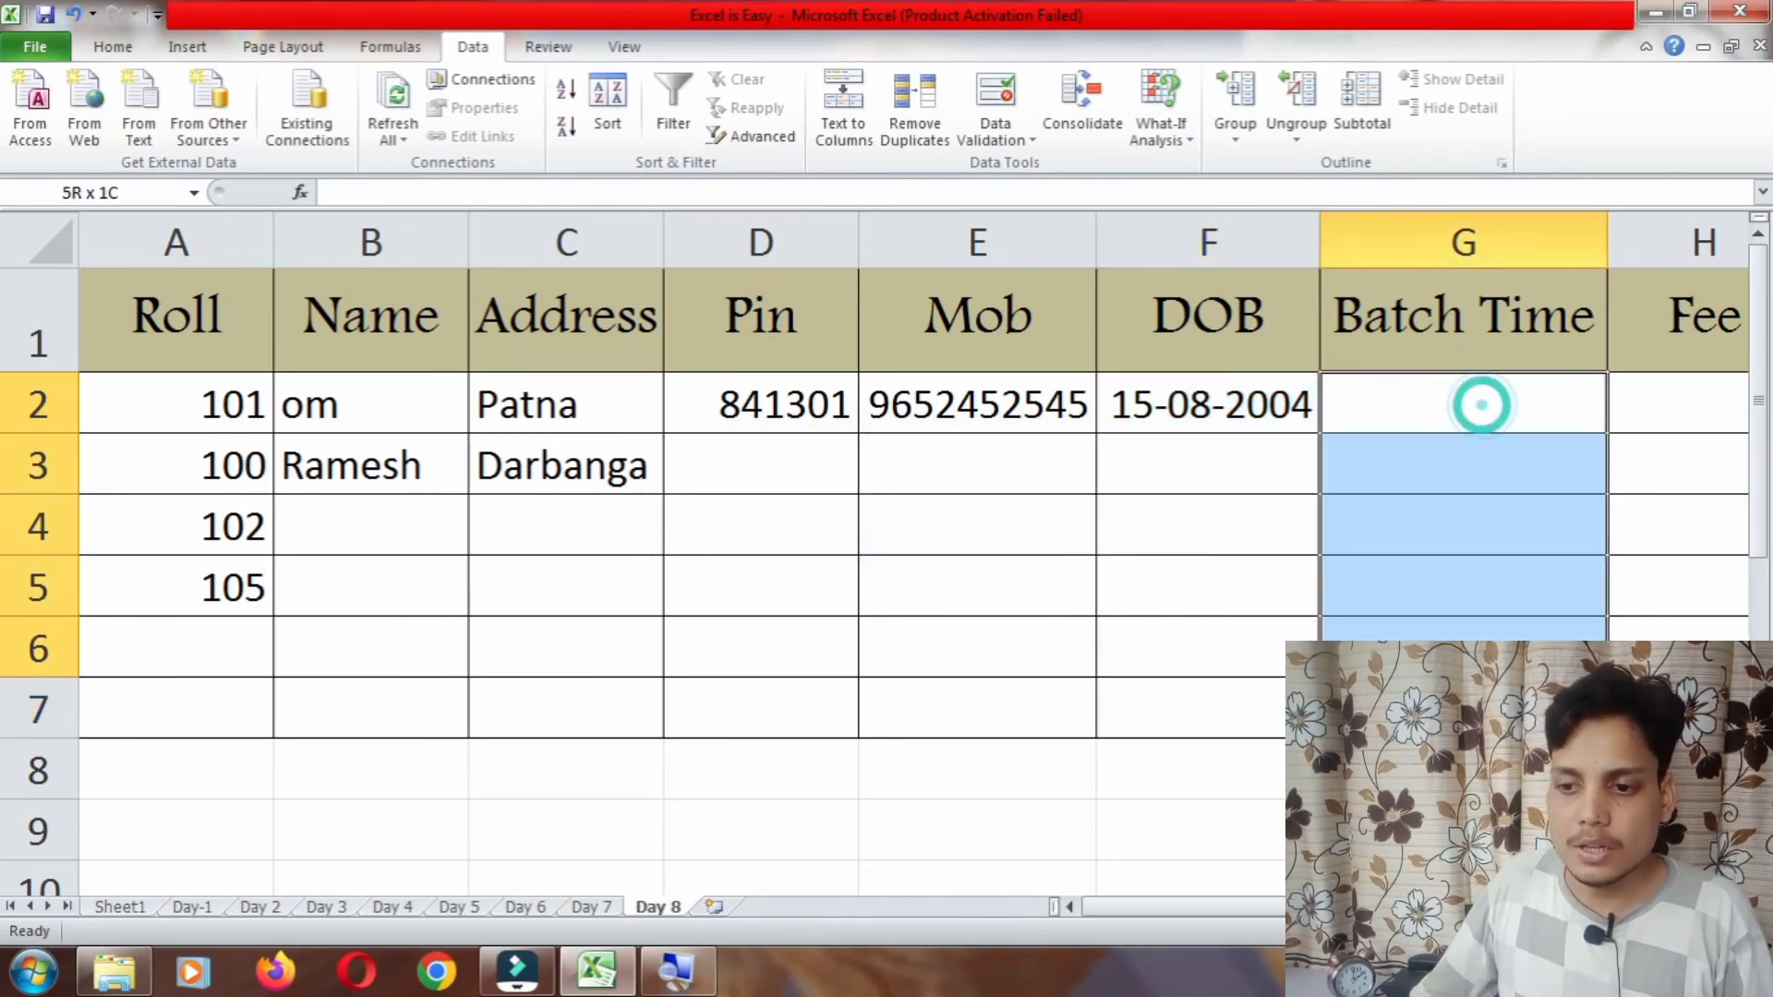
Limit Batch Time cells G2:G7 to times between 08:00 am and 04:00 pm.
drag(1482, 415, 1468, 710)
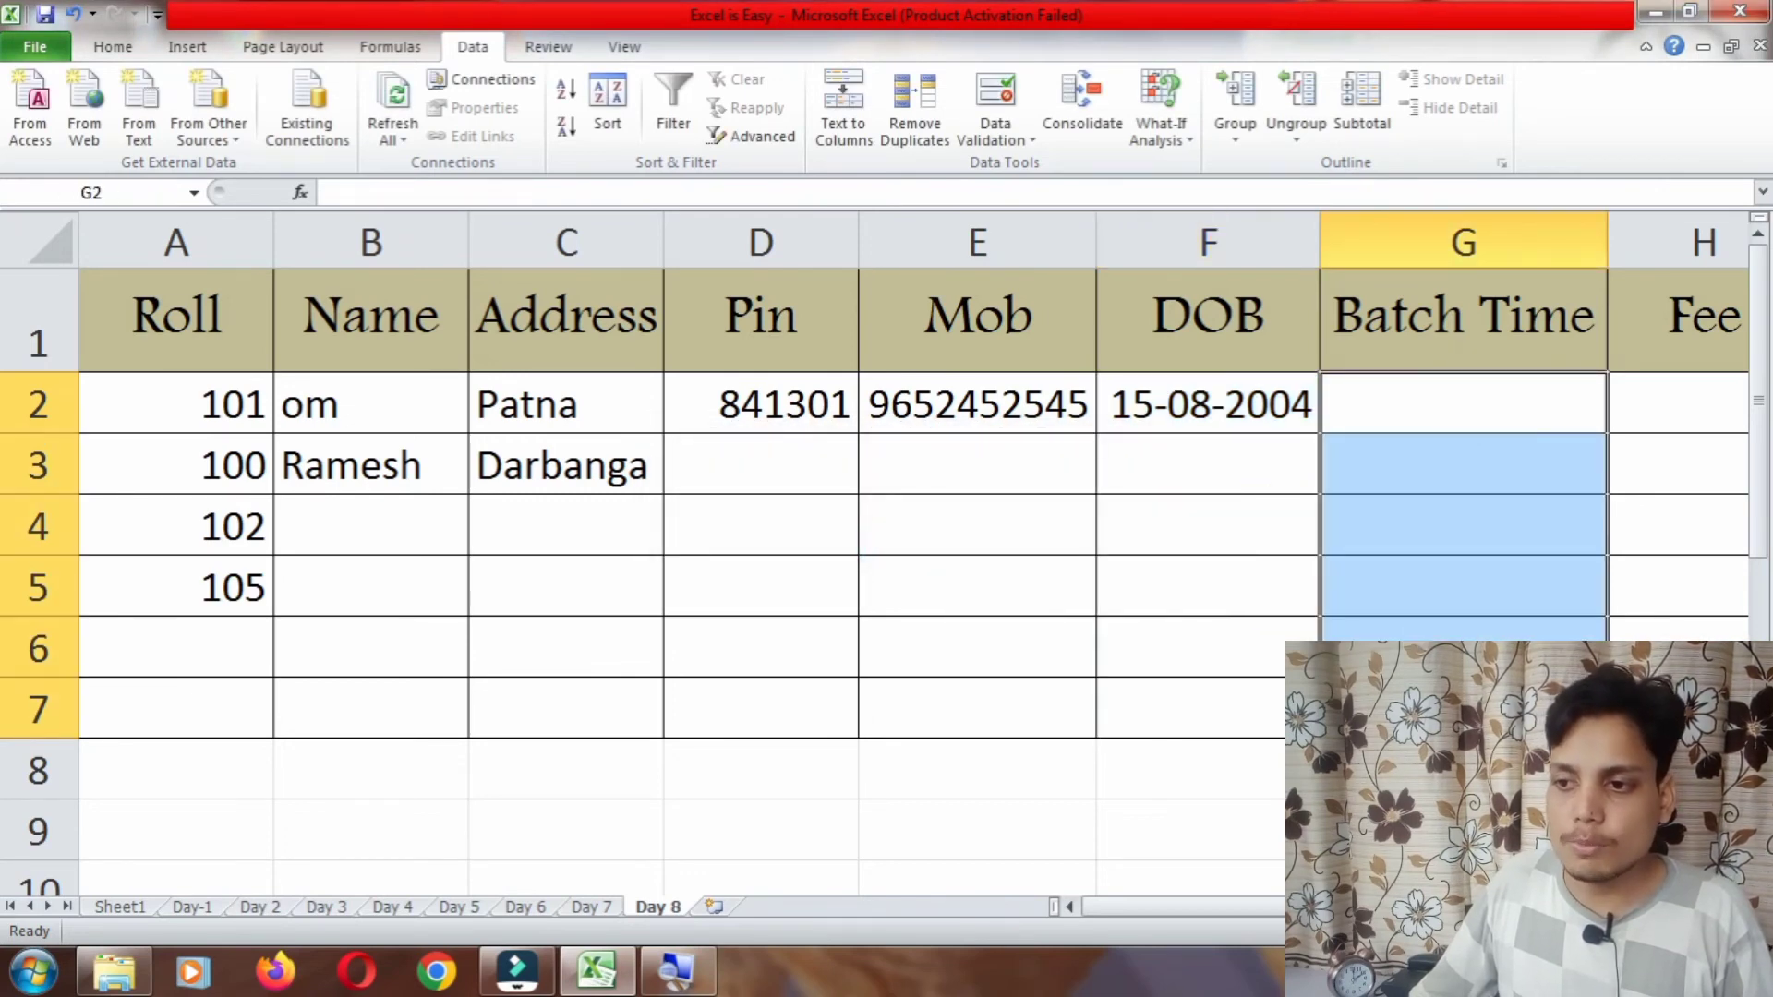
click(1019, 87)
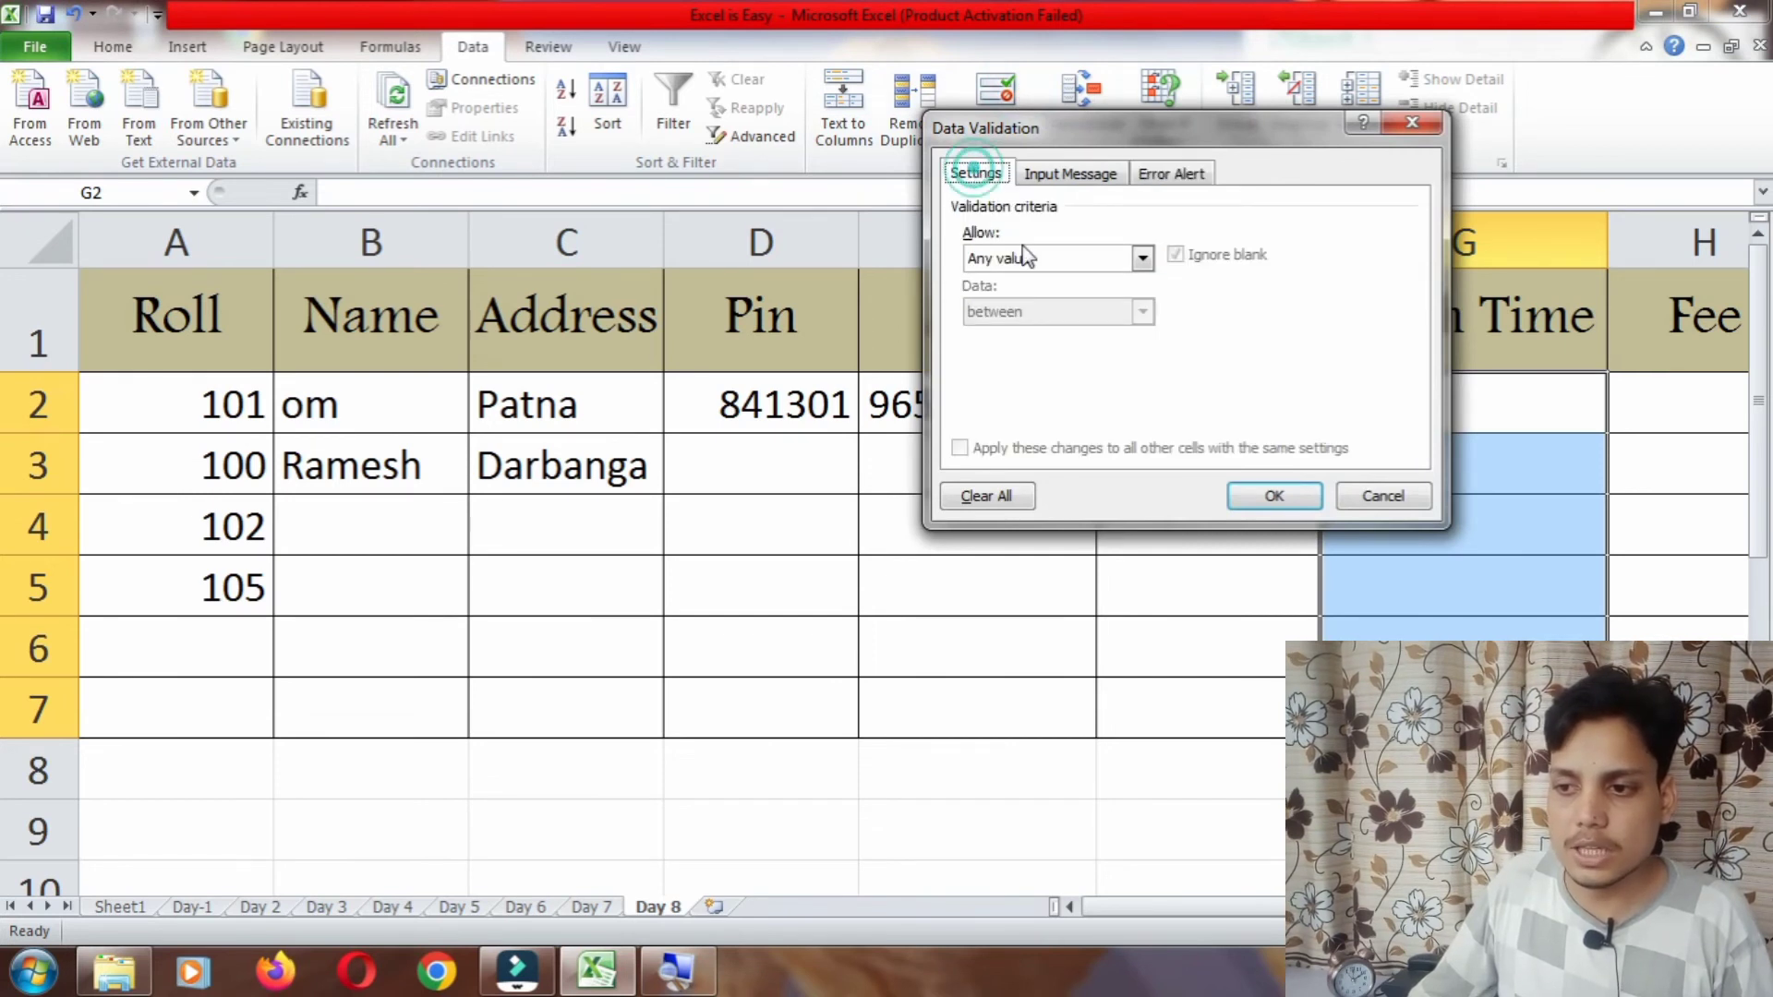
click(1142, 259)
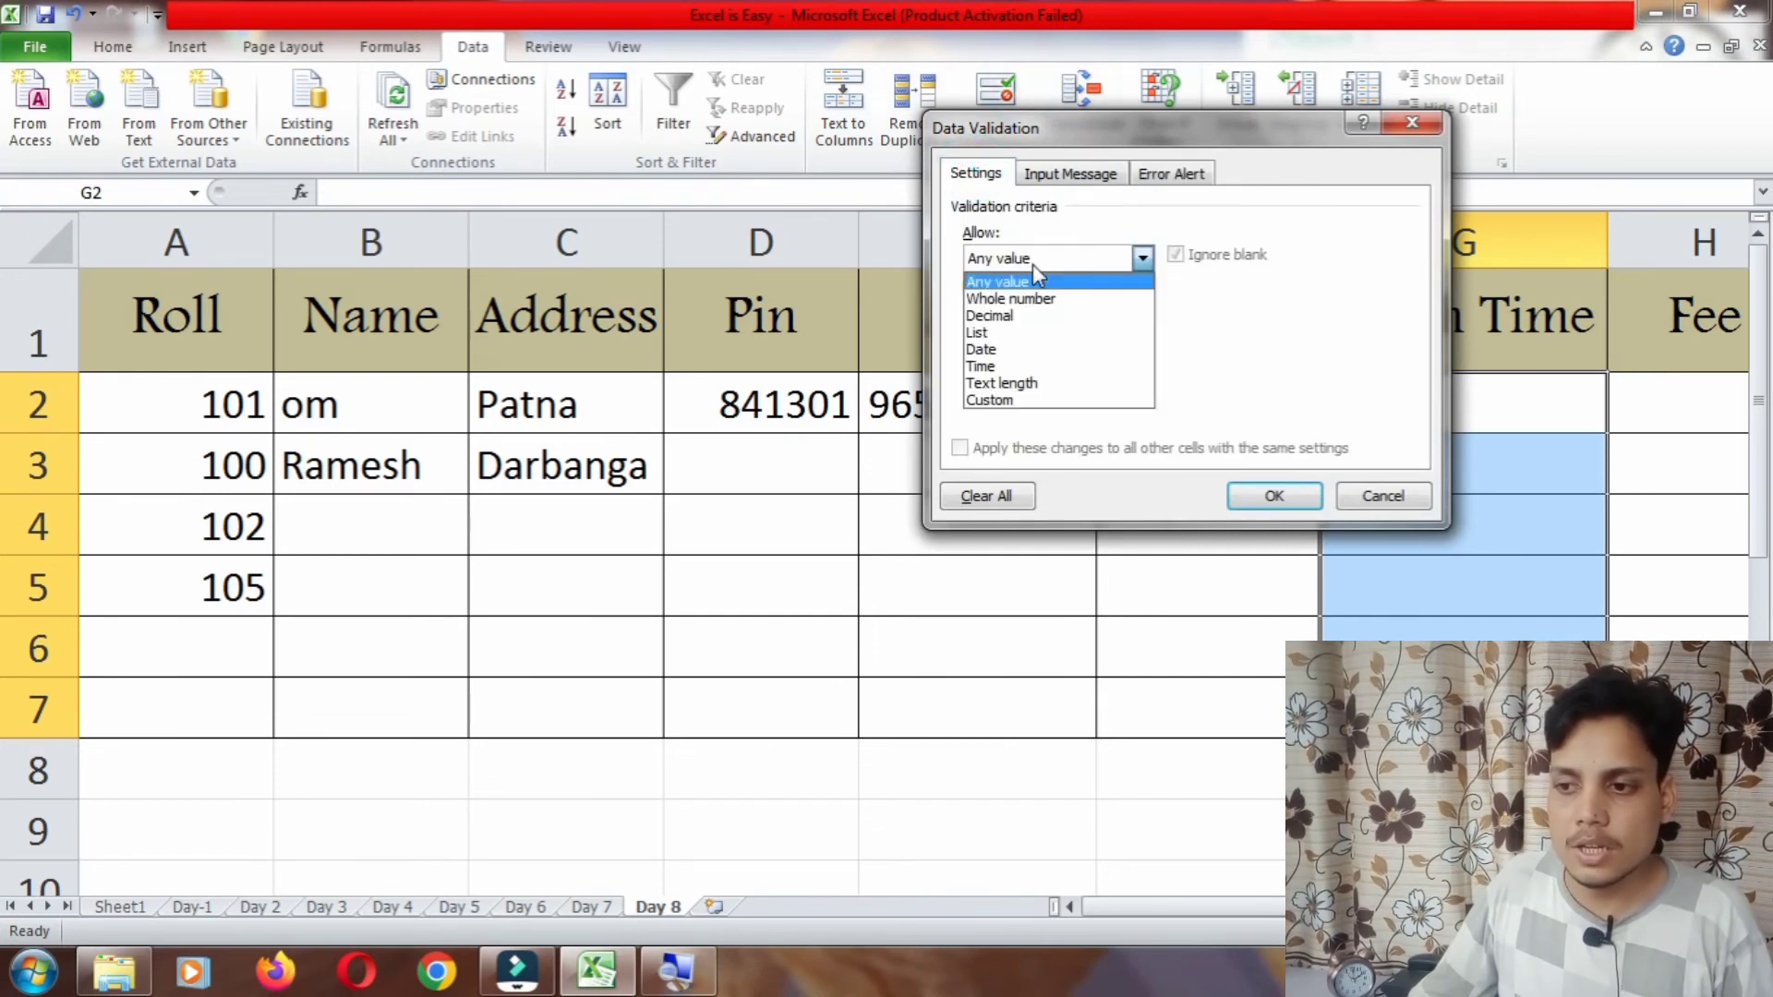
click(1025, 366)
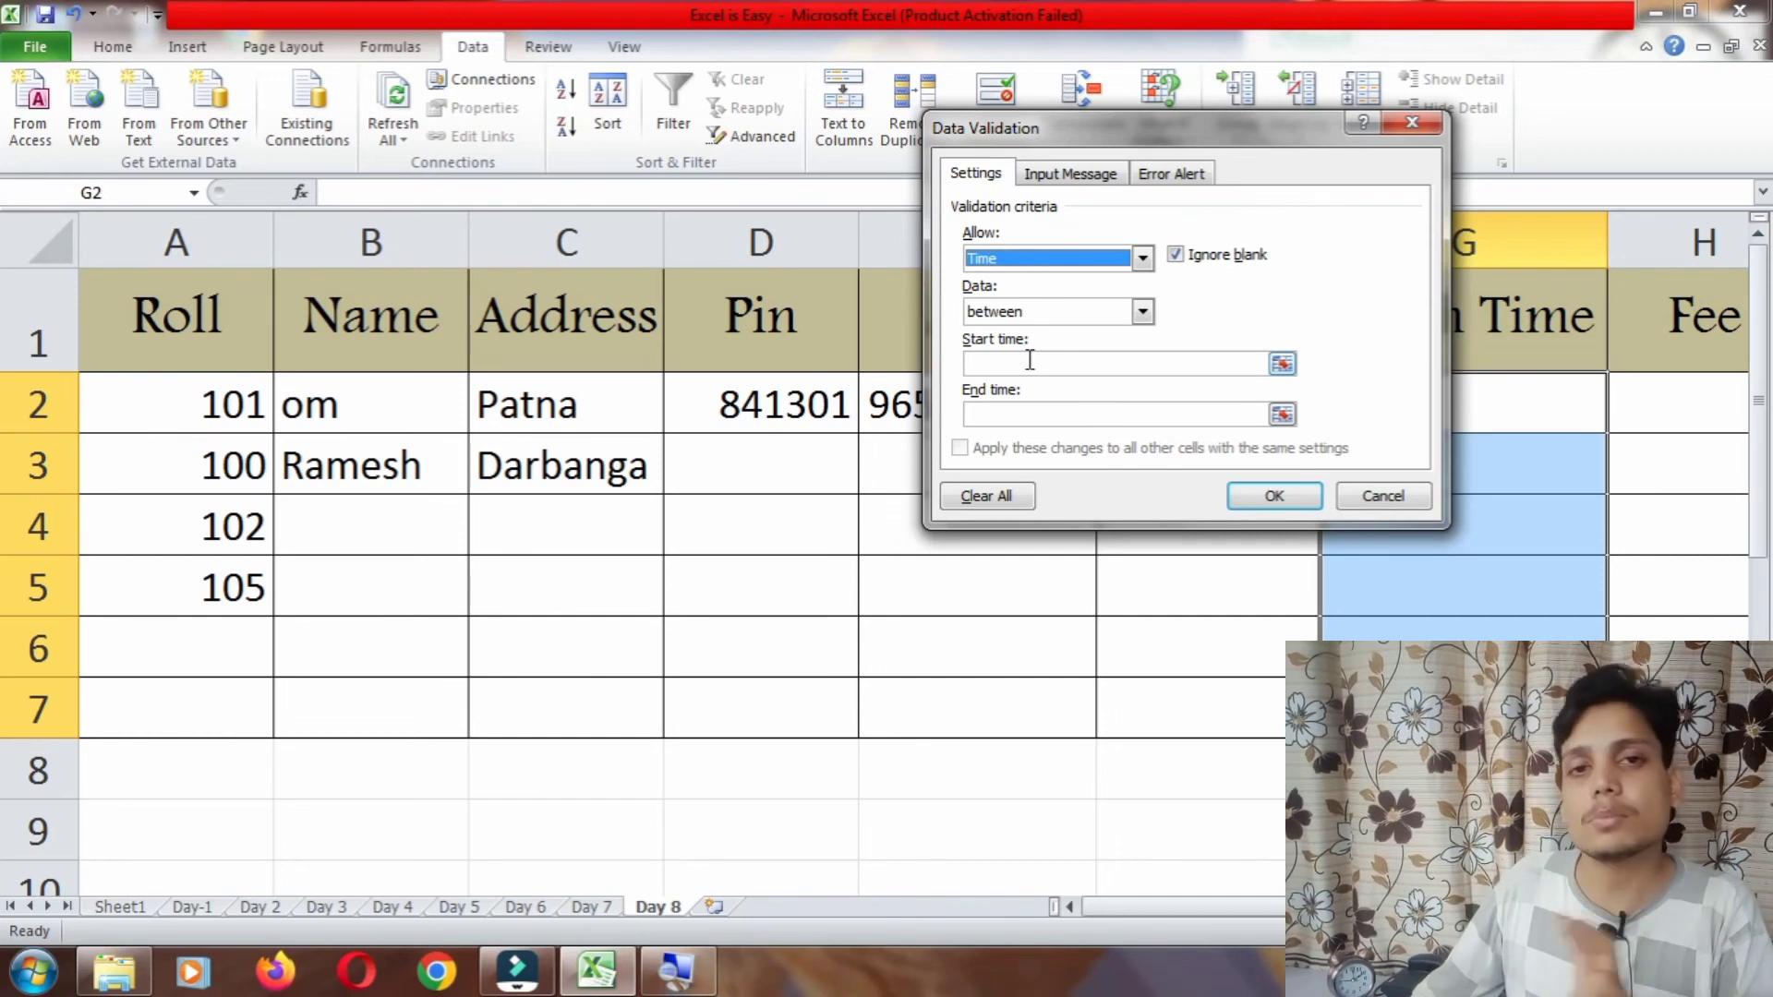
click(1029, 360)
text(08:)
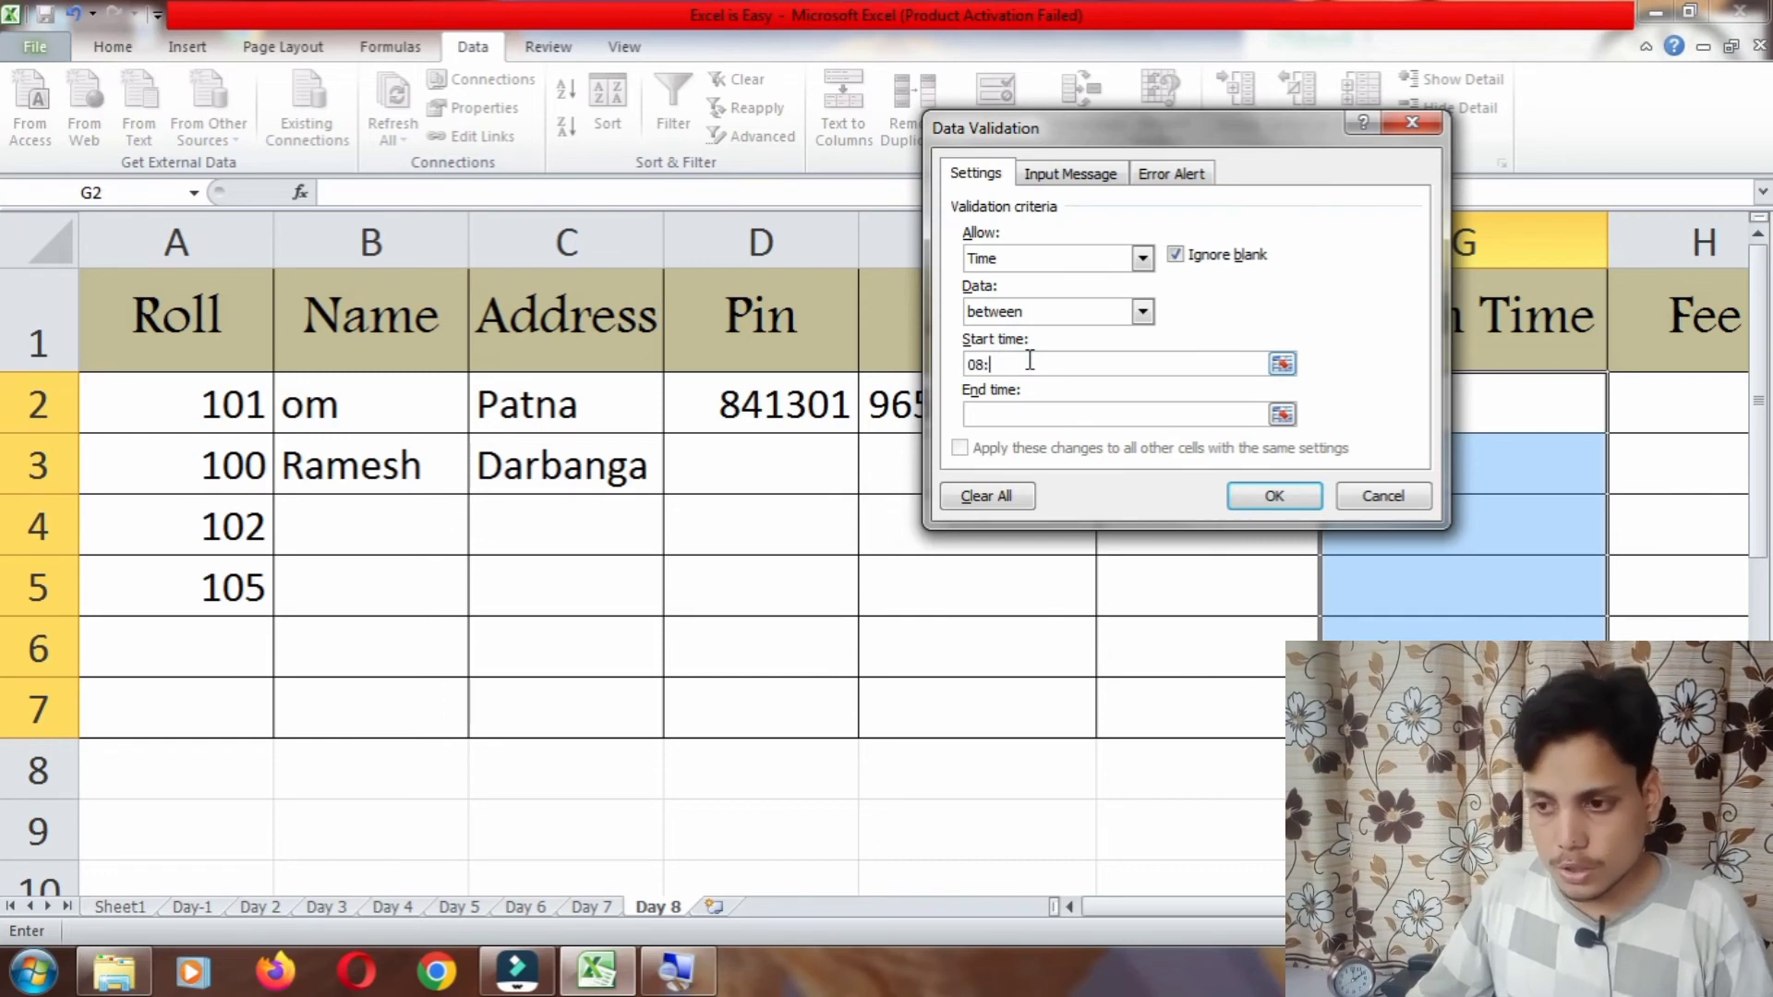
text(00 am)
key(Tab)
text(04)
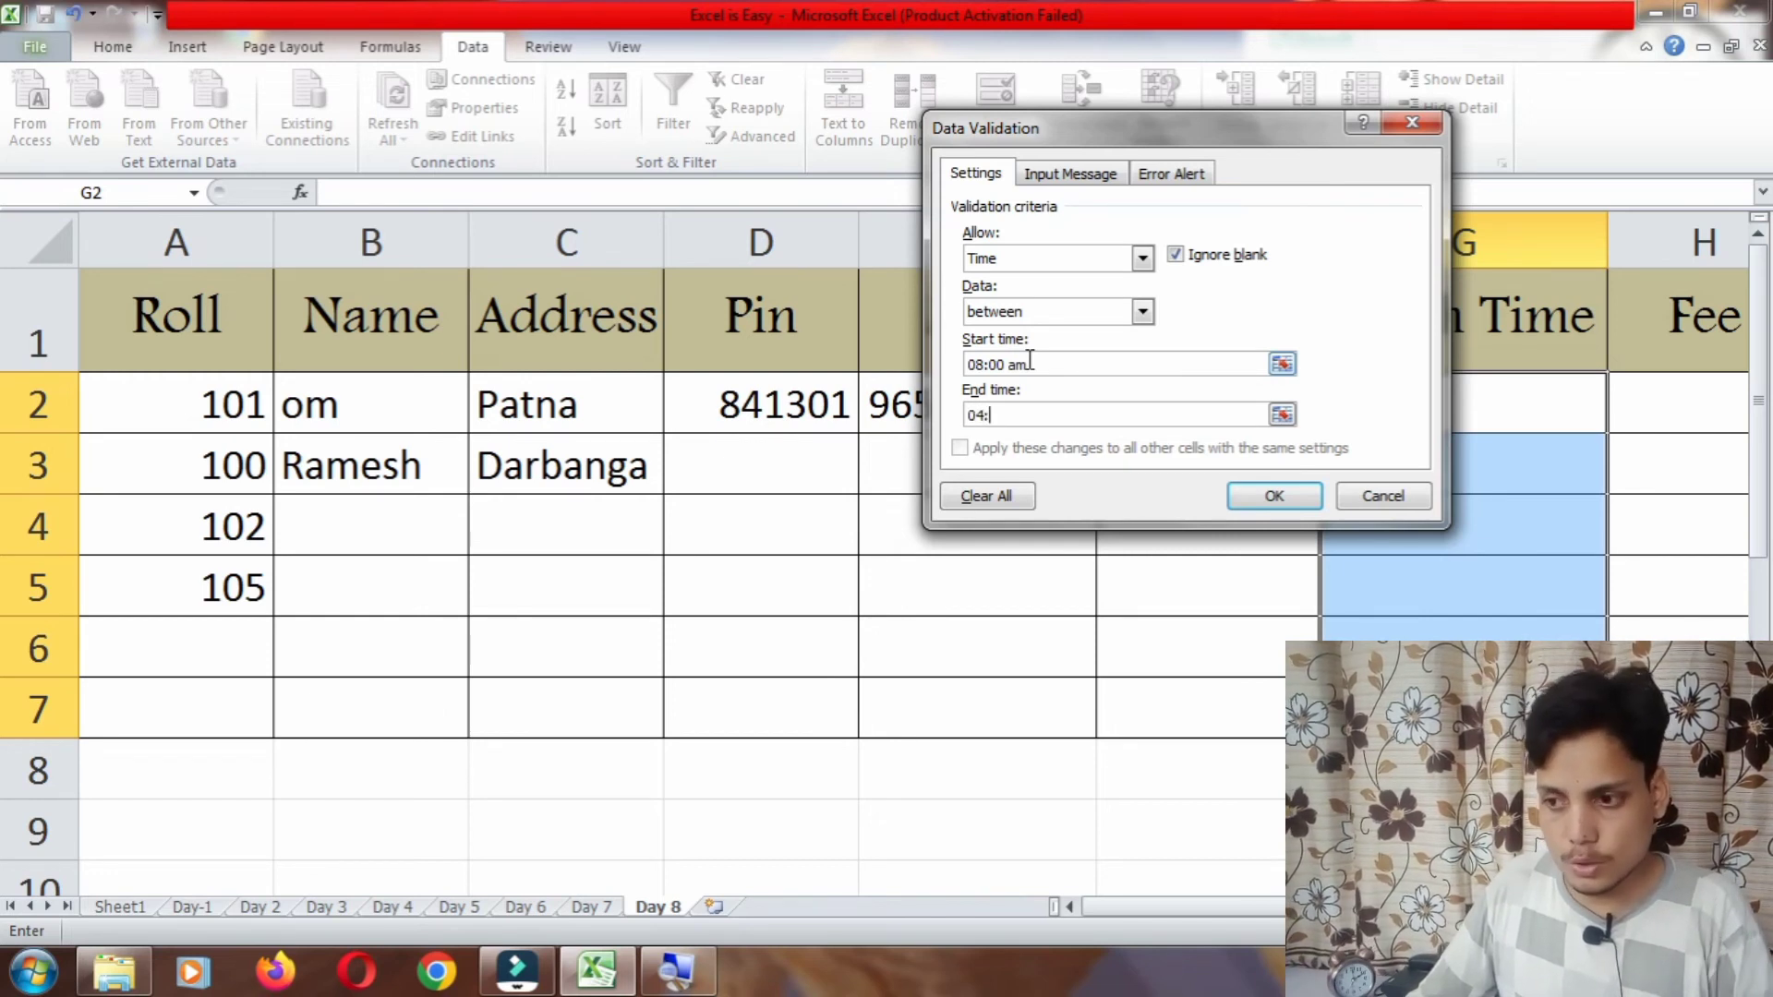
text(:00 pm)
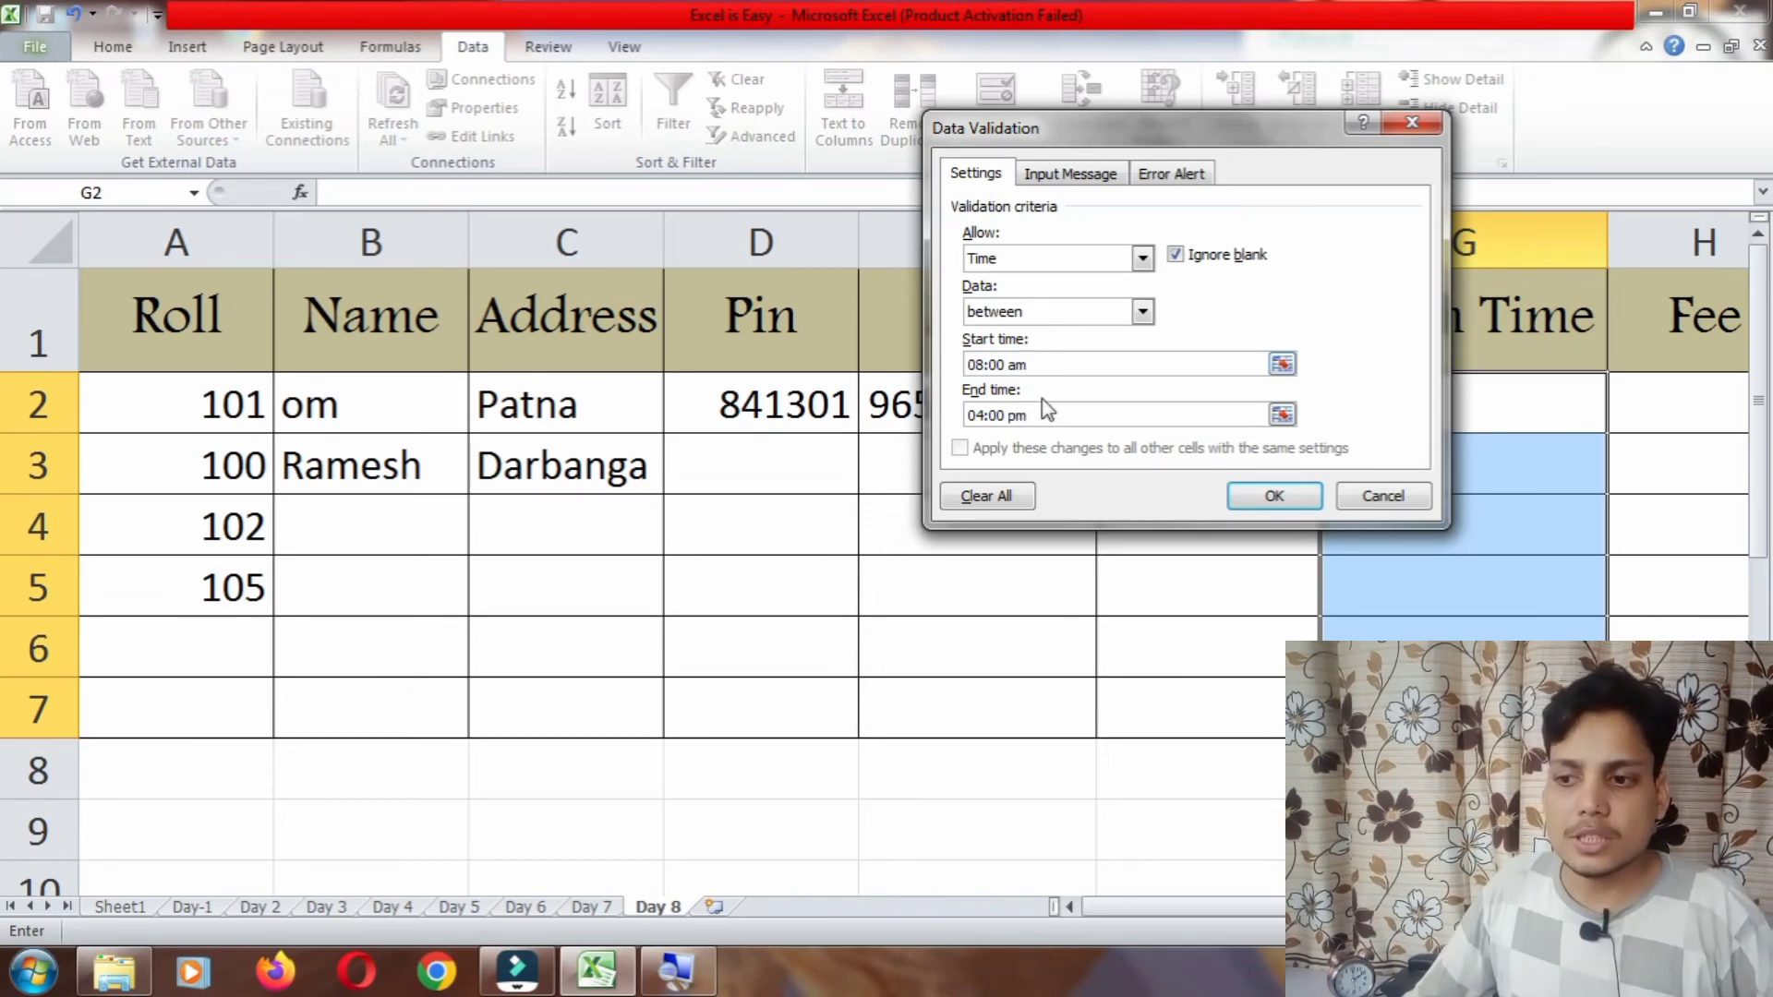
click(1272, 496)
click(1433, 409)
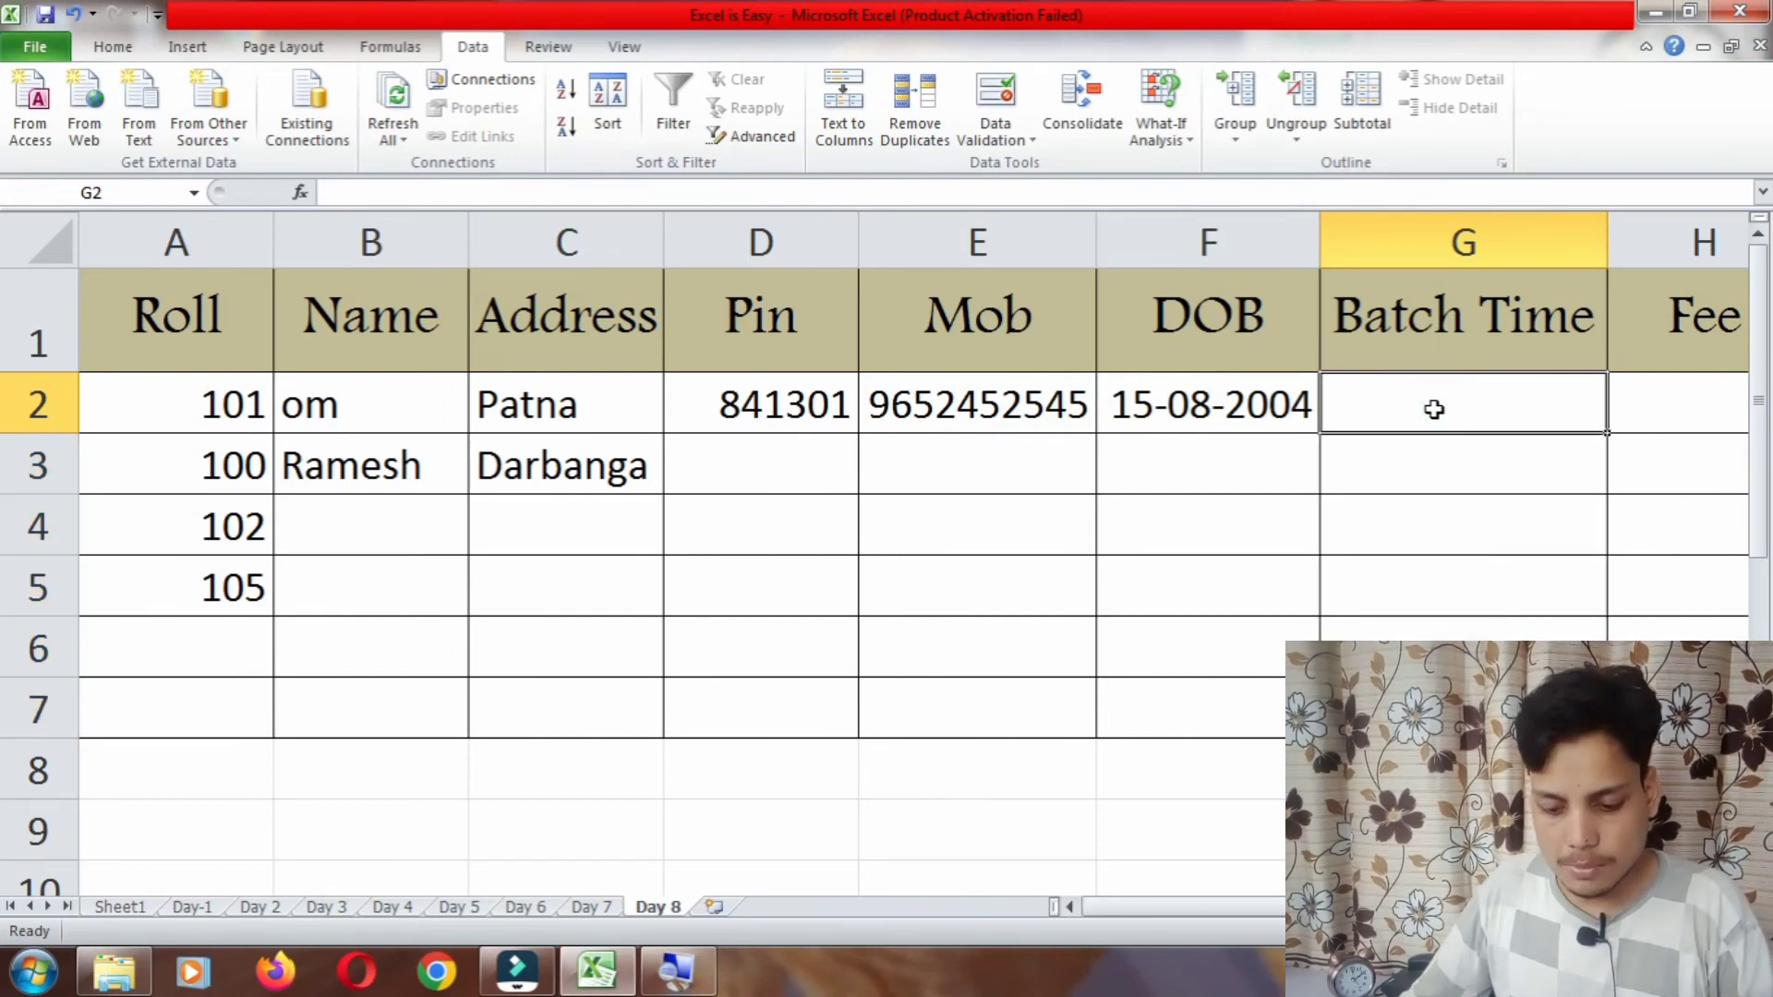
Confirm 05:00 am is rejected in G2, then enter 02:00 pm instead.
text(05:)
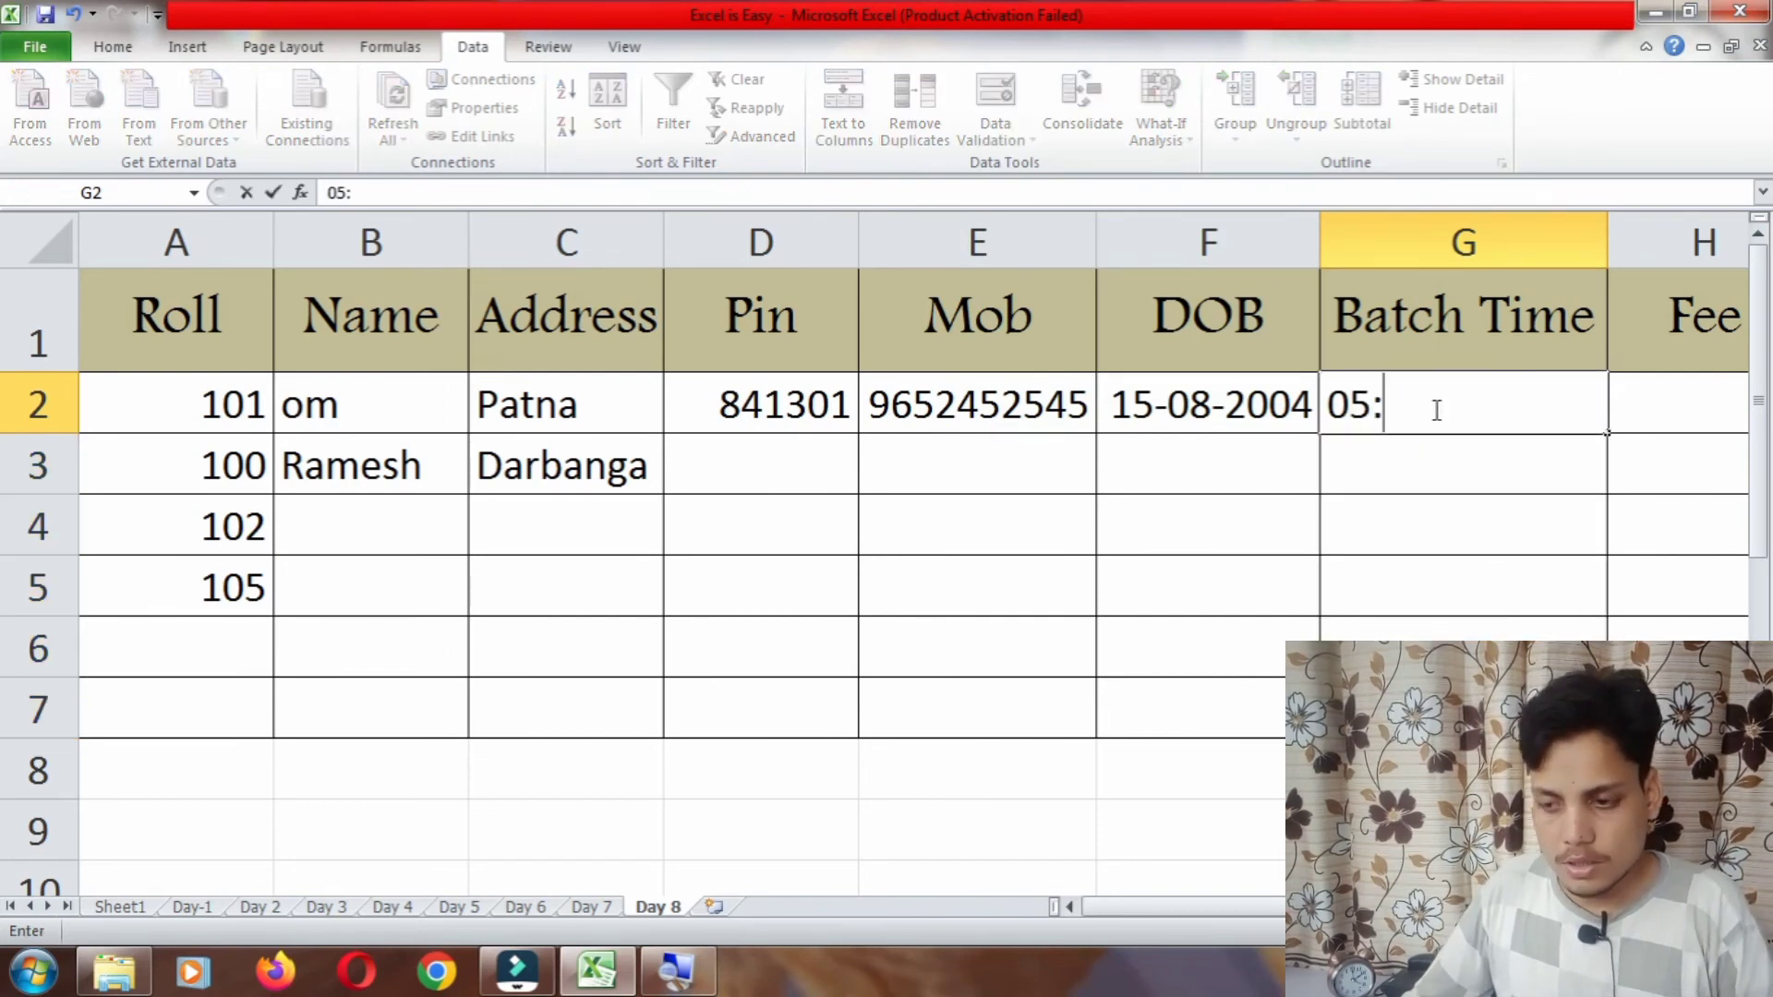
text(00)
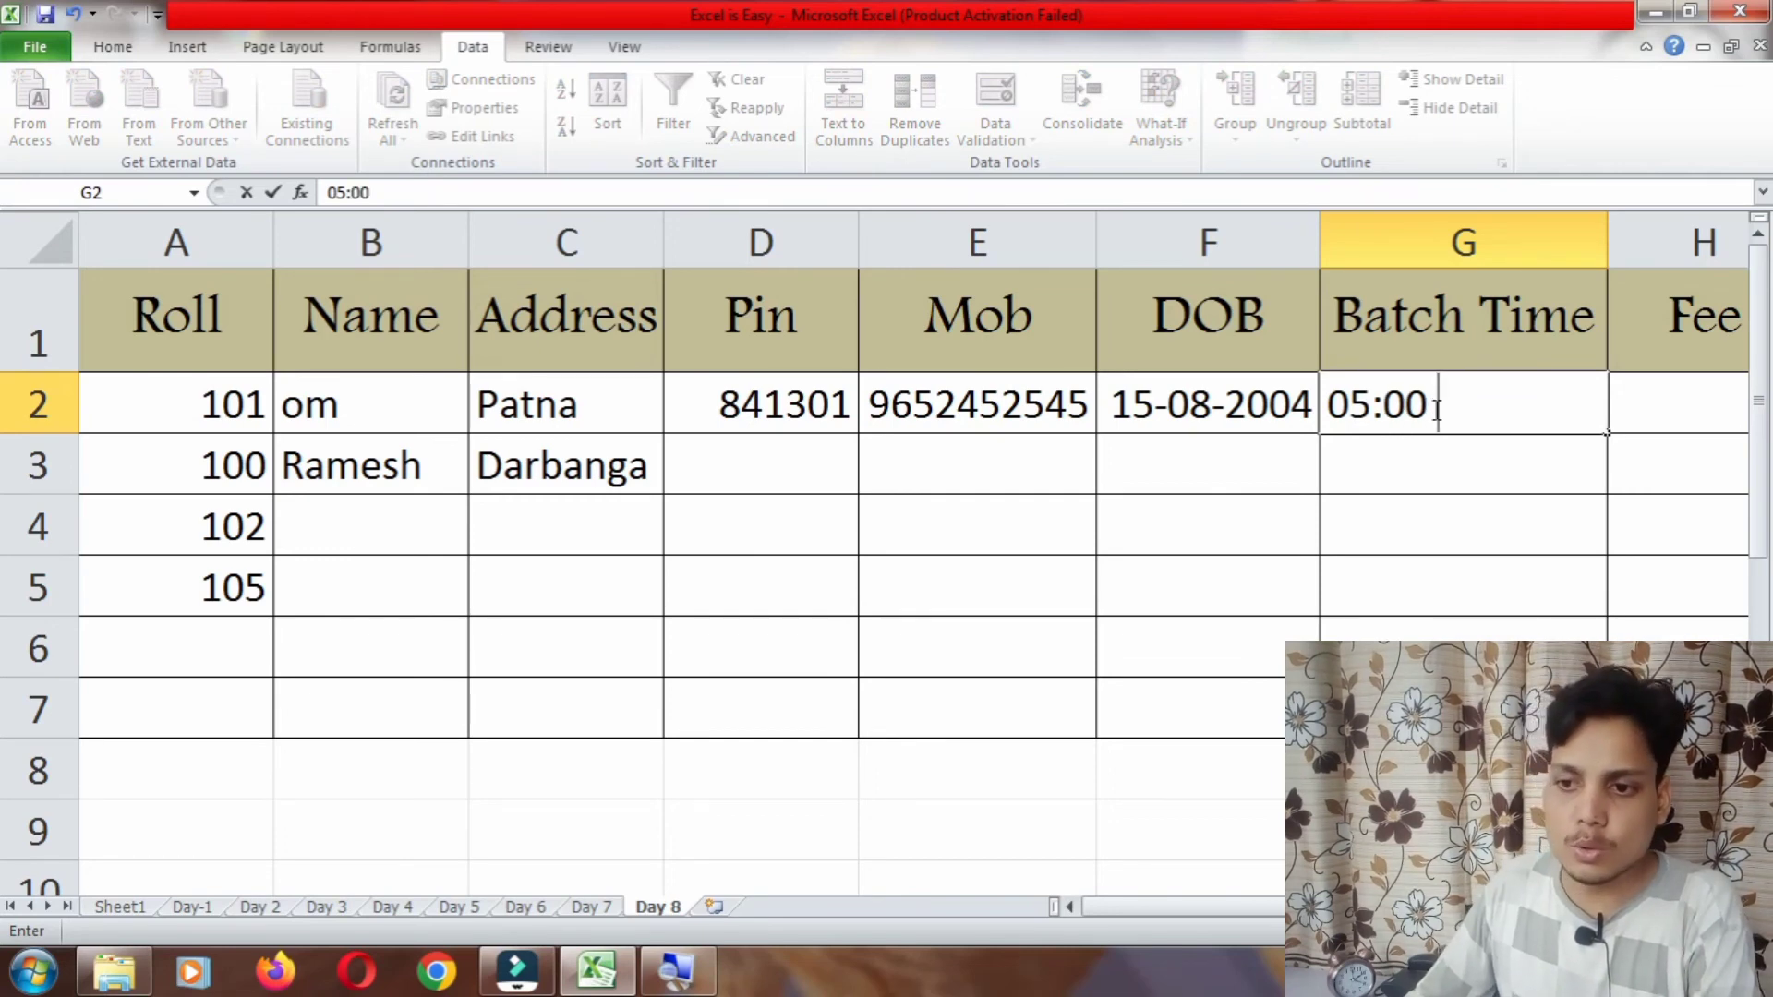
text( am)
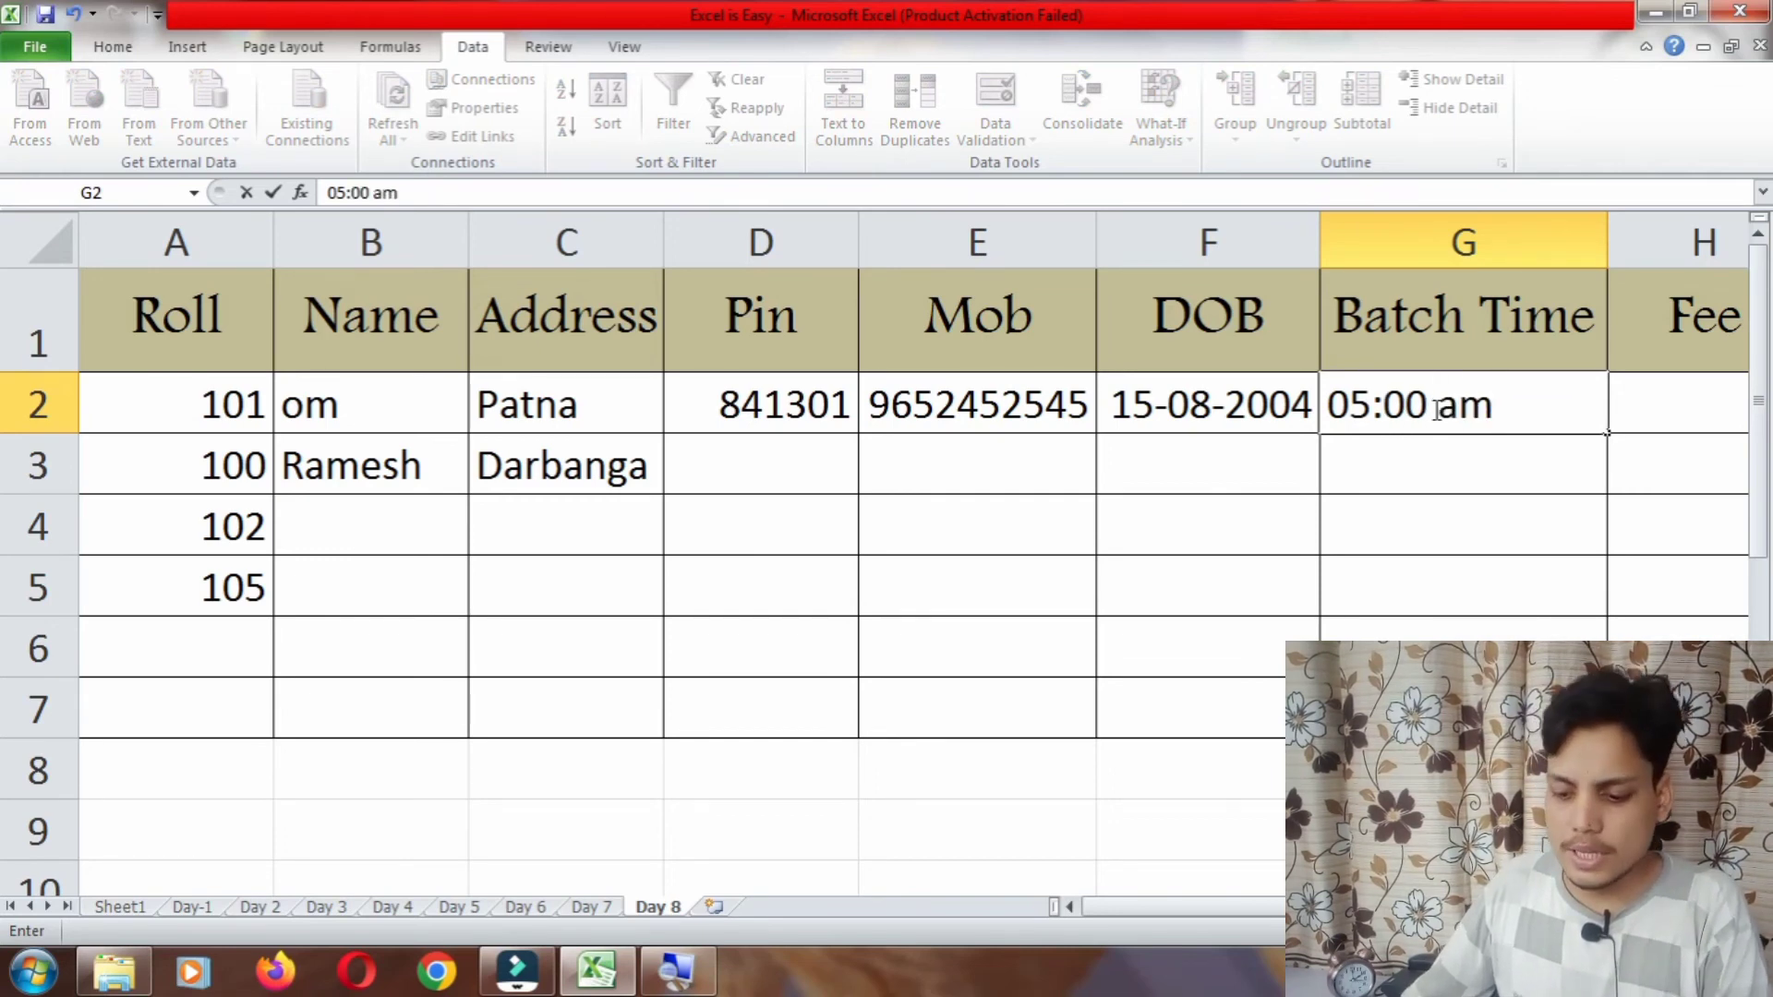
key(Return)
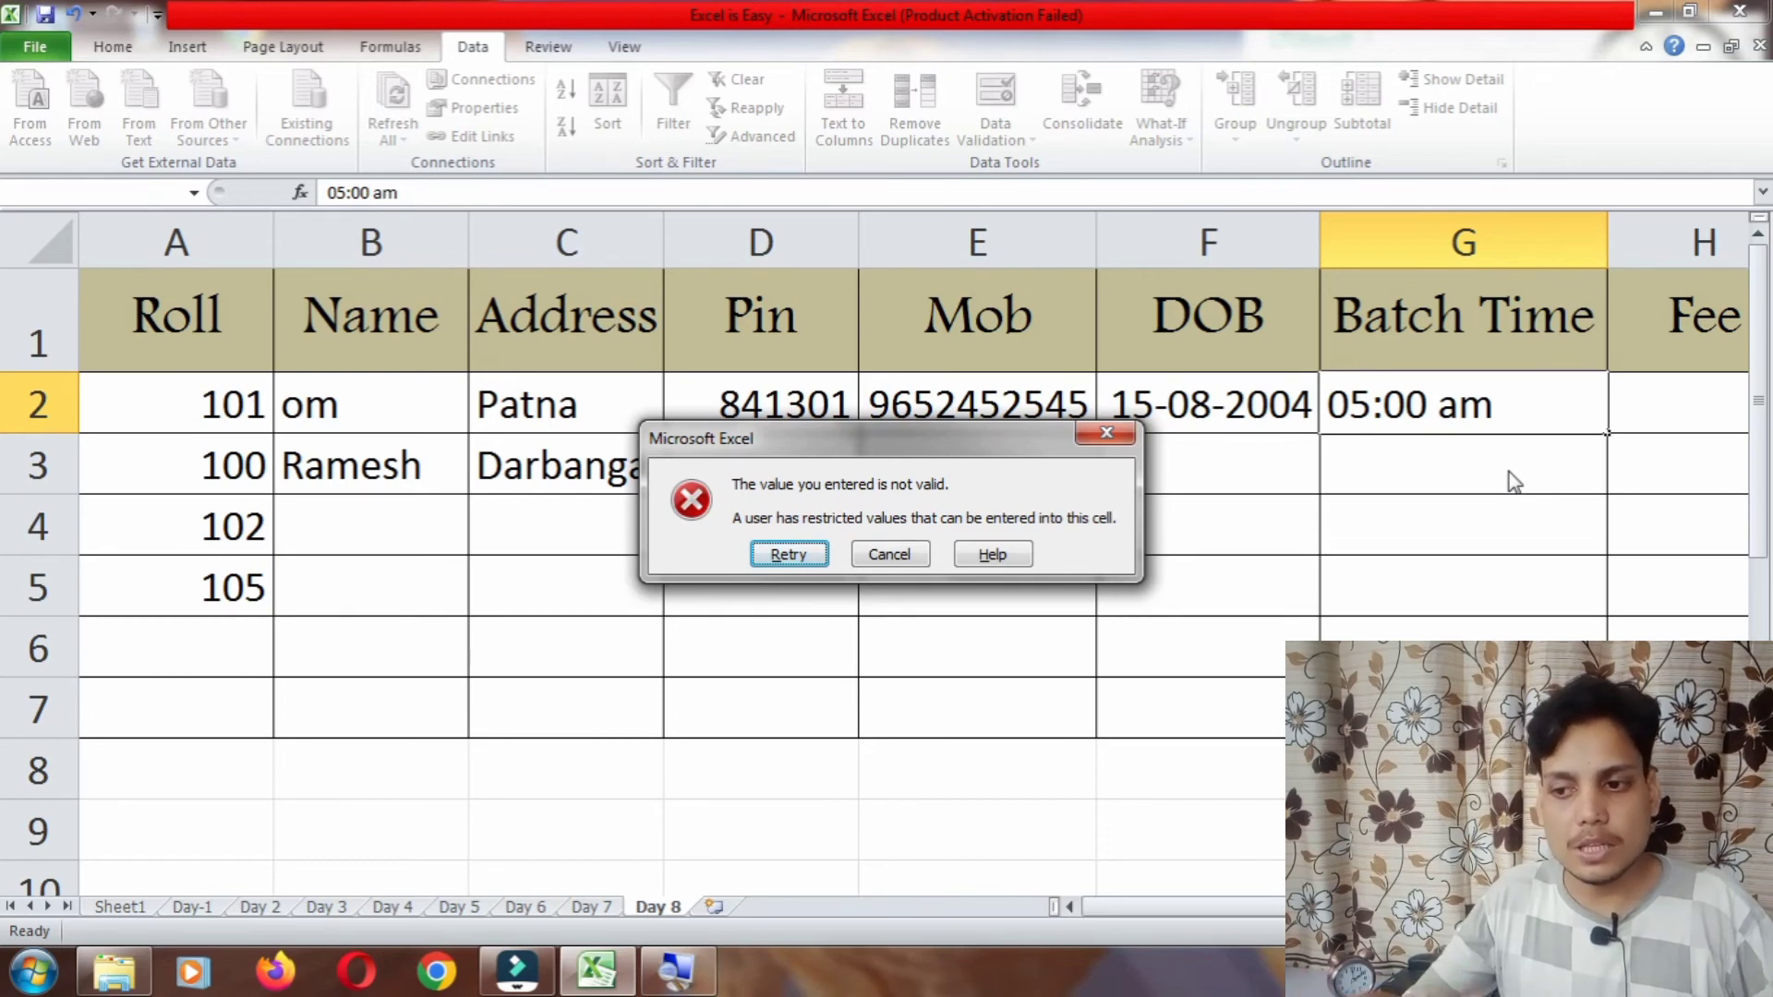
click(886, 565)
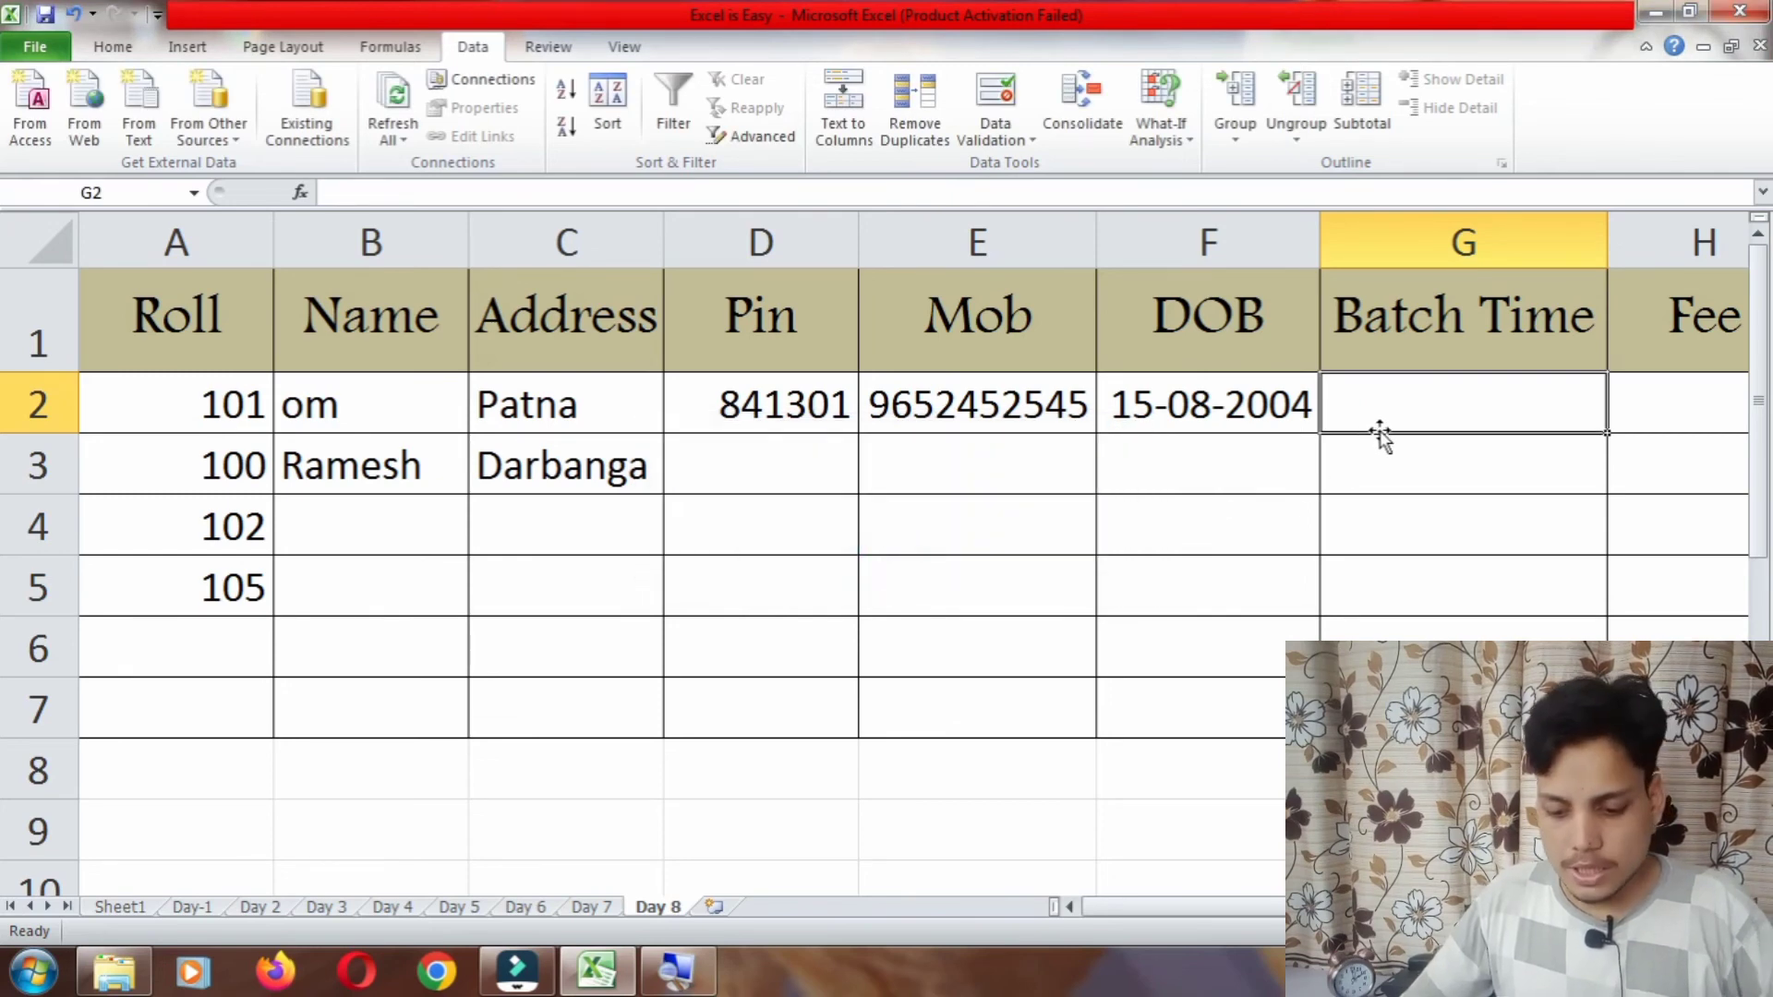
text(0)
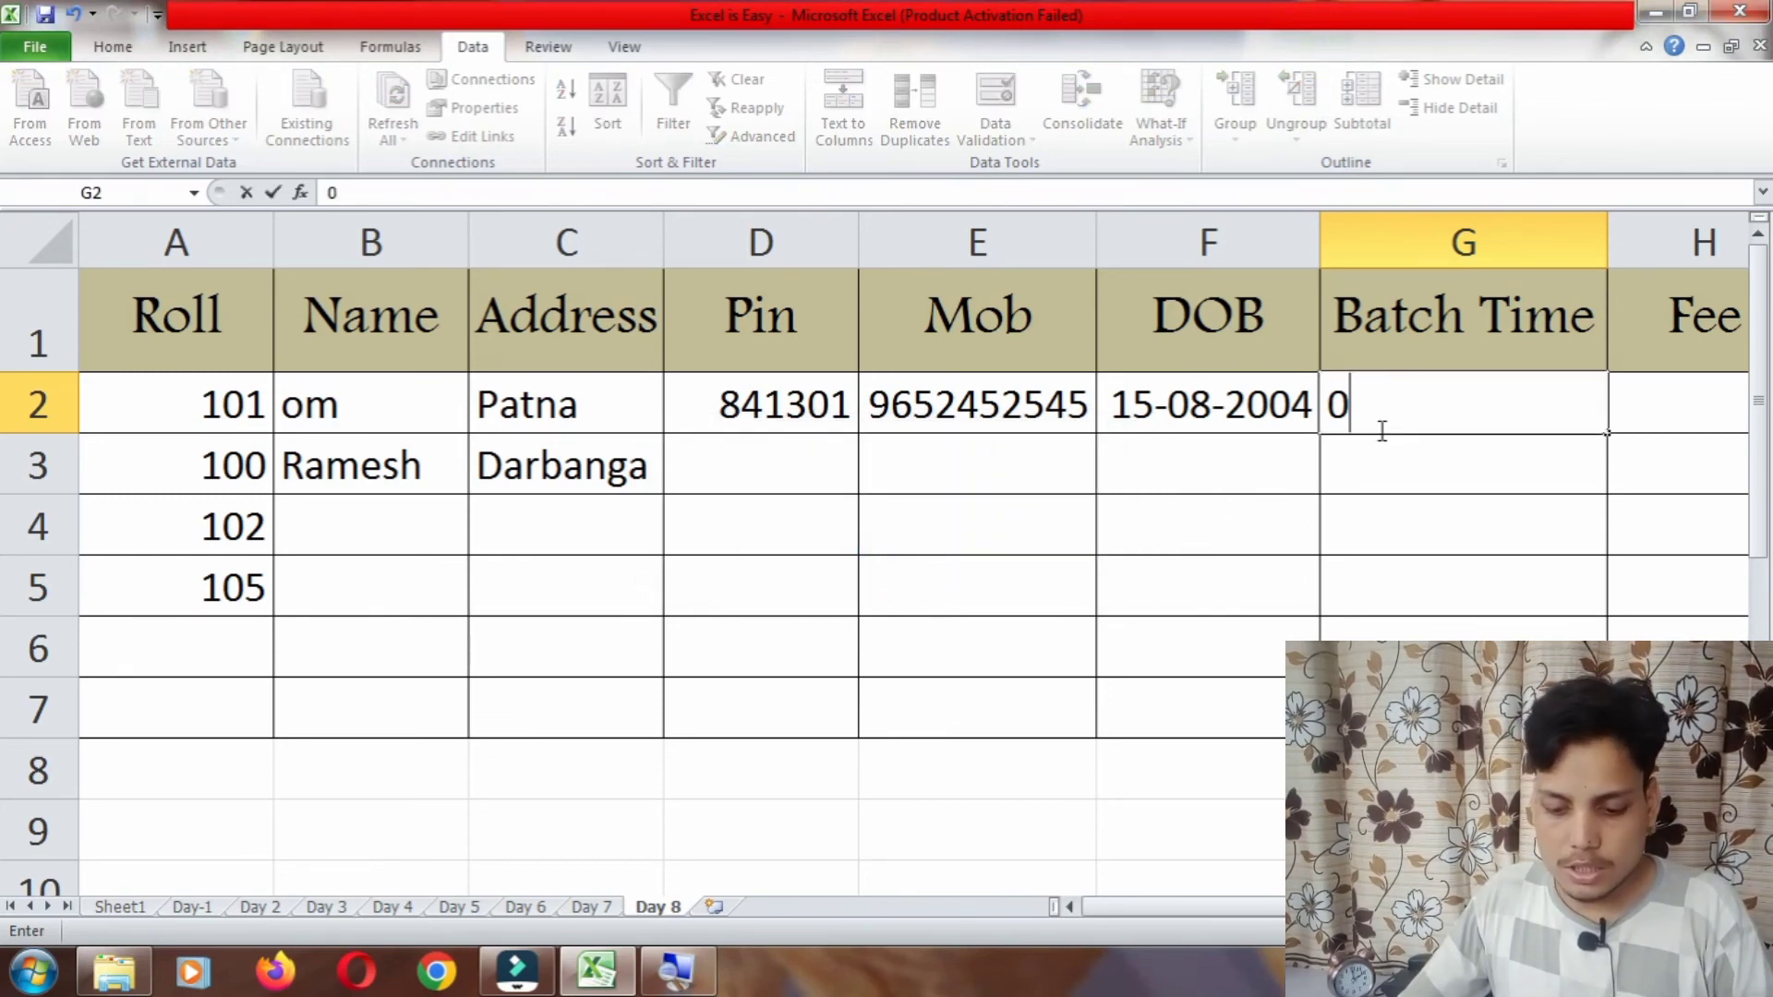
text(2:)
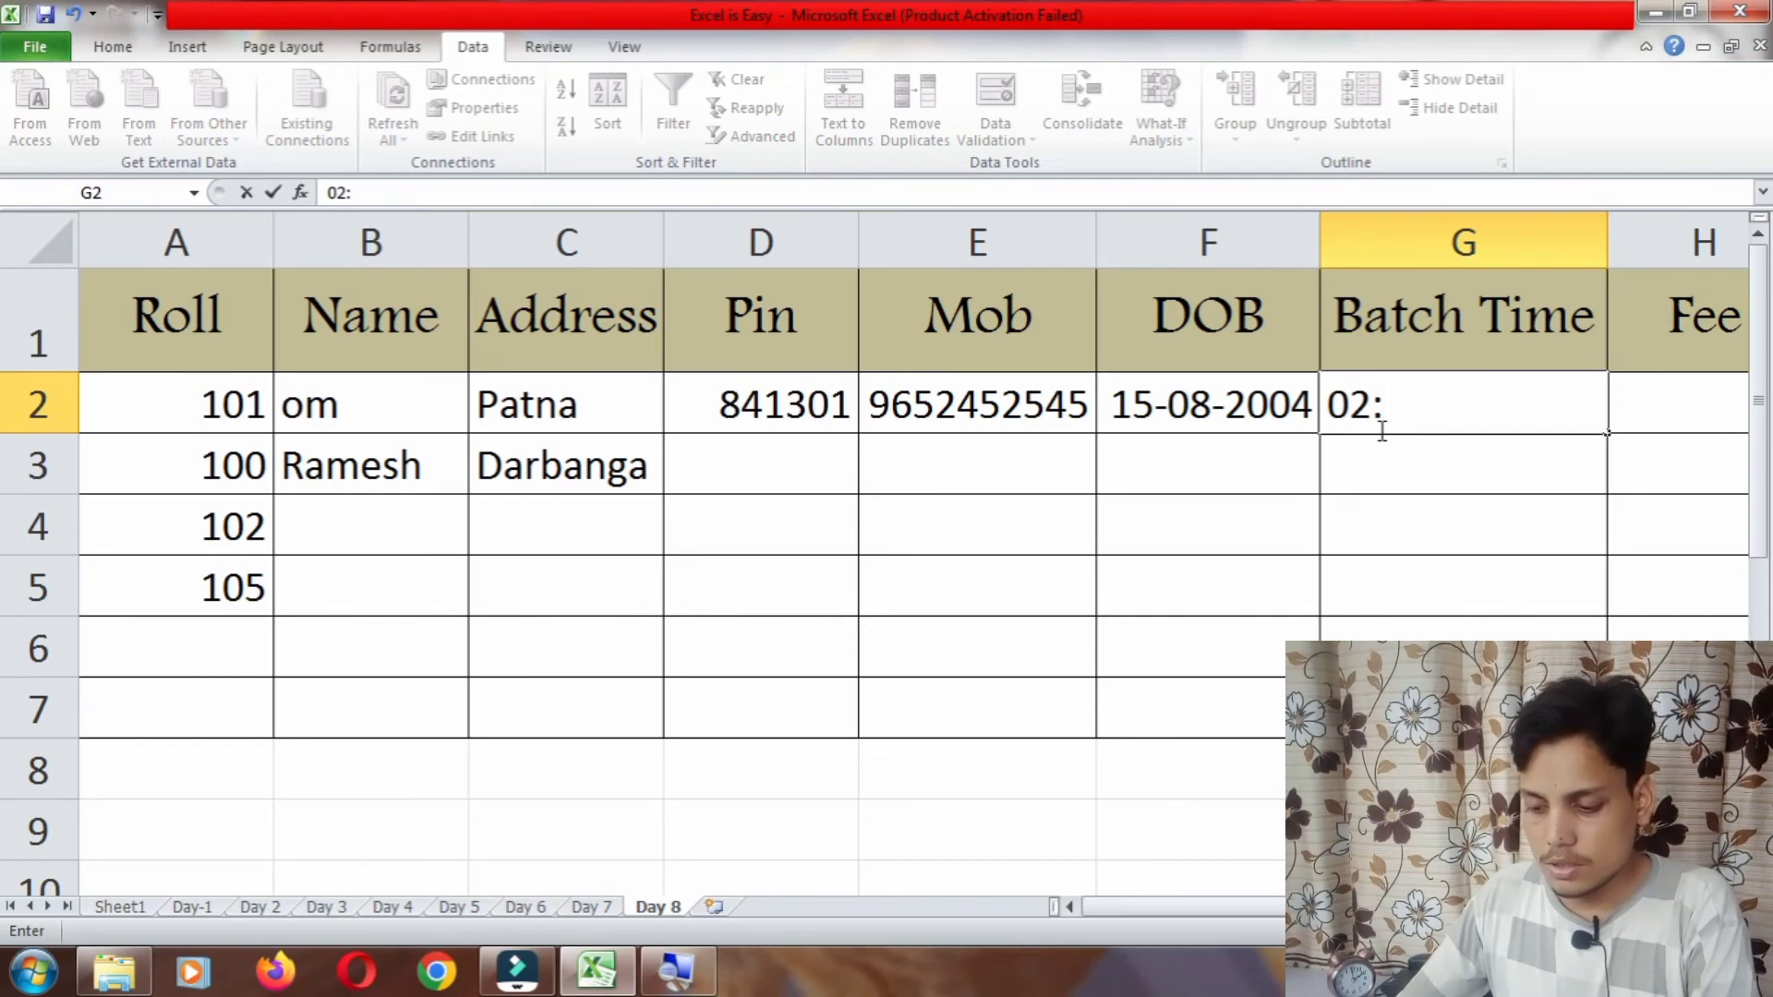
text(00)
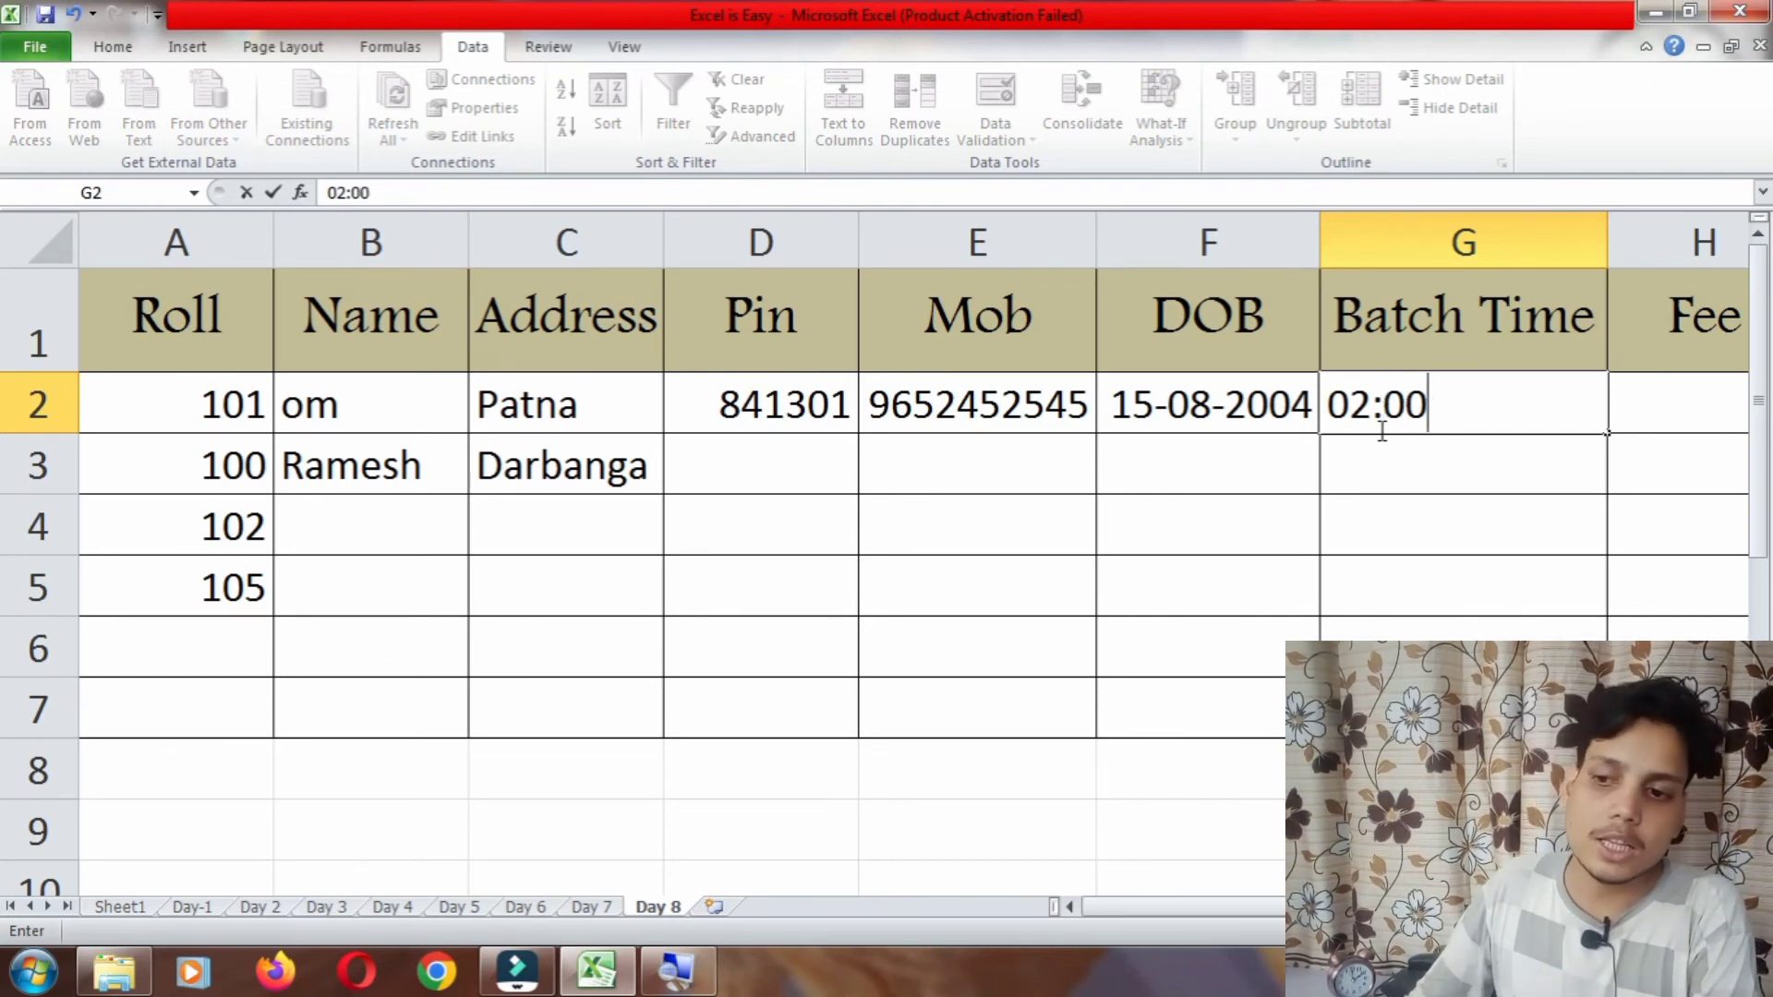
text( pm)
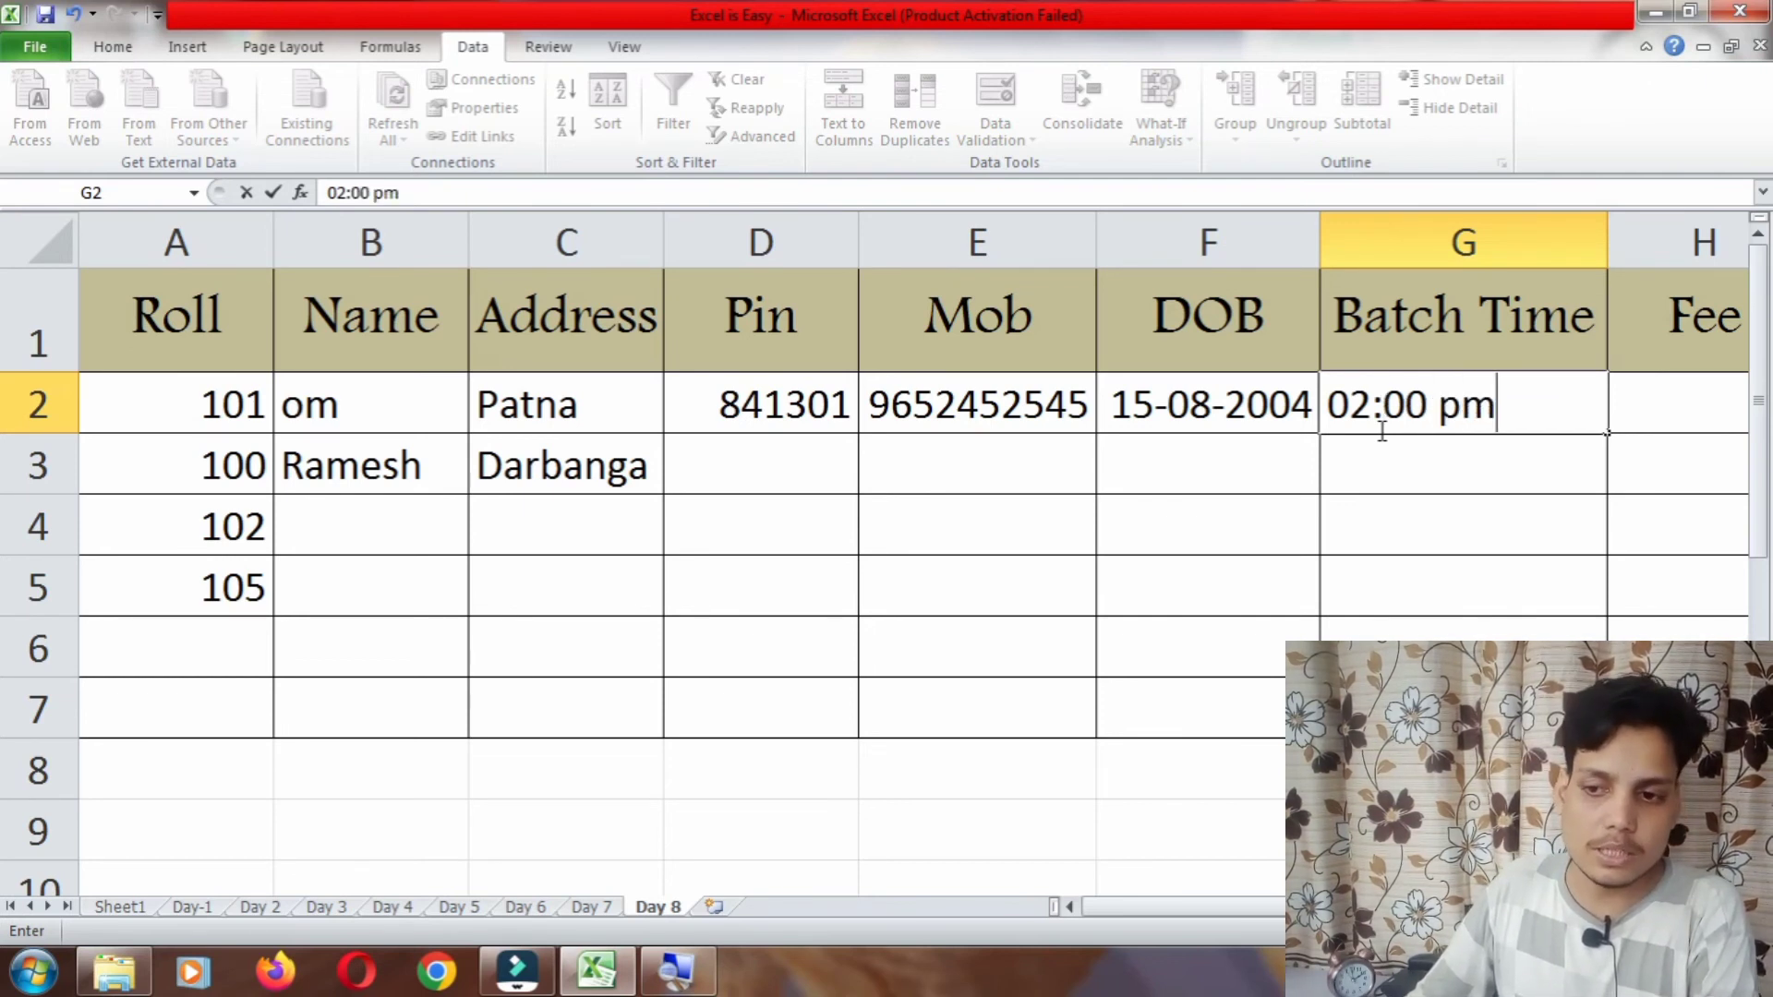
key(Return)
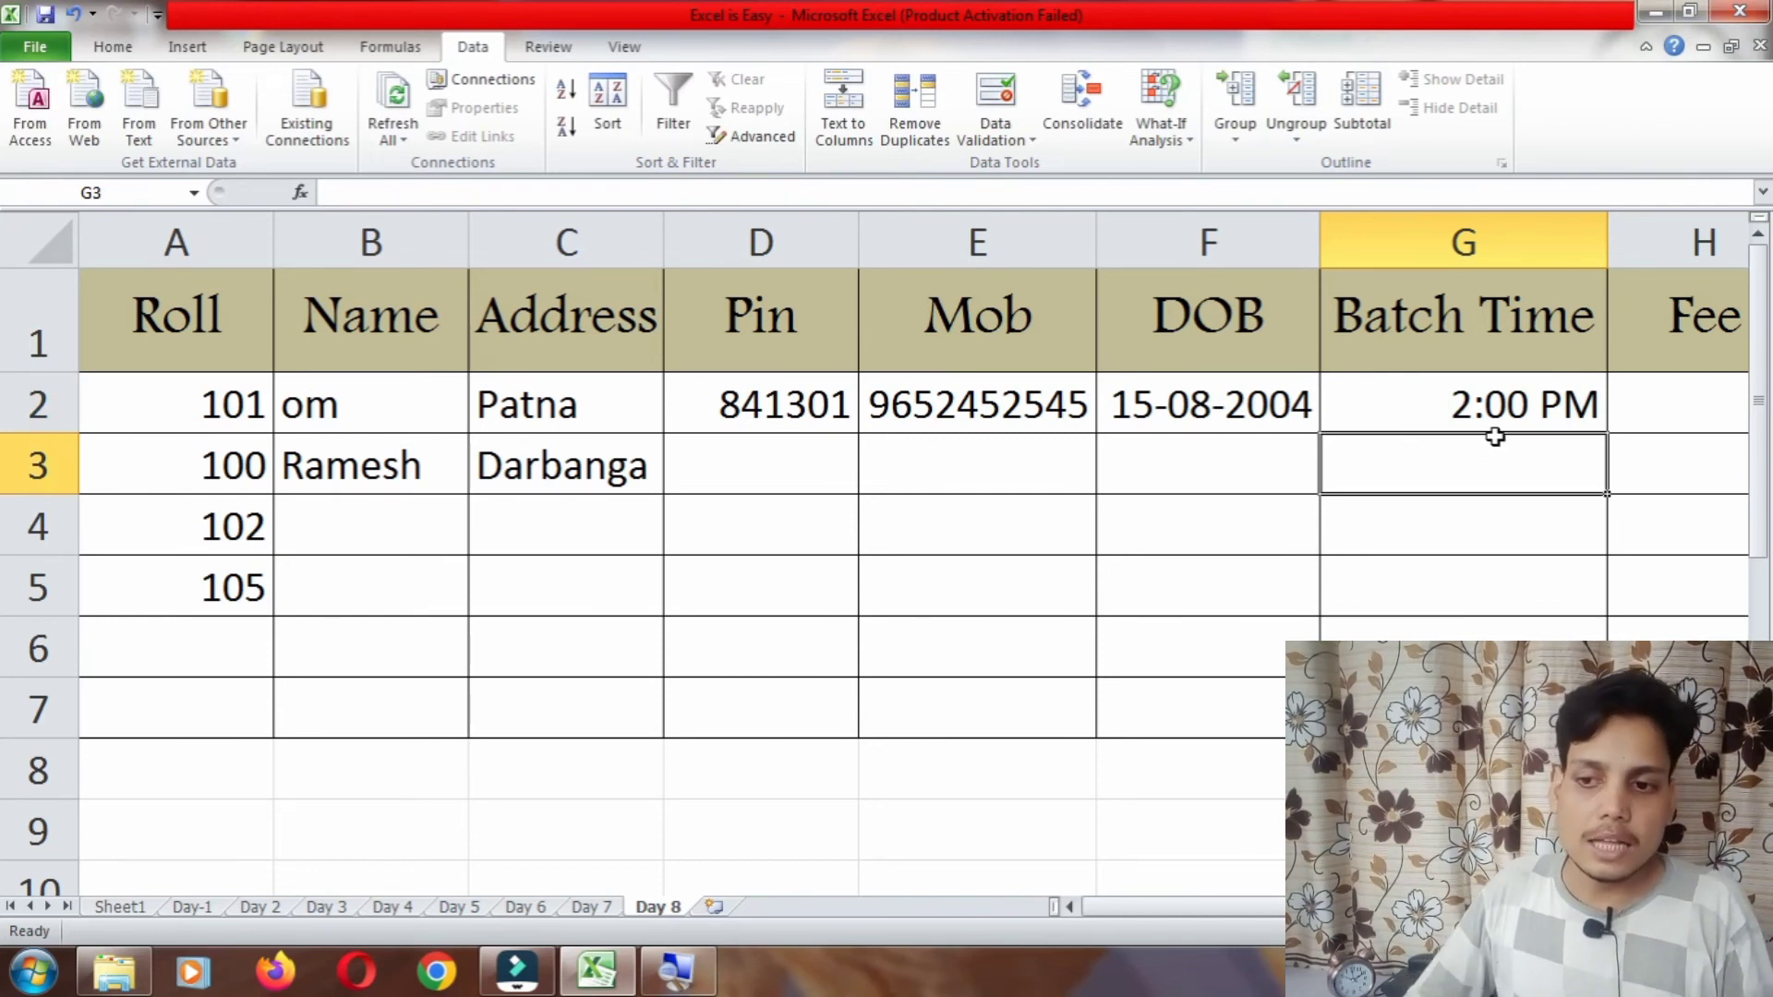
click(1662, 399)
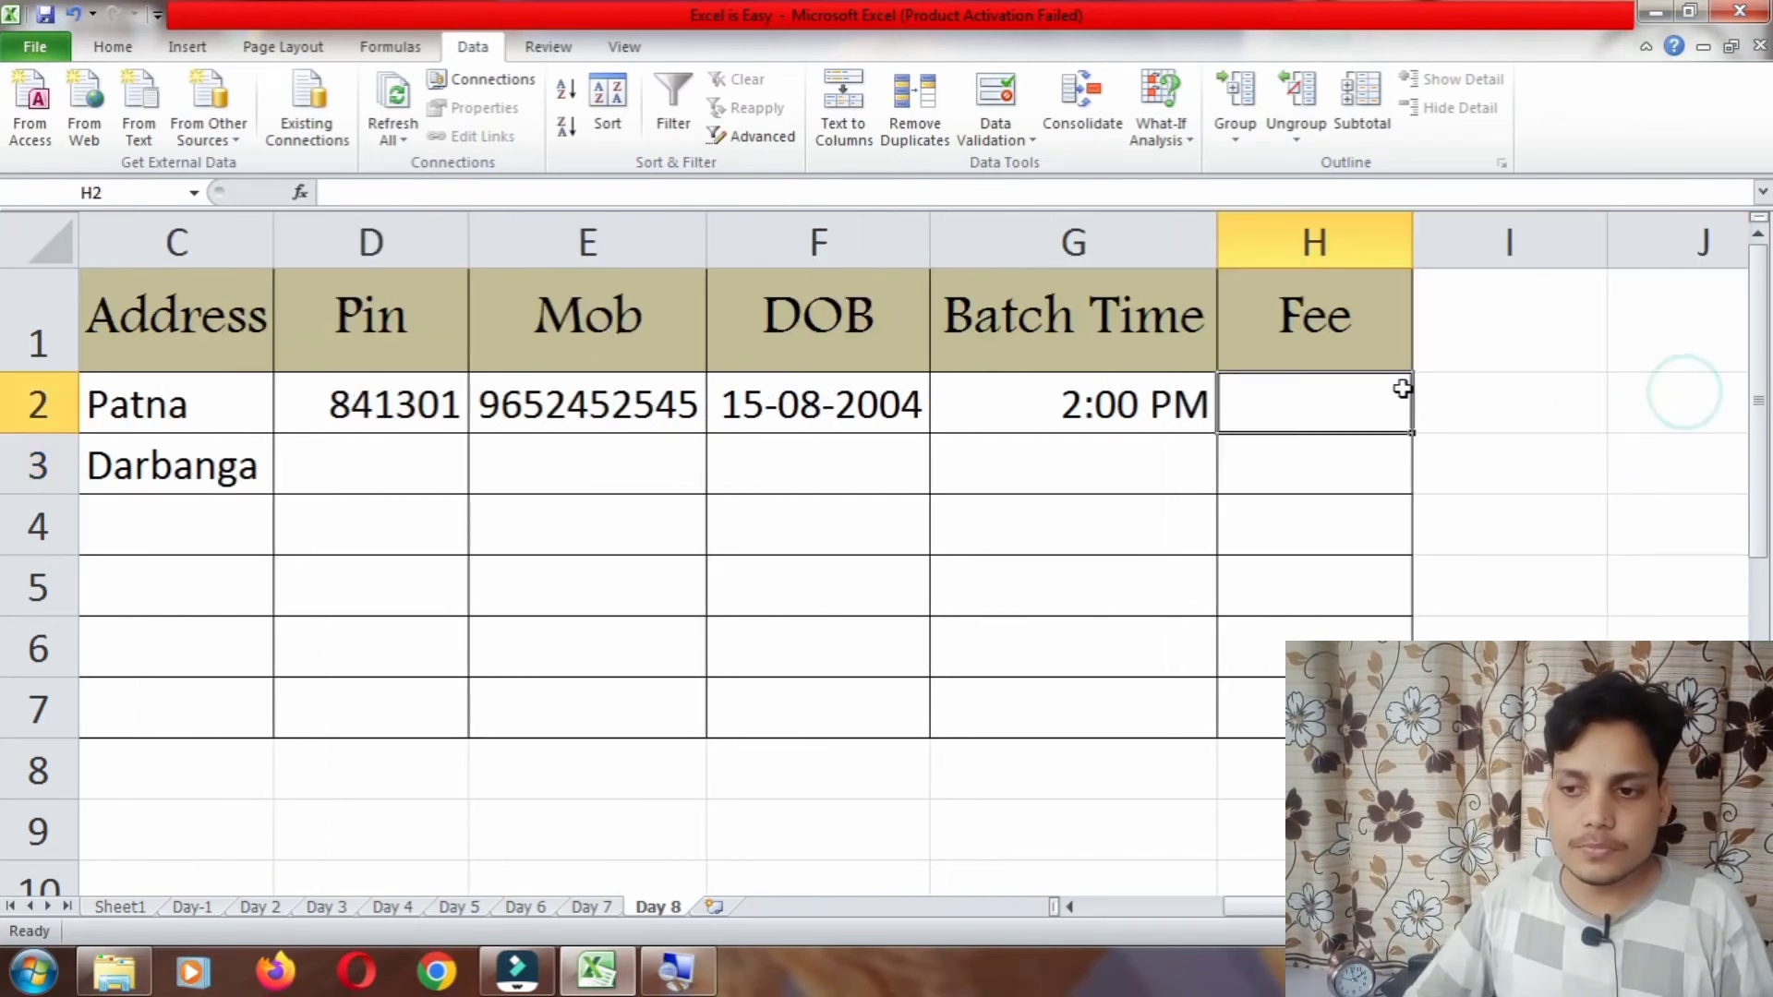
Select Fee cells H2:H7 and set their validation to allow Decimal.
click(1336, 396)
drag(1334, 427, 1311, 708)
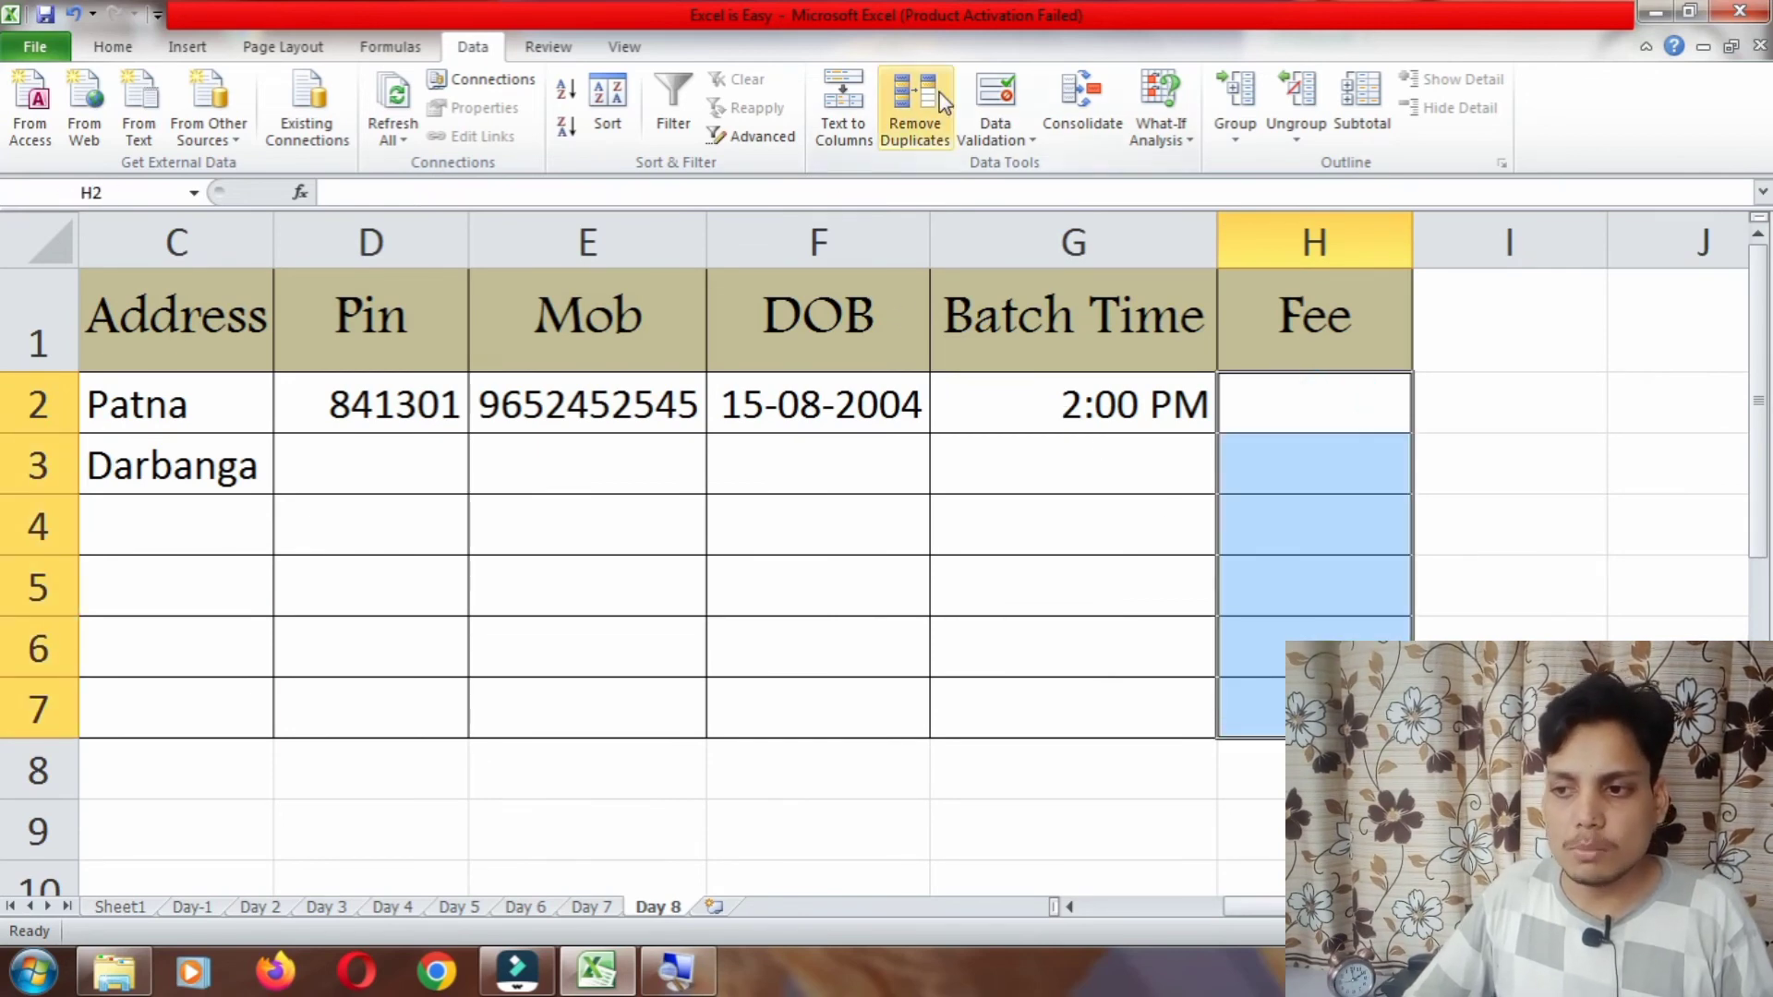
click(996, 97)
click(988, 258)
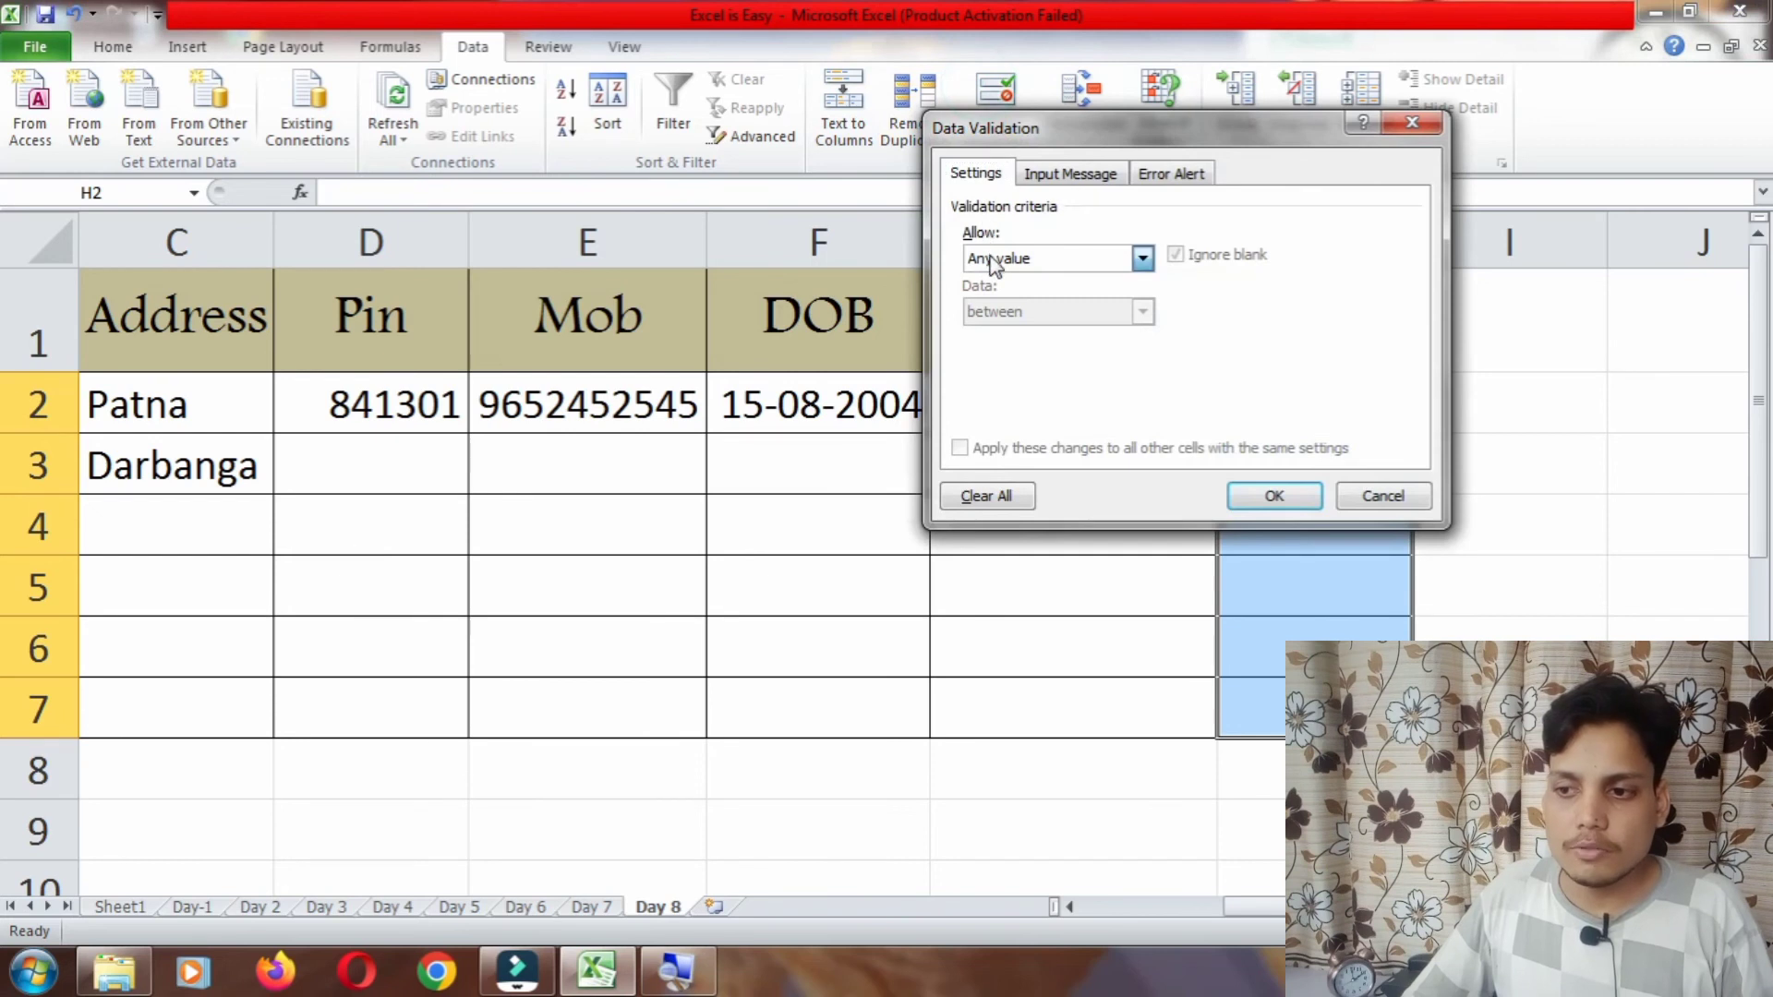
click(996, 317)
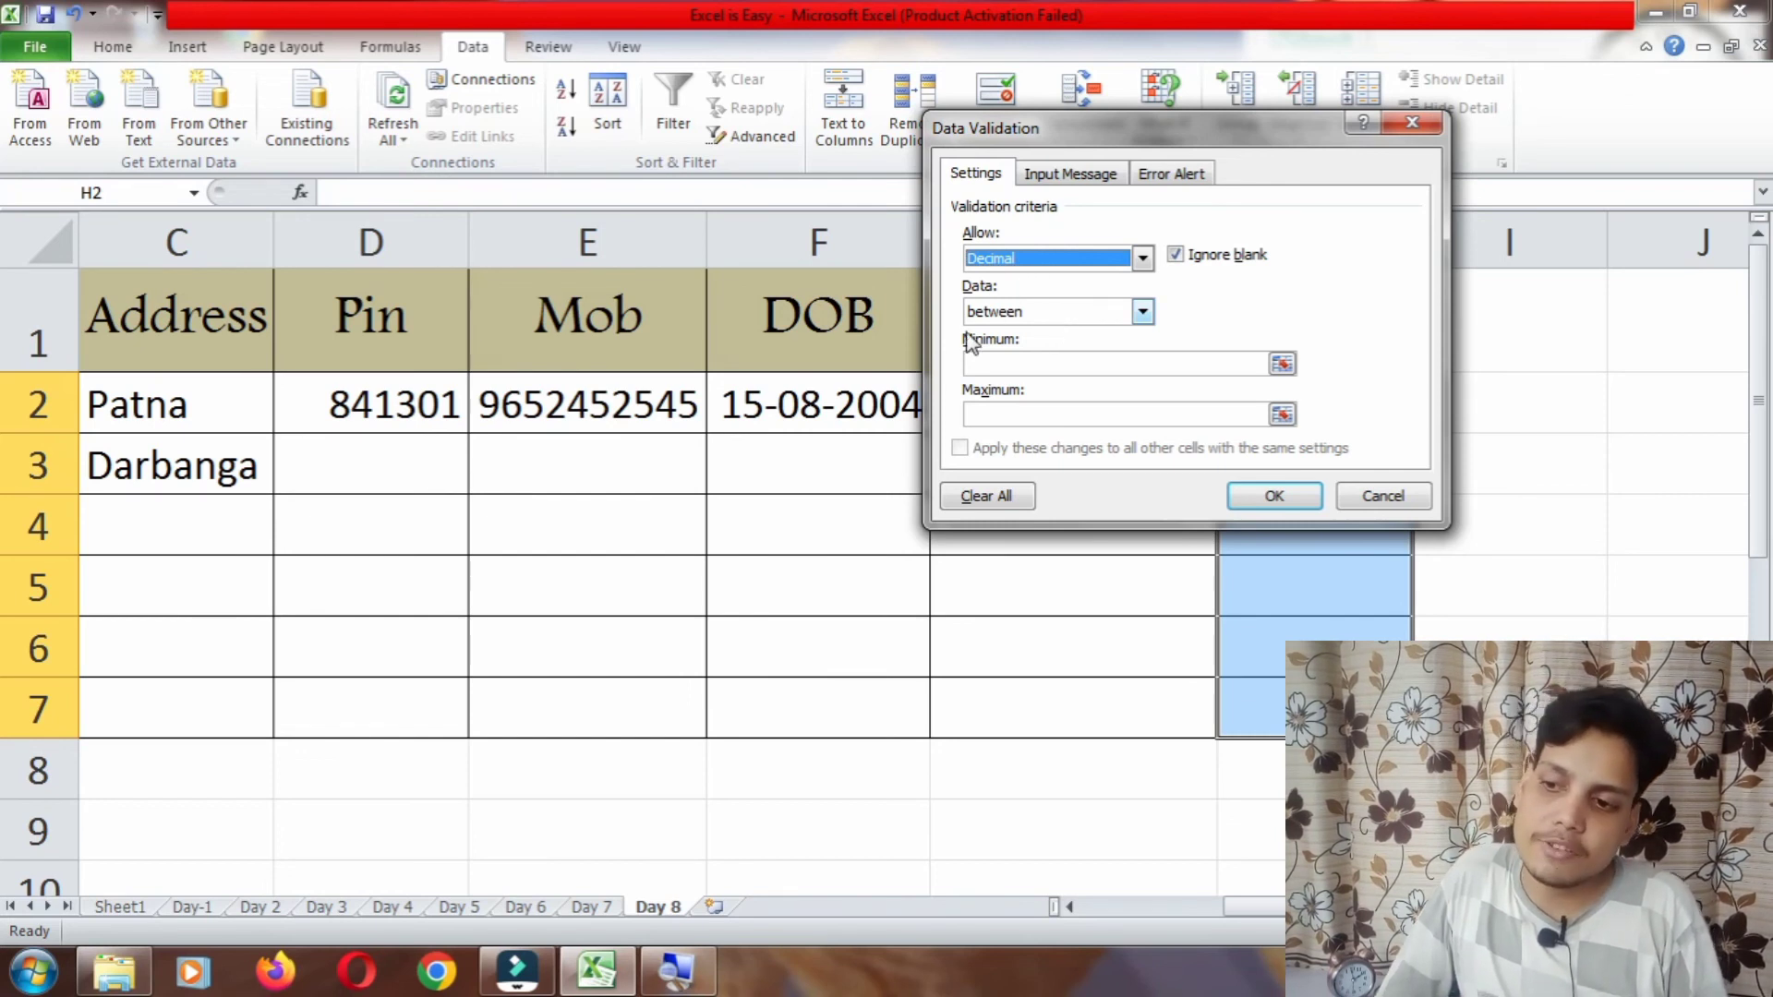
Set the Fee condition to greater than or equal to, with minimum 500.
click(1020, 314)
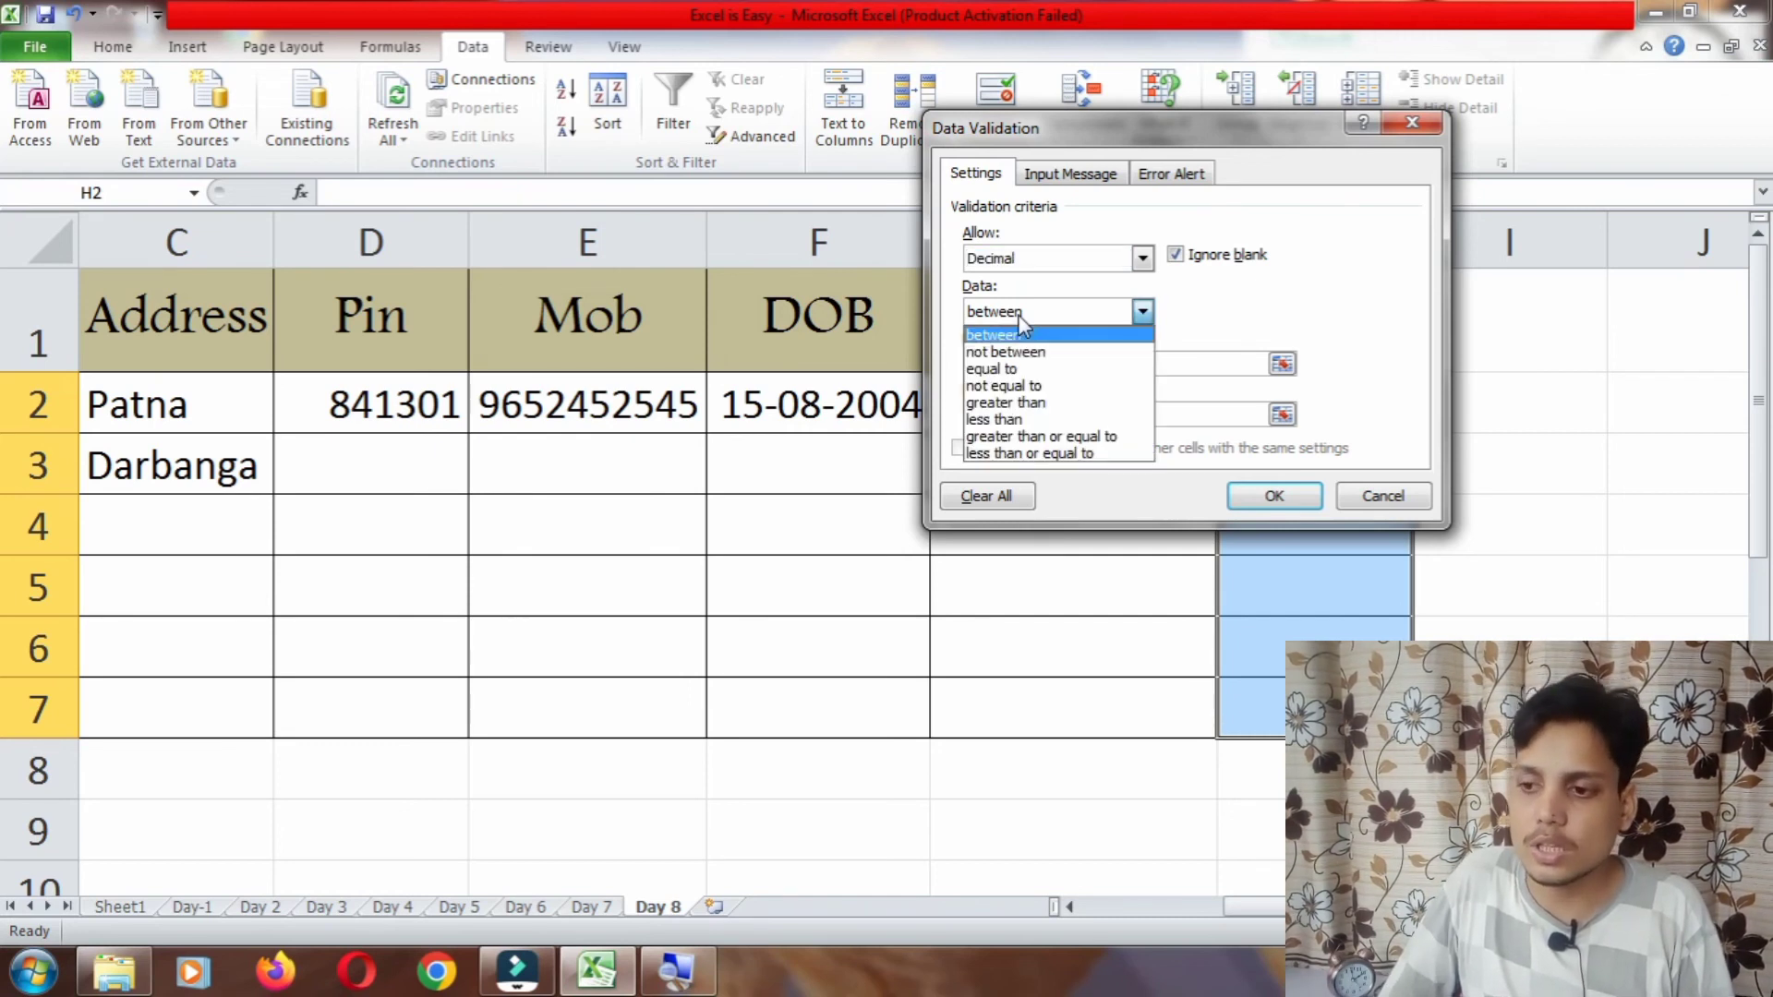
click(1044, 454)
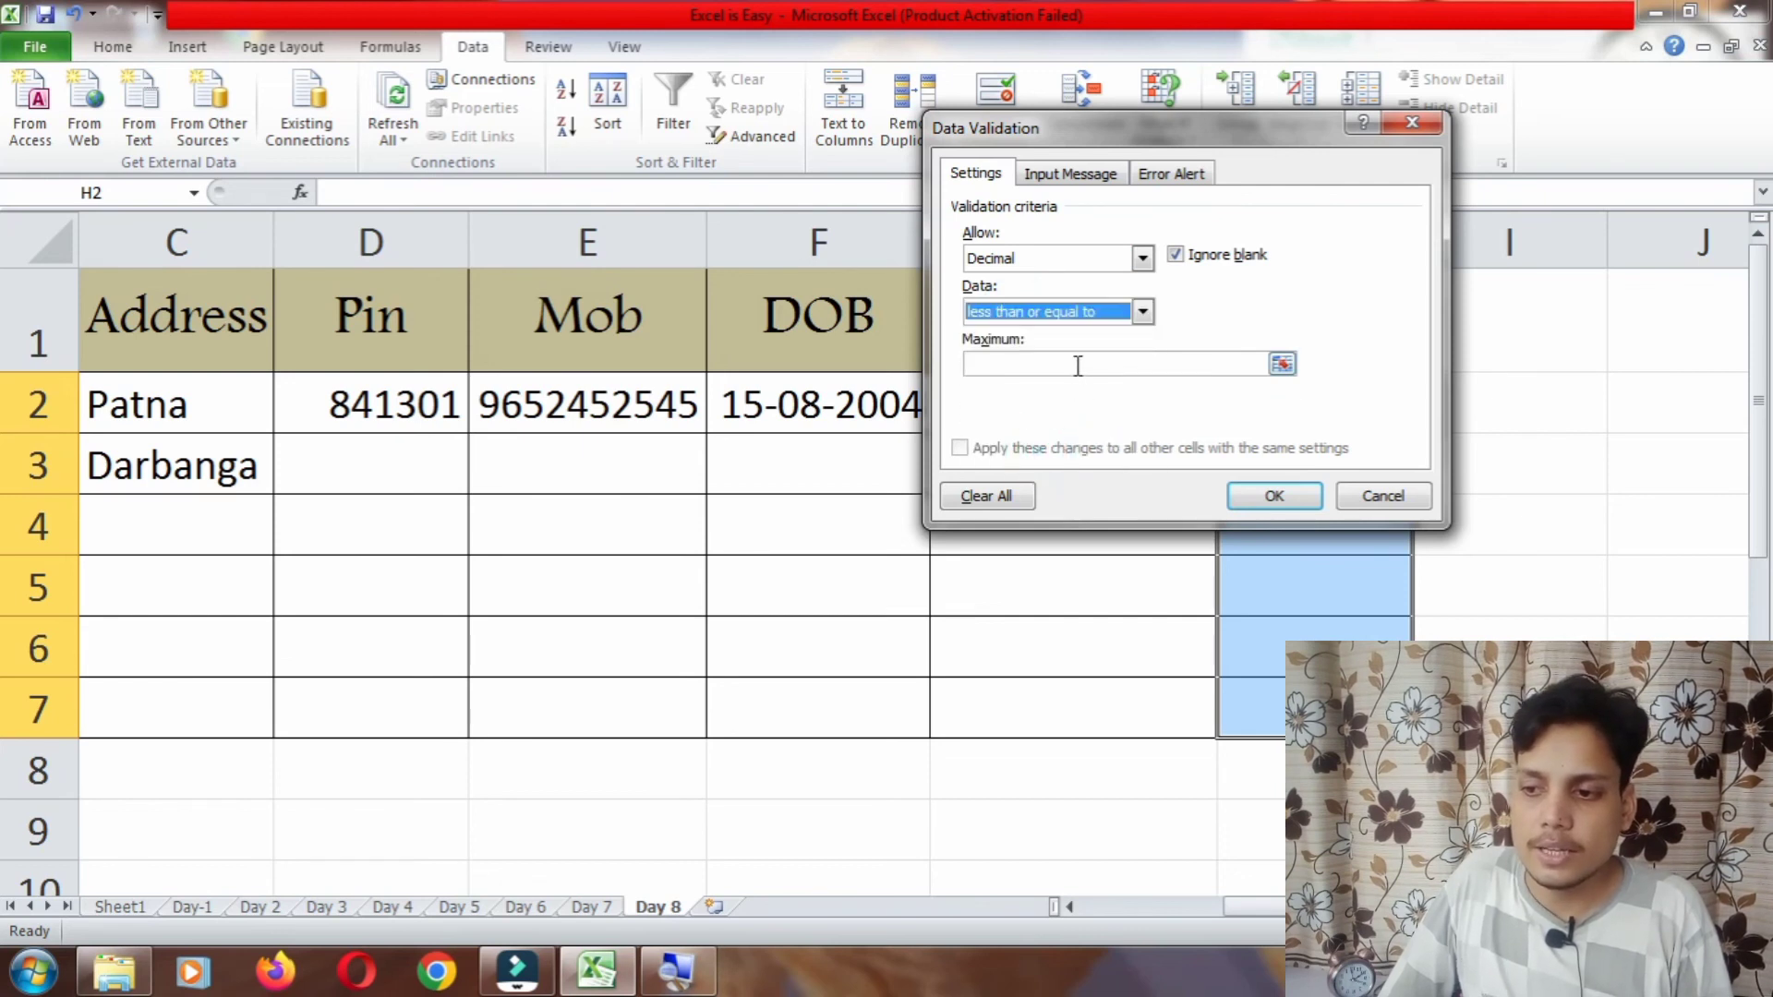
click(1075, 365)
text(5)
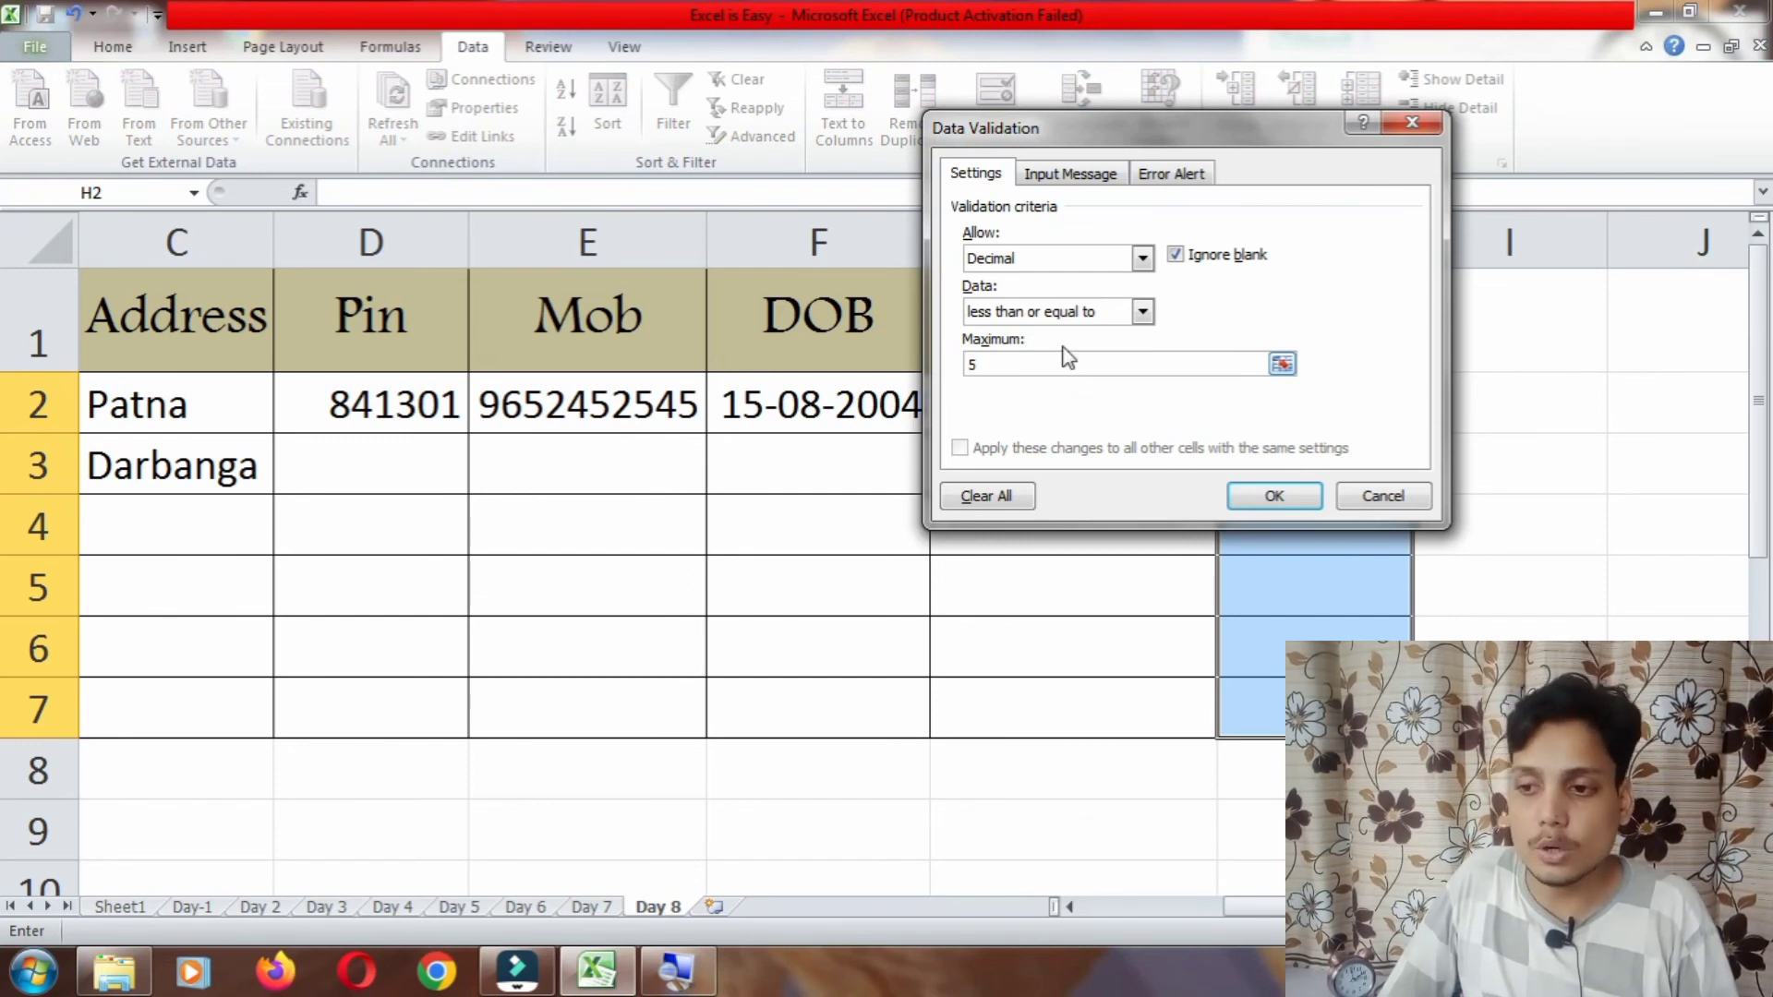
click(1072, 311)
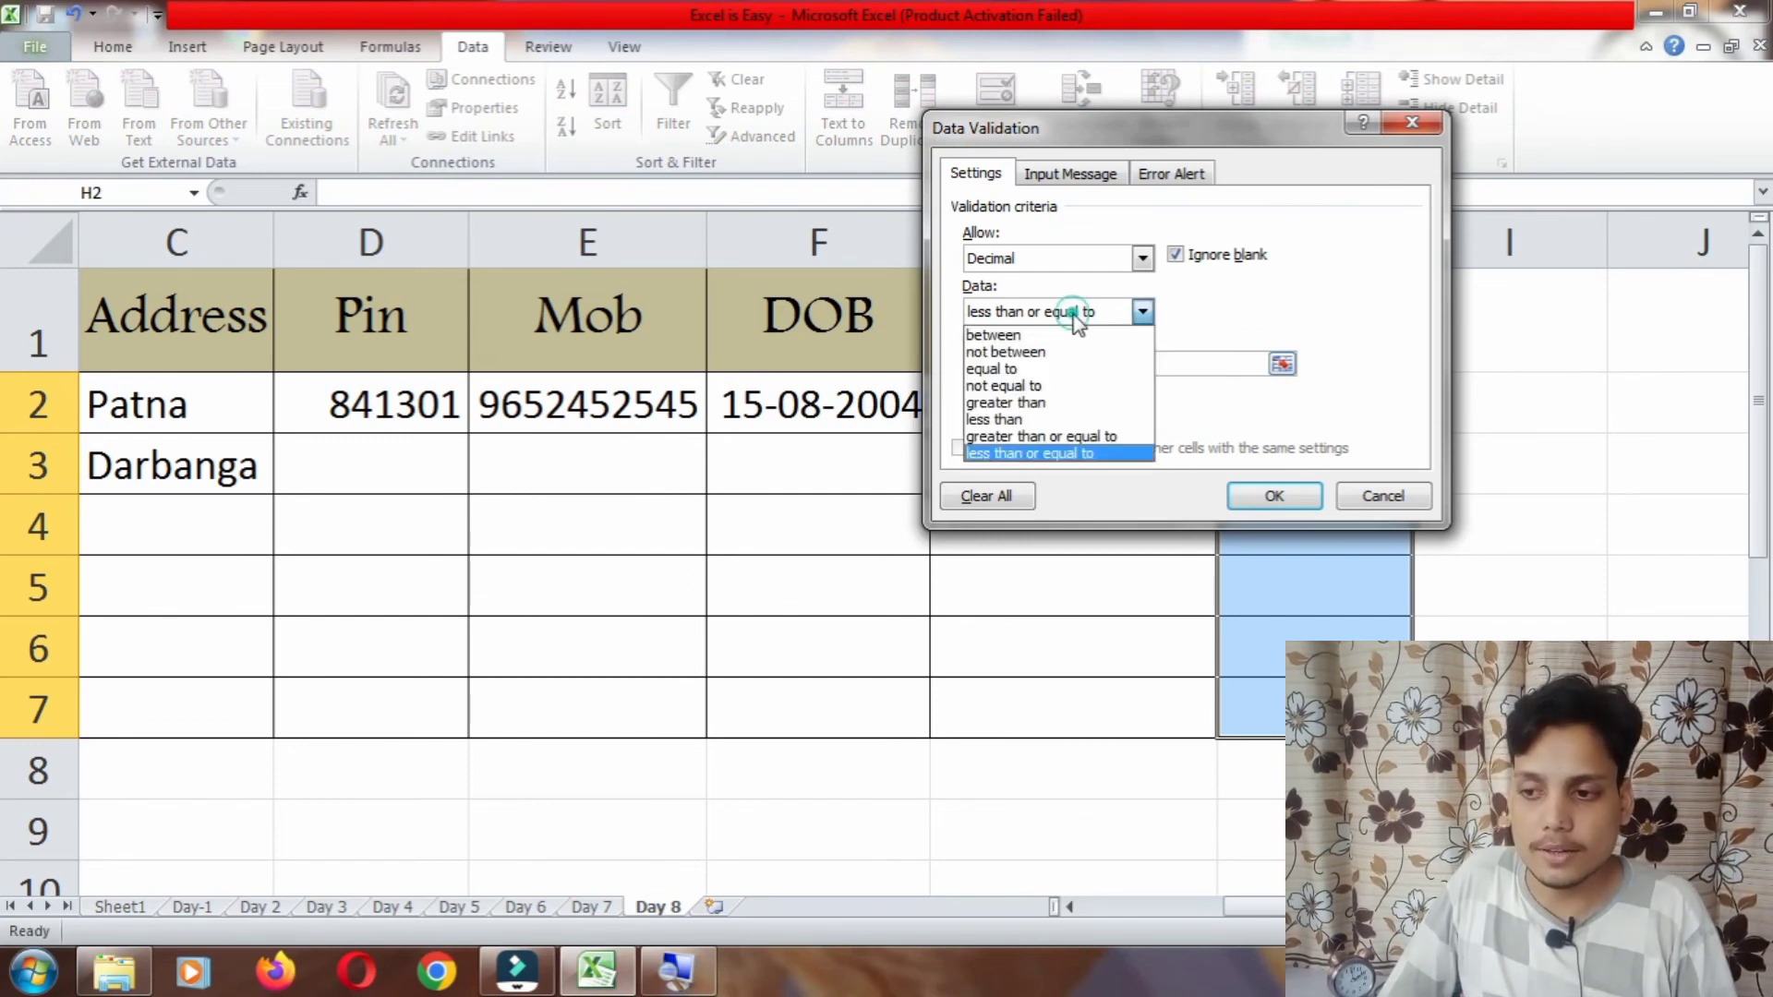
click(1043, 435)
text(5)
click(1048, 363)
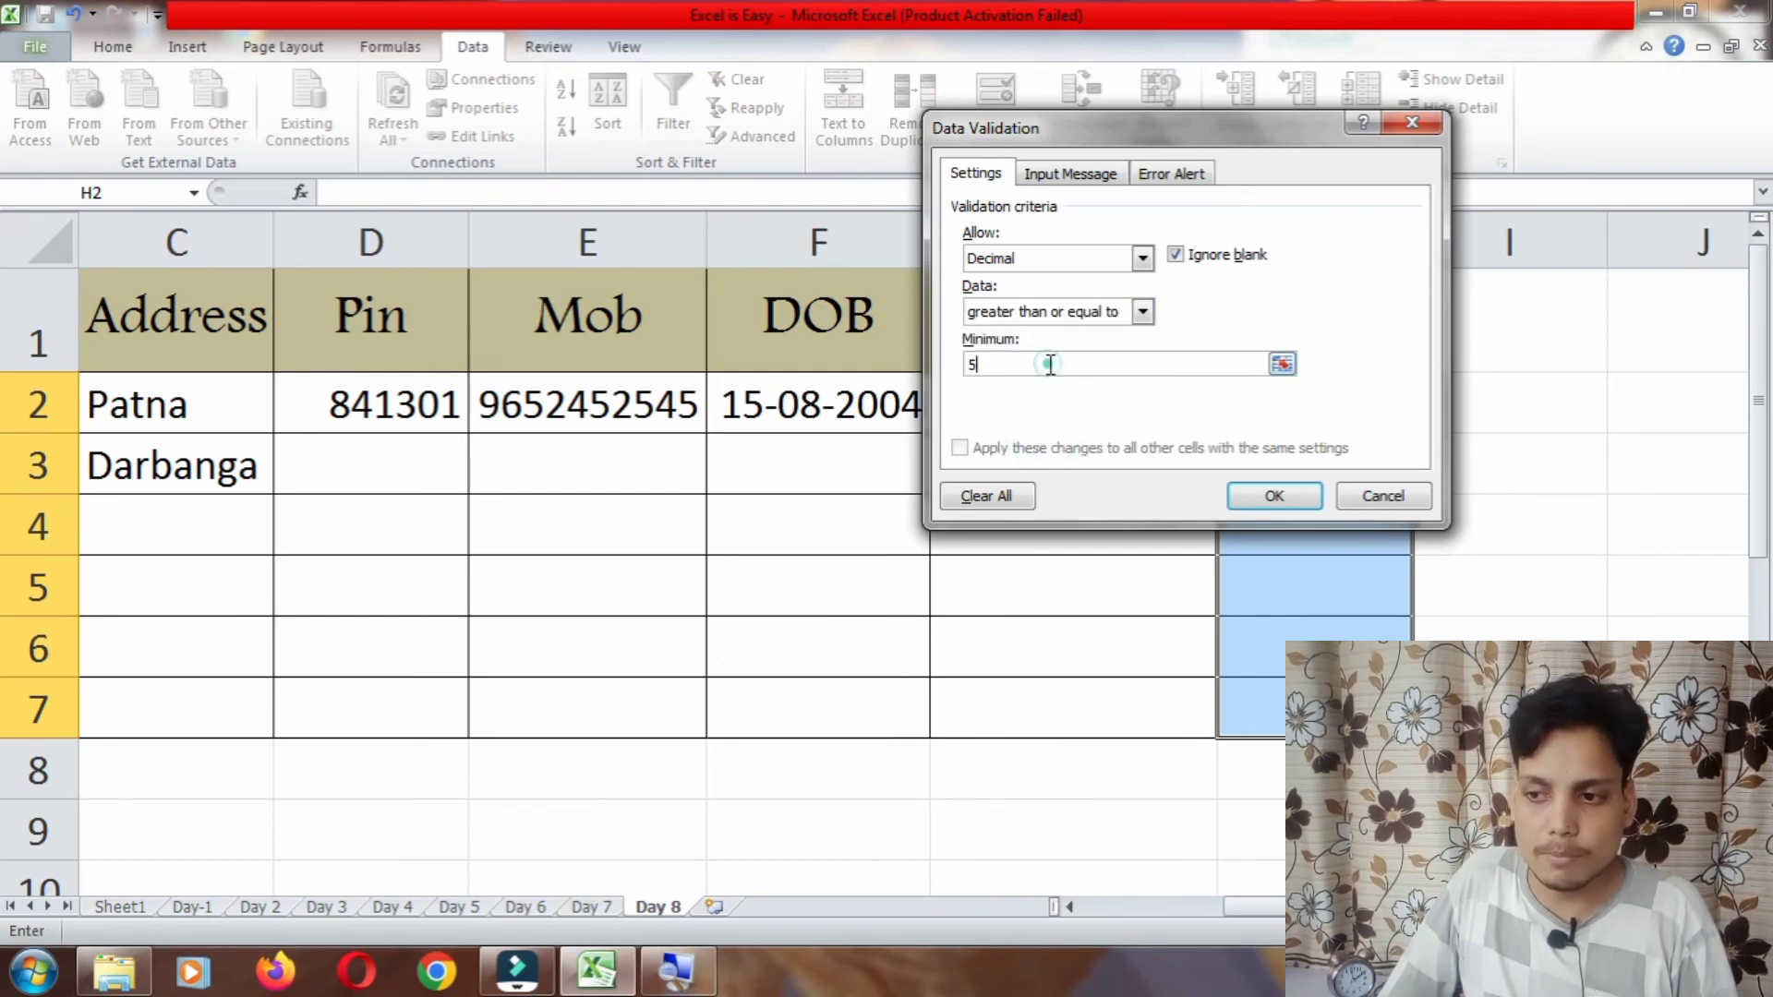
text(00)
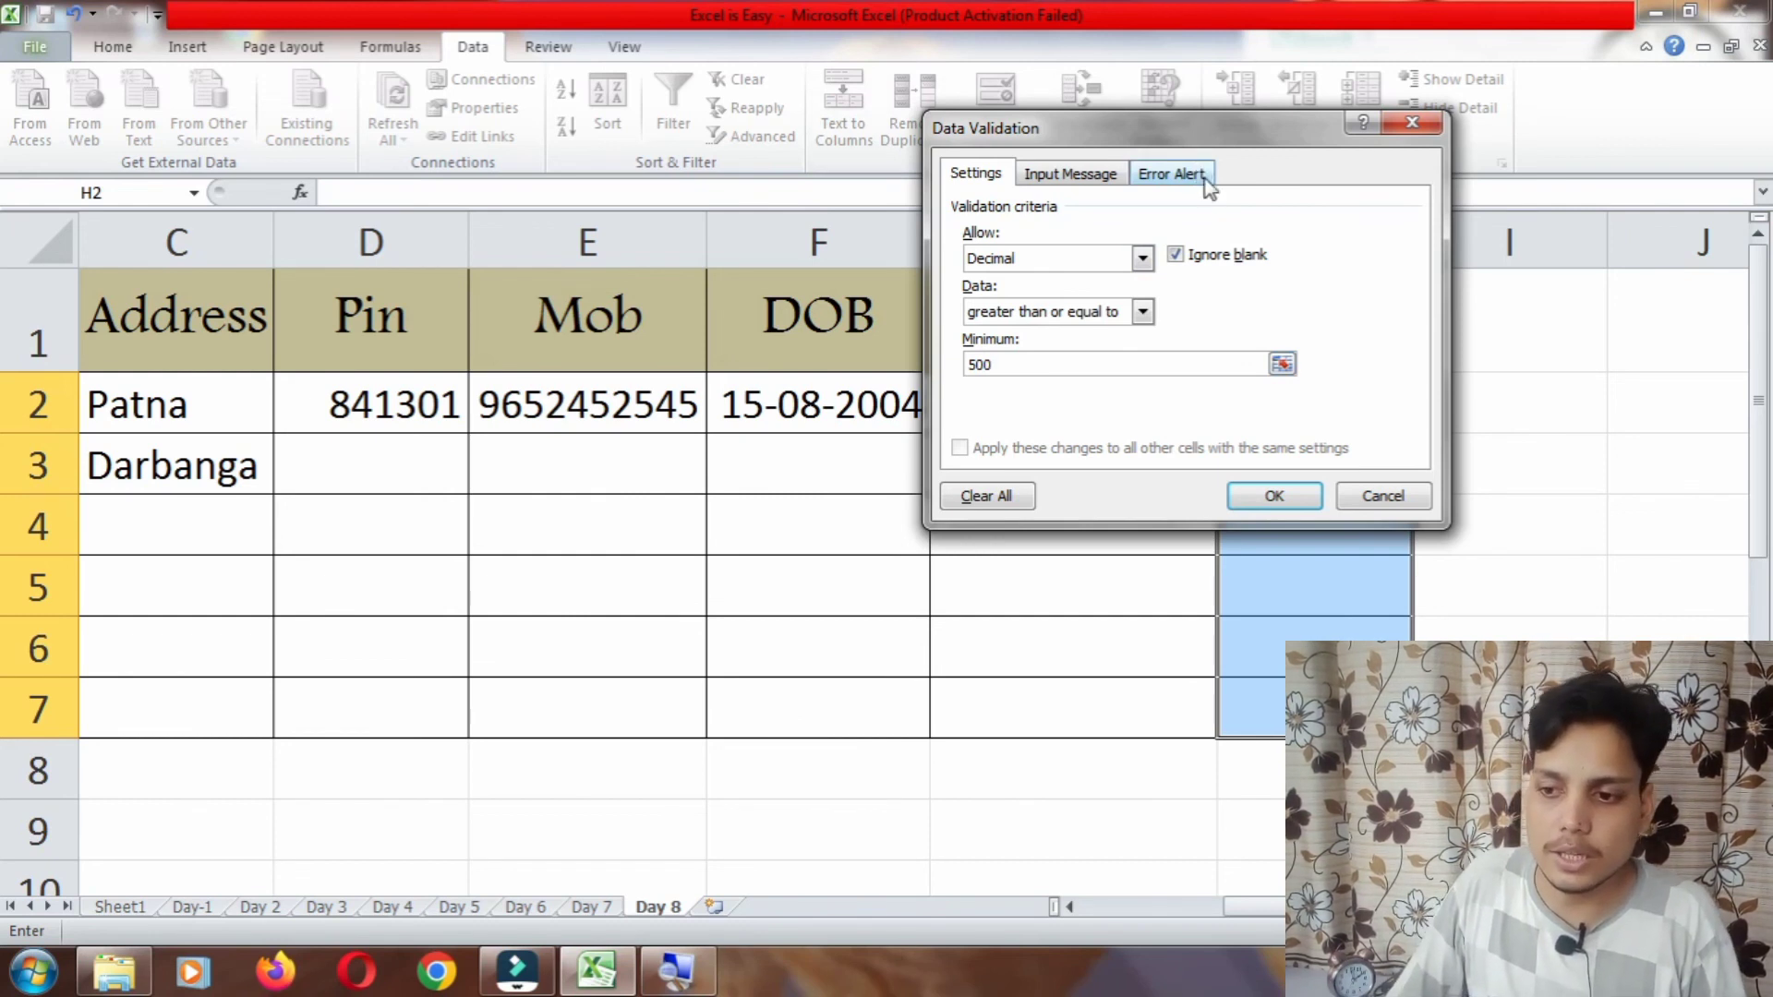
click(1255, 503)
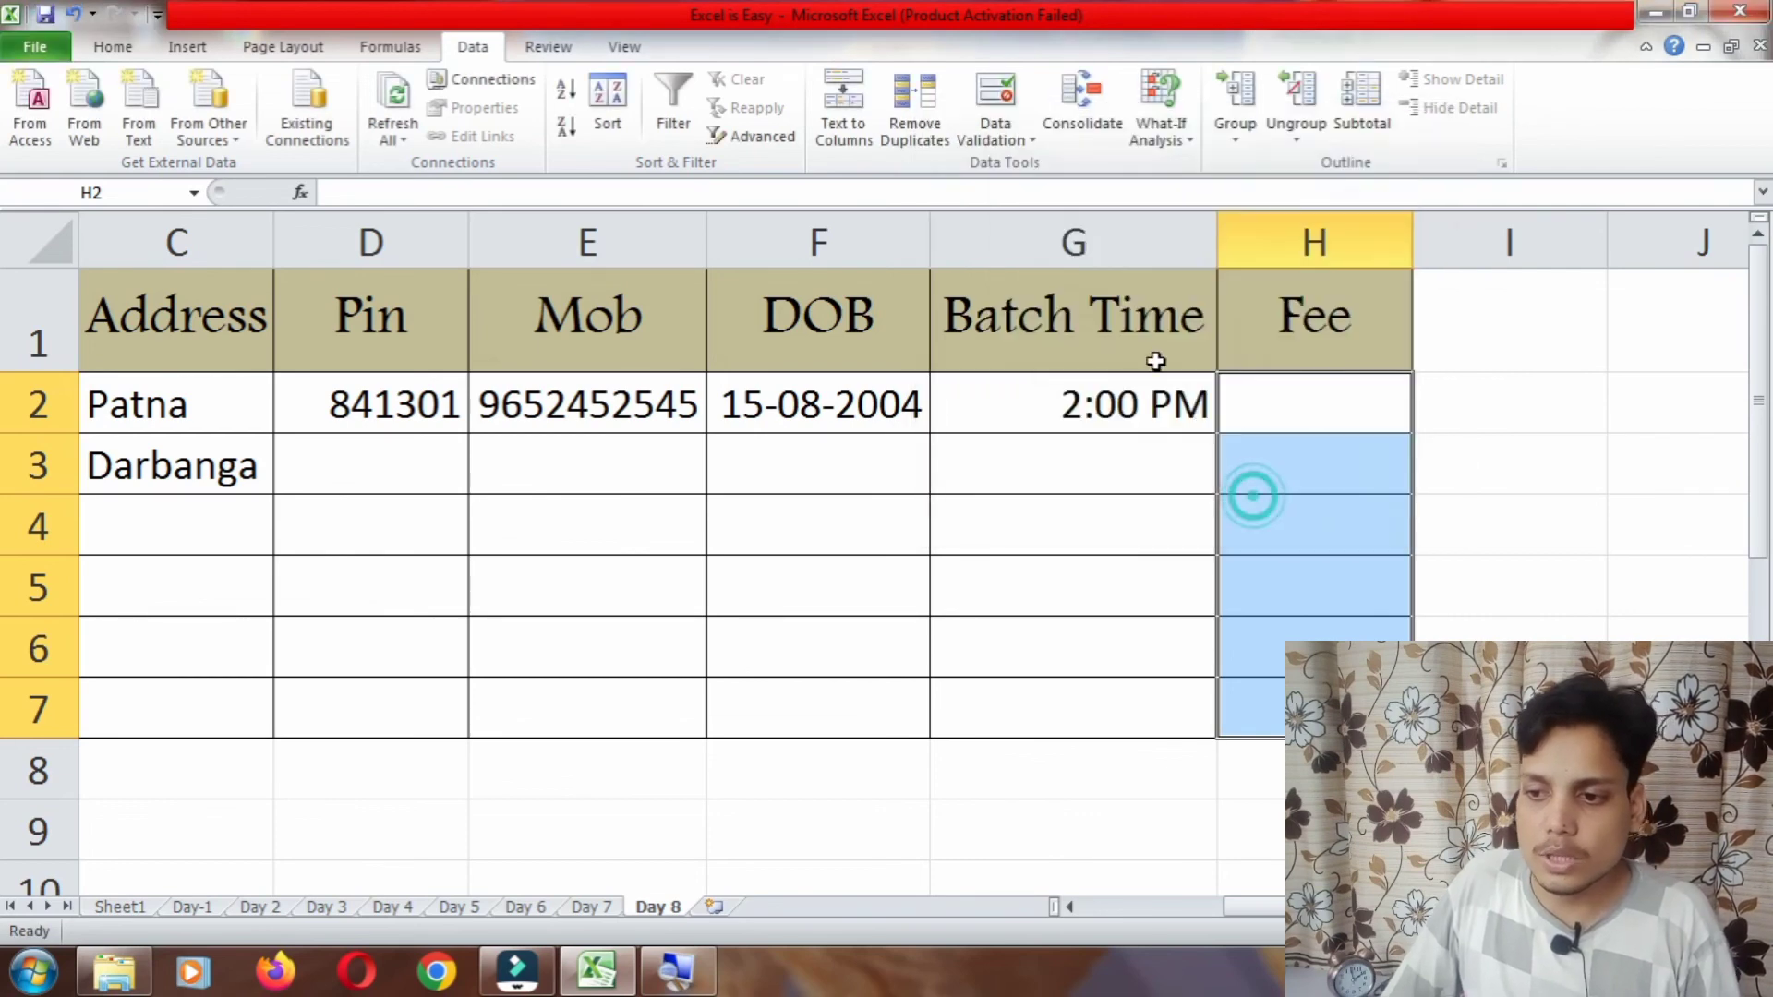
click(1253, 404)
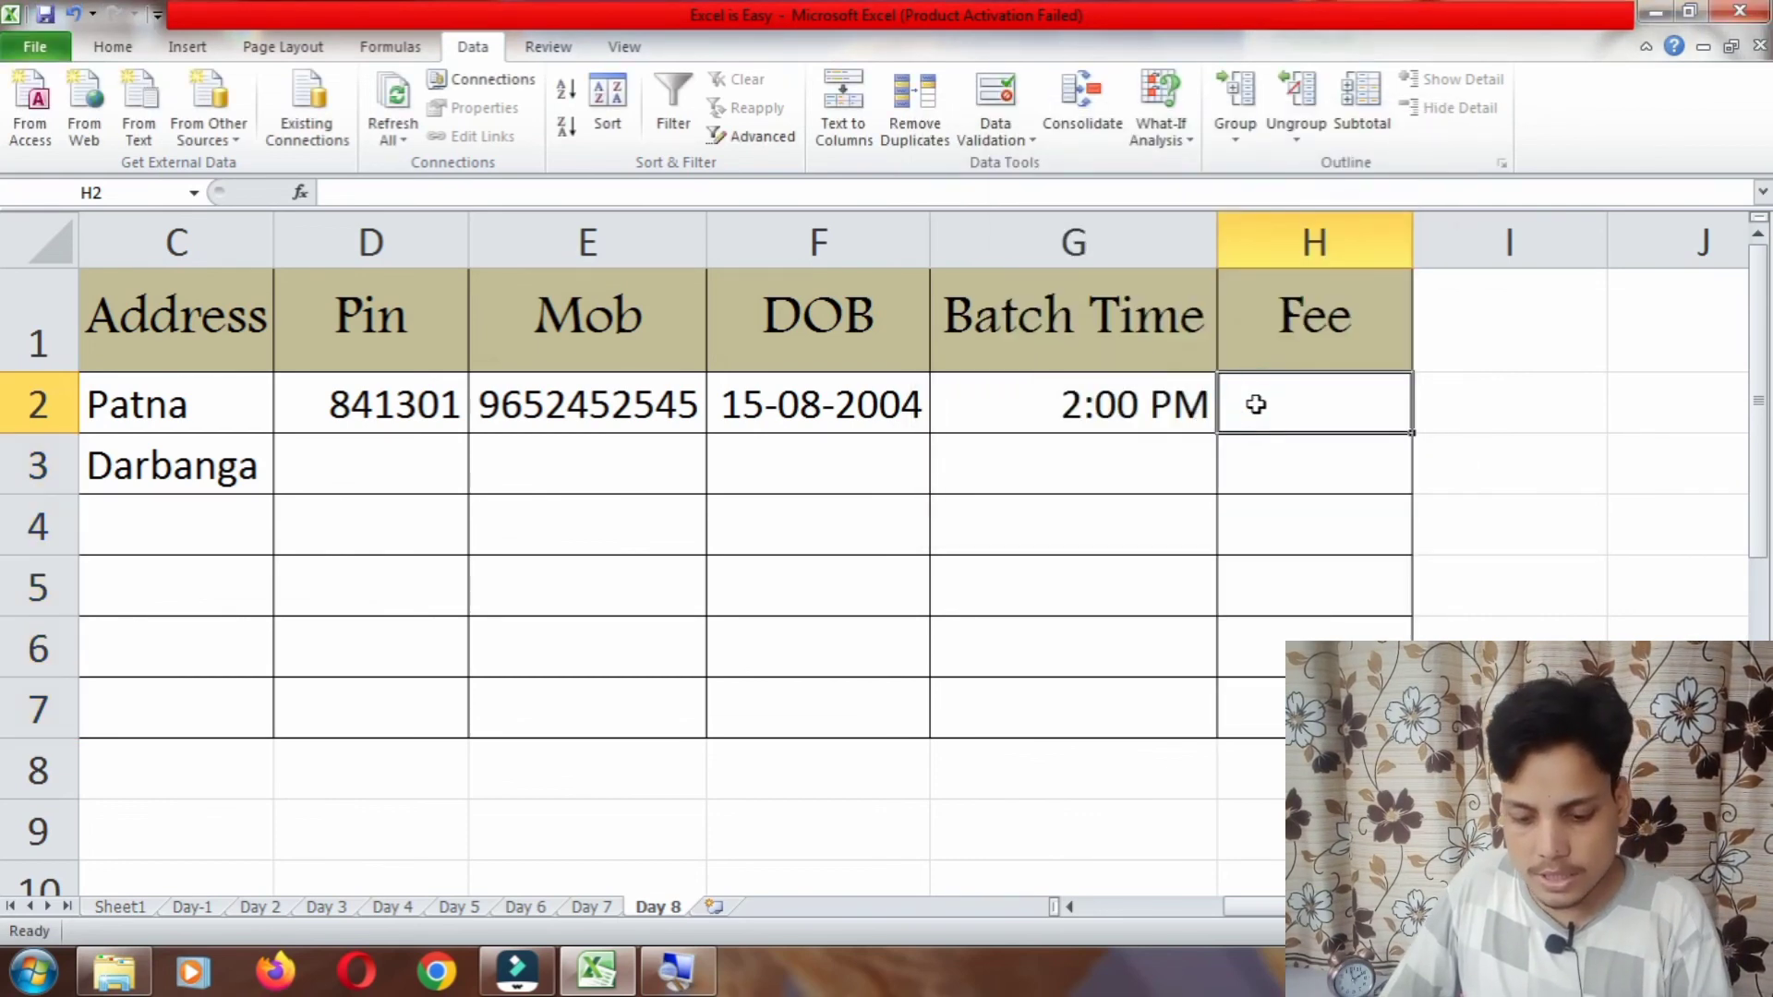
Try 499.9 as the fee in H2, which the ≥500 rule refuses, then enter 500.1 instead.
text(499.9)
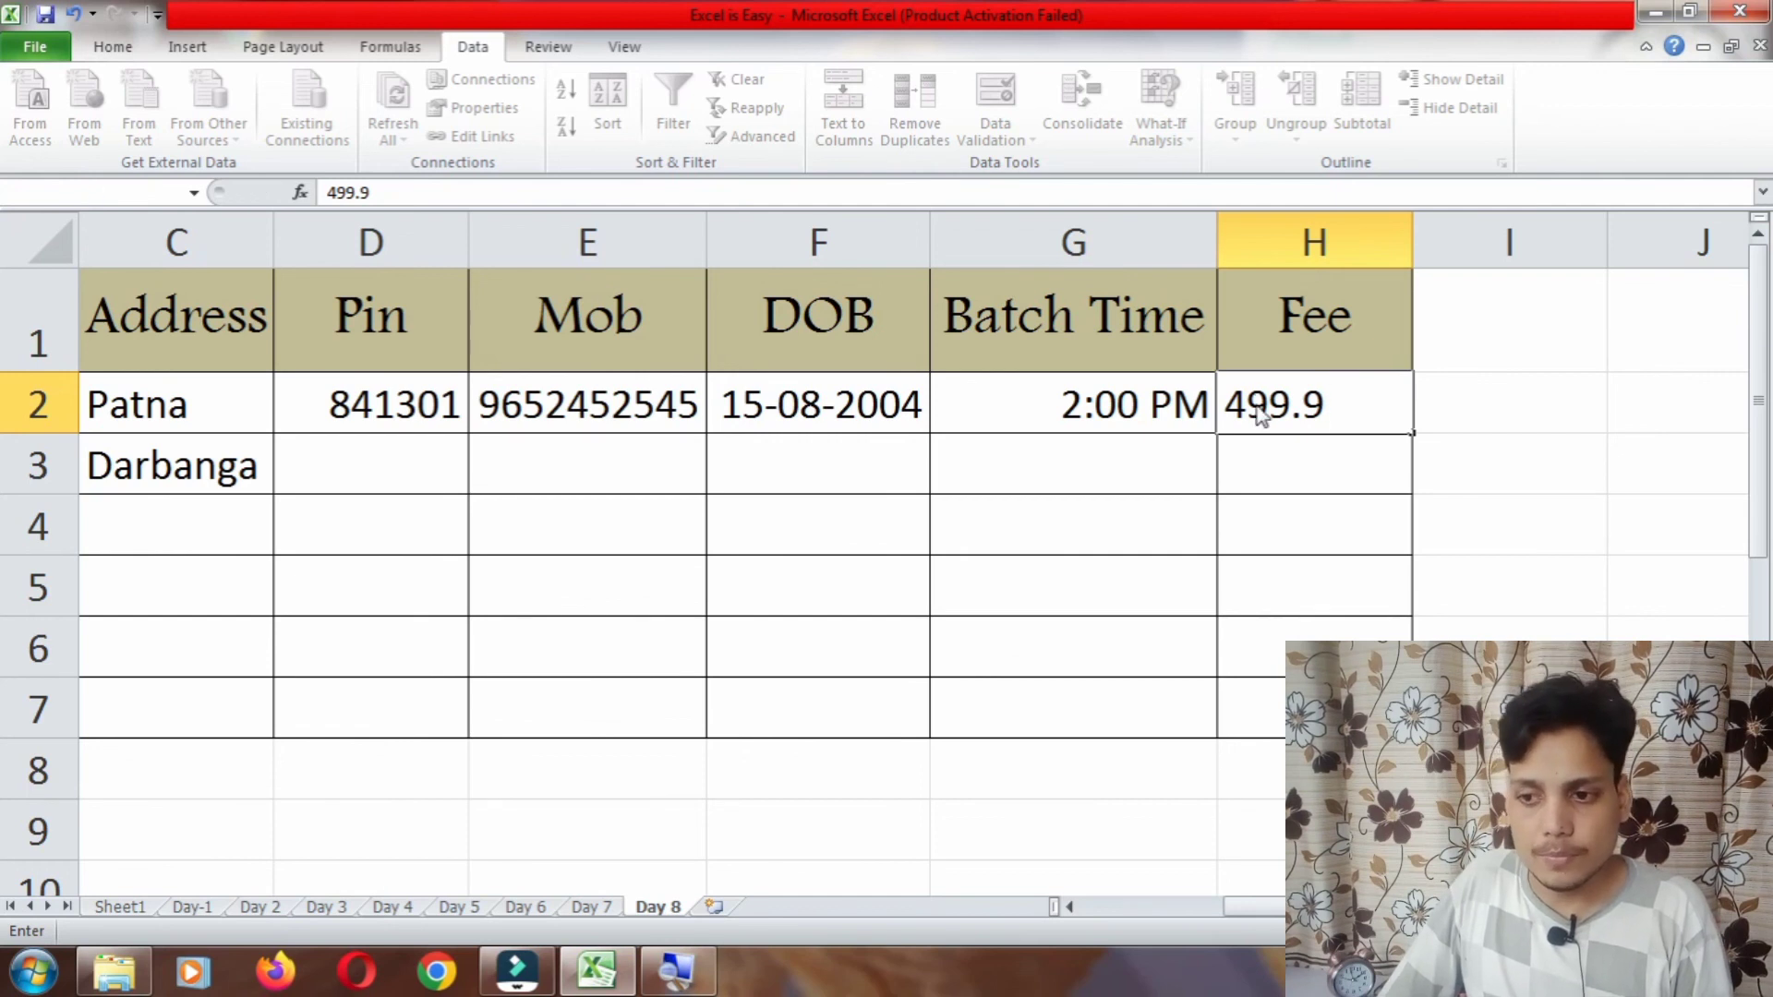
key(Return)
key(Return)
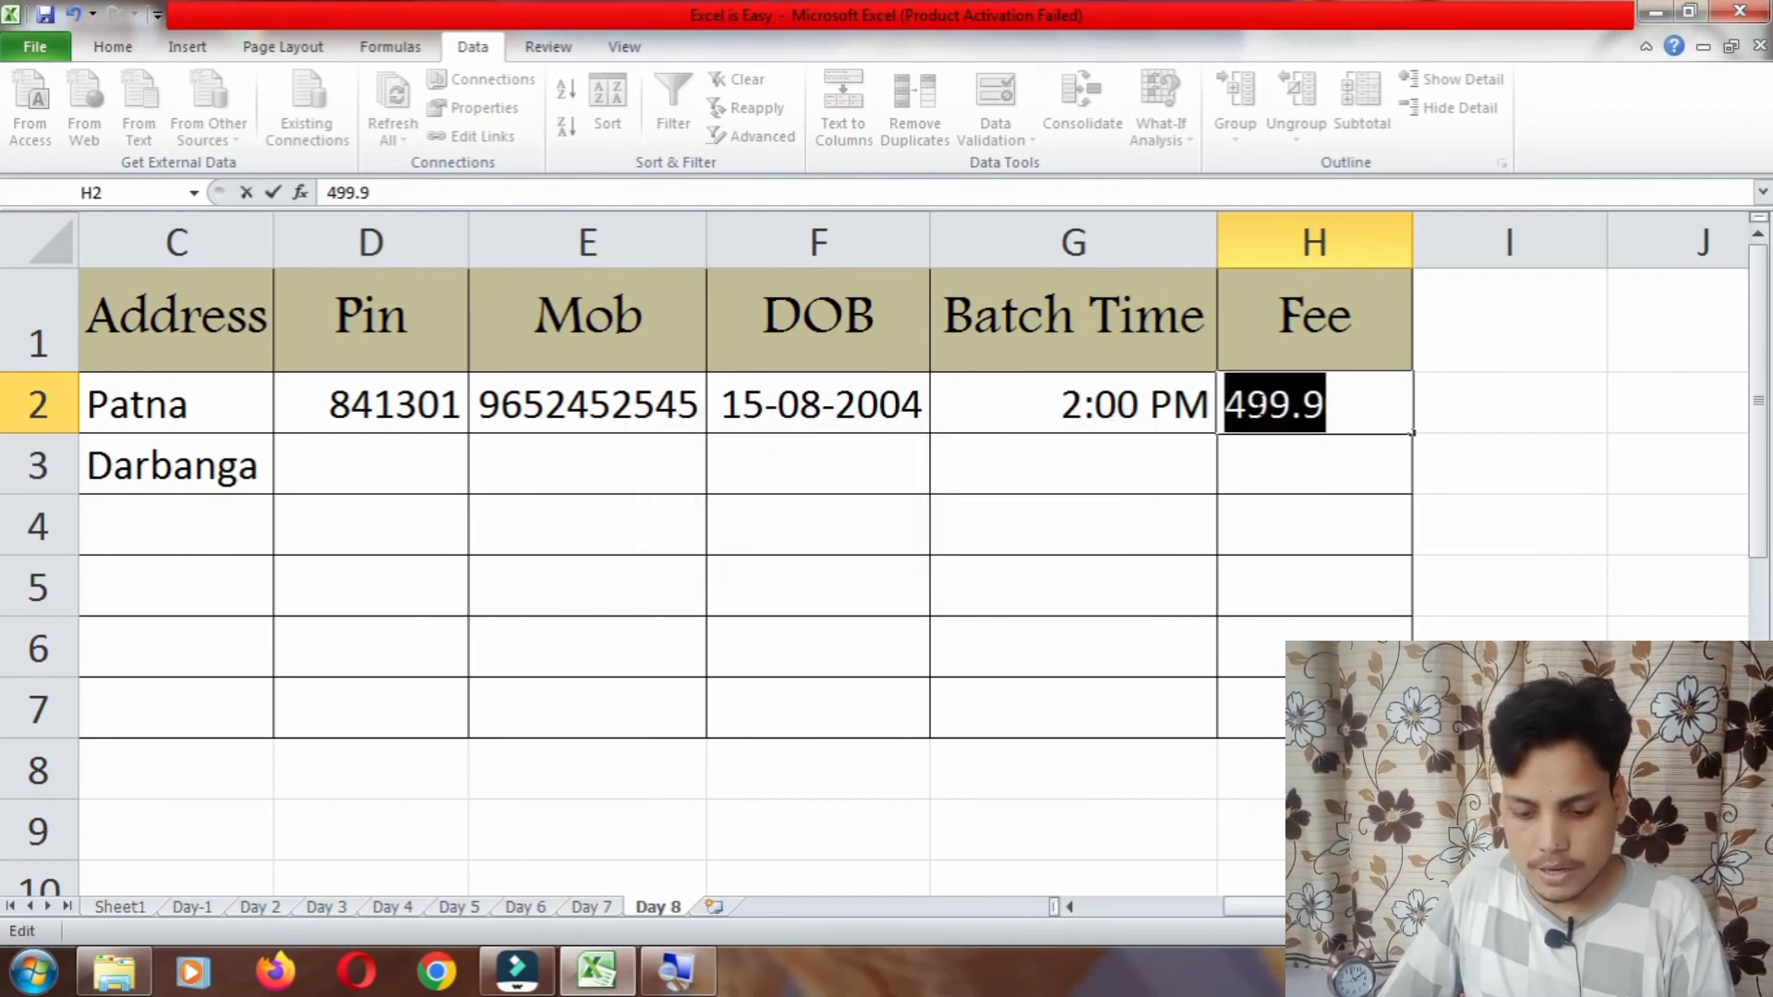
text(500.1)
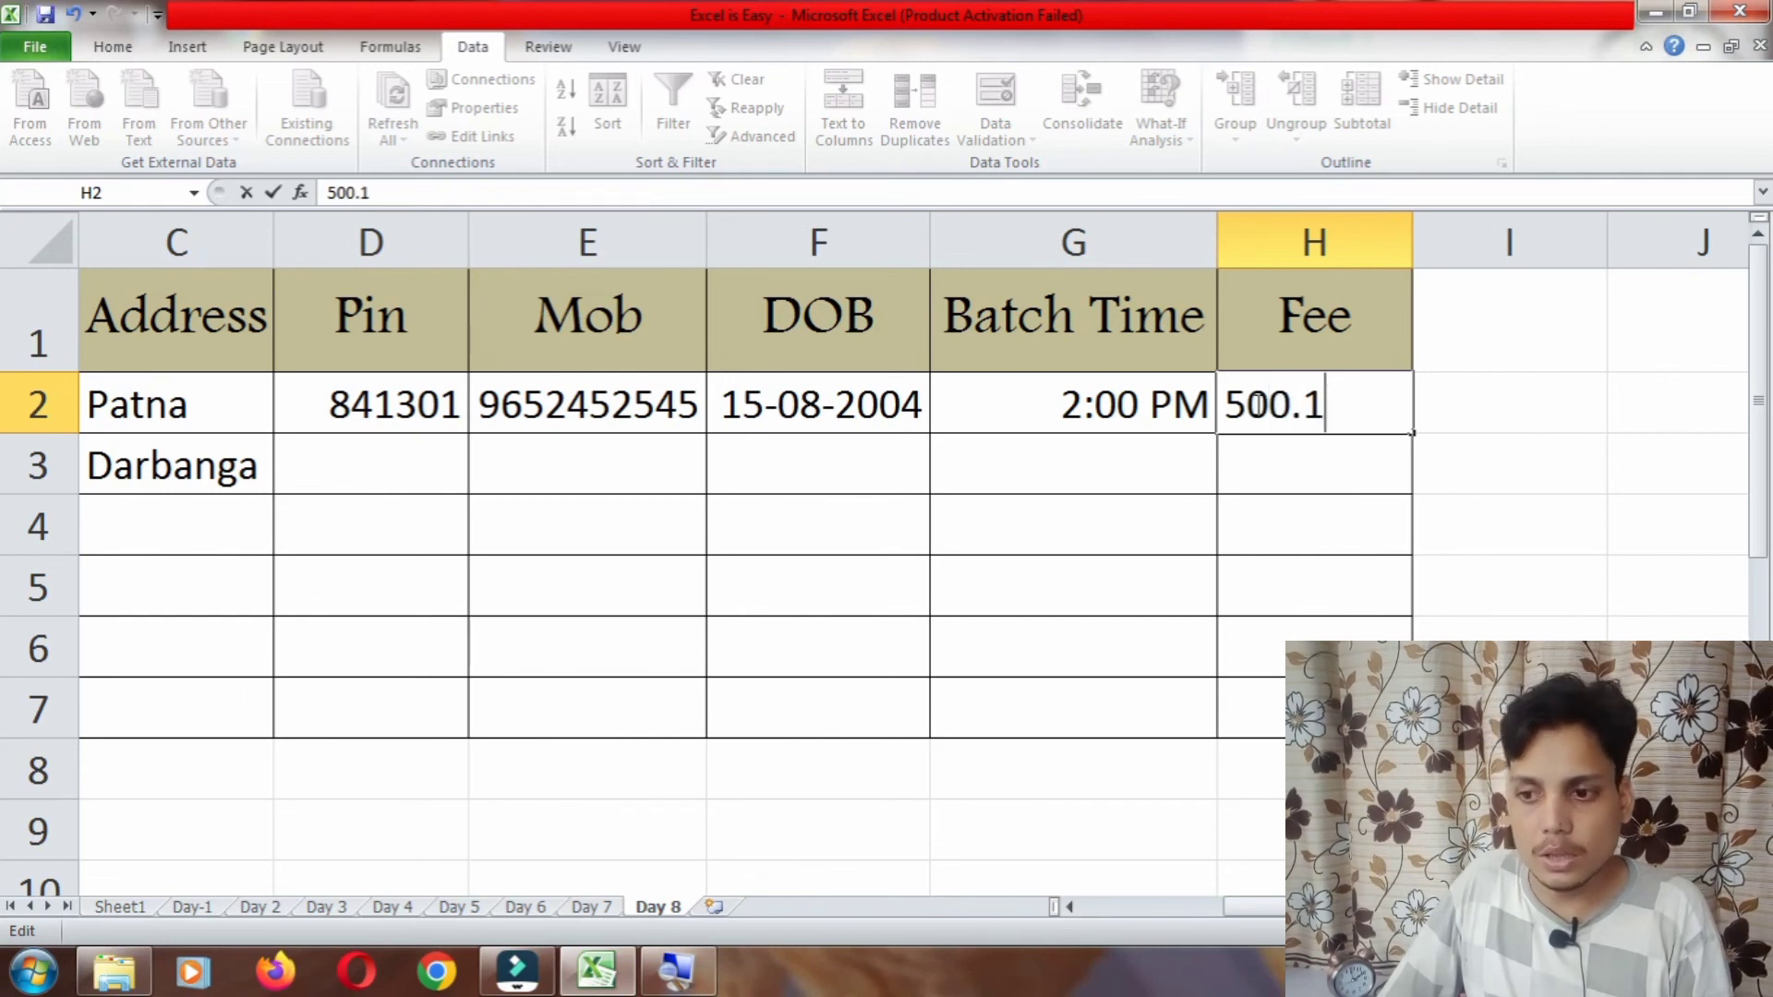
key(Return)
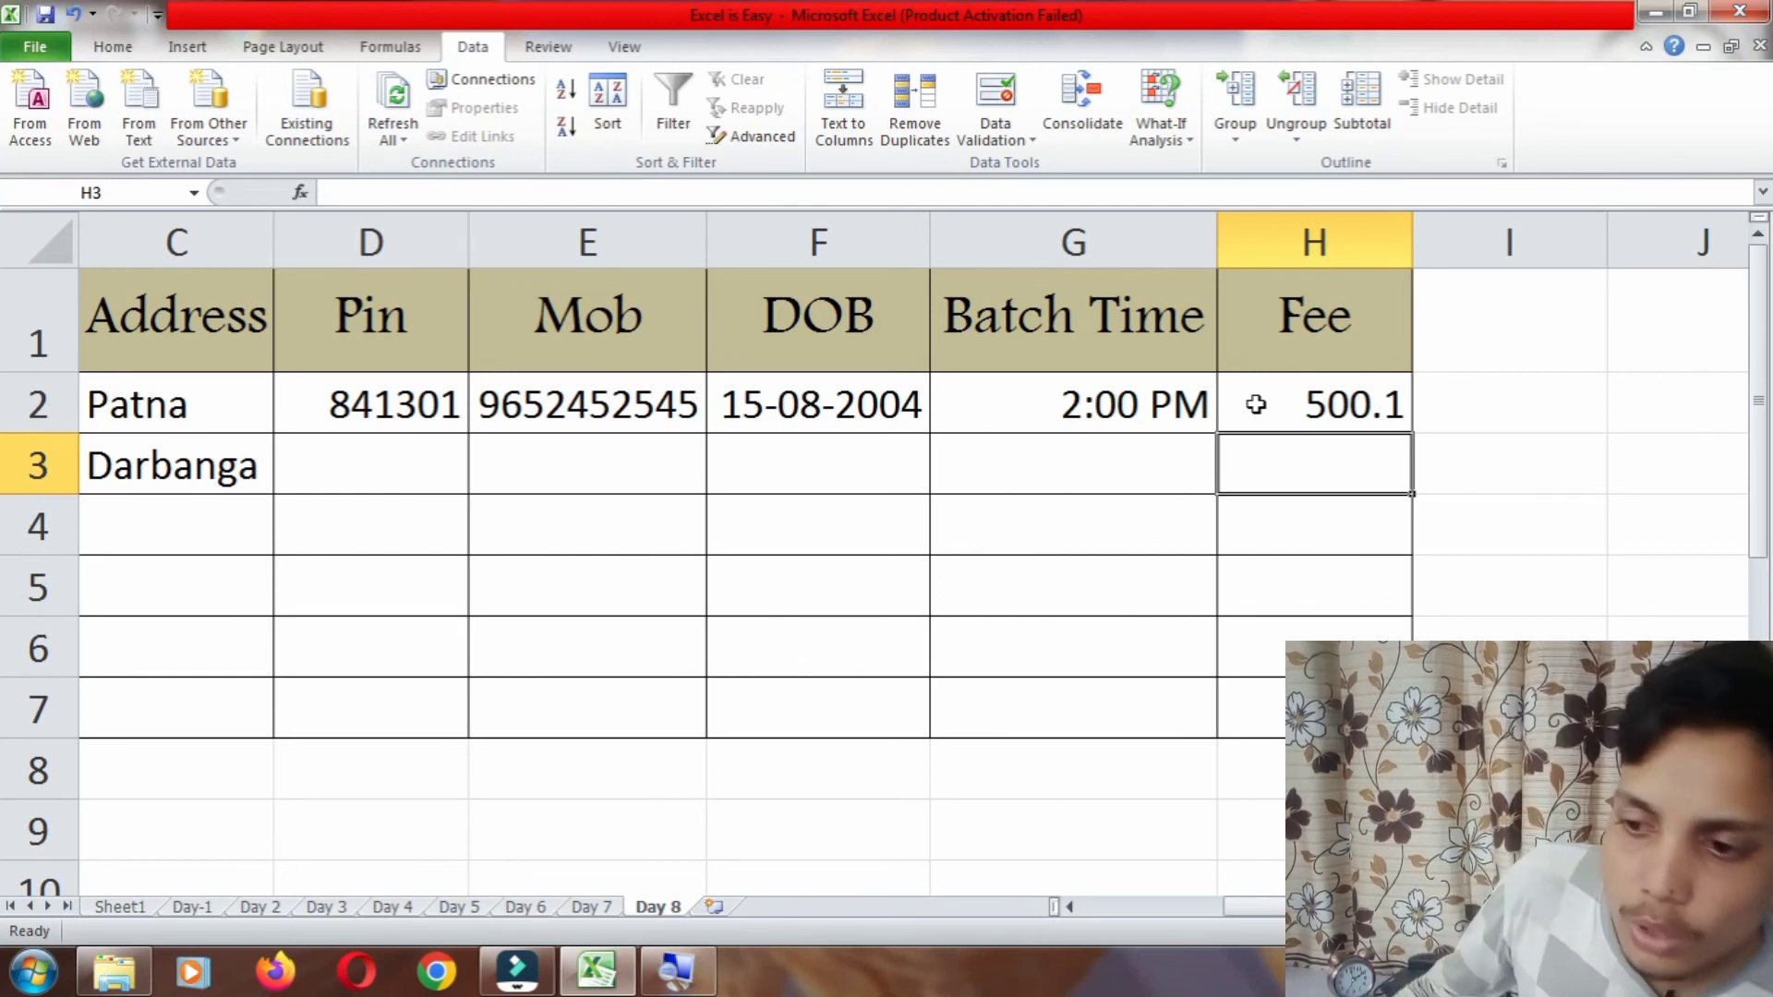
mouse_move(1148, 522)
mouse_down()
mouse_move(1123, 540)
mouse_move(176, 527)
mouse_up()
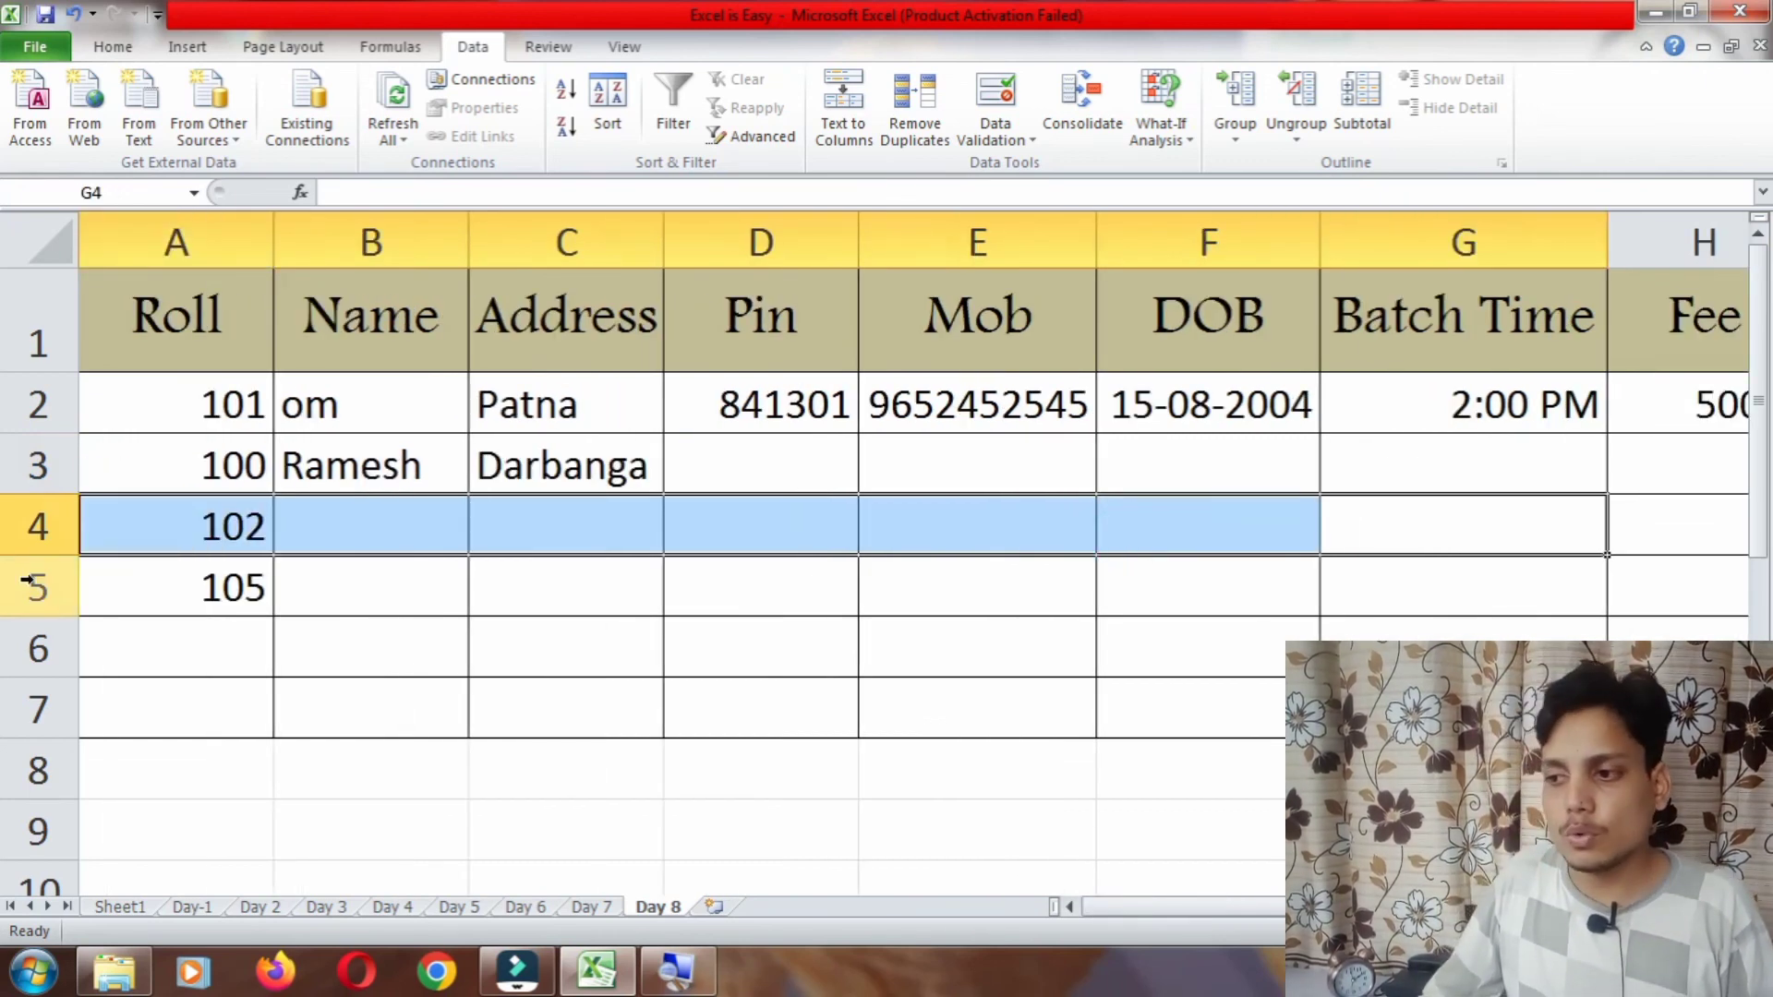
ctrl+scroll(255, 566, down, 1)
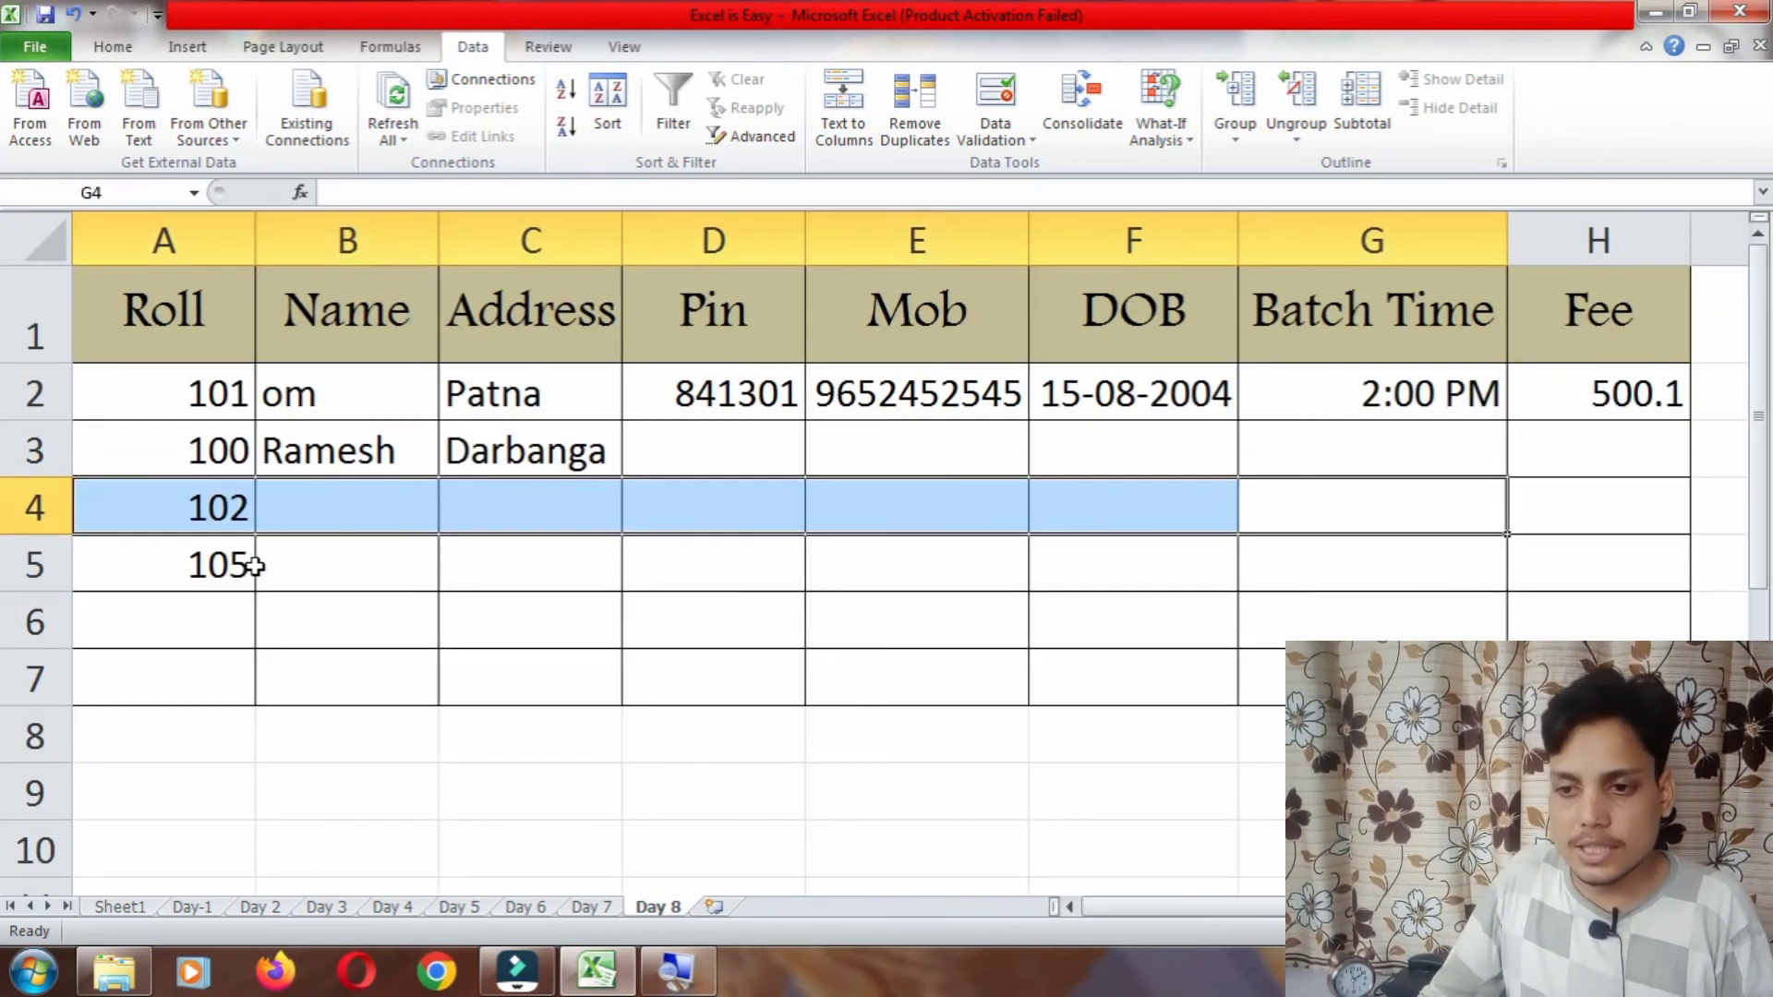